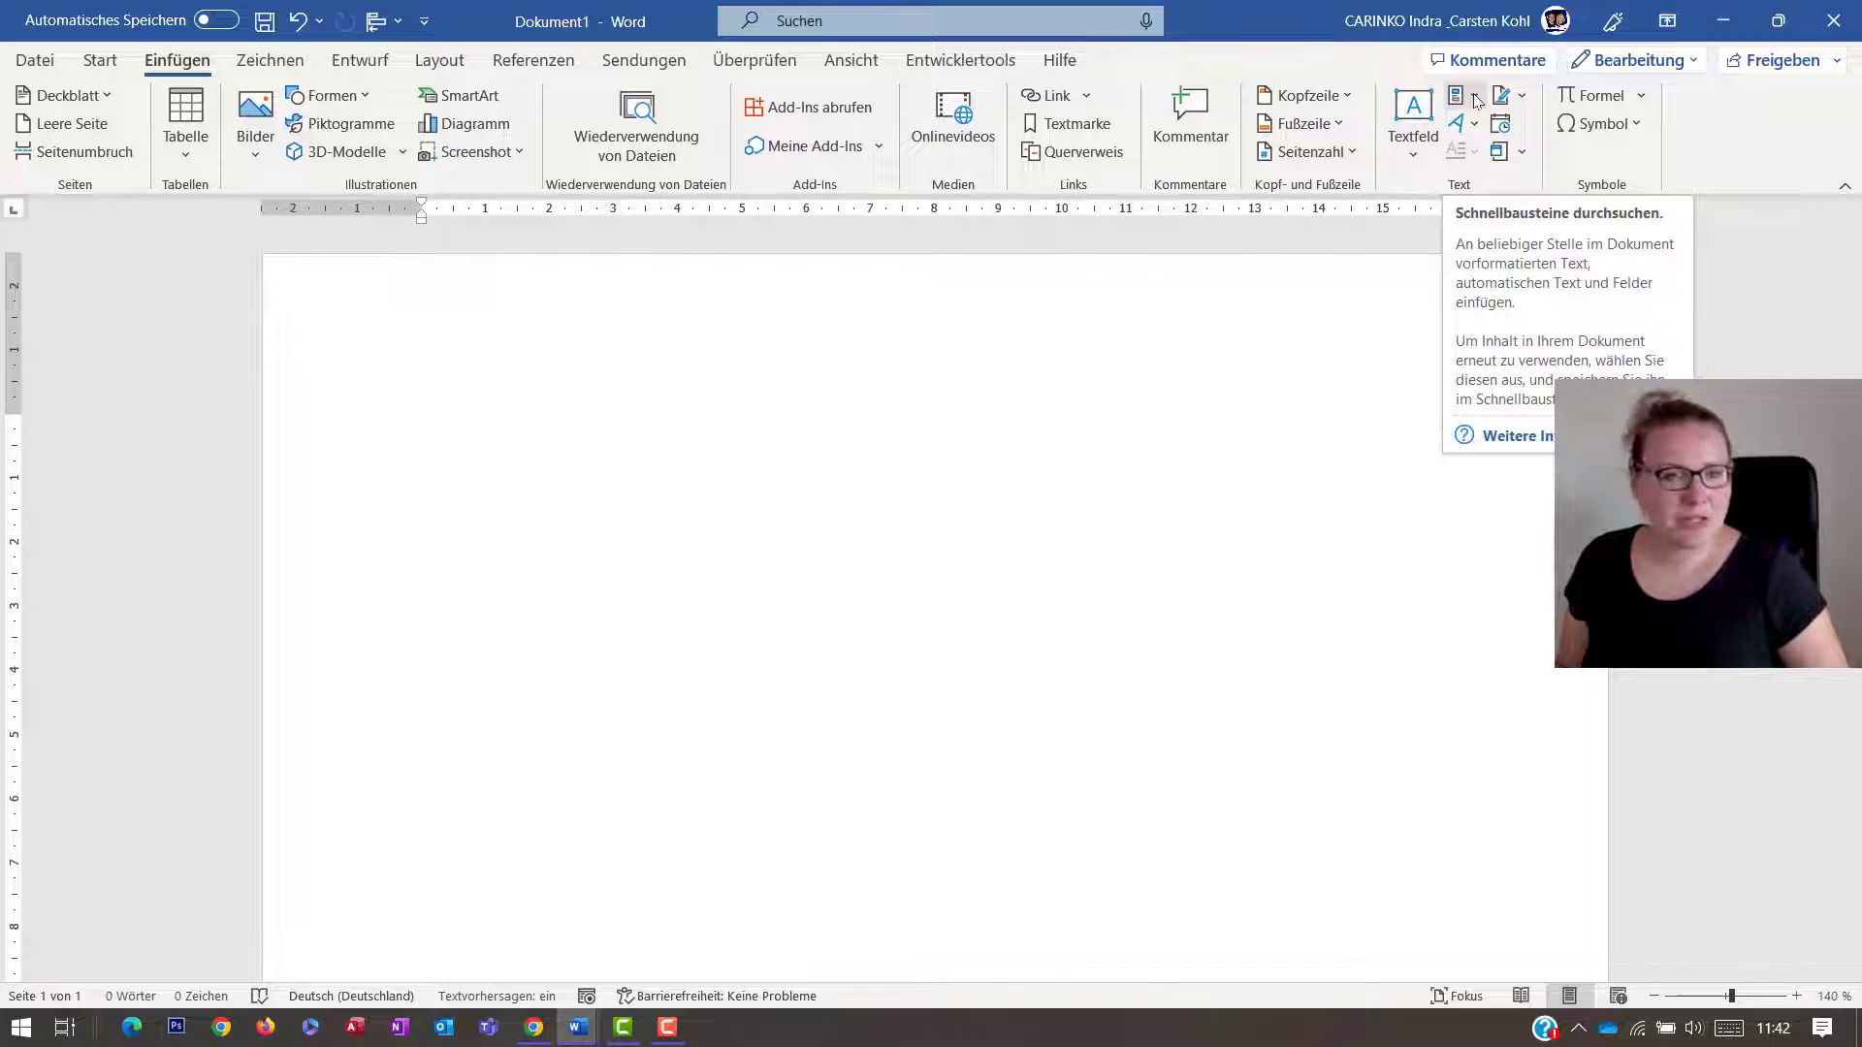
- Start a Fill-in field with the prompt 'Name' and enable a default answer
click(1475, 98)
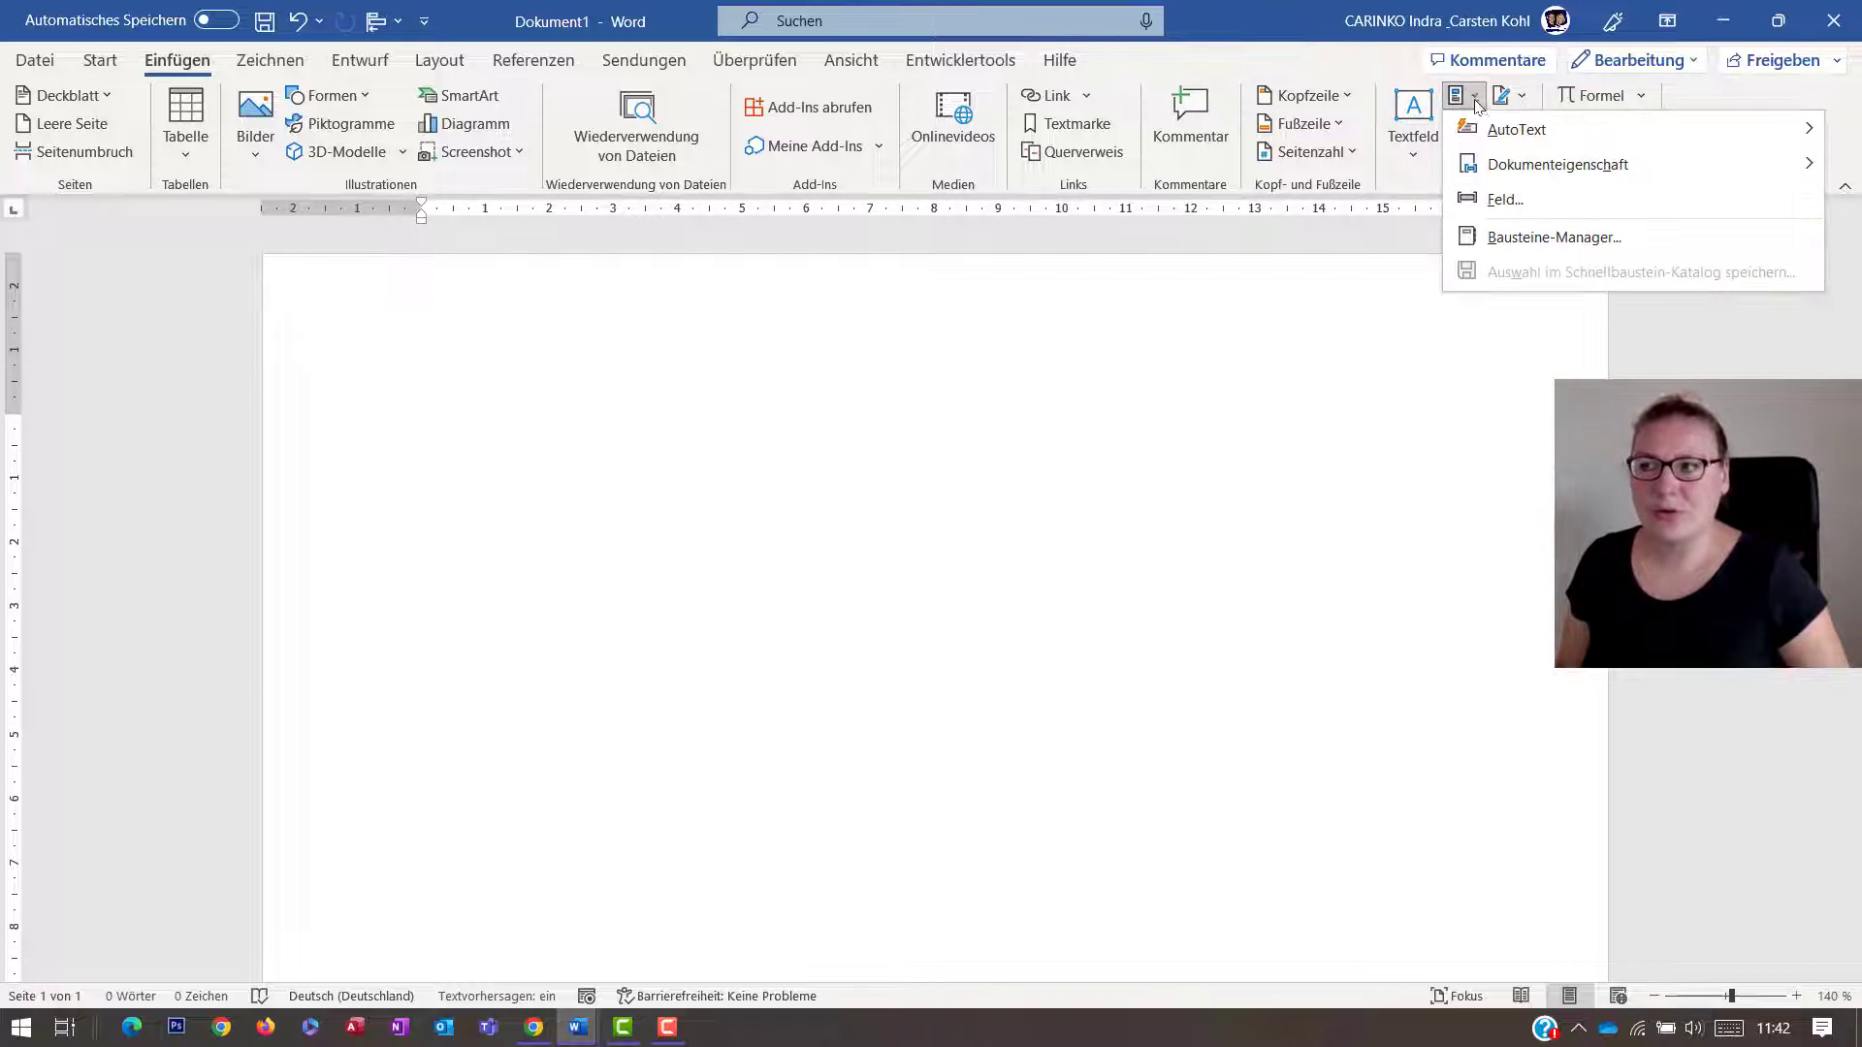
click(1494, 200)
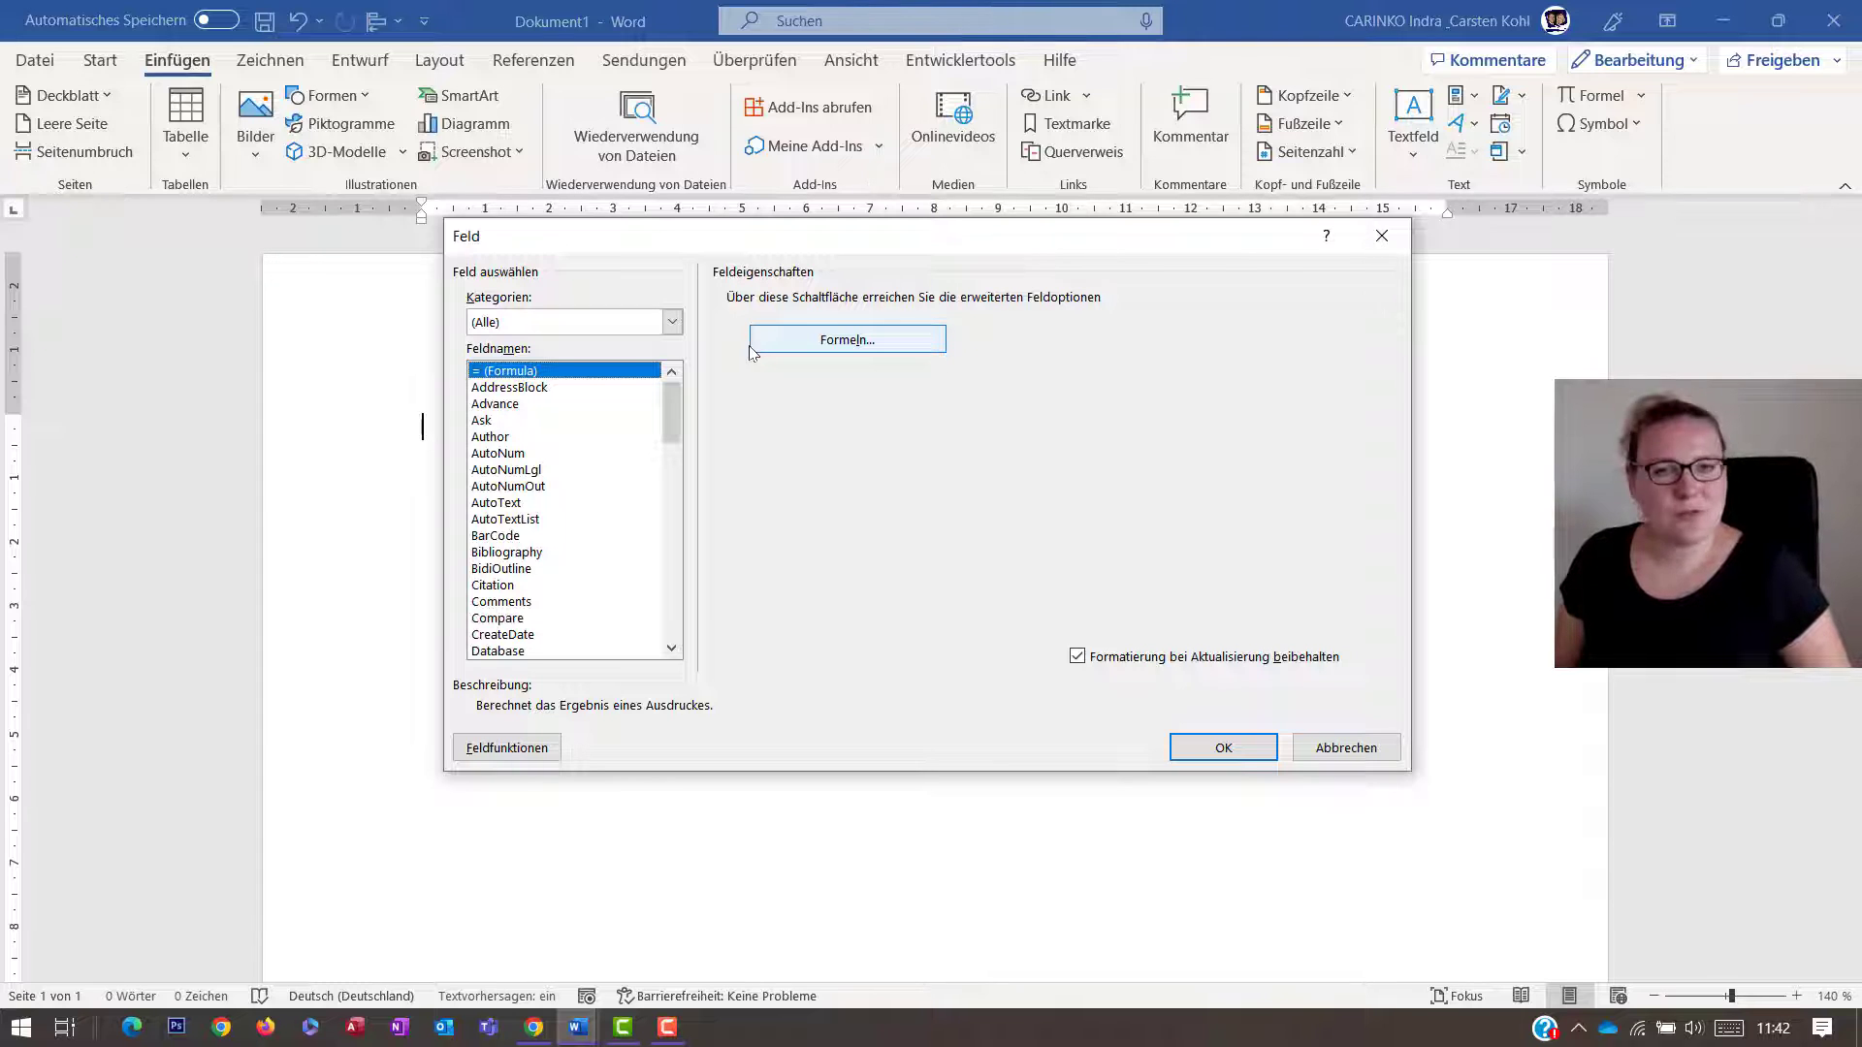
mouse_move(672, 405)
mouse_down()
mouse_move(680, 598)
mouse_move(683, 484)
mouse_up()
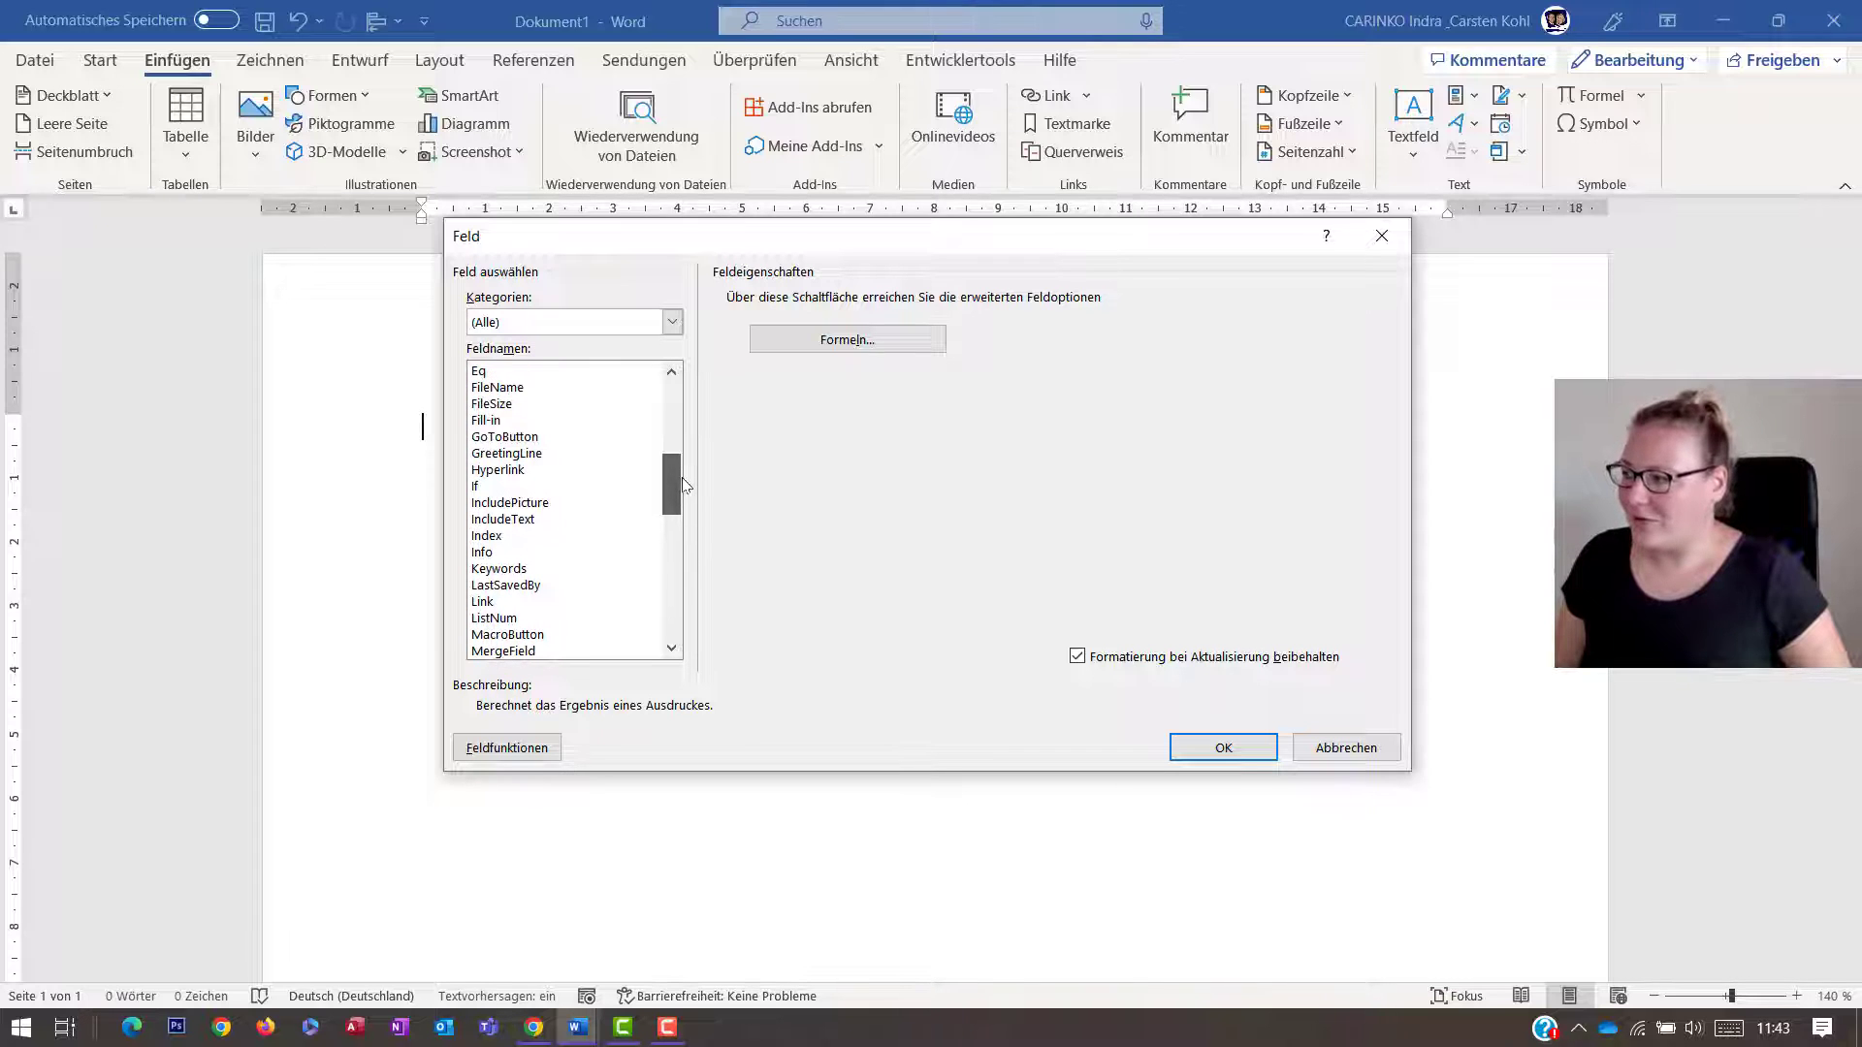
click(500, 424)
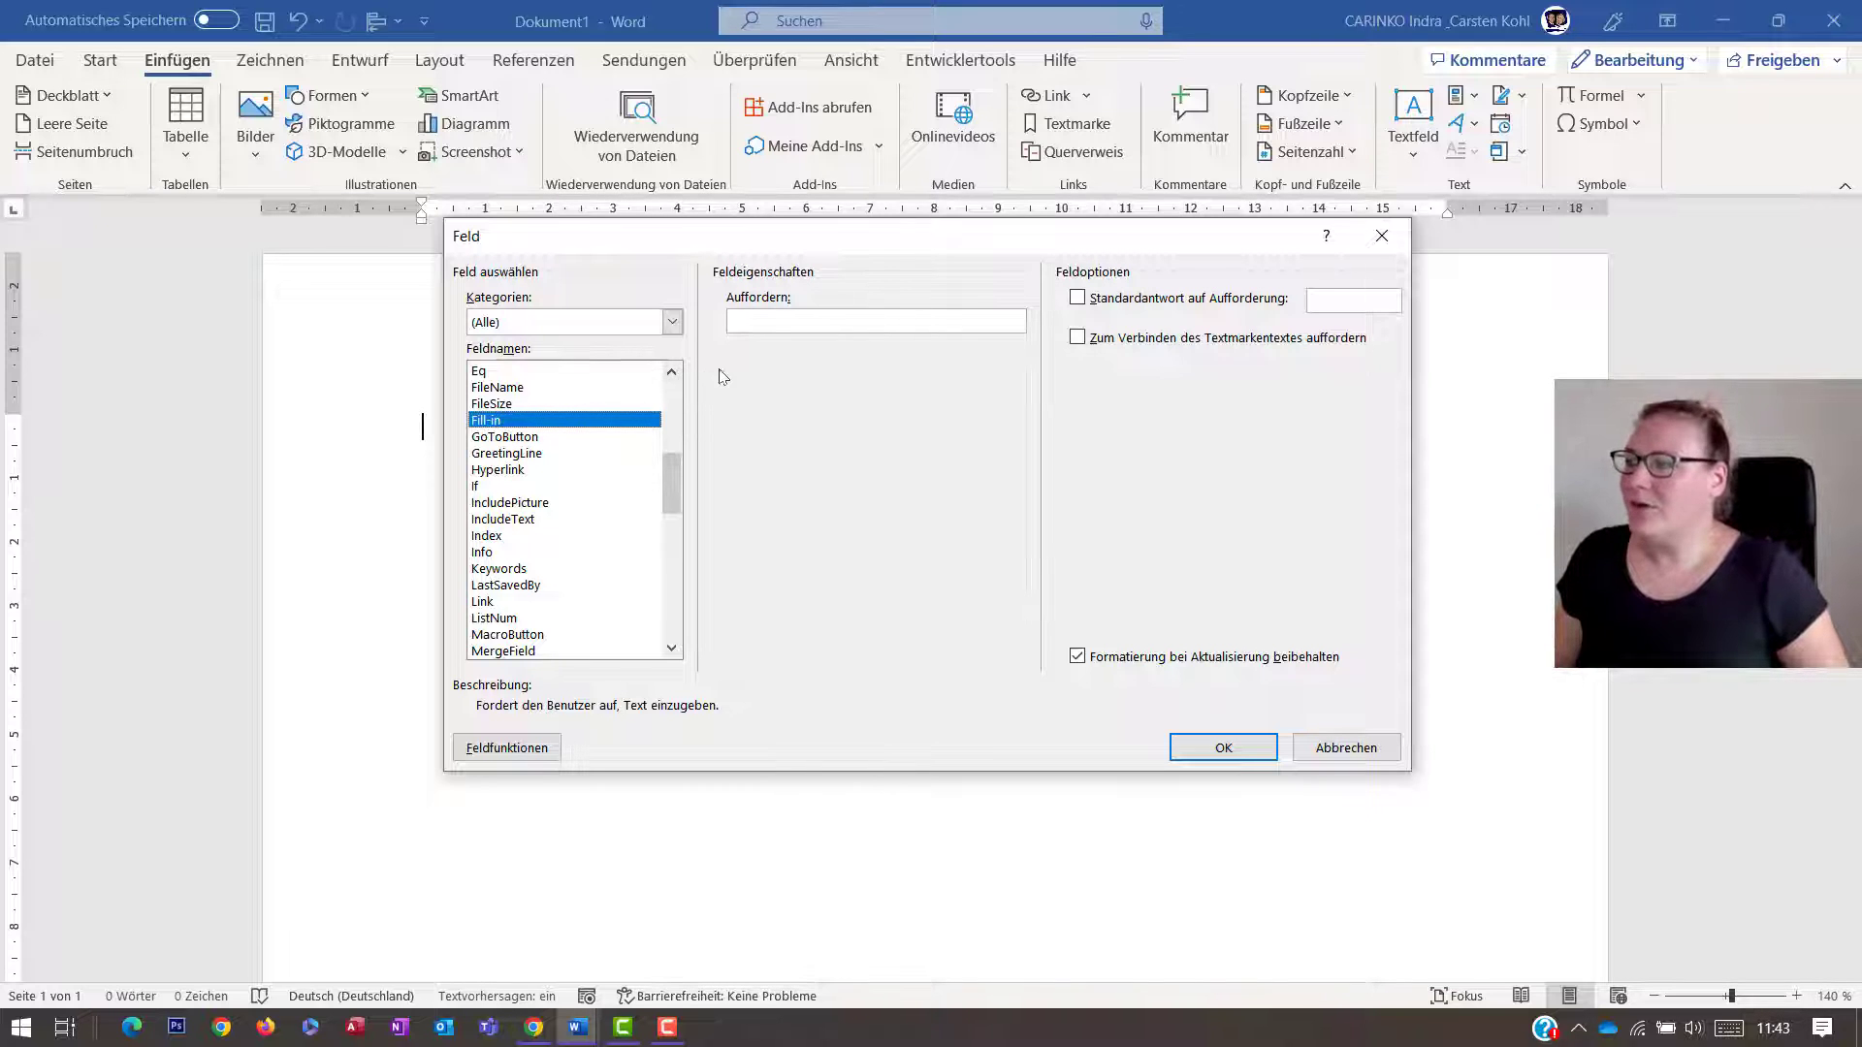
click(786, 319)
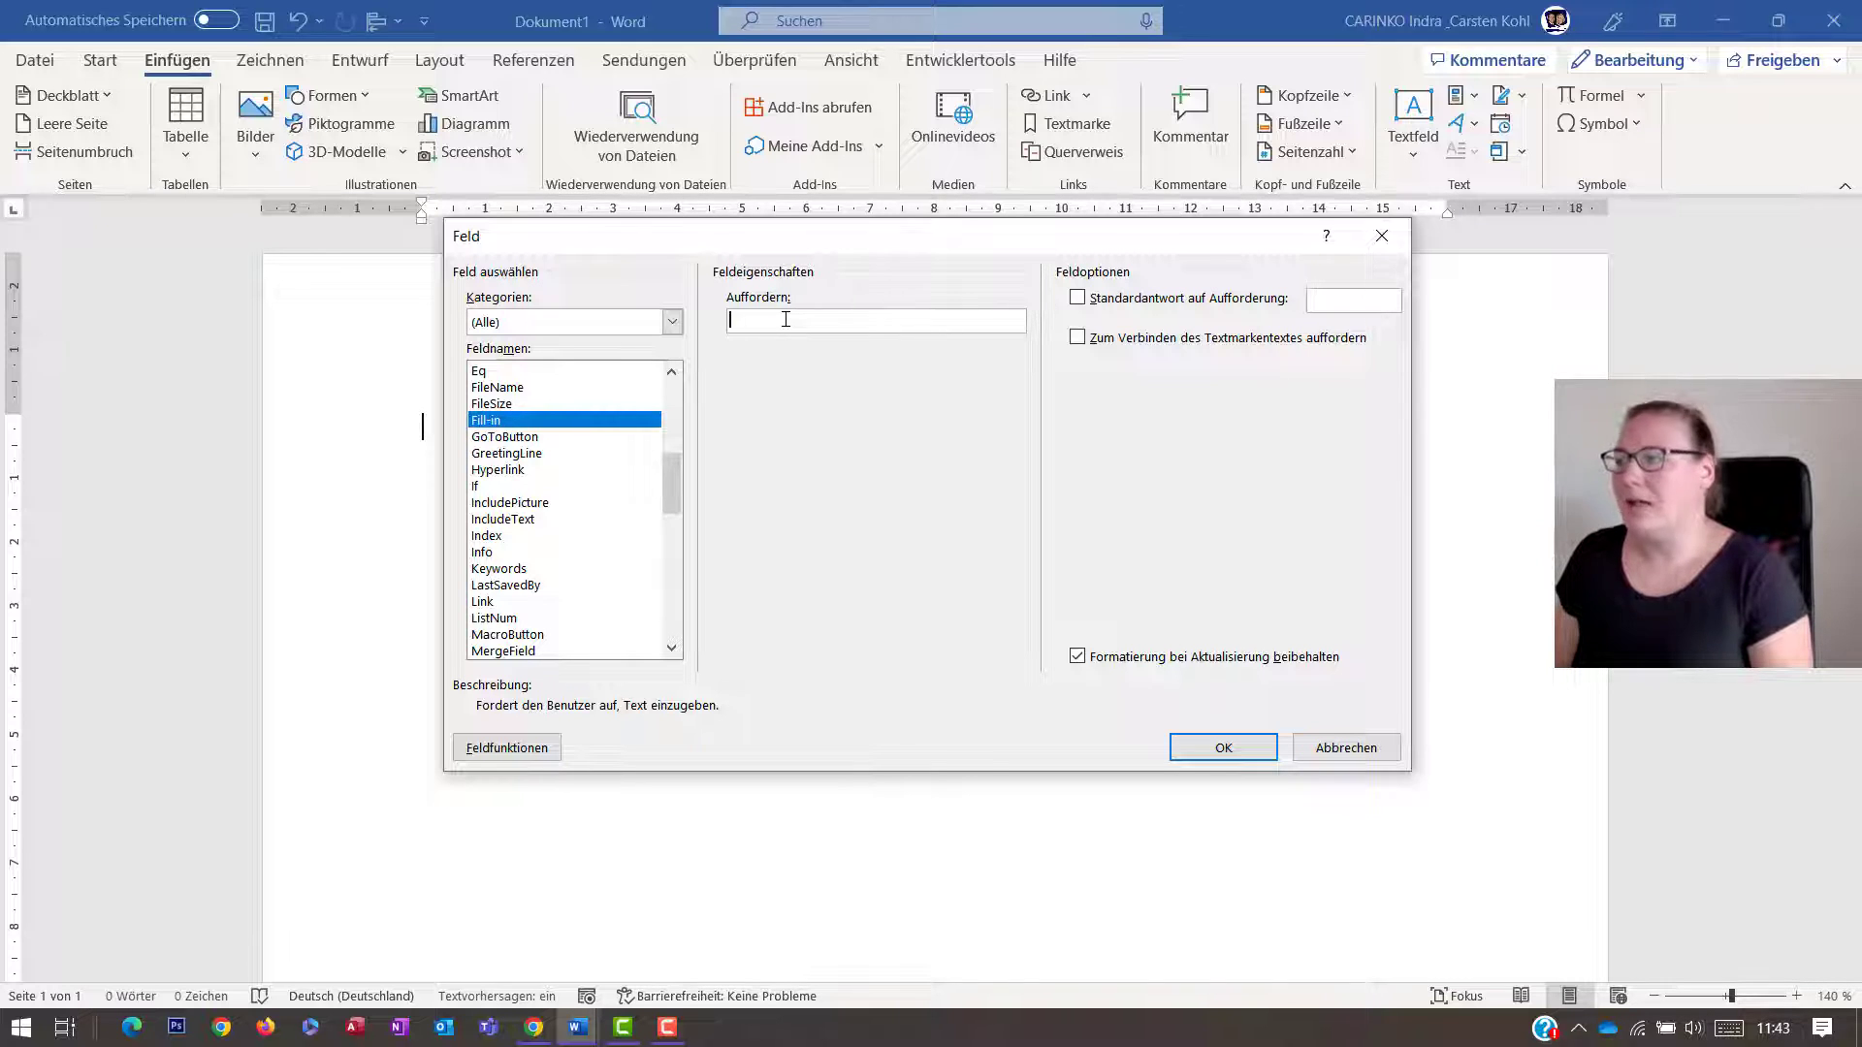
text(Name)
click(1089, 299)
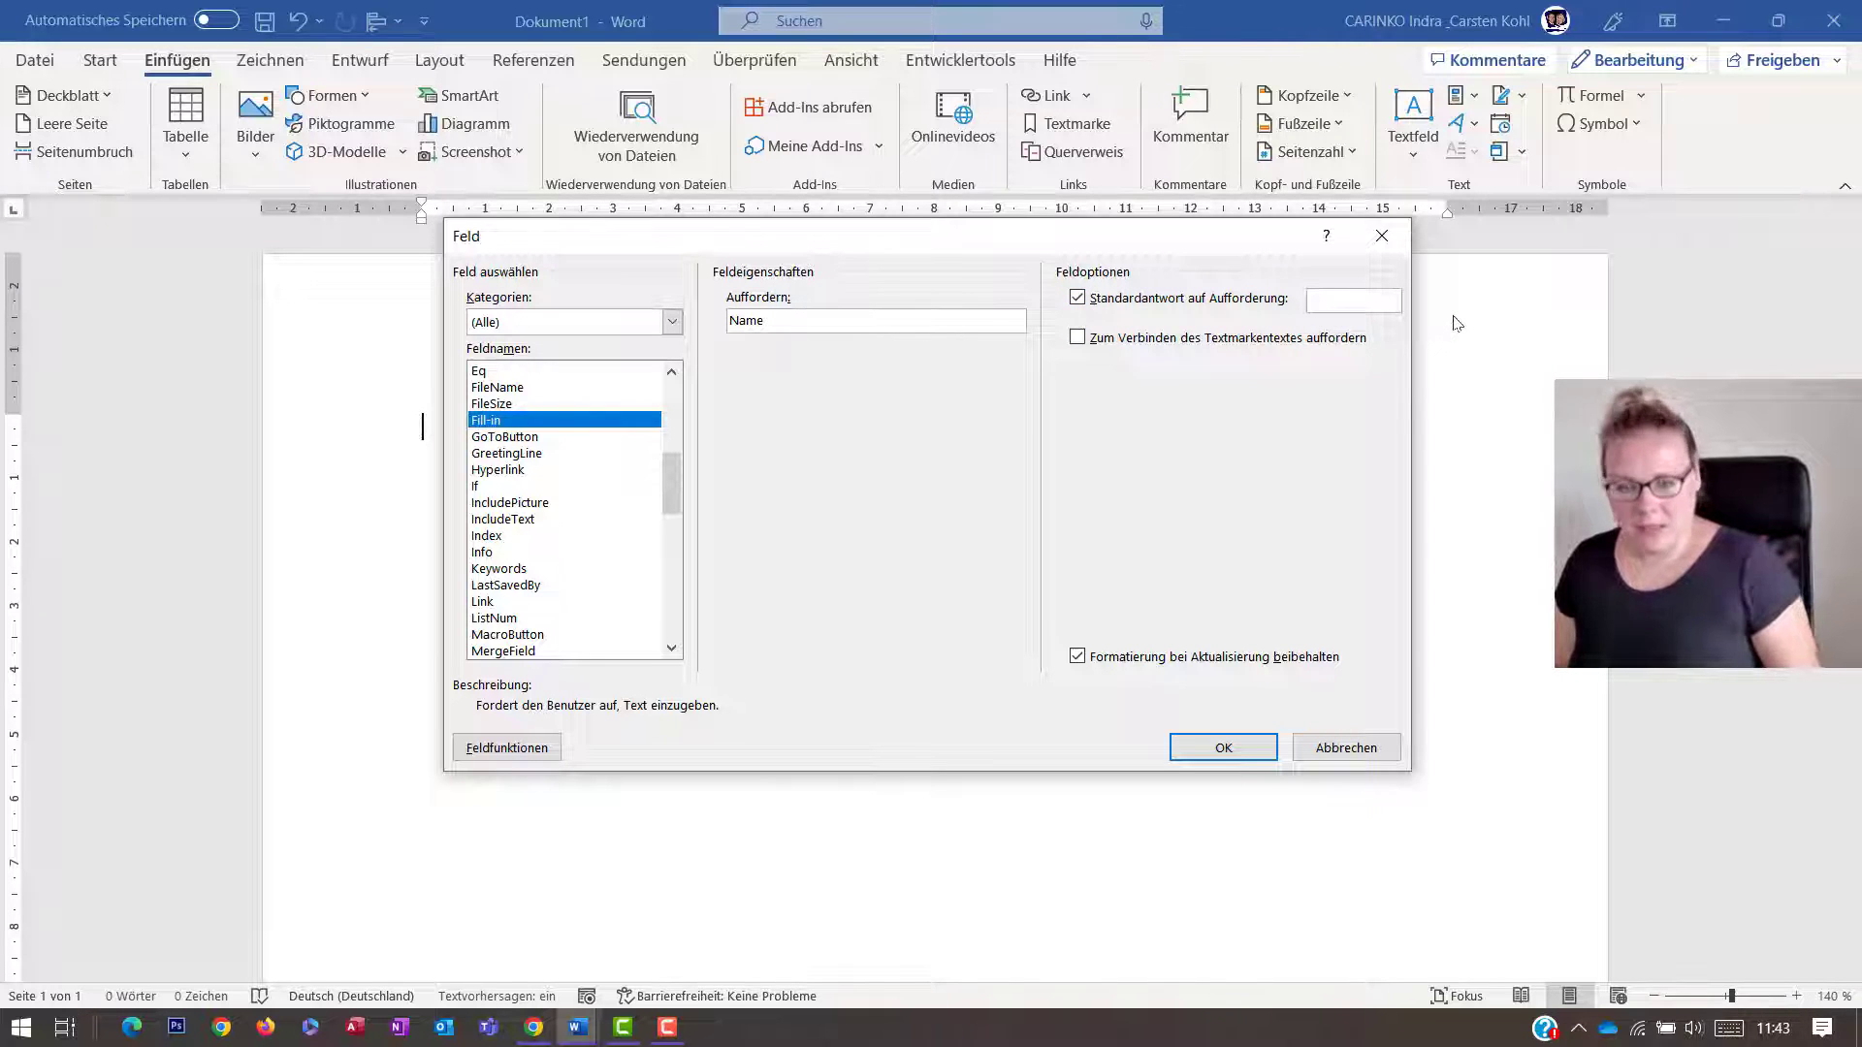
- Enter the default first name, insert the Name field into the body, and open the header
text(Indra)
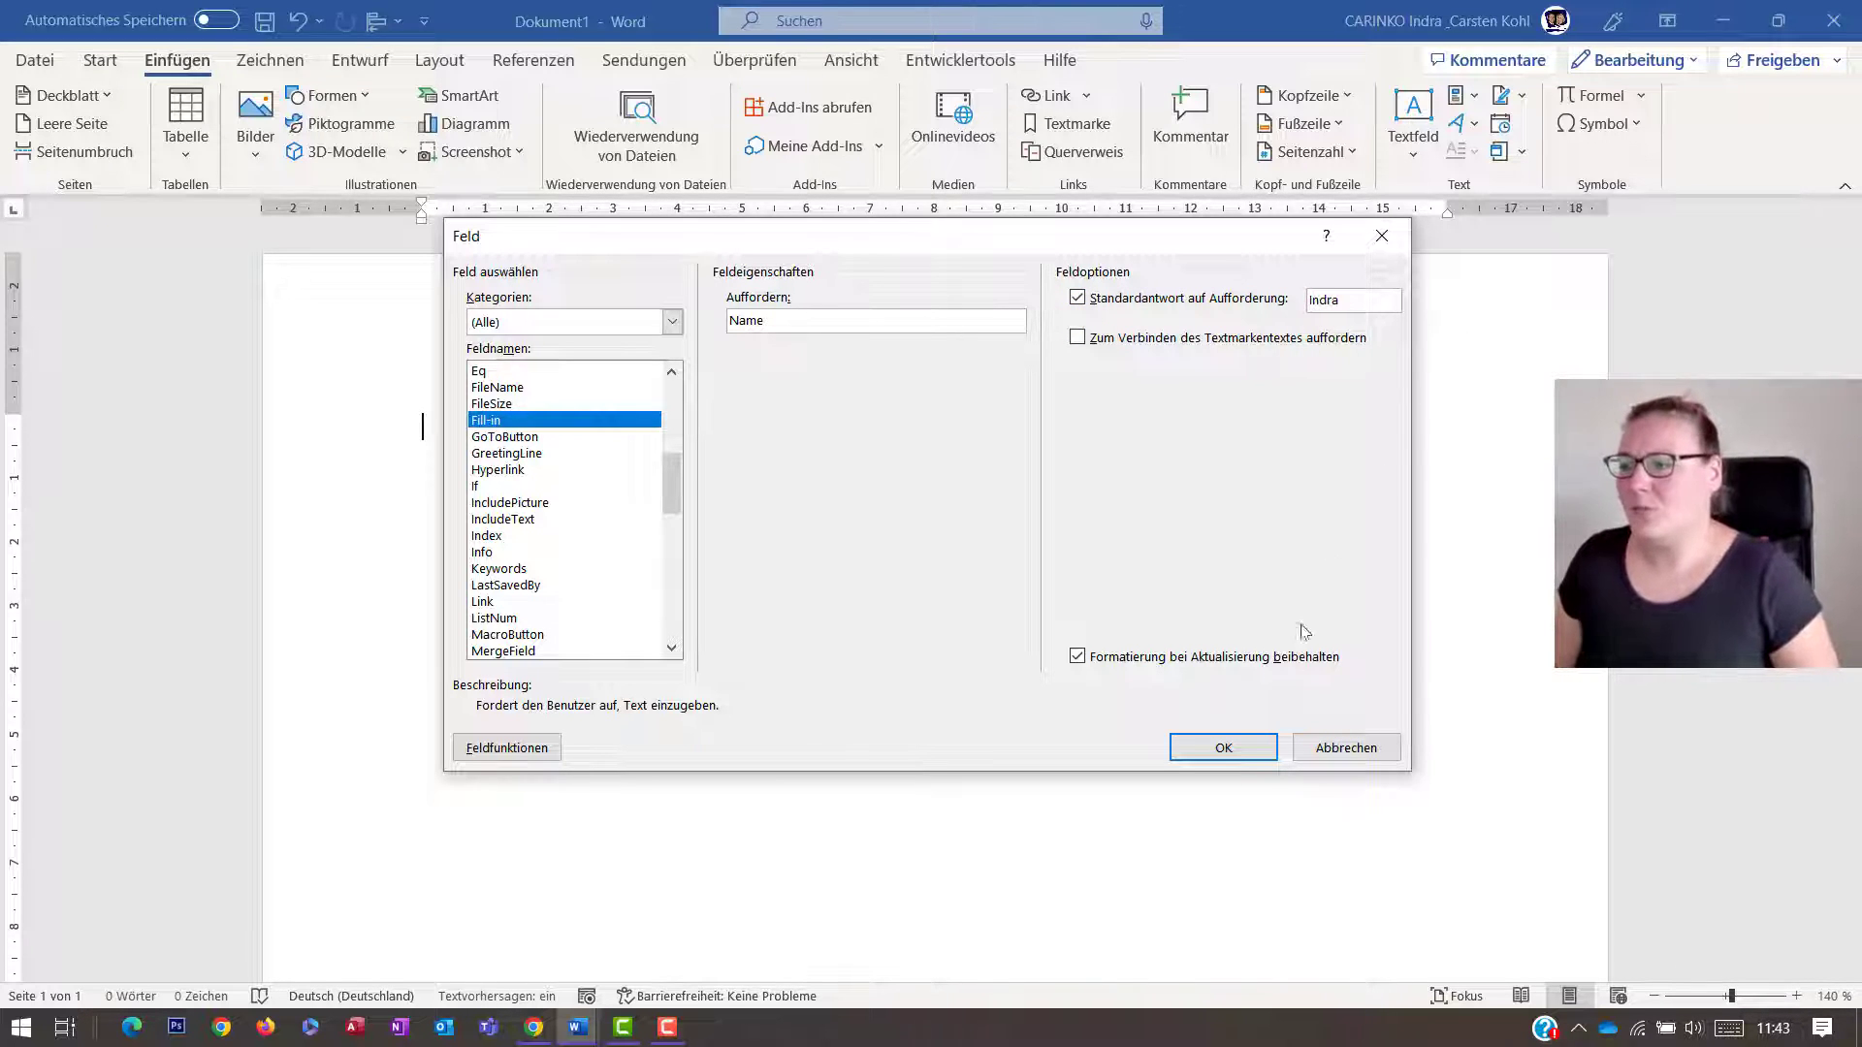
click(1222, 747)
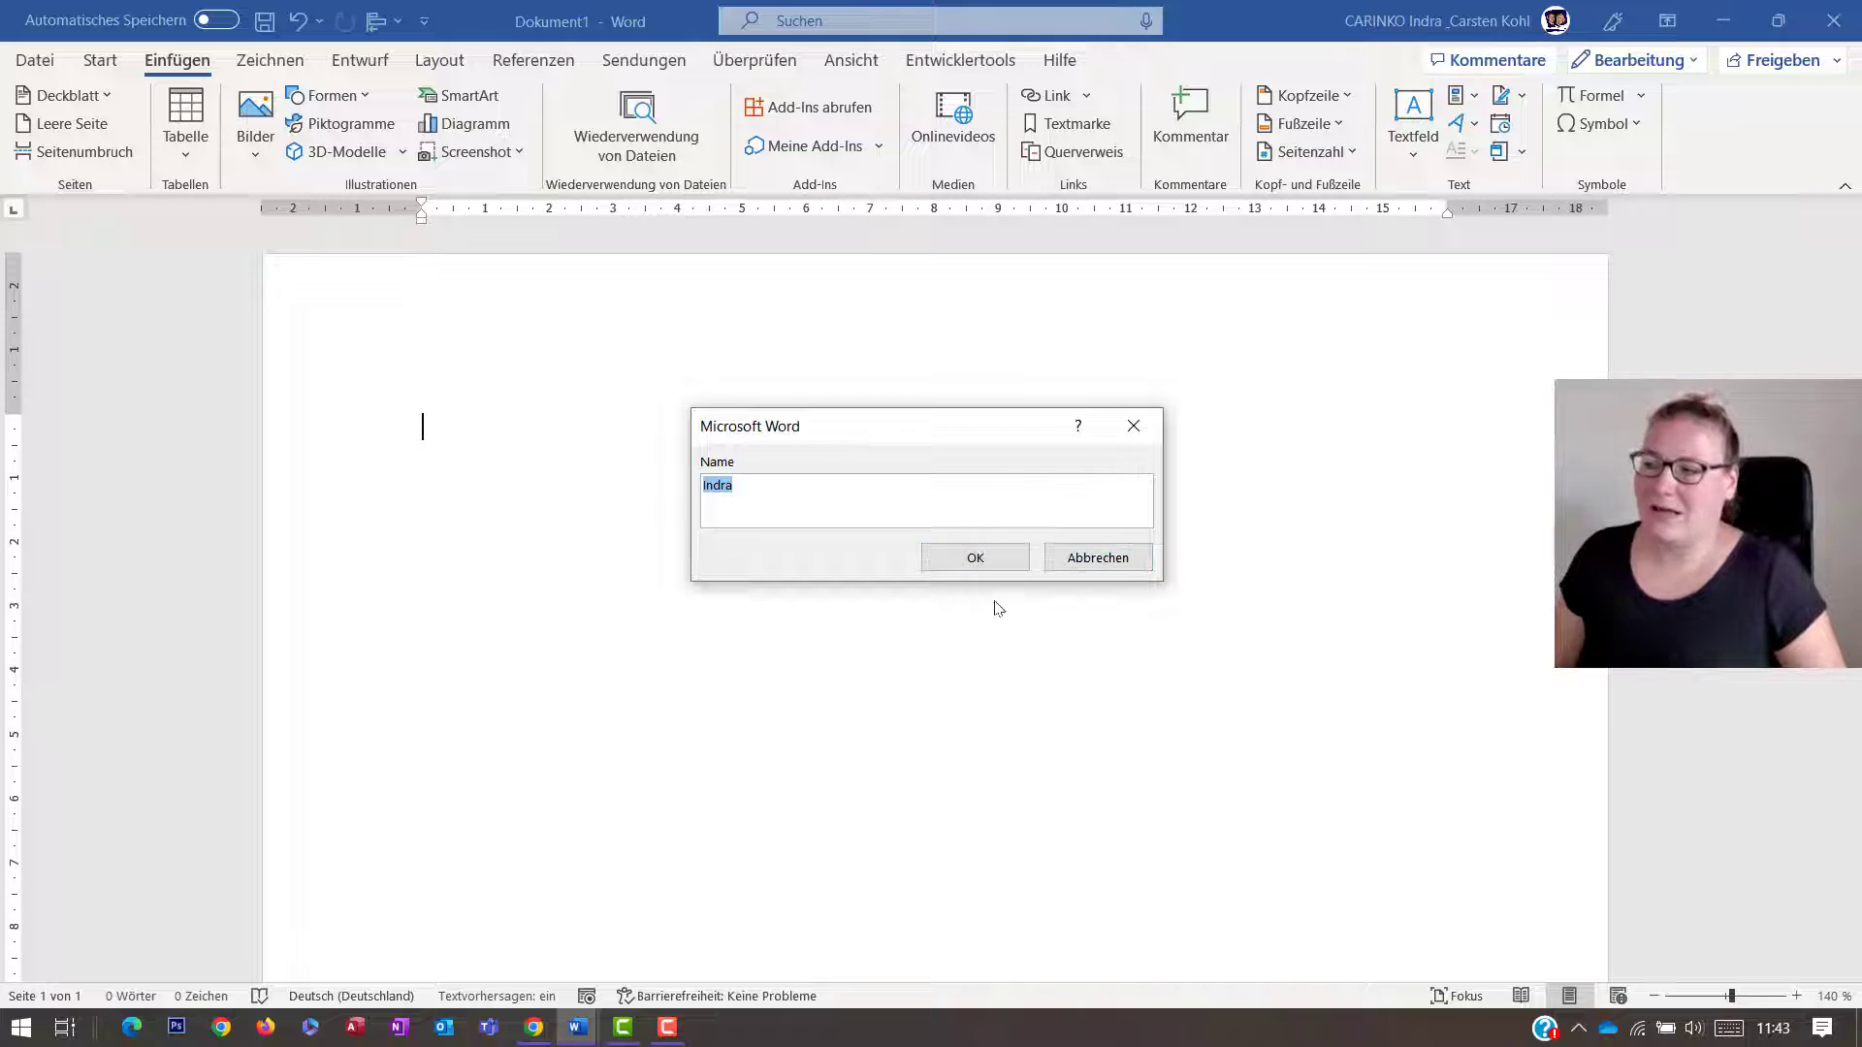
click(991, 557)
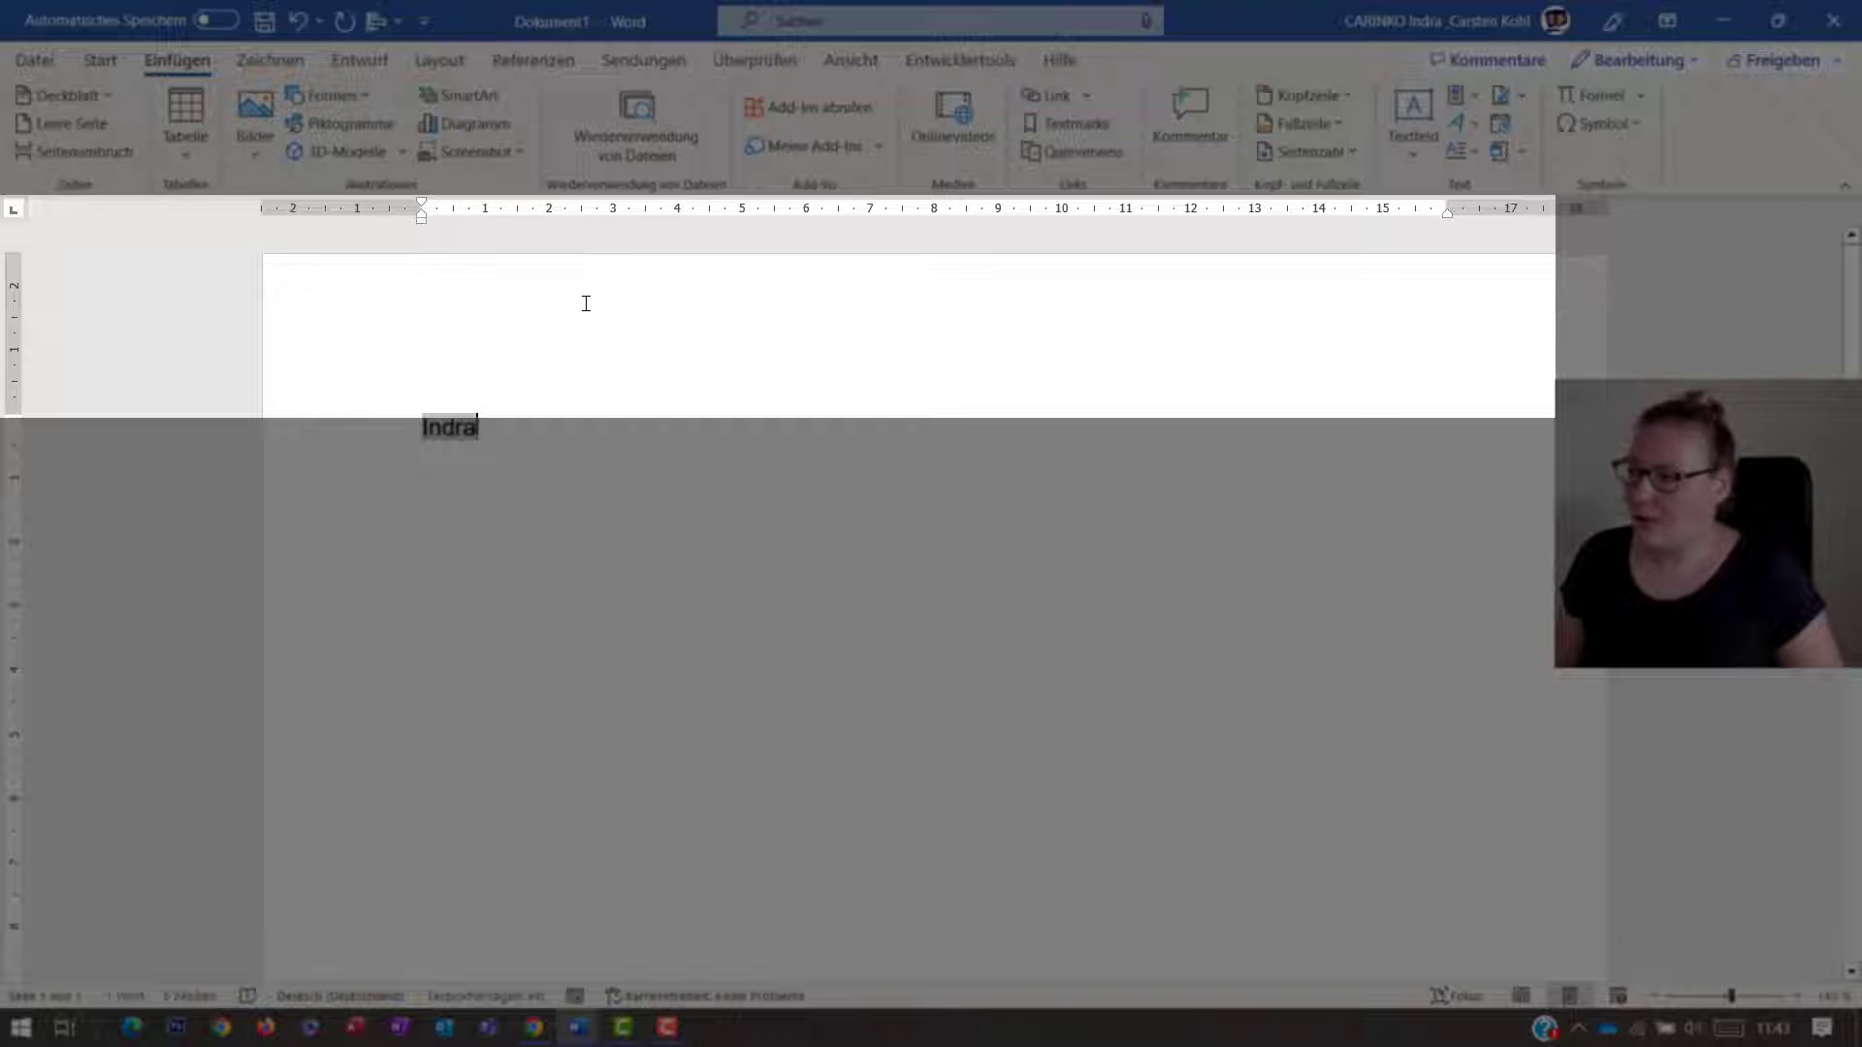
double_click(585, 304)
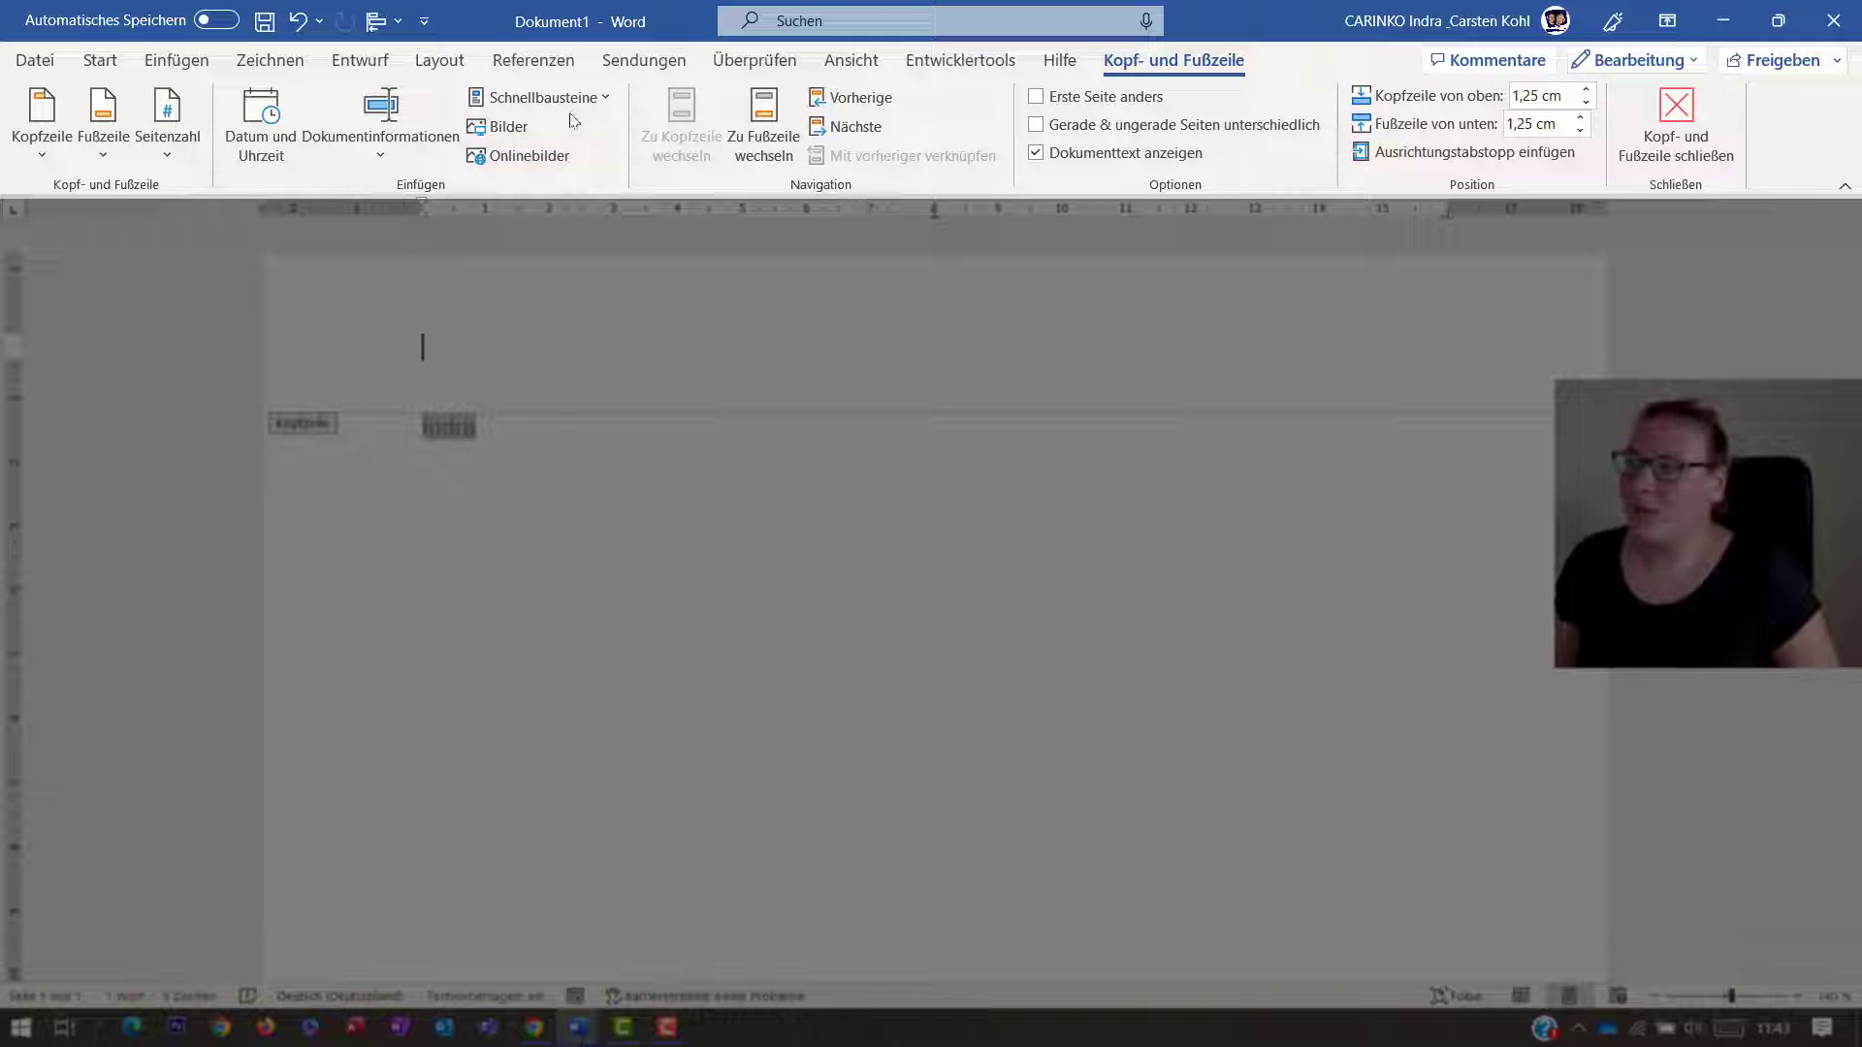
- Create a header Fill-in field prompting 'Ort' with 'Darmstadt' as the default answer
click(543, 97)
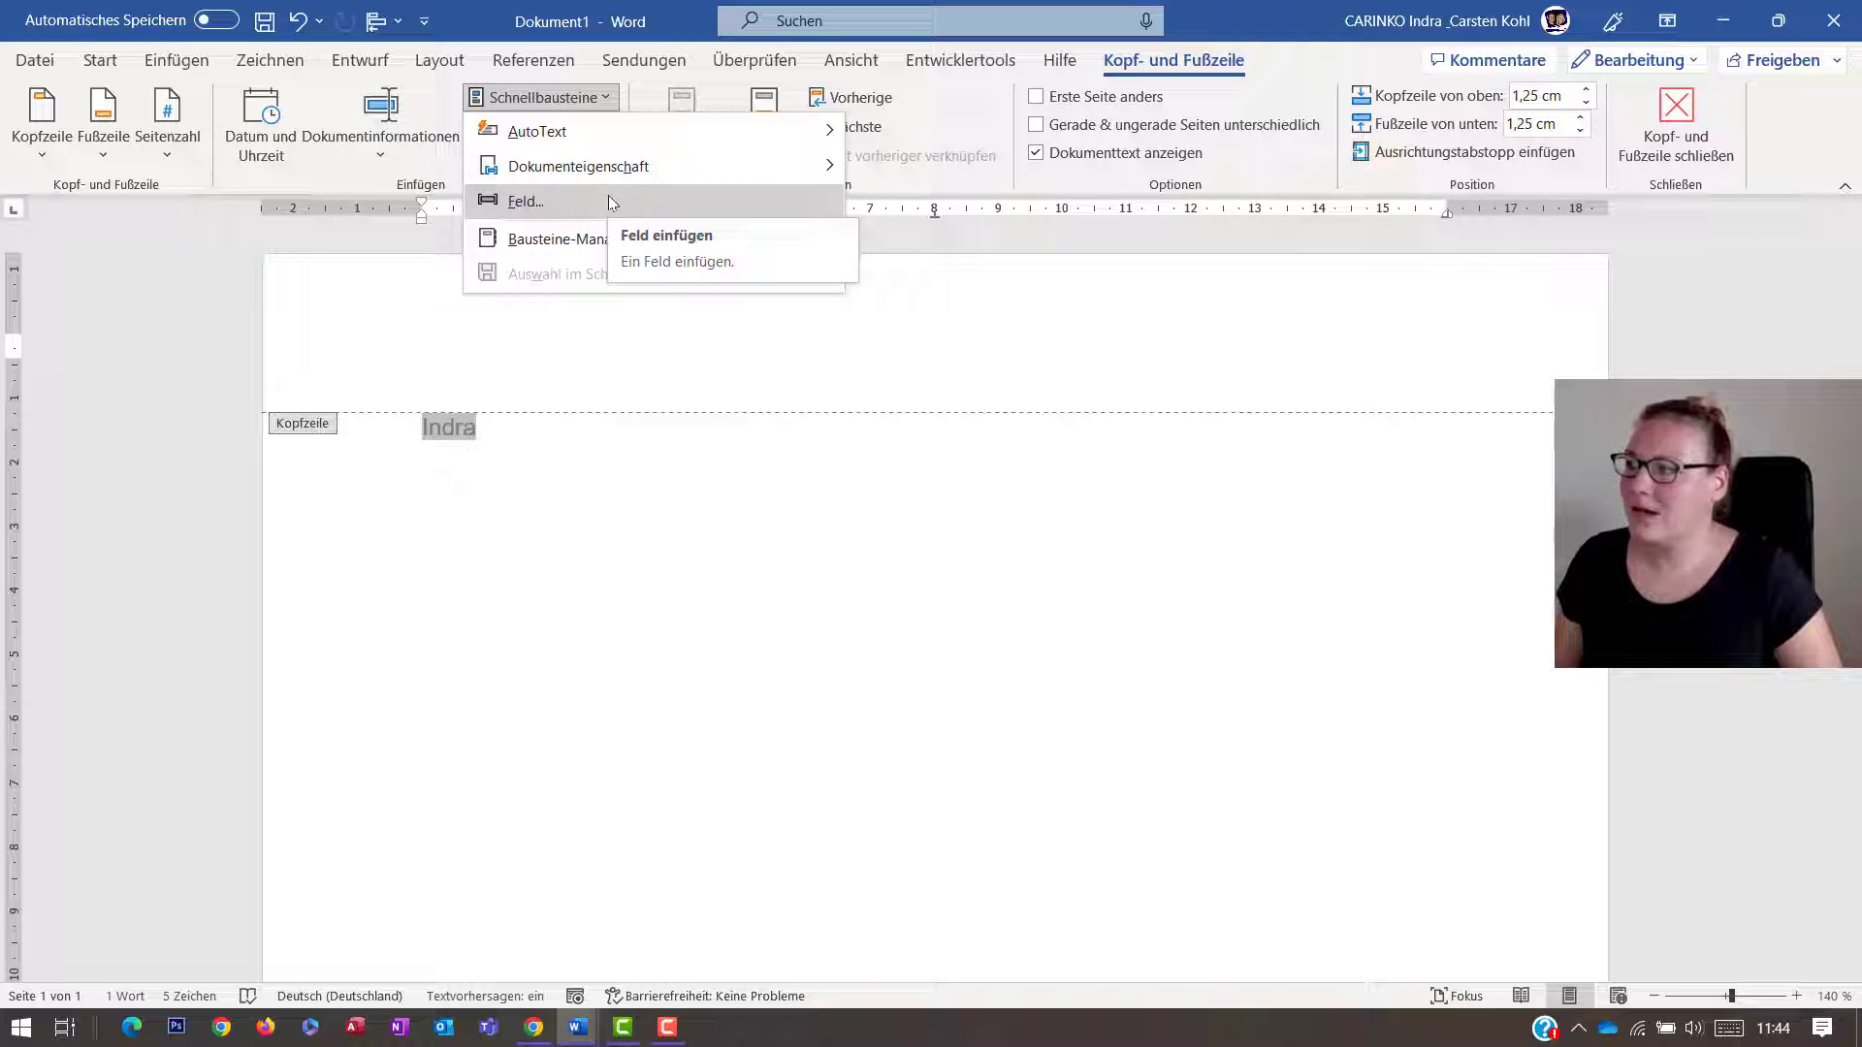
click(610, 202)
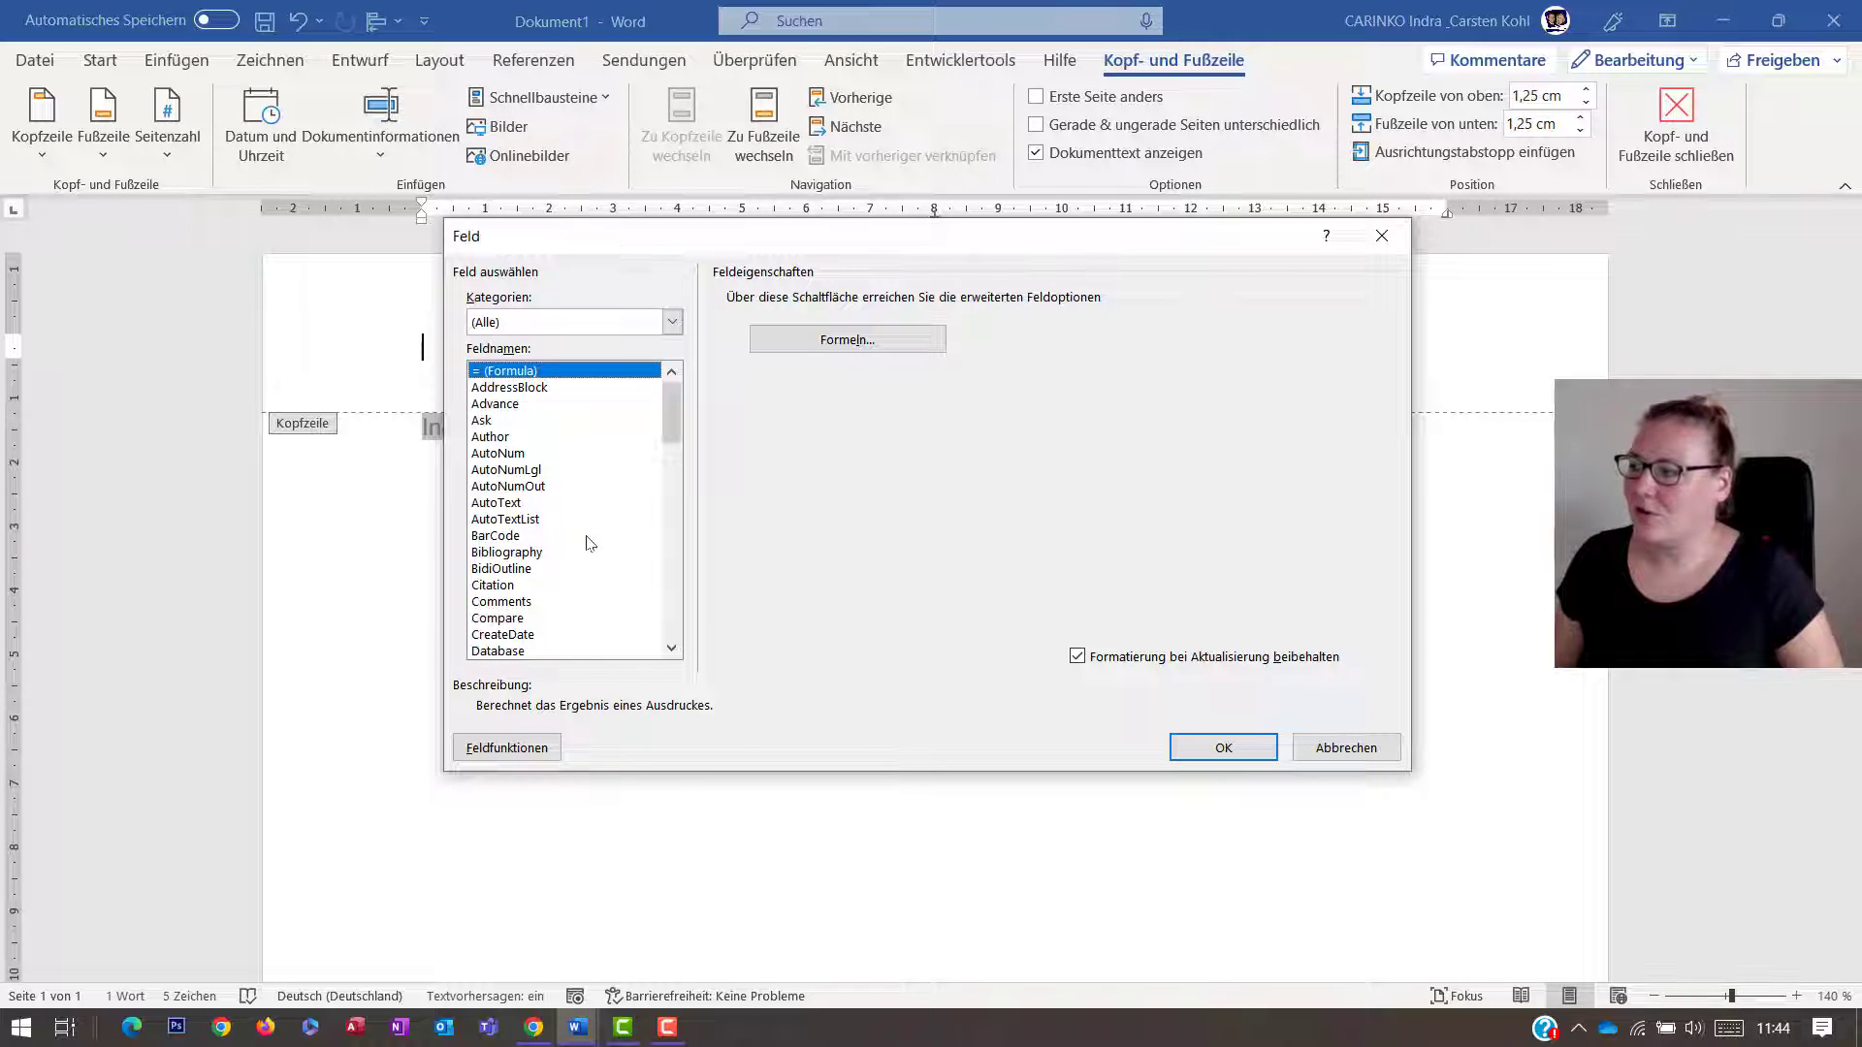
drag(667, 410, 673, 462)
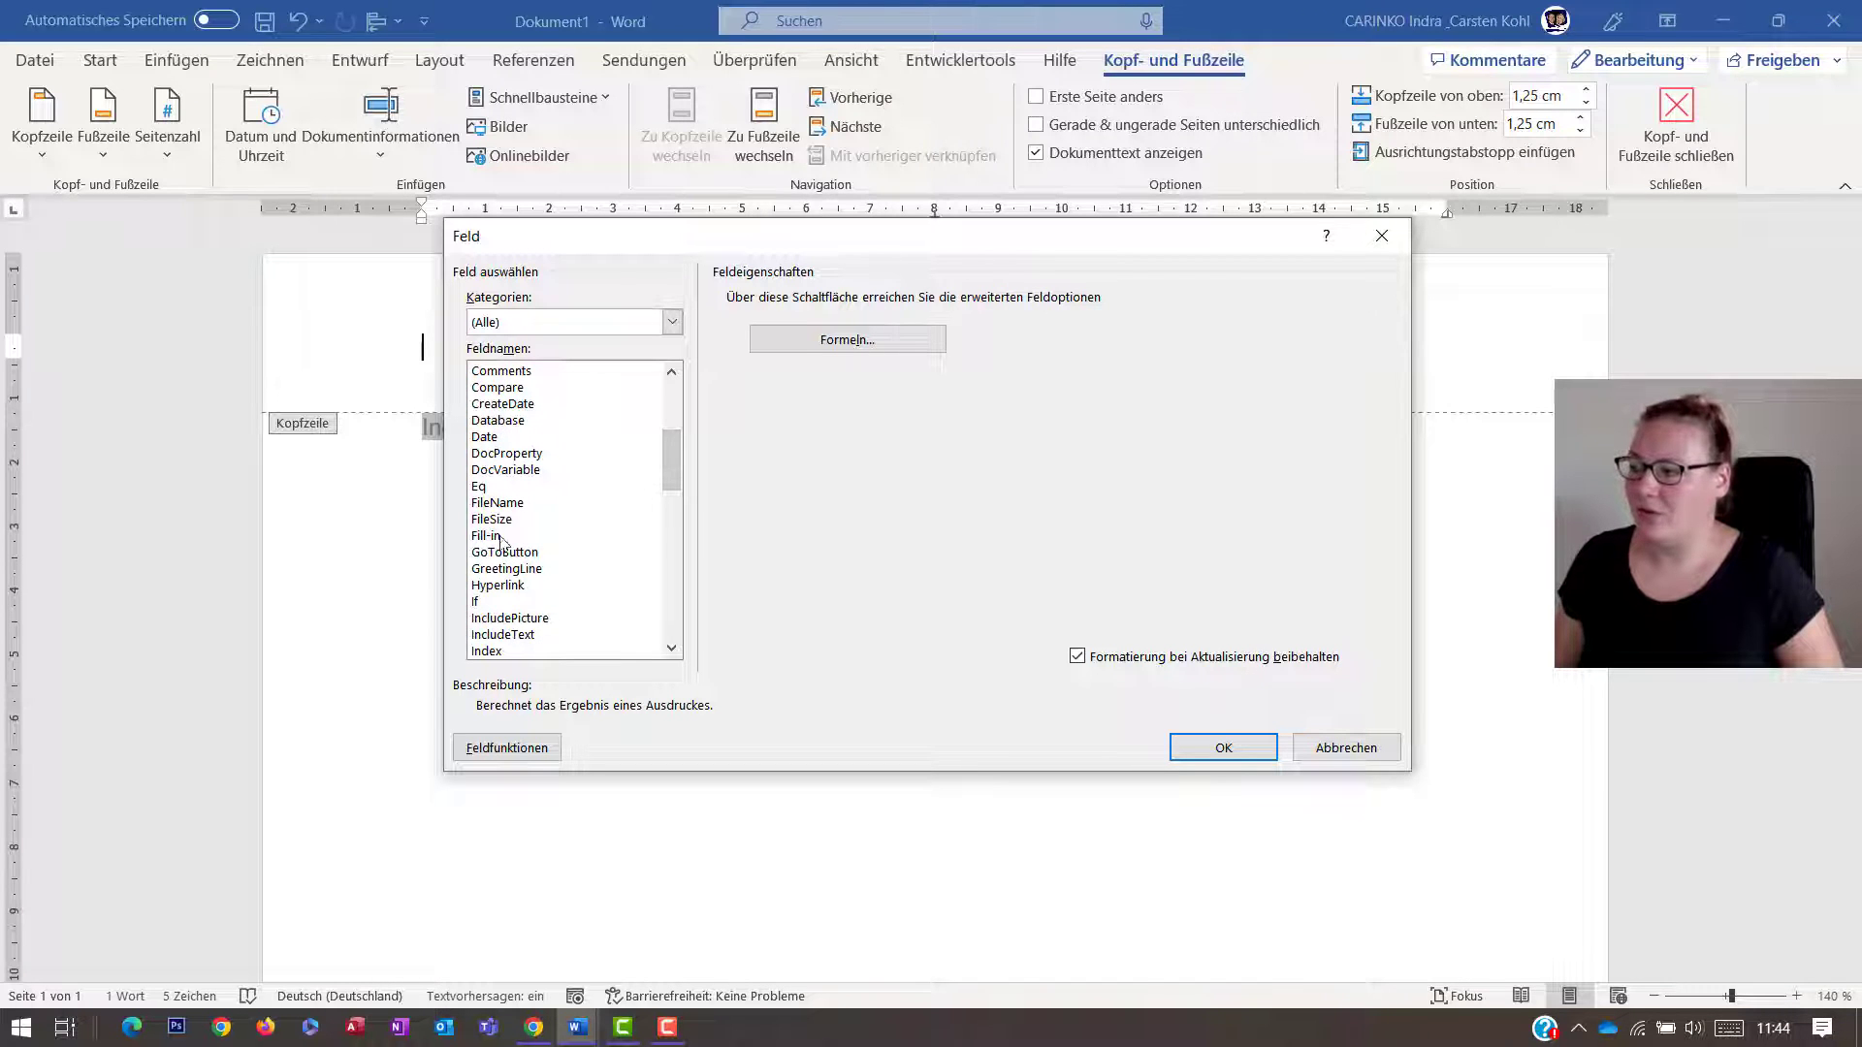
click(503, 538)
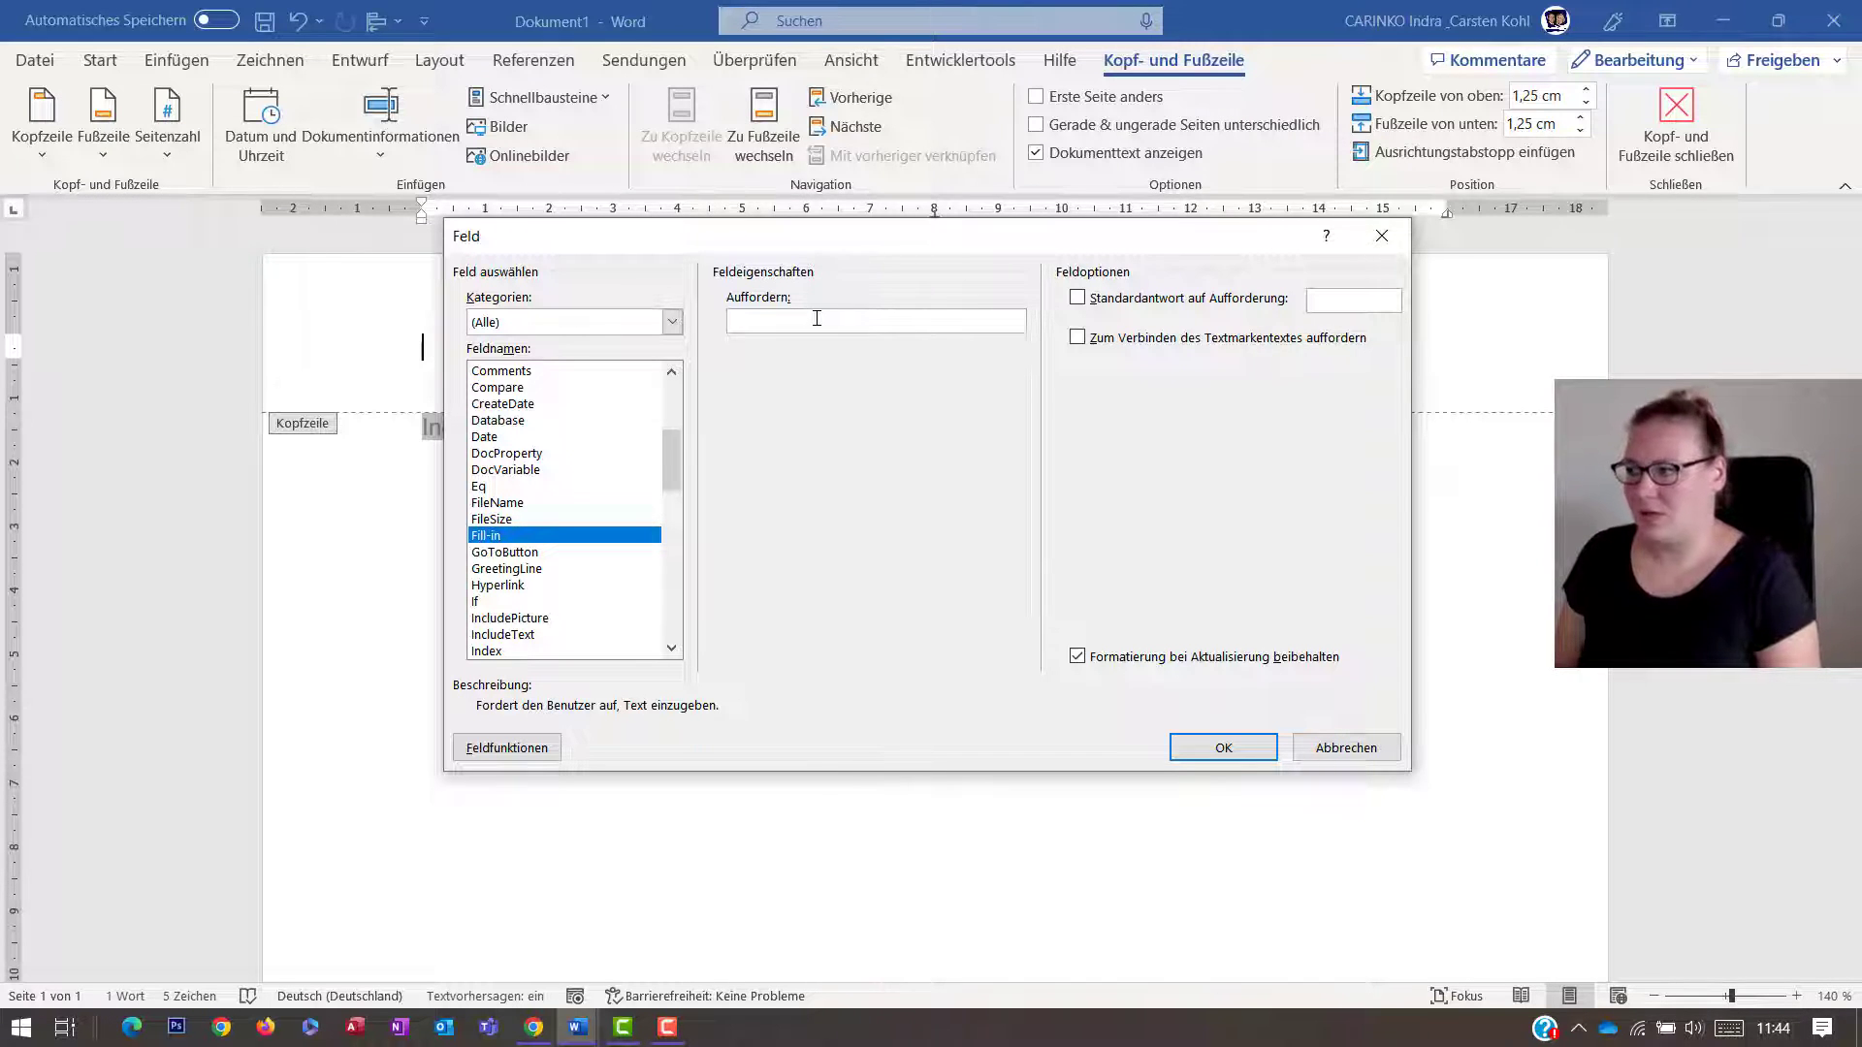
text(Or)
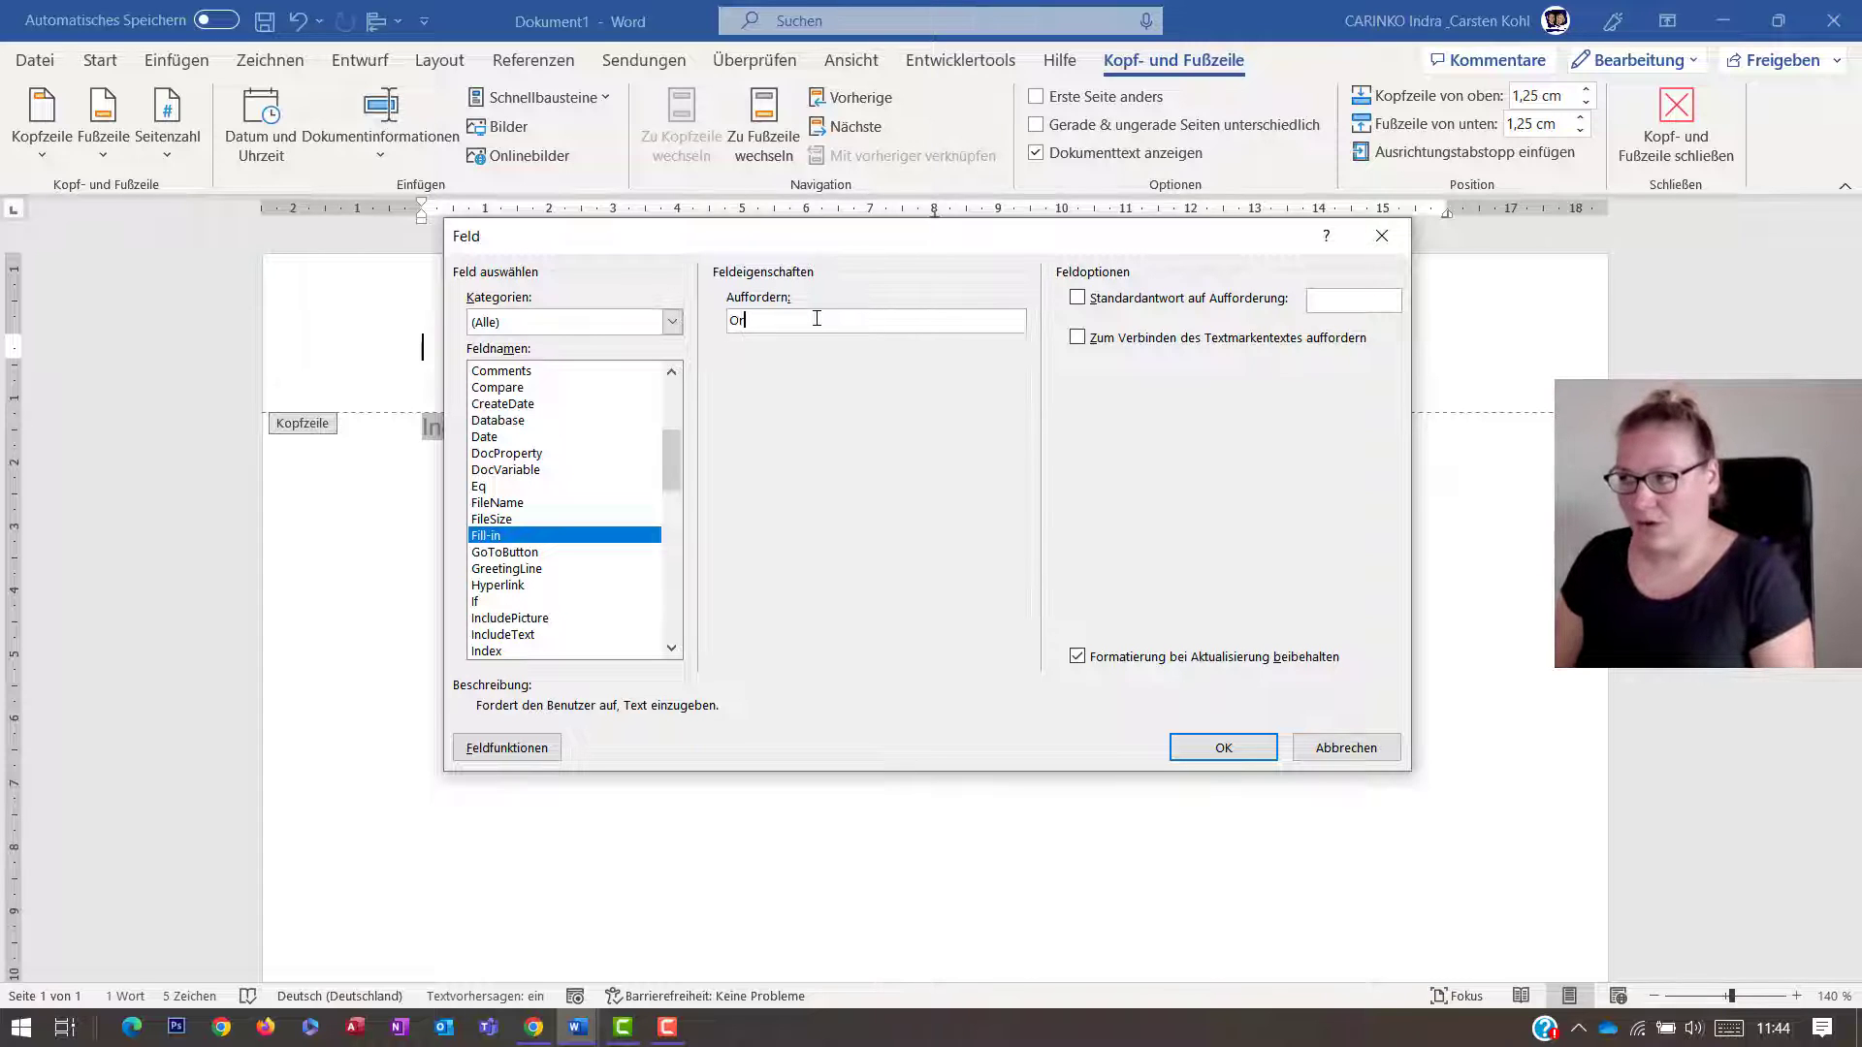
text(t)
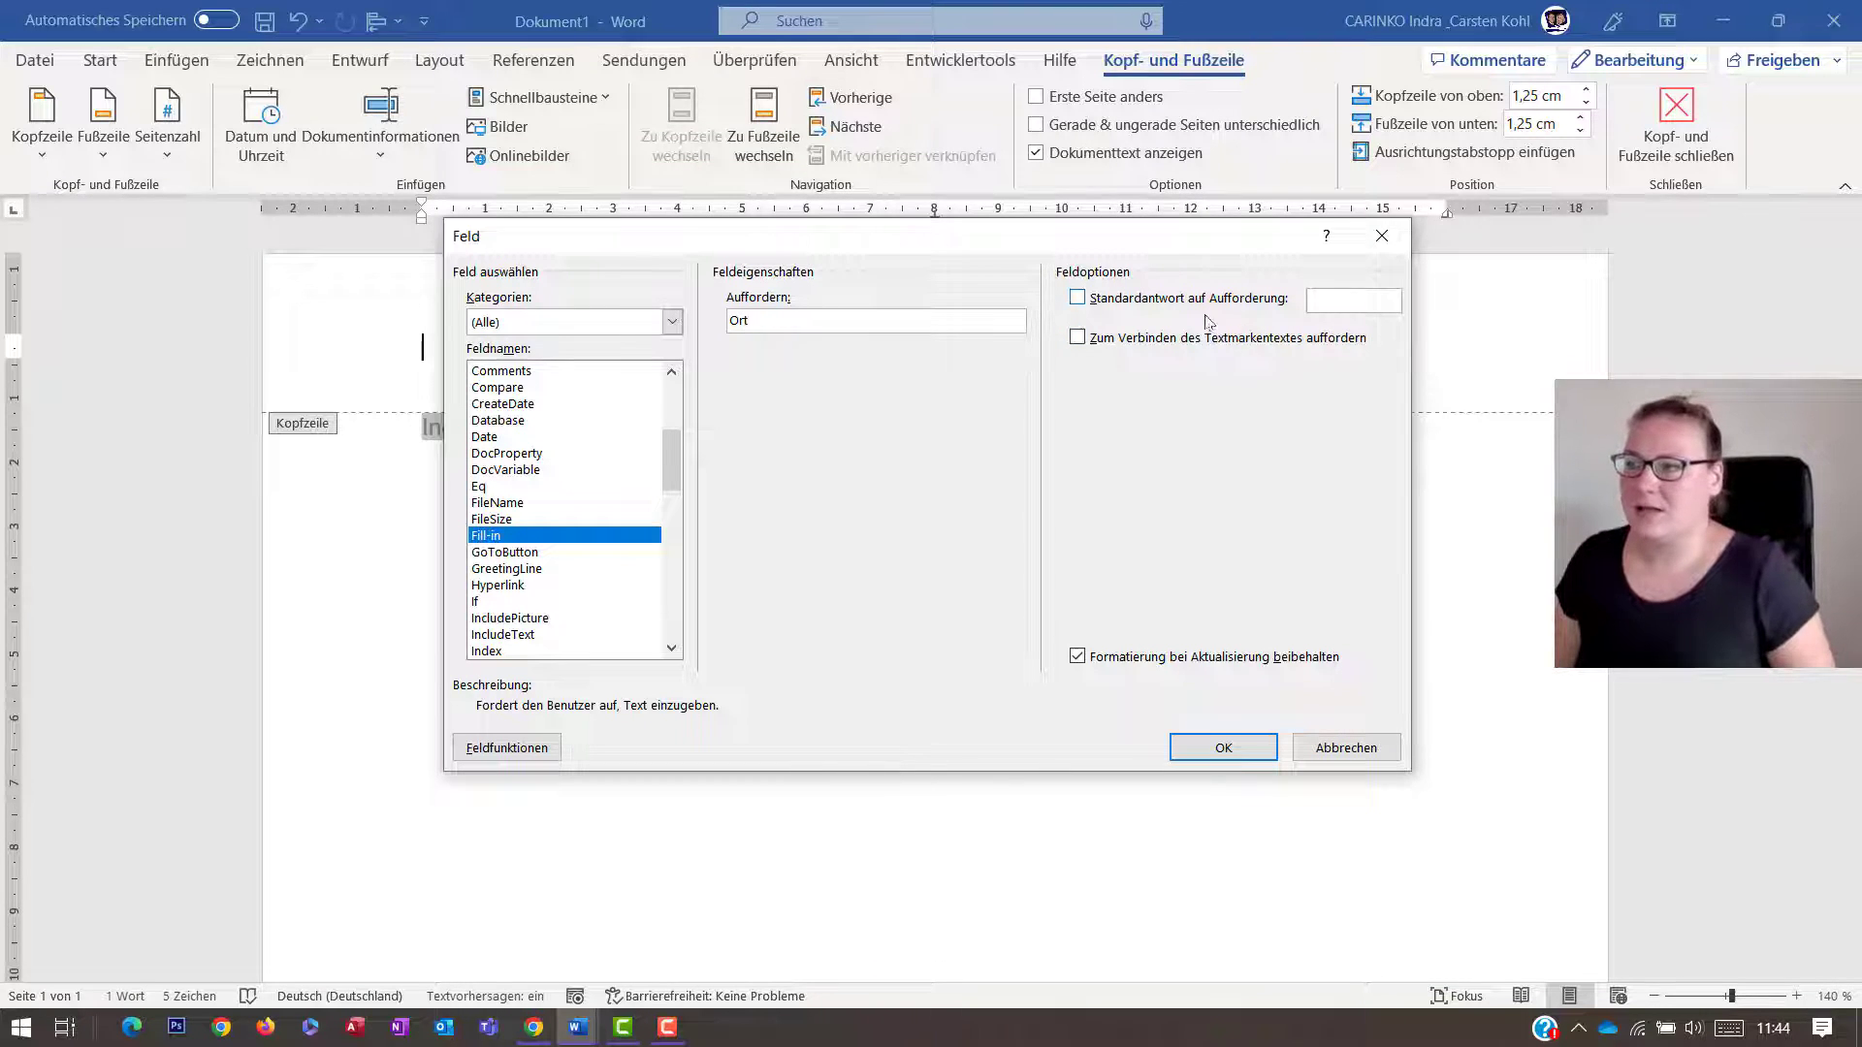
click(1214, 301)
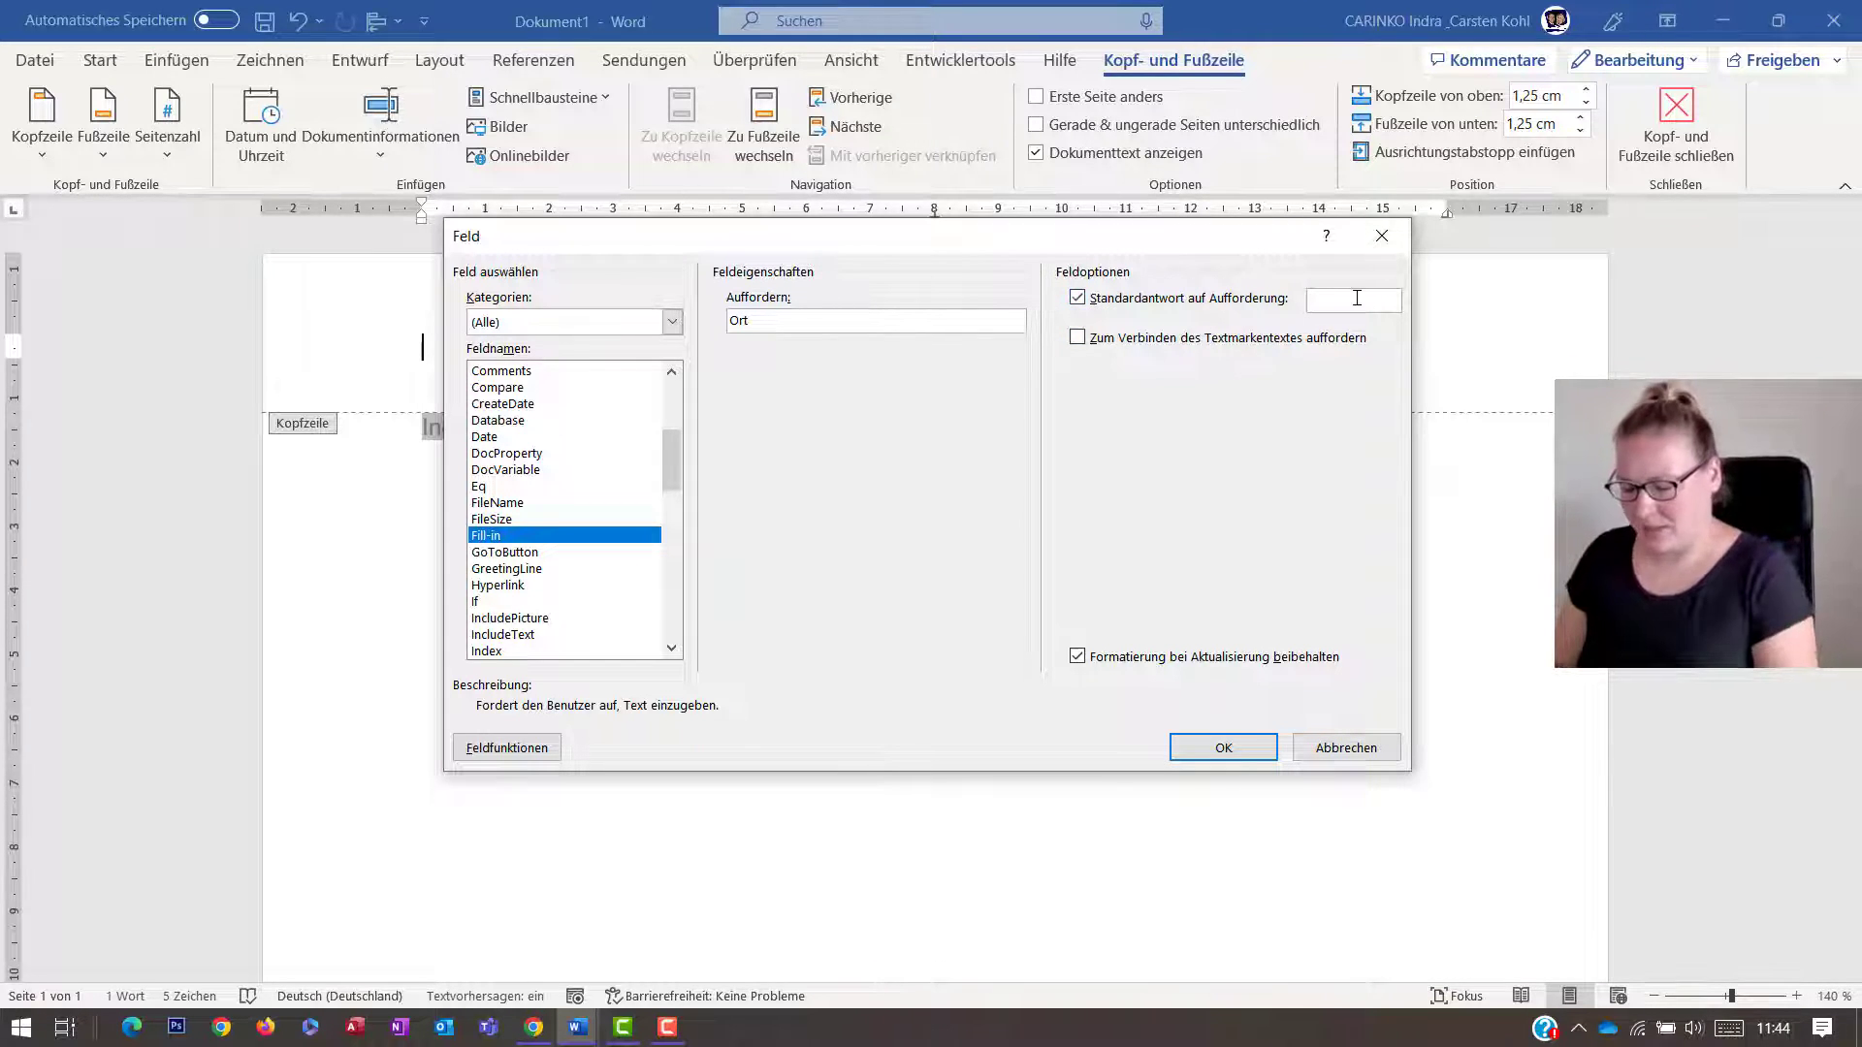
click(1354, 299)
text(Darmstadt)
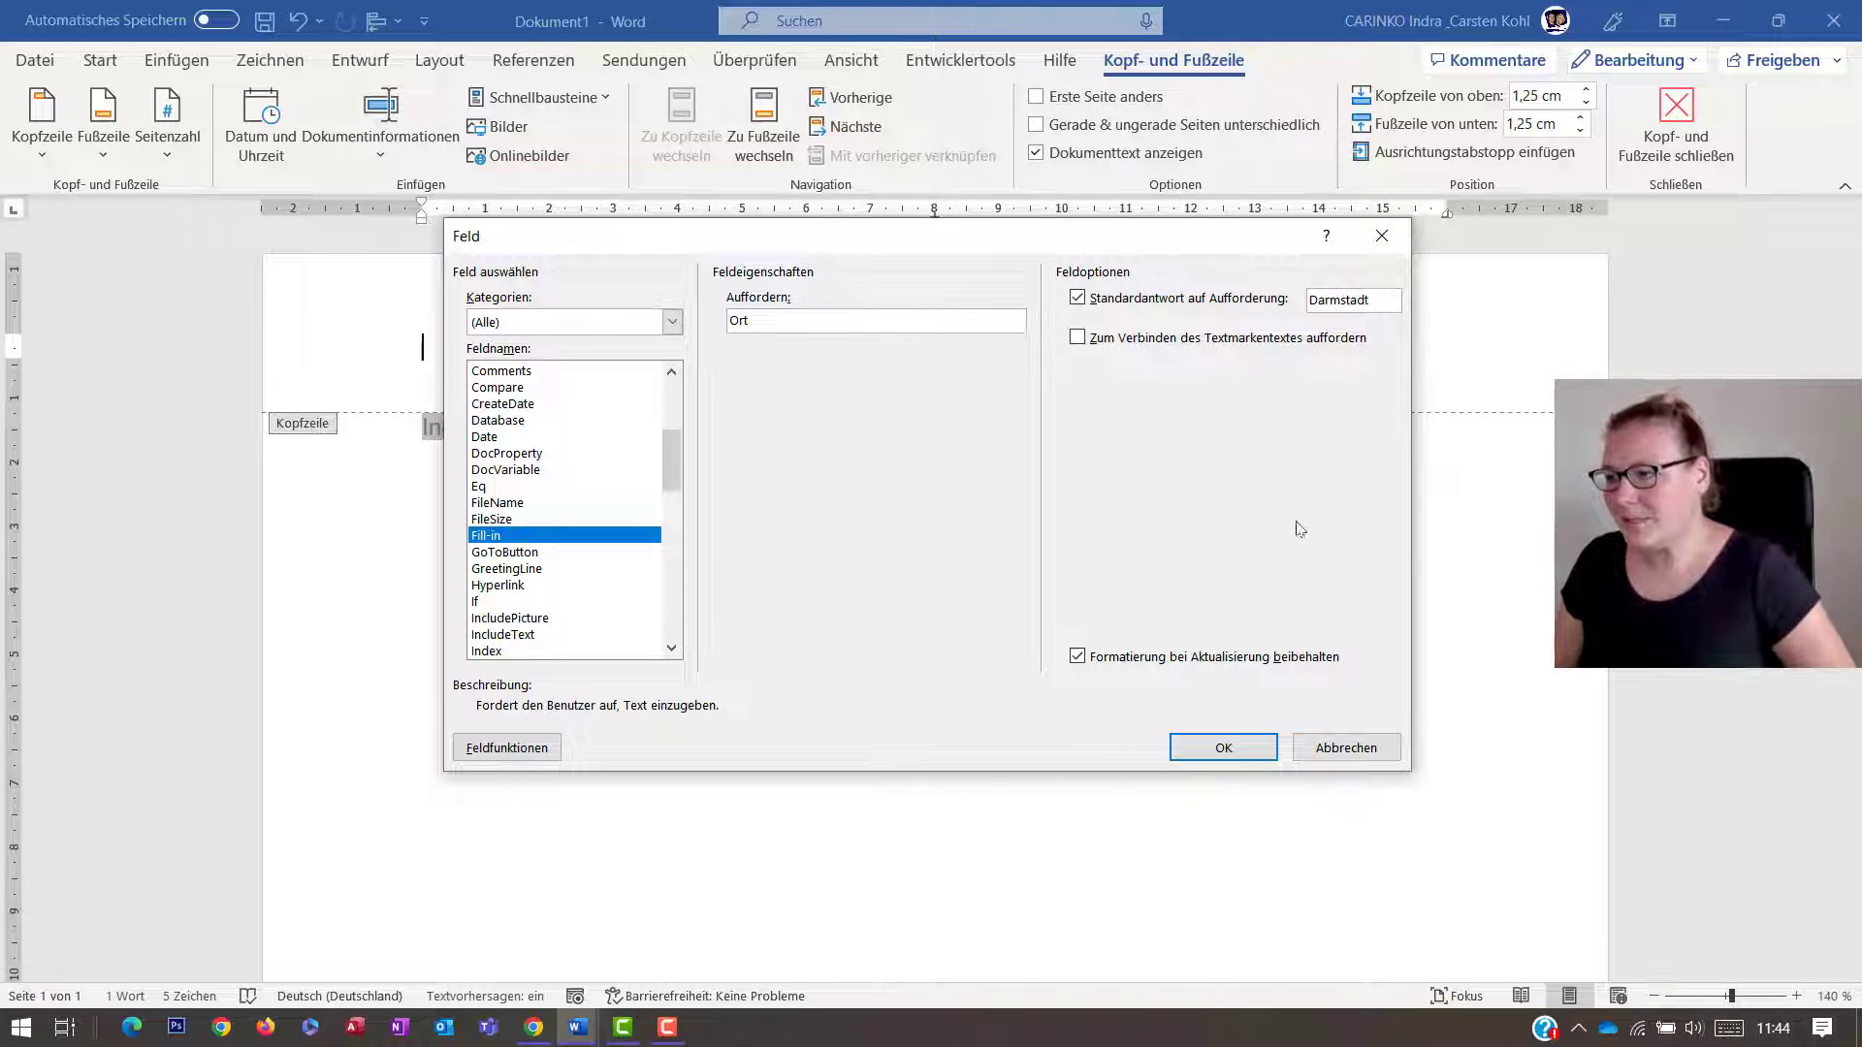
click(1223, 747)
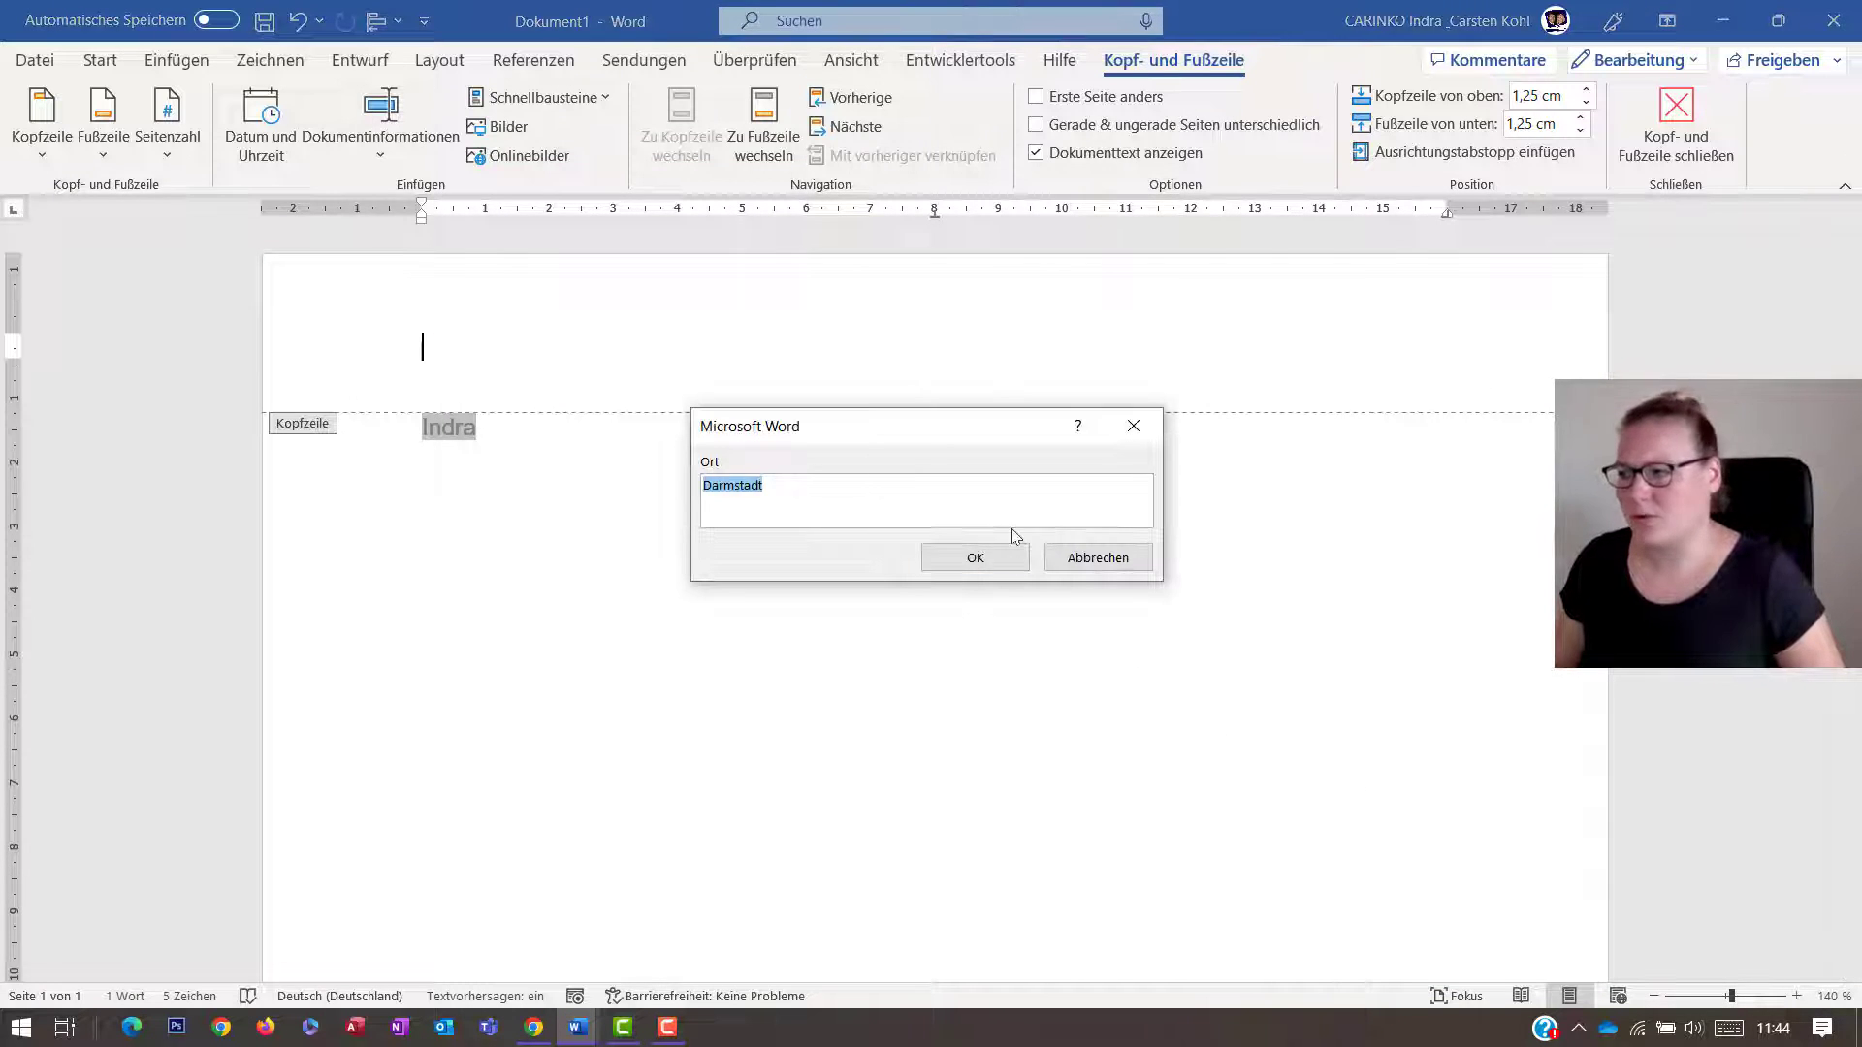
- Insert the Ort field with Darmstadt, then update it via Ctrl+A and F9 to 'FFM'
click(1003, 559)
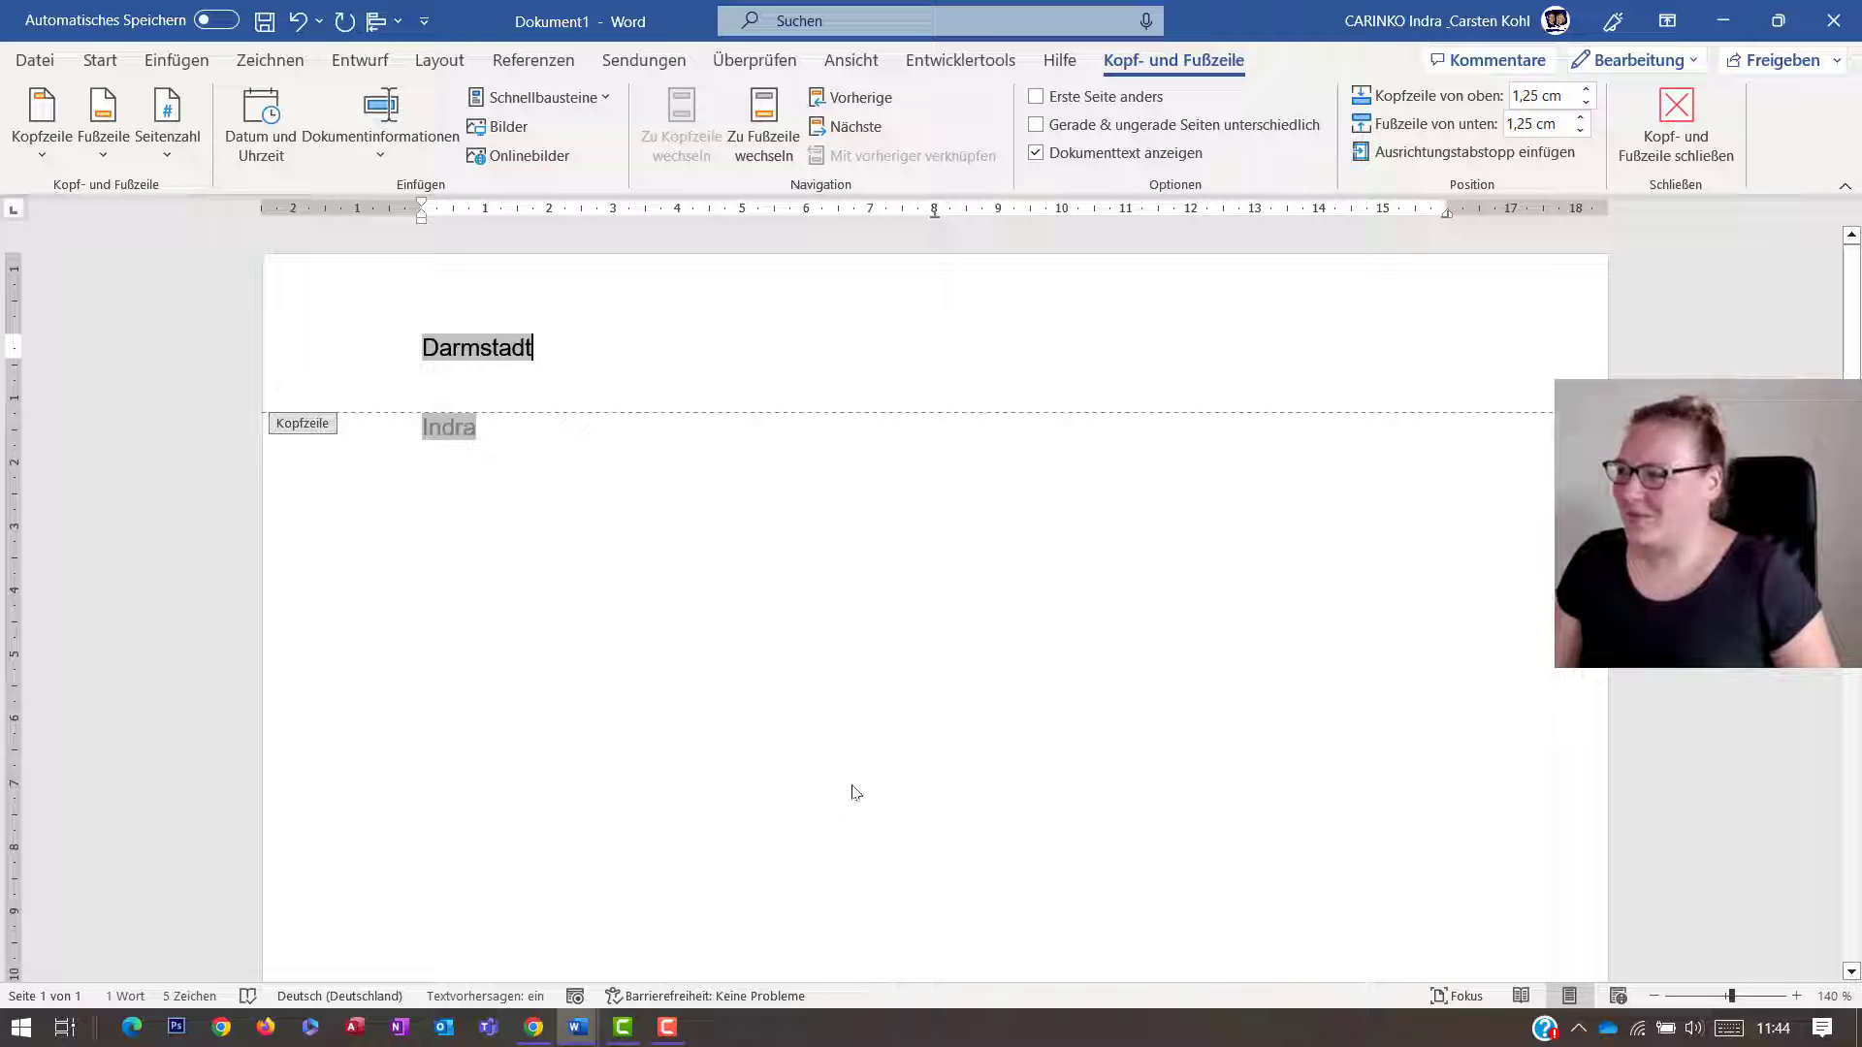
key(ctrl+a)
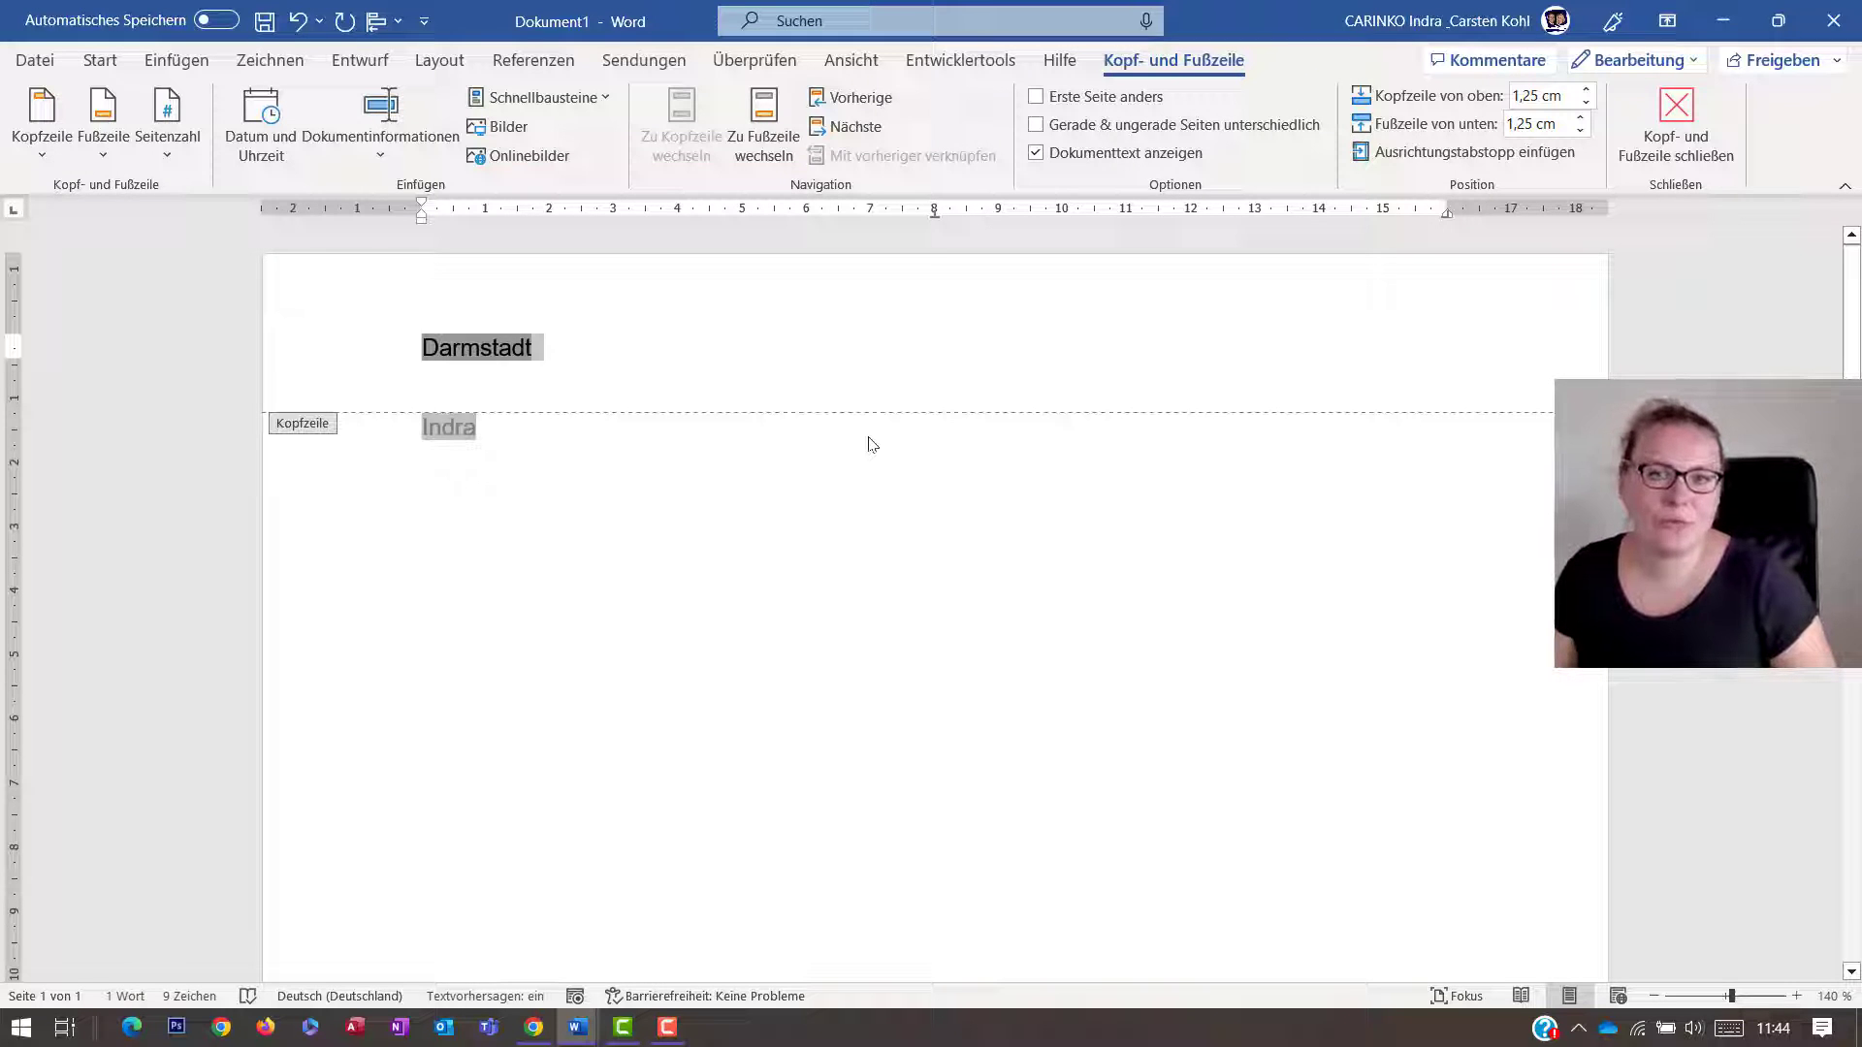
key(F9)
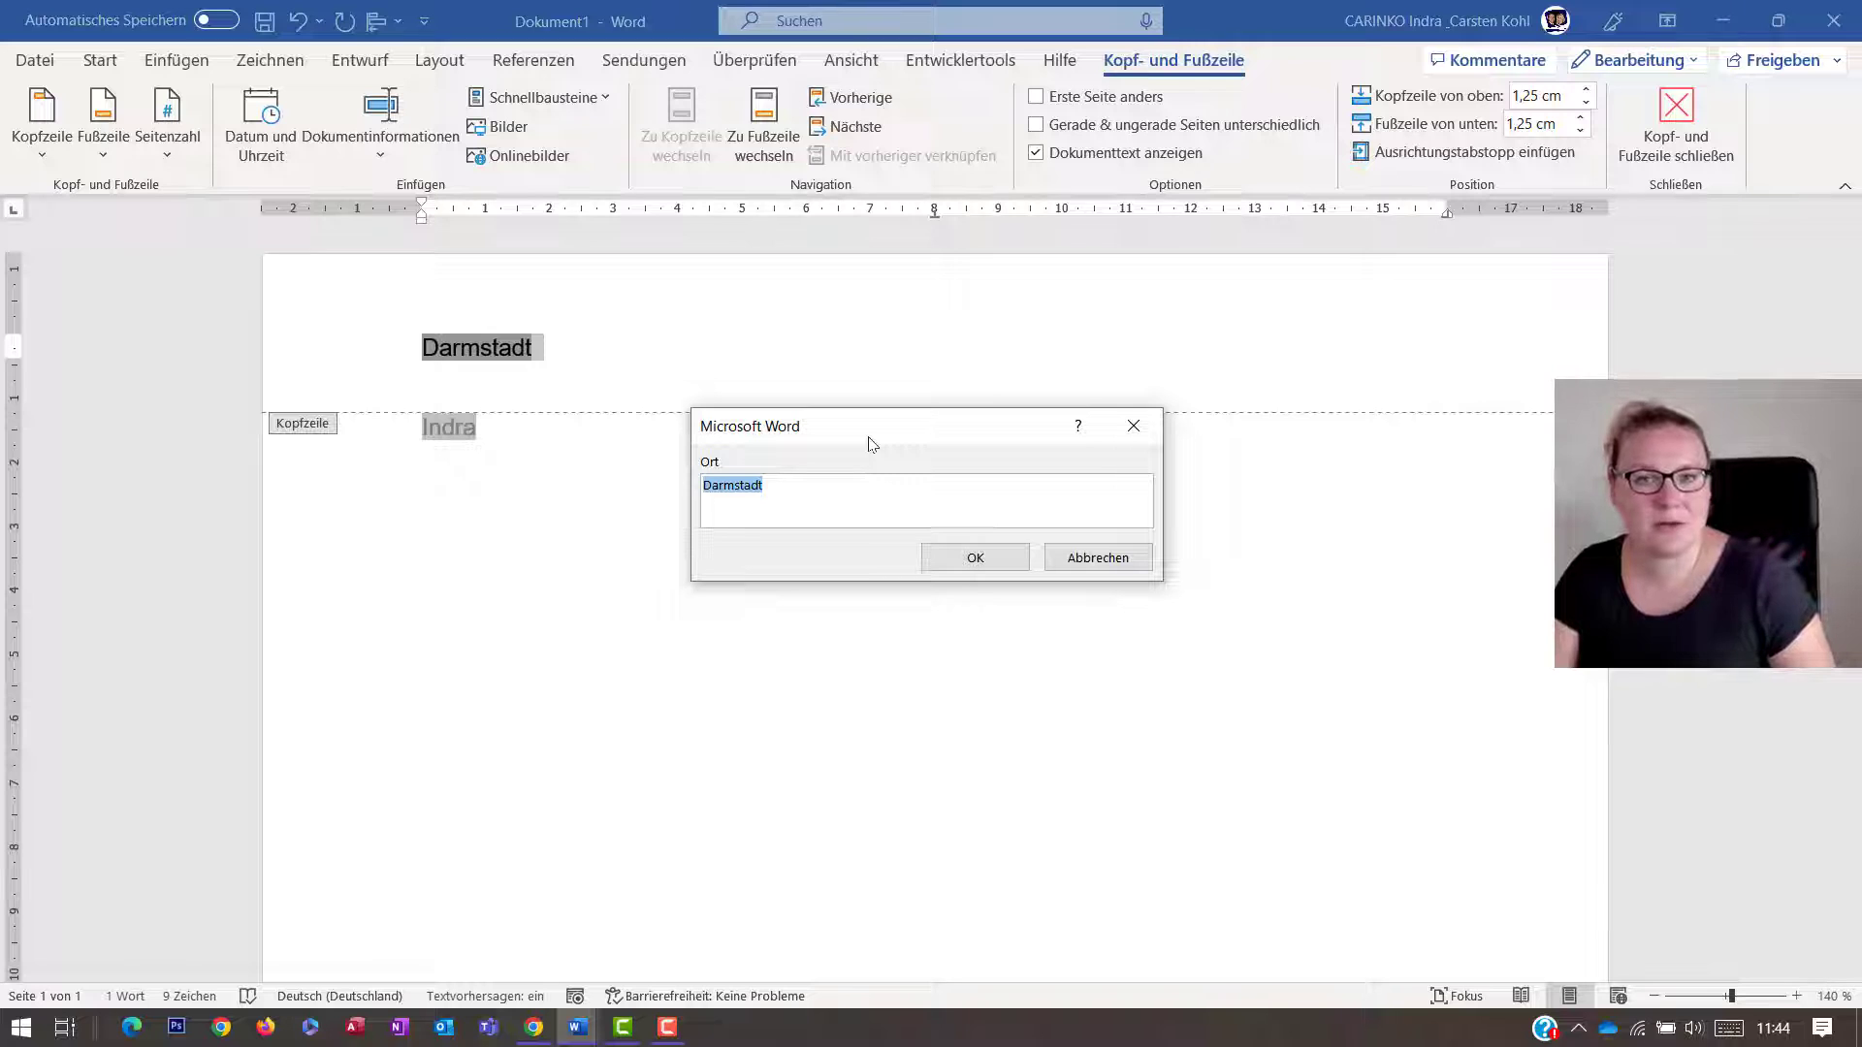
text(FFM)
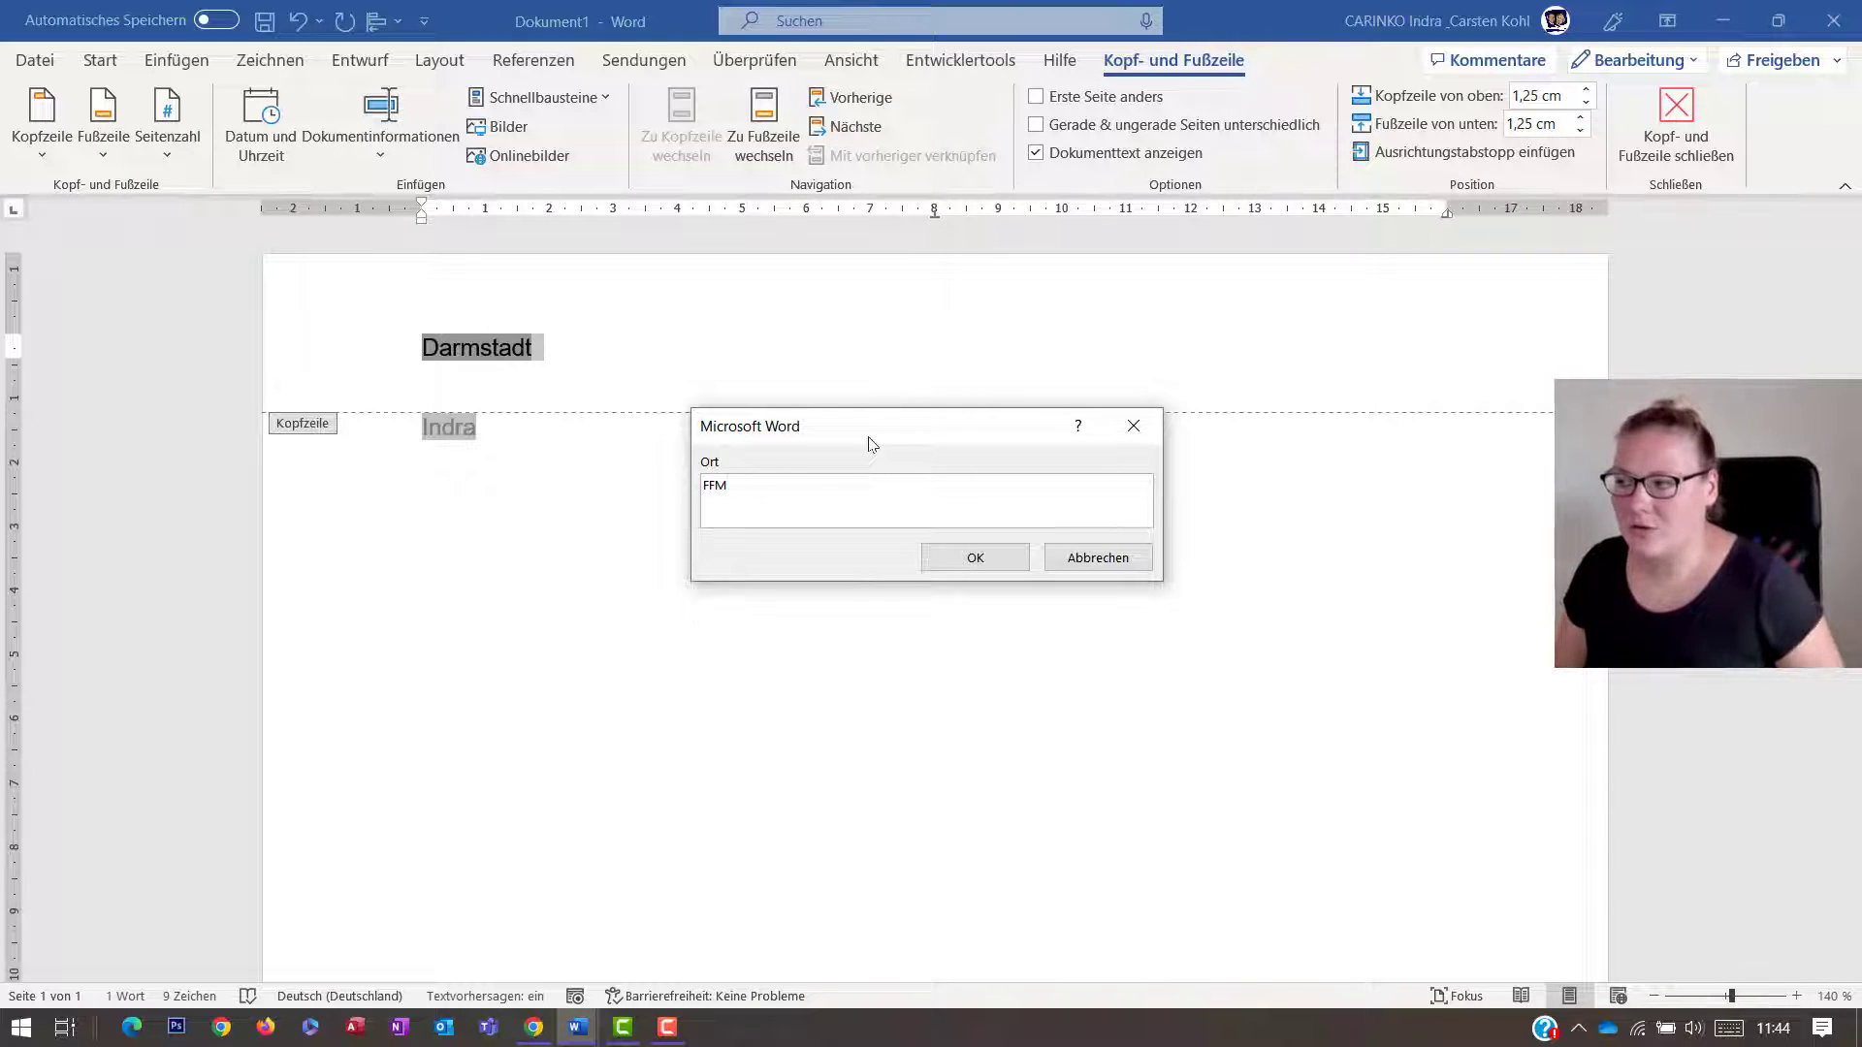
click(951, 560)
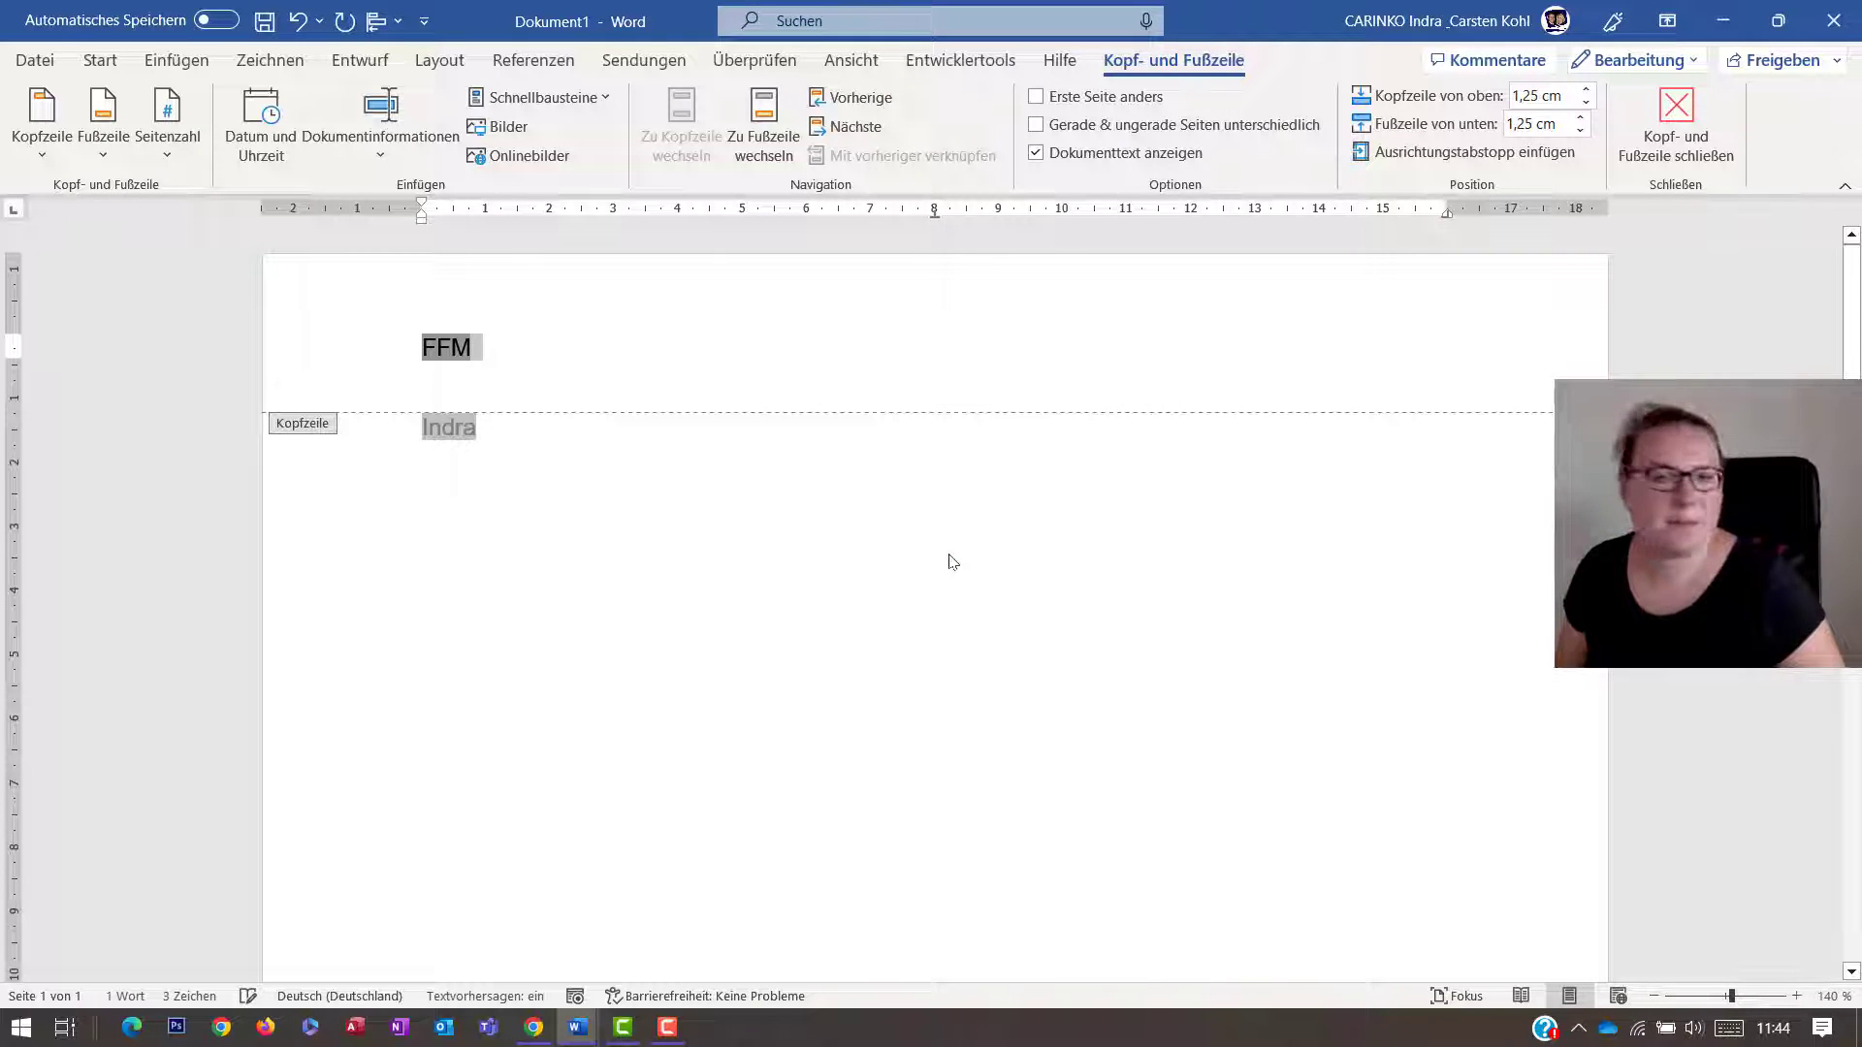
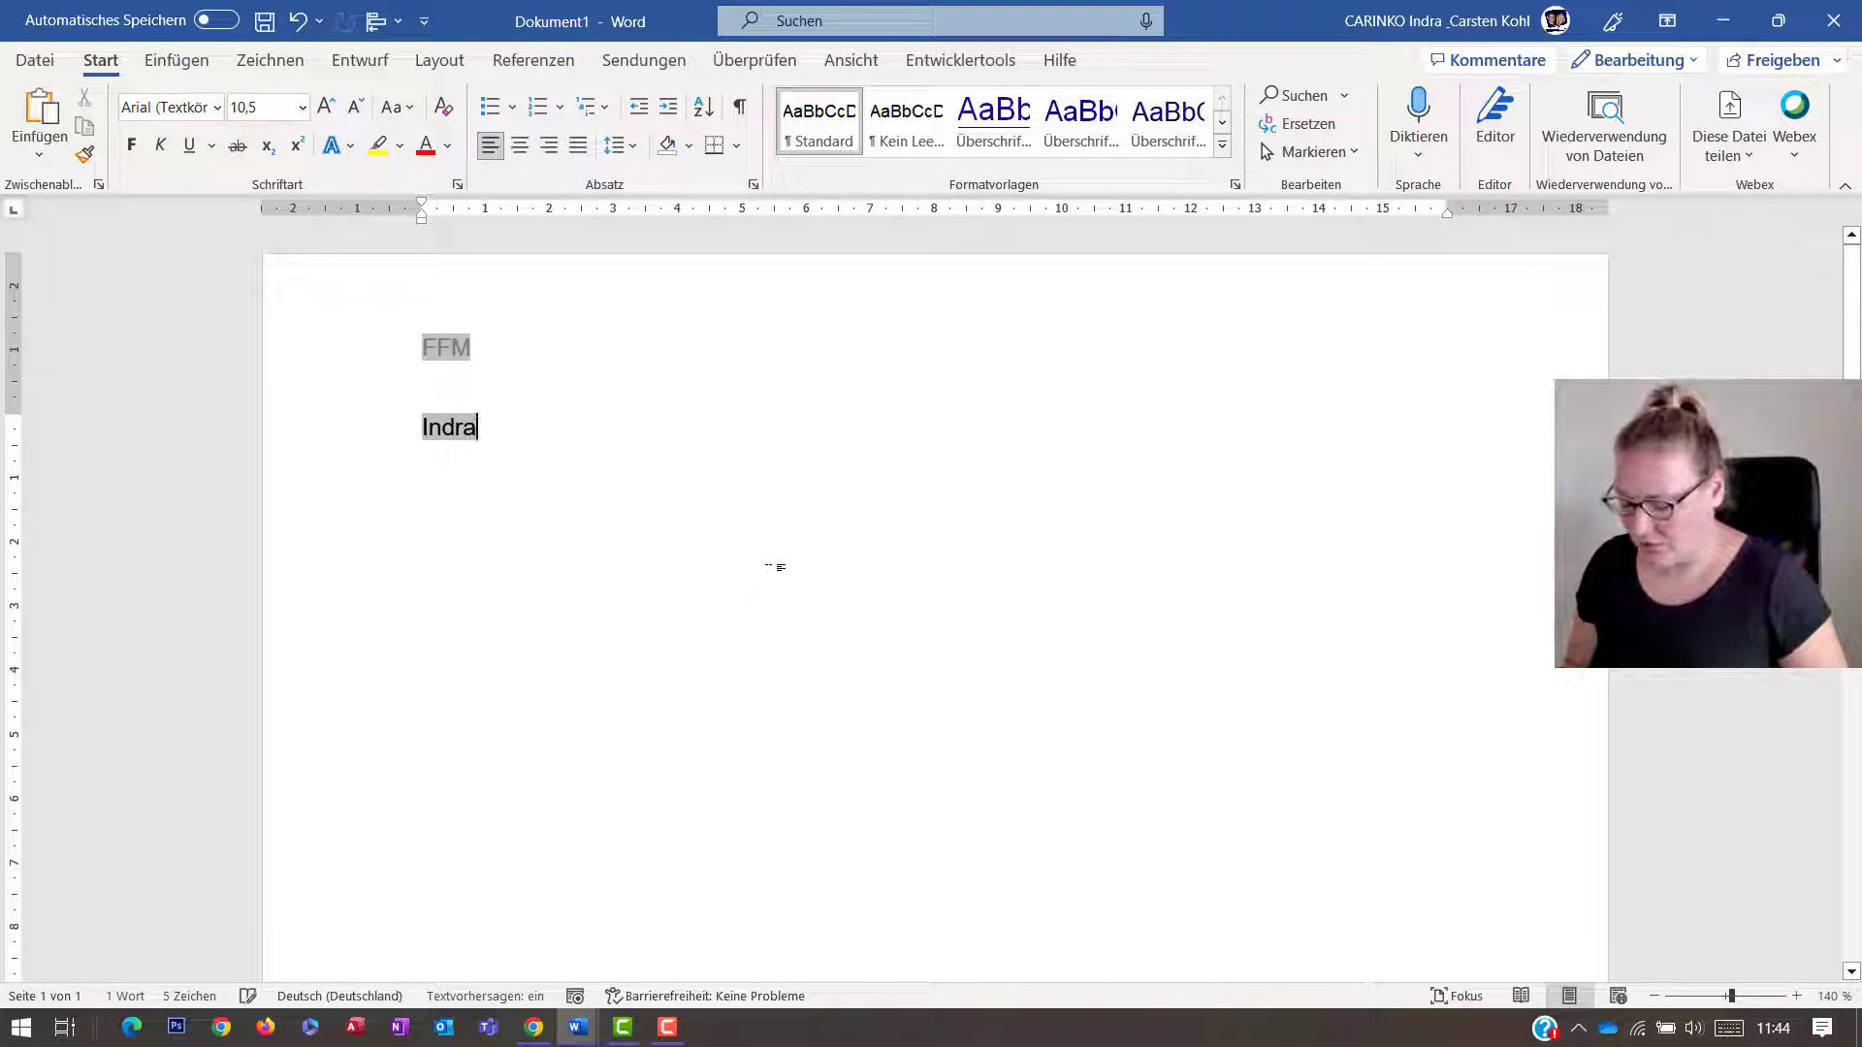
- Select all, refresh the name field, and enter a new first name in its prompt
key(ctrl+a)
key(alt+F3)
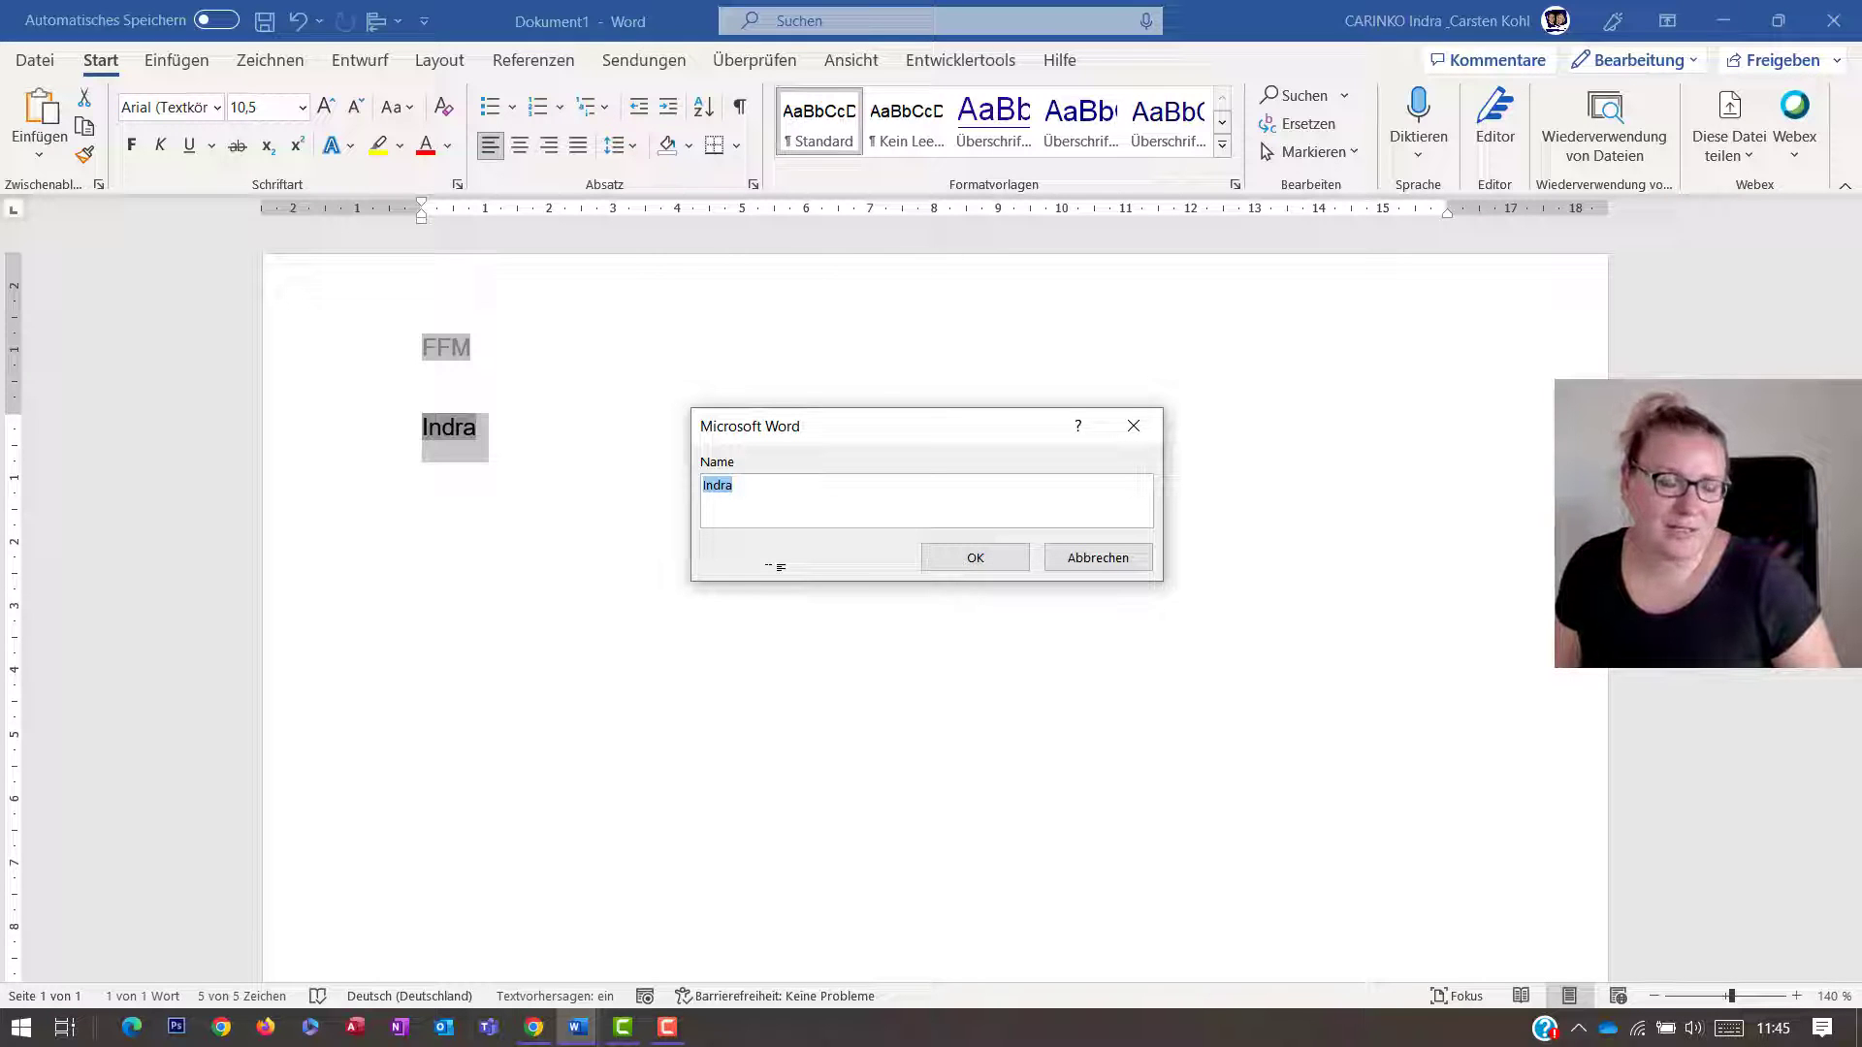
text(C)
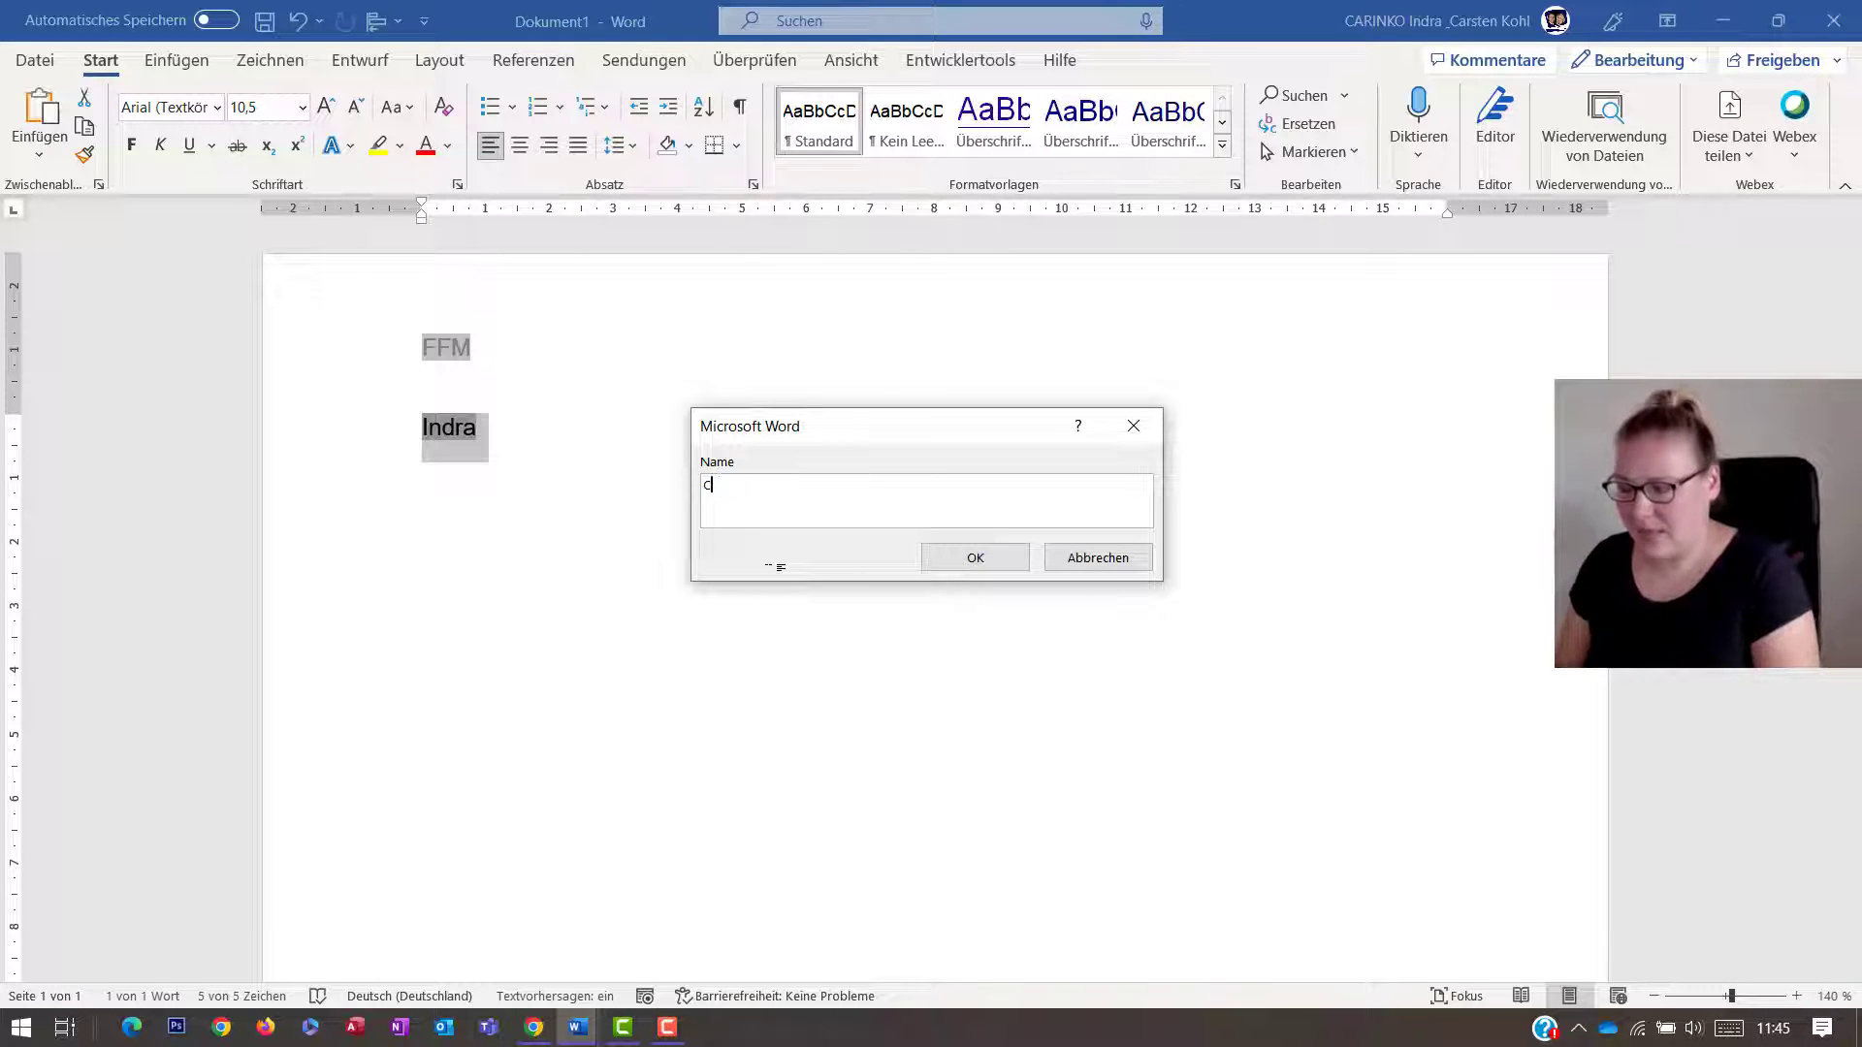
text(arsten)
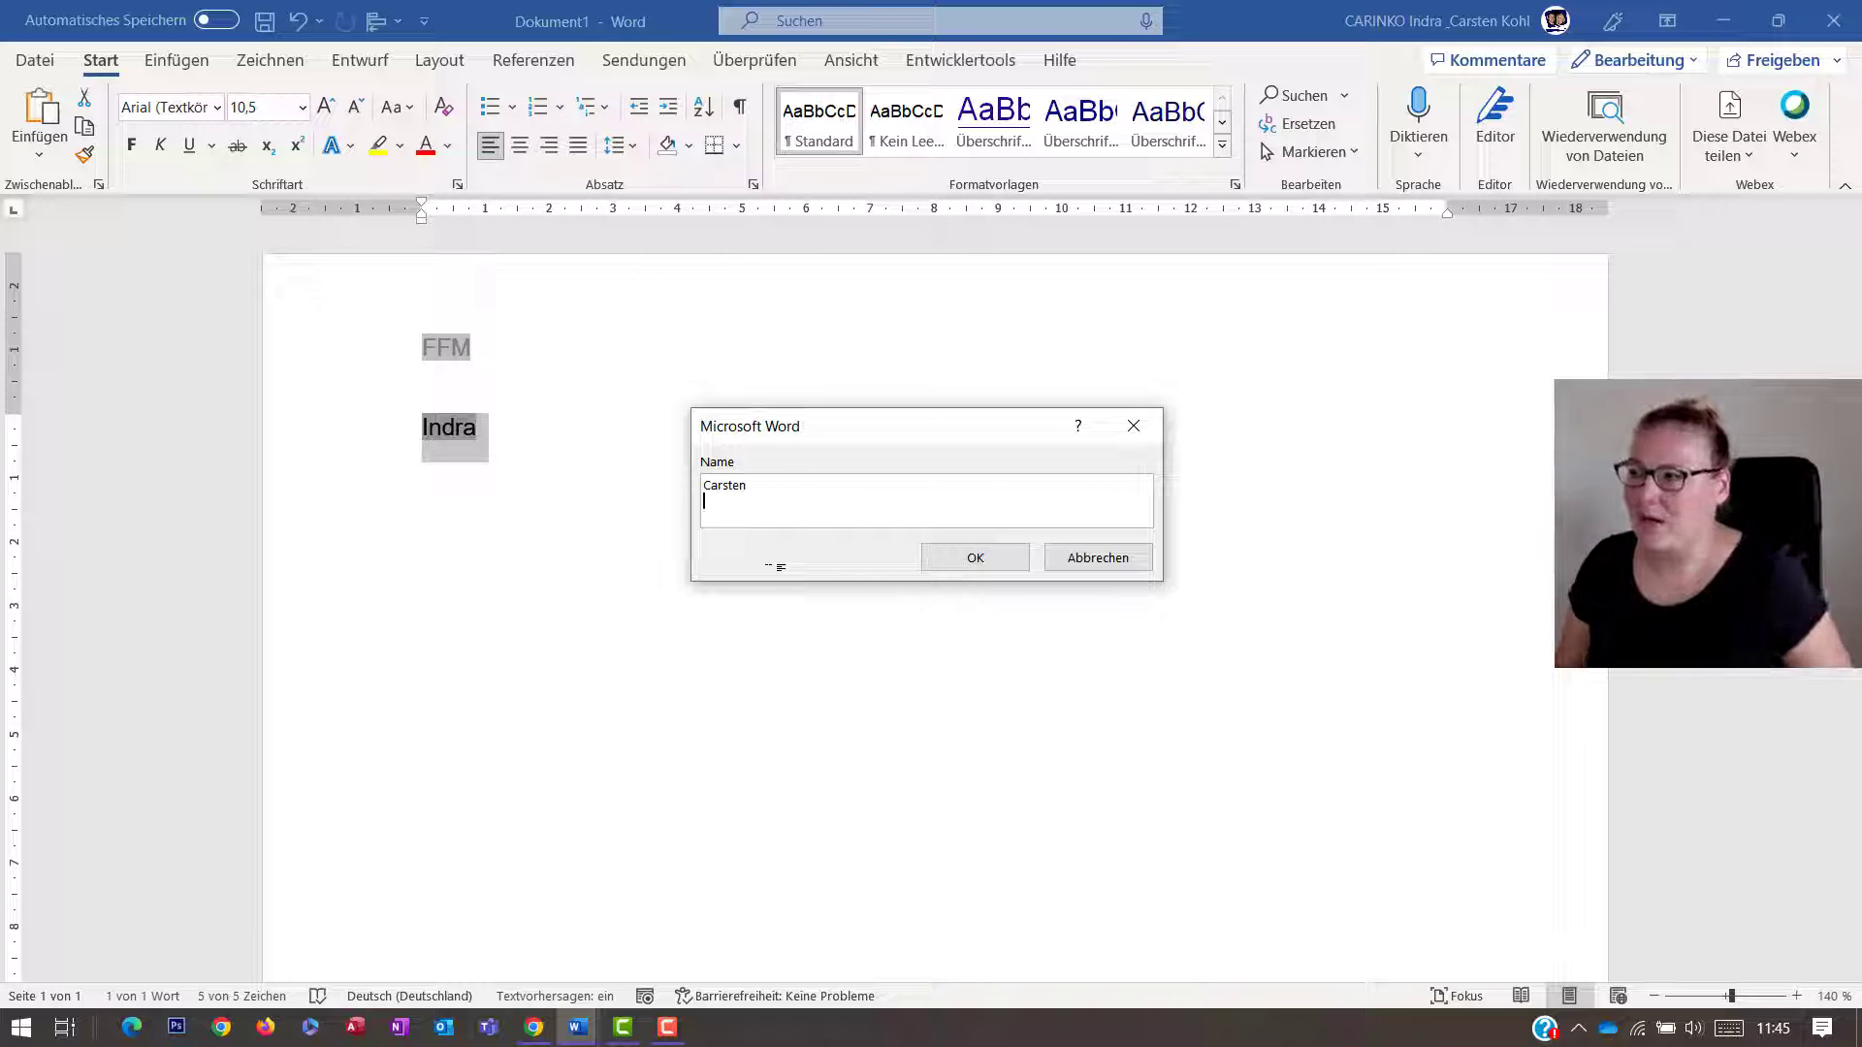
click(1006, 564)
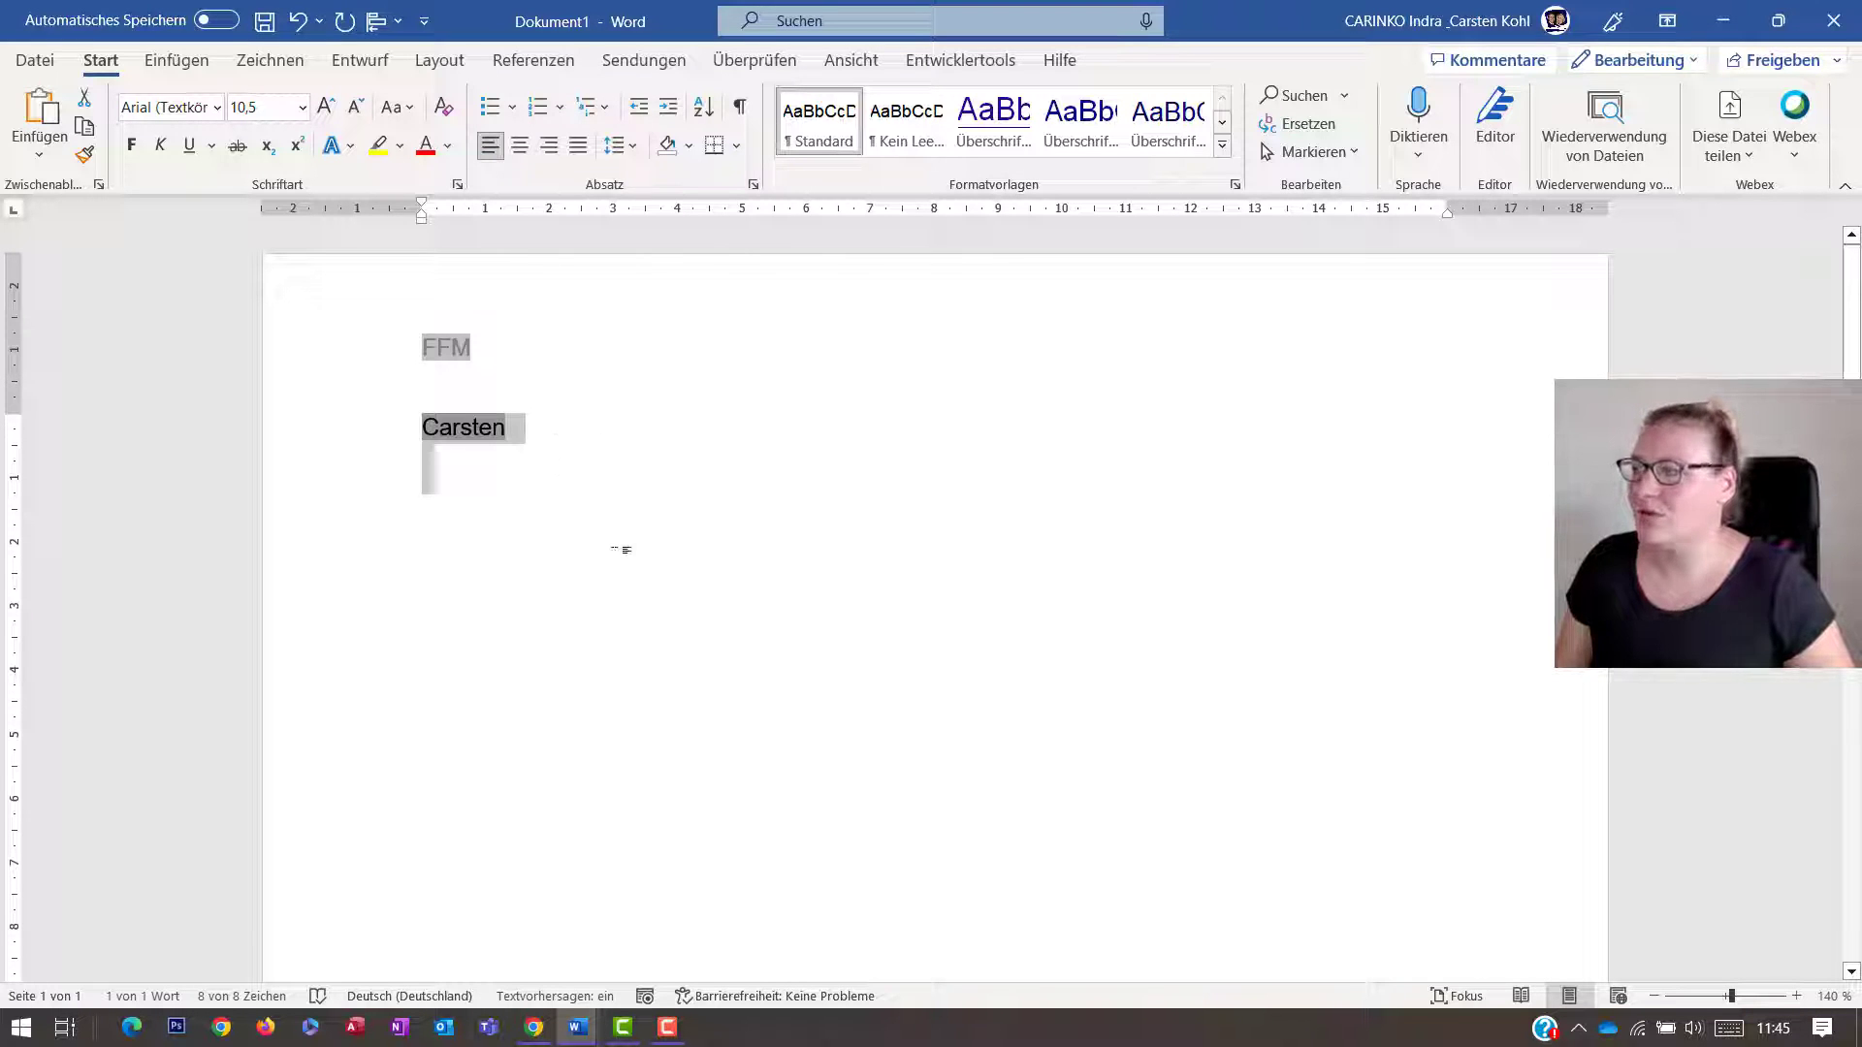
click(623, 515)
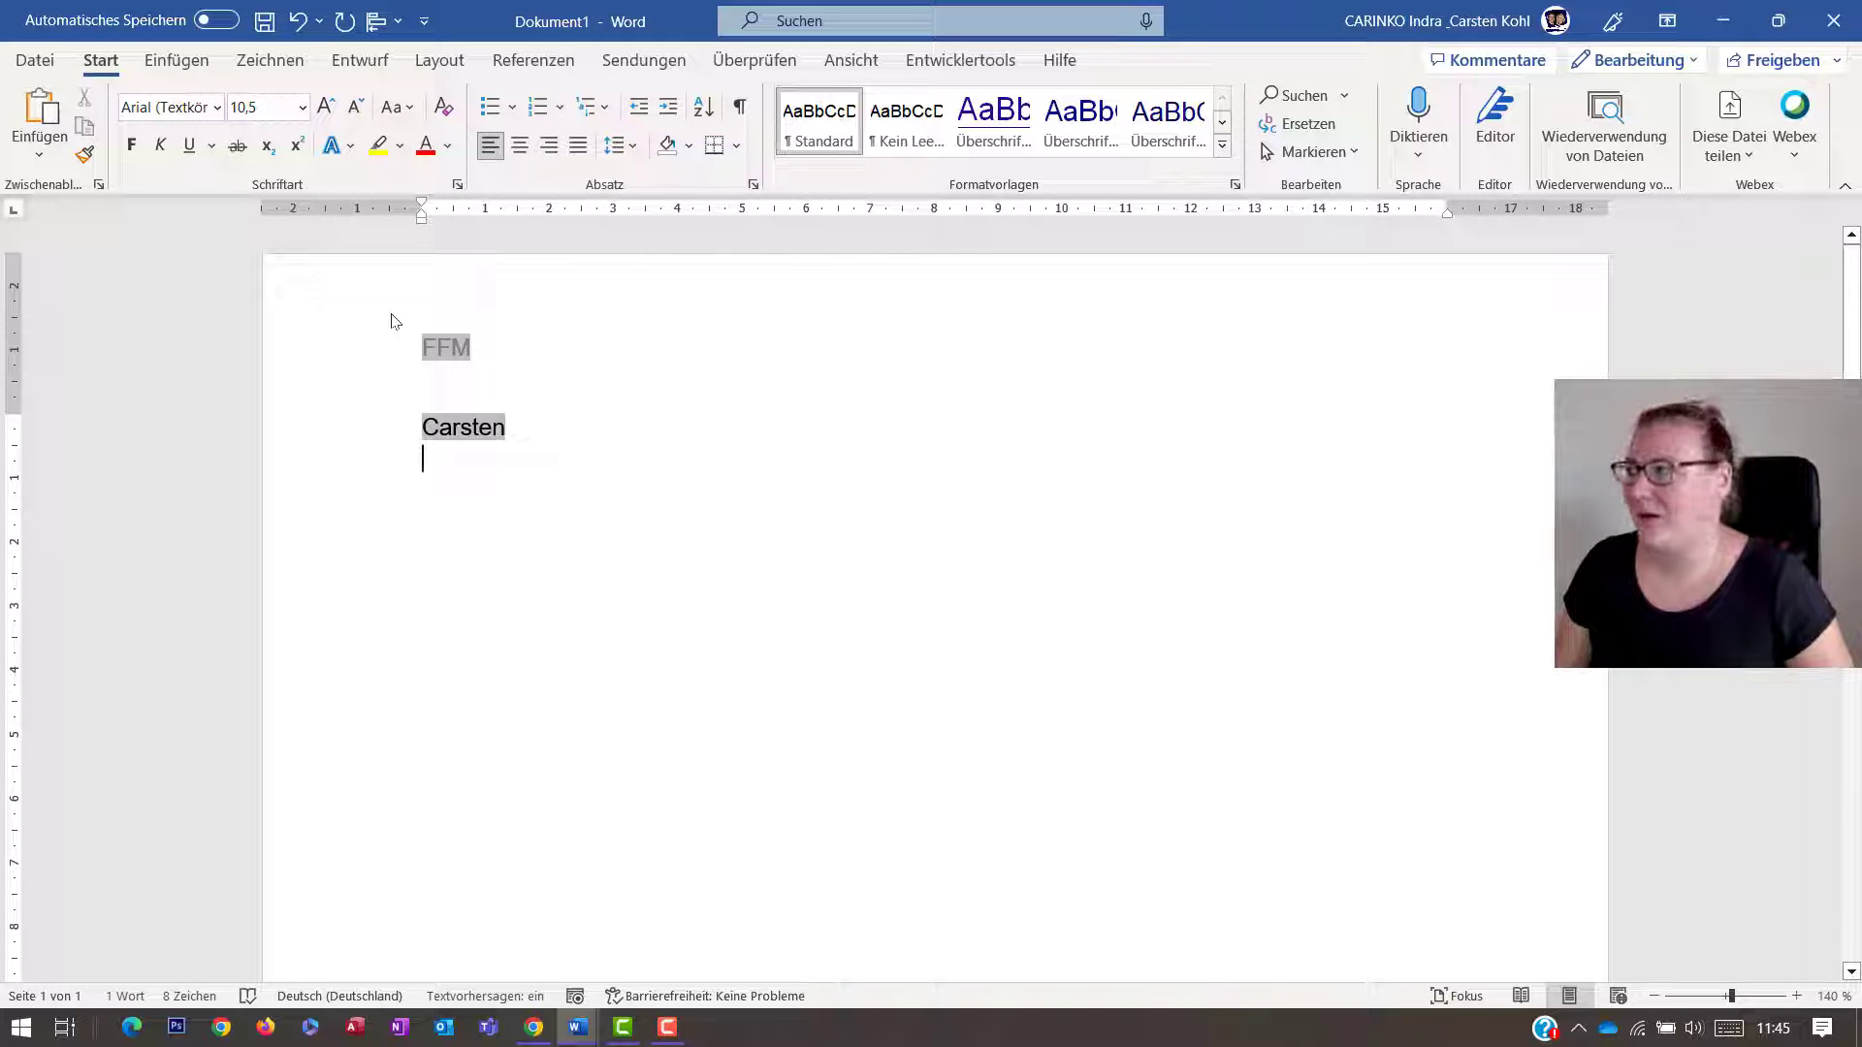
- Refresh fields via Datei > Drucken, enter Mainz as the place, then open the VBA editor
click(37, 64)
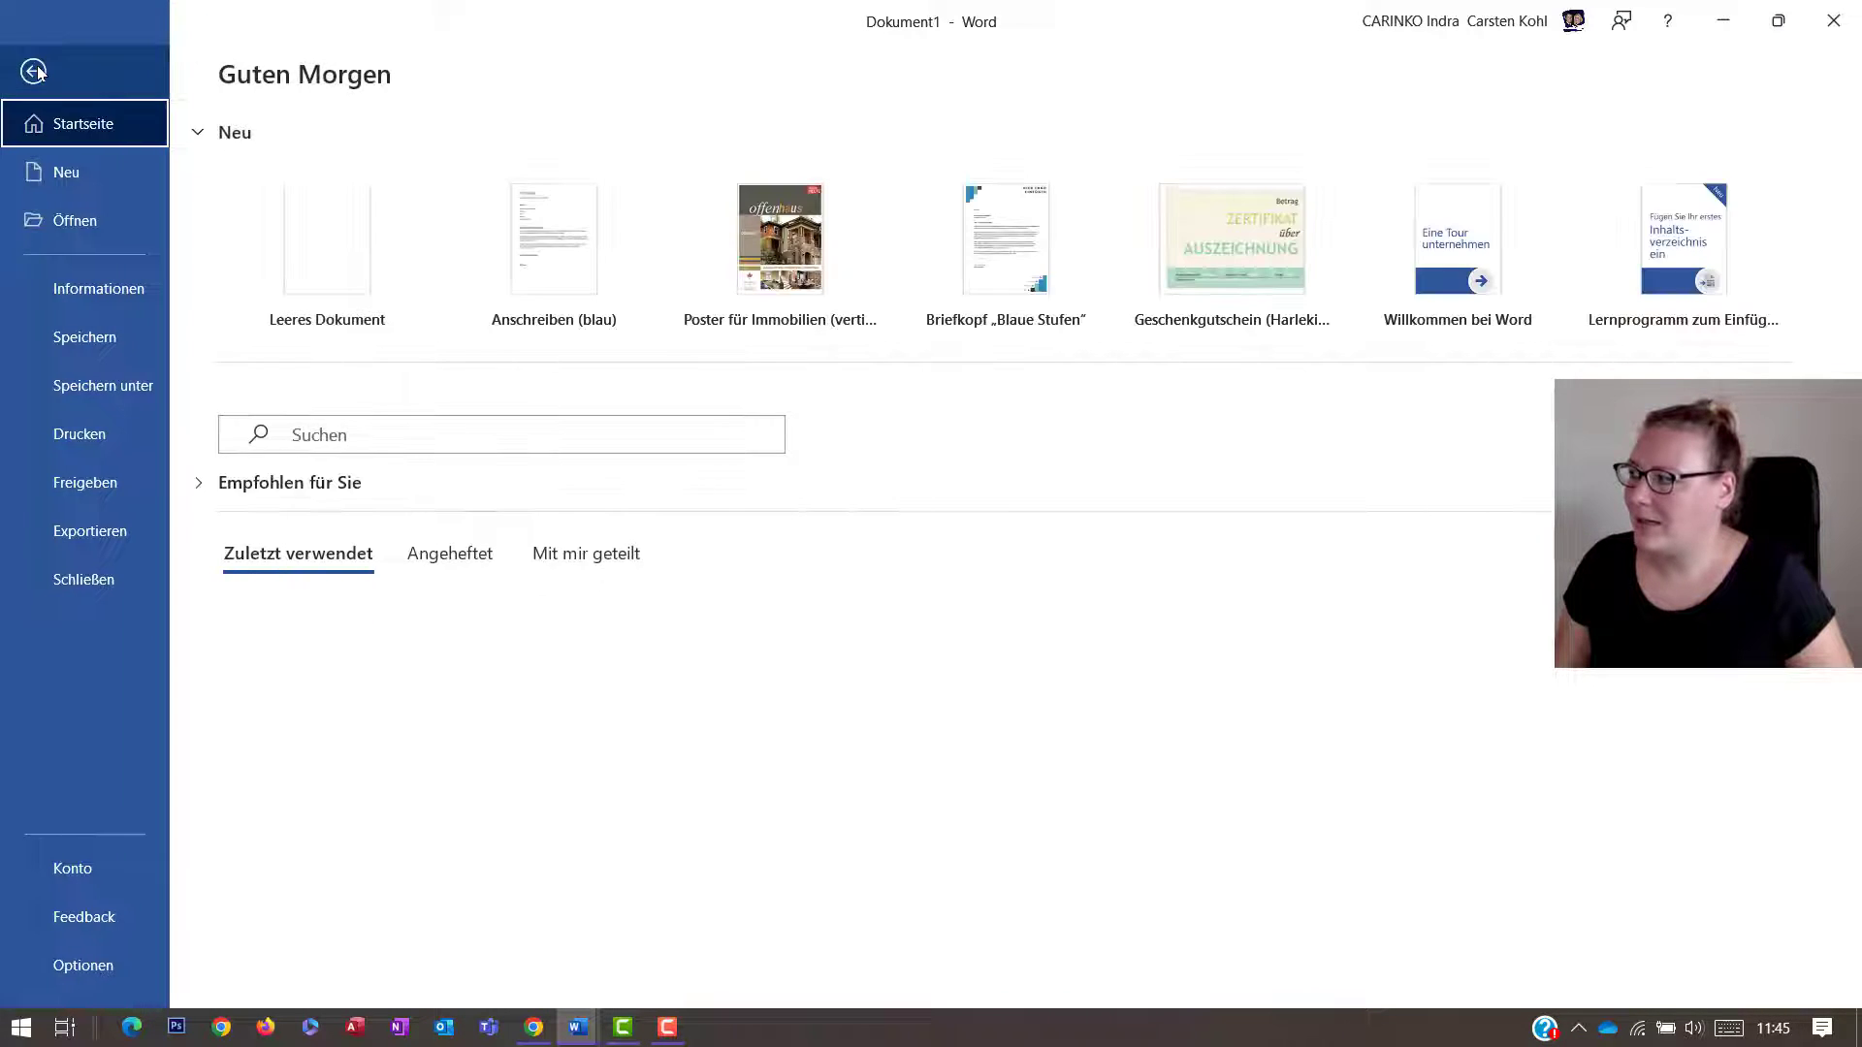
click(100, 440)
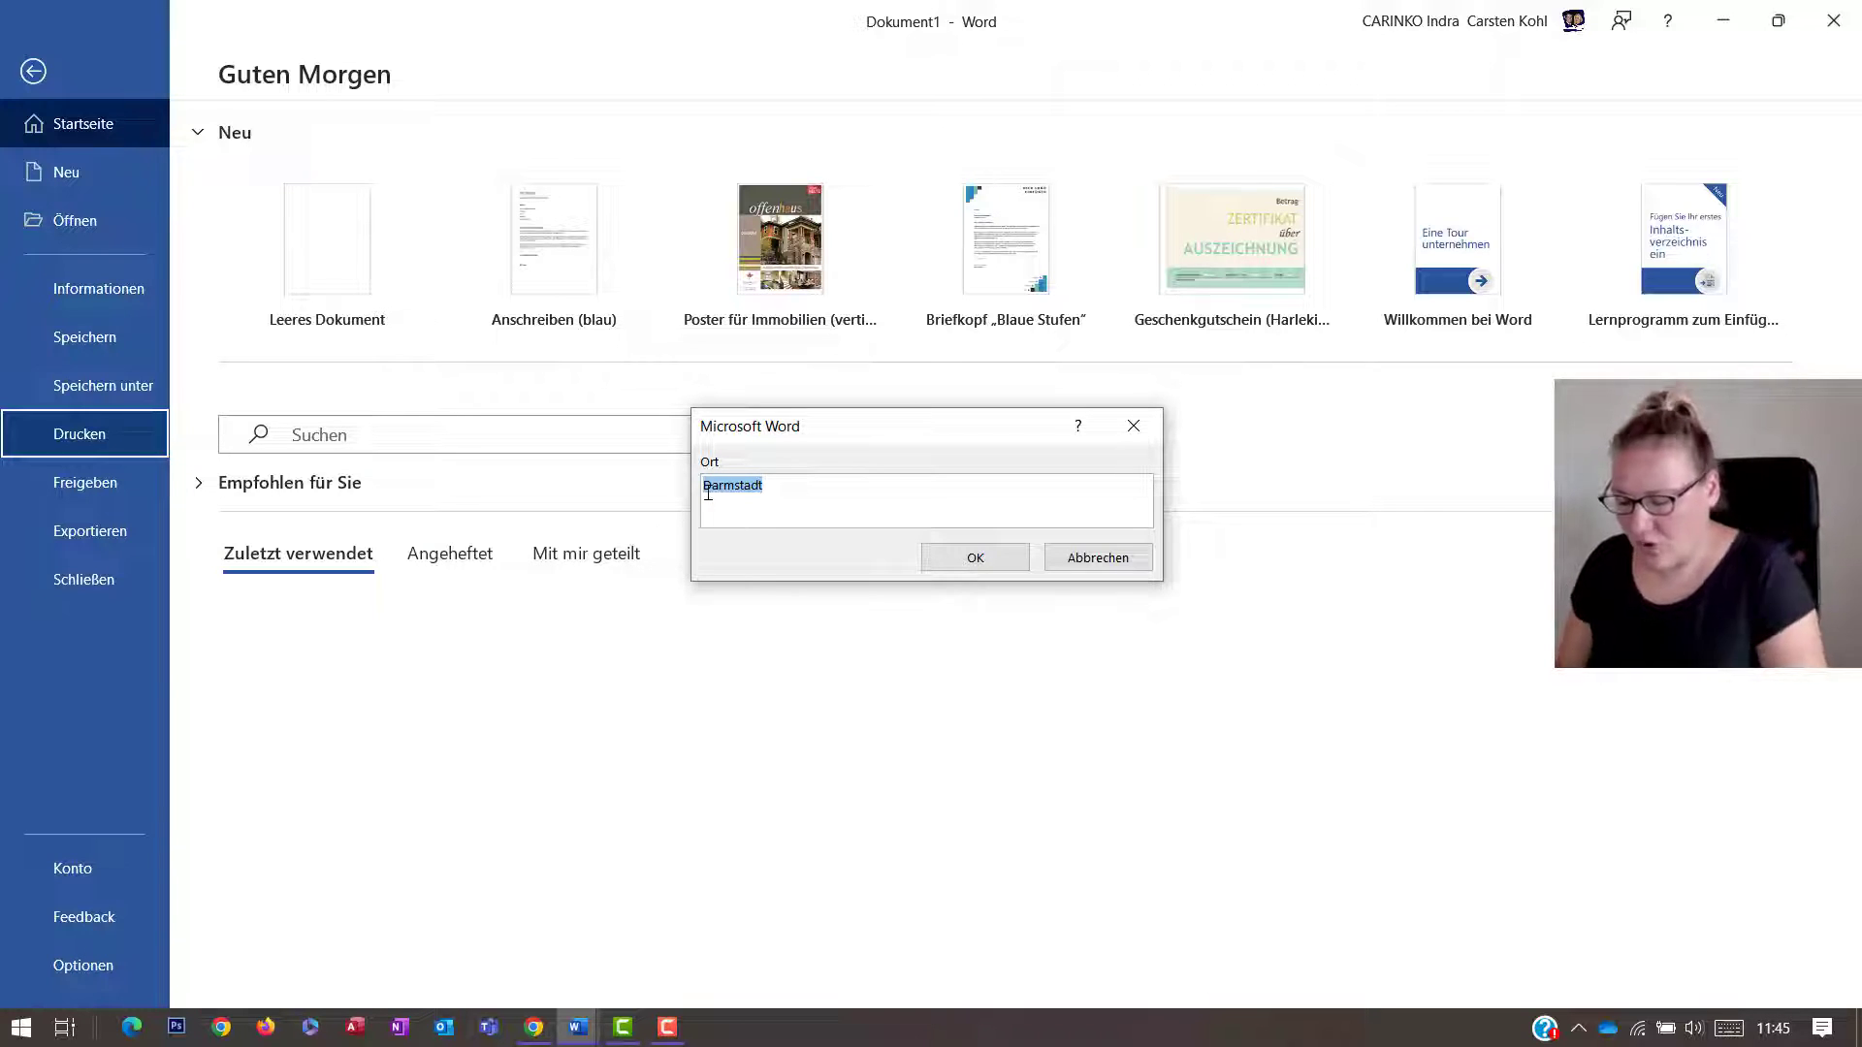
text(Fr)
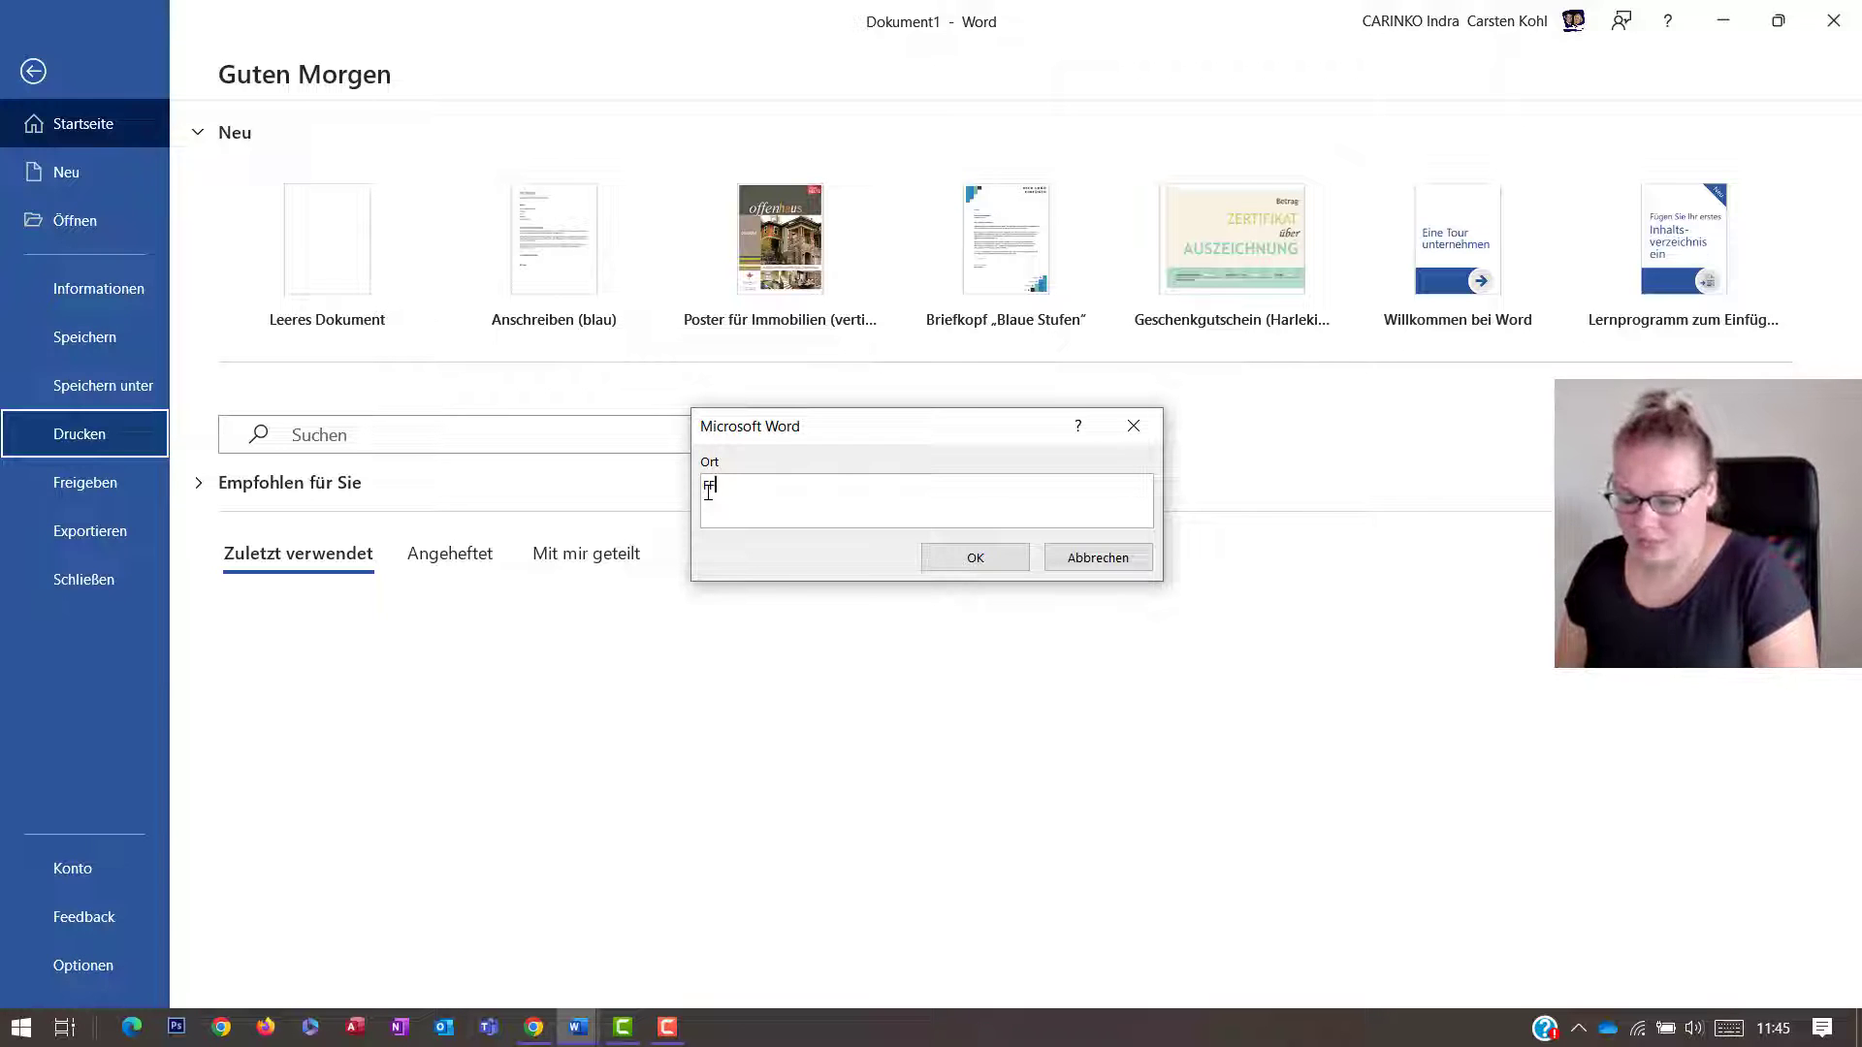
key(BackSpace)
key(BackSpace)
text(Mainz)
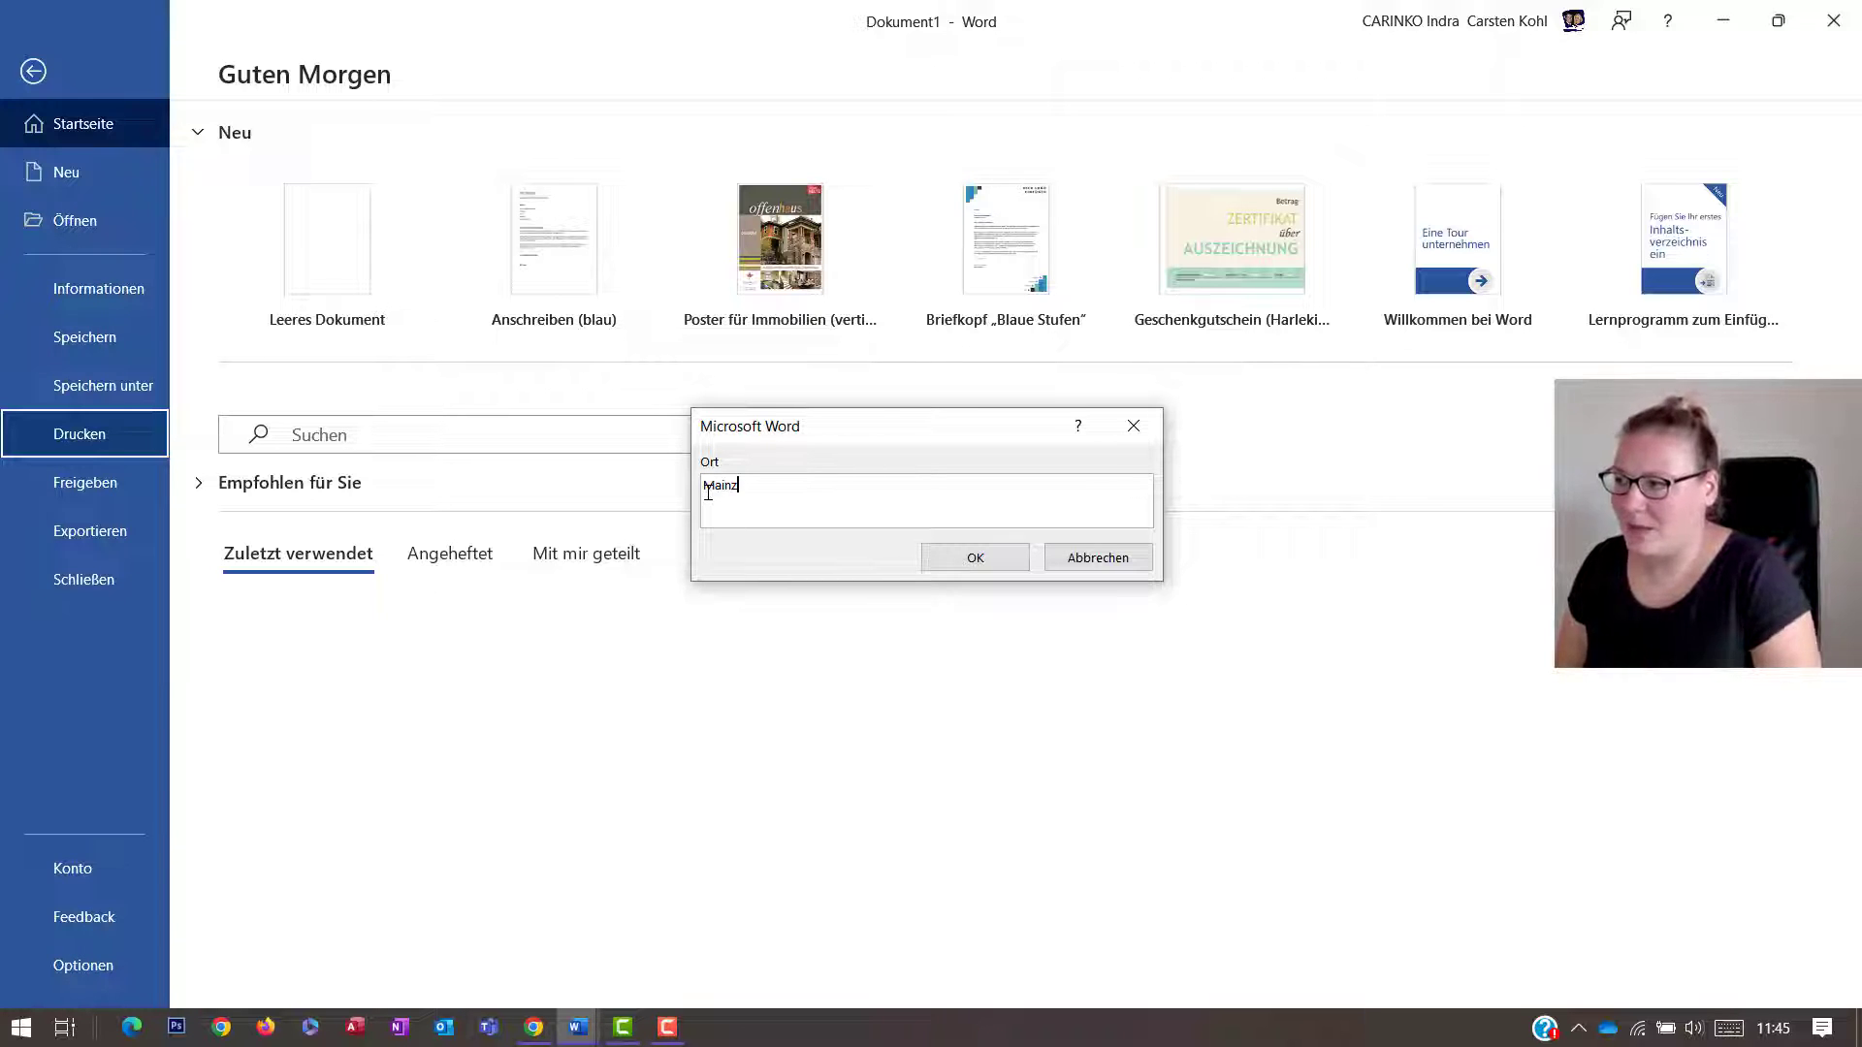
click(966, 559)
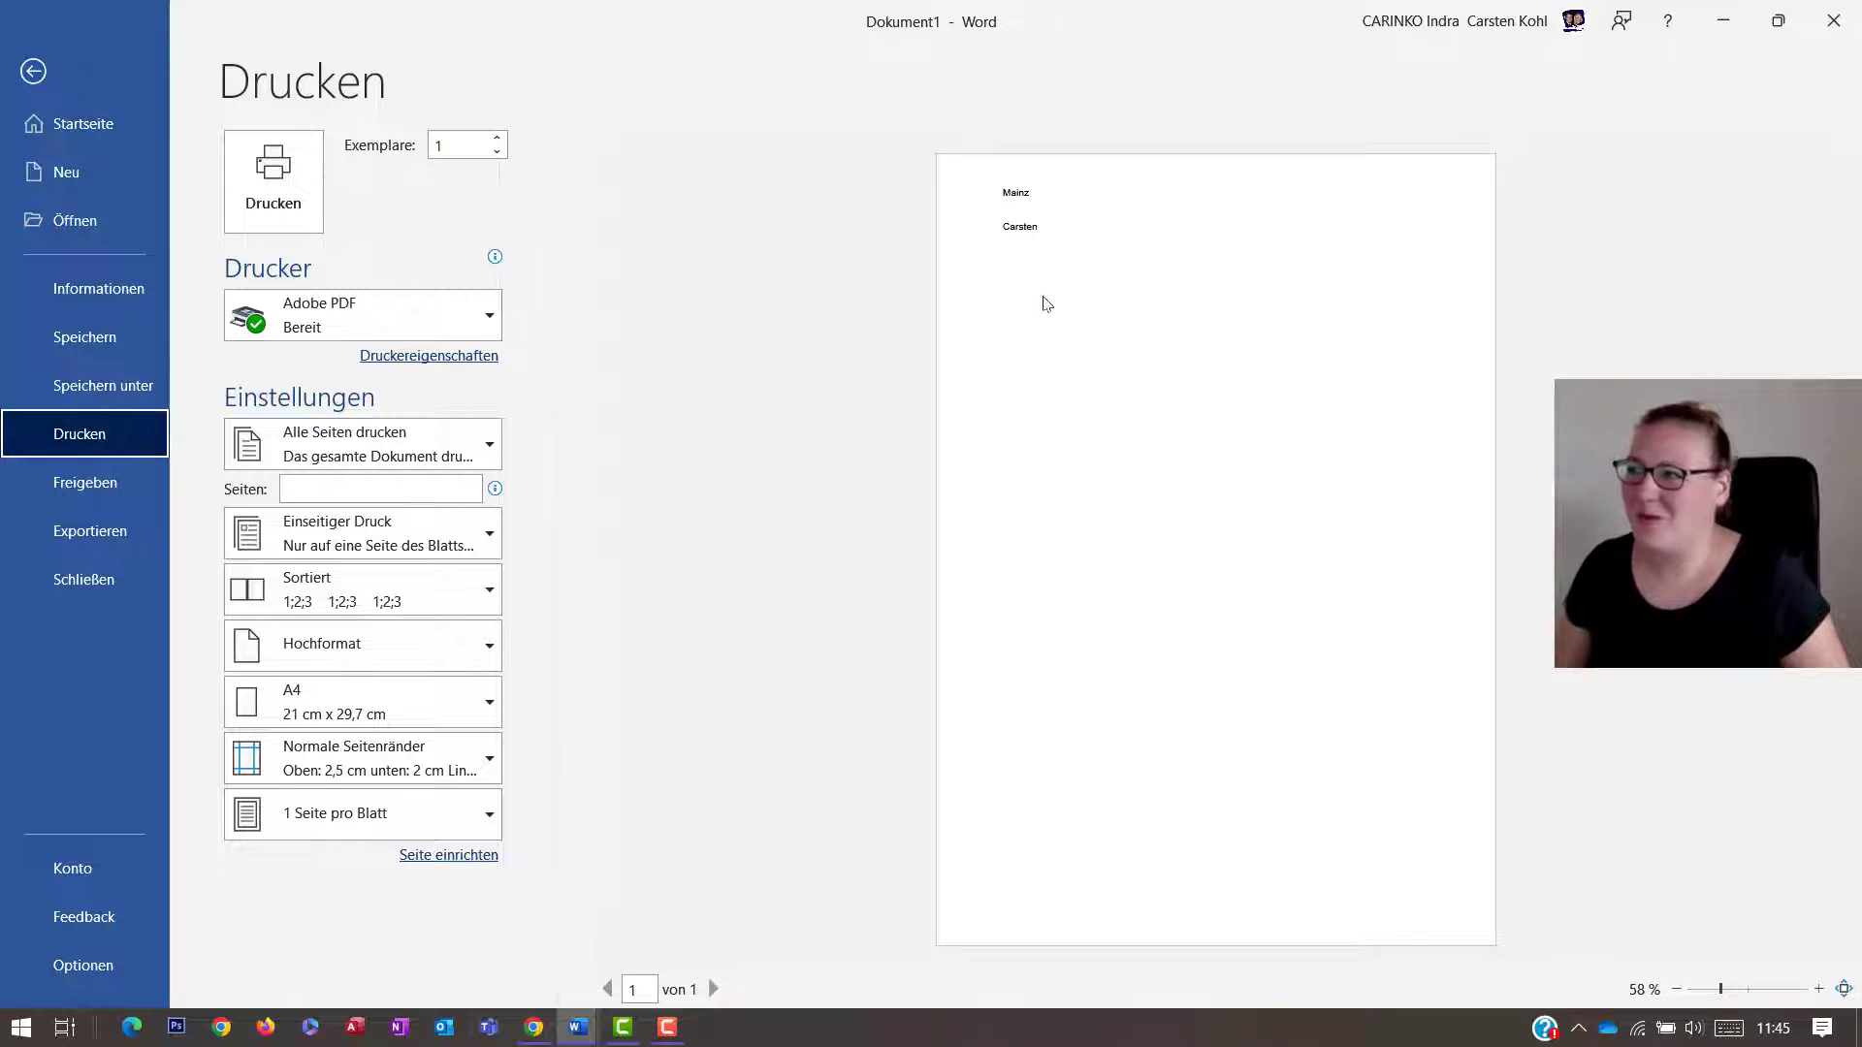
click(33, 71)
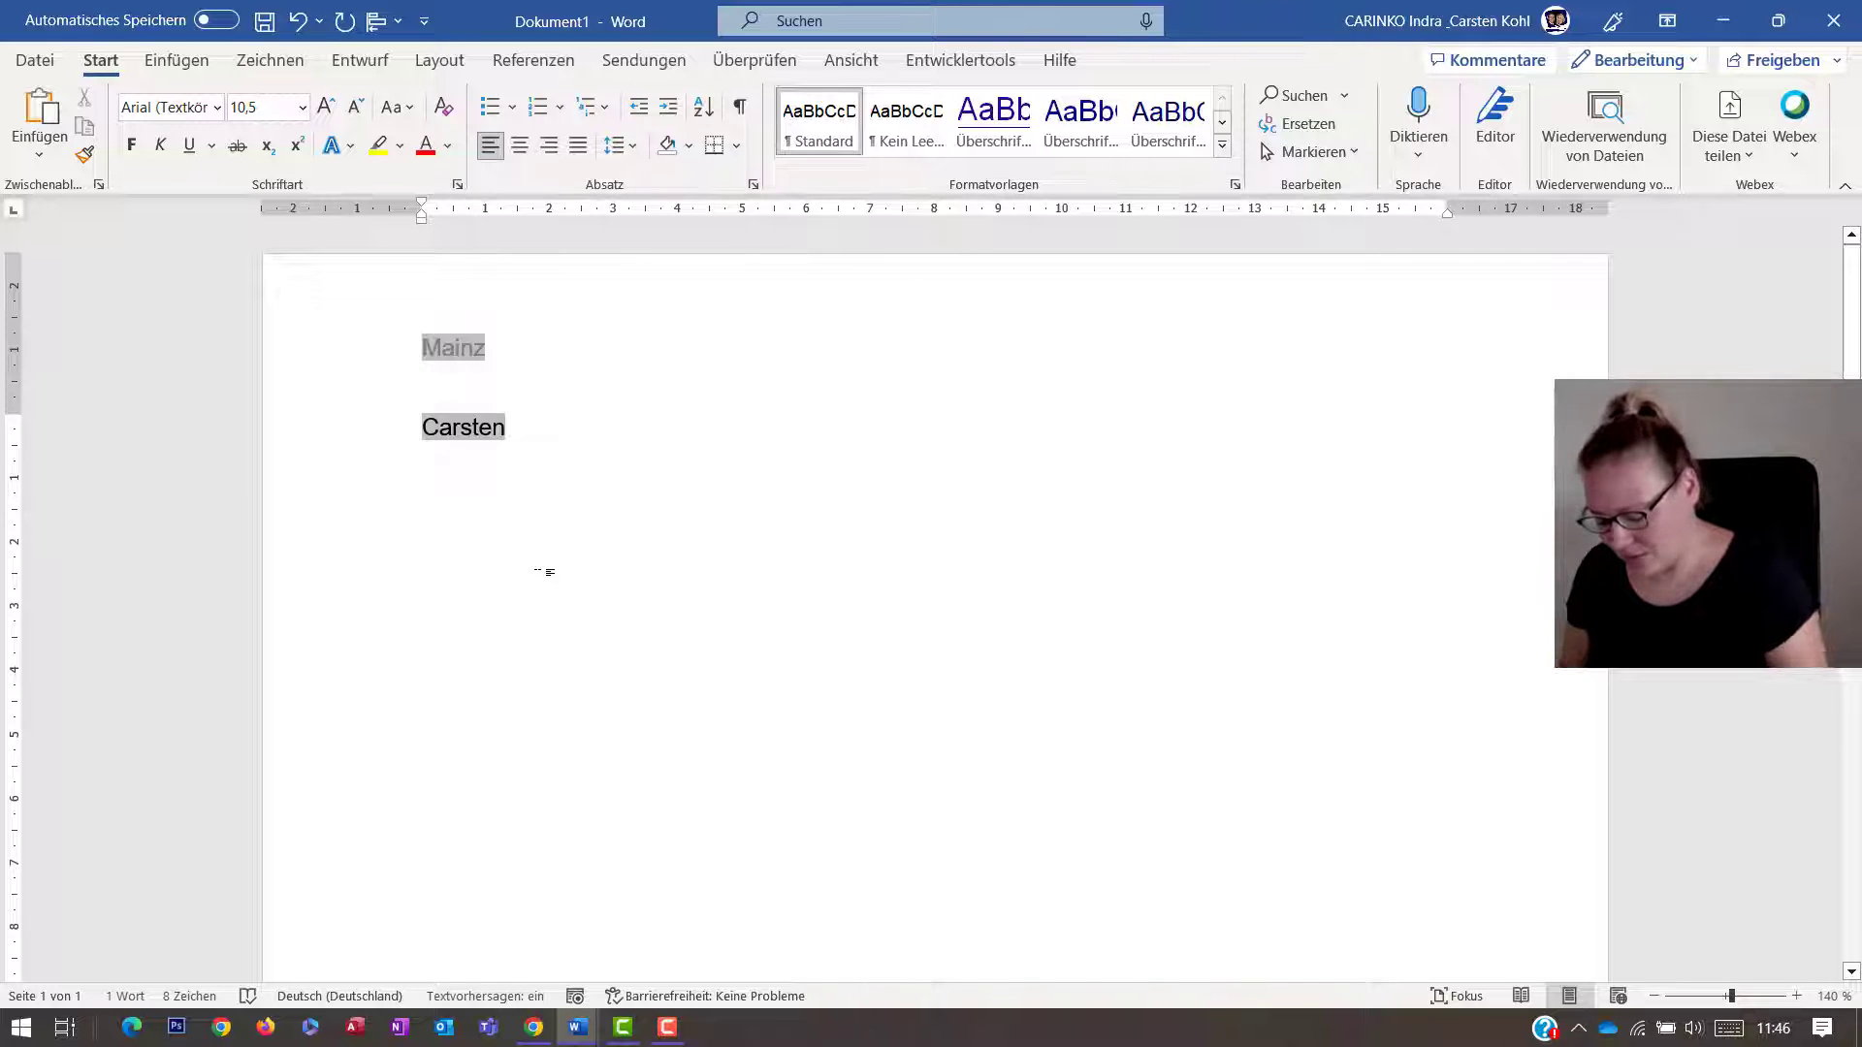
key(alt+F11)
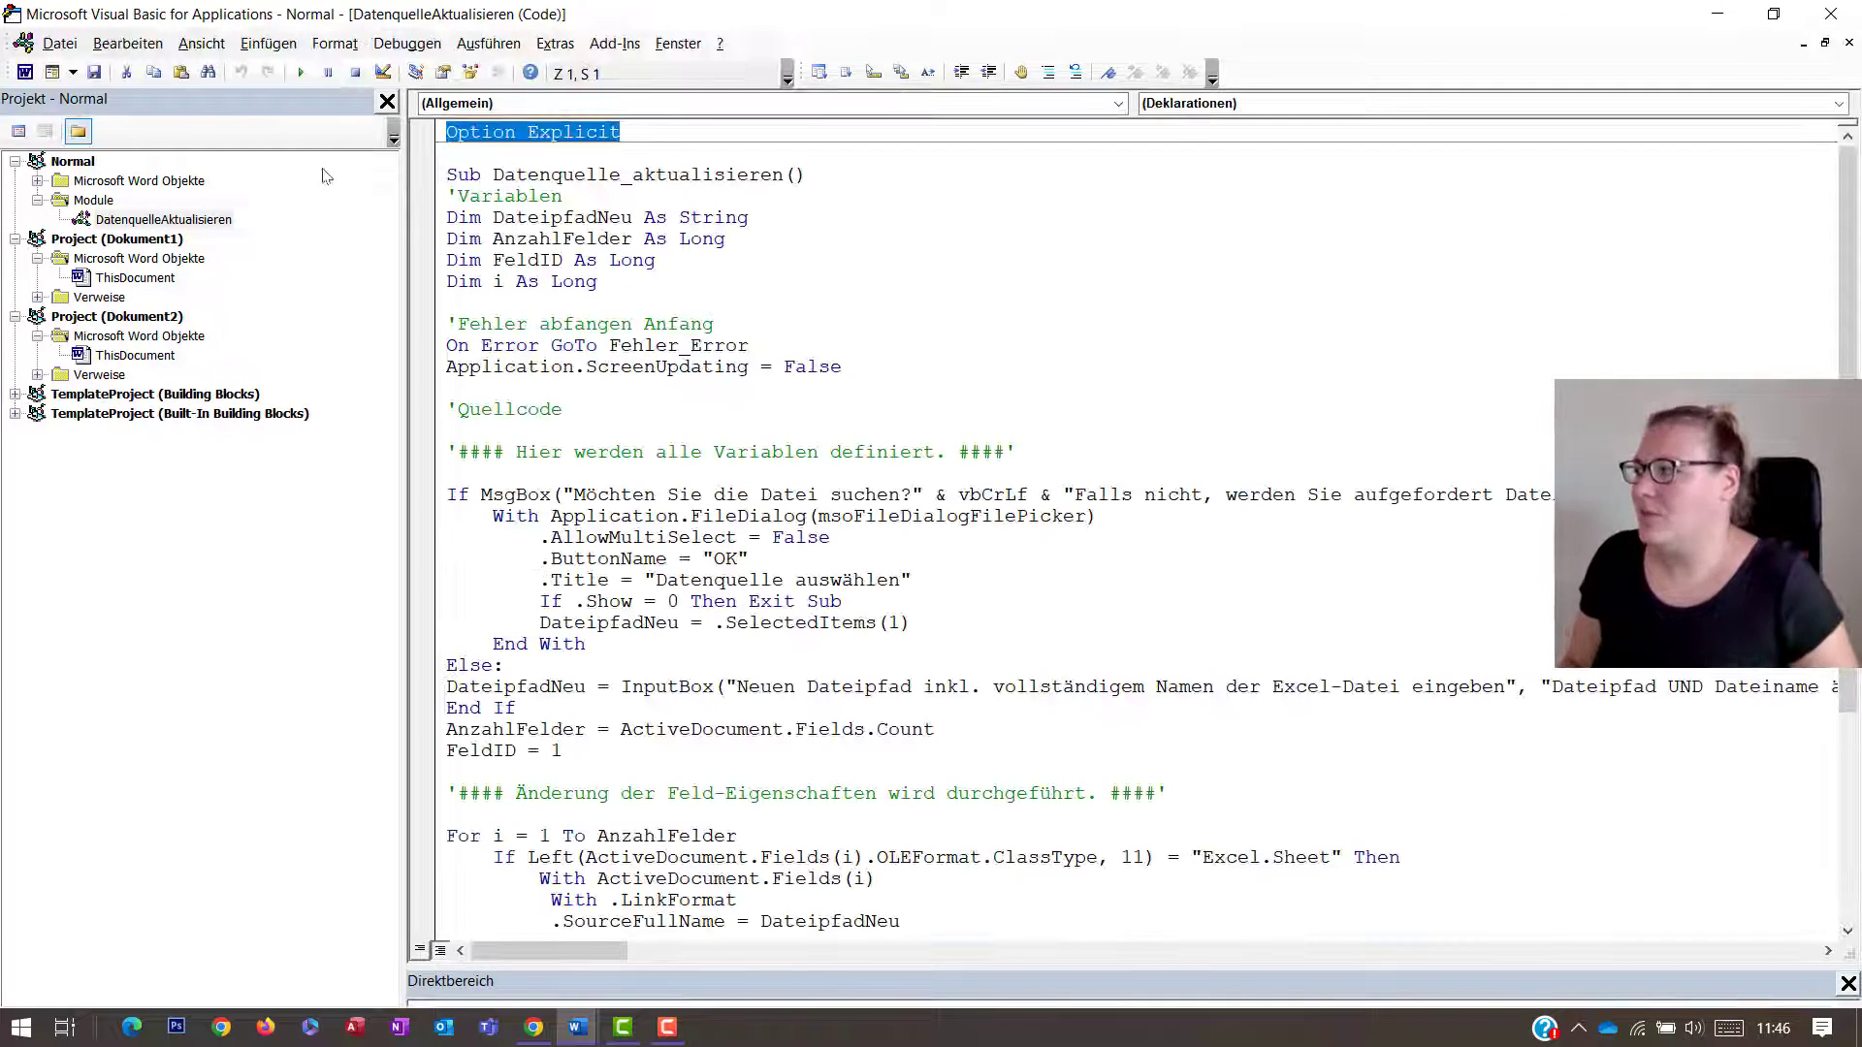
- Open the code window of Dokument1's ThisDocument from the Project Explorer
scroll(113, 194, down, 1)
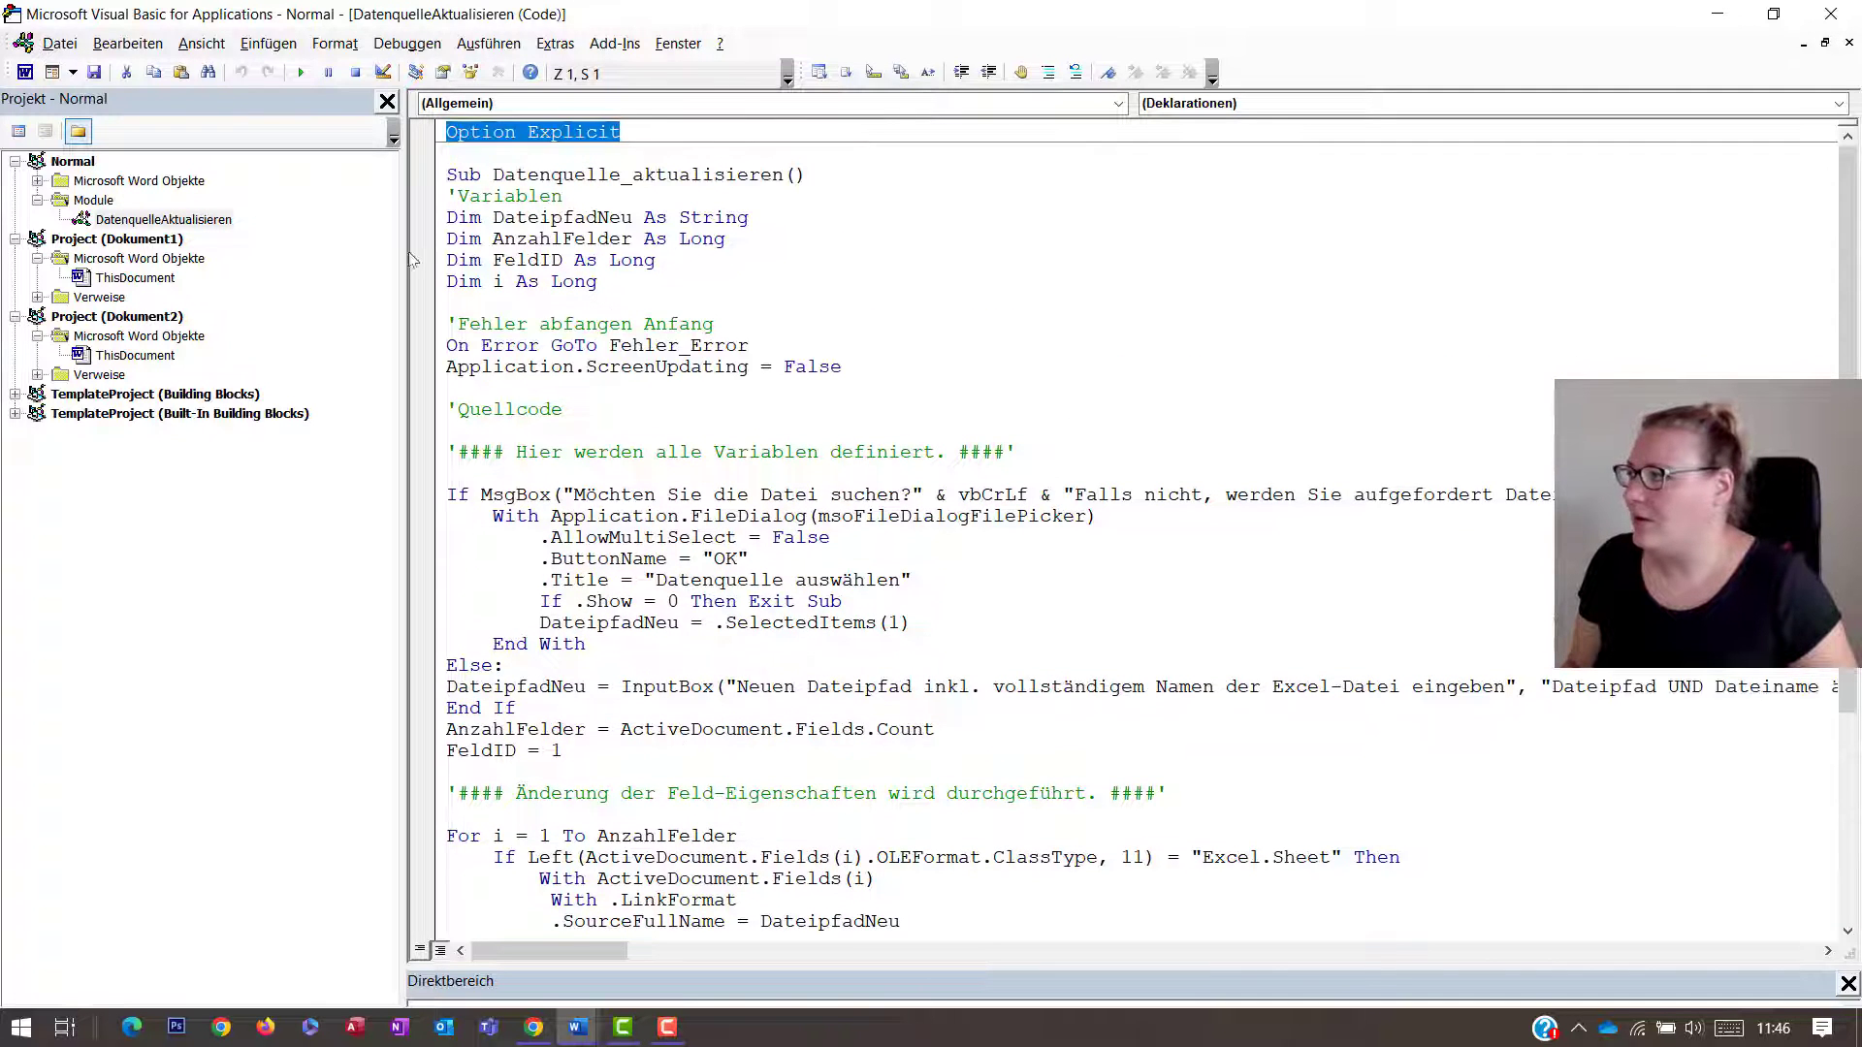
scroll(112, 202, up, 1)
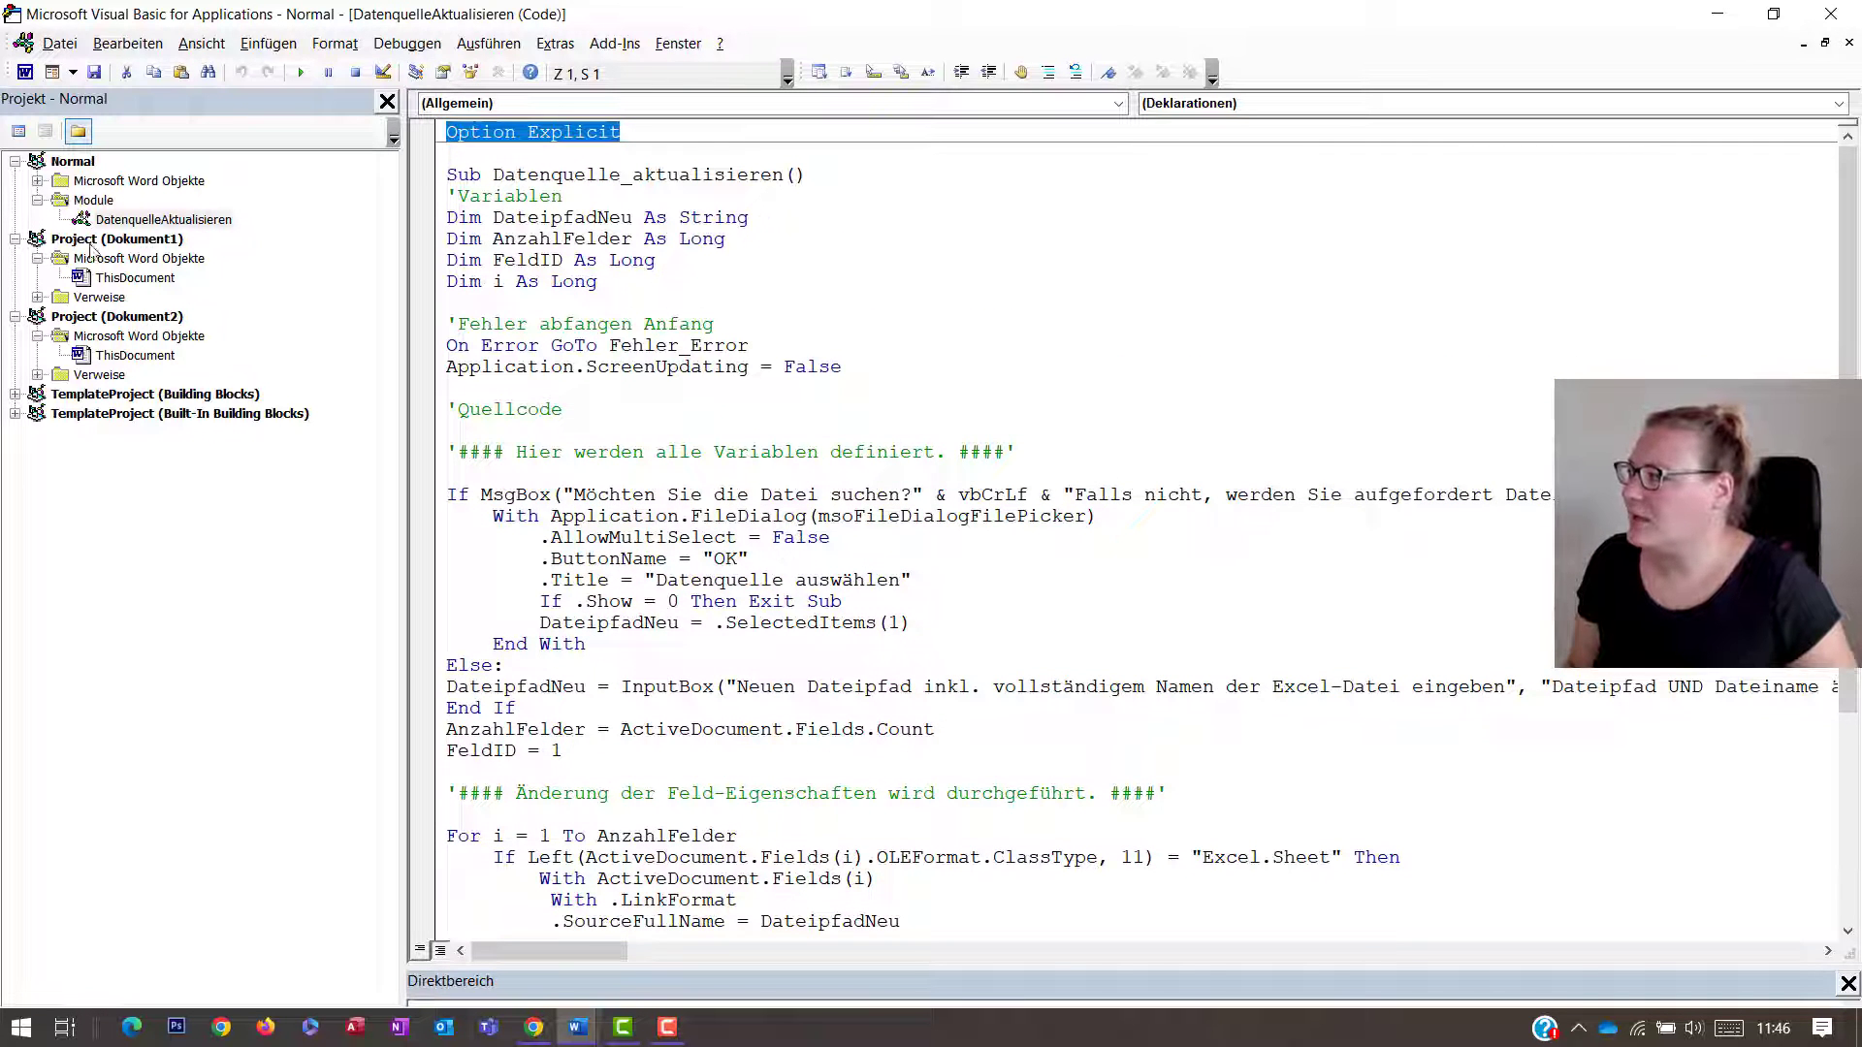
double_click(135, 277)
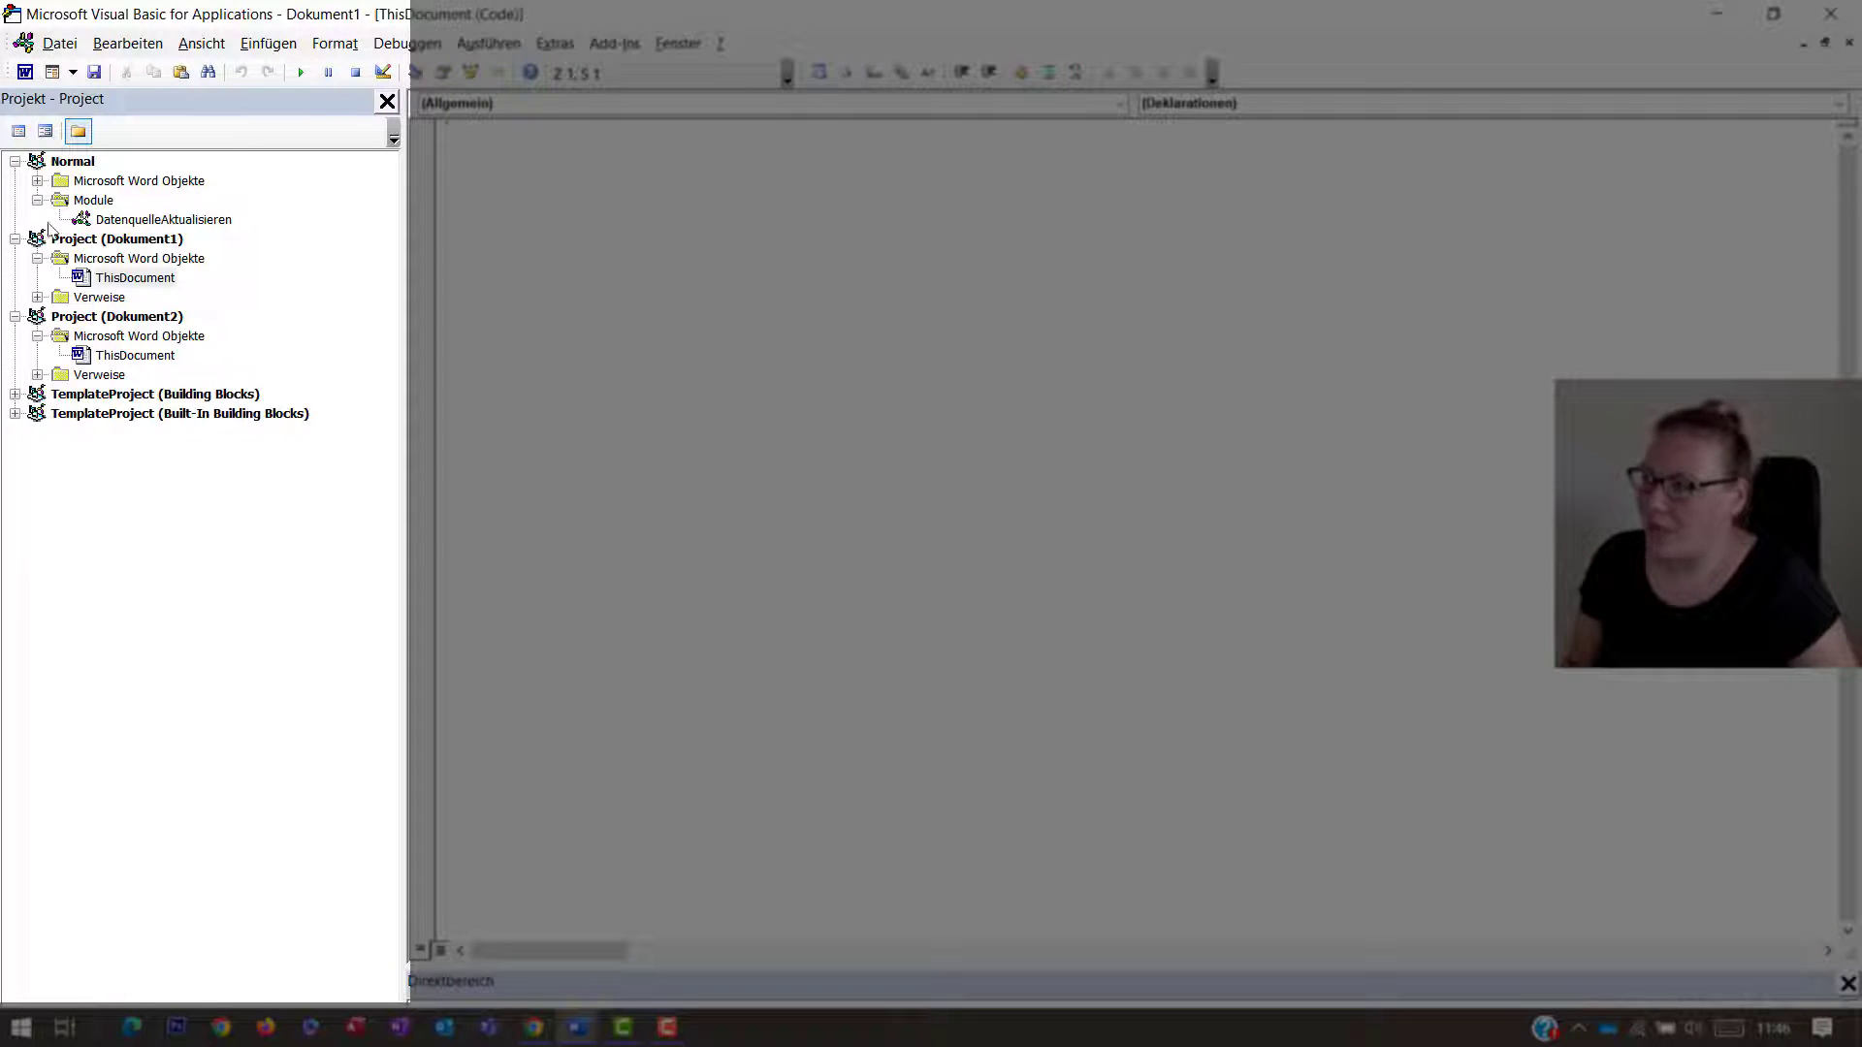
- Collapse the Module and both Microsoft Word Objekte folders, then select the Normal project
click(15, 161)
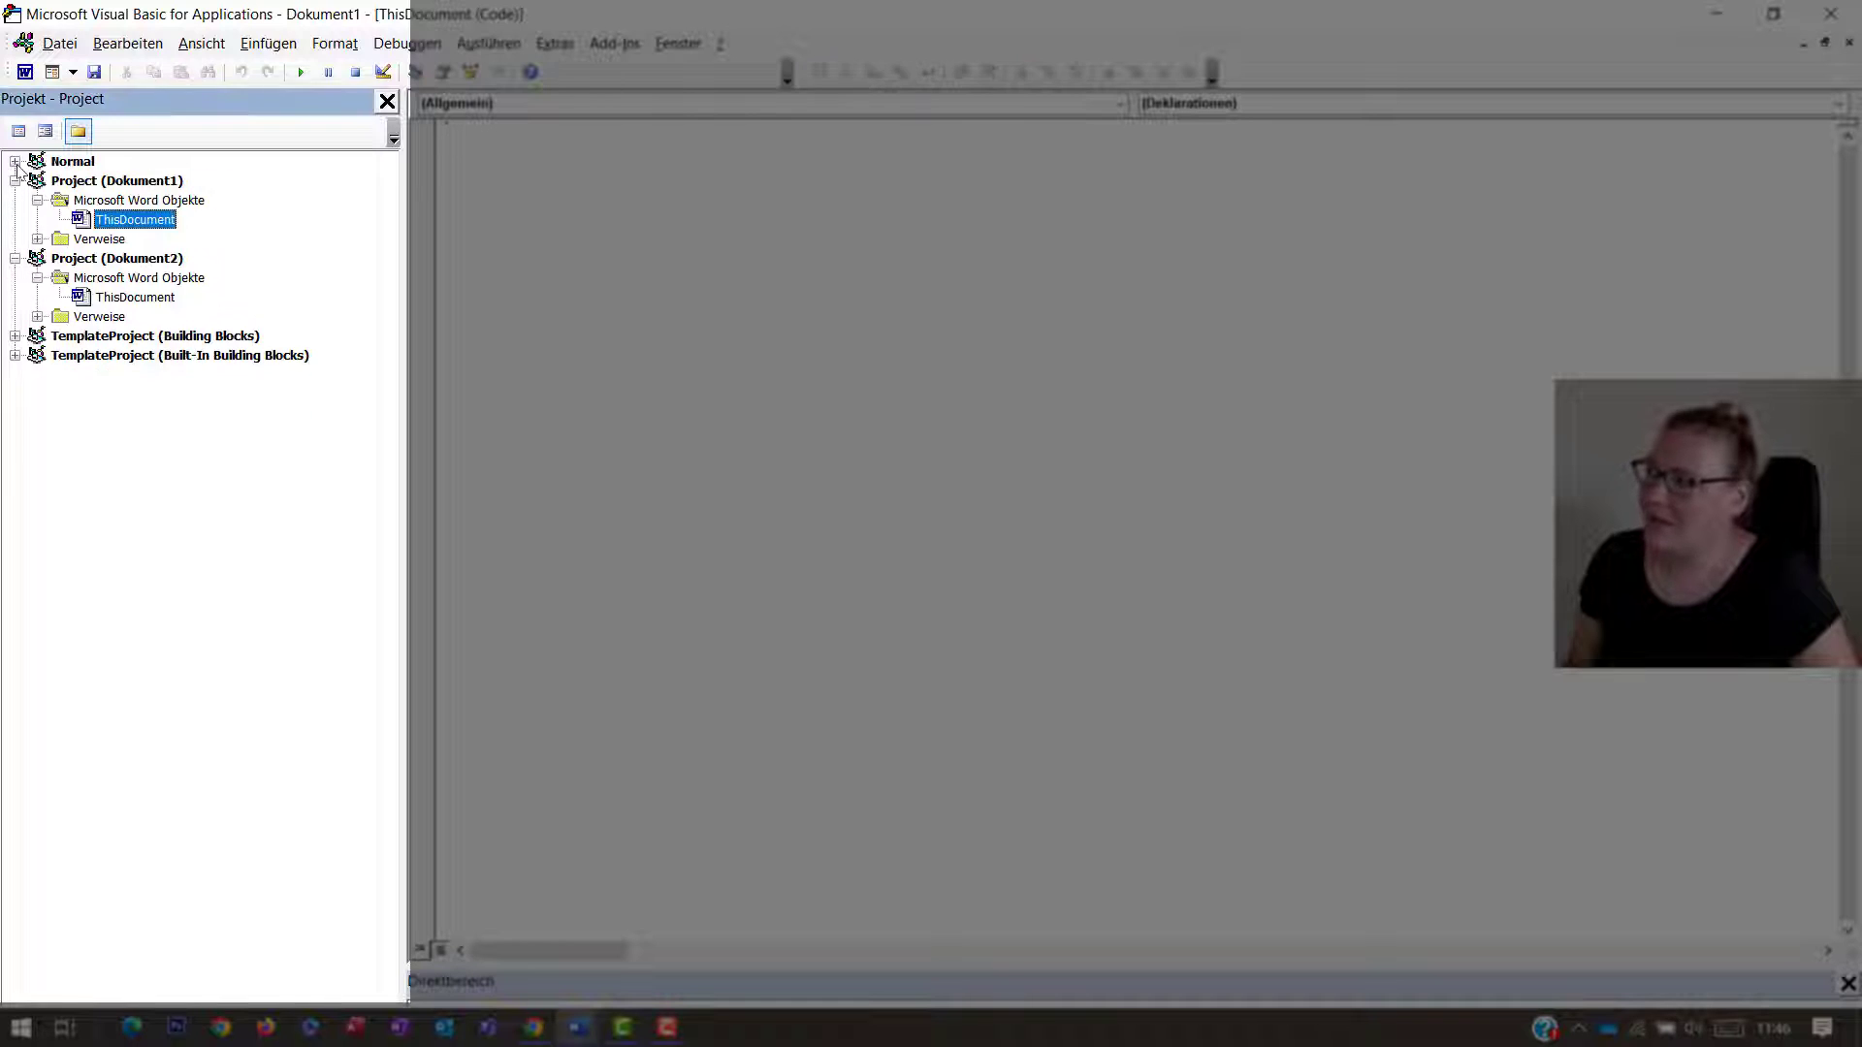
click(15, 161)
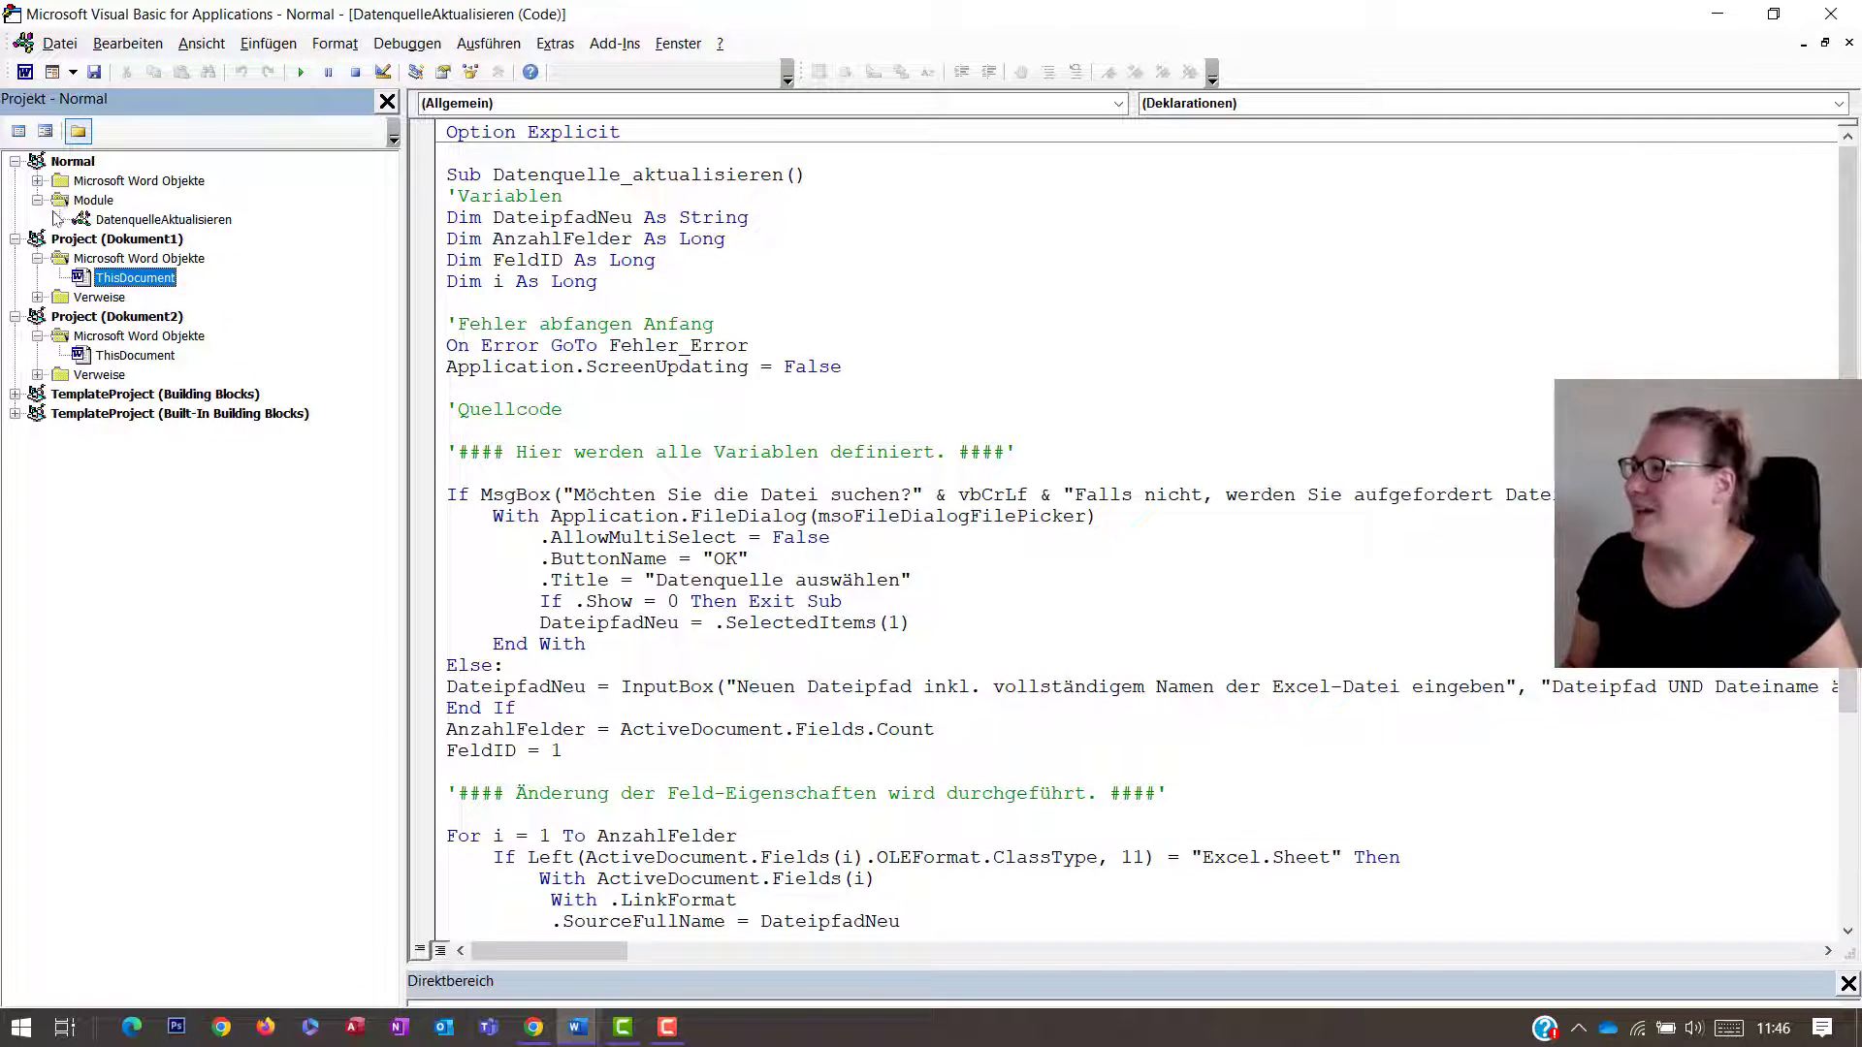
click(39, 201)
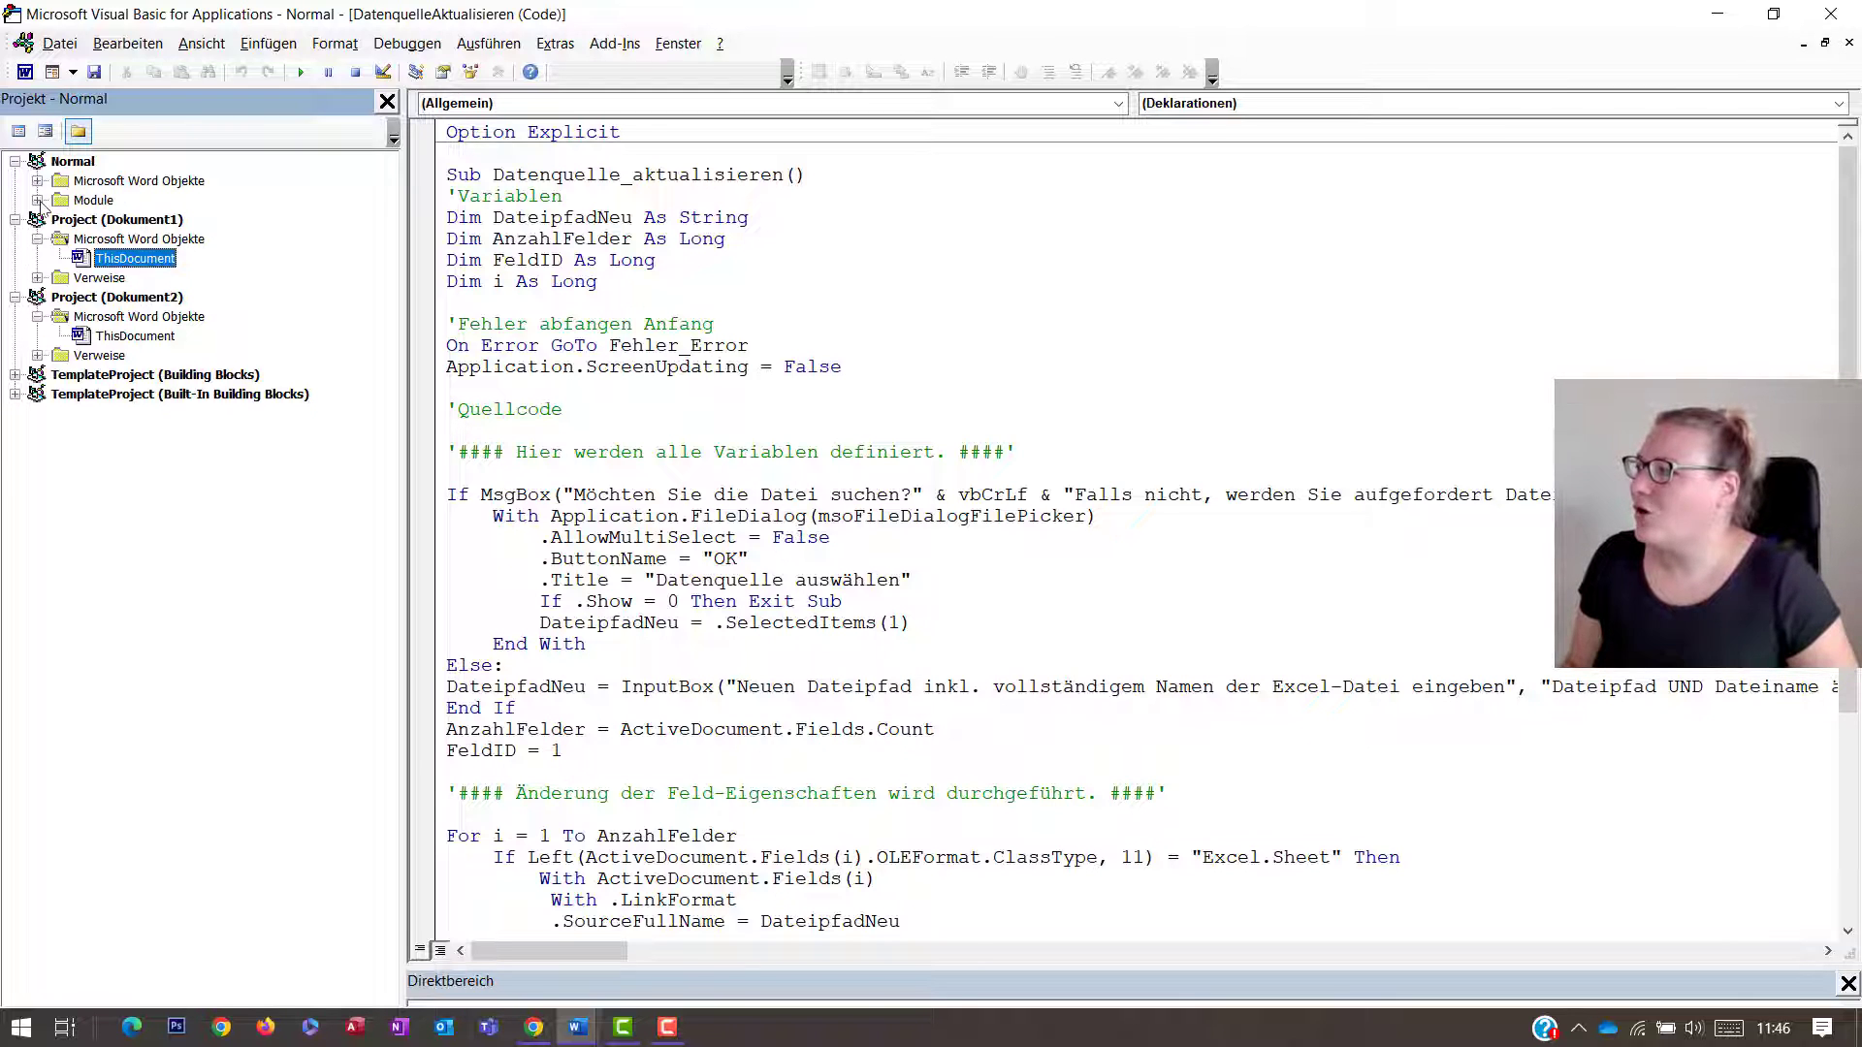
click(39, 201)
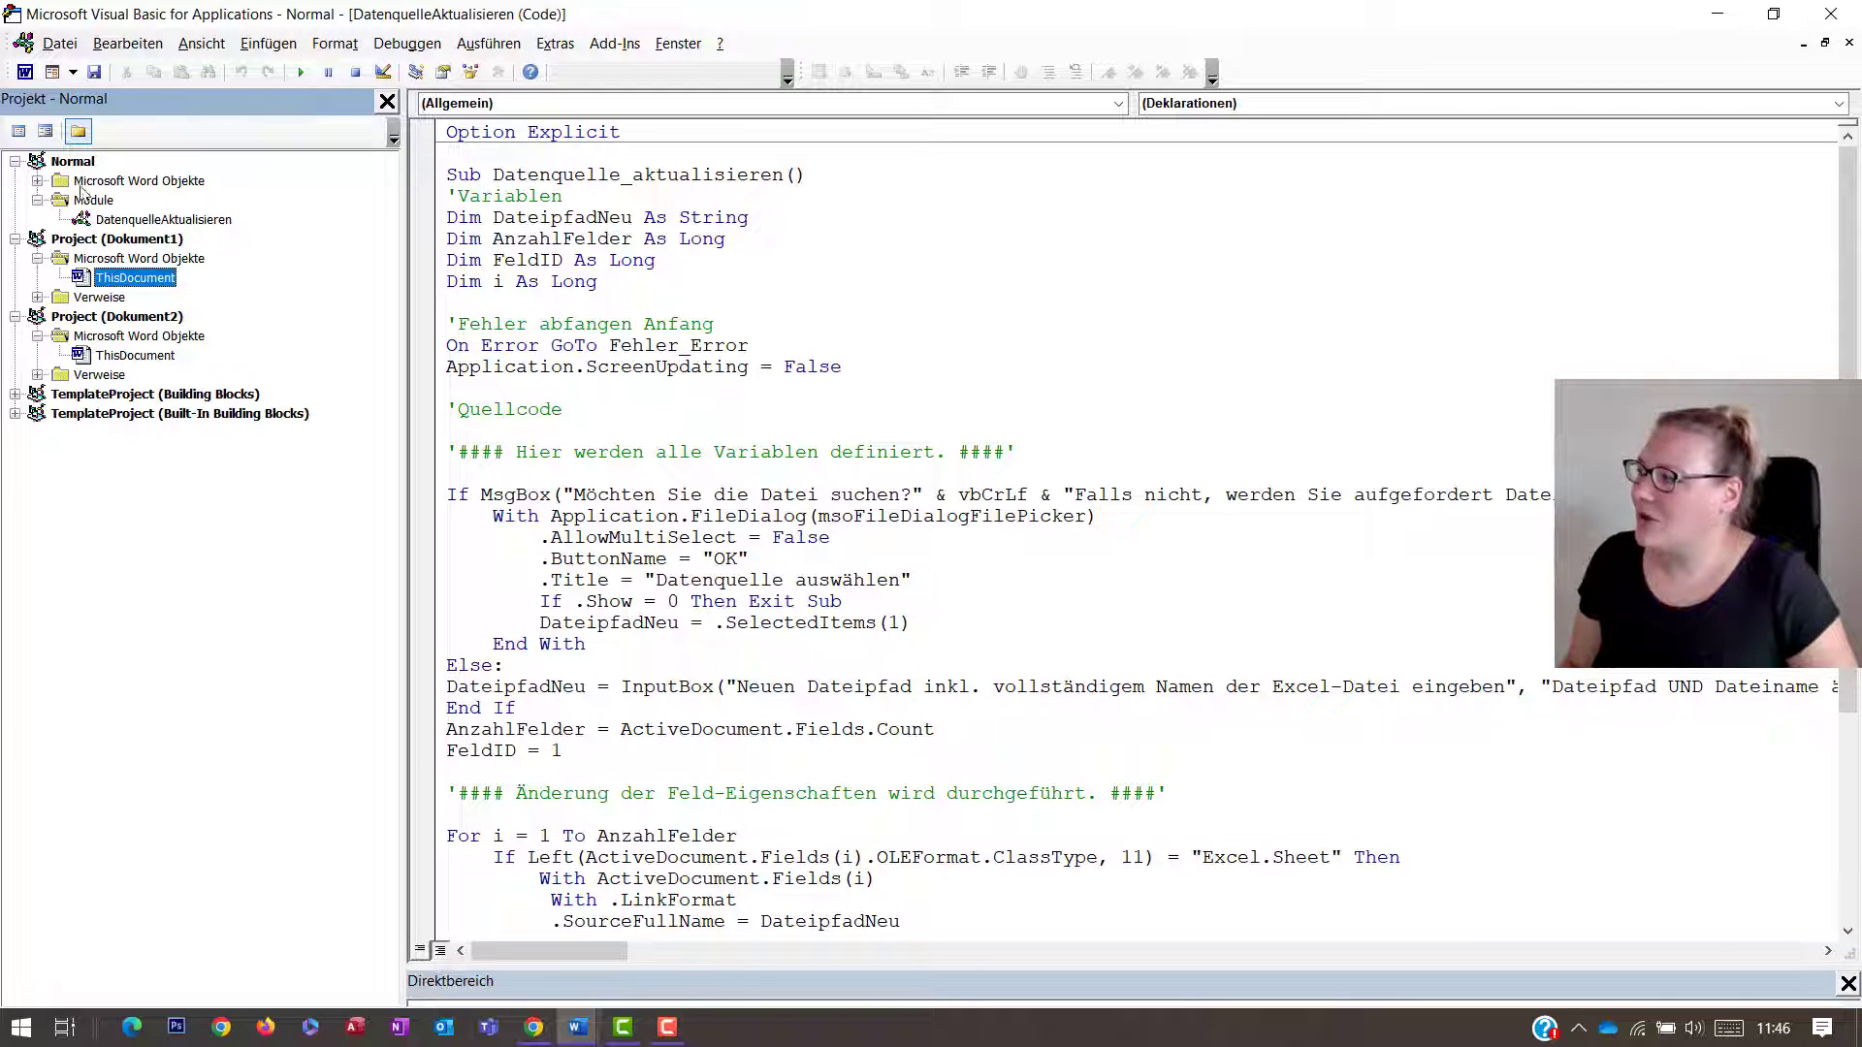
click(38, 259)
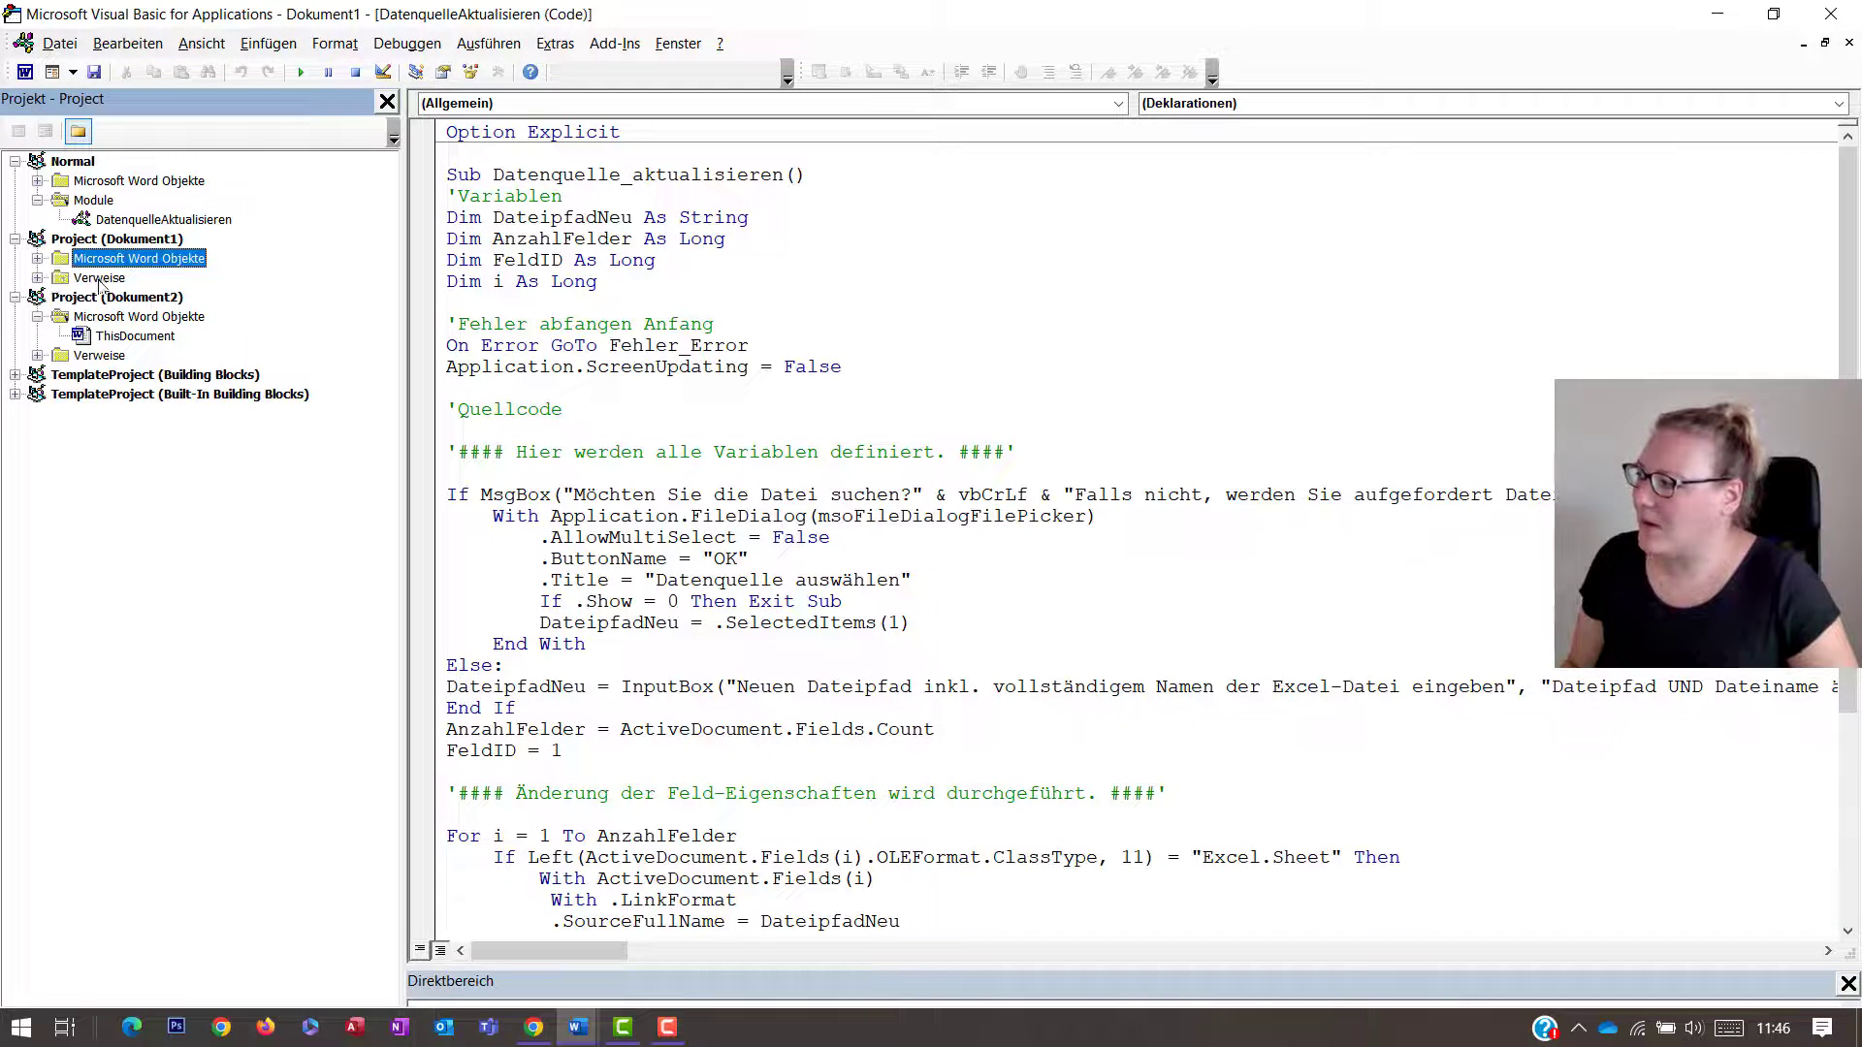
click(39, 201)
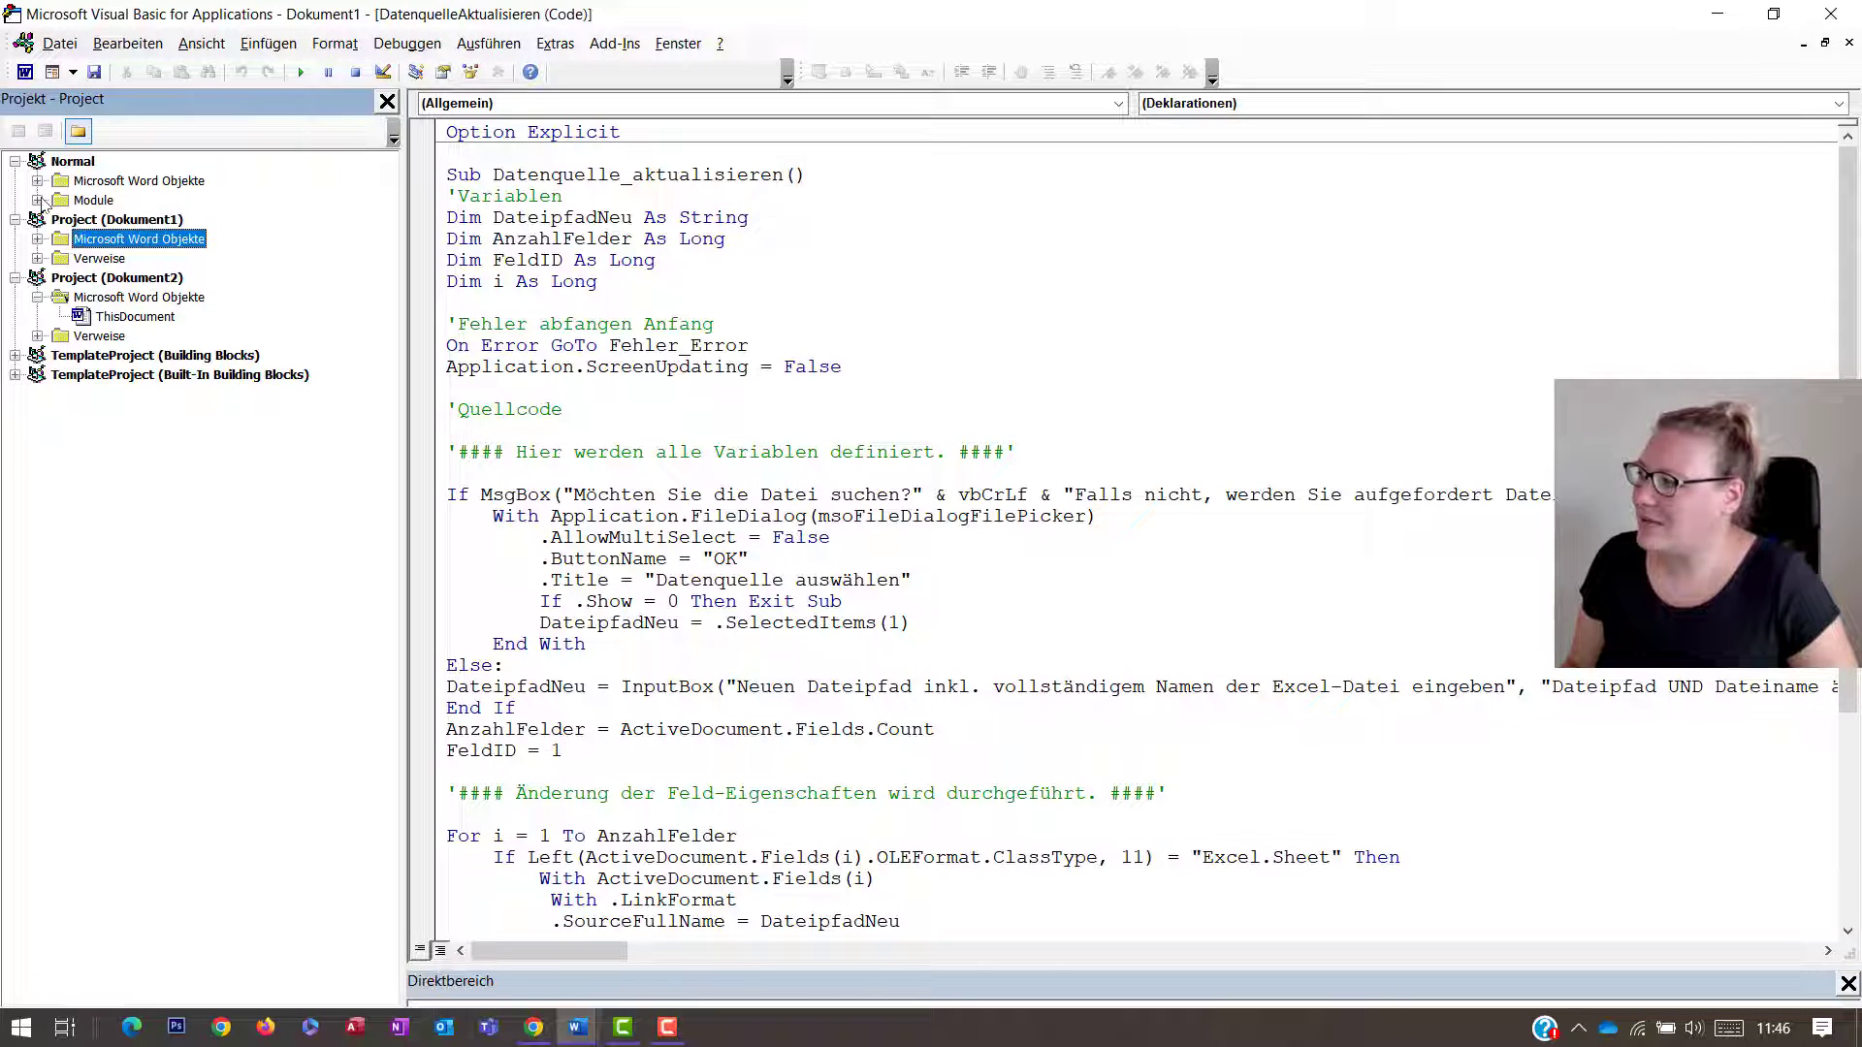
click(39, 298)
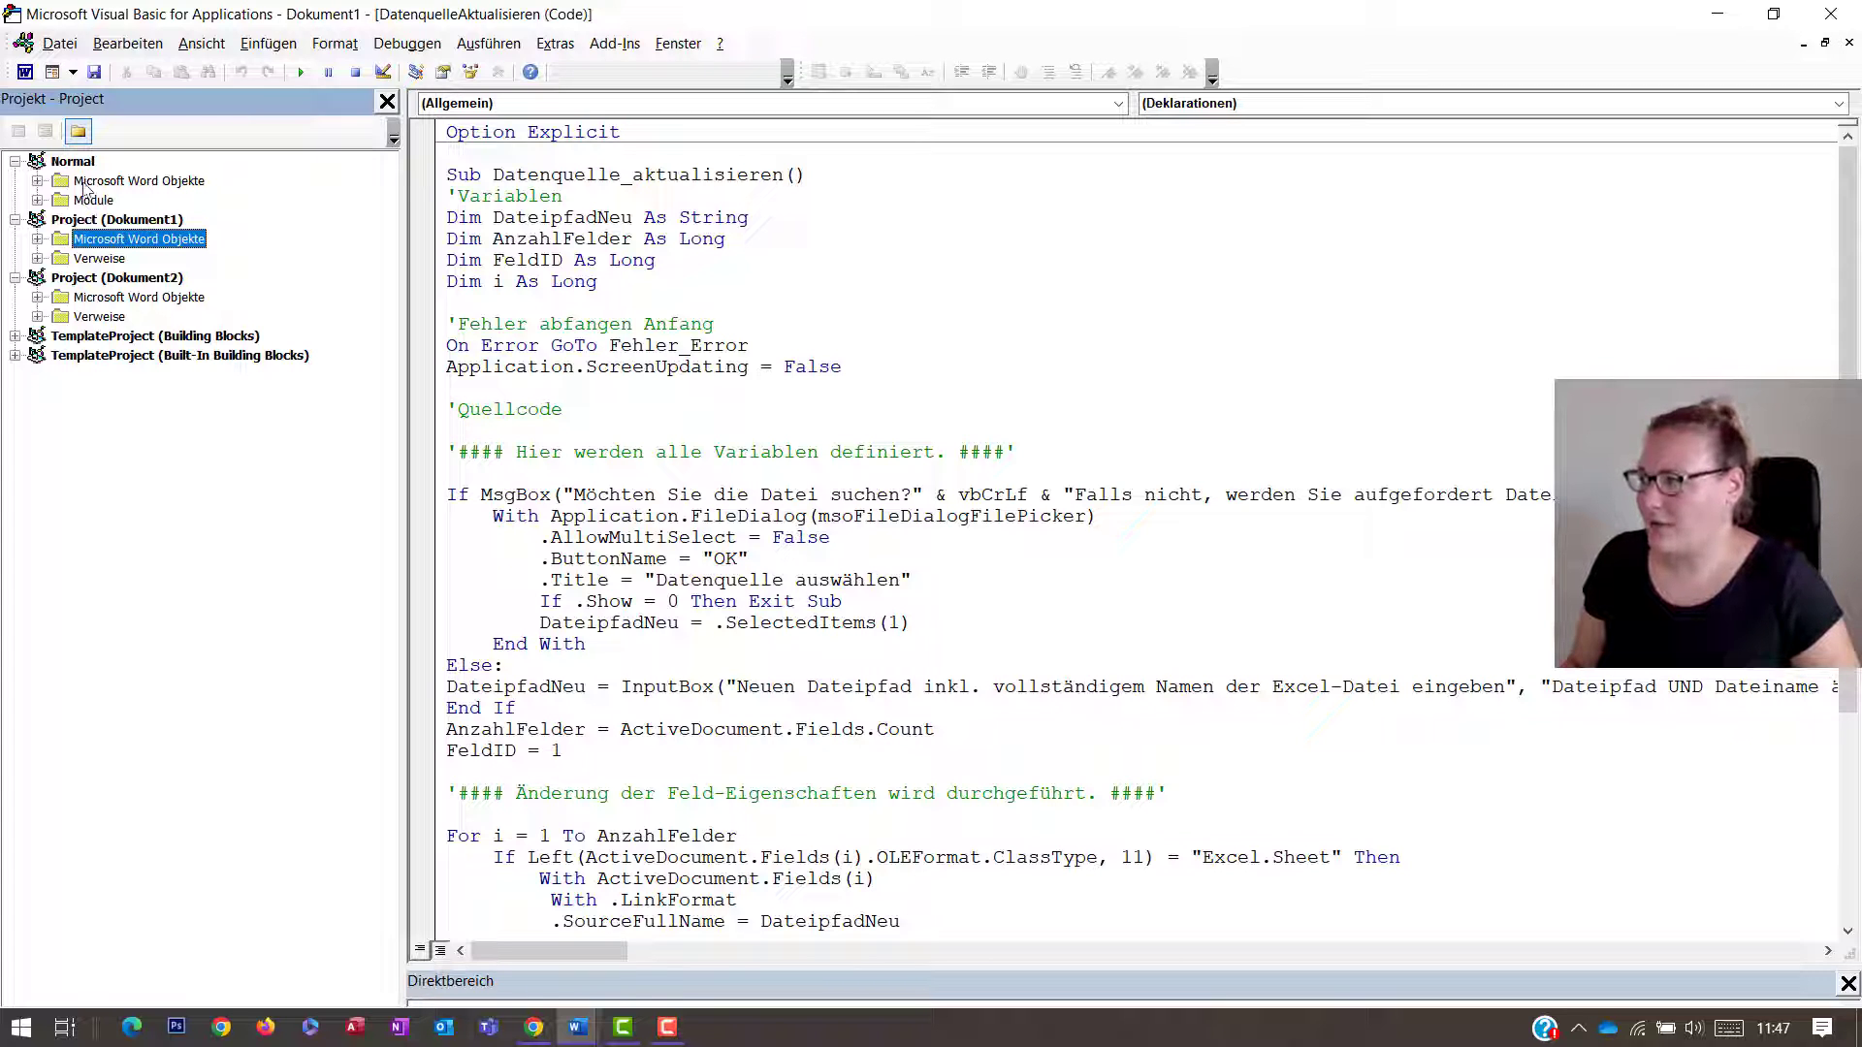
click(83, 162)
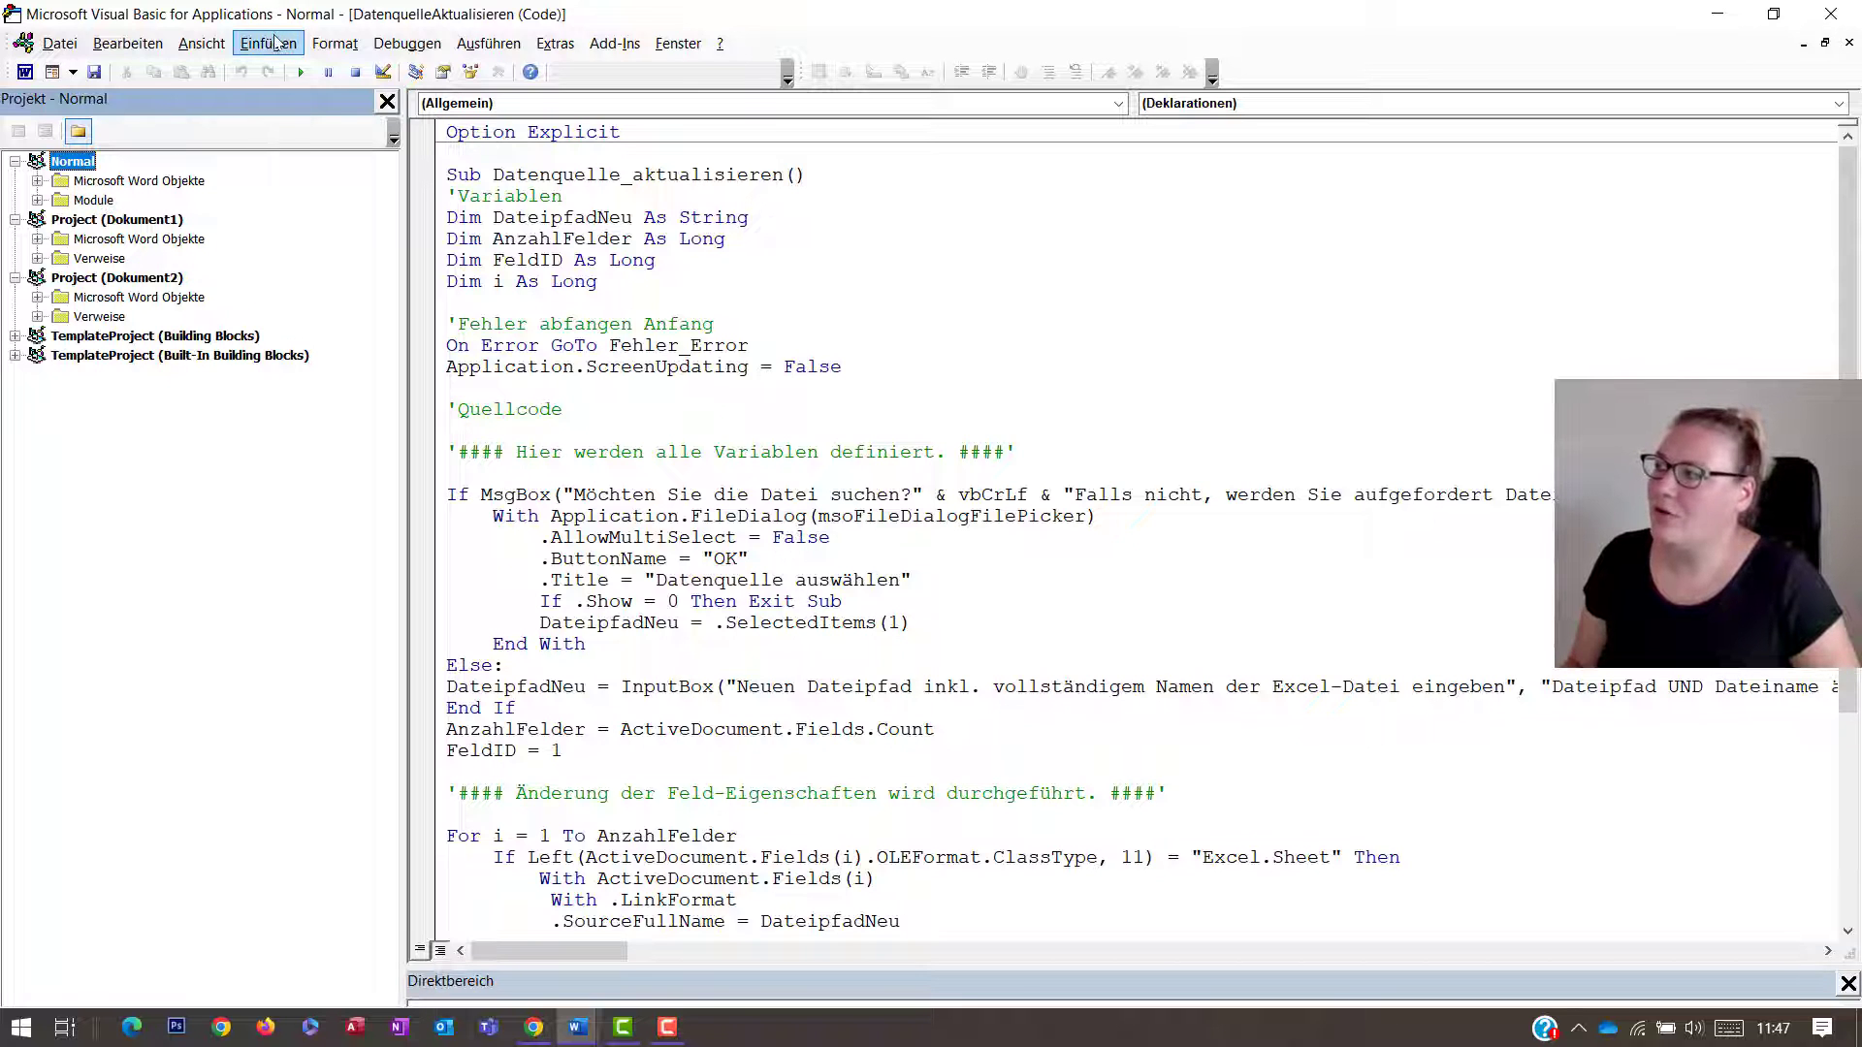
- Insert a new module, Modul1, into Normal using Einfügen > Modul
click(275, 41)
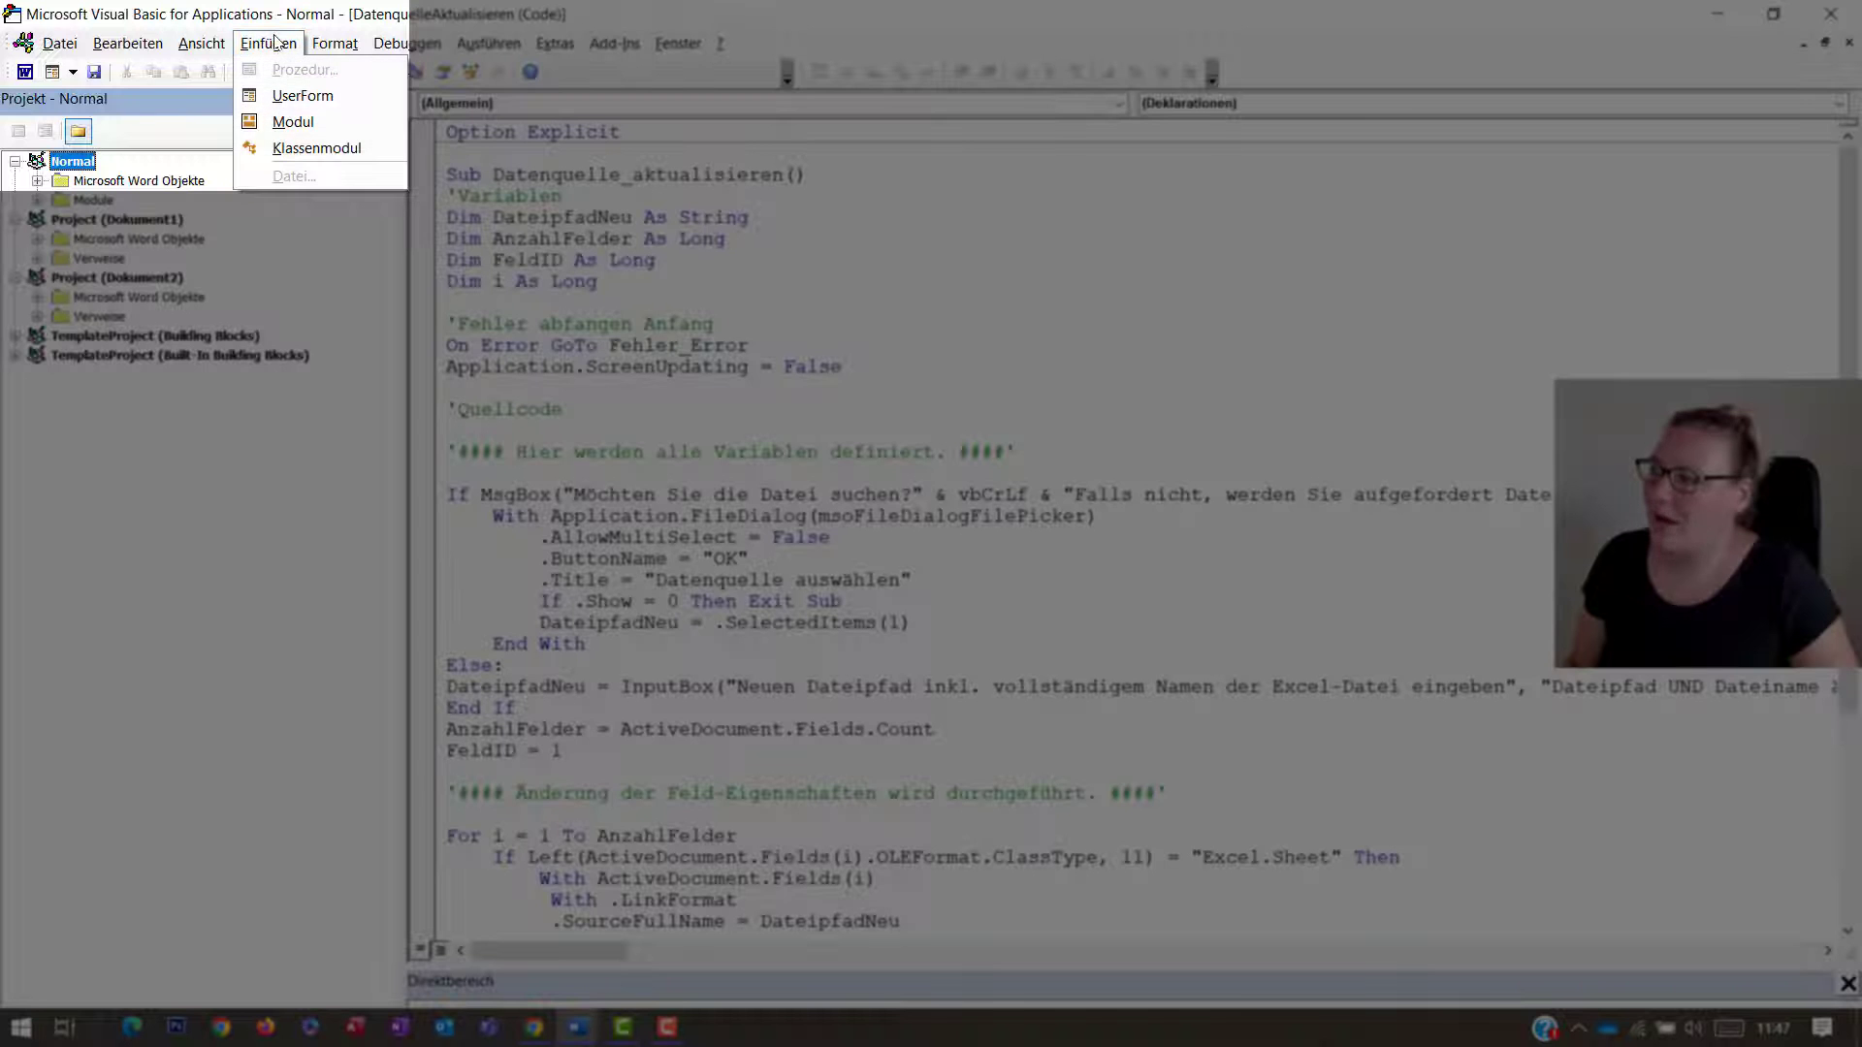
click(293, 122)
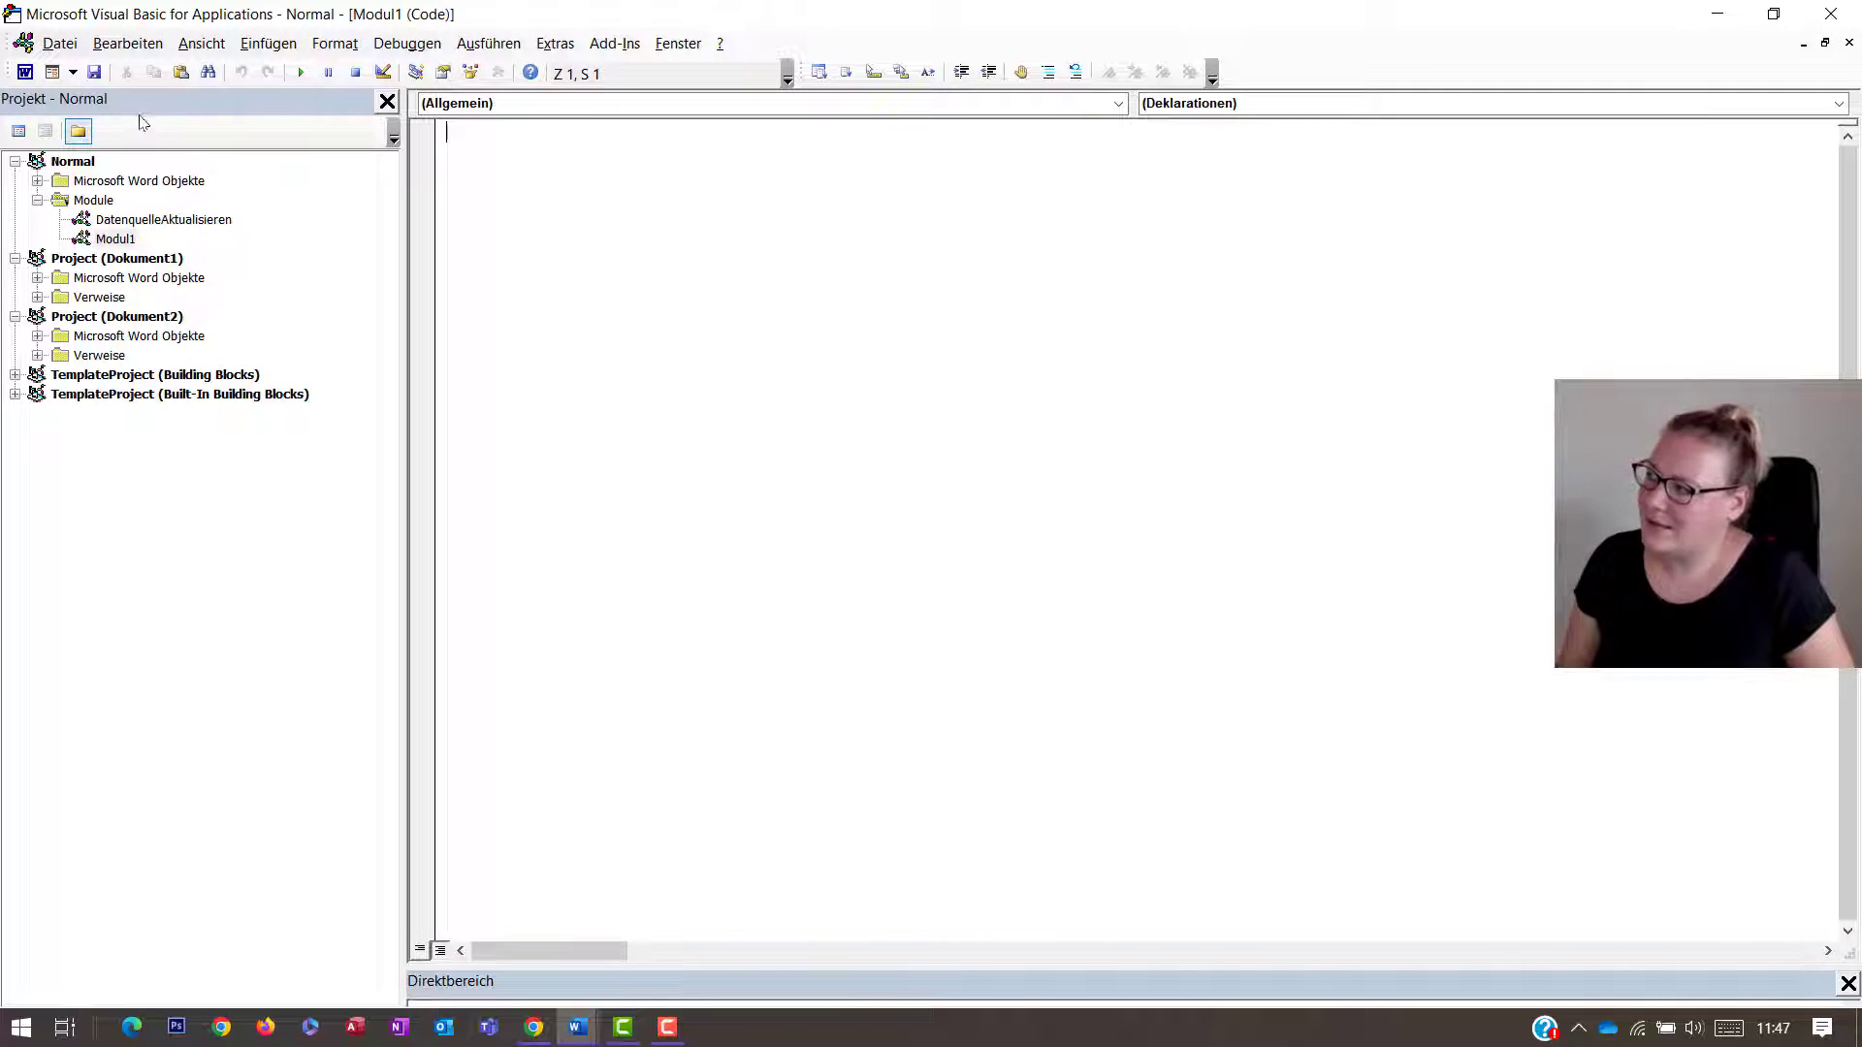
- Show the Project Explorer and an enlarged Properties window
click(197, 48)
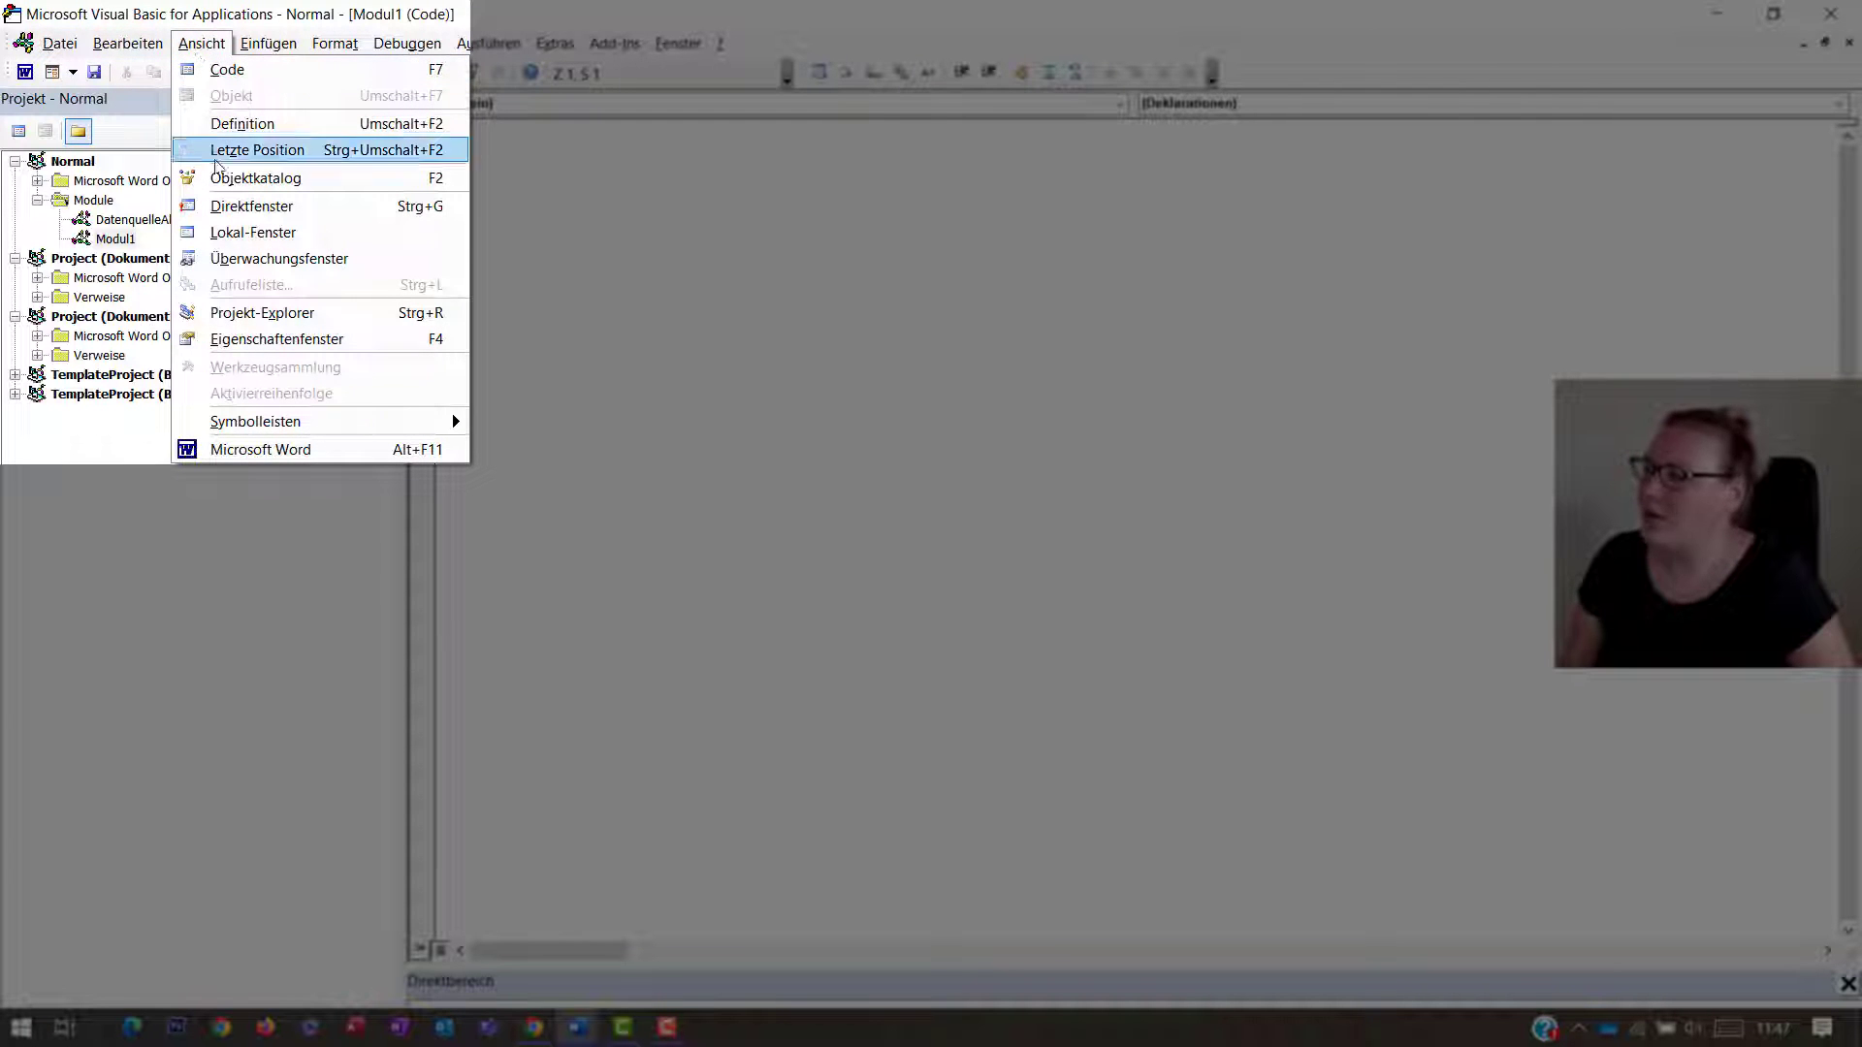
click(245, 324)
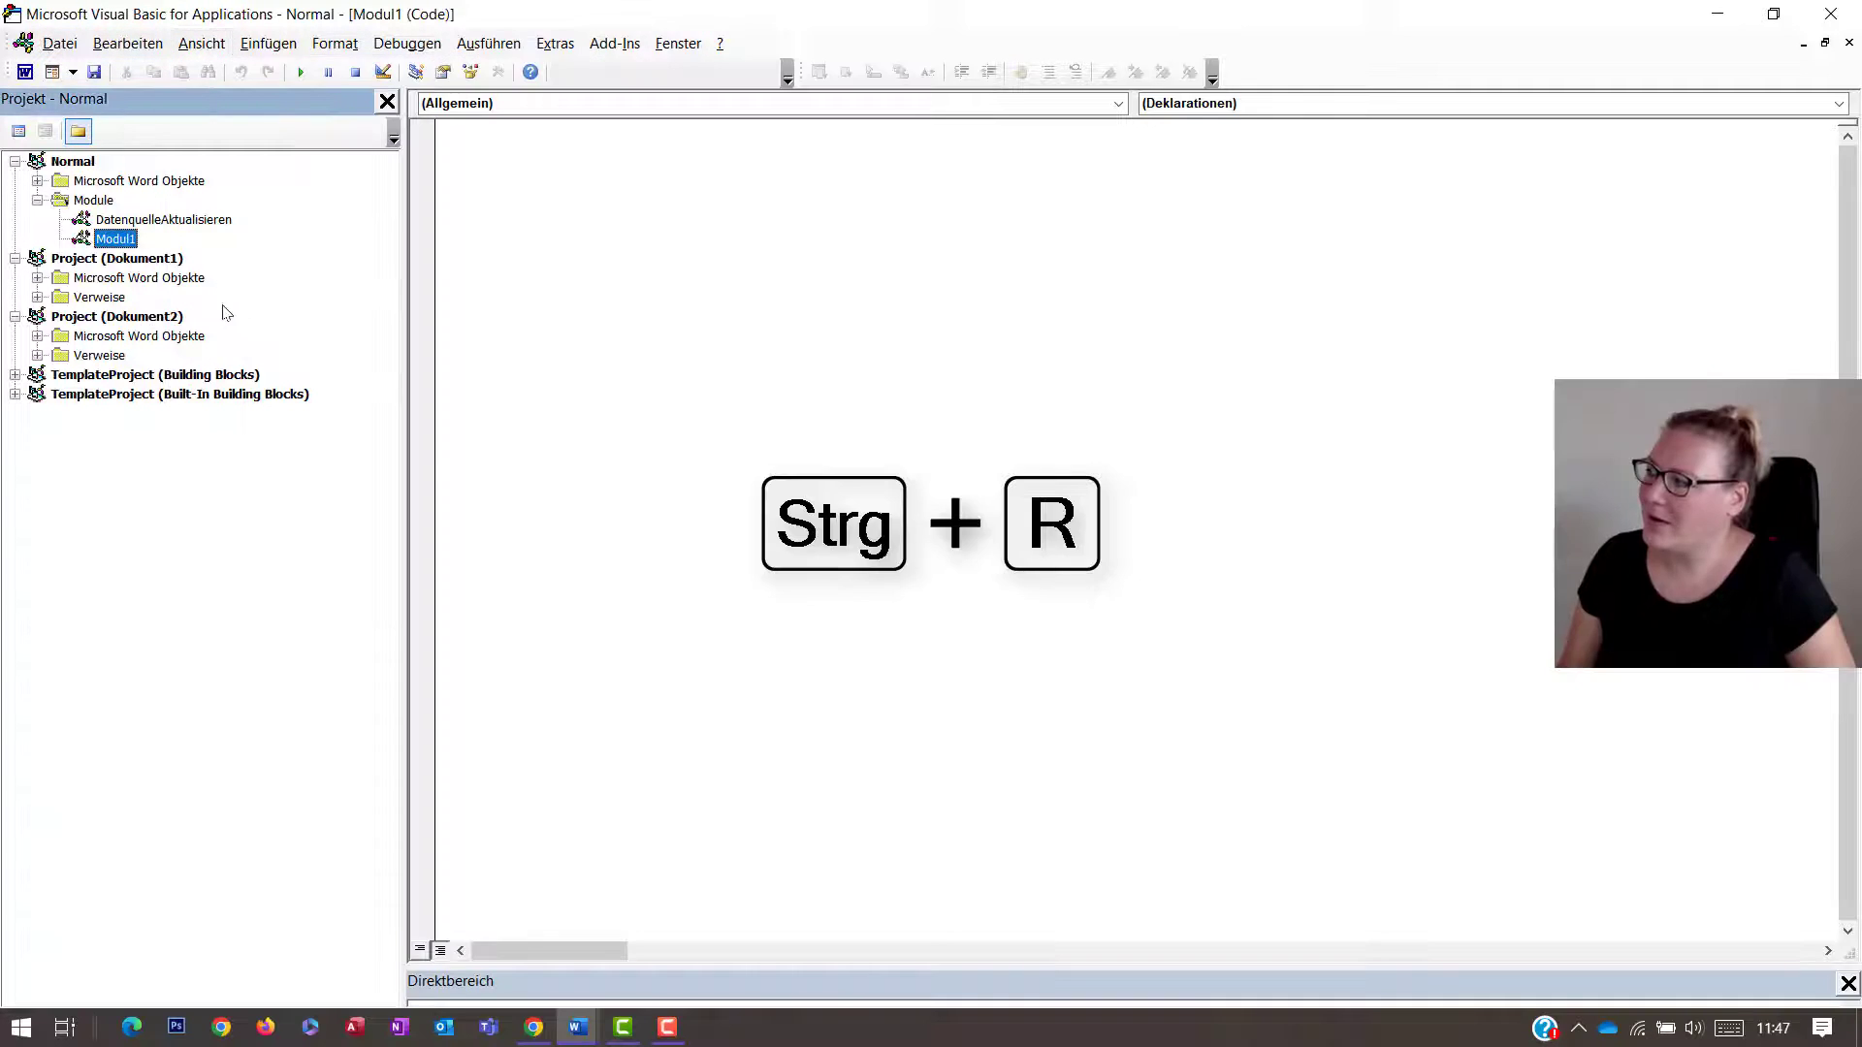
click(387, 101)
click(202, 43)
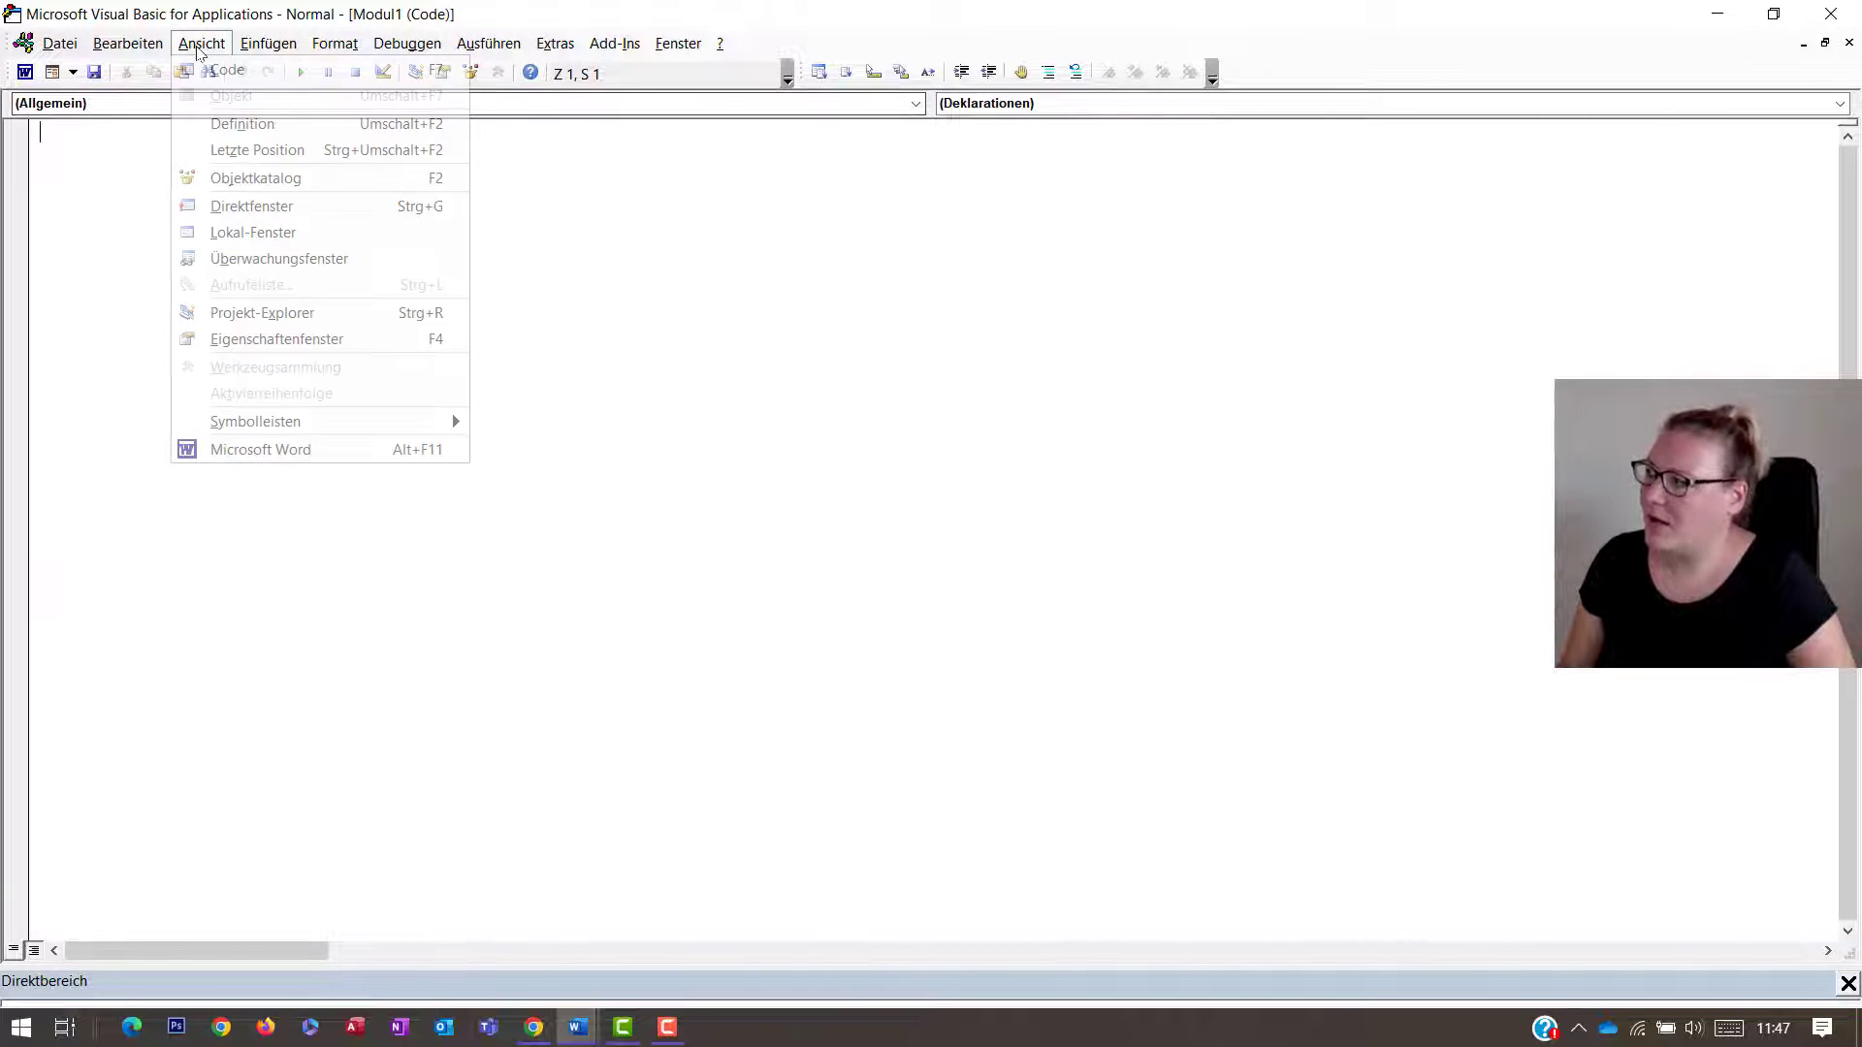
click(252, 314)
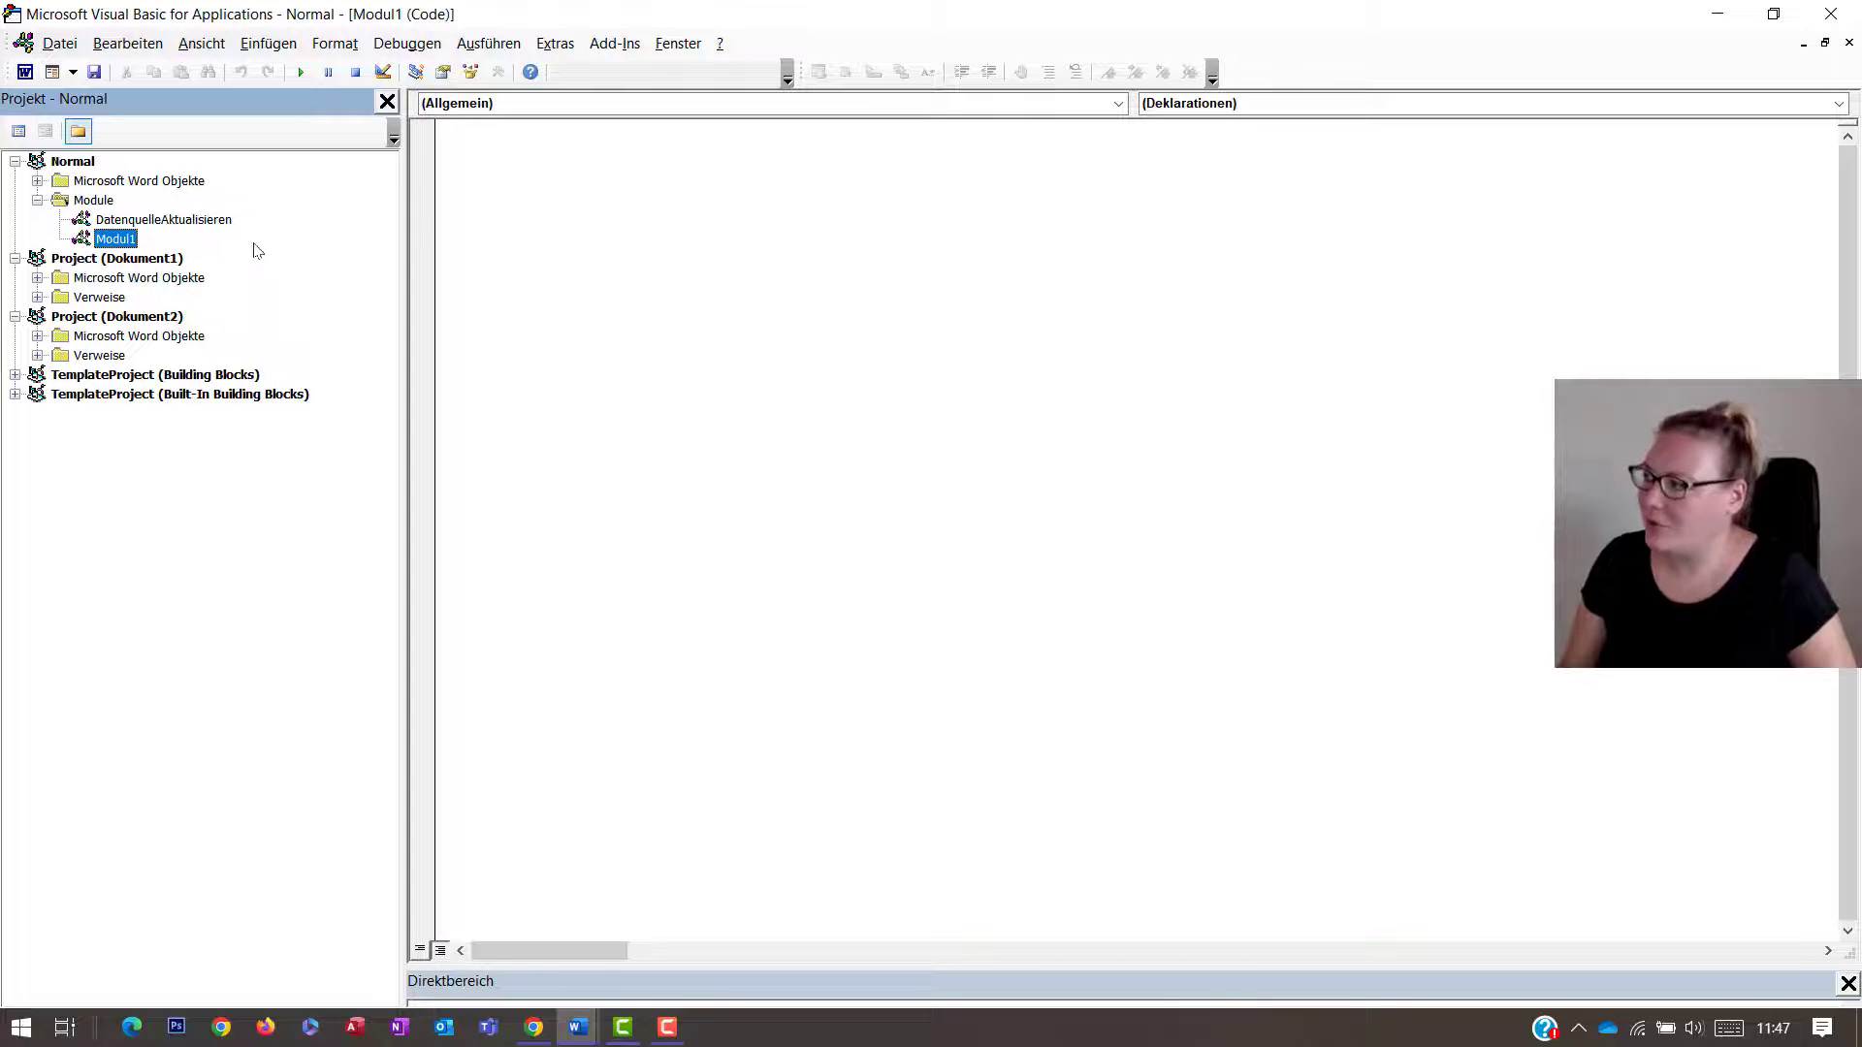
click(199, 45)
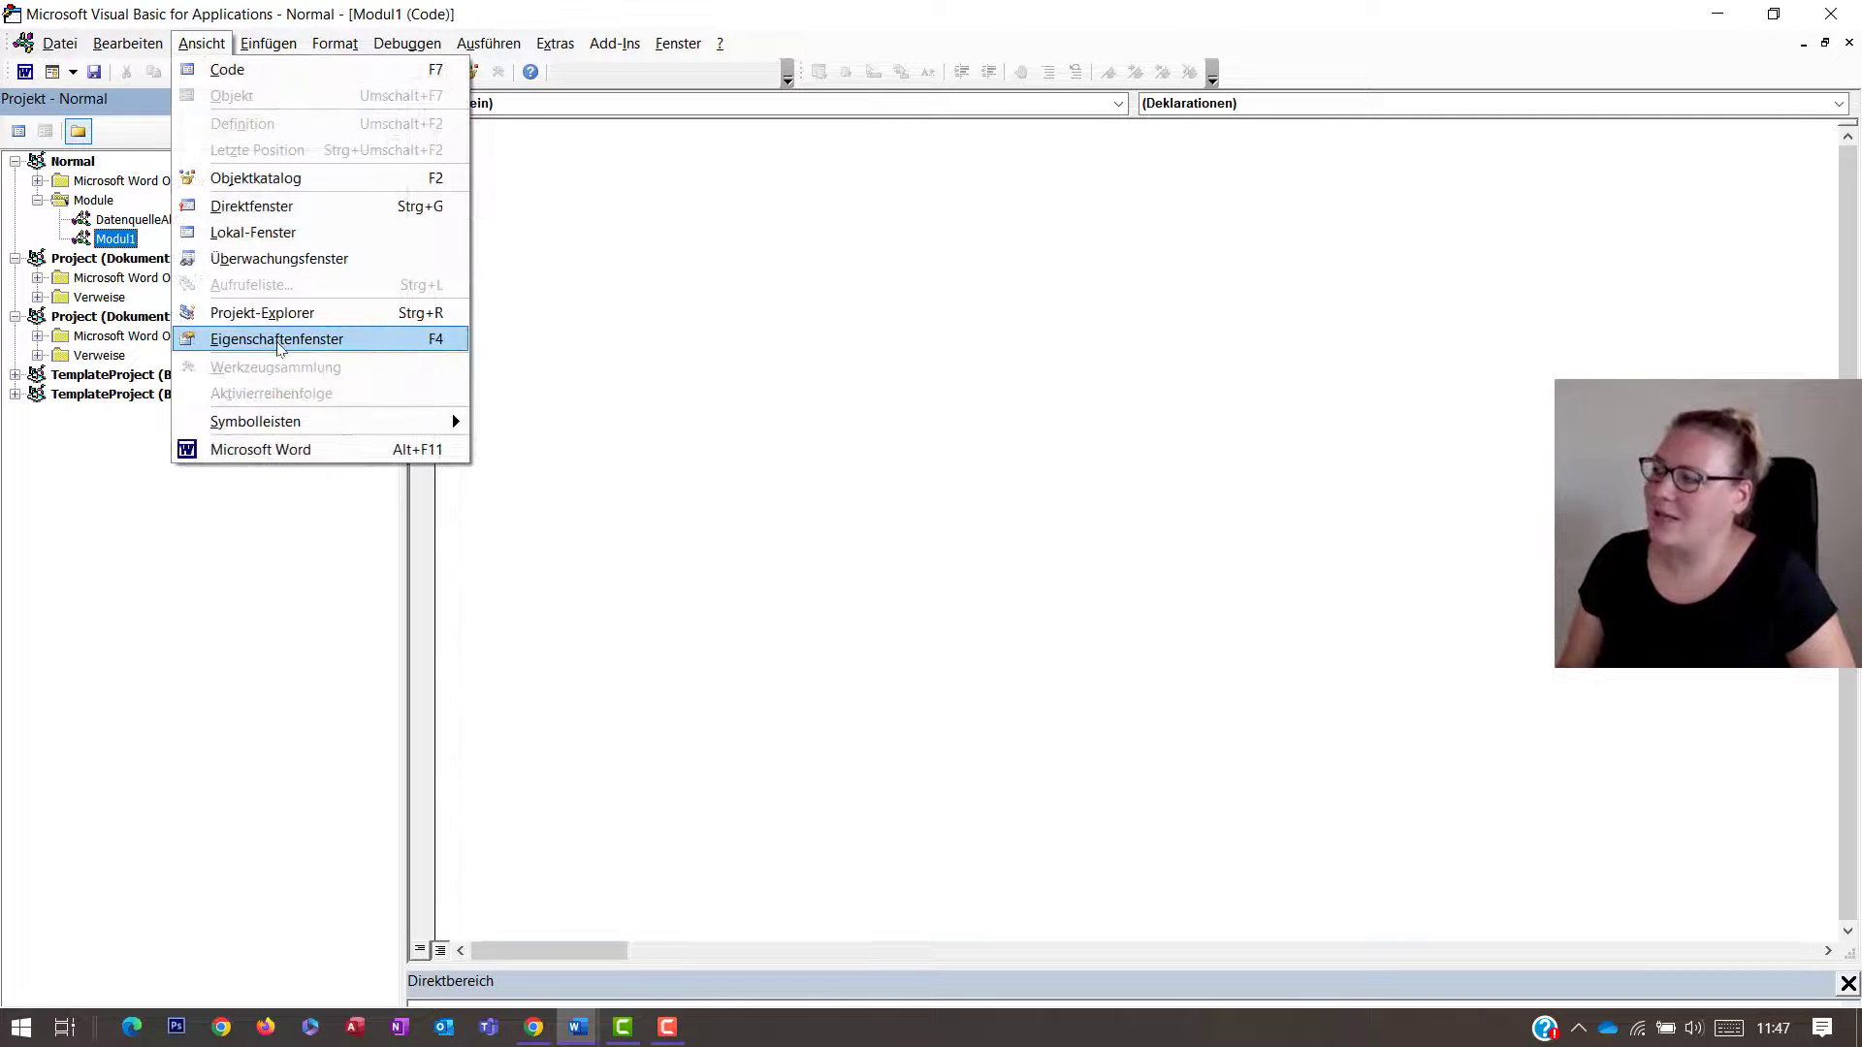
click(278, 341)
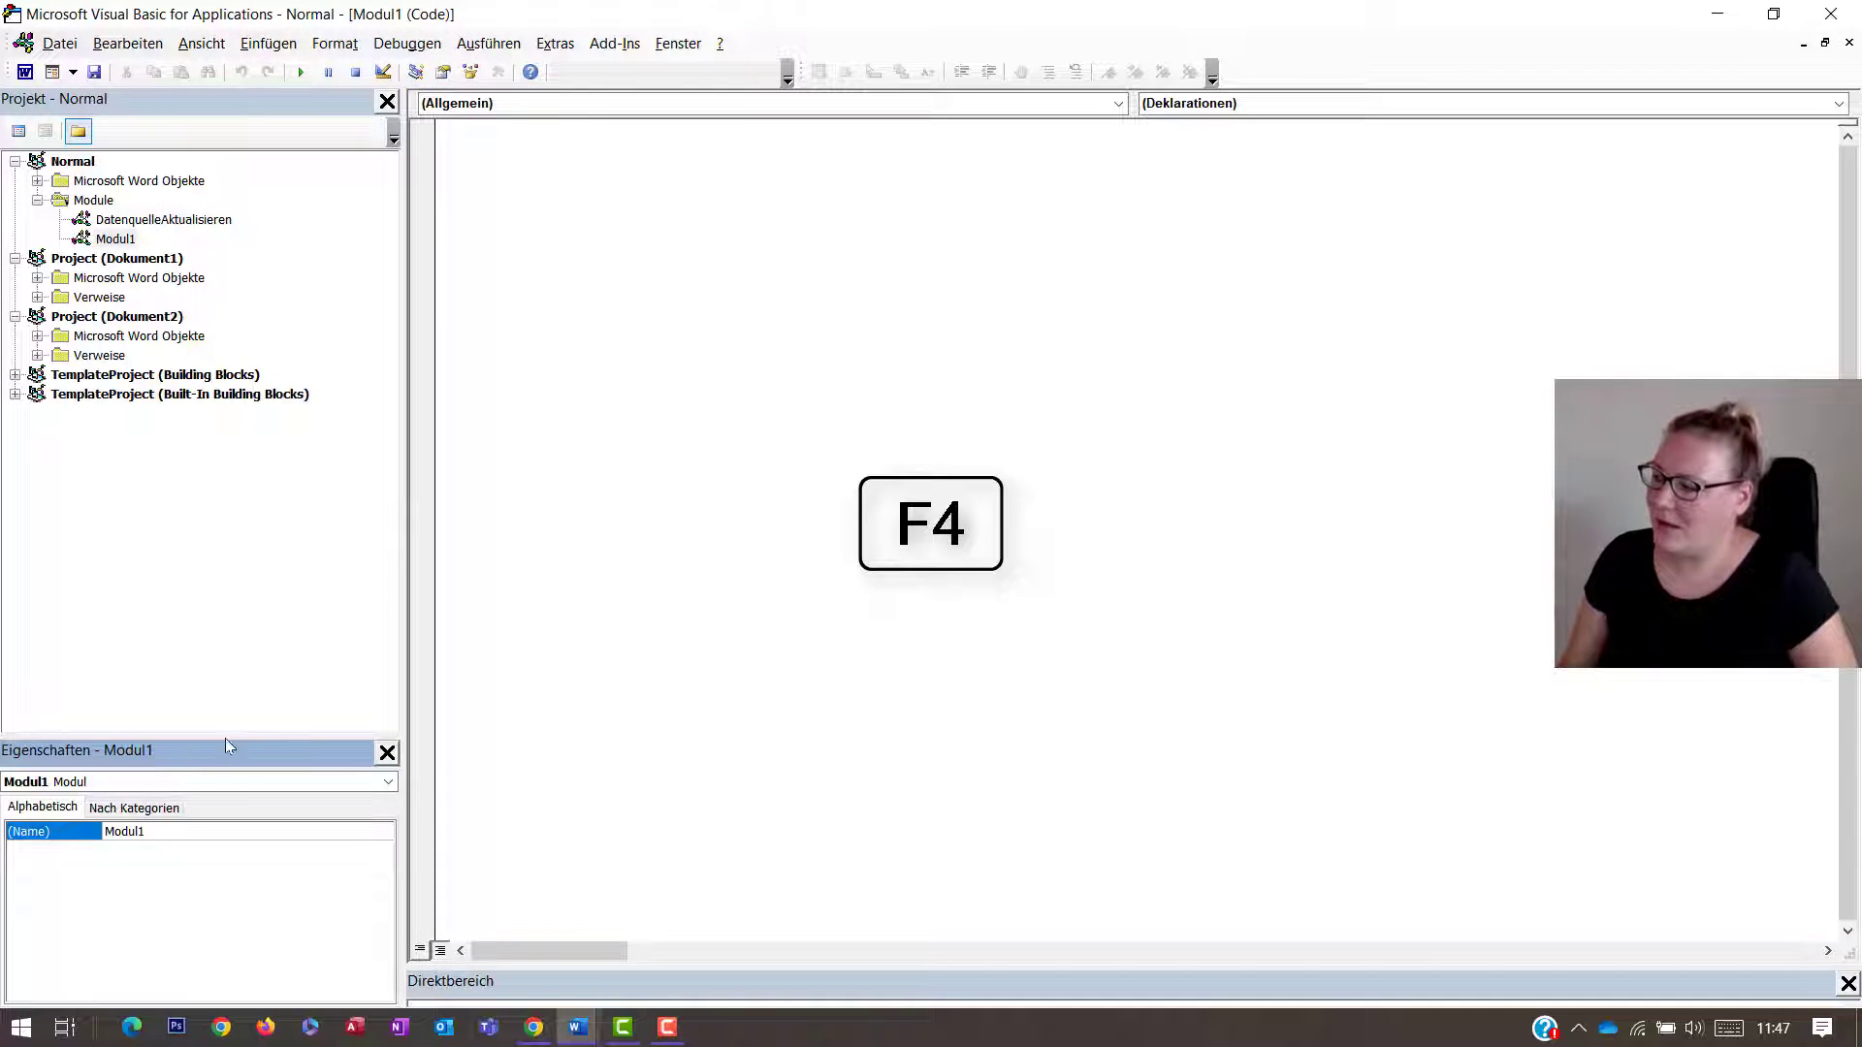
drag(227, 734, 199, 638)
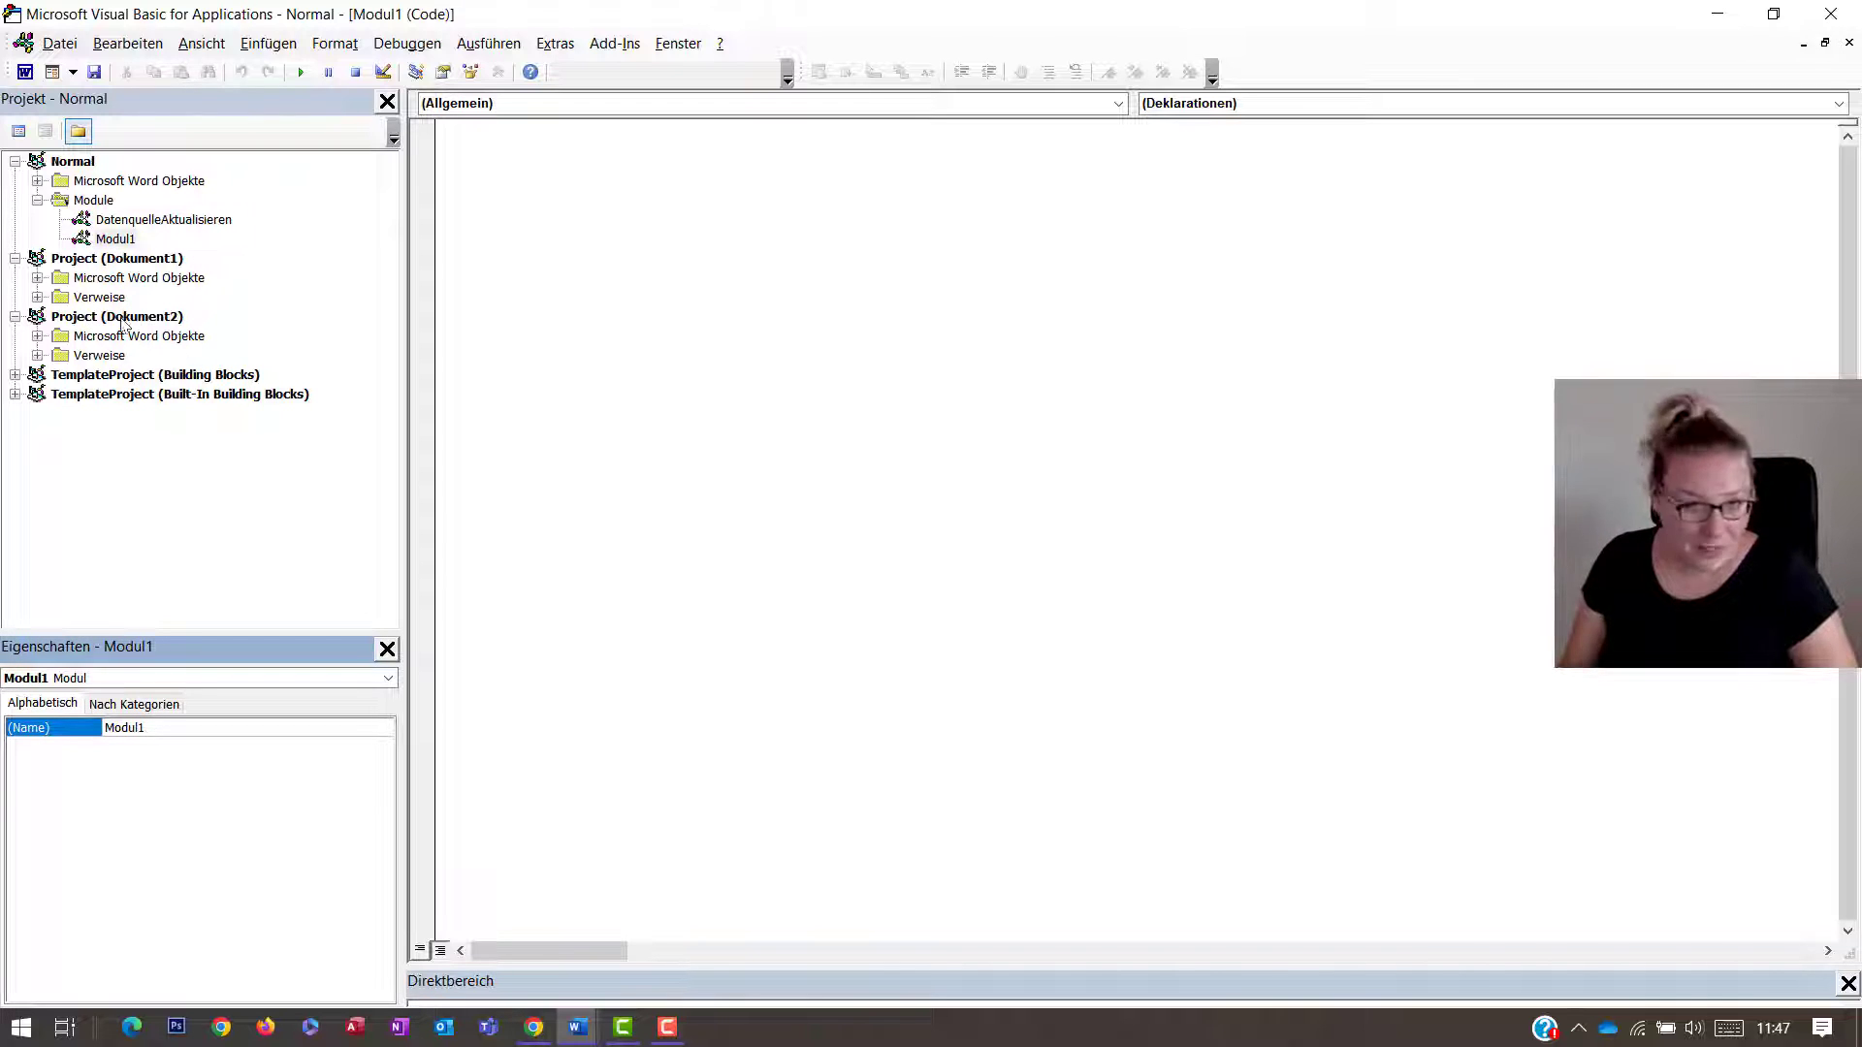
- Rename Modul1 to FeldAktualisierung in the (Name) property
click(123, 221)
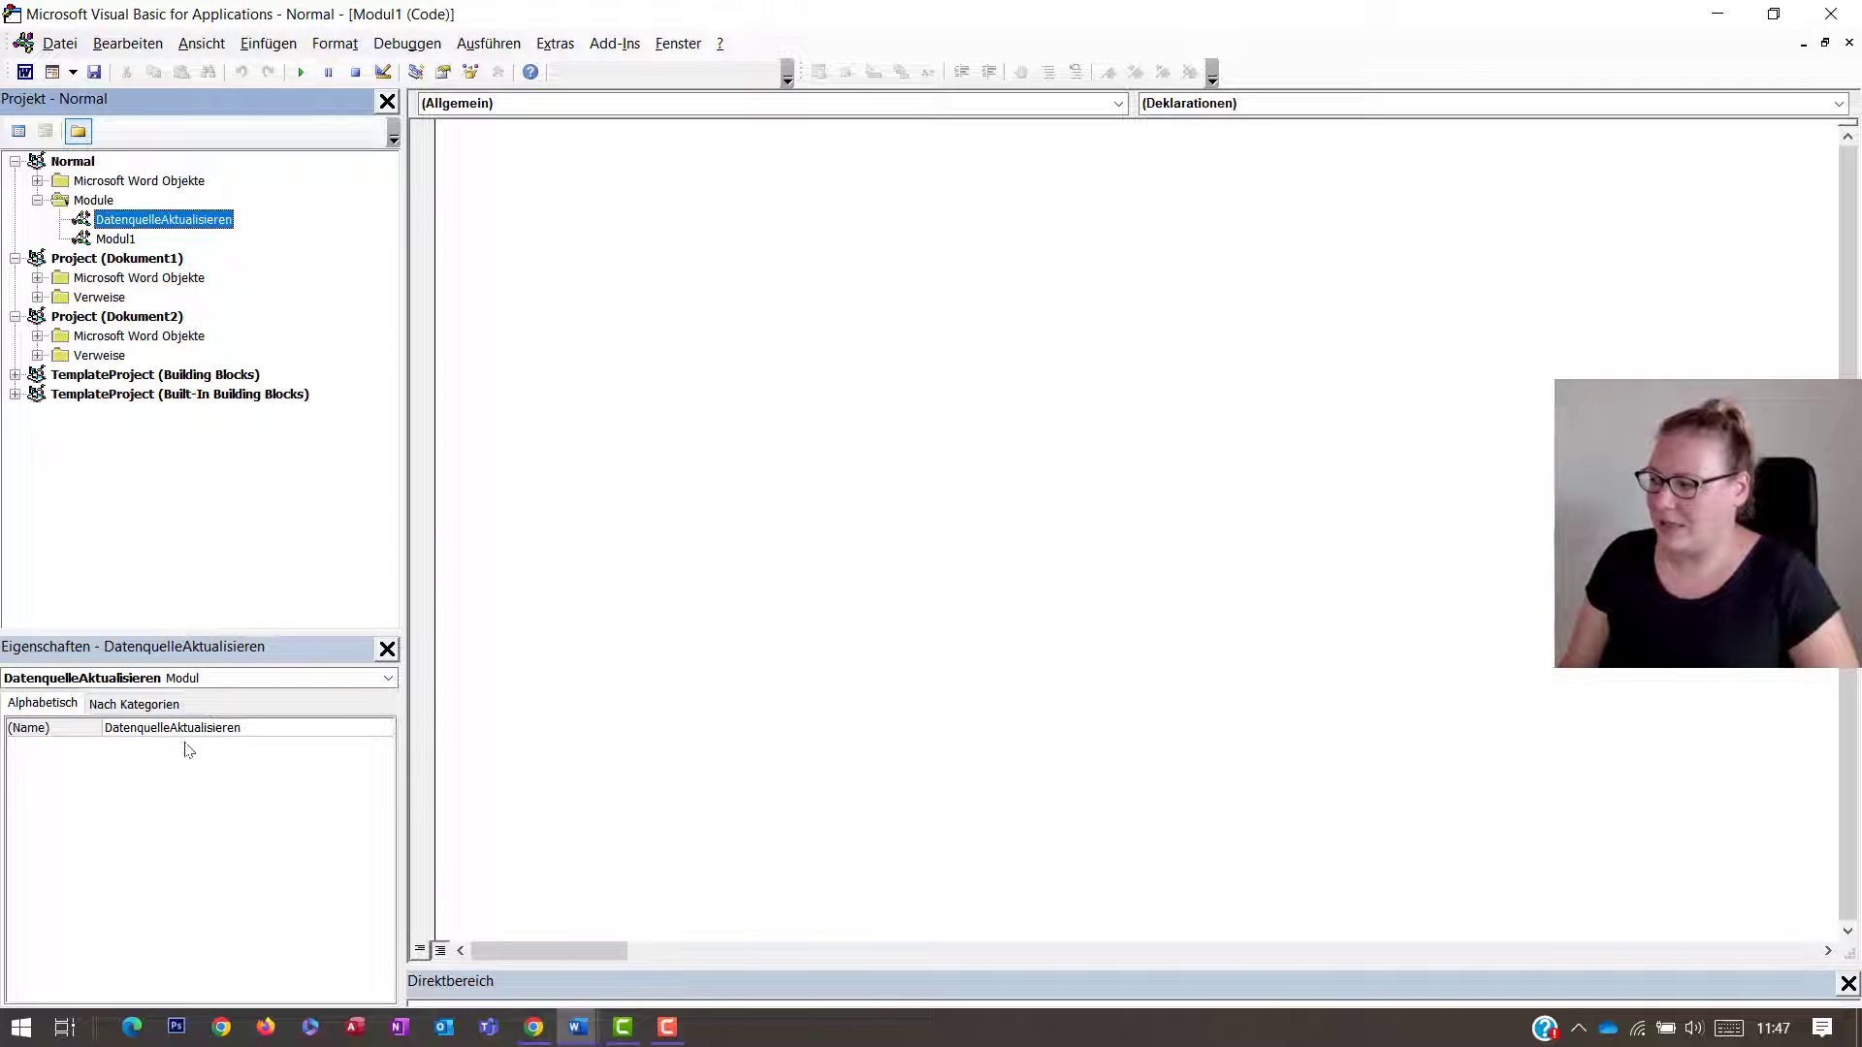
click(124, 241)
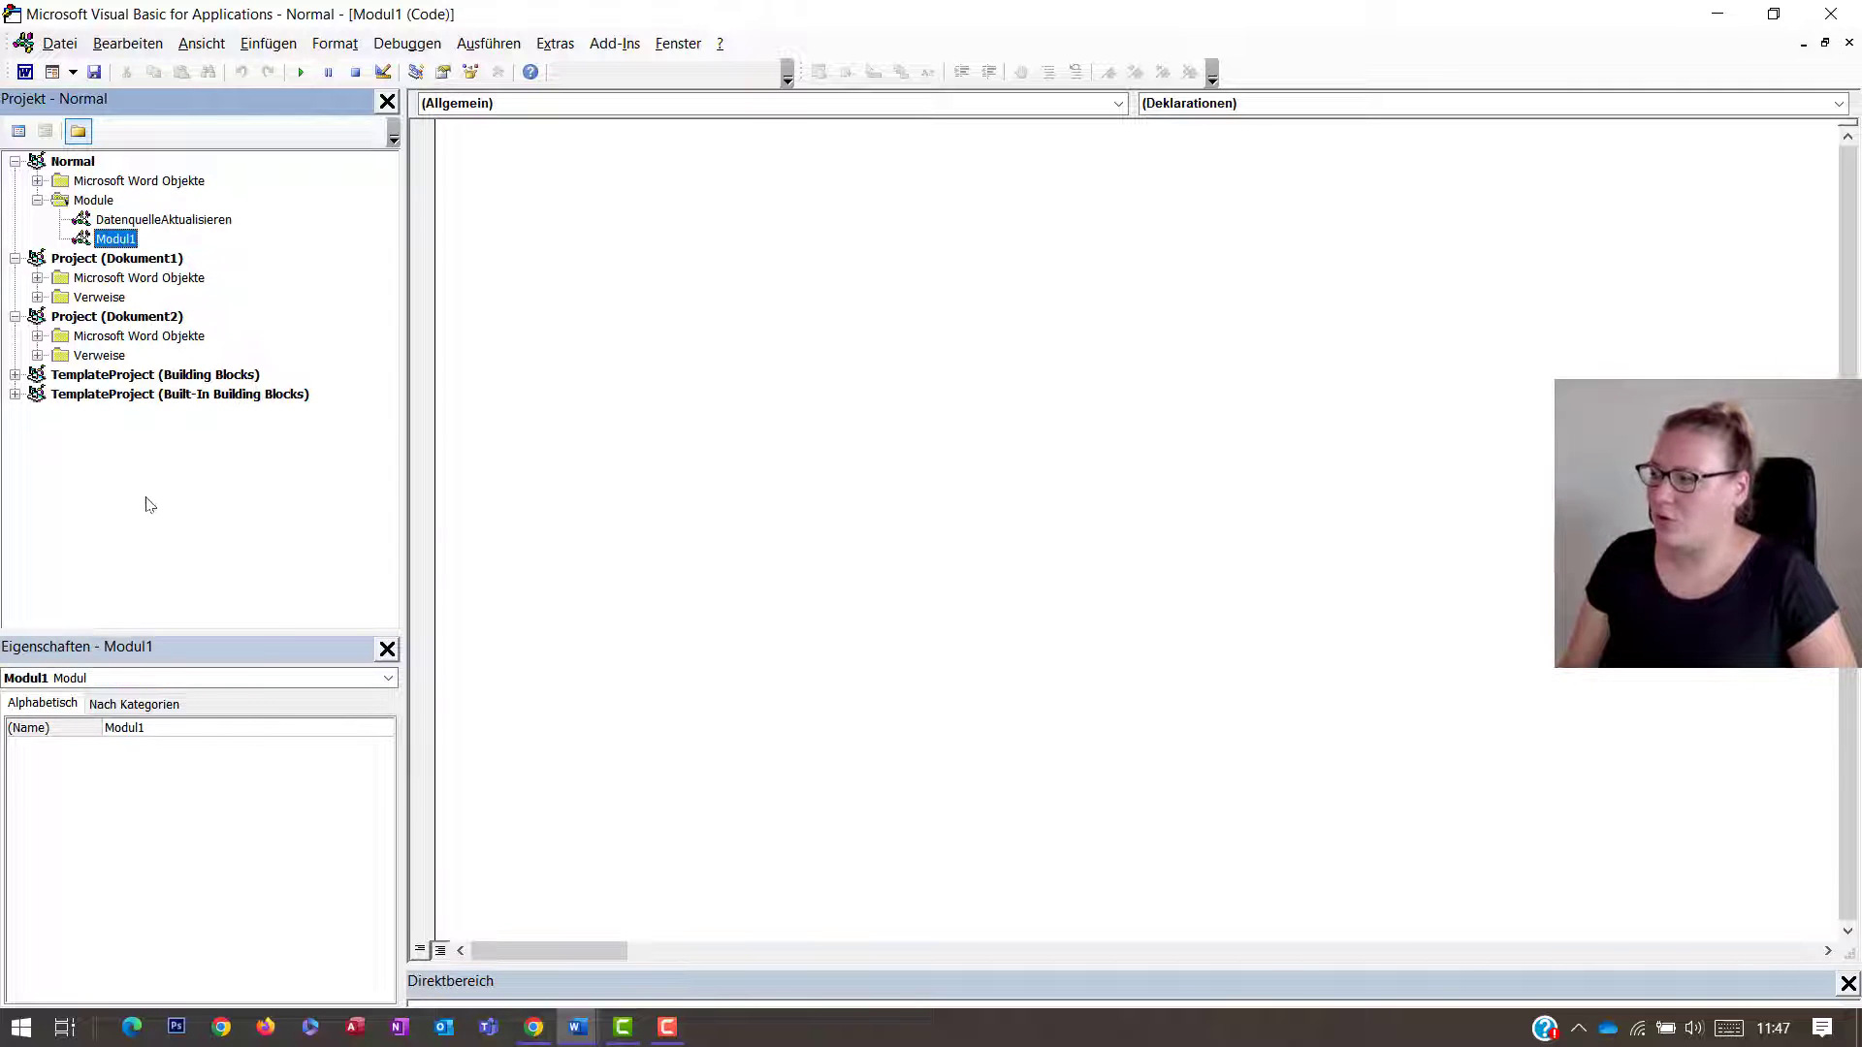
click(107, 727)
double_click(107, 727)
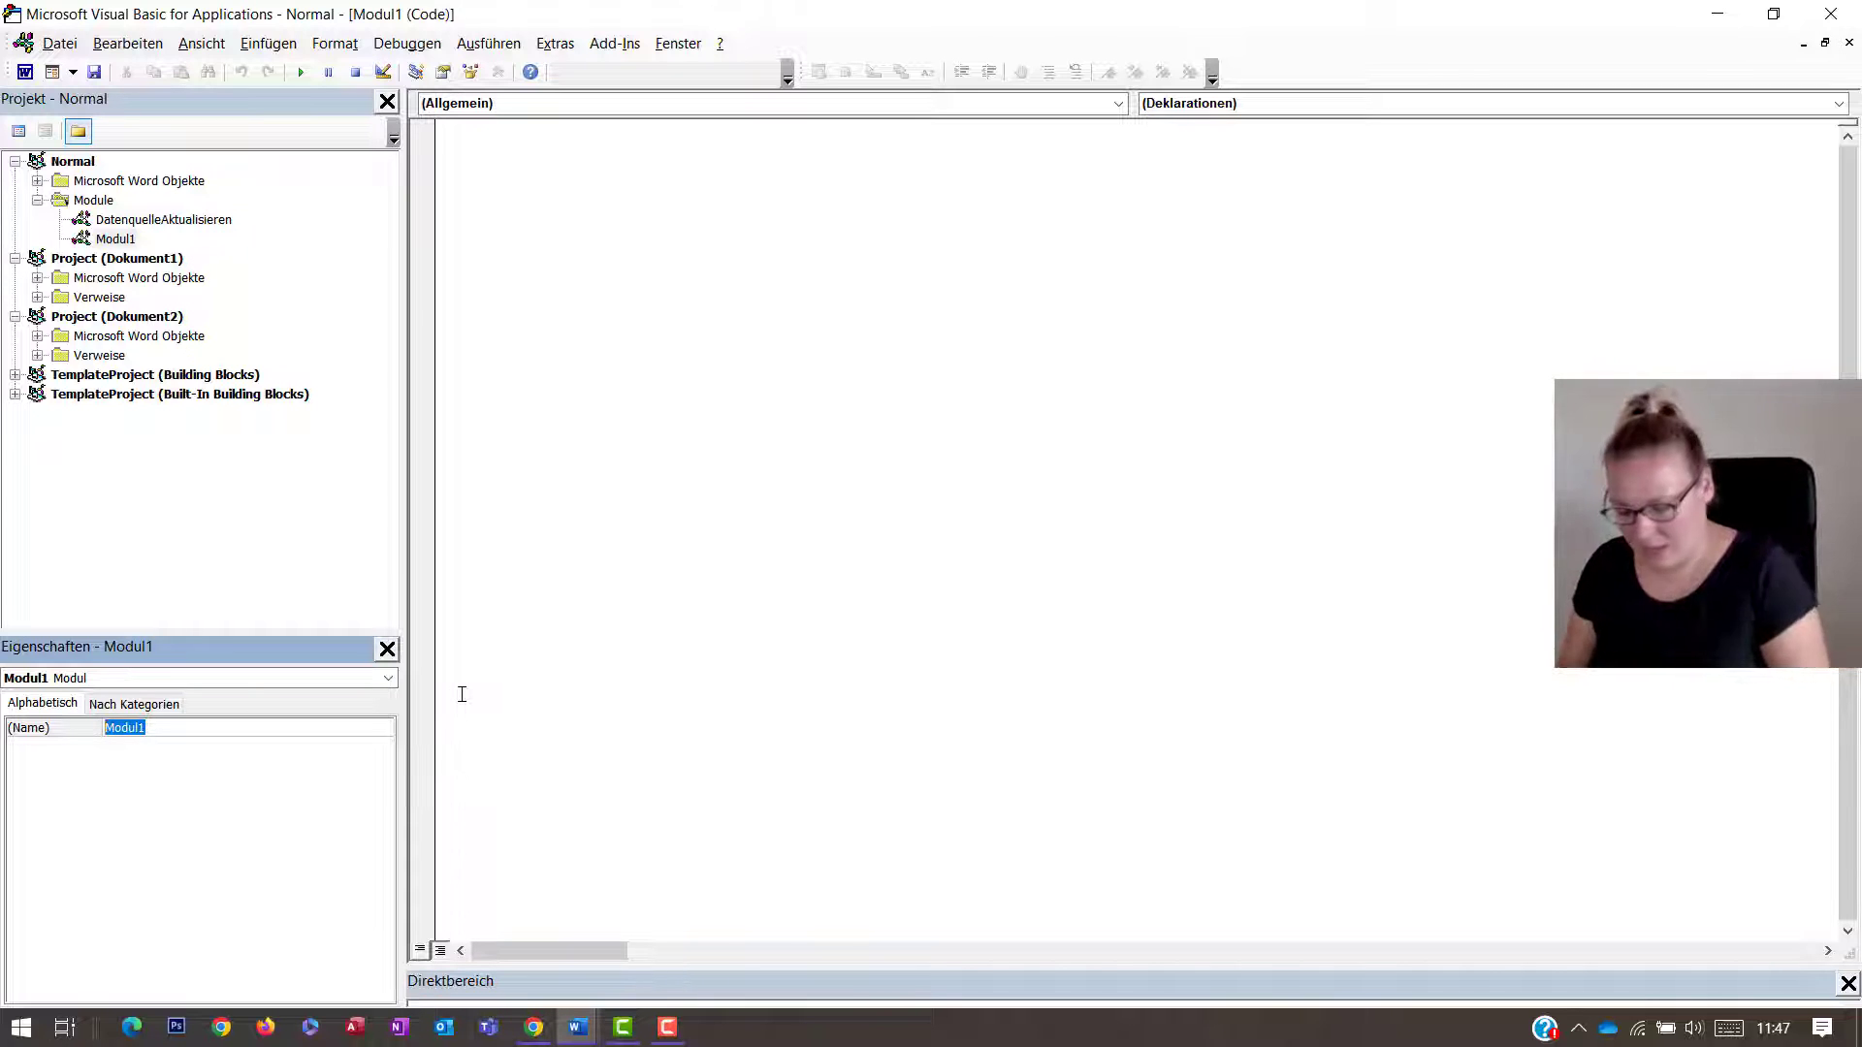
text(Feld)
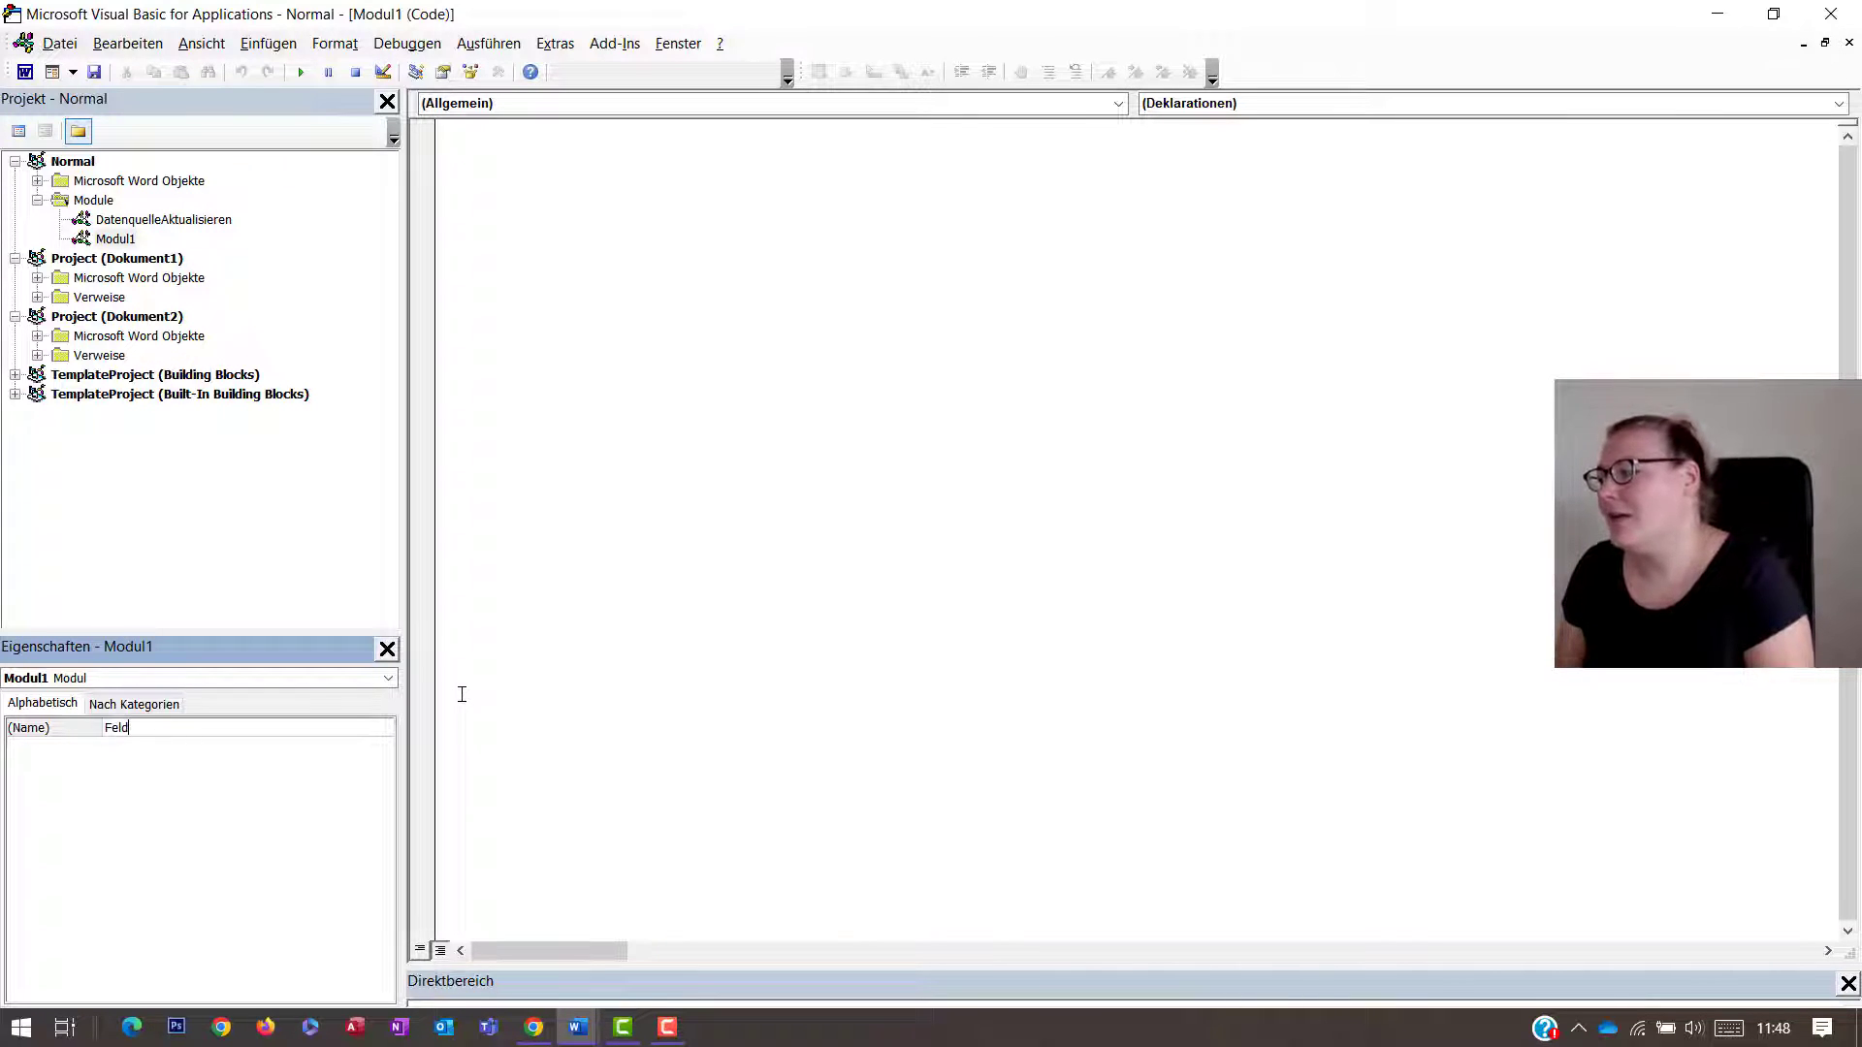
text(Aktualisi)
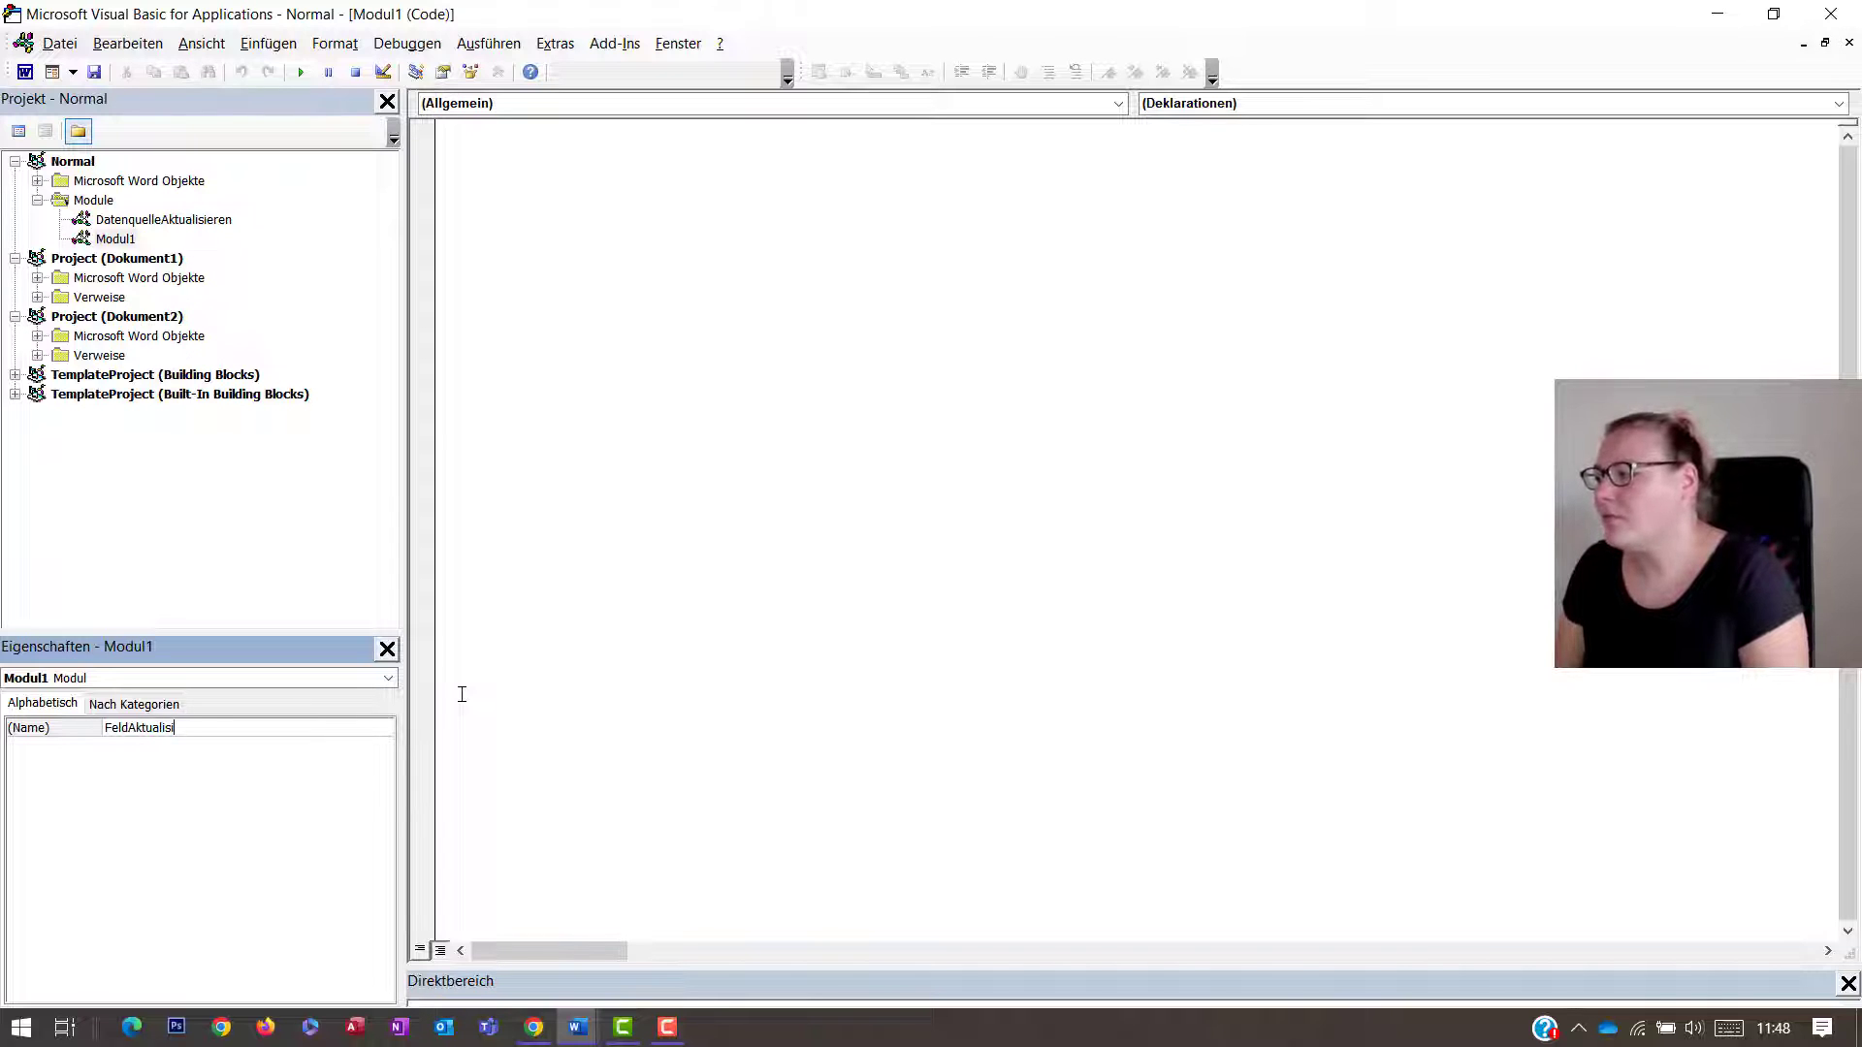
text(erung)
key(Return)
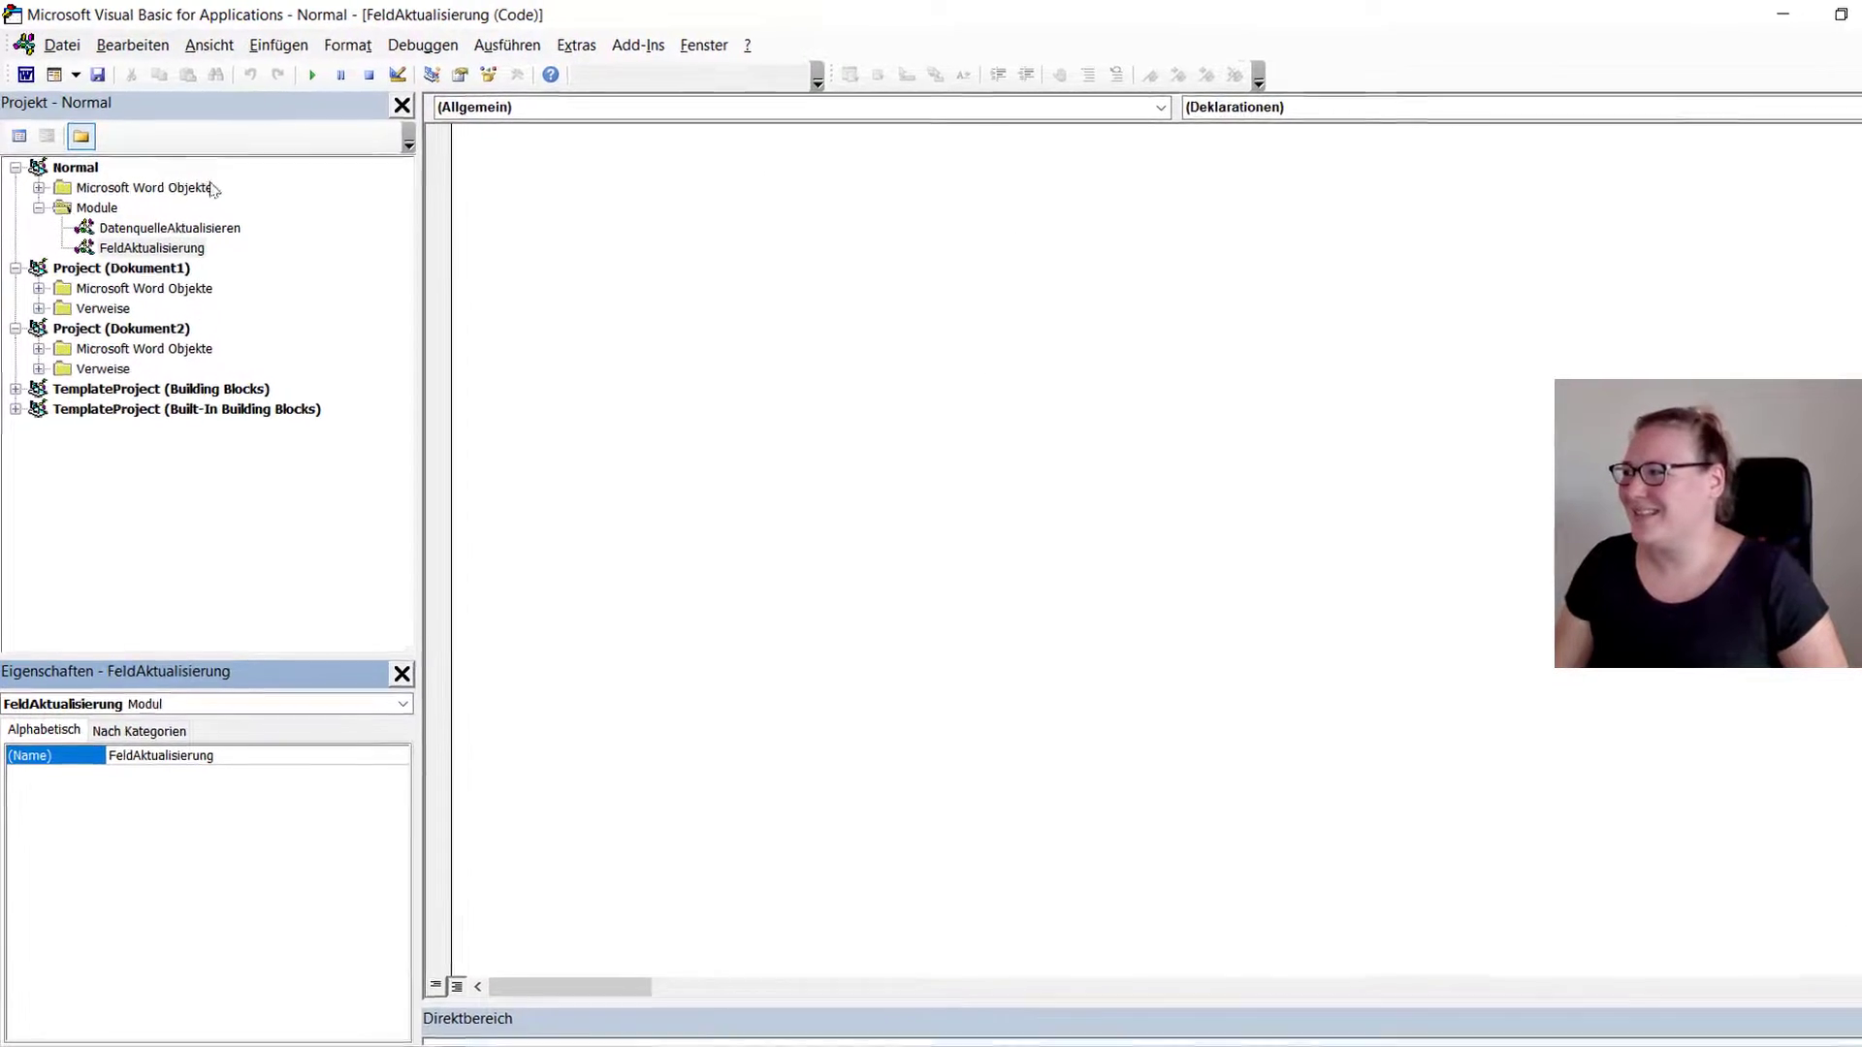
- Write Option Explicit as the first line of the module
click(578, 147)
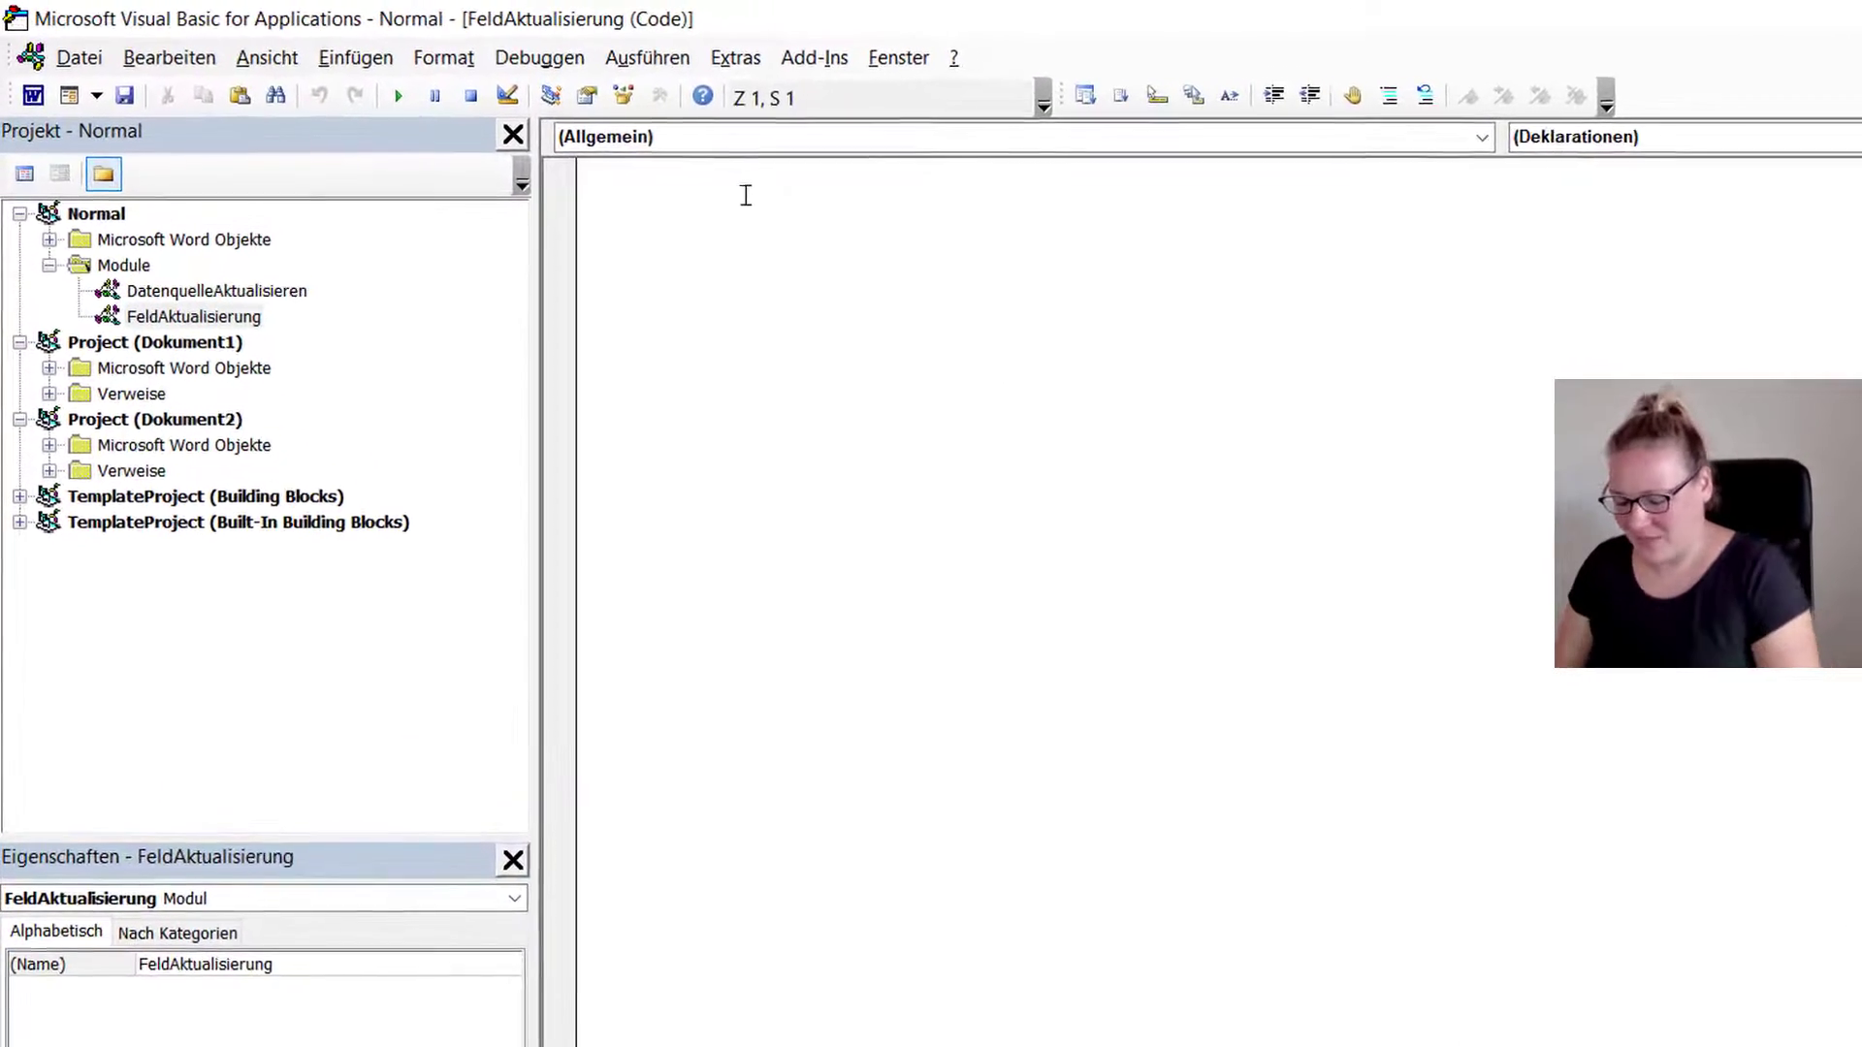
text(Option )
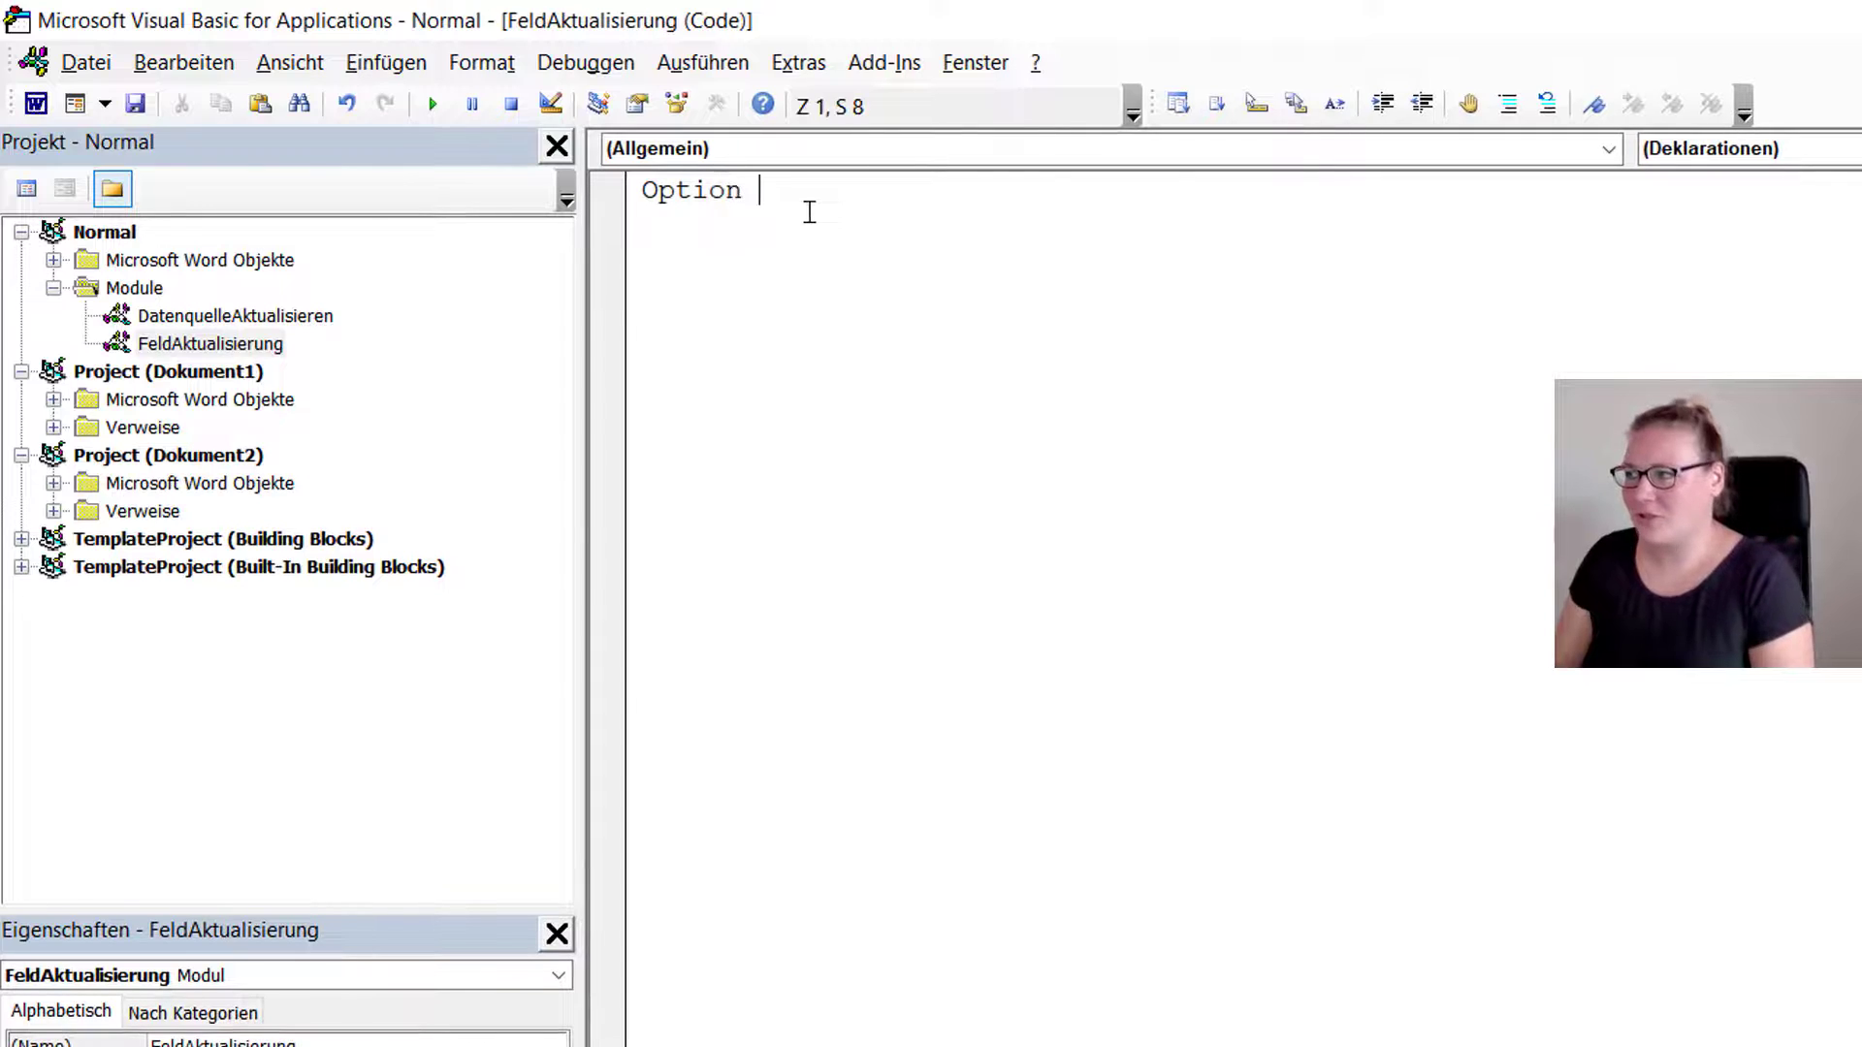
text(Explicit)
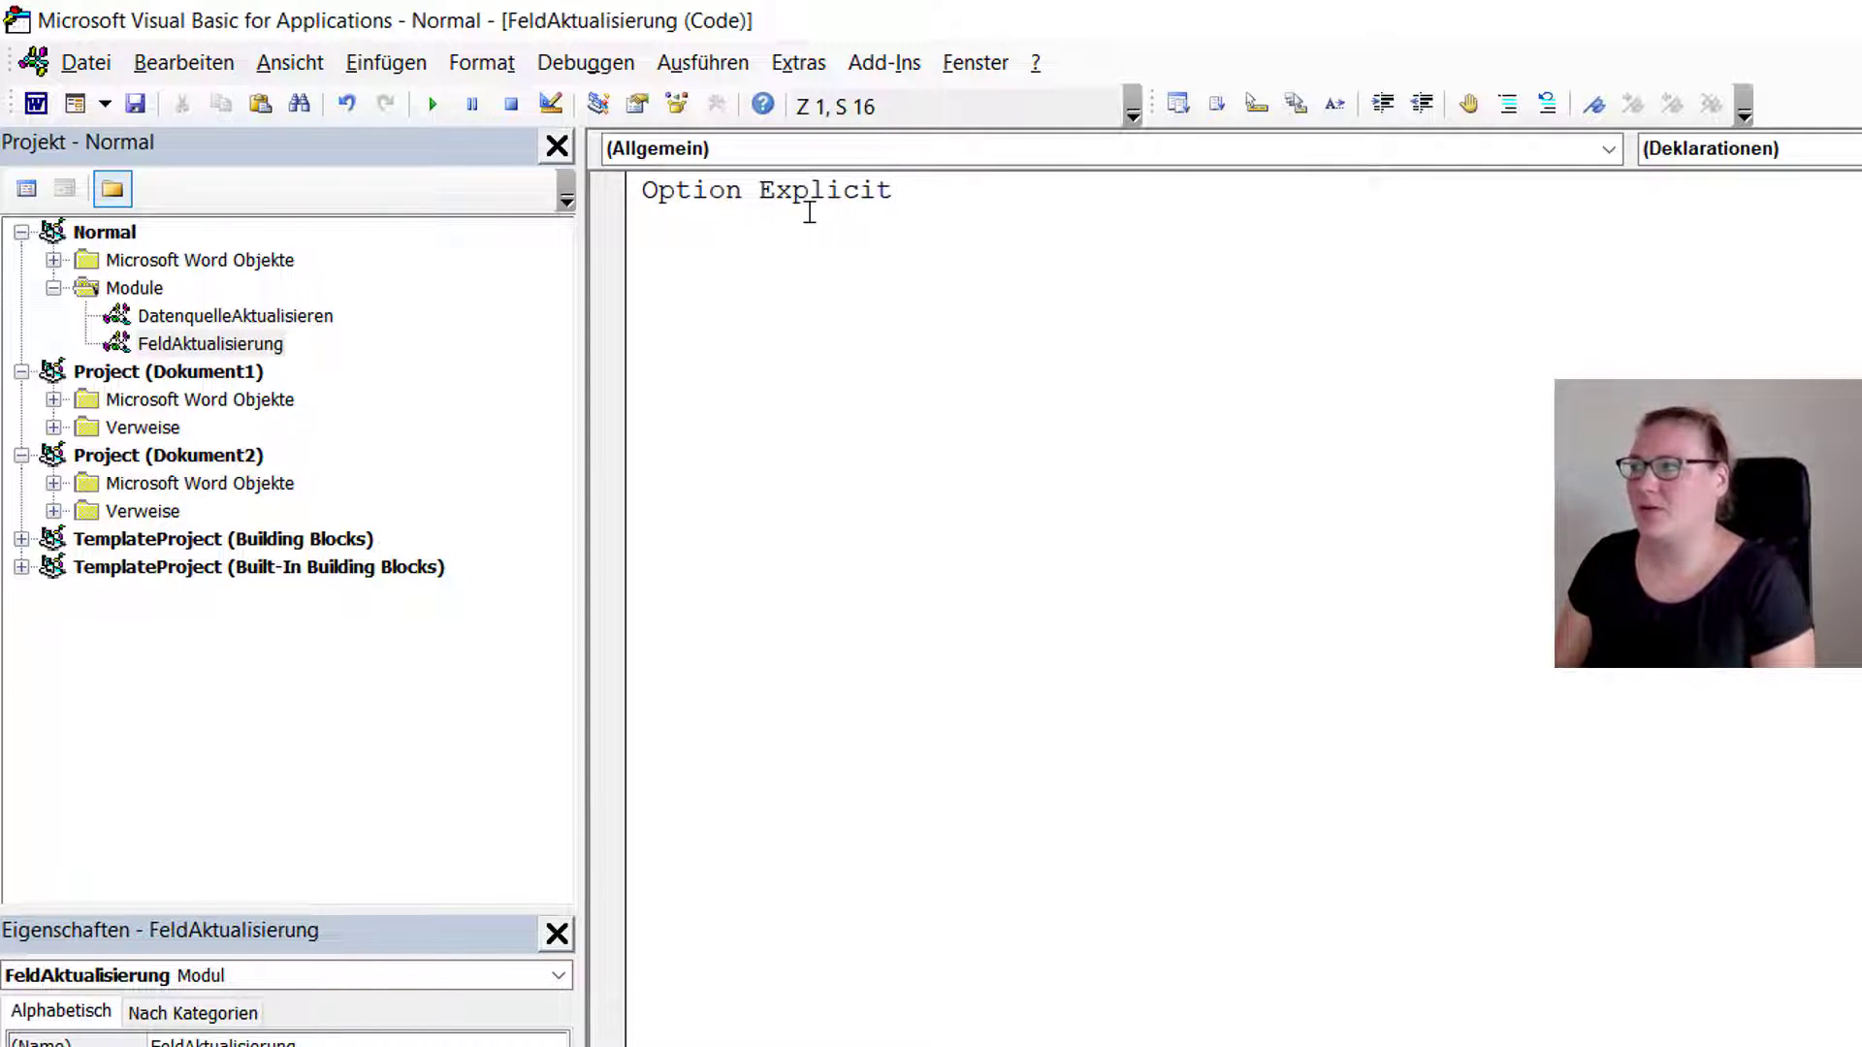
key(Return)
key(Return)
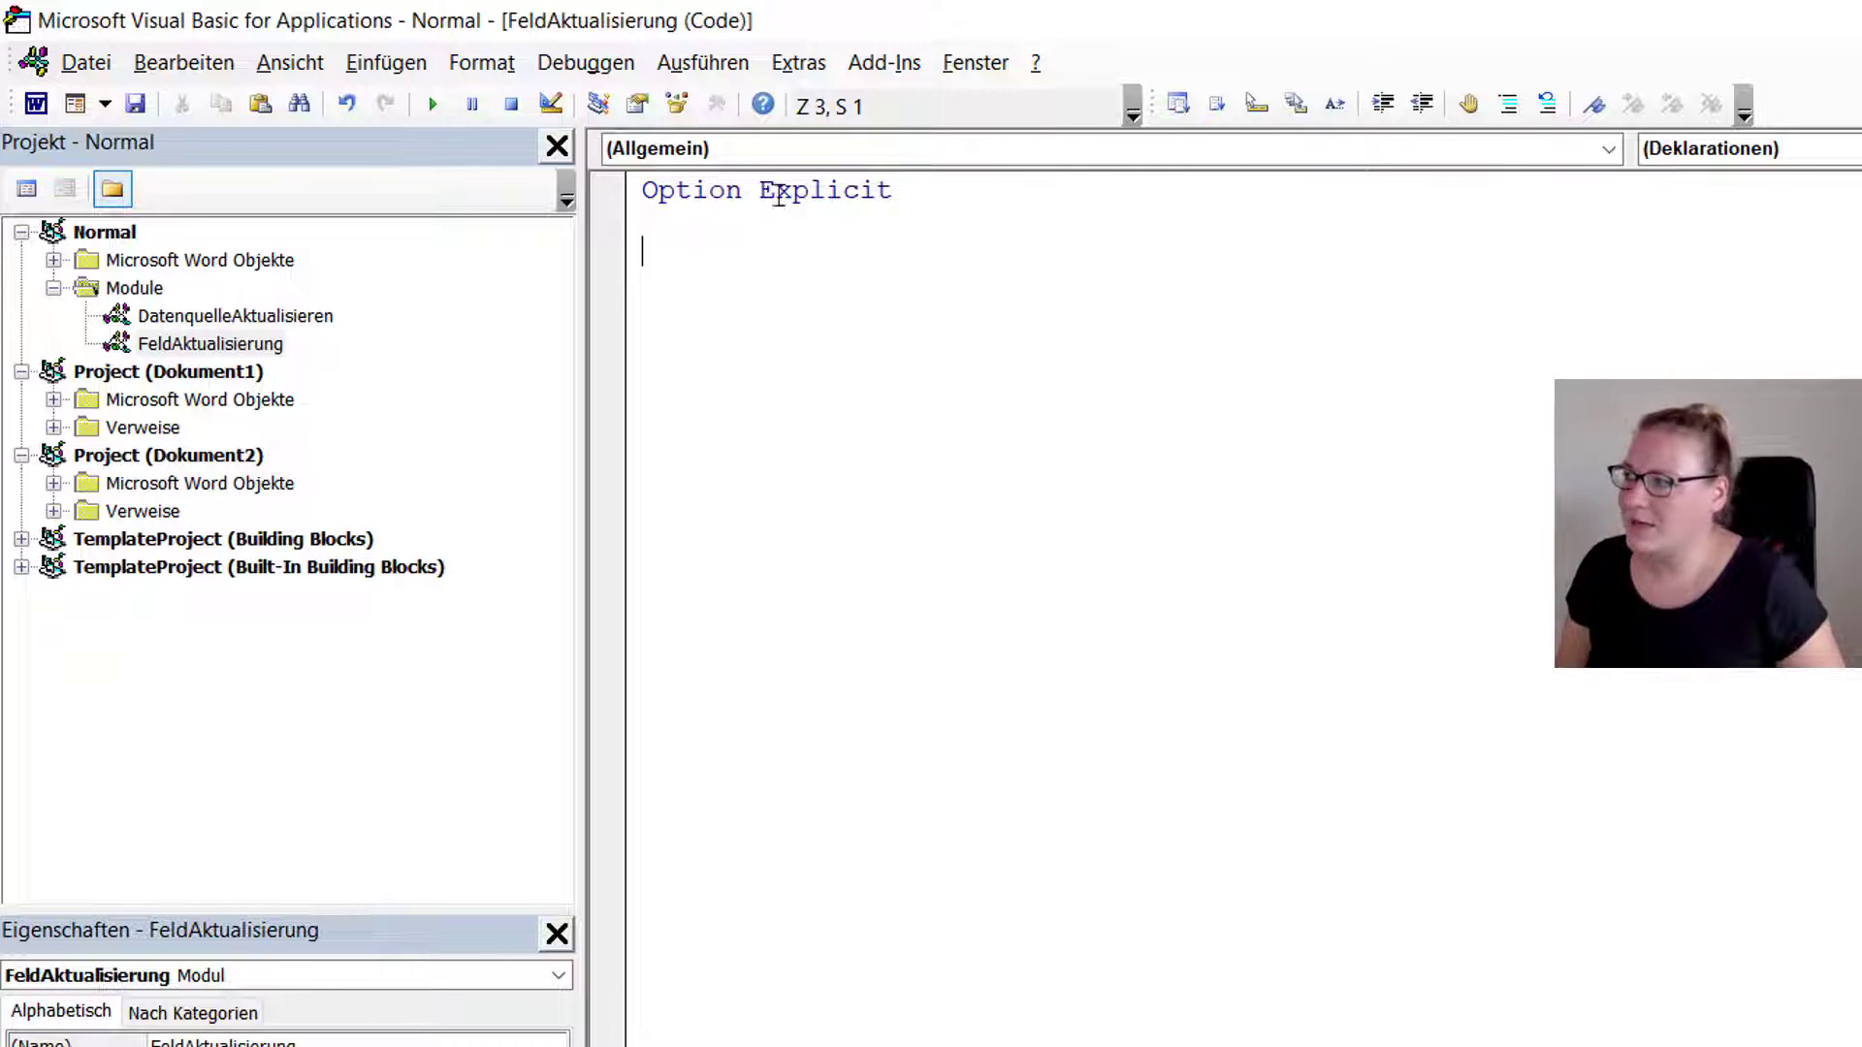
click(395, 76)
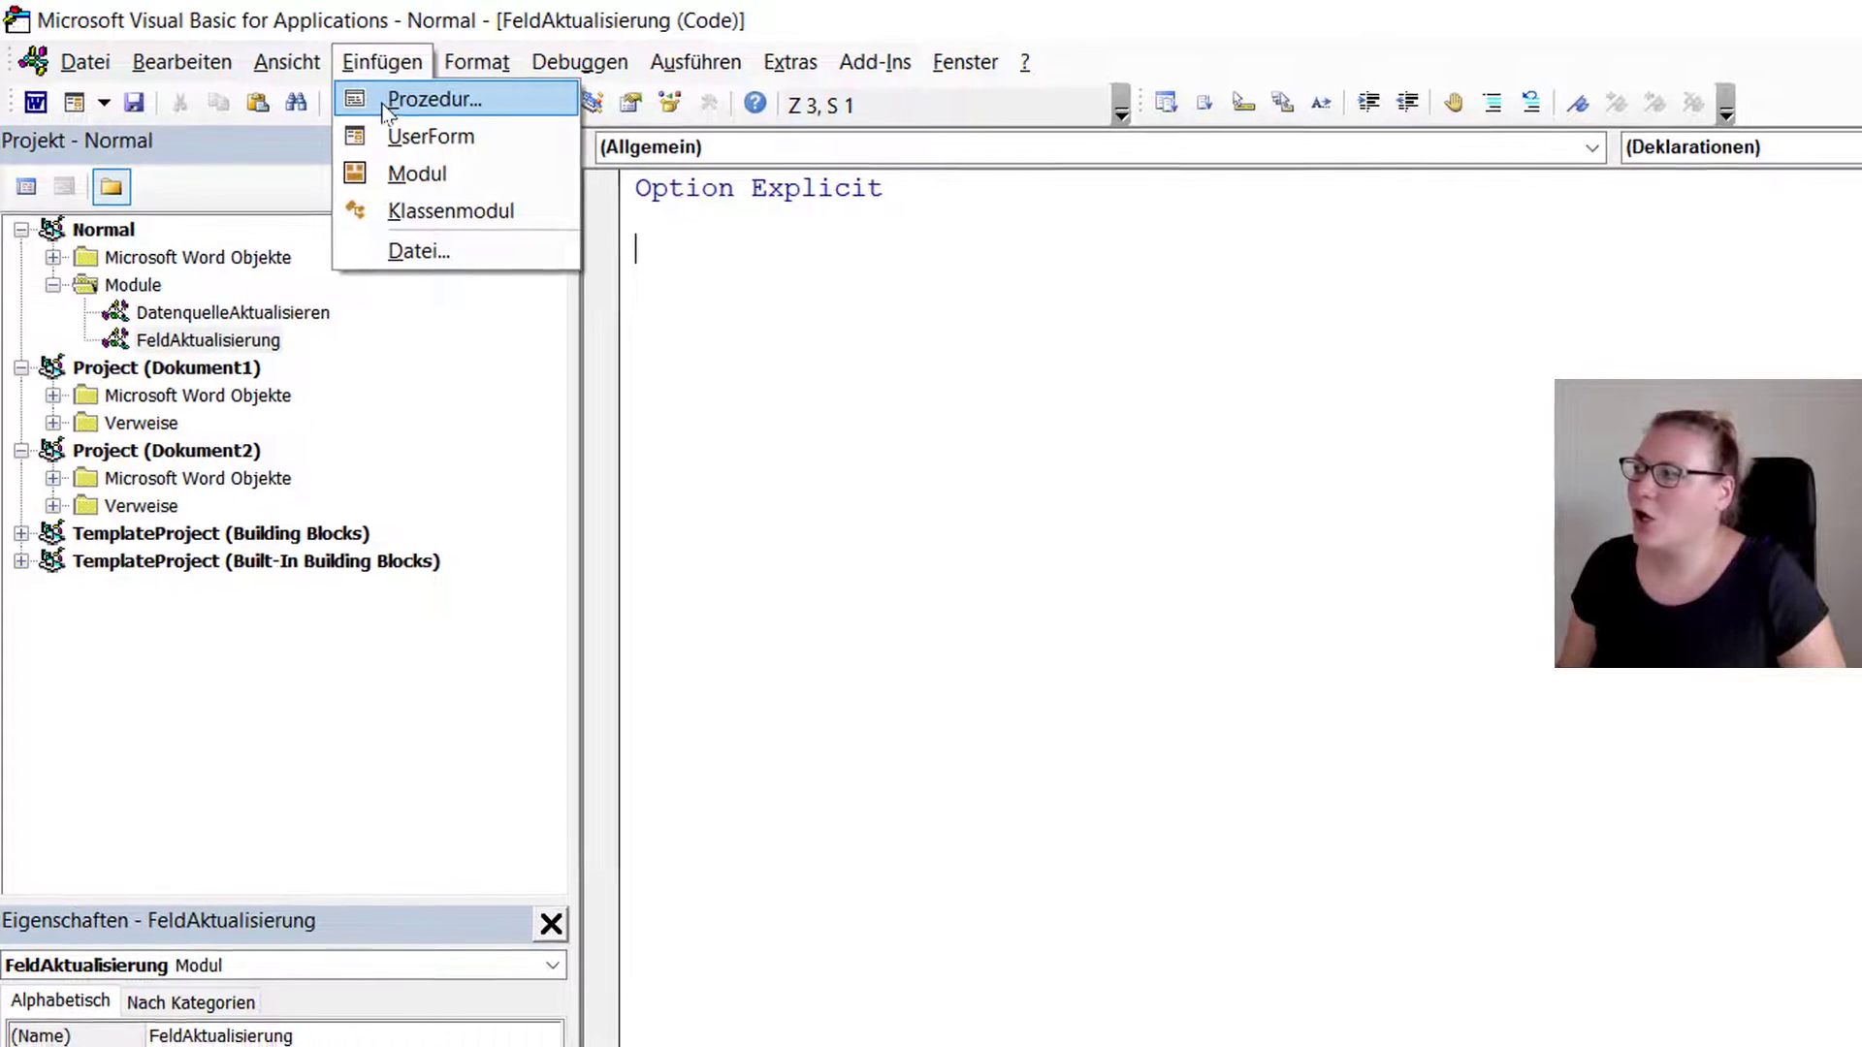
- Create a public Sub procedure named FeldAktualisierung through the Insert Procedure dialog
click(389, 103)
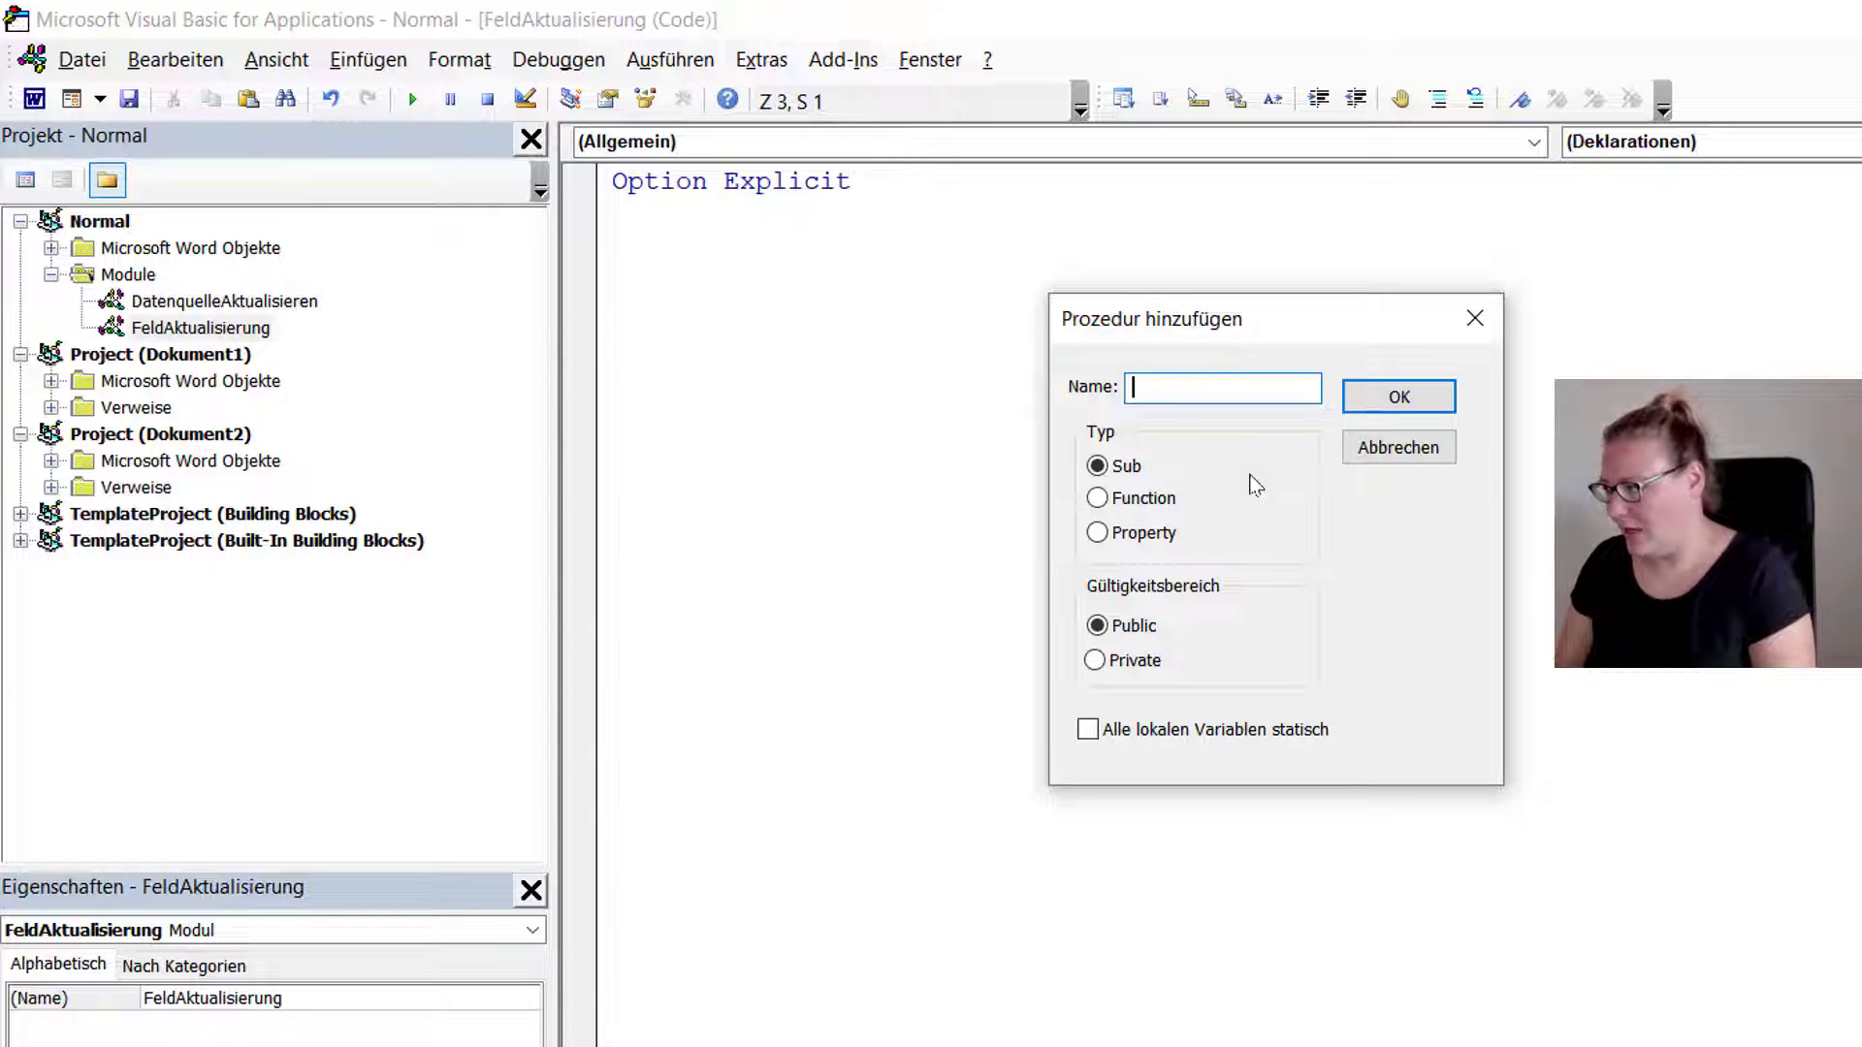
text(Feld)
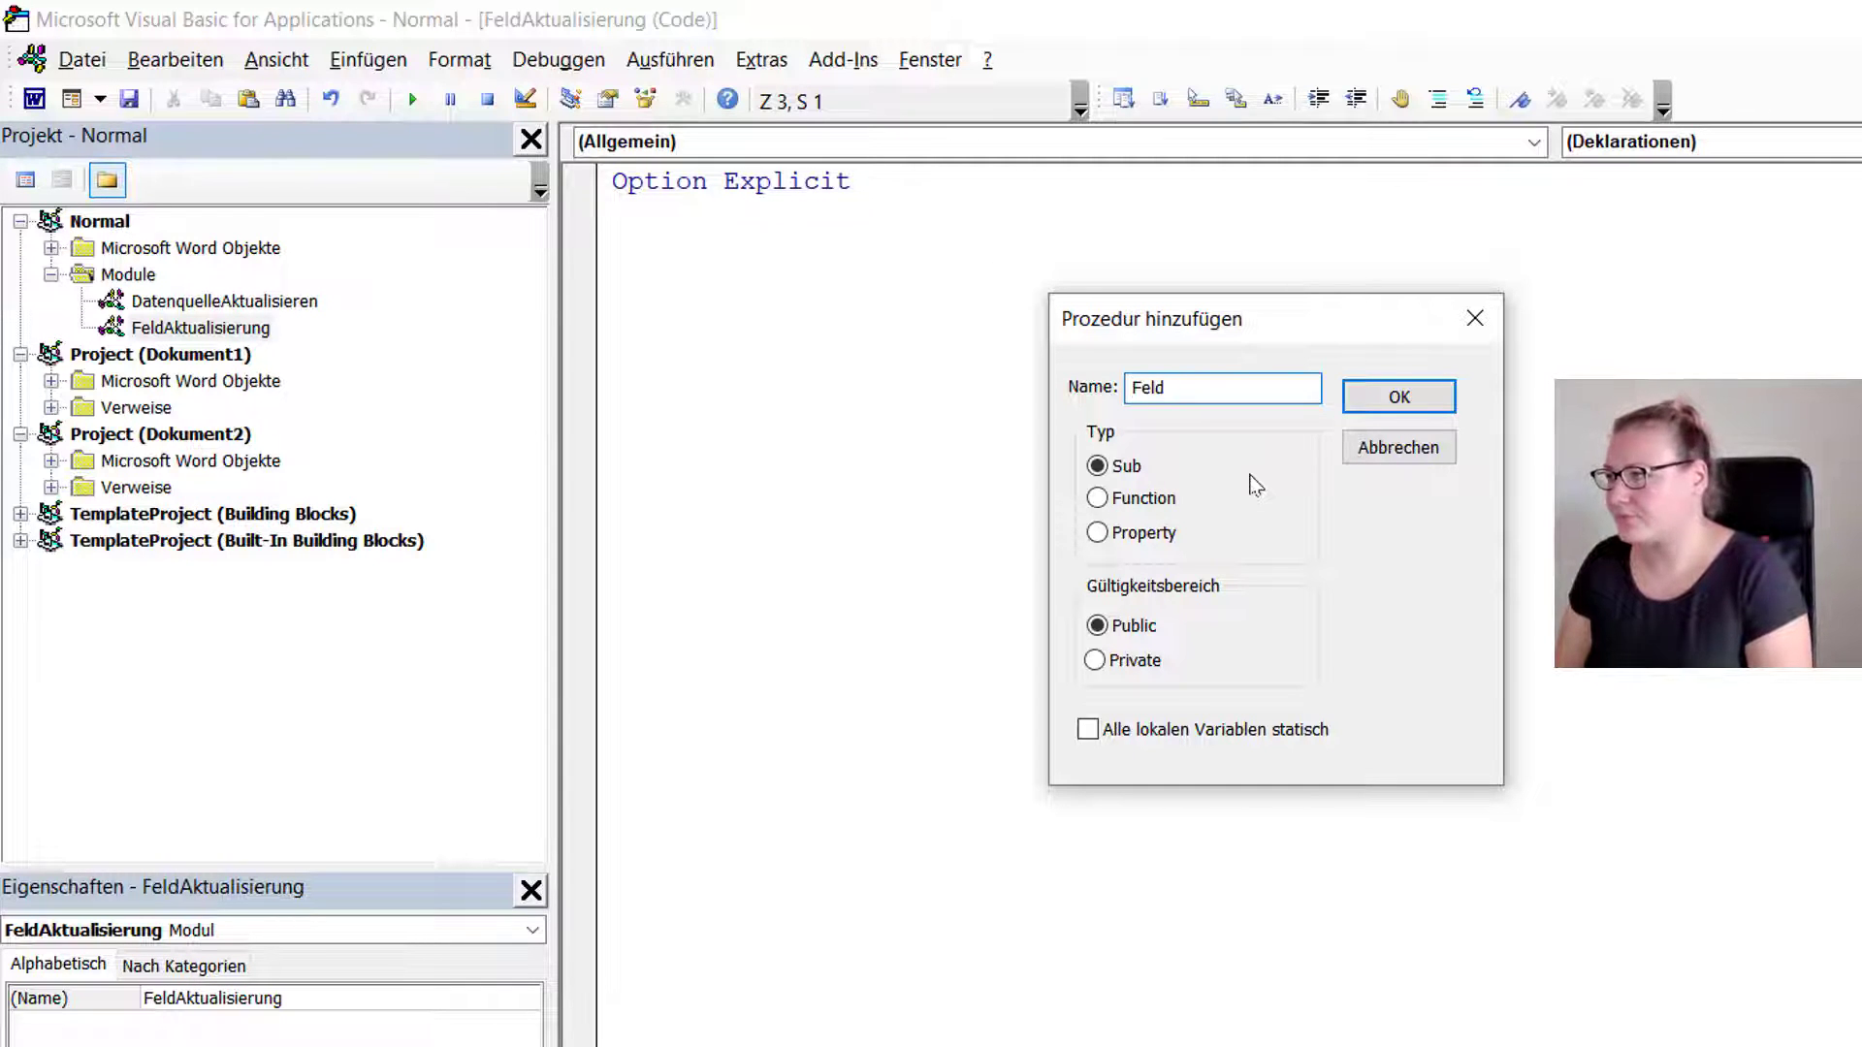
text(Aktualisierung)
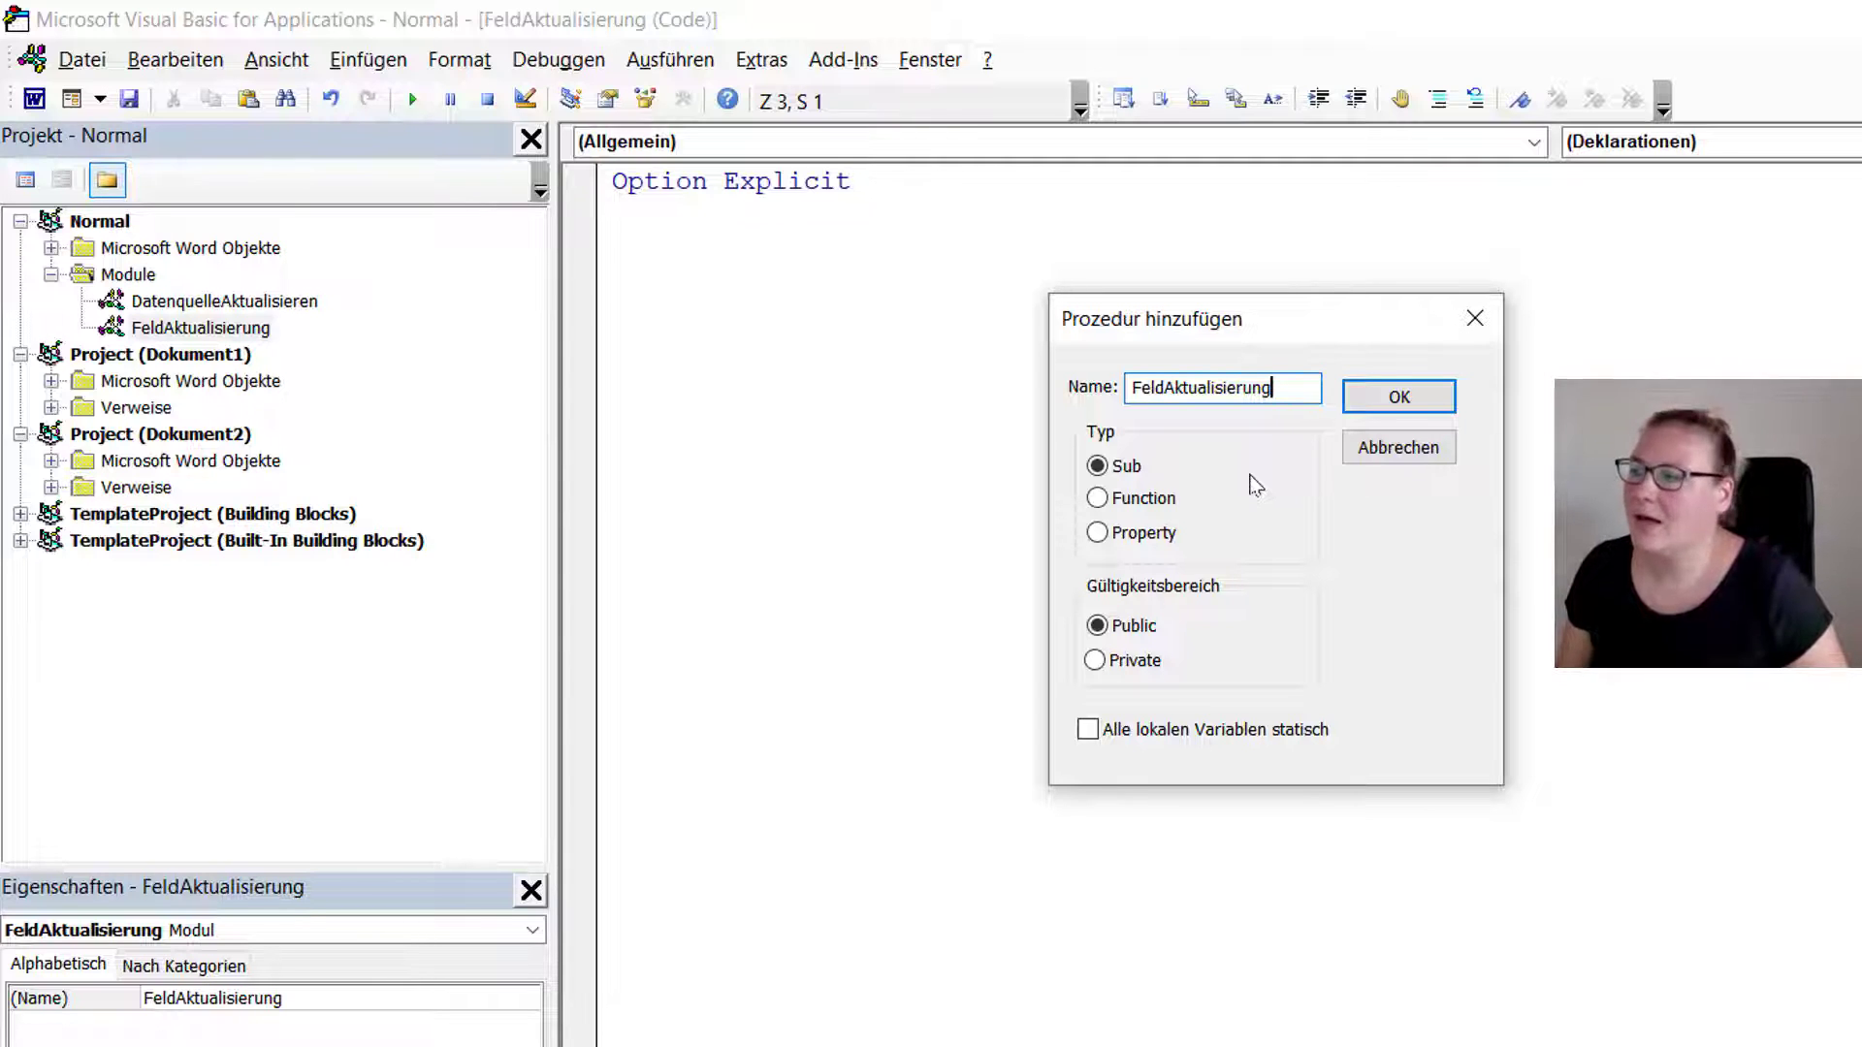
click(1166, 388)
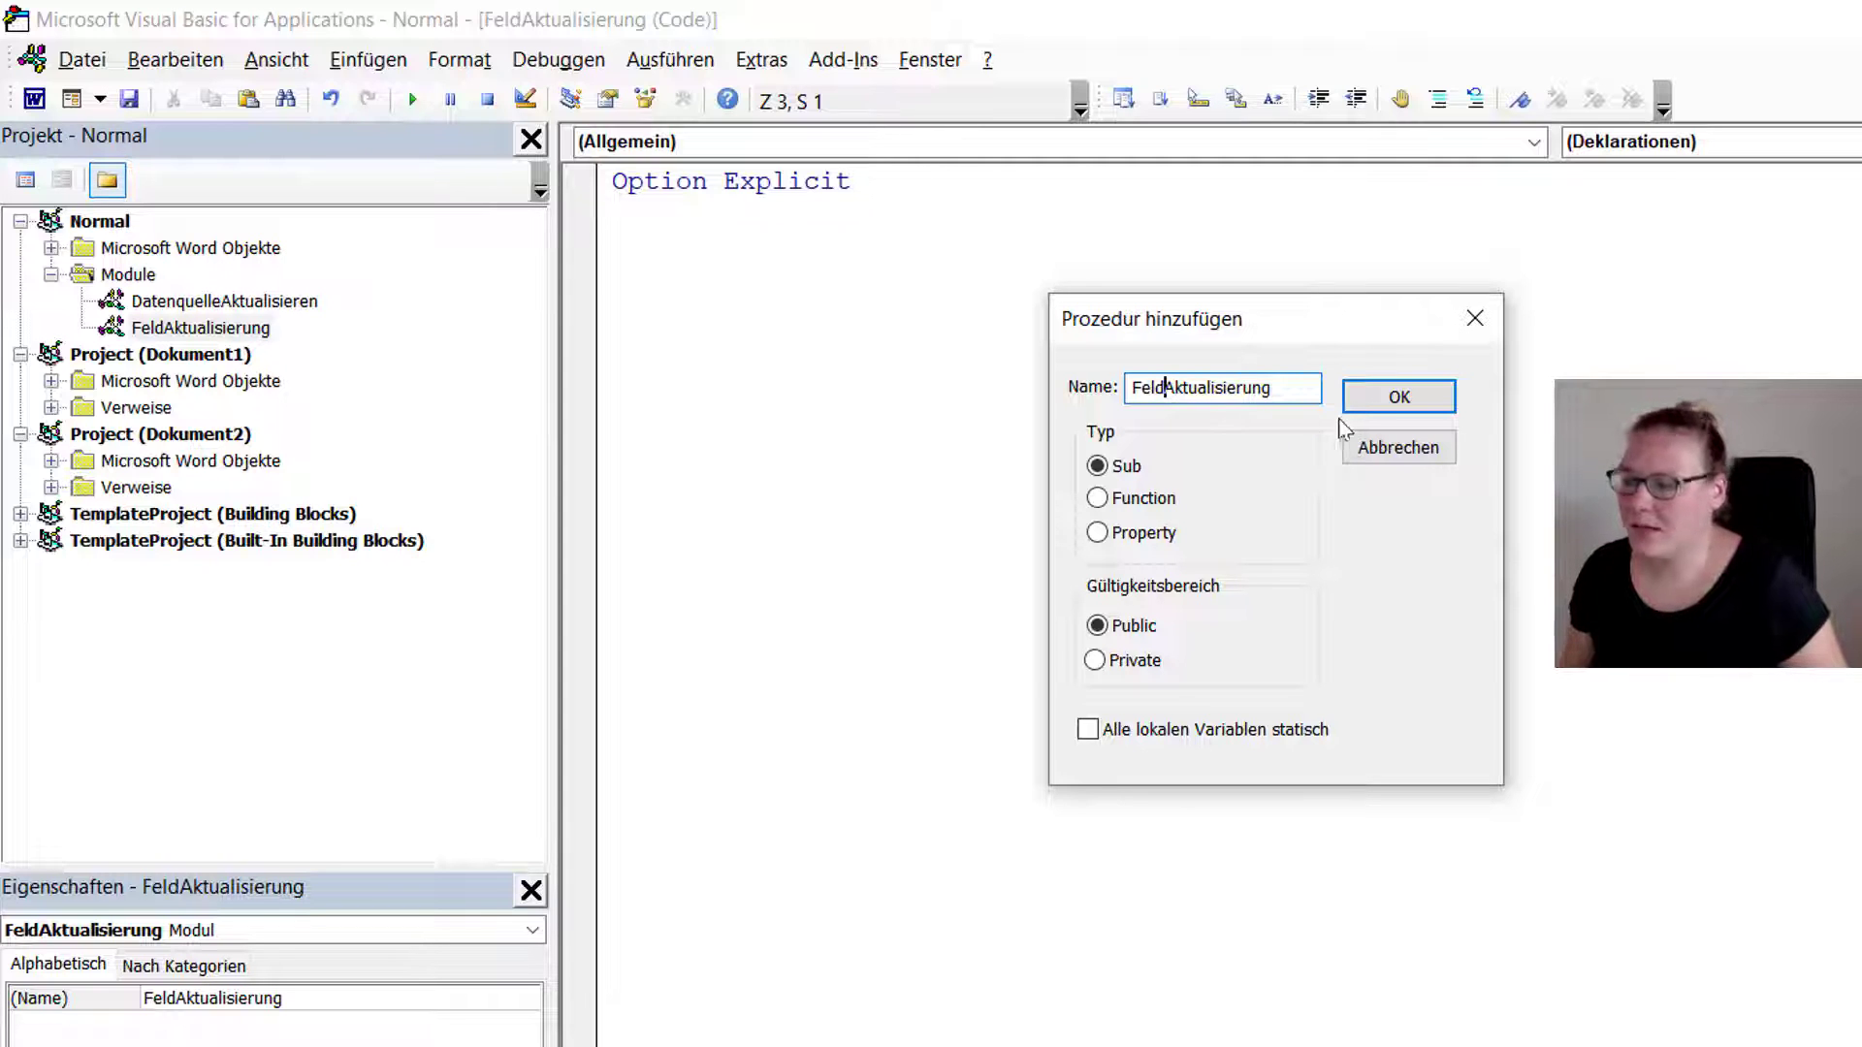
text(_)
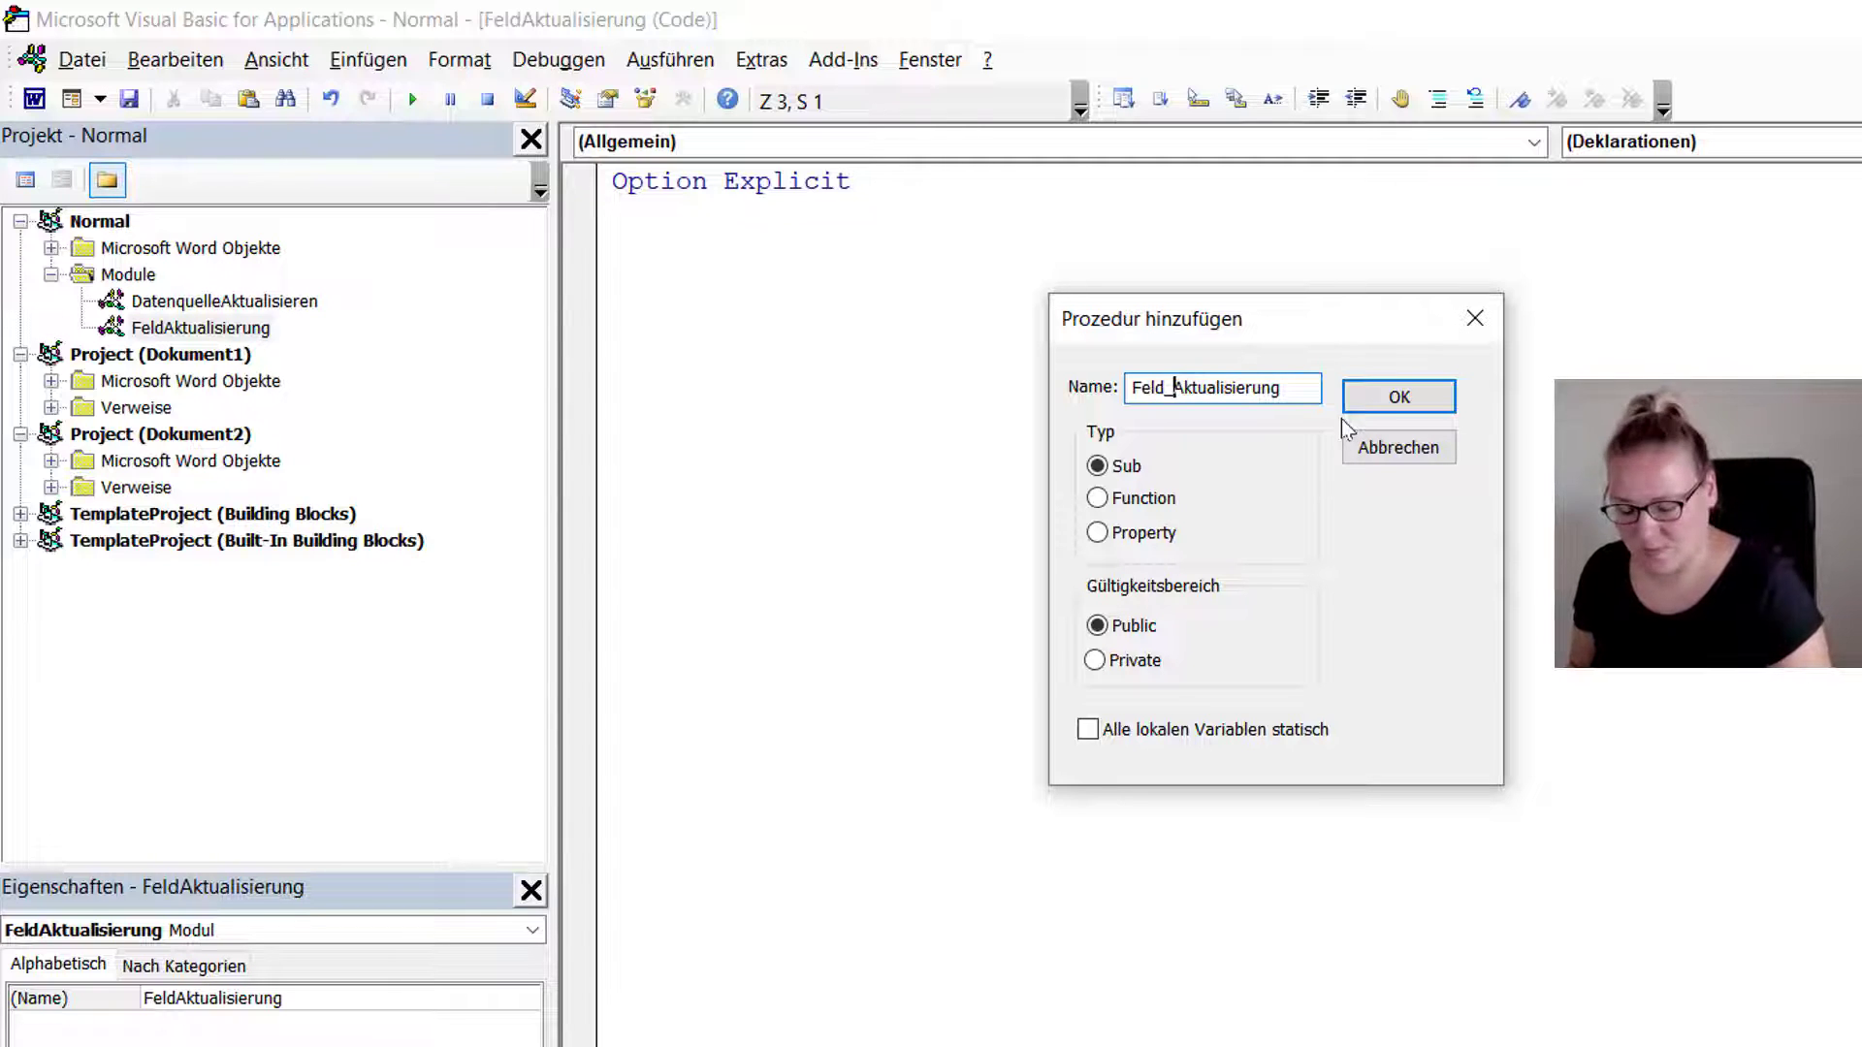
key(BackSpace)
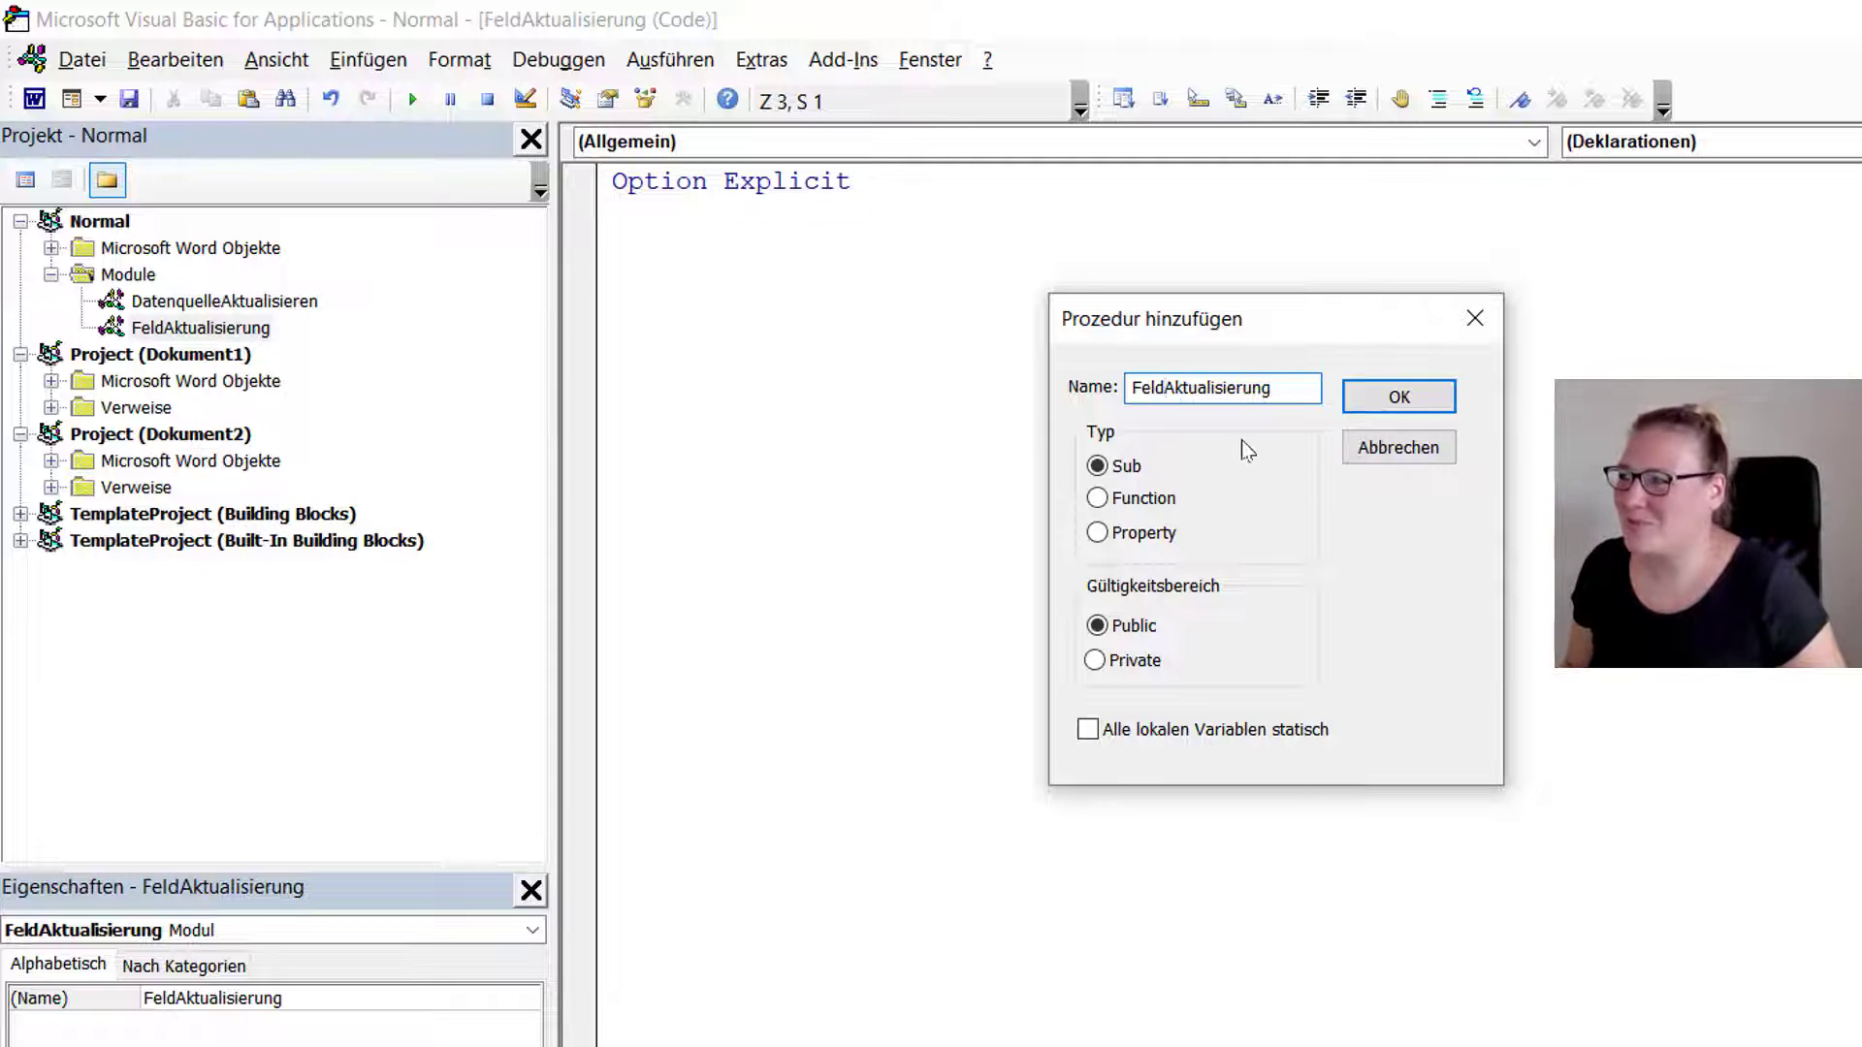
click(1387, 400)
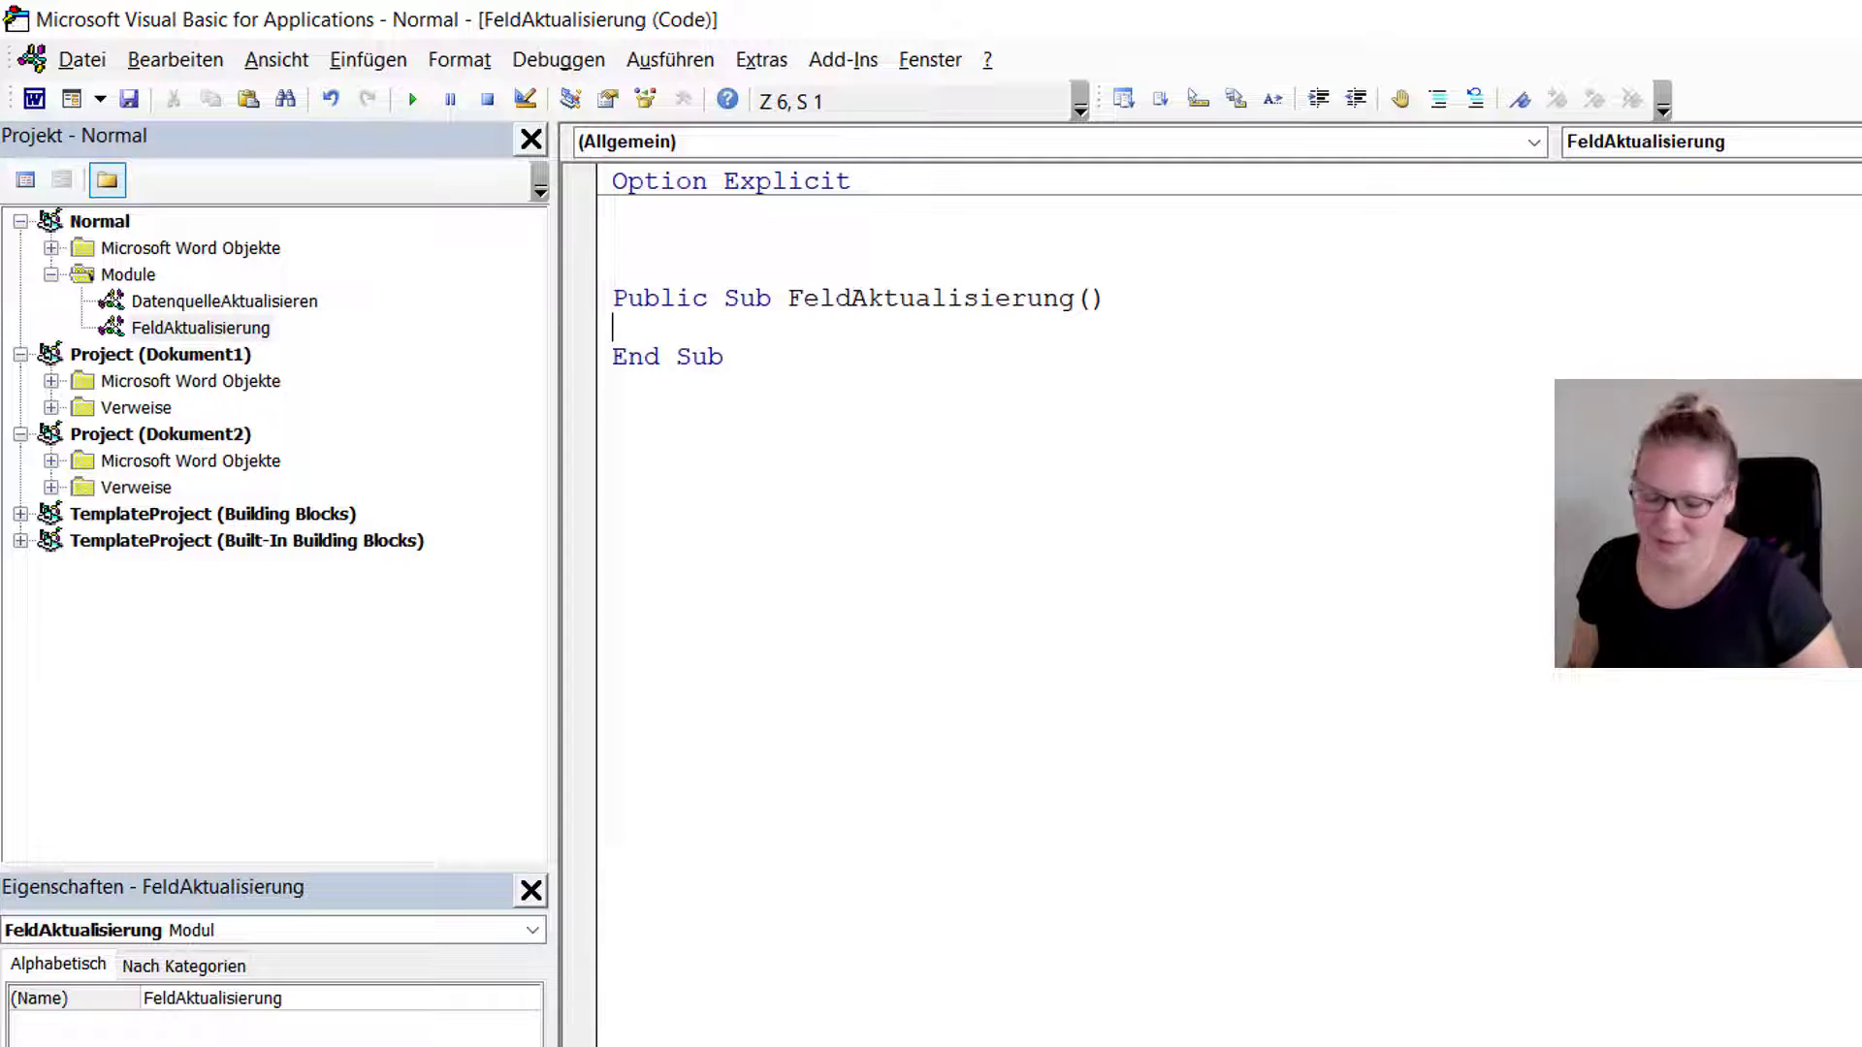
- Add blank lines inside the Sub and move back to the first empty body line
key(Return)
key(Return)
key(Return)
key(Return)
key(Return)
key(Return)
key(Return)
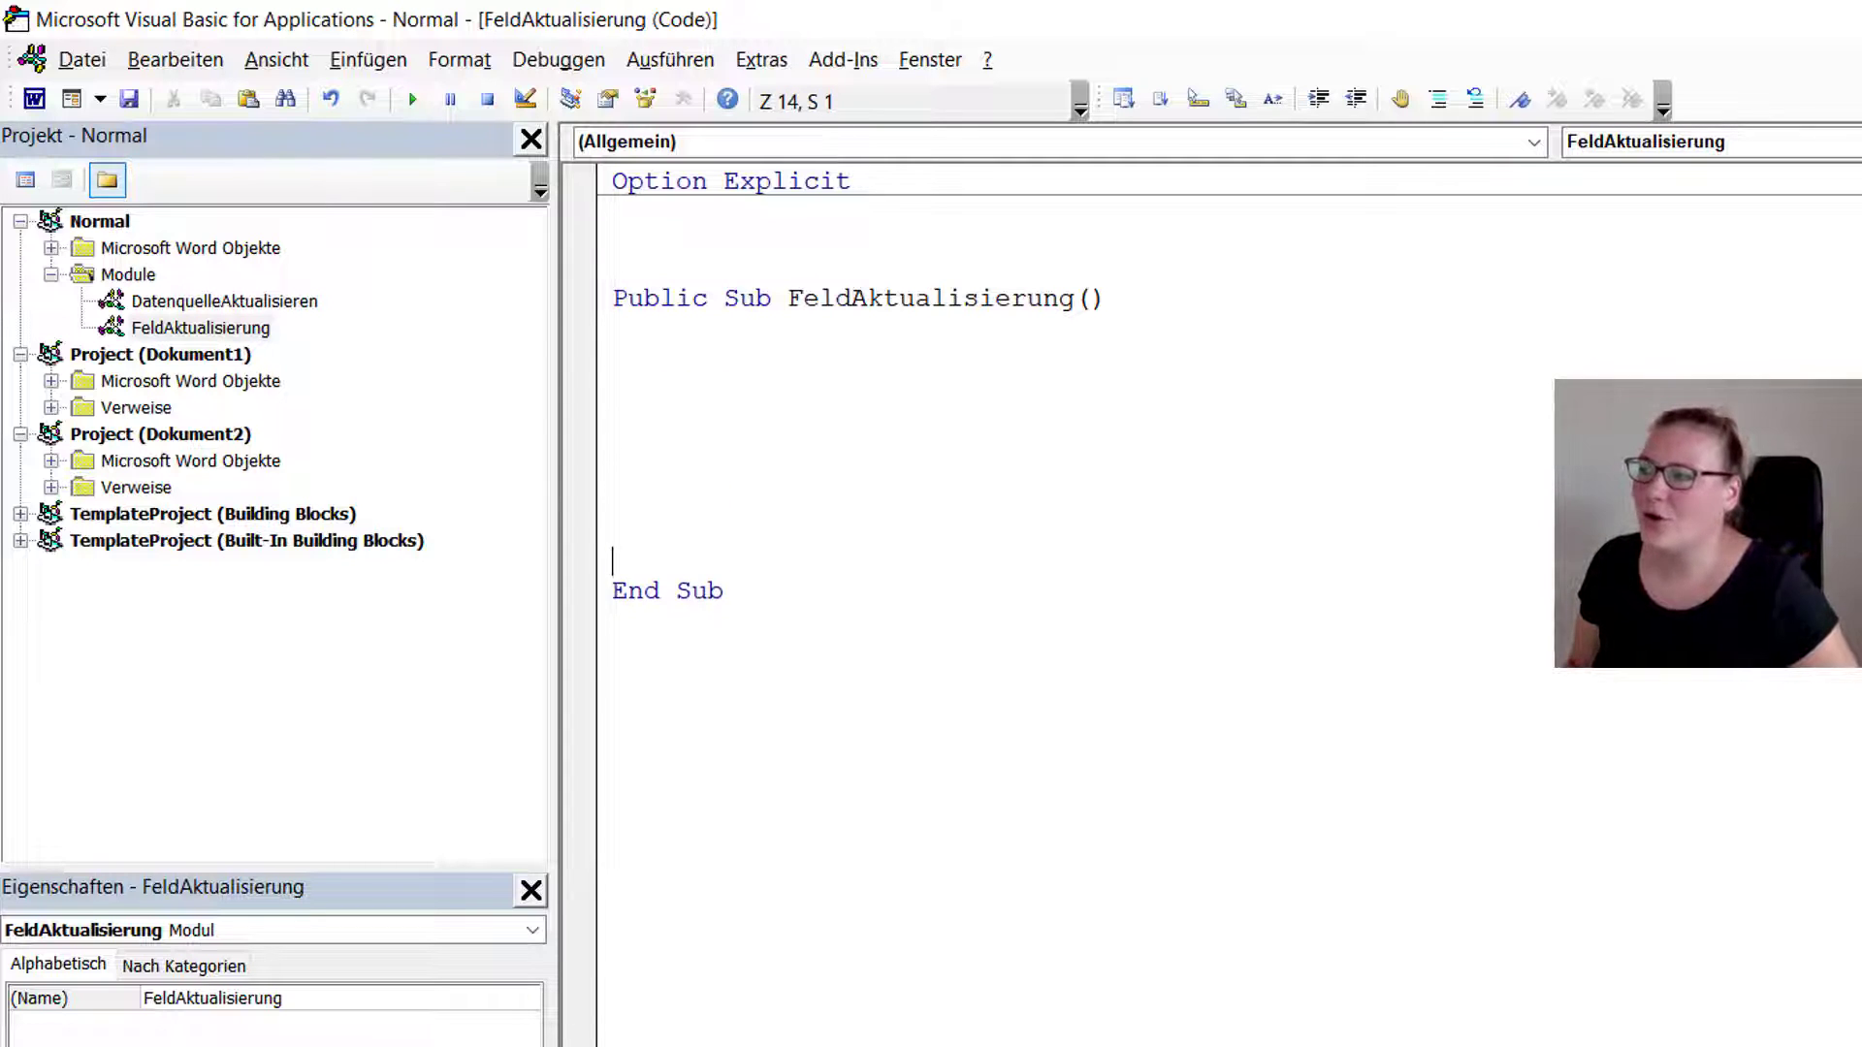
key(Up)
key(Up)
key(Up)
key(Up)
key(Up)
key(Up)
key(Up)
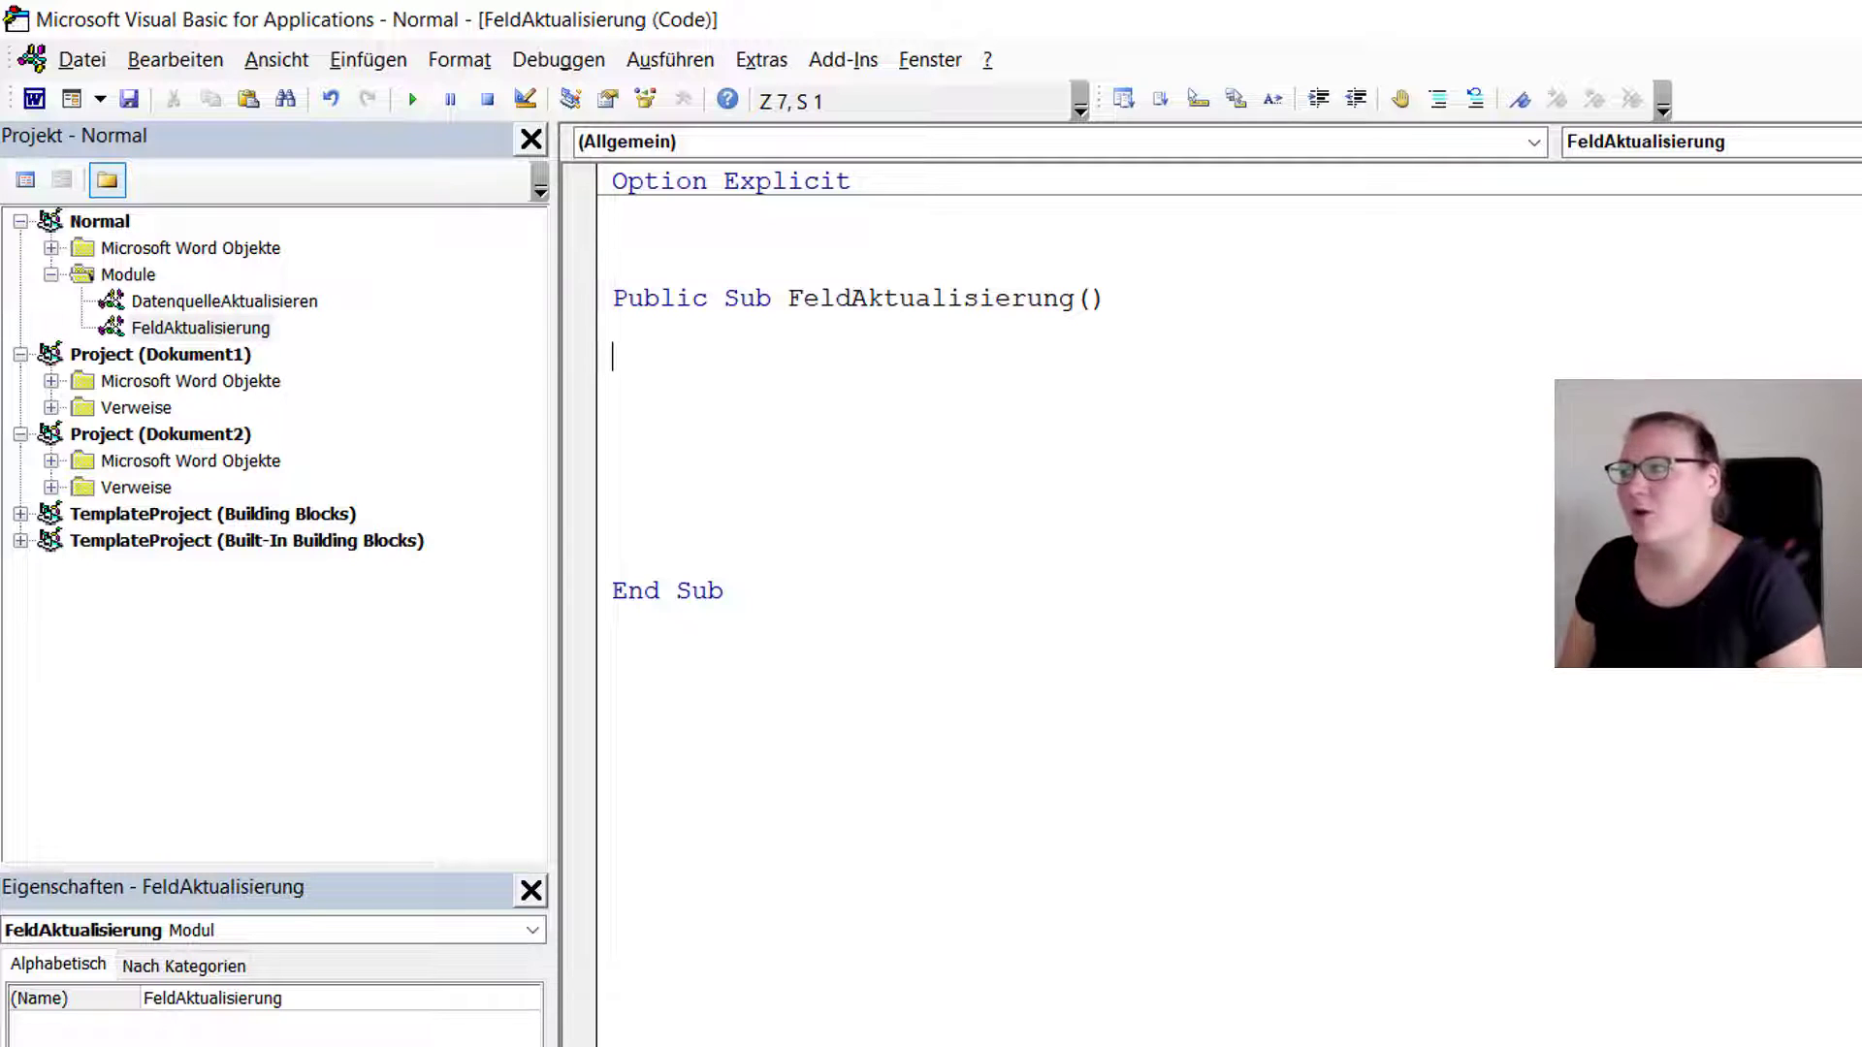
- Enter Selection.WholeStory as the procedure's first statement and begin a comment after it
text(S)
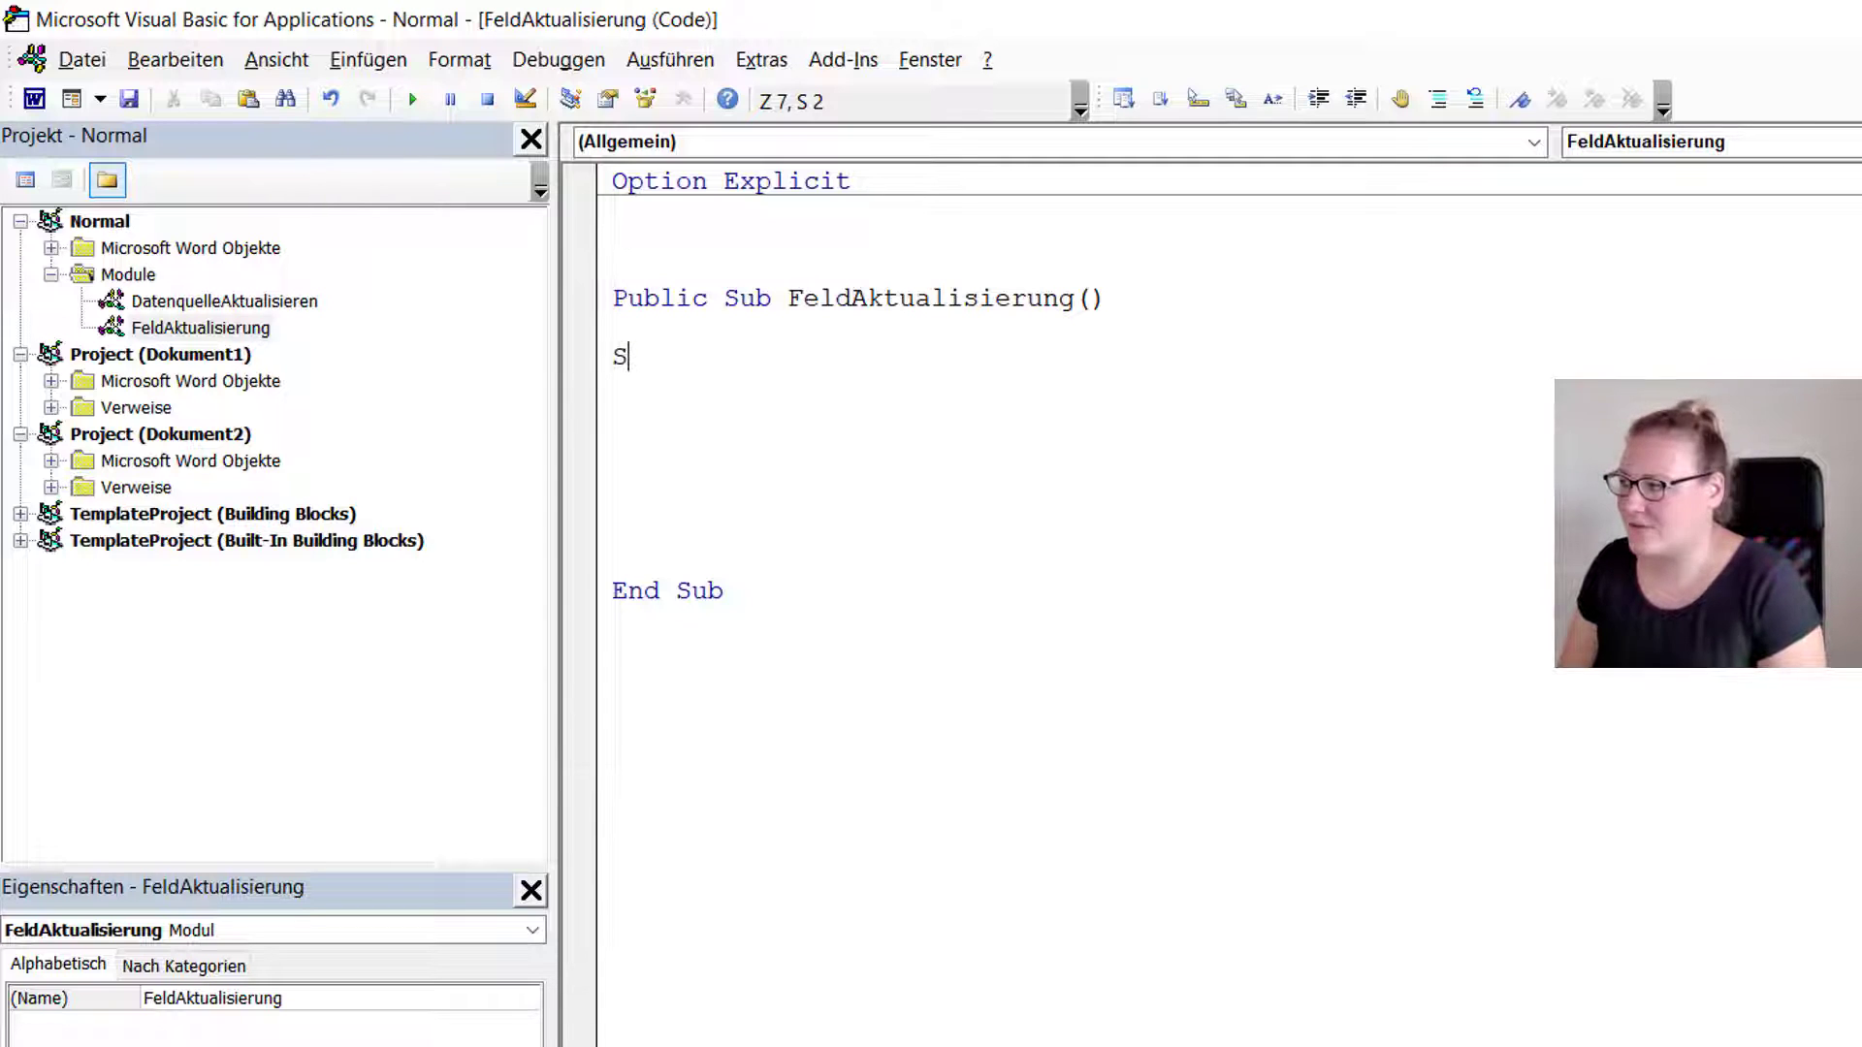
text(electi)
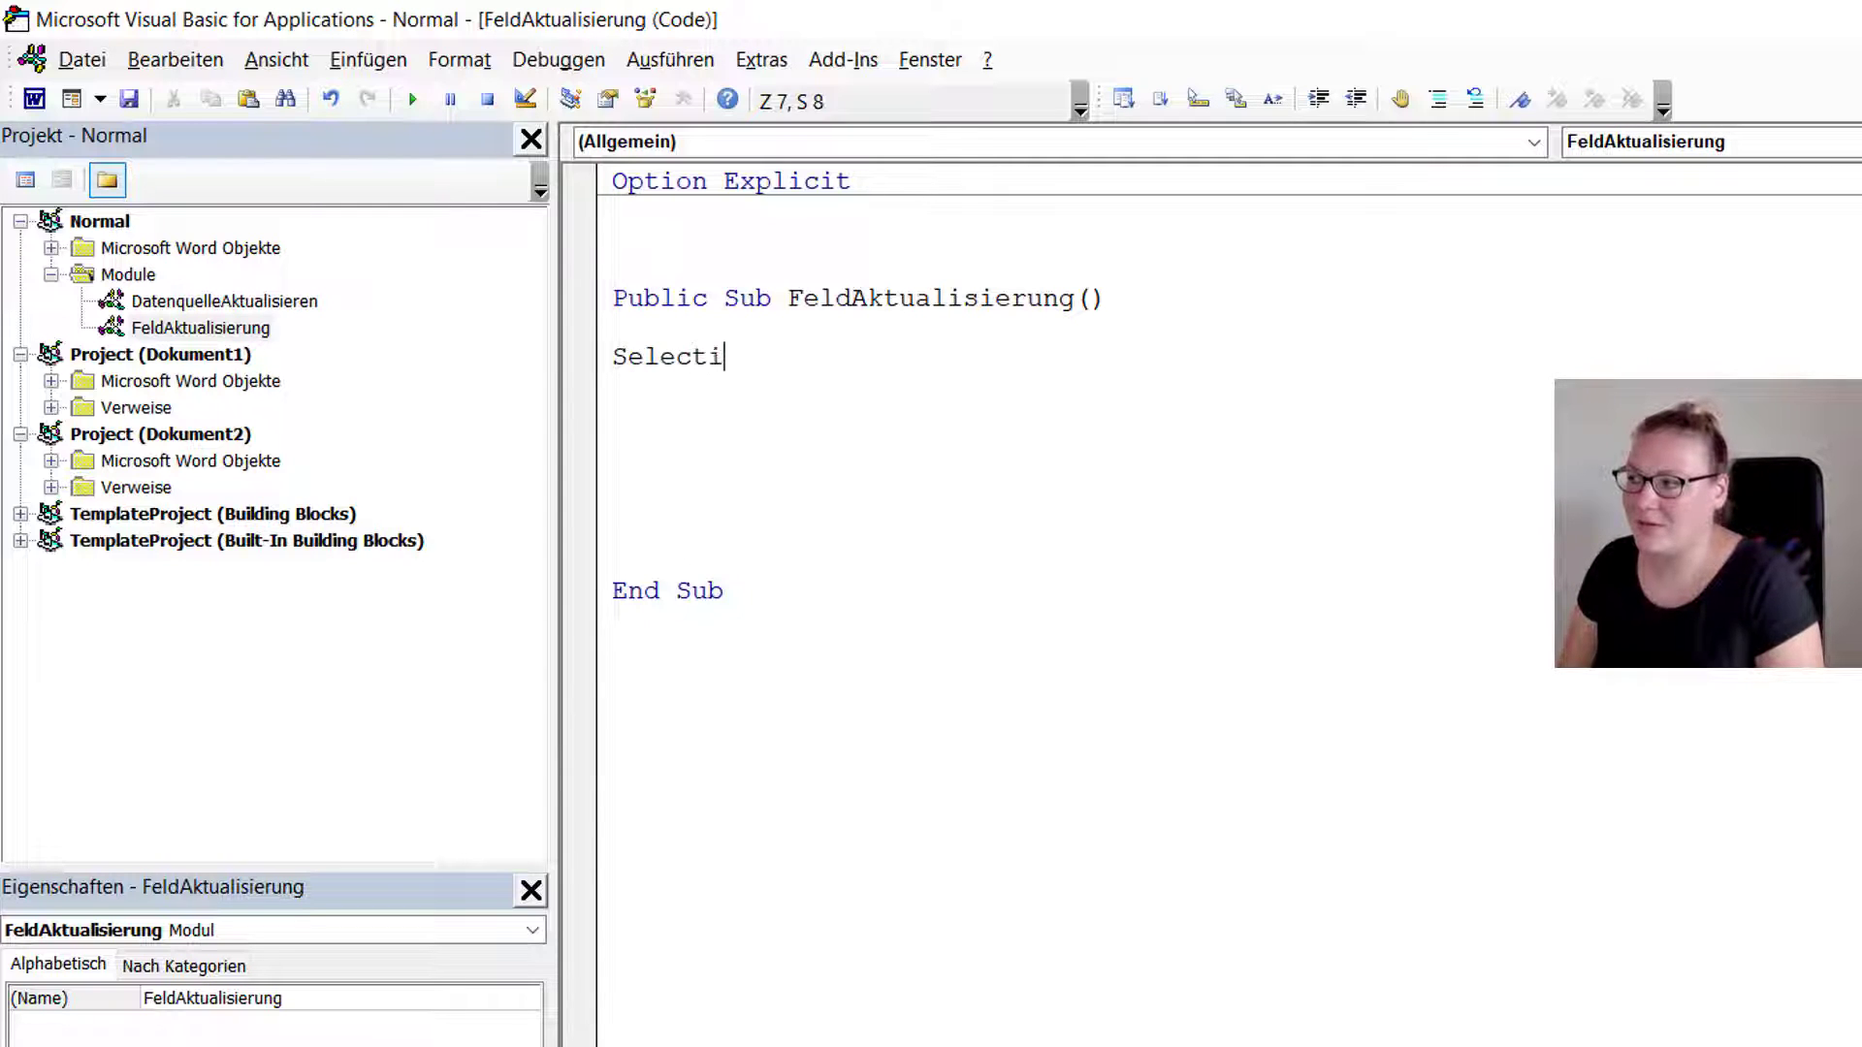
text(on)
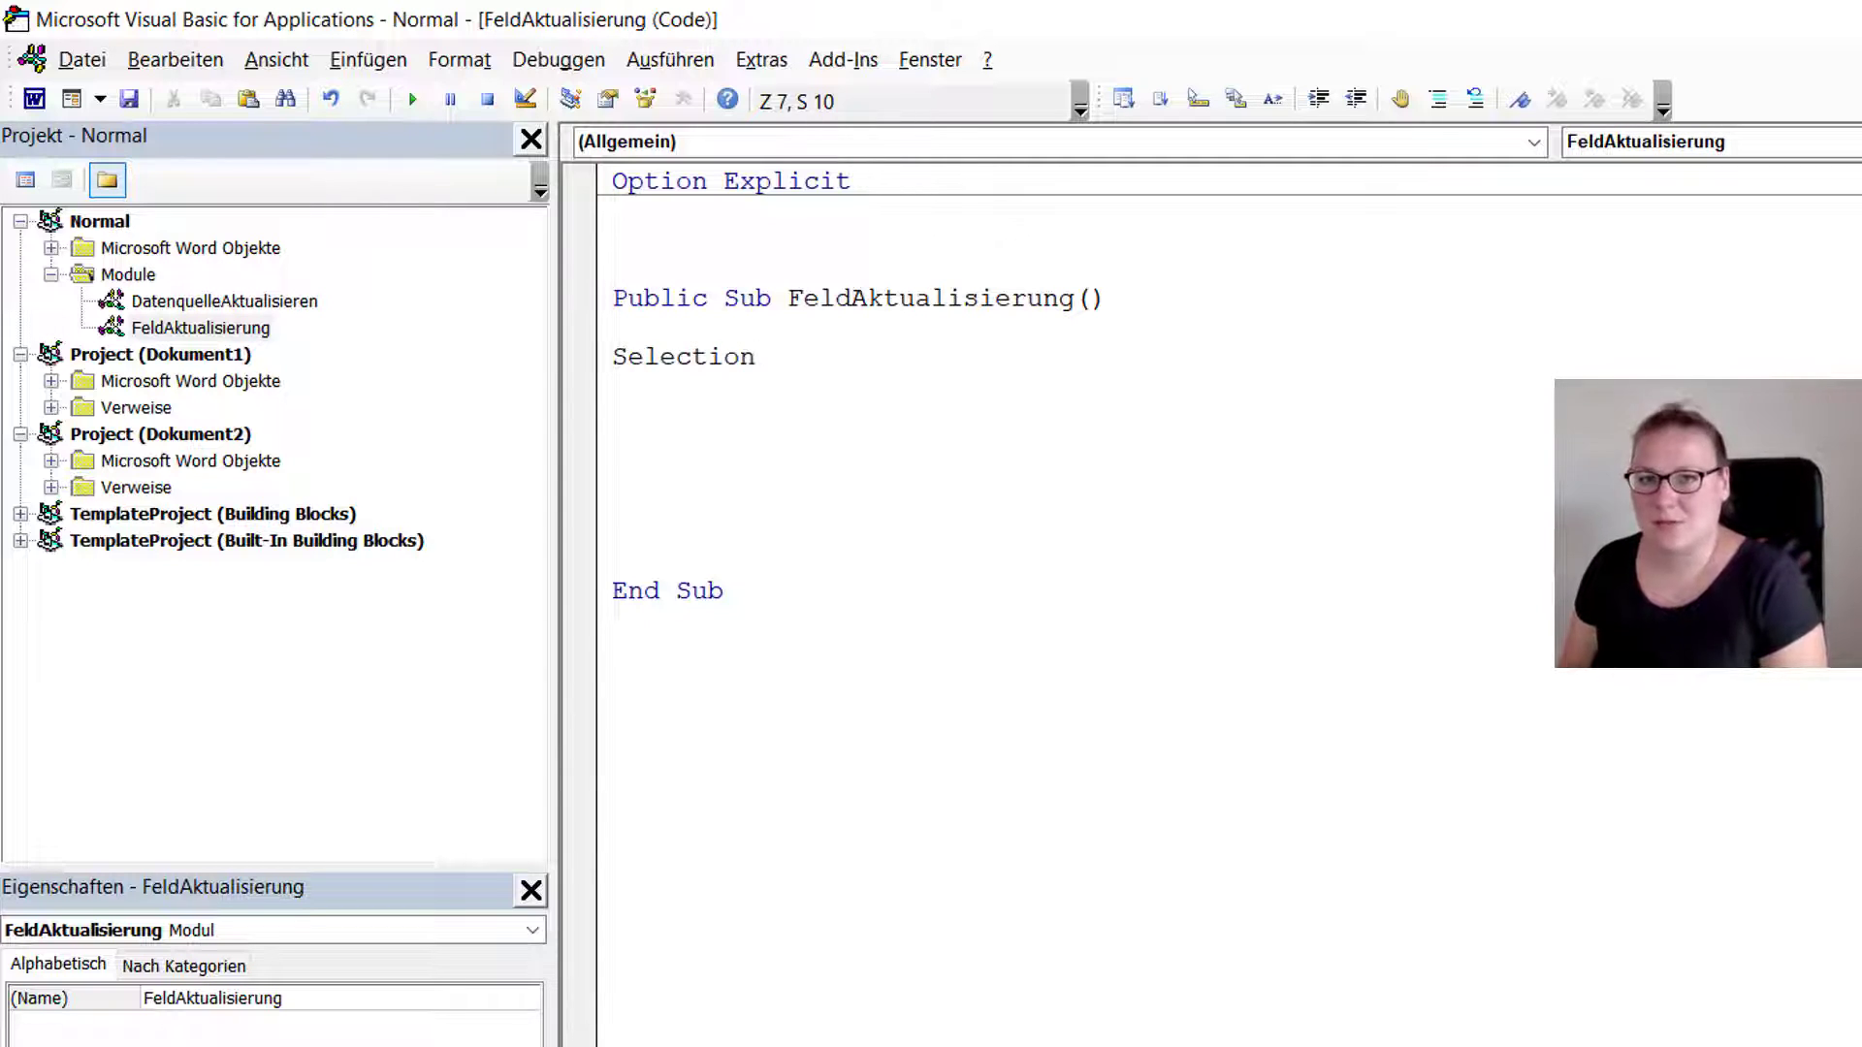
text(.)
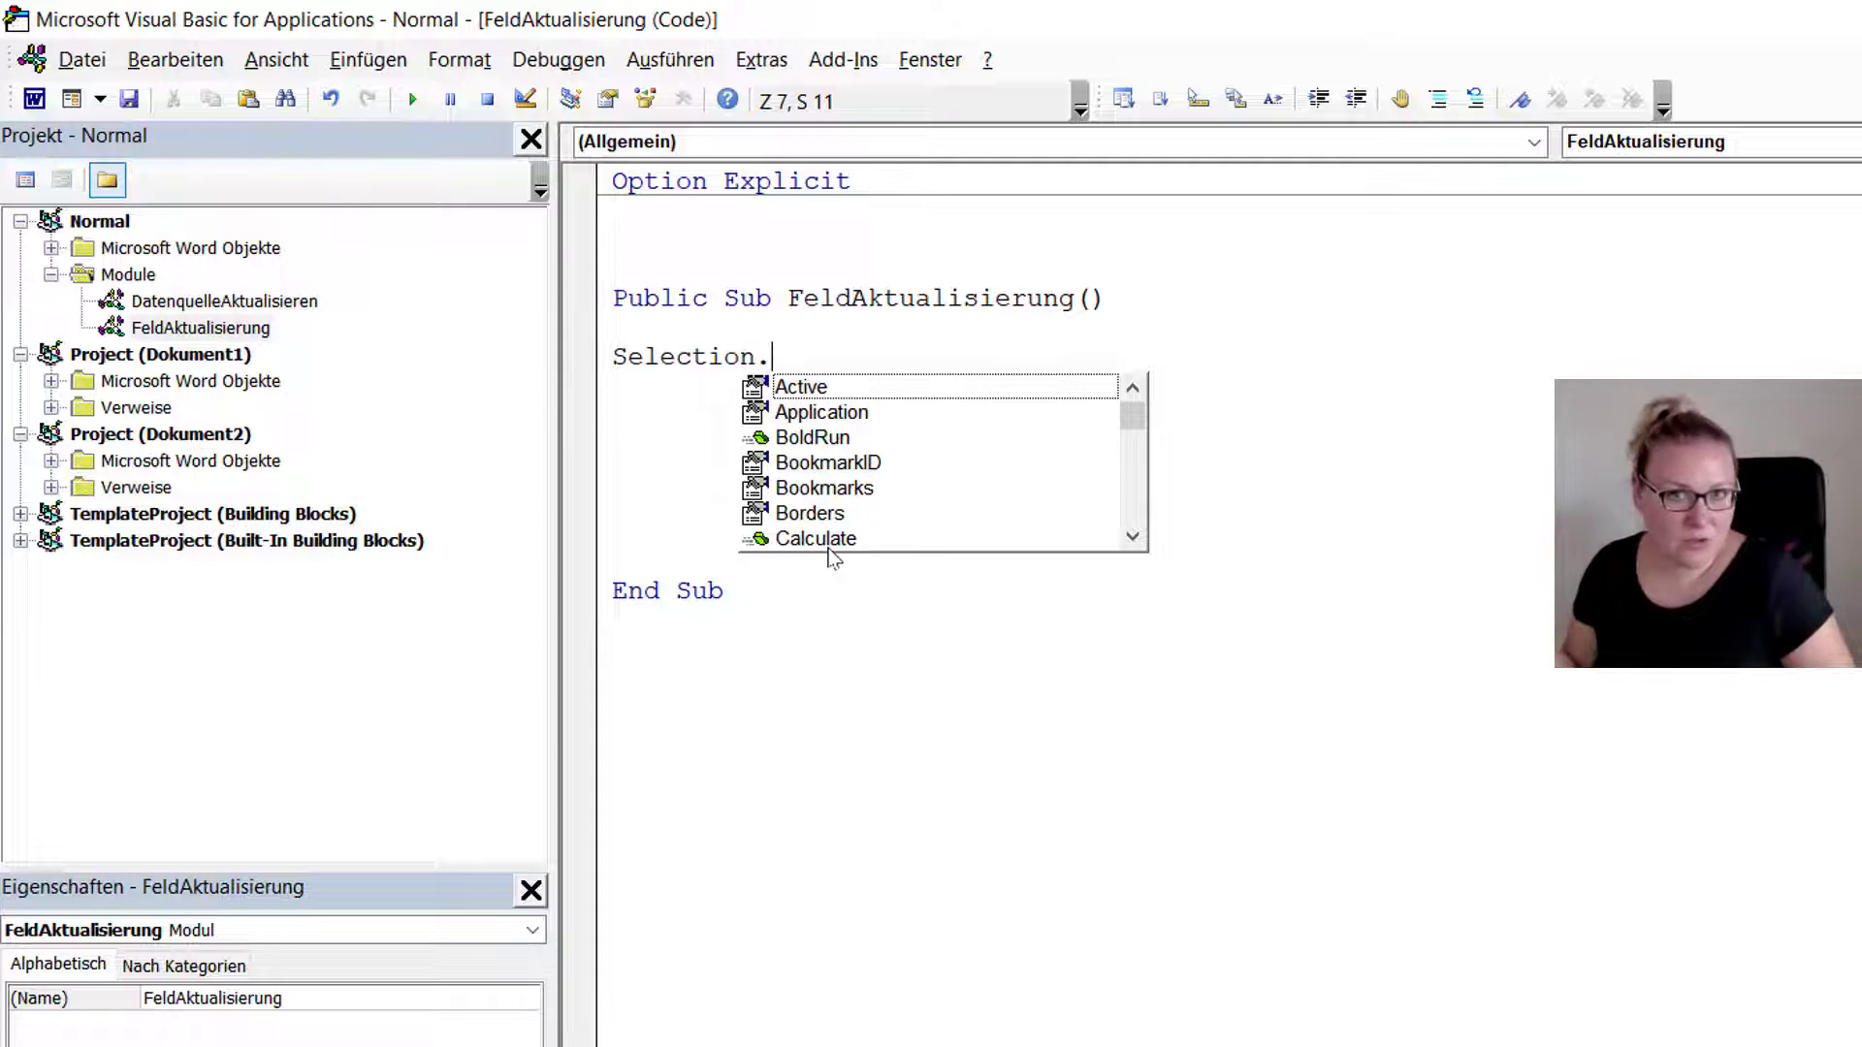
scroll(886, 538, down, 3)
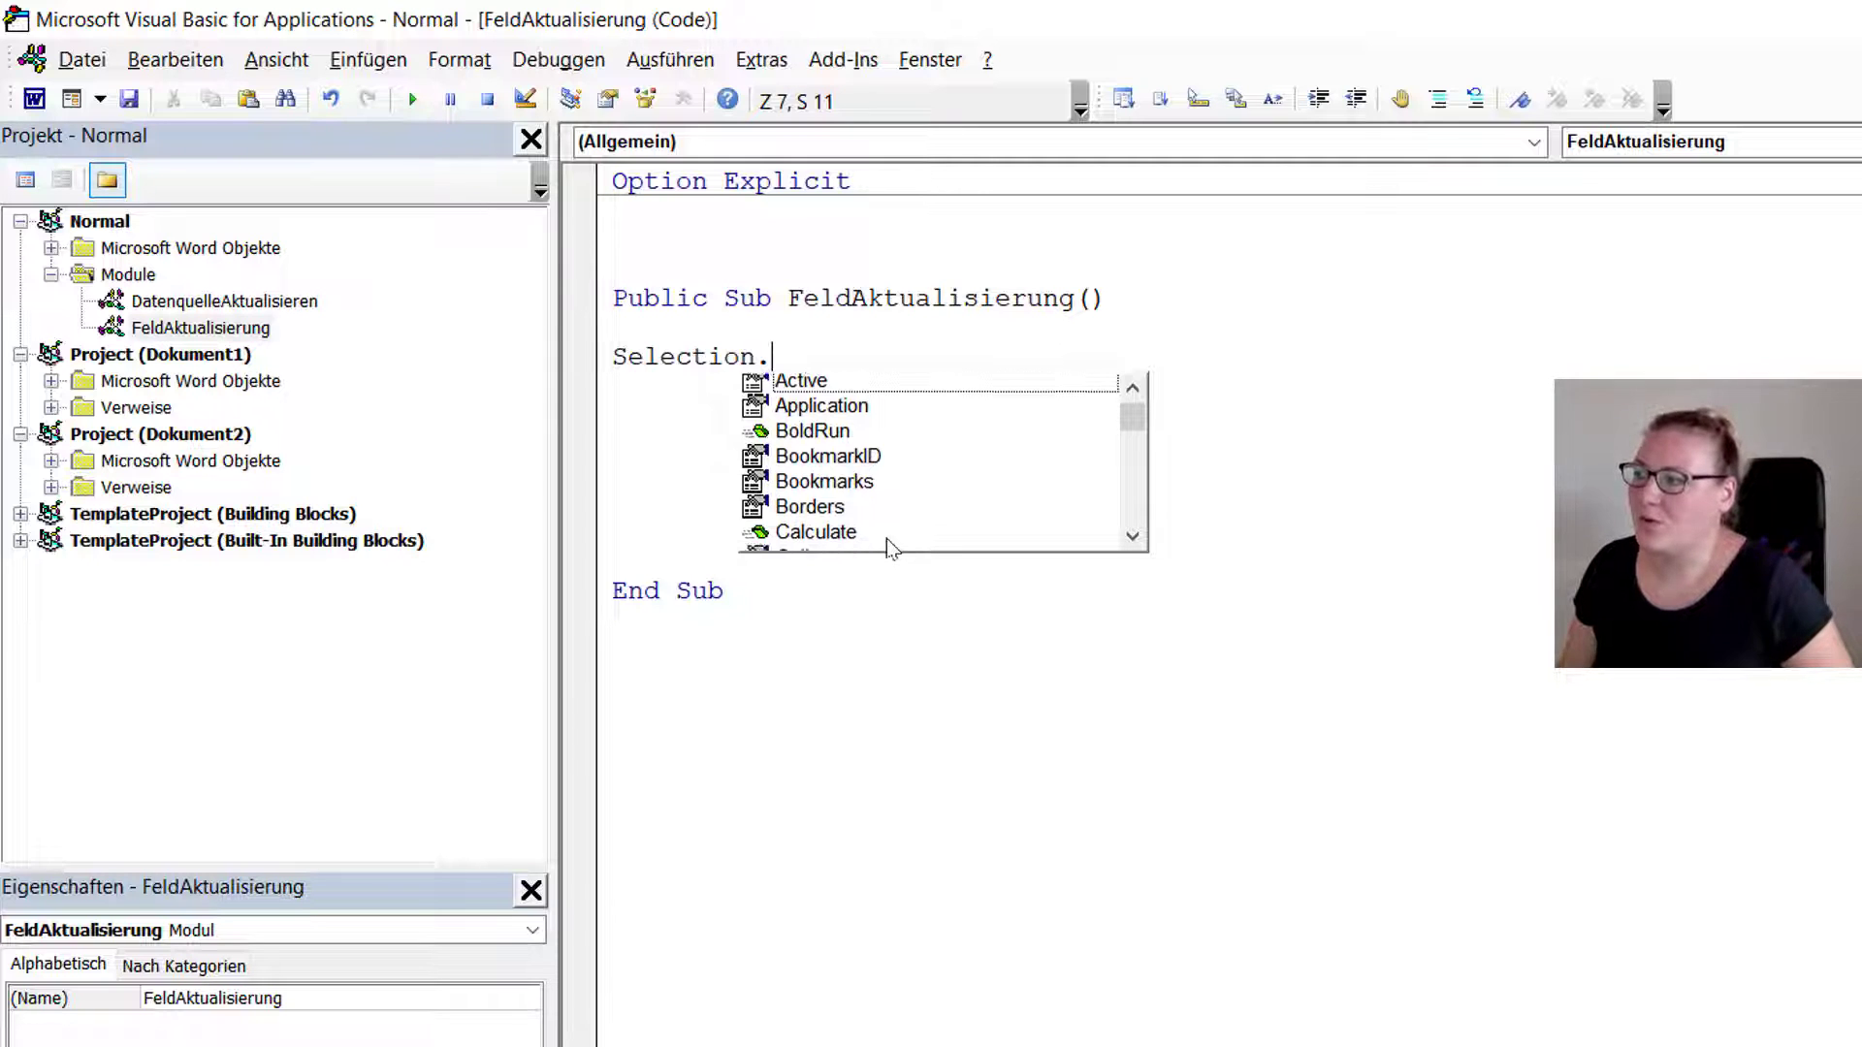
scroll(886, 538, down, 2)
scroll(886, 538, down, 1)
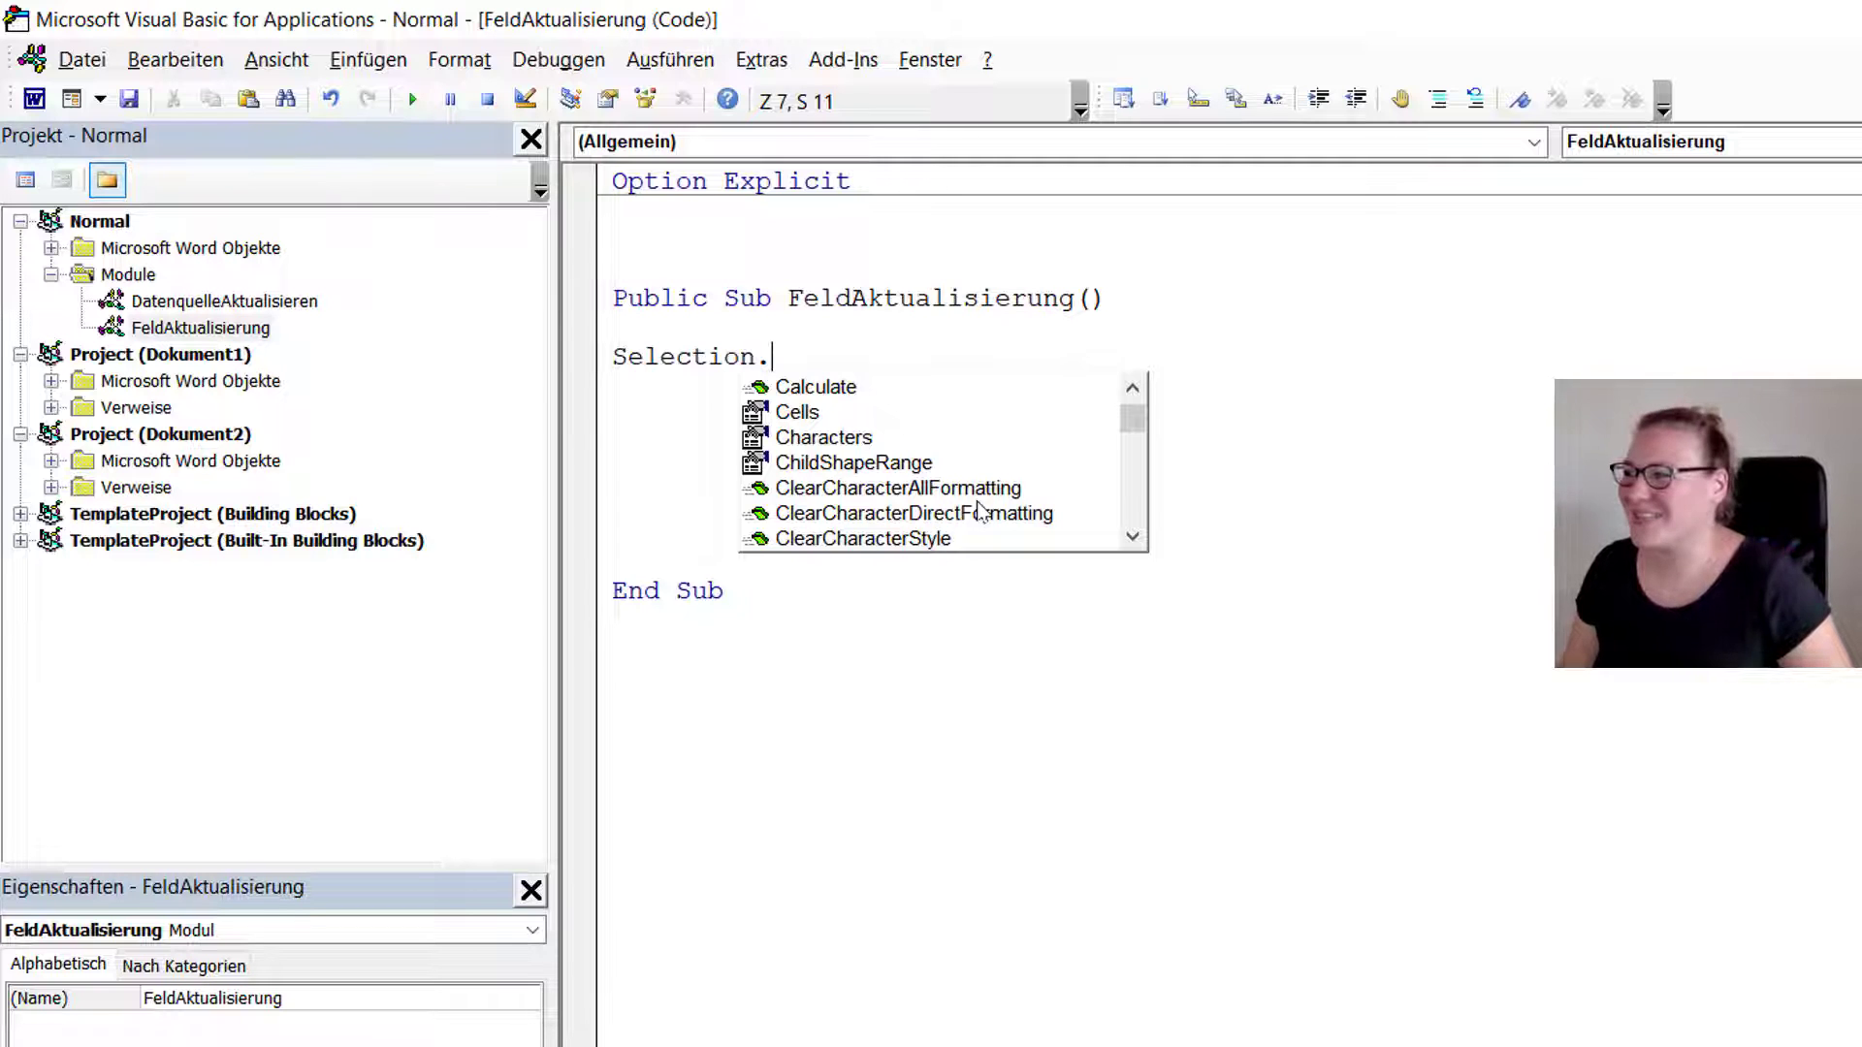
scroll(982, 512, up, 1)
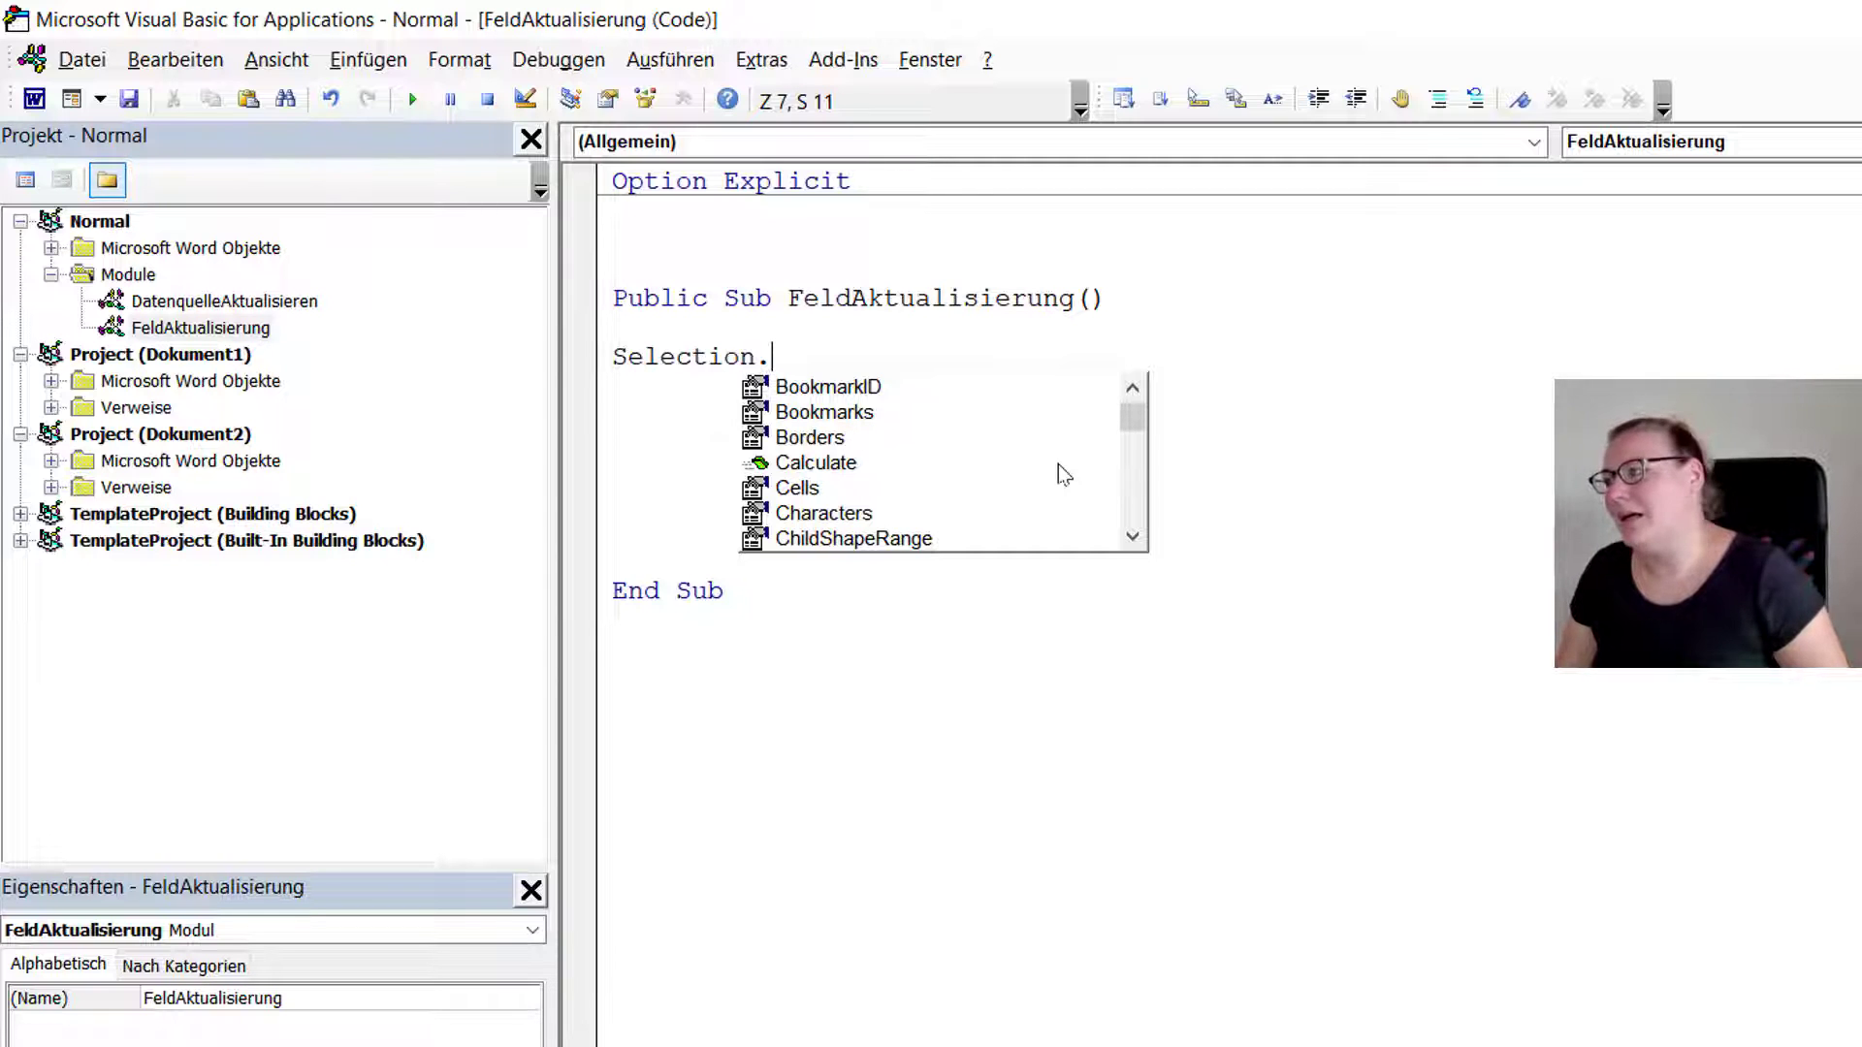
text(wo)
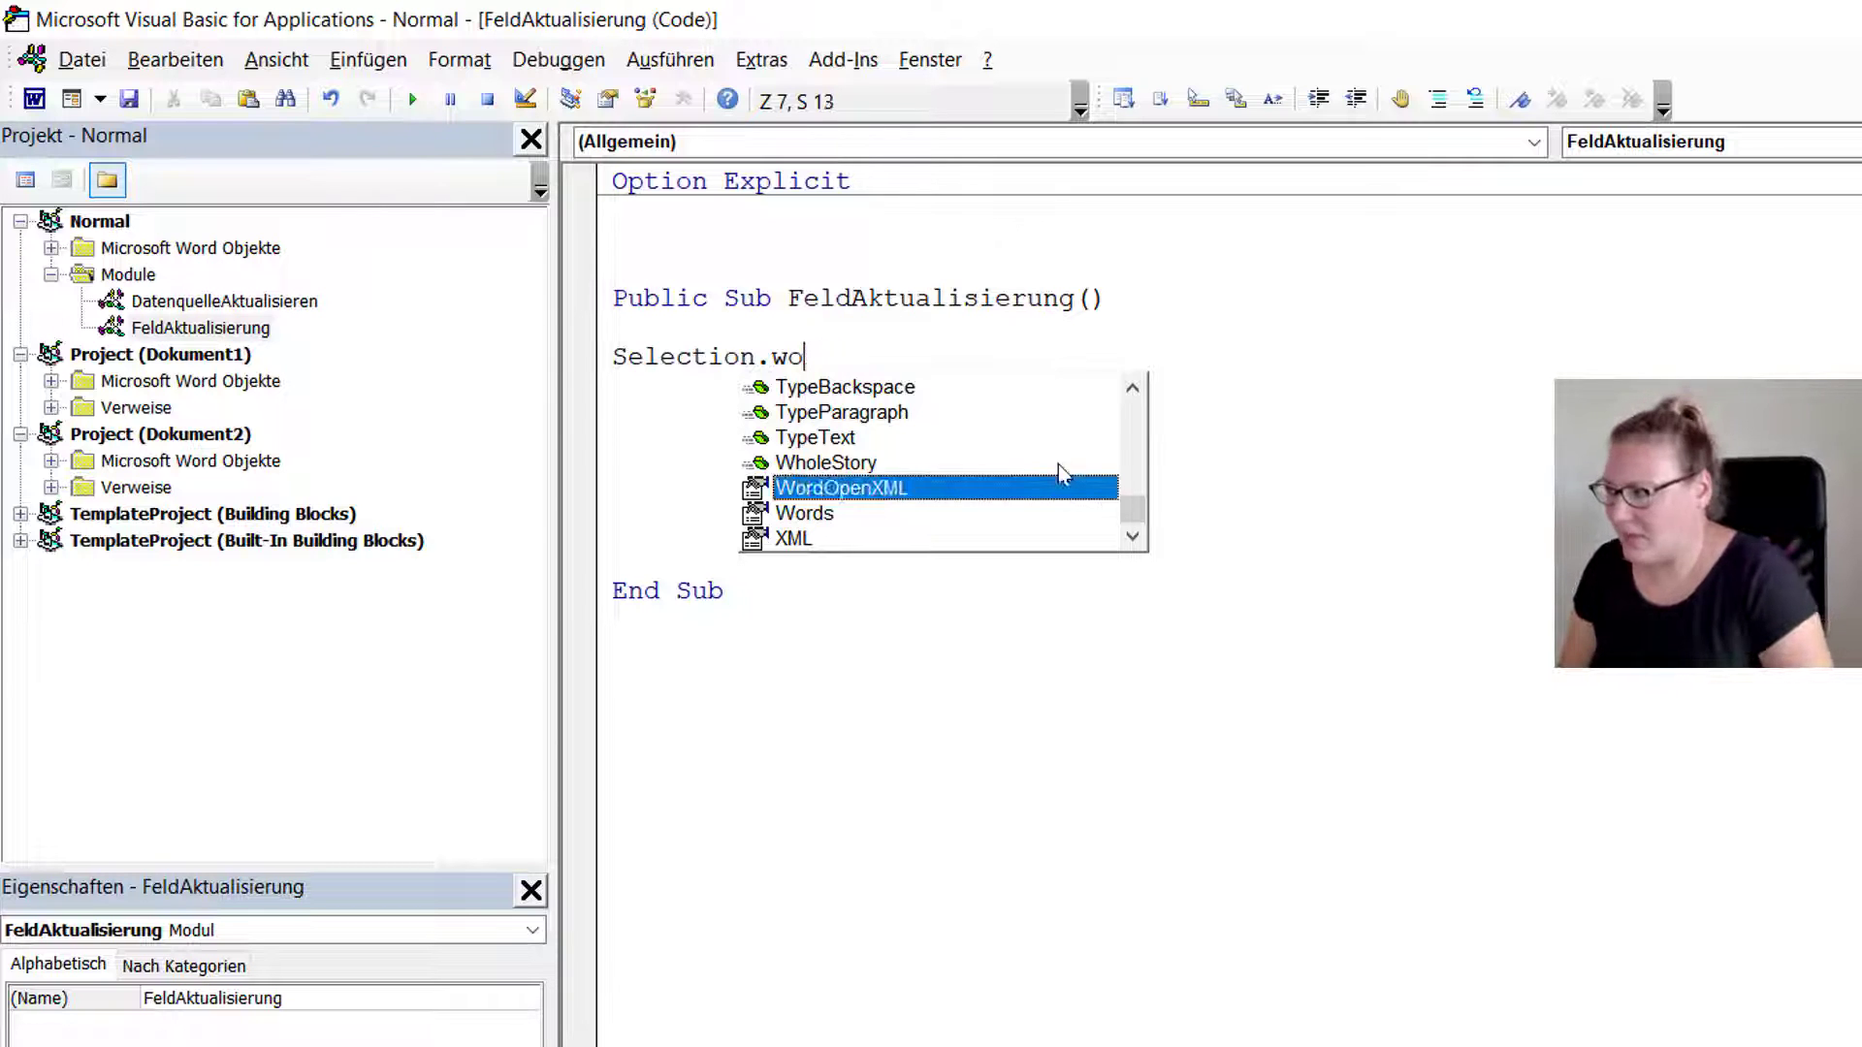
key(BackSpace)
text(ho)
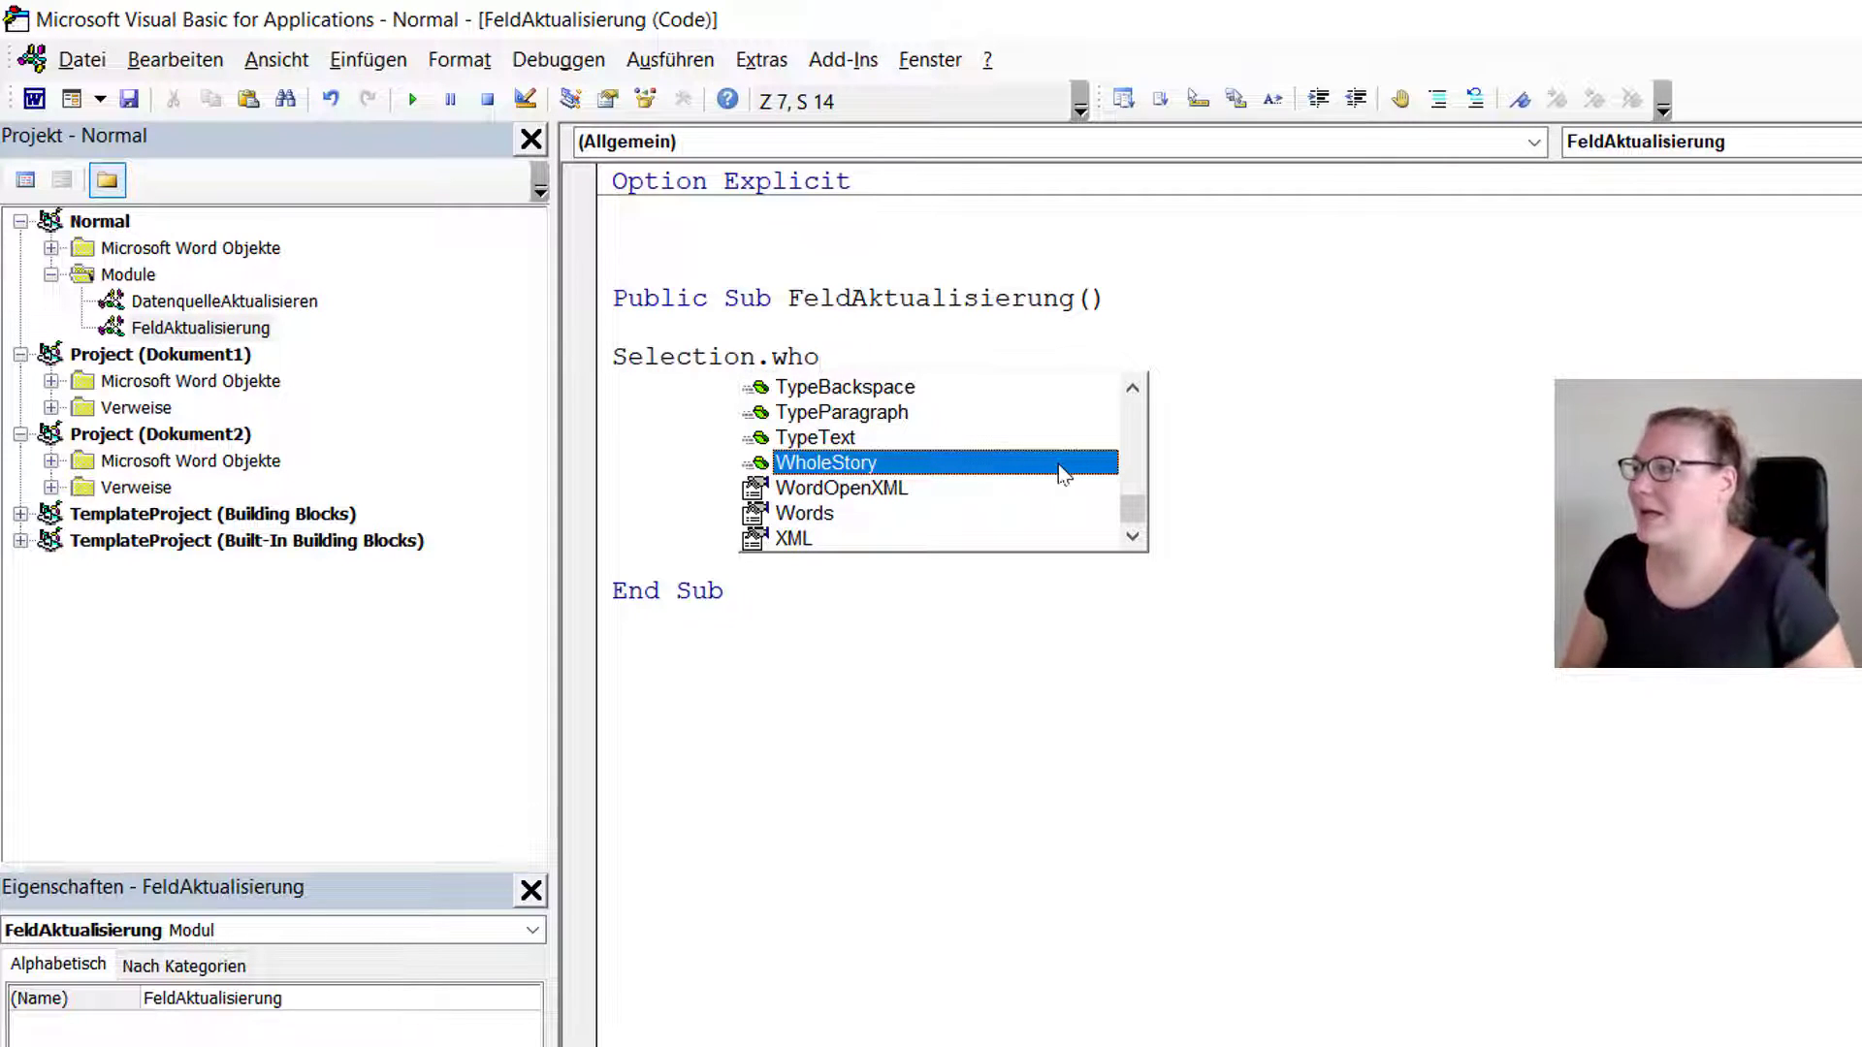
double_click(830, 463)
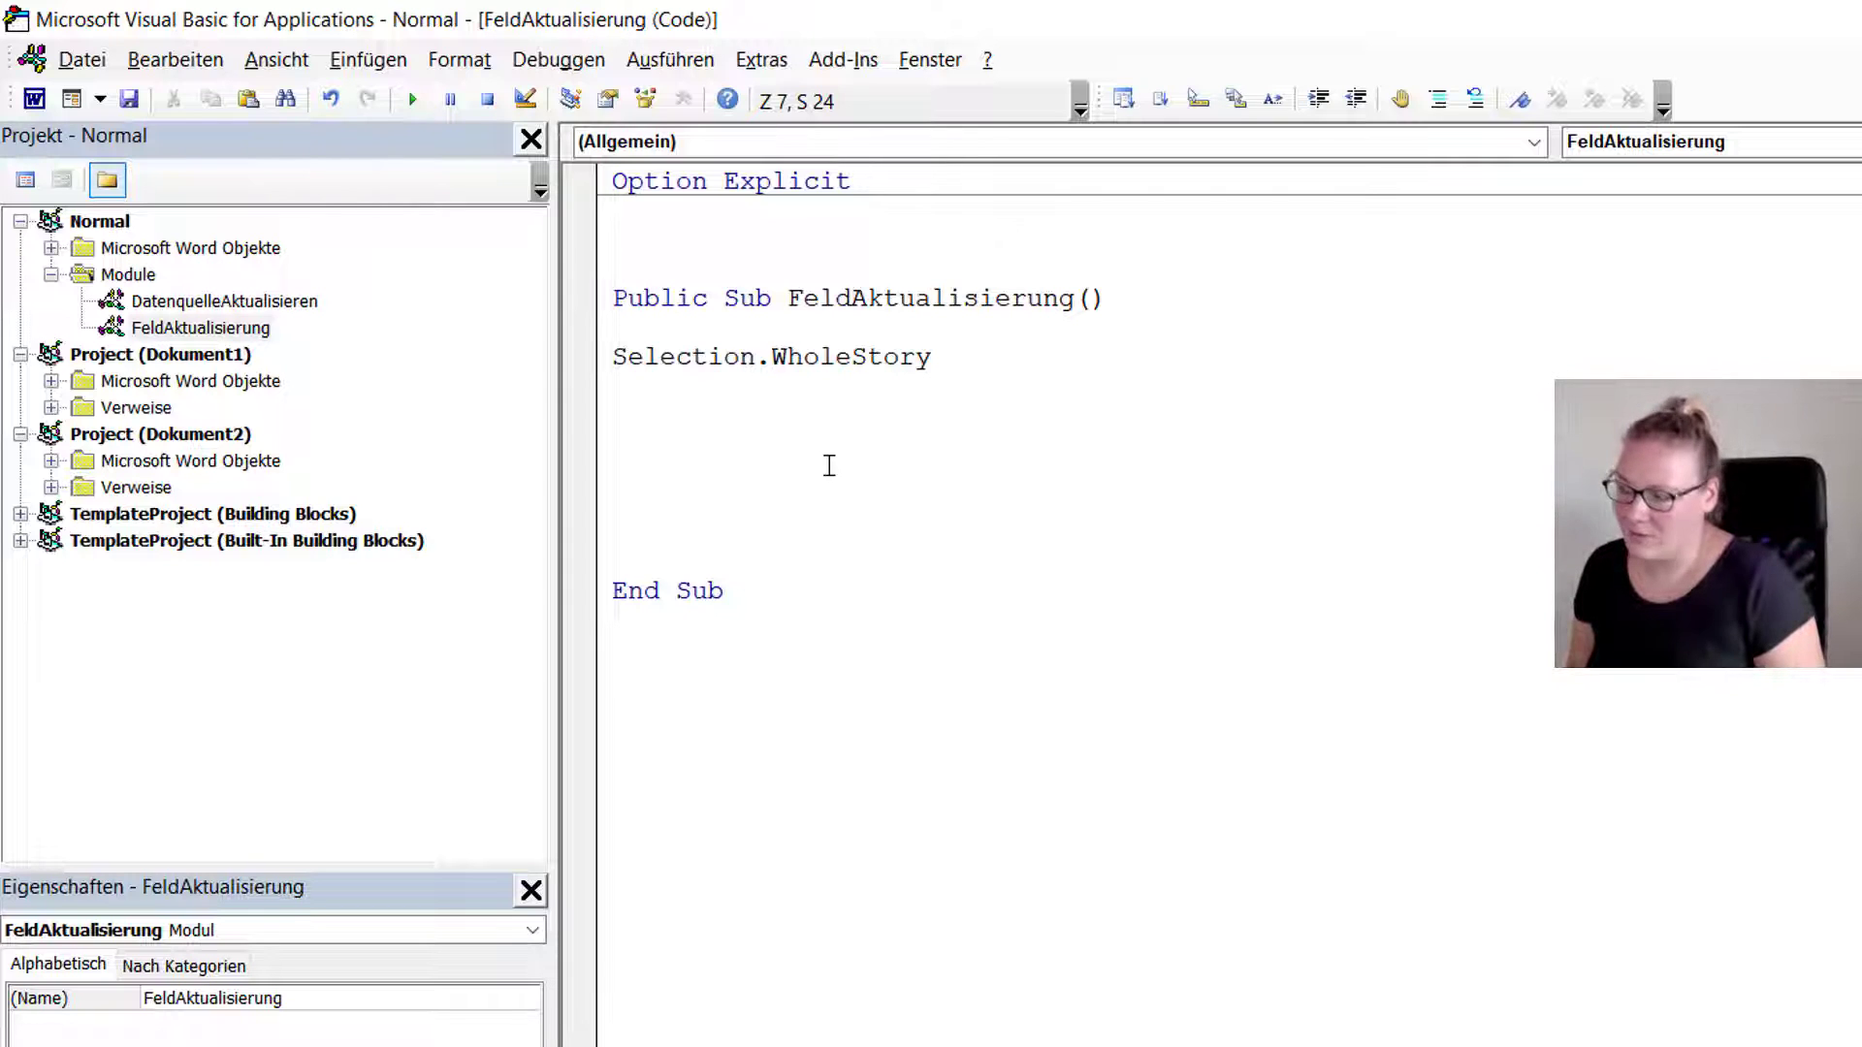
text(')
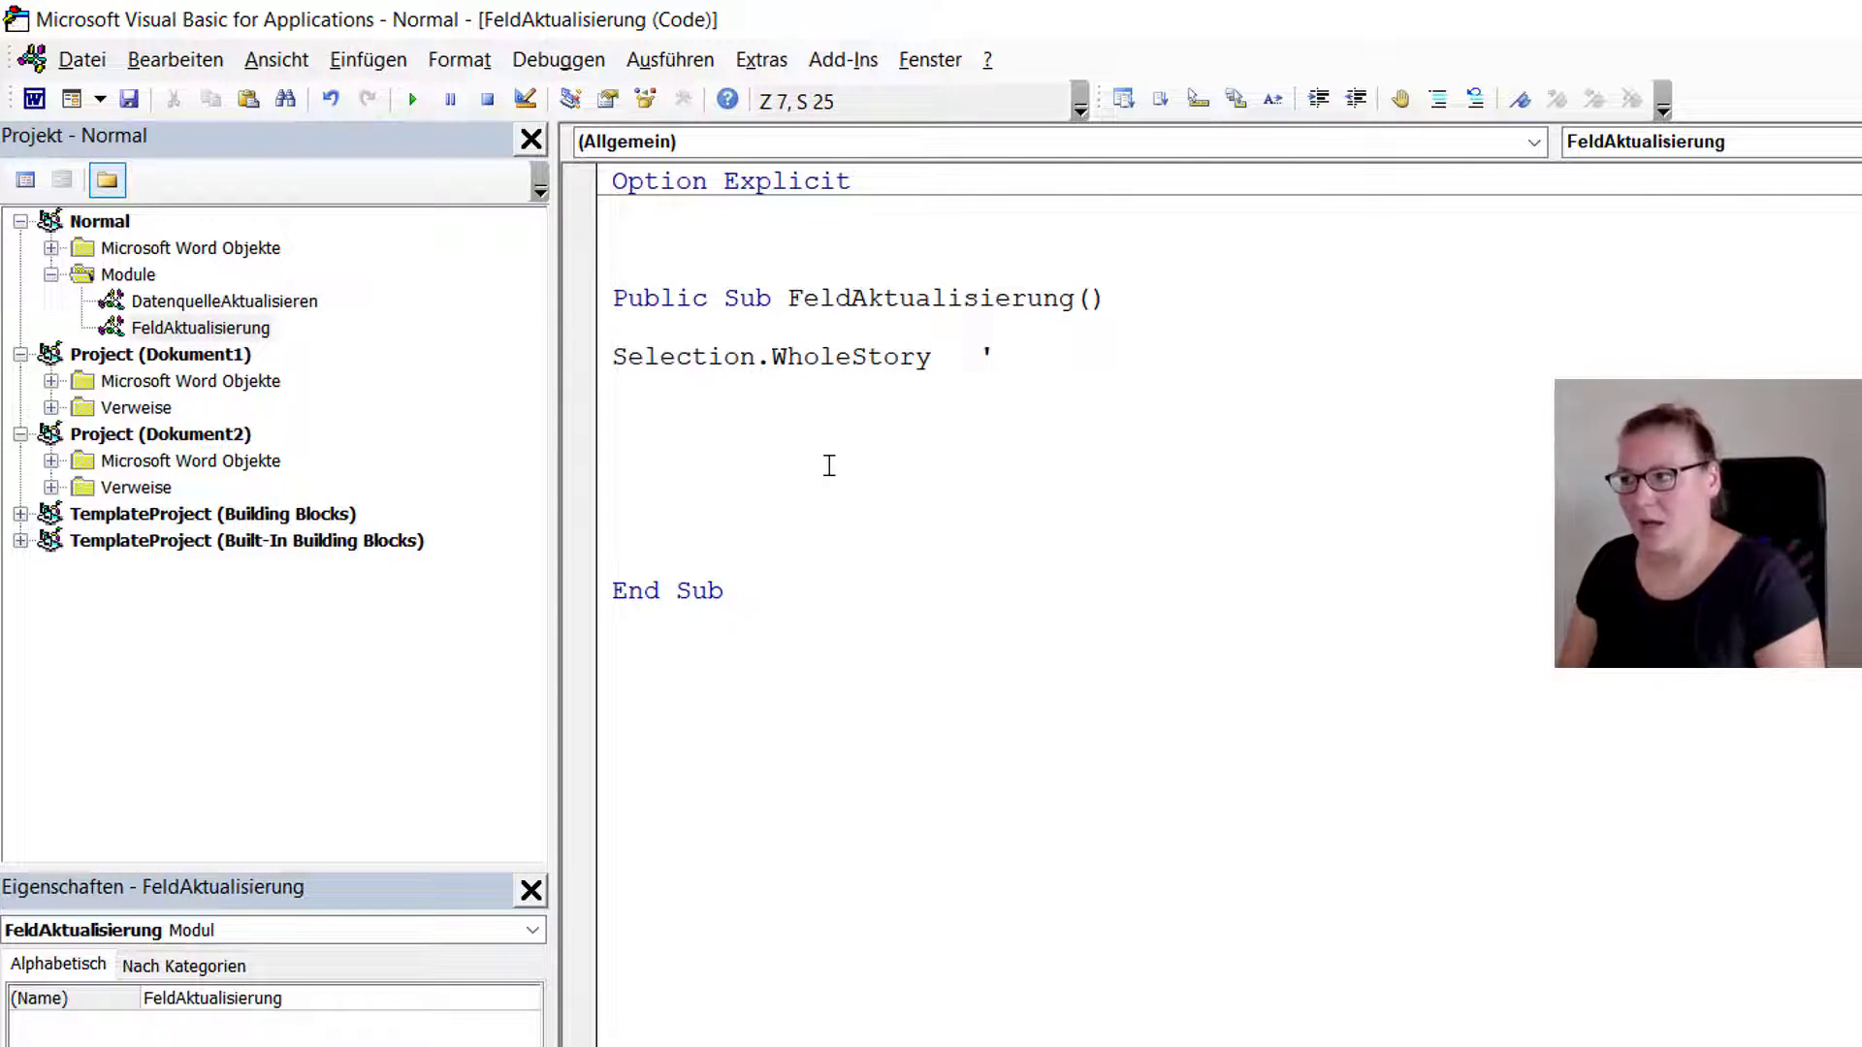
text(Ganze)
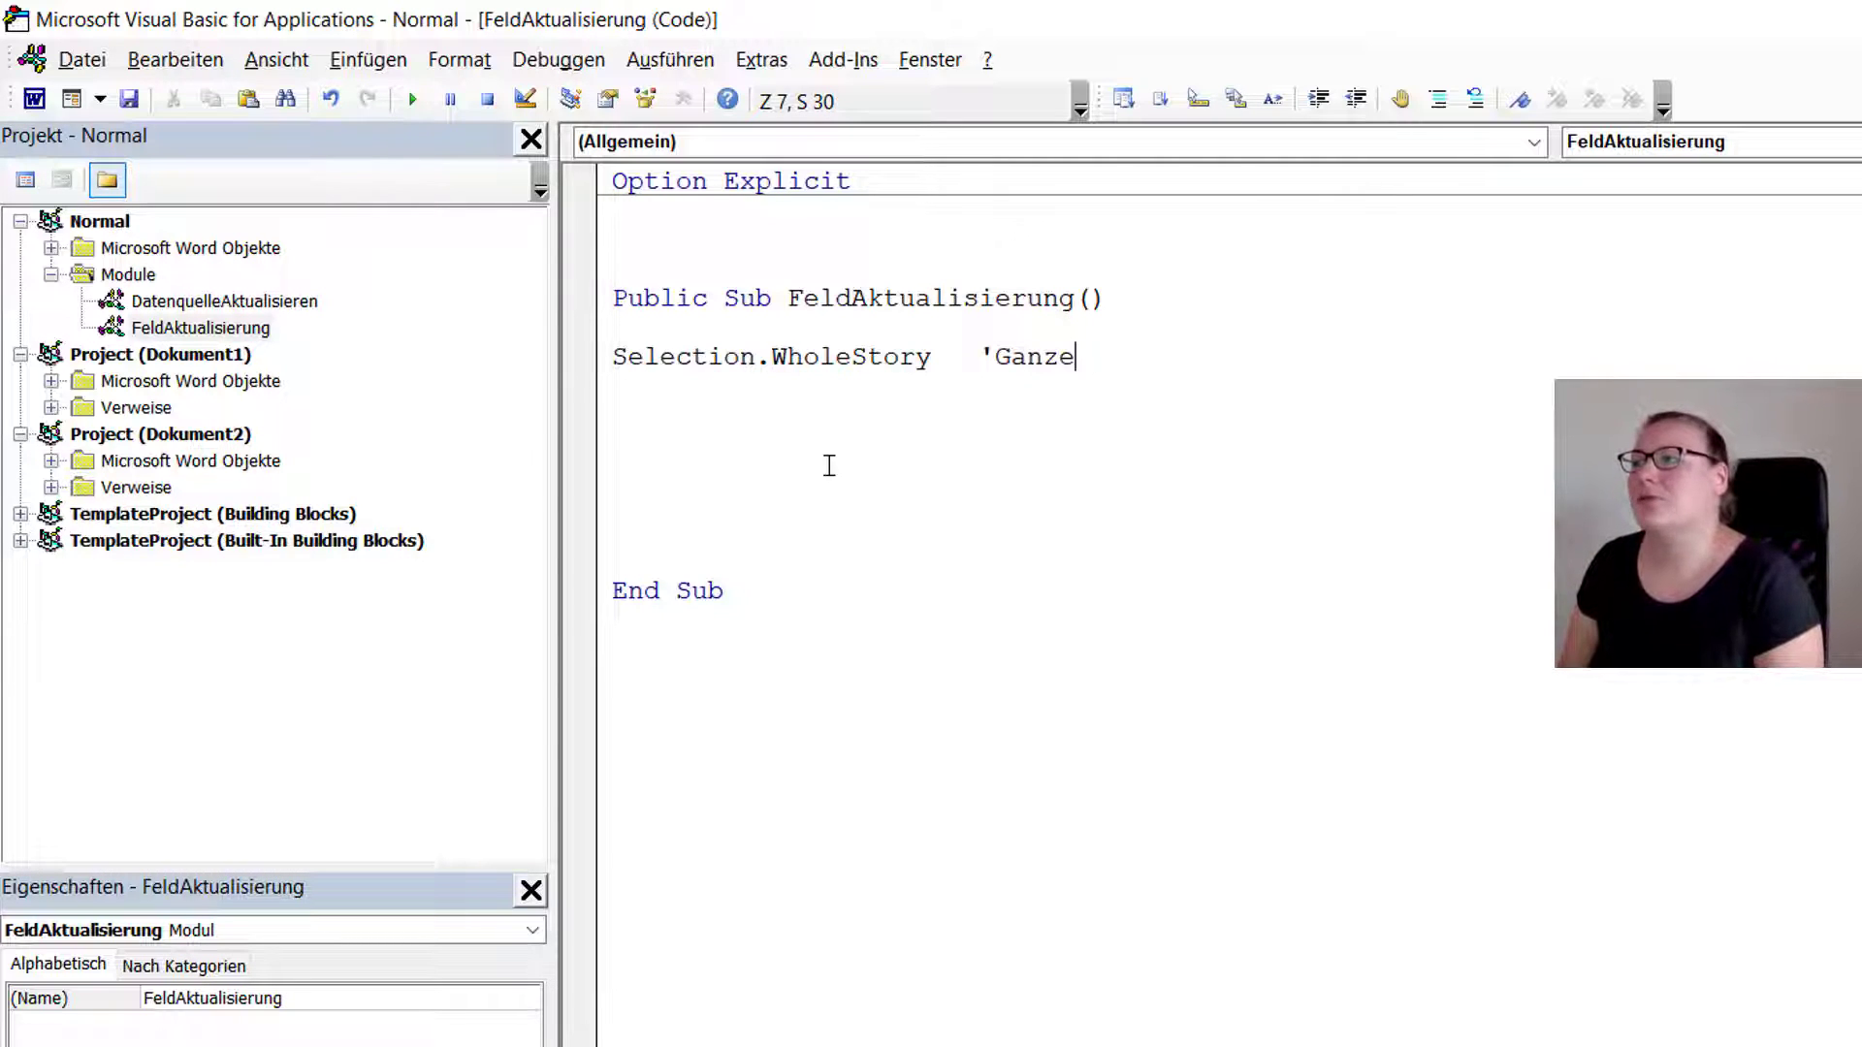
text( s Dokuem)
- Correct the comment to 'Ganzes Dokument markieren' and start a new code line
key(BackSpace)
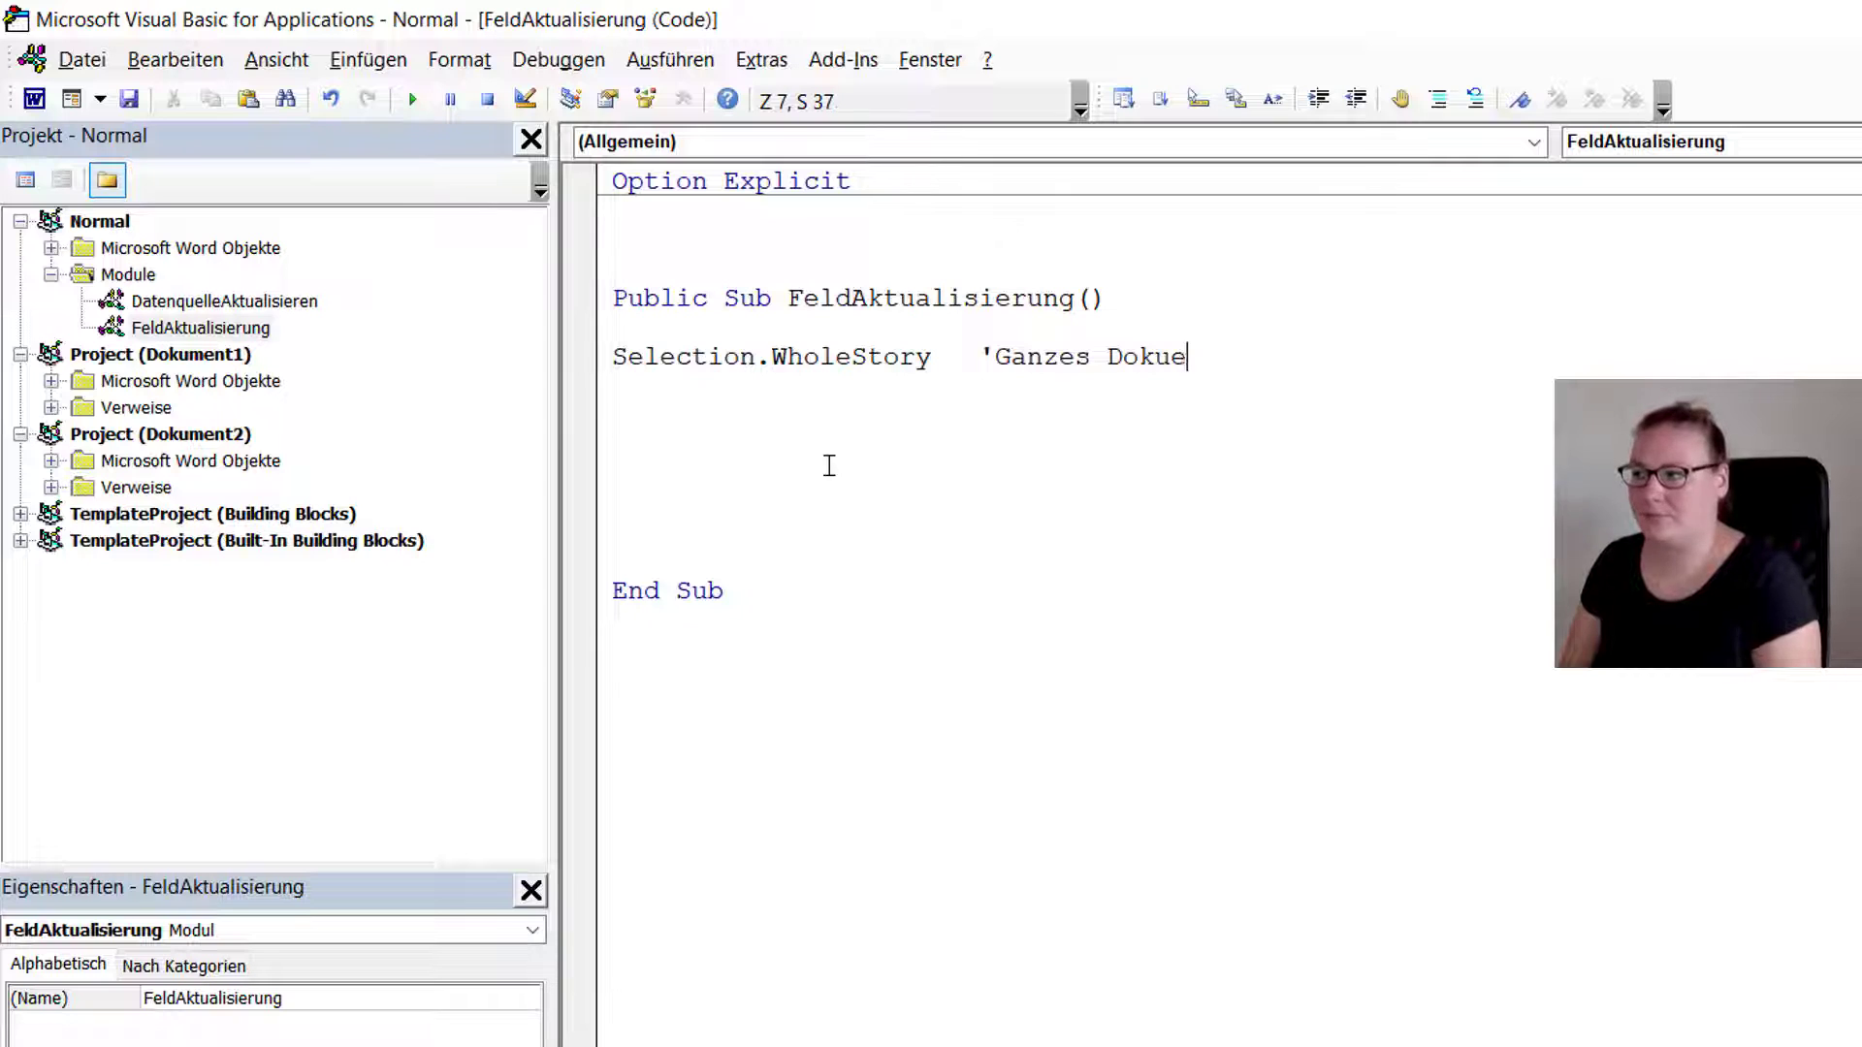
key(BackSpace)
text(ment mark)
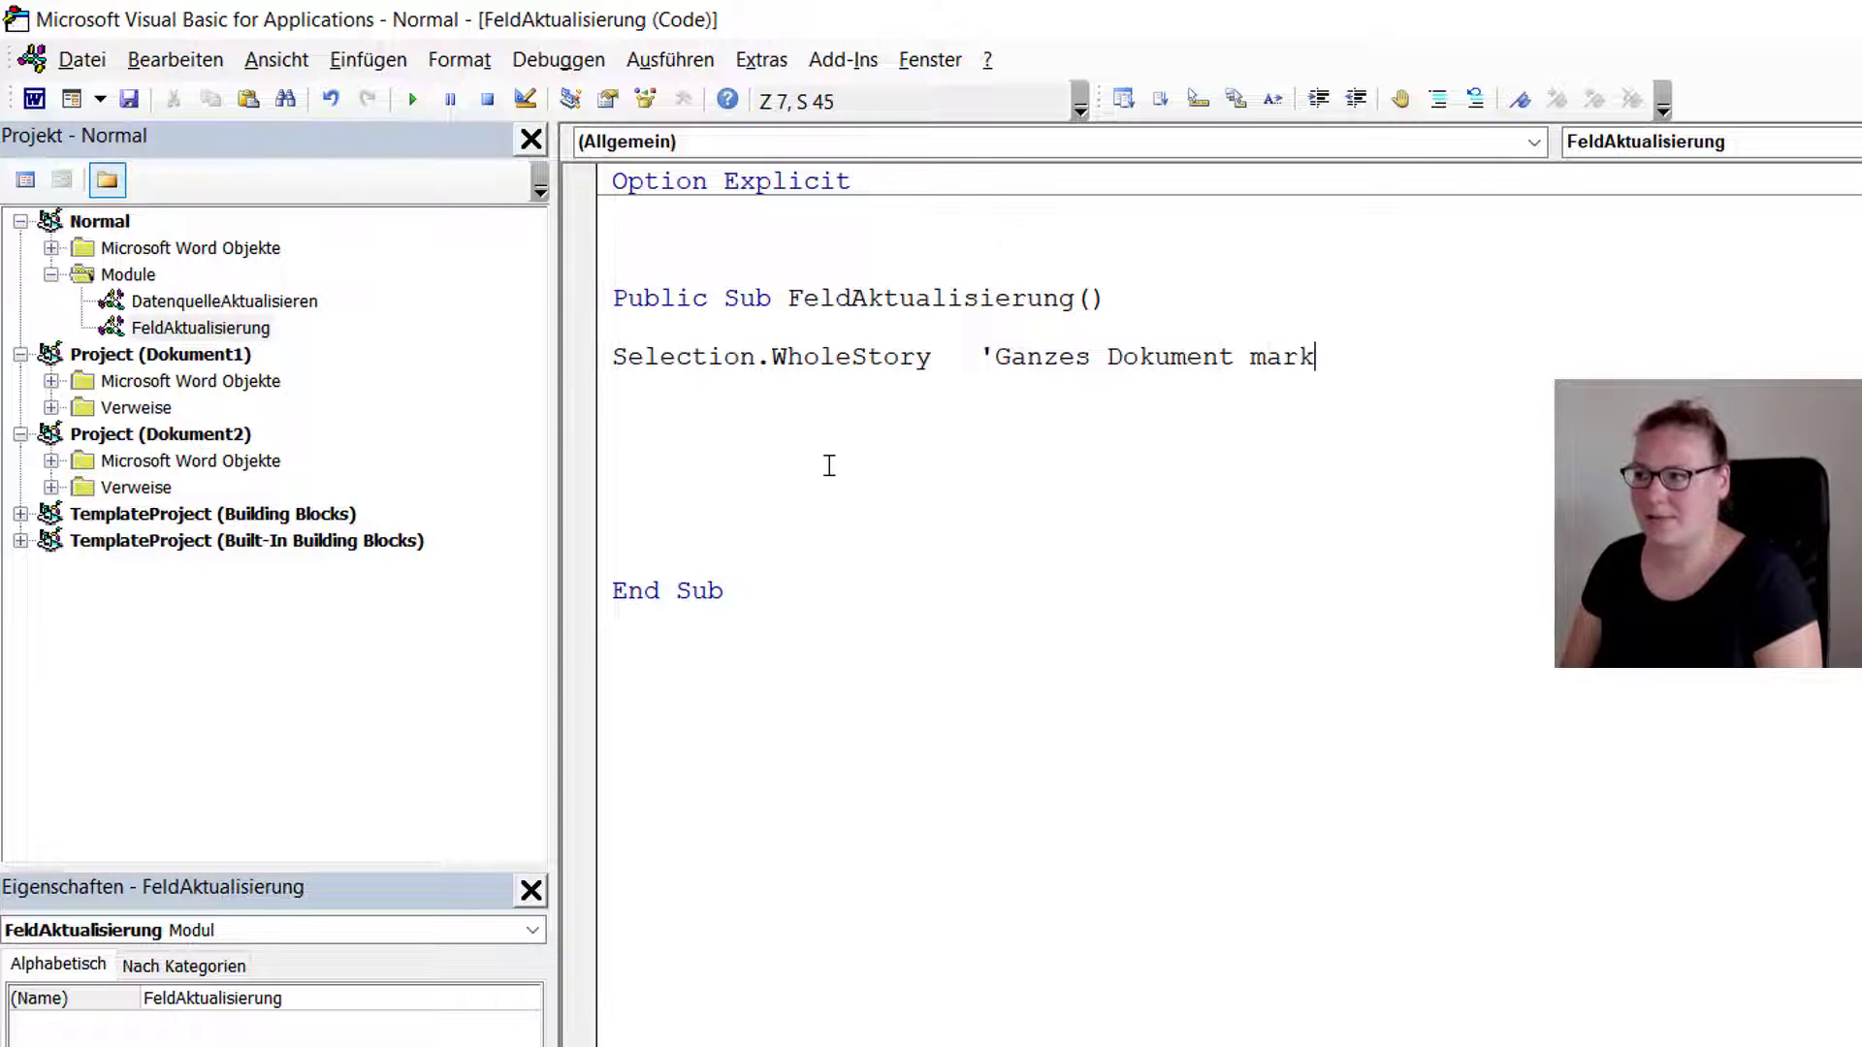
text(ieren)
key(Return)
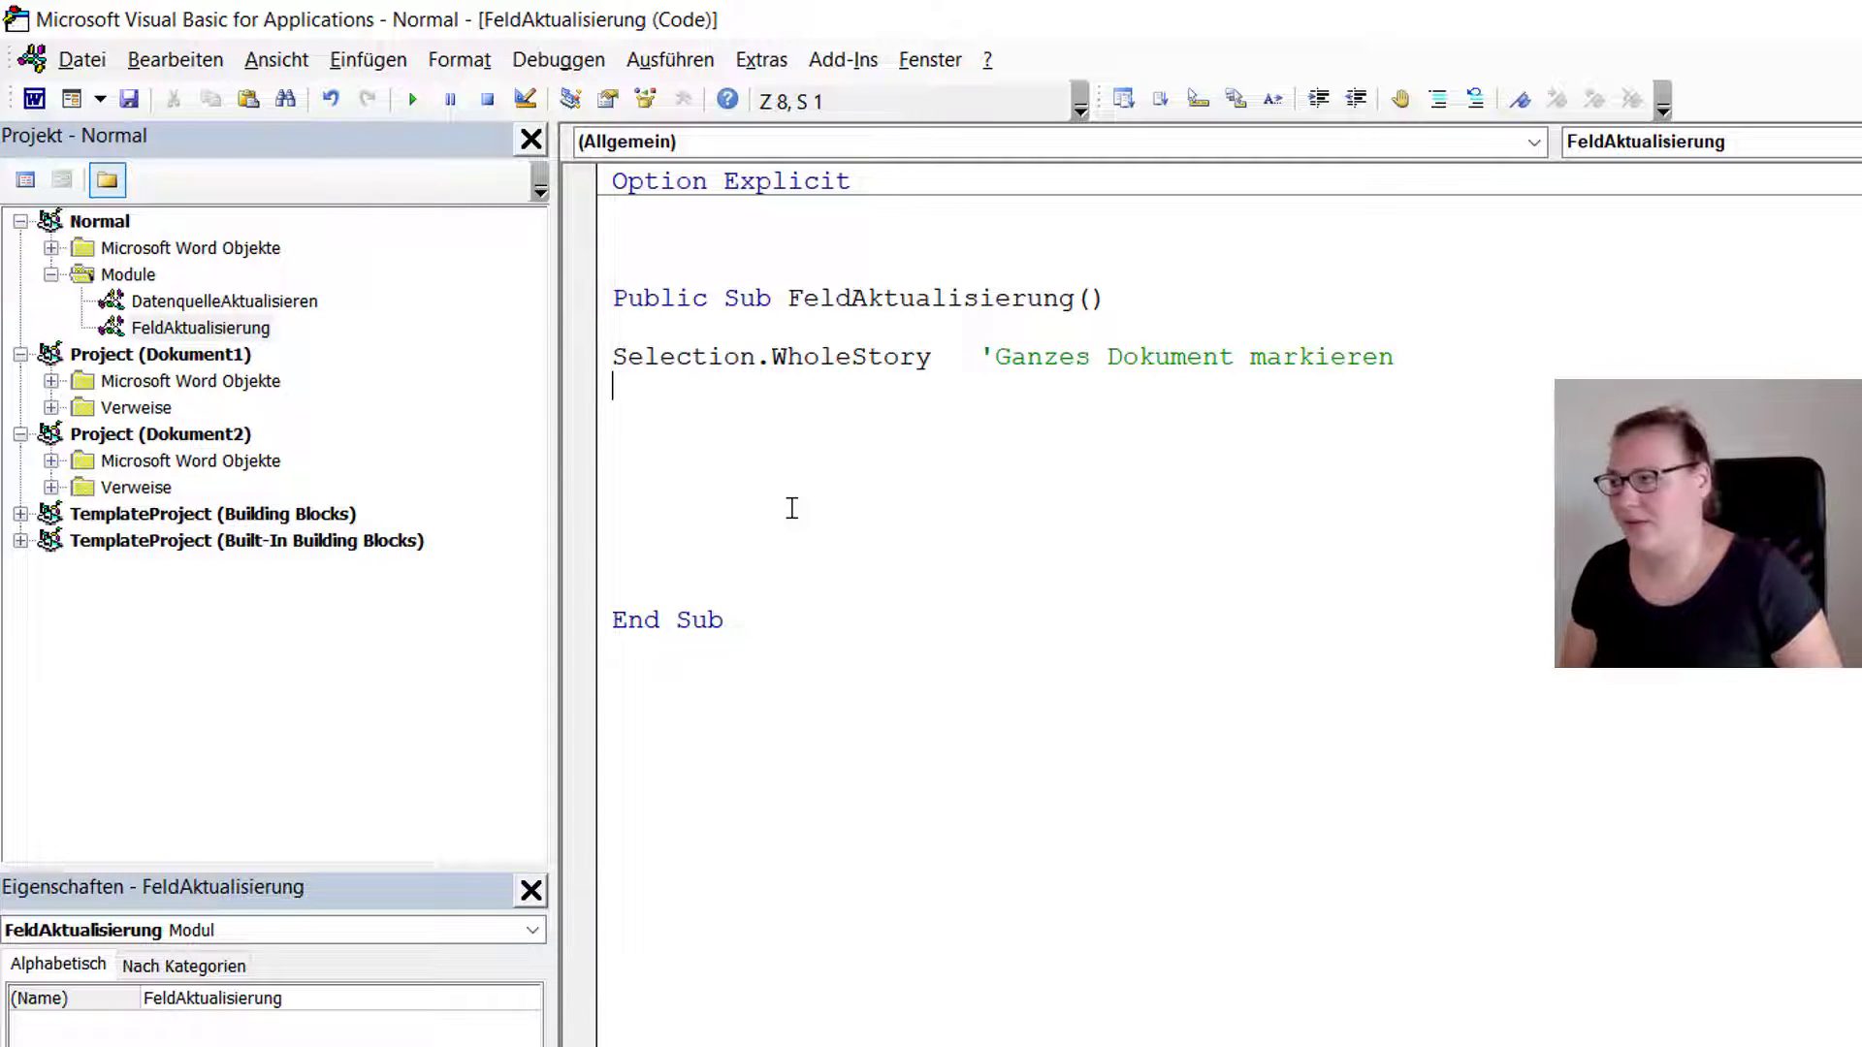
- Add Selection.Fields.Update commented 'Aktualisierung der Felder' below the WholeStory line
text(Selec)
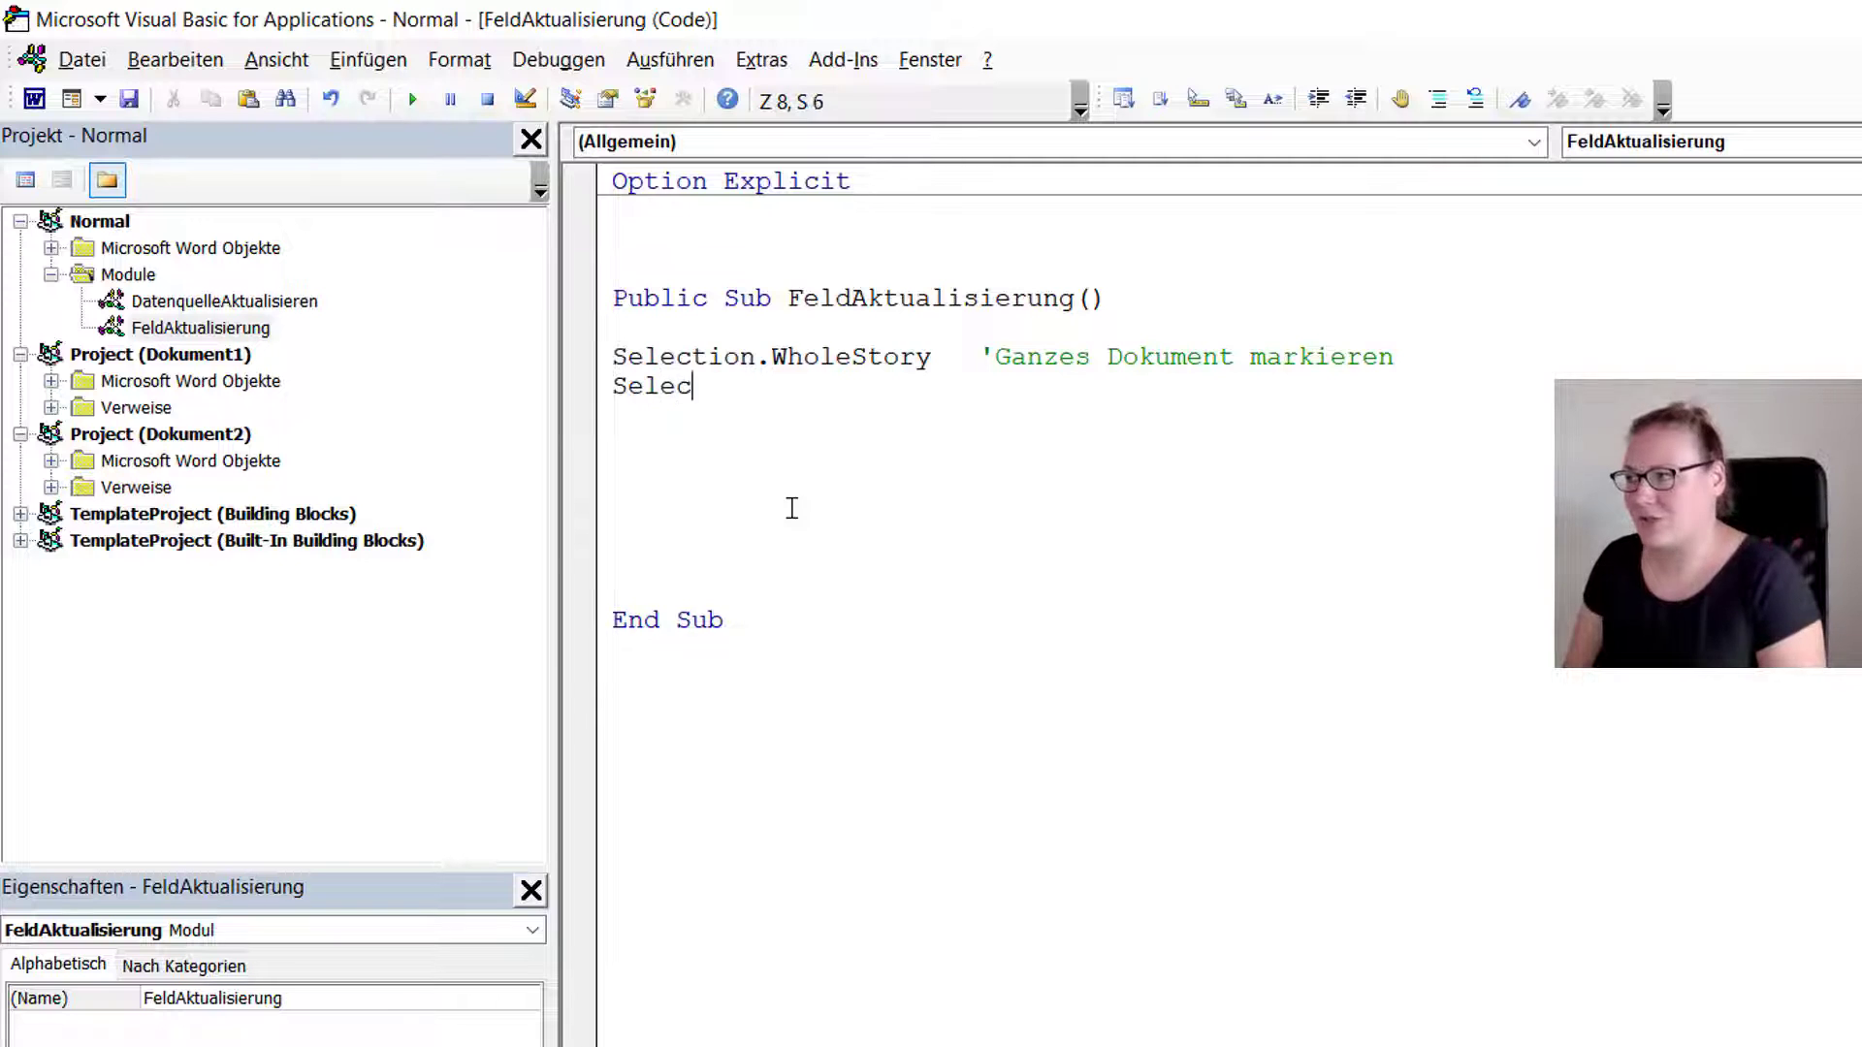
text(tion.)
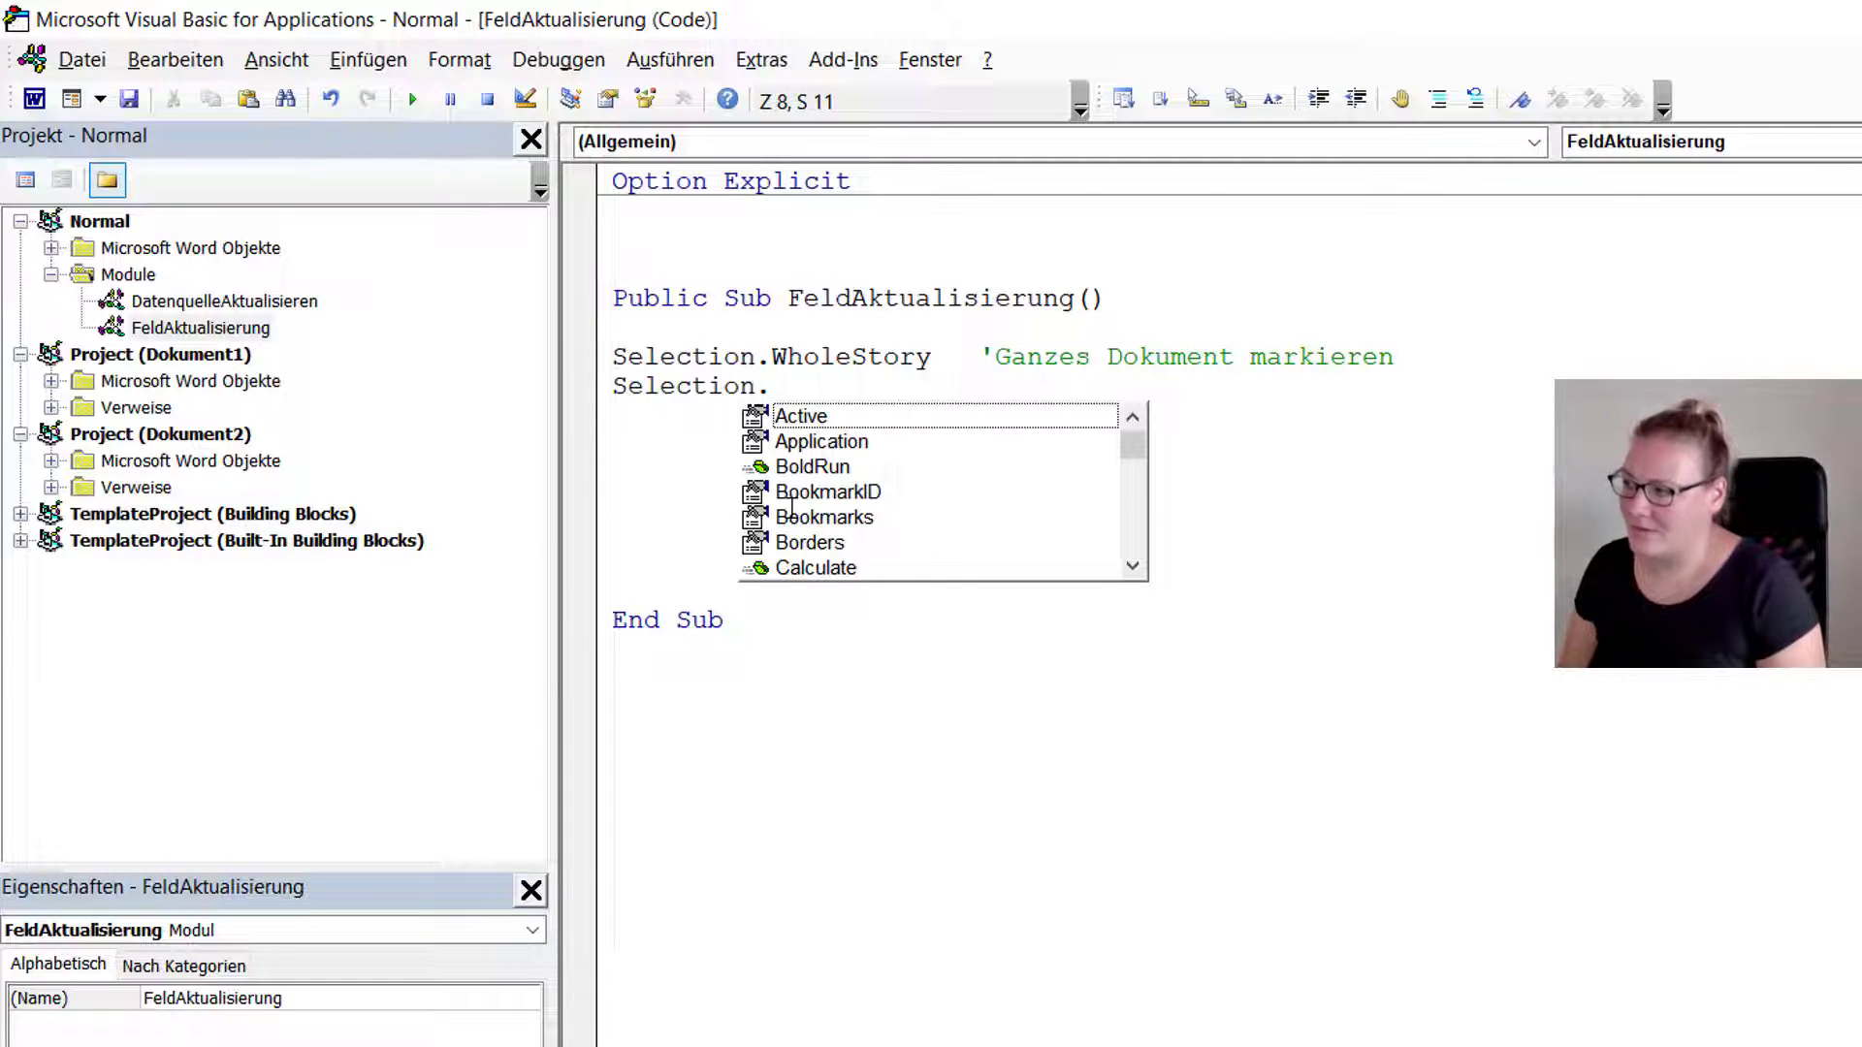
text(f)
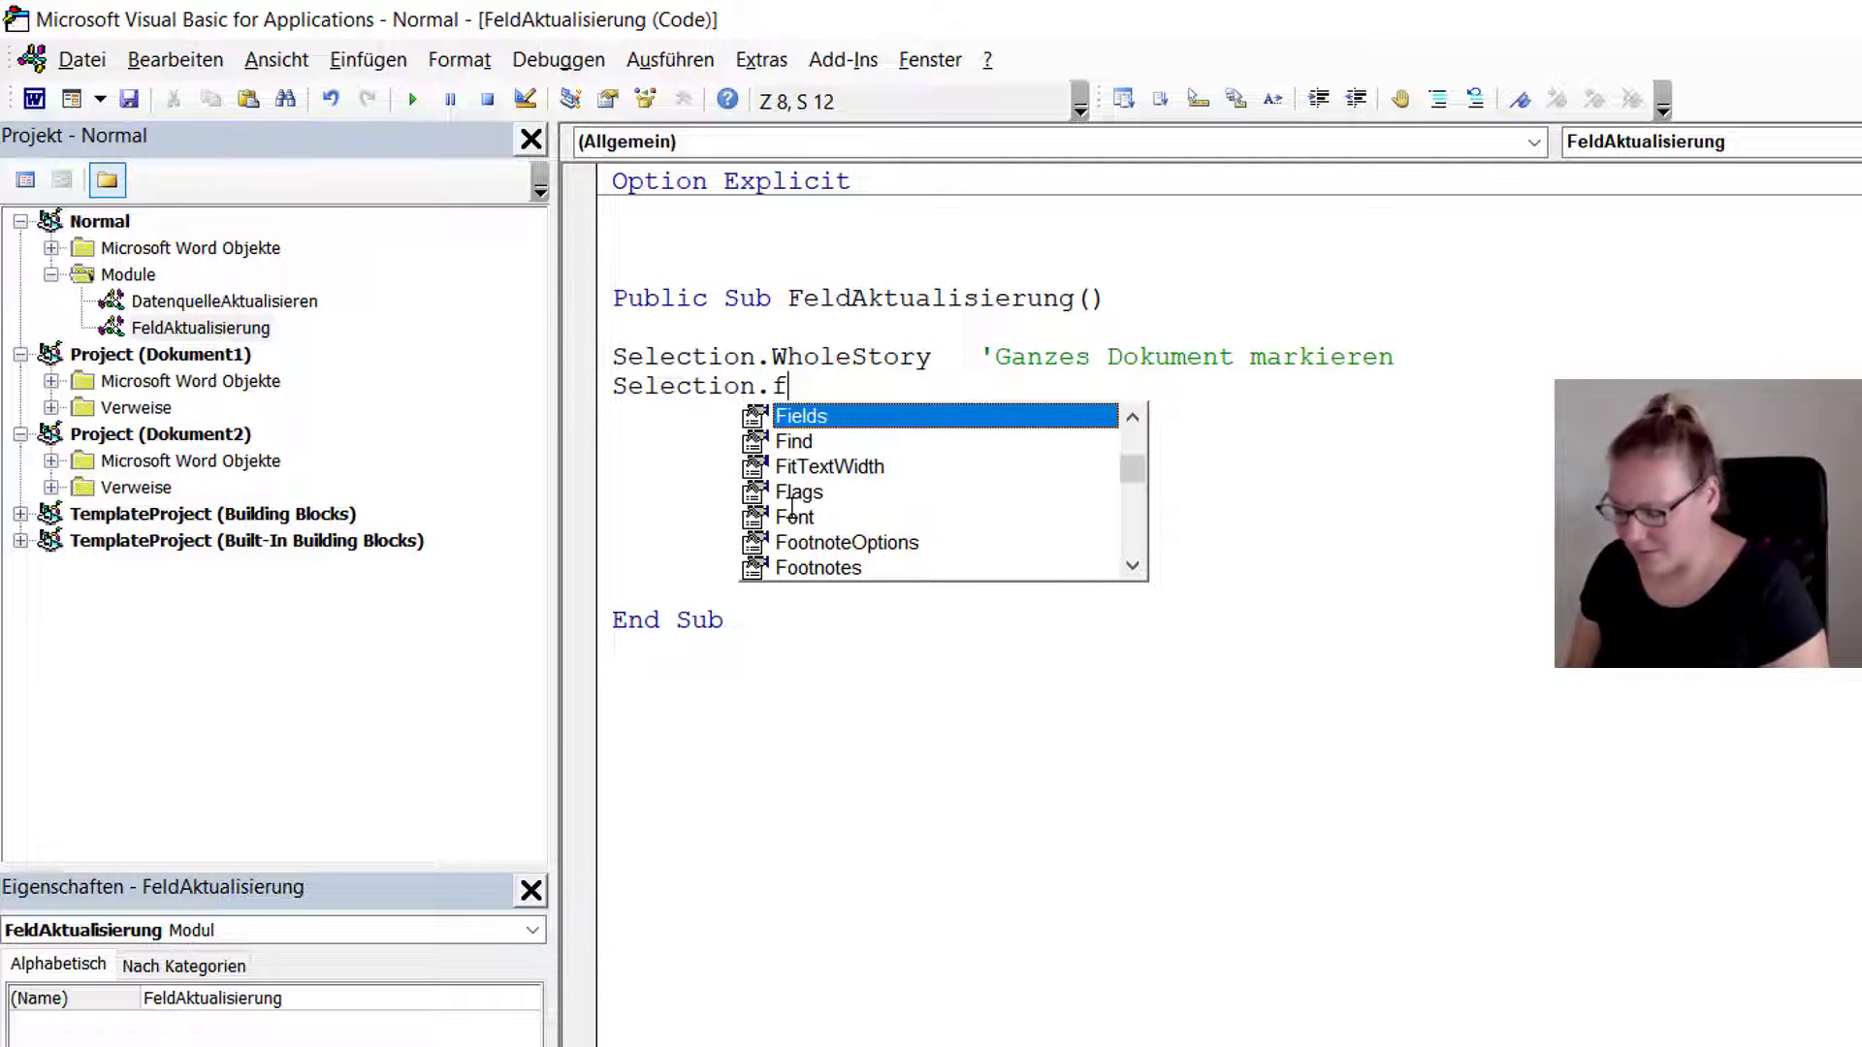
key(Tab)
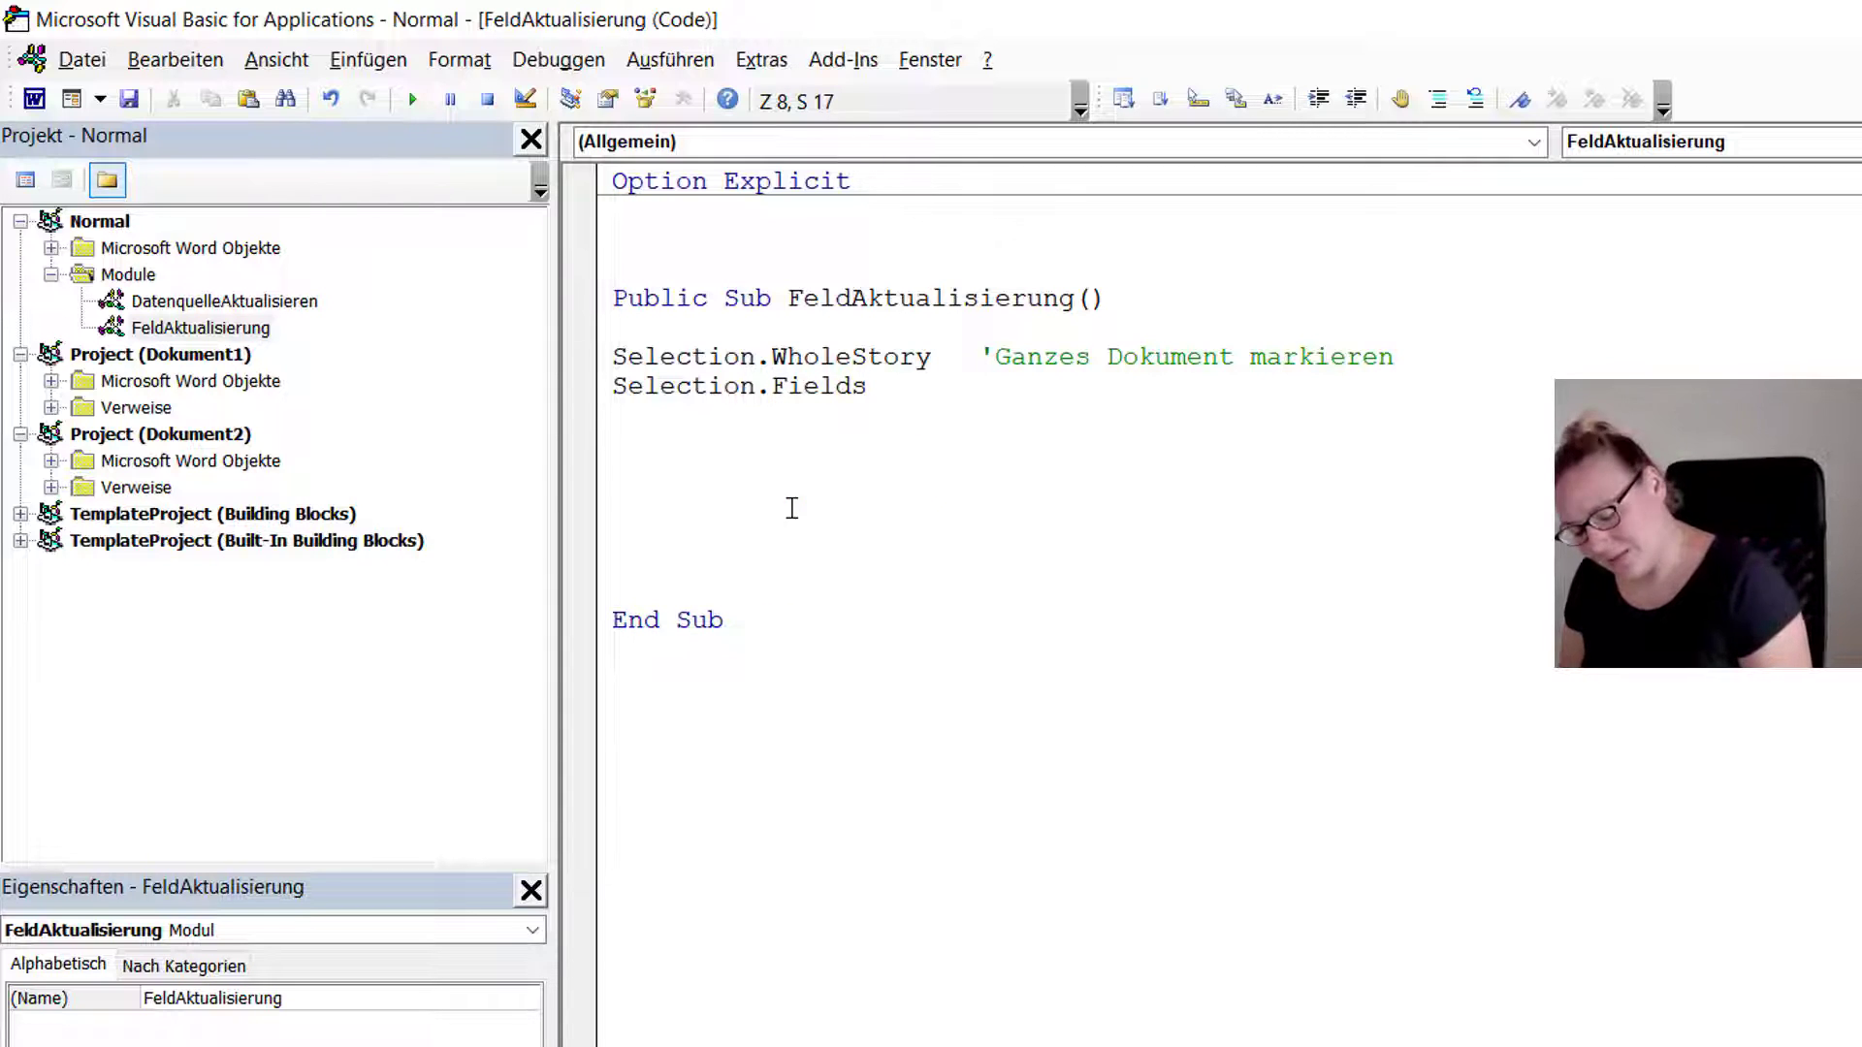
text(.)
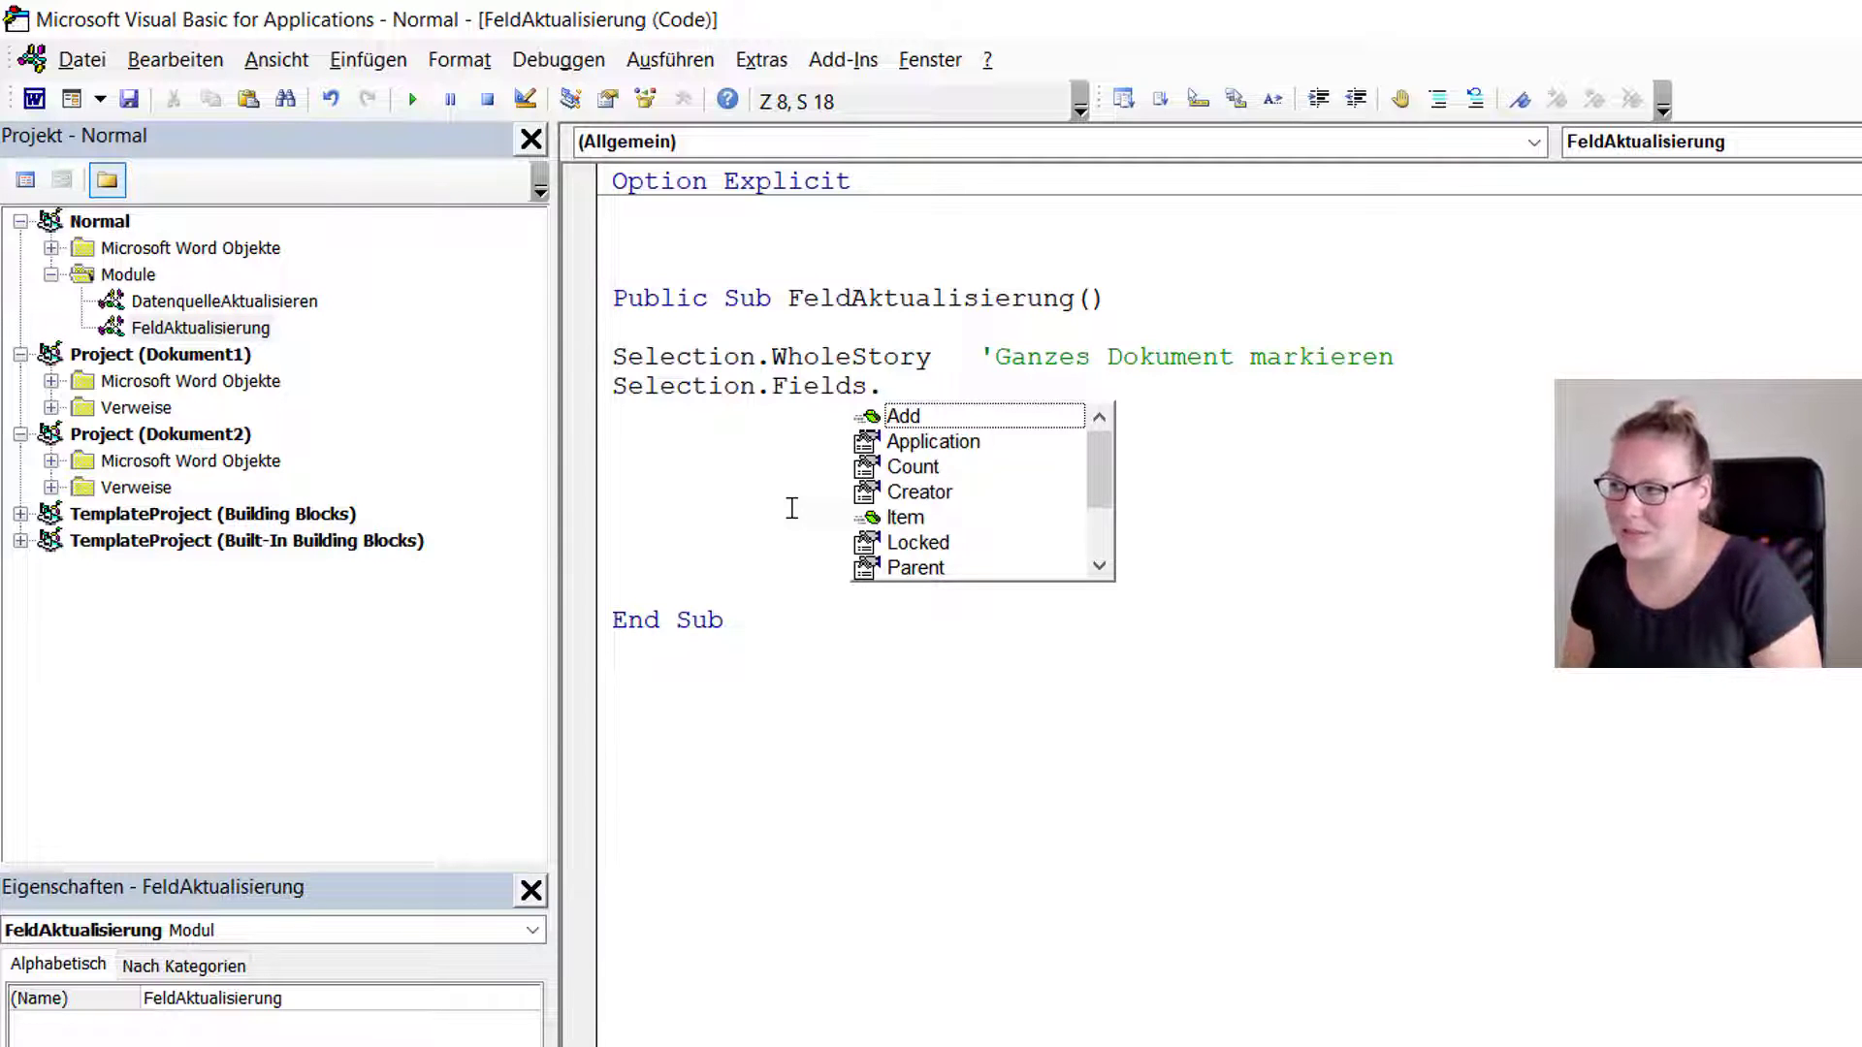
text(up)
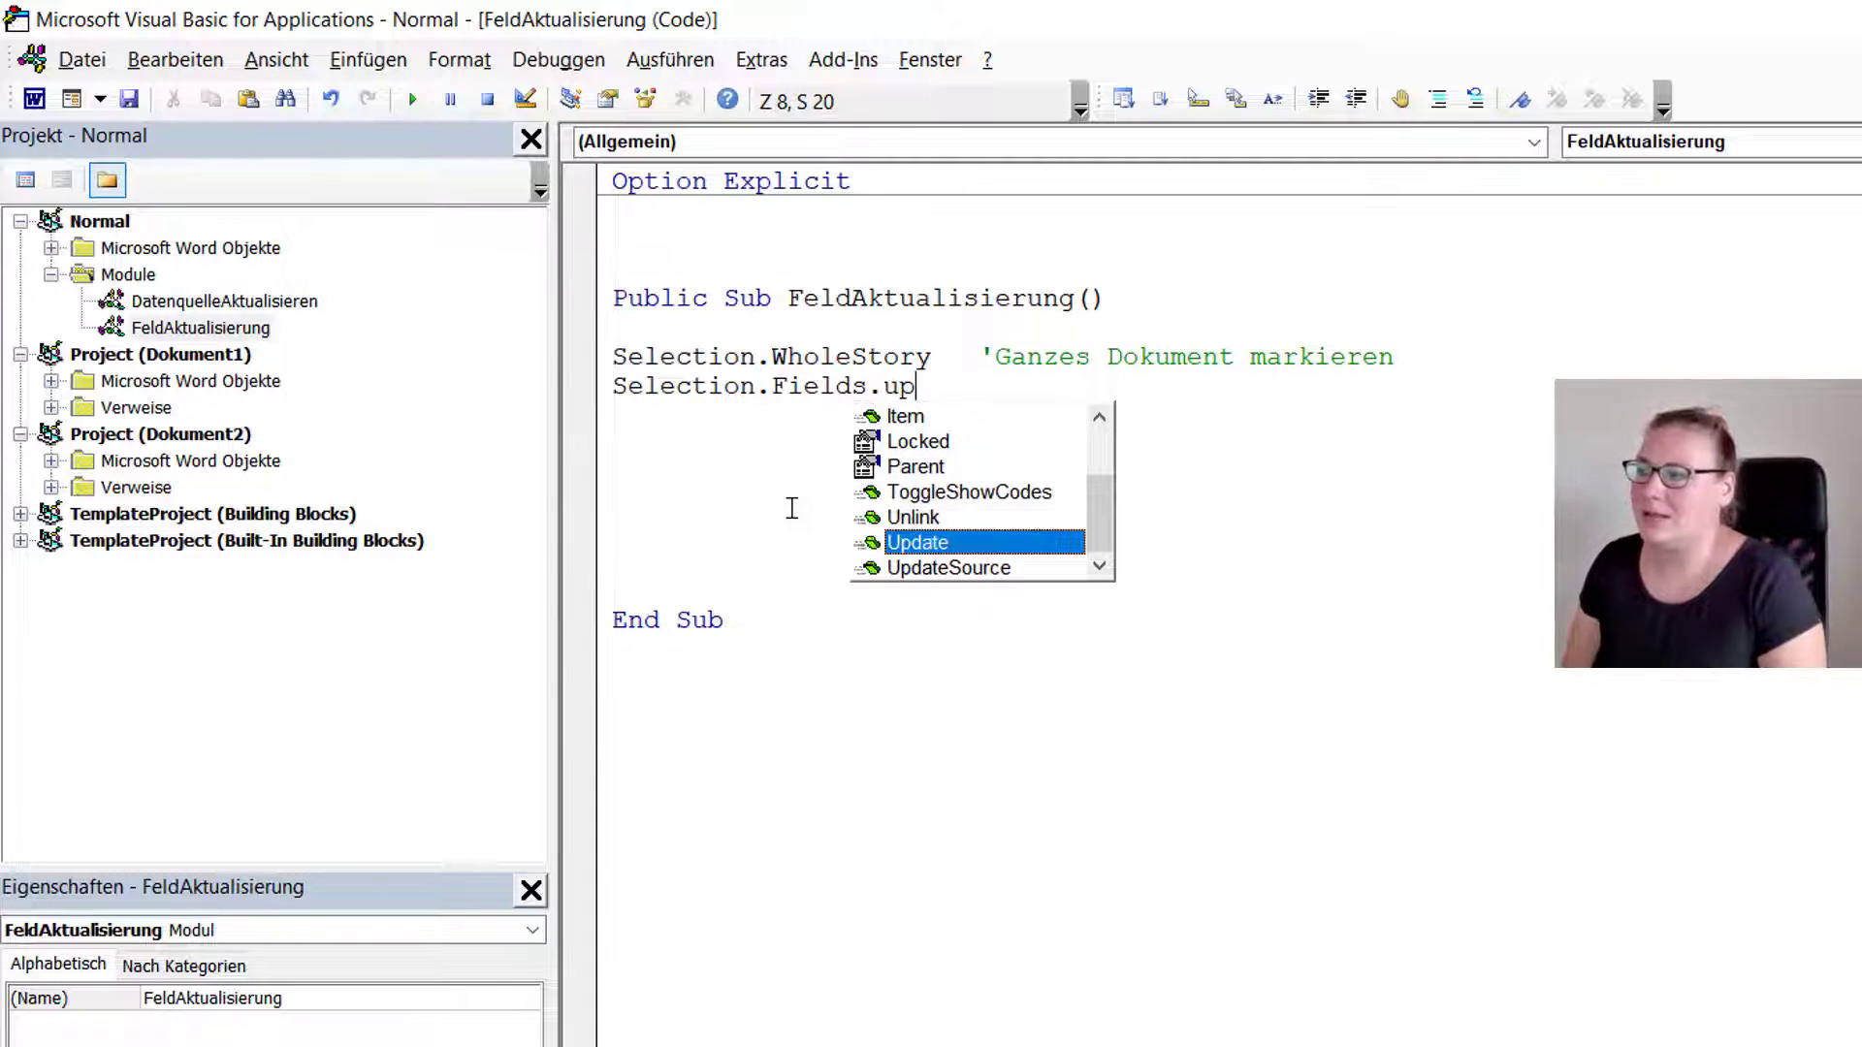
key(Tab)
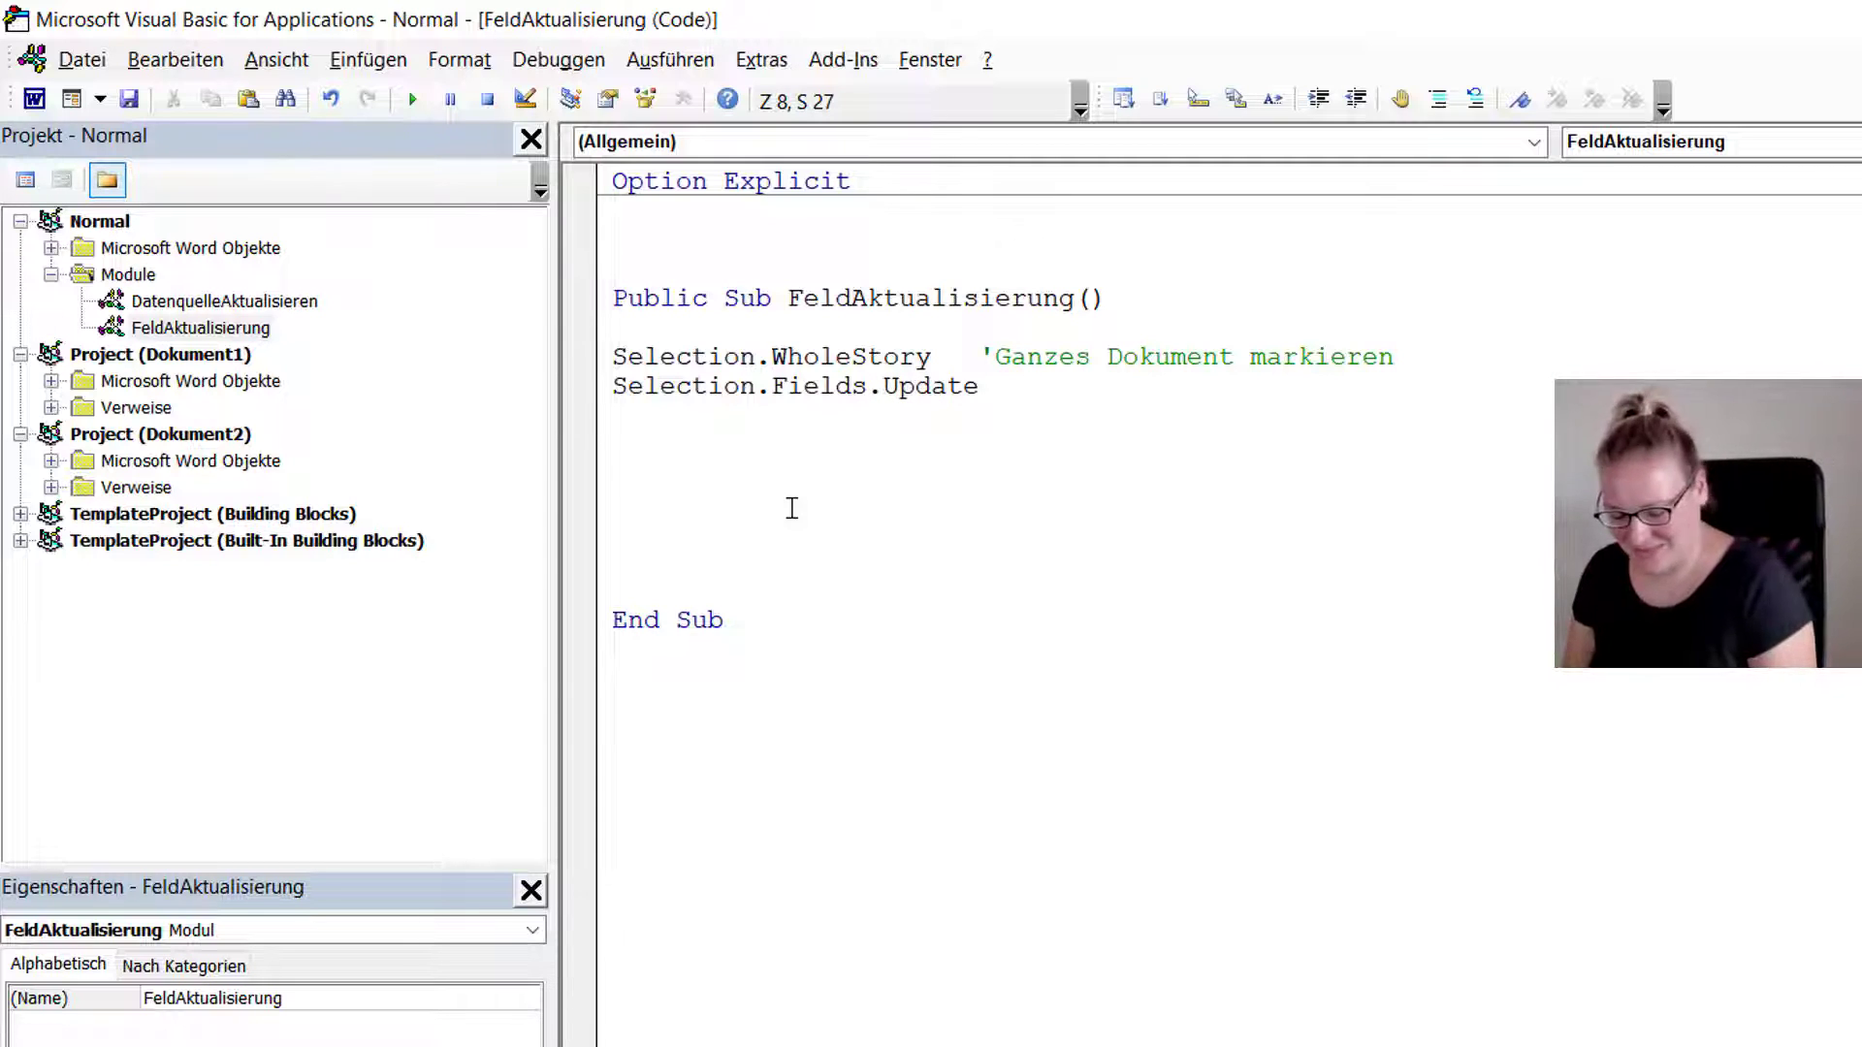
text('Aktuali)
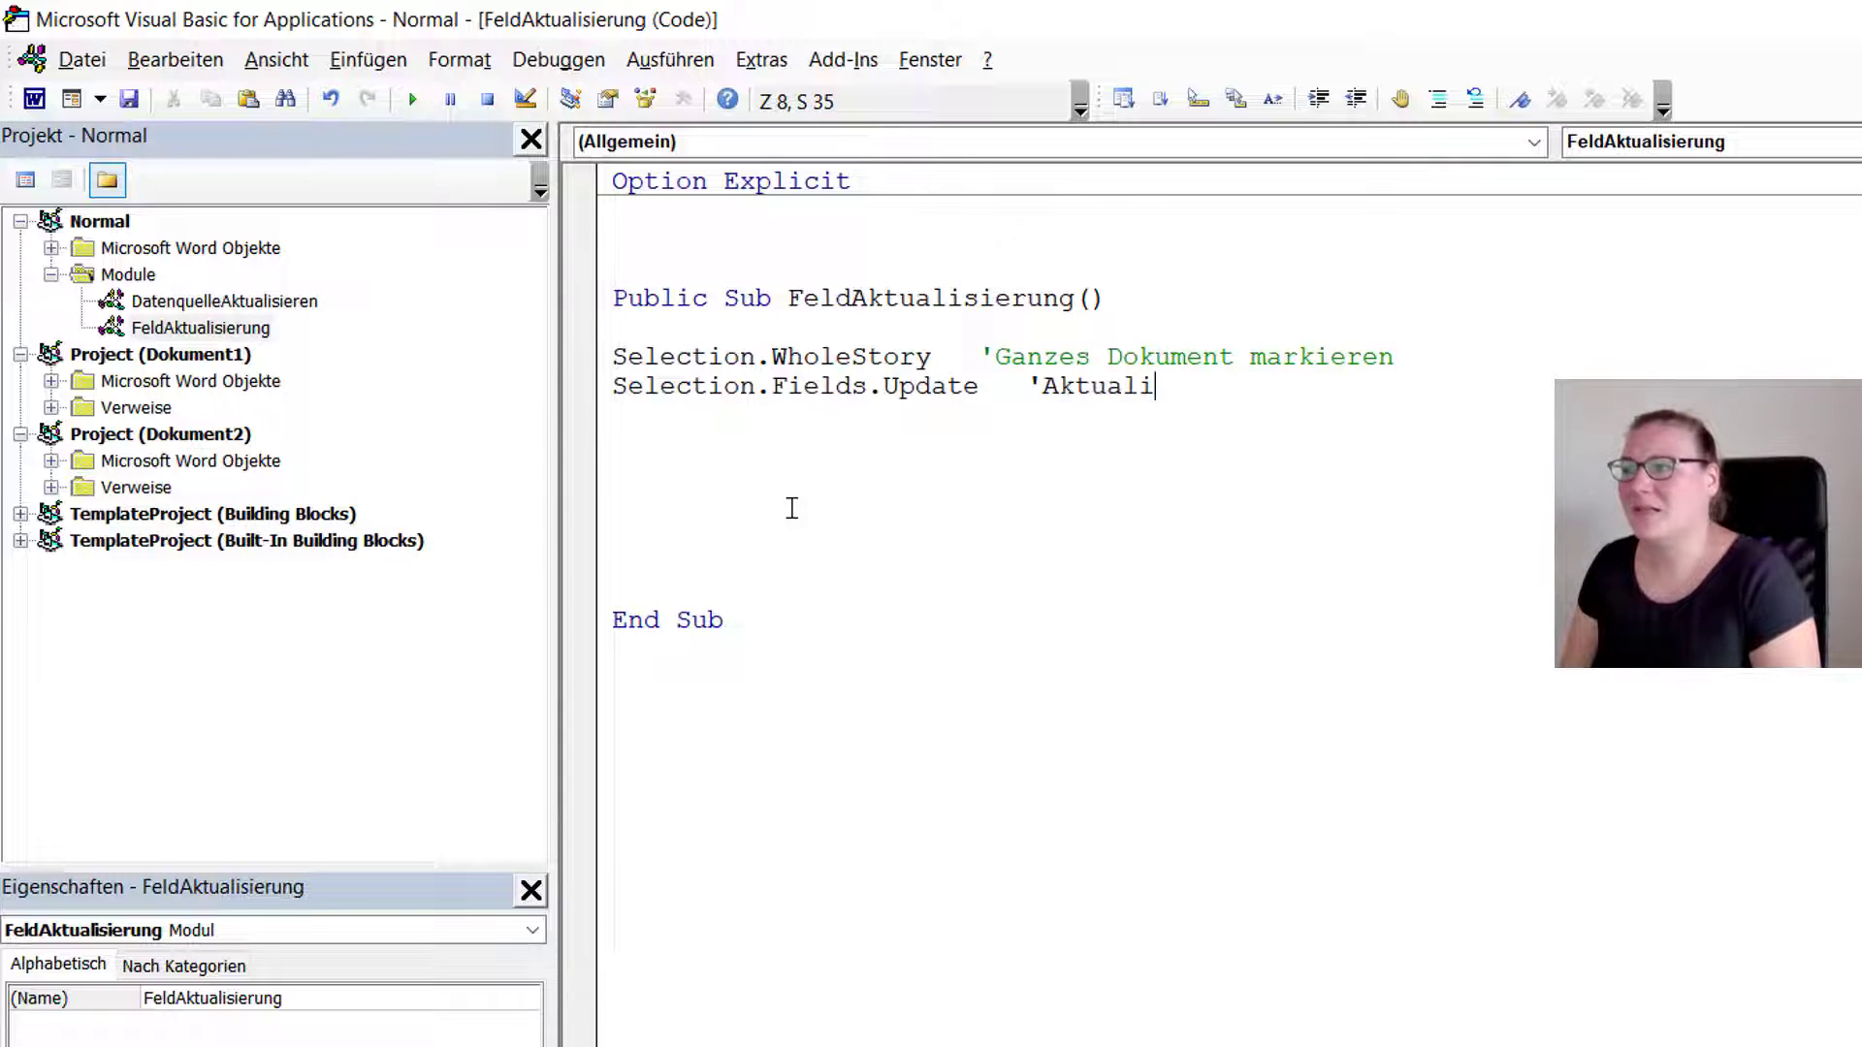
text(sieru)
key(BackSpace)
text(u)
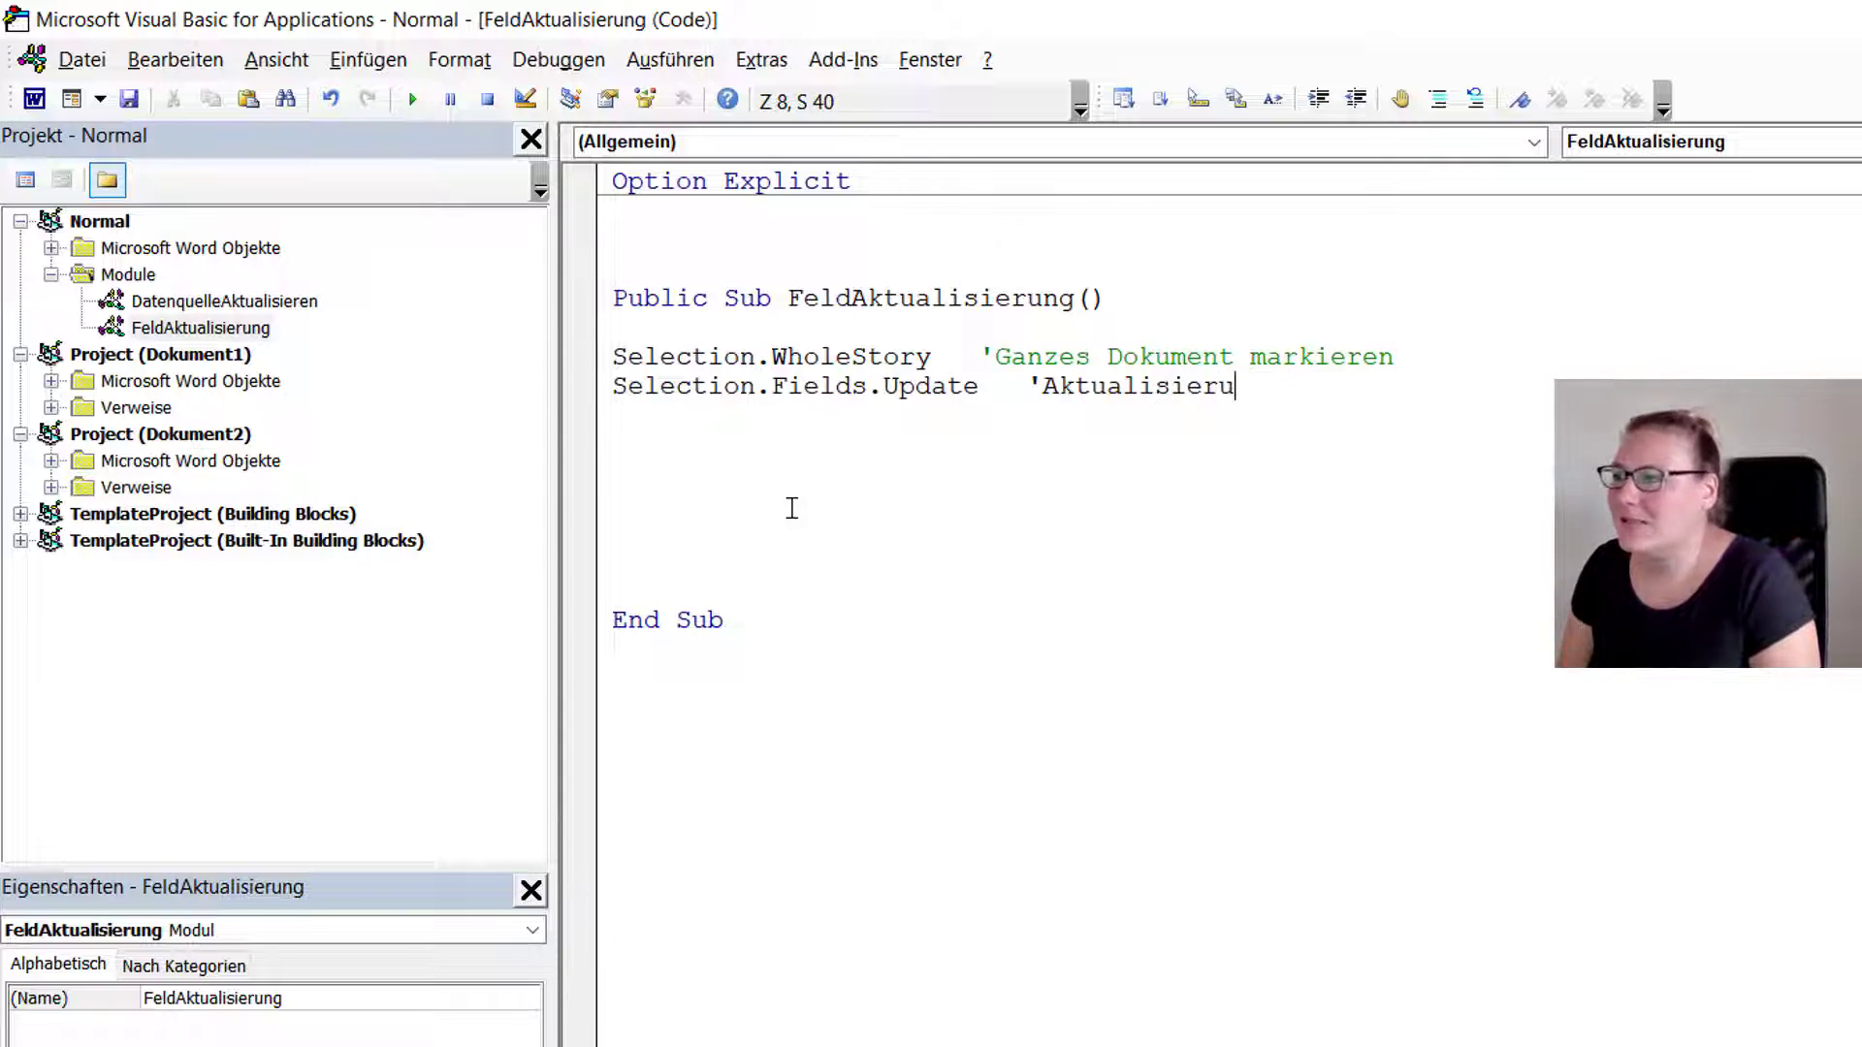
text(ng der Felder)
key(Return)
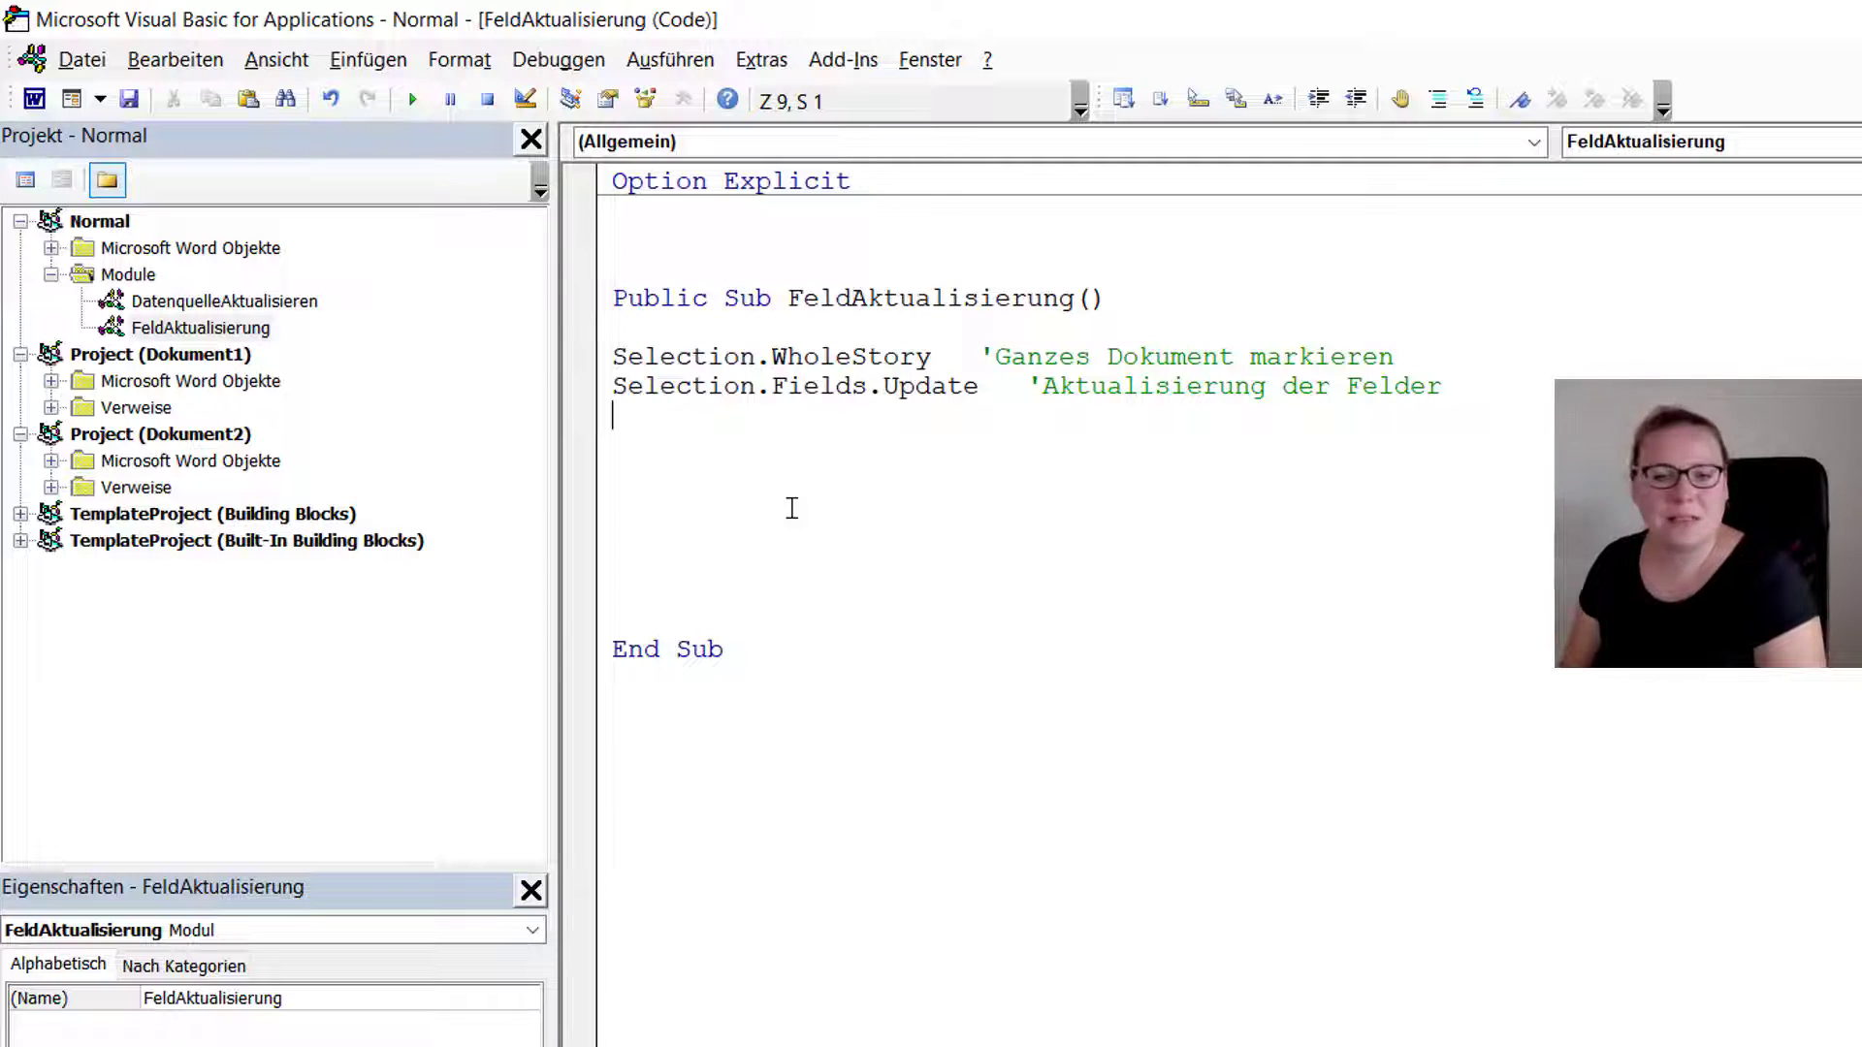
- Add Selection.HomeKey commented 'Spring an die 1. Position' below the Fields.Update line
text(Sel)
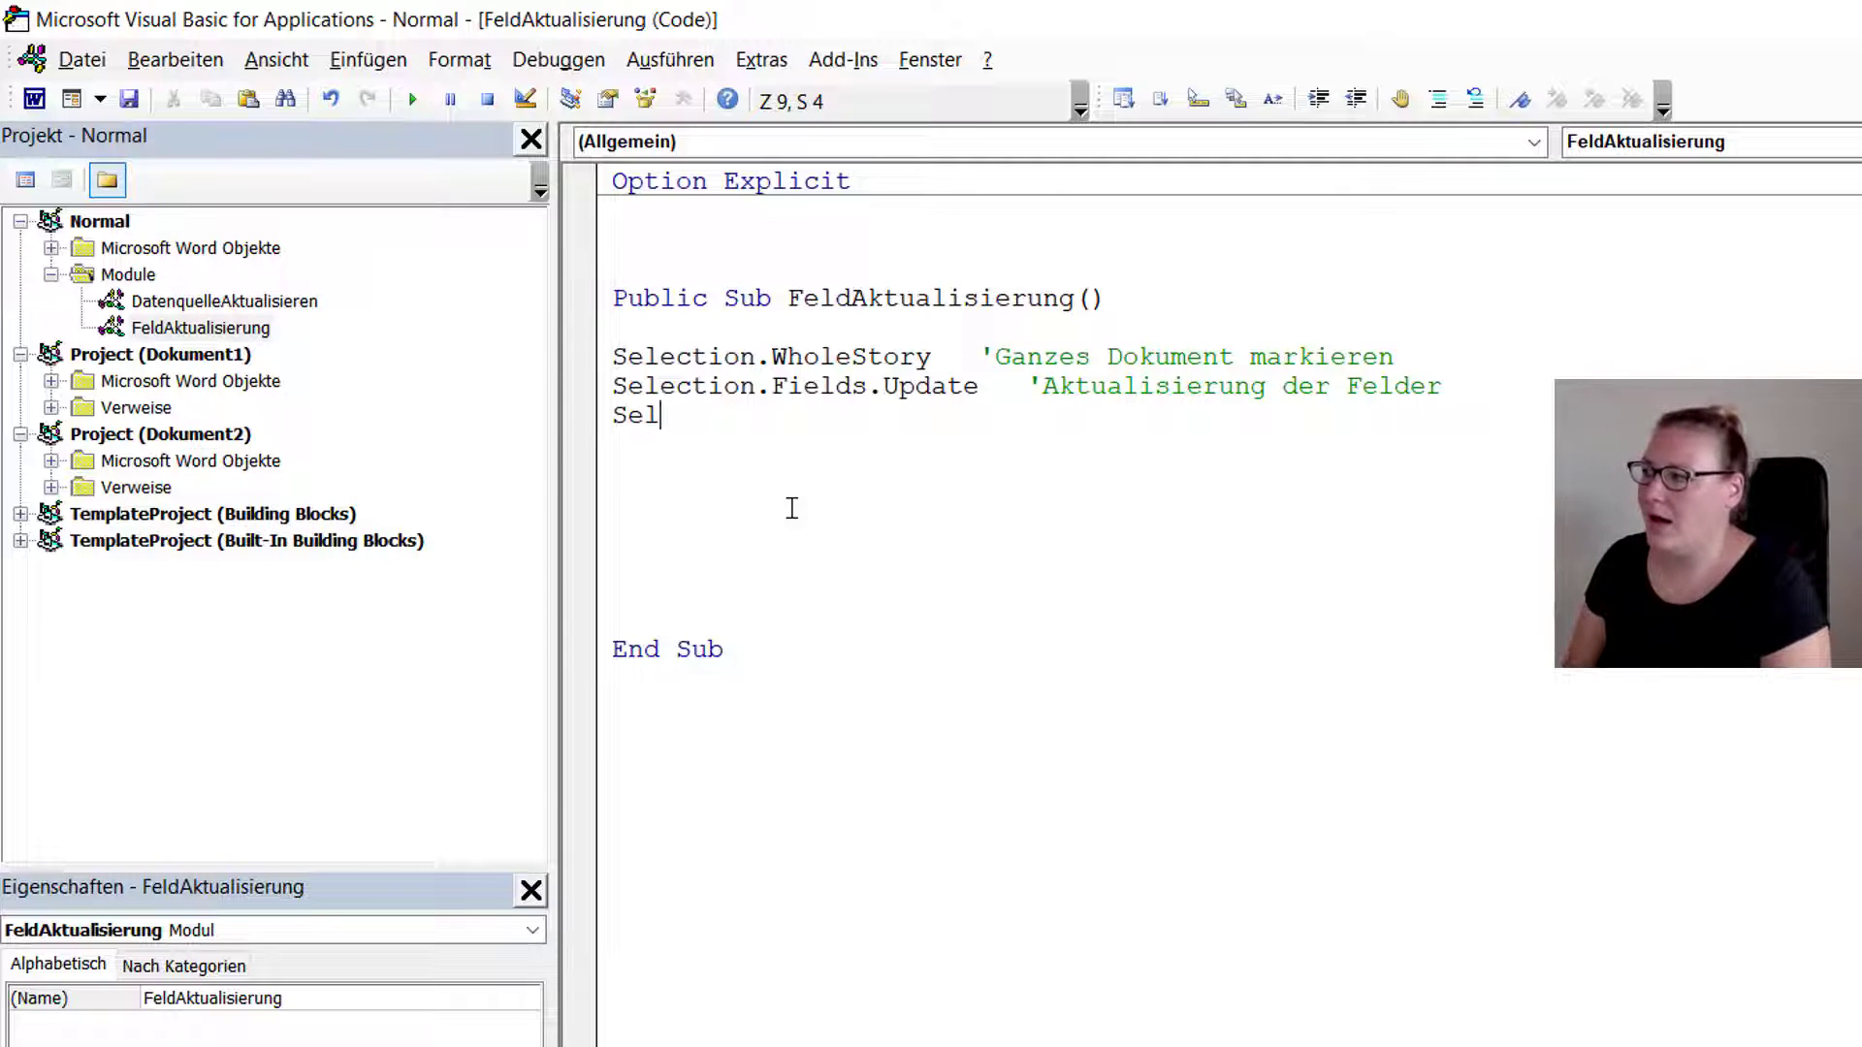
text(ection.)
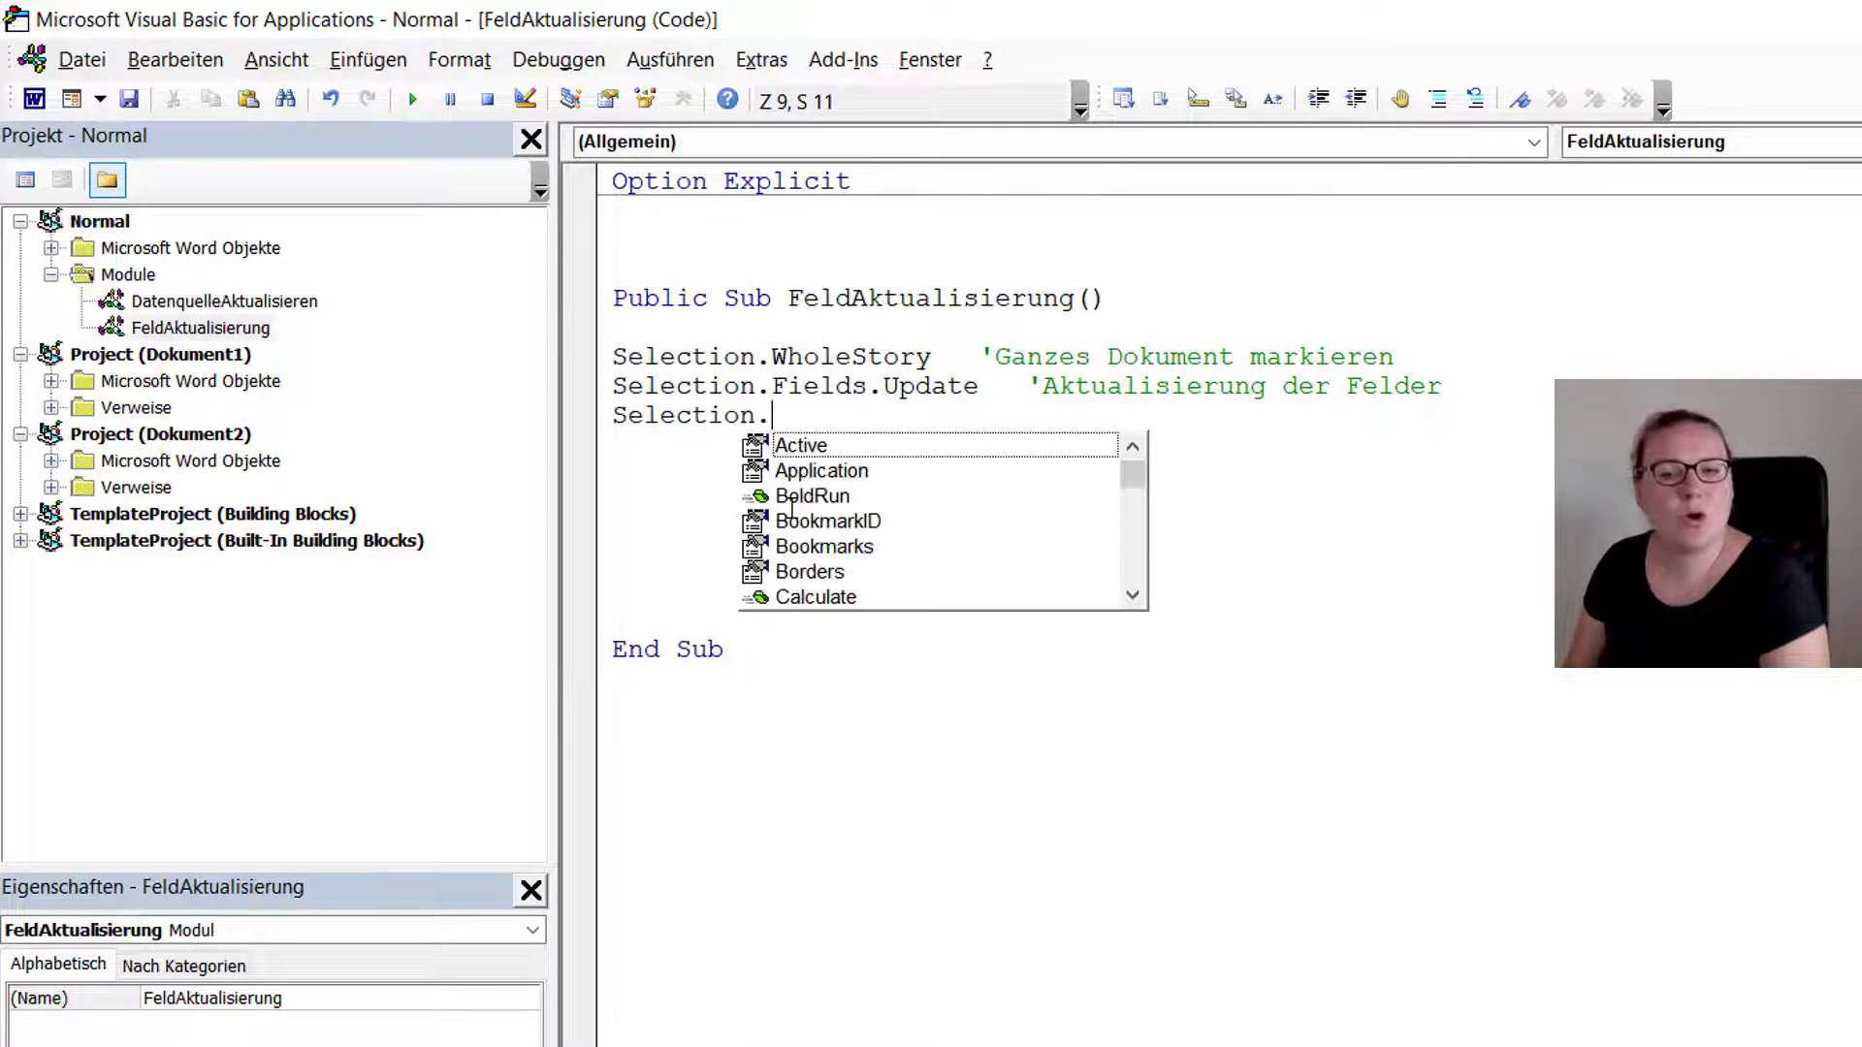
text(hom)
key(Tab)
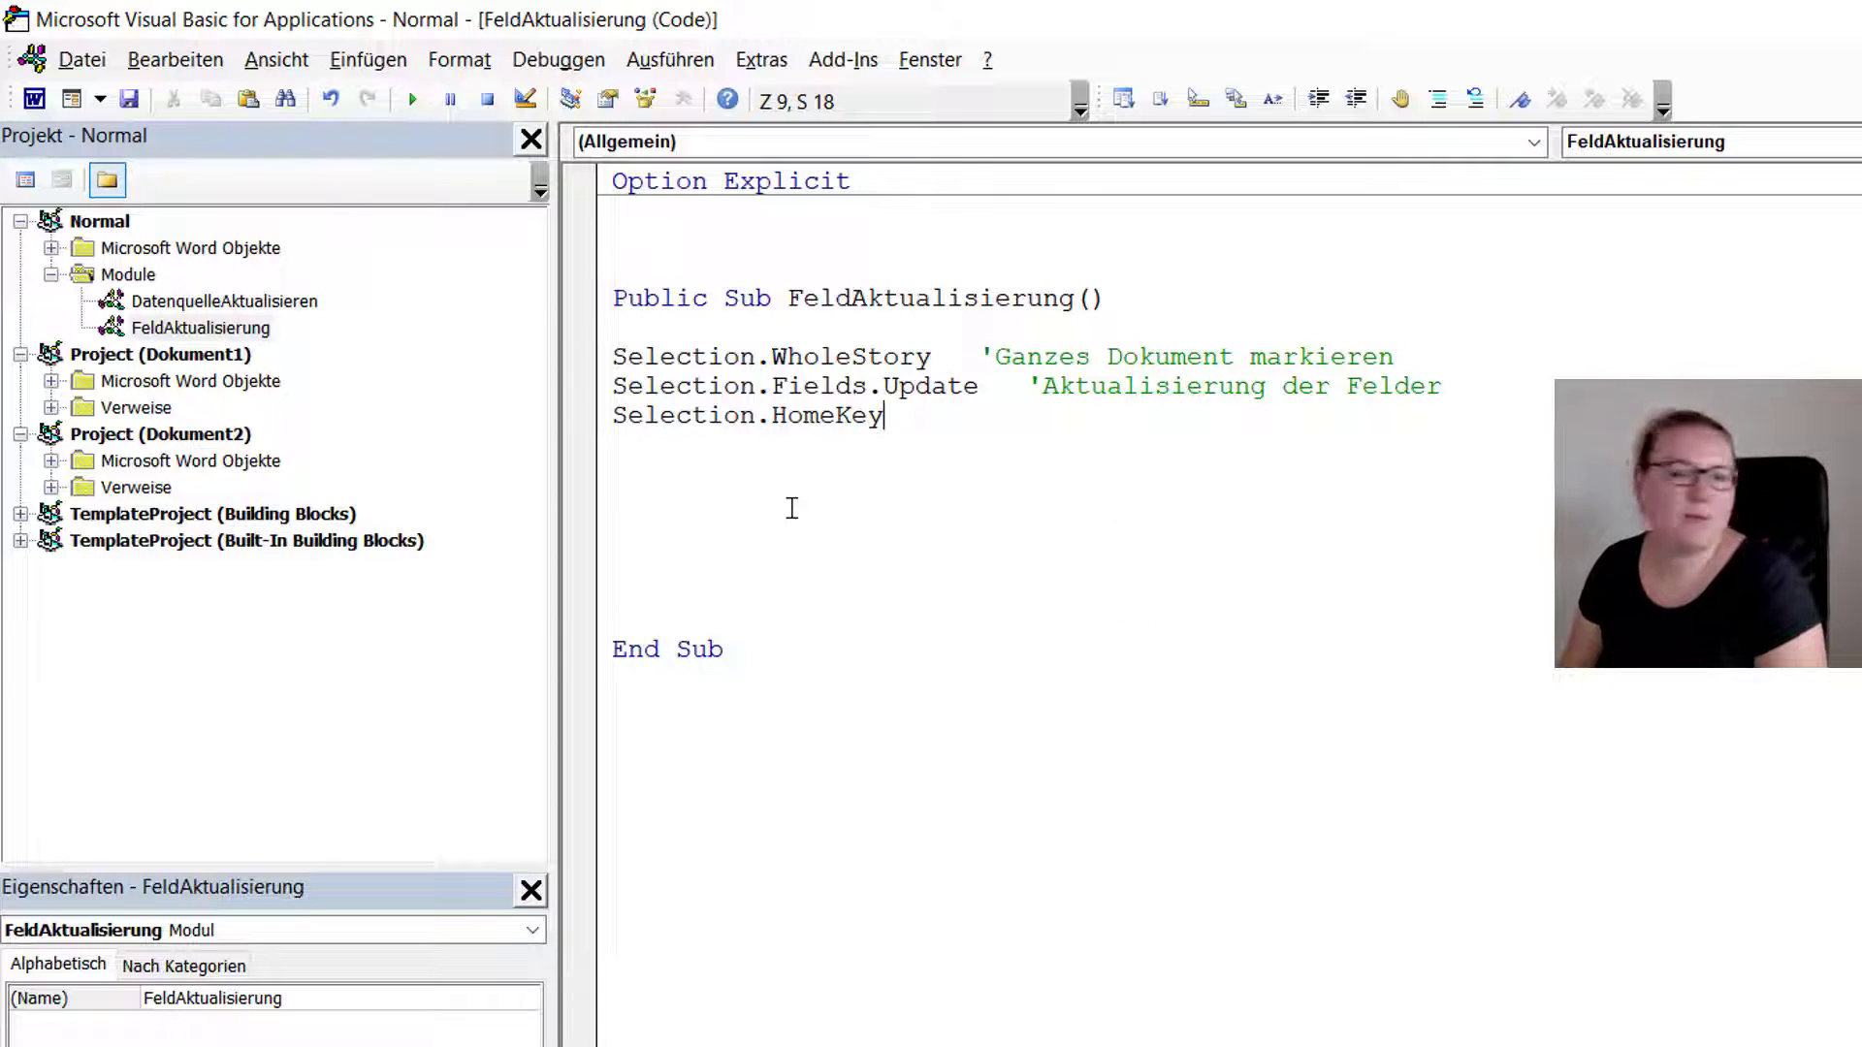
text(')
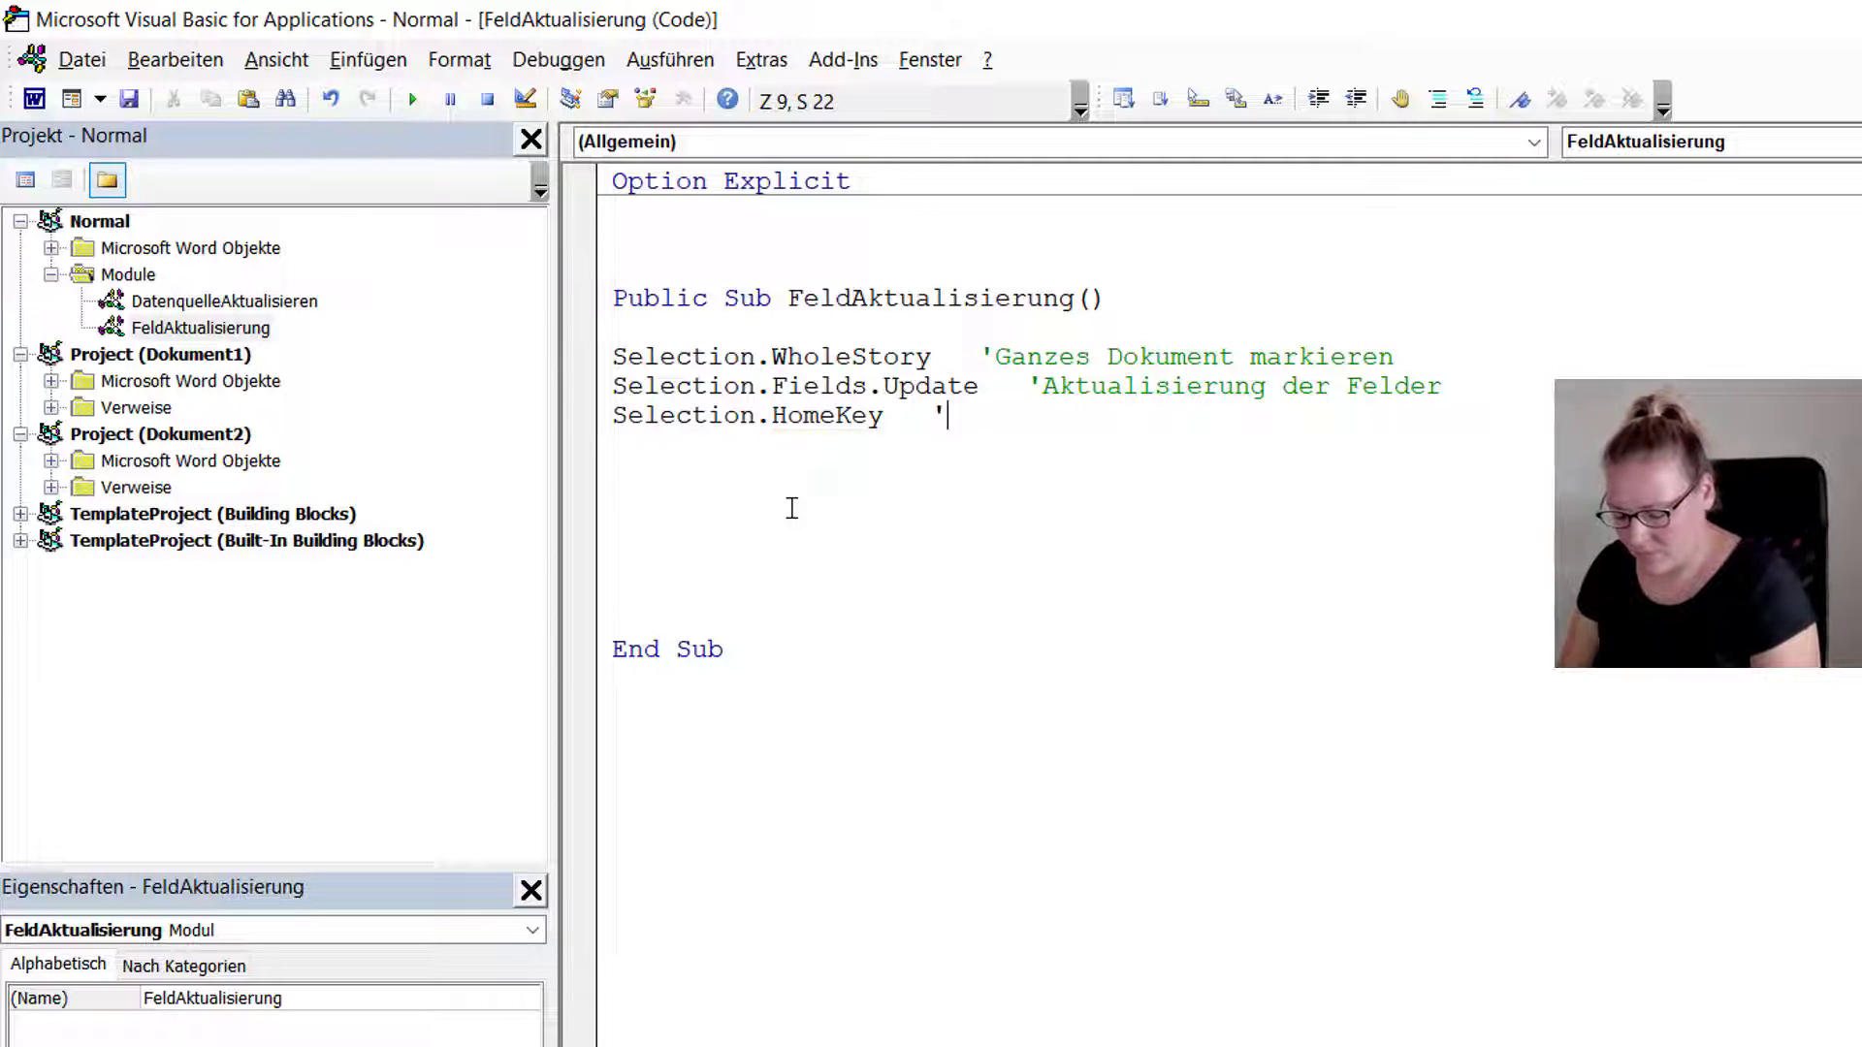
text(Spring an )
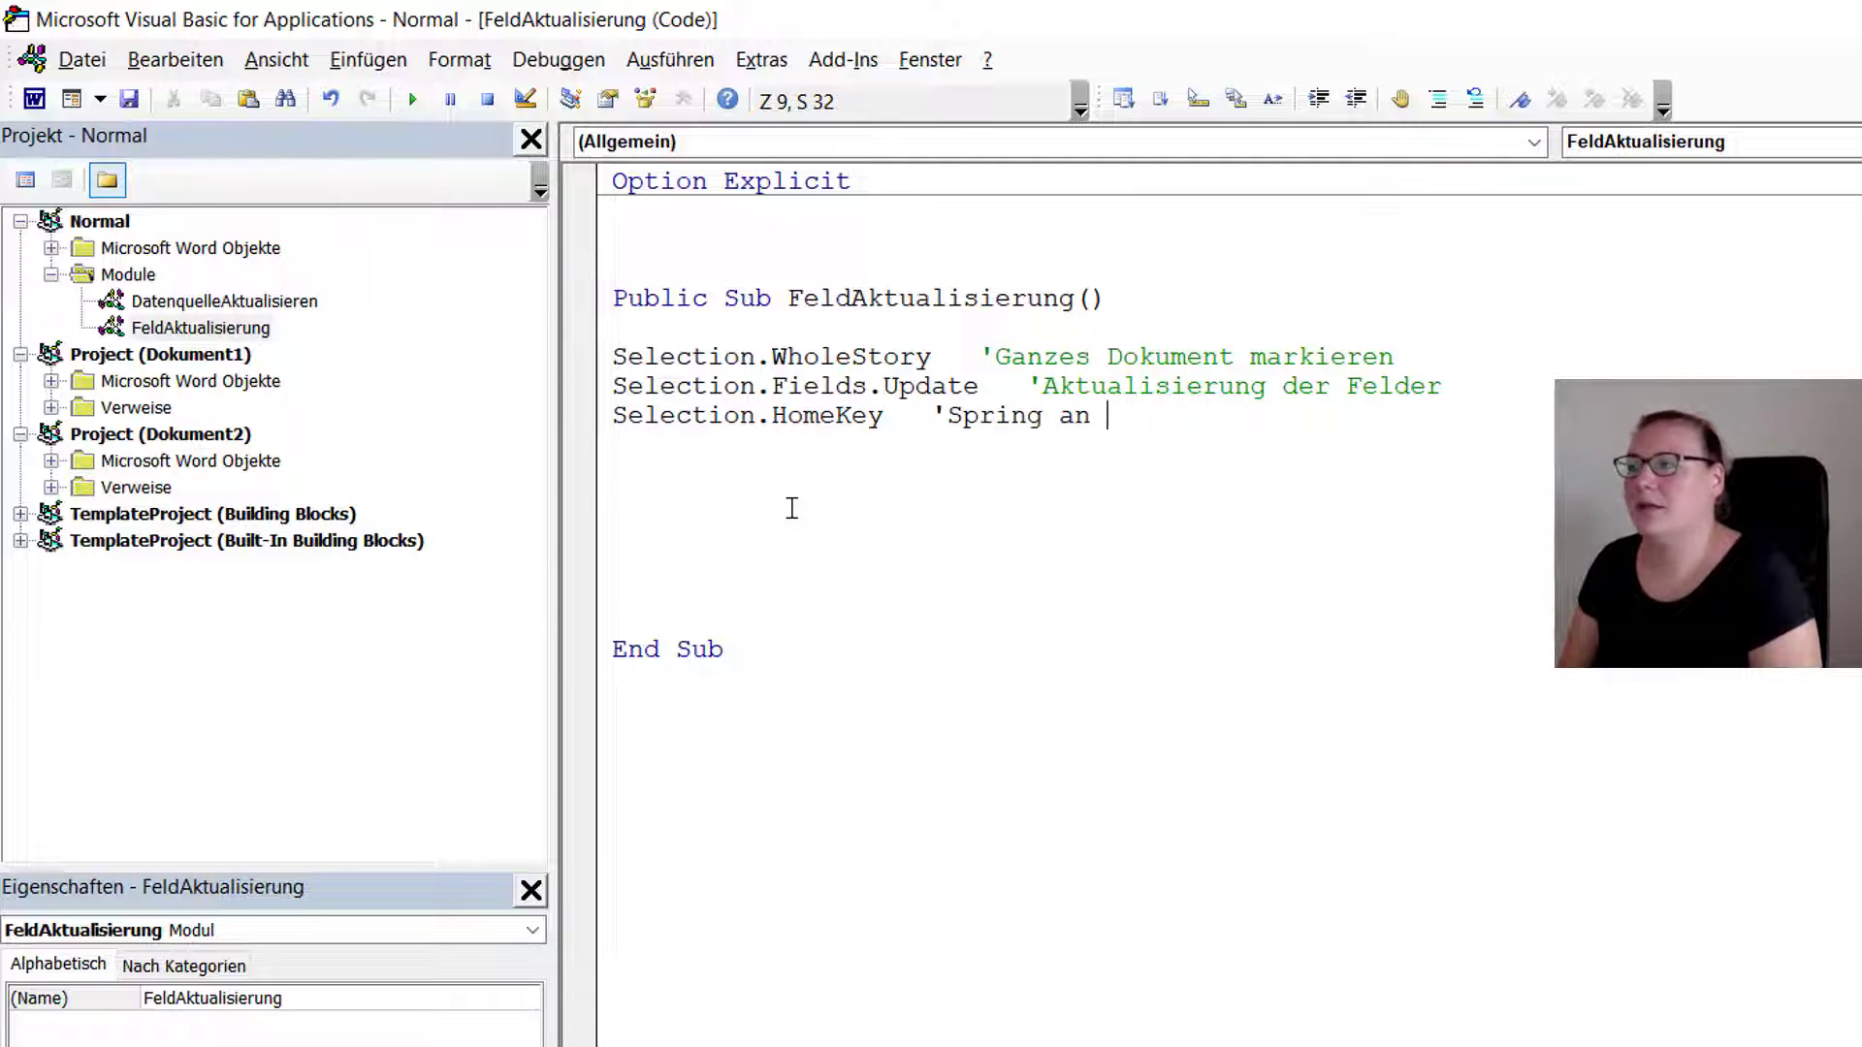
text(die 1. Posit)
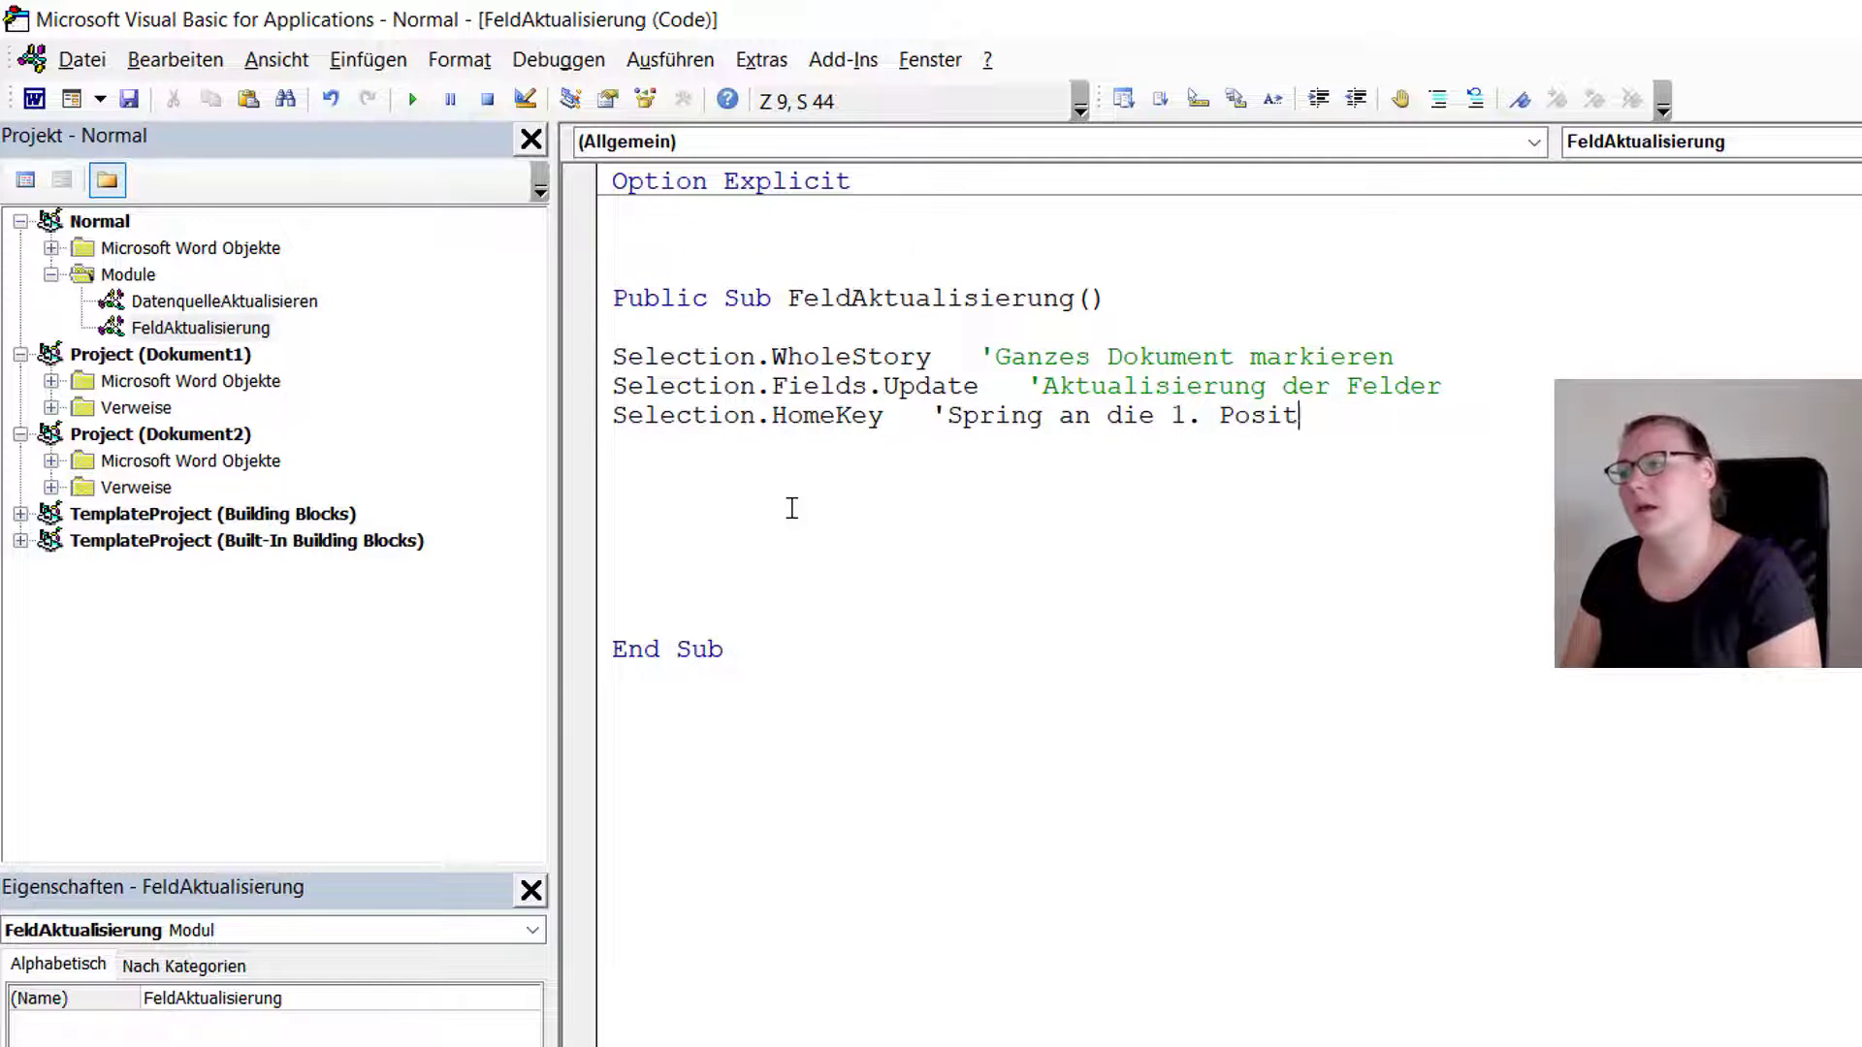
text(ion)
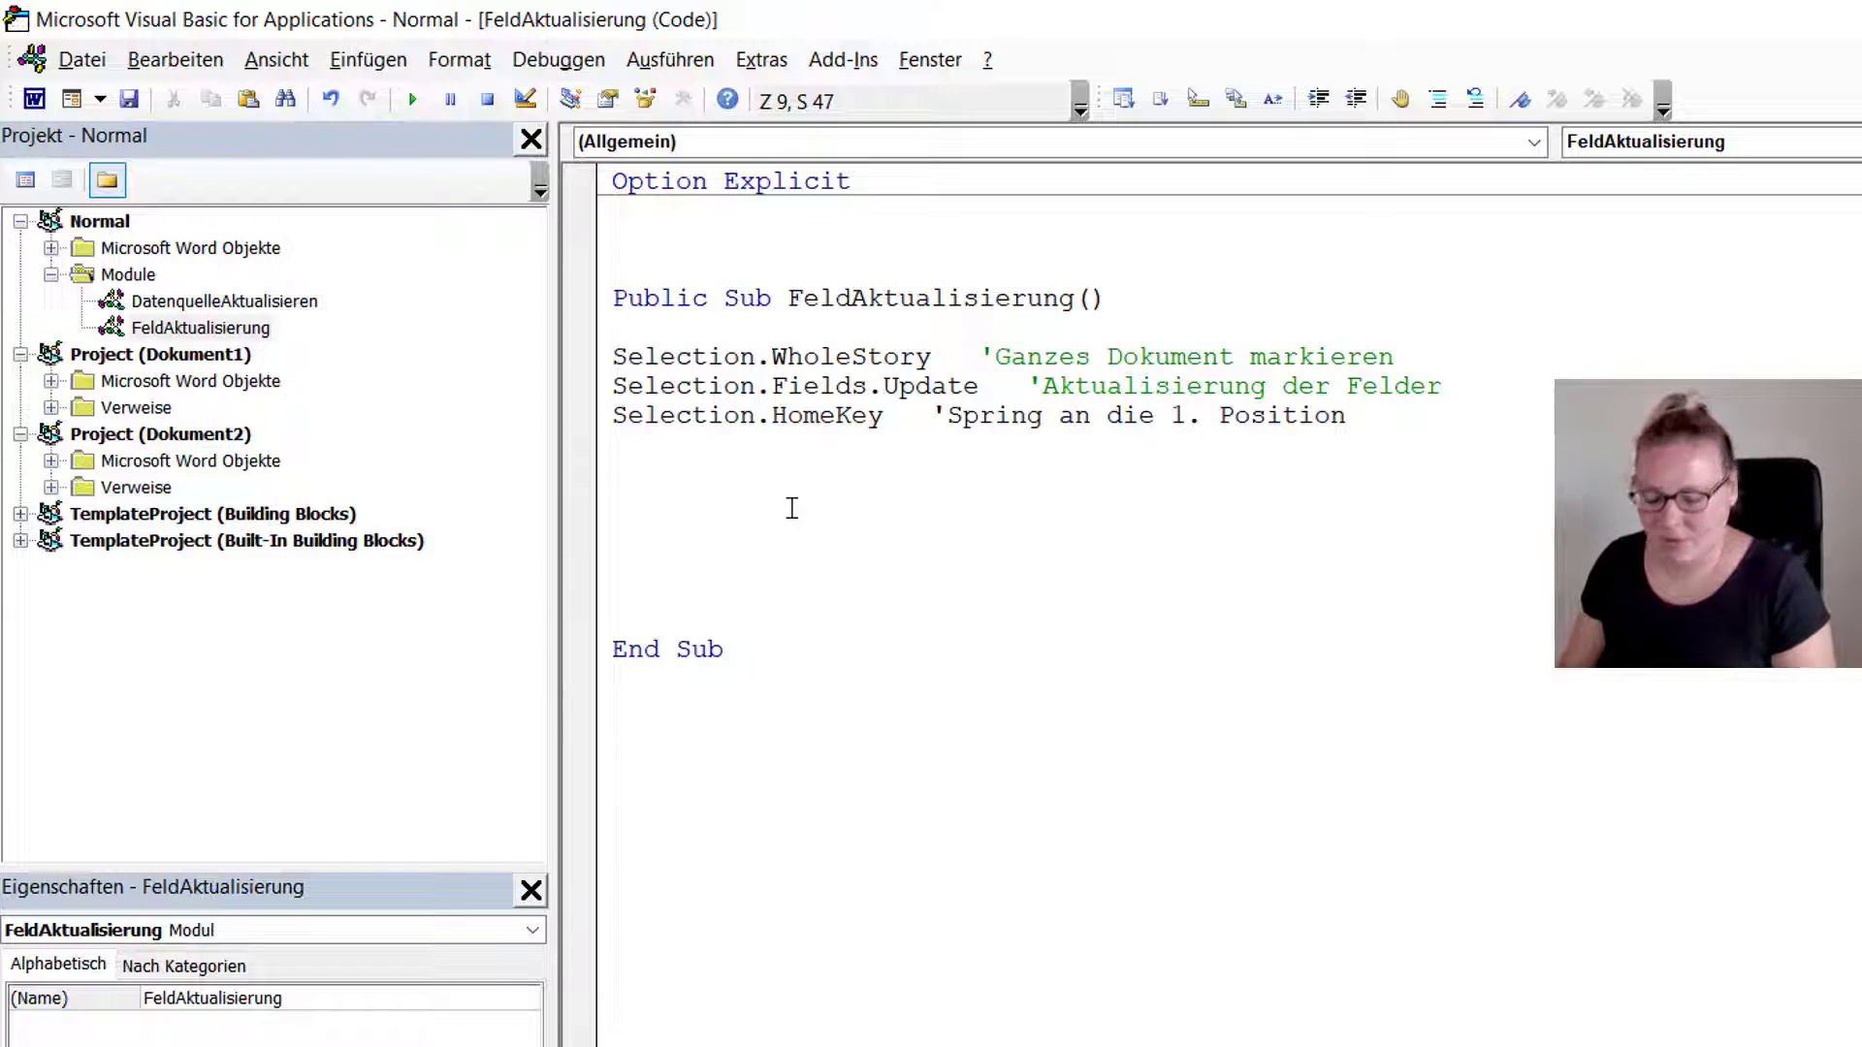
- Insert blank lines and add an ActiveDocument.PrintPreview statement after the HomeKey line
key(Return)
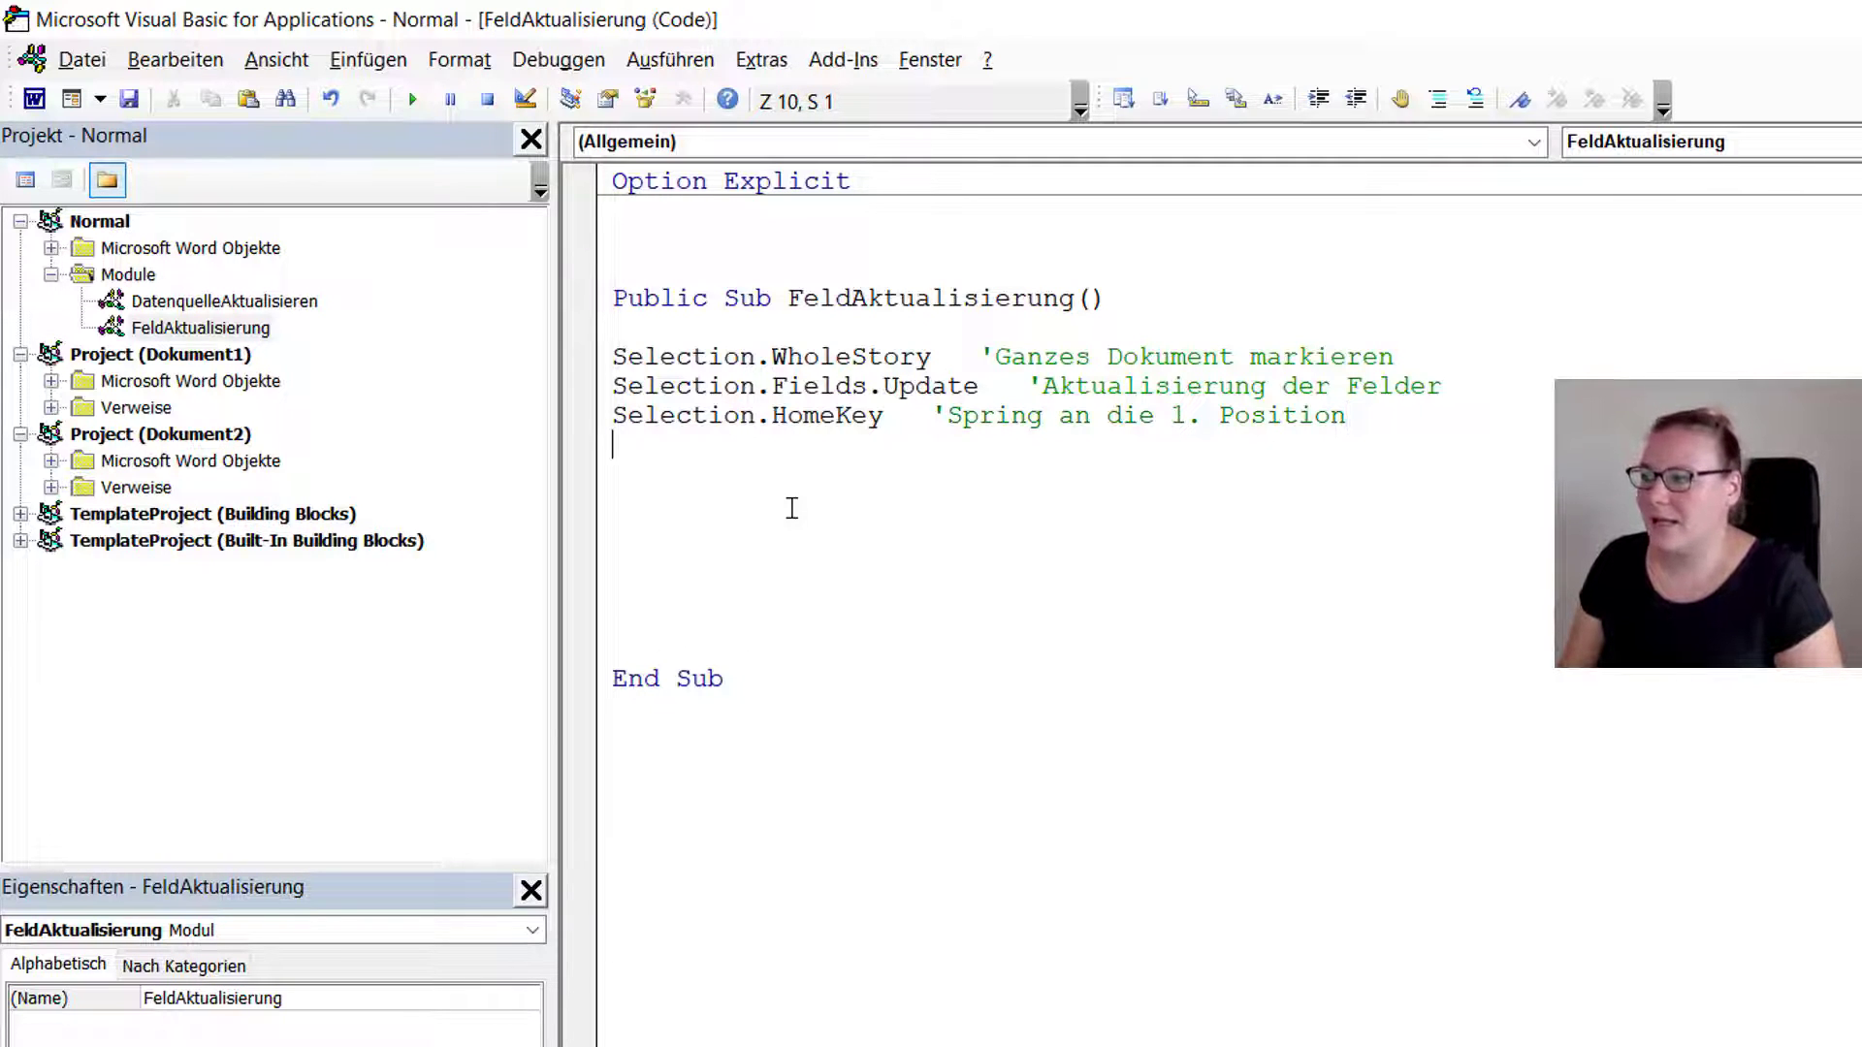
key(Return)
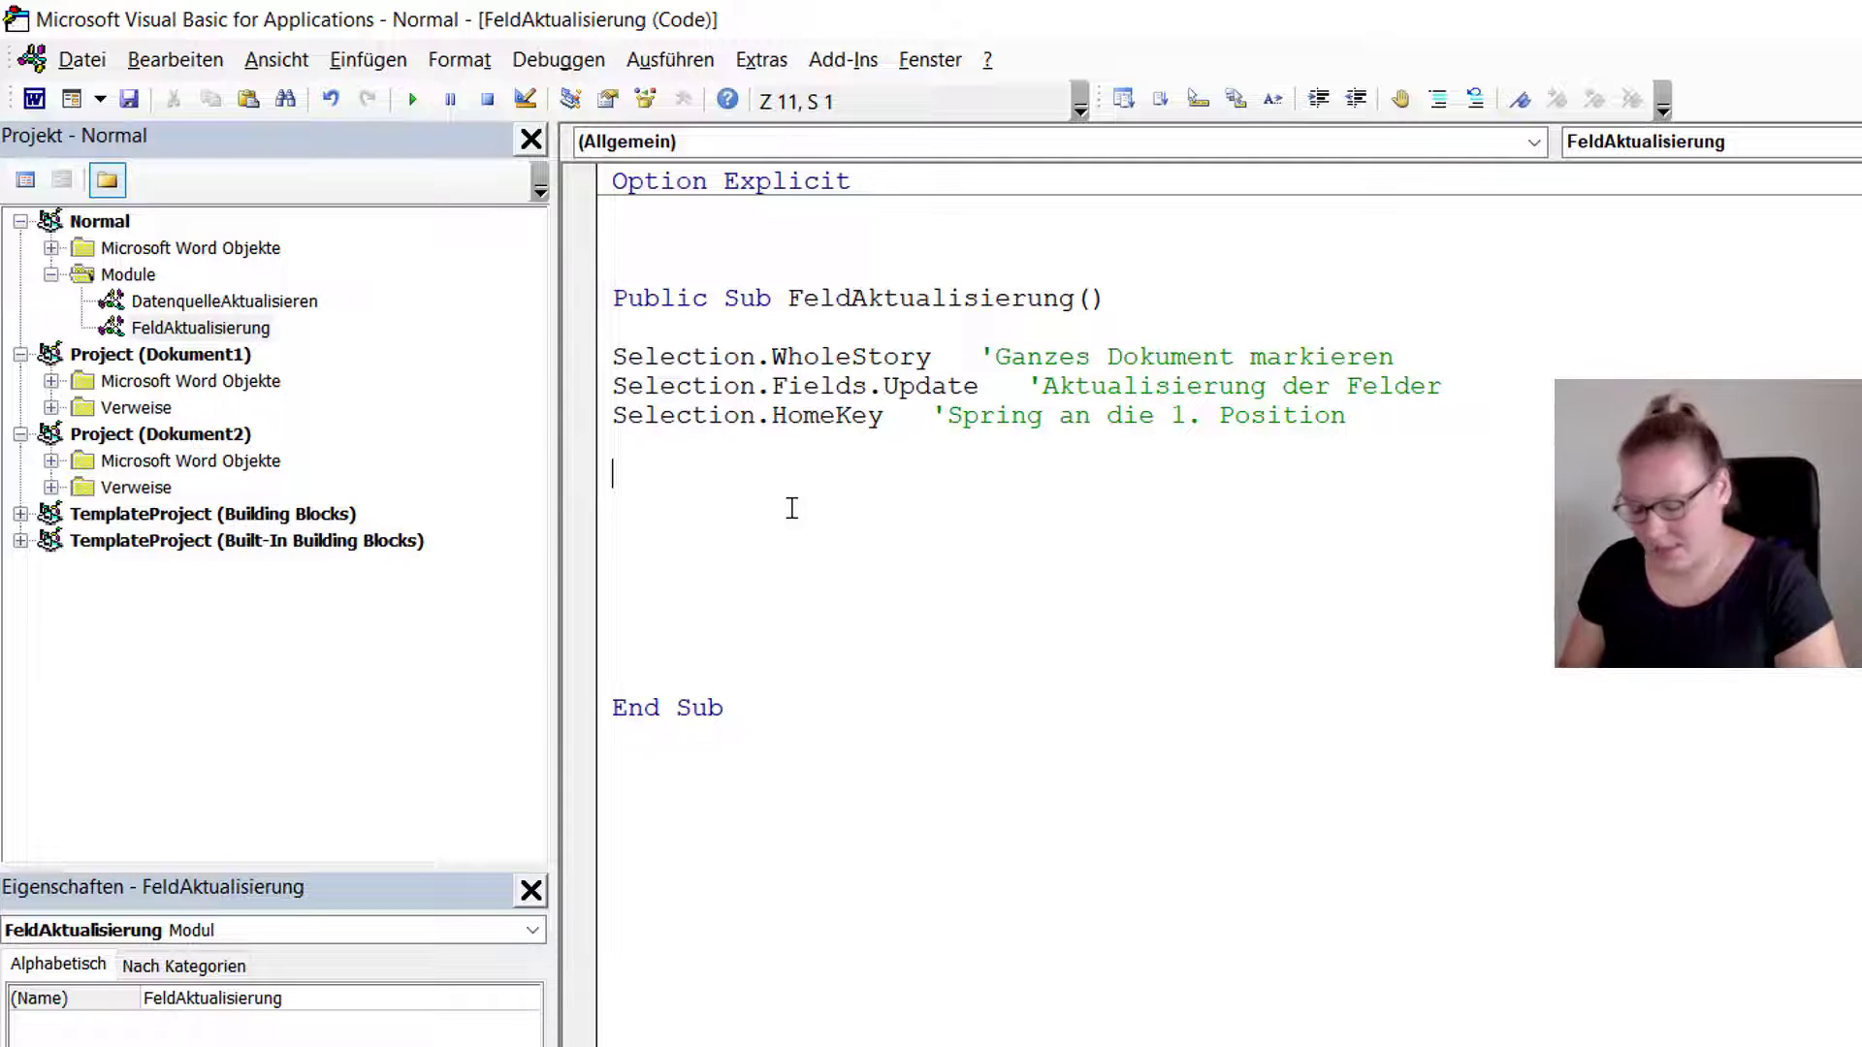
text(Active)
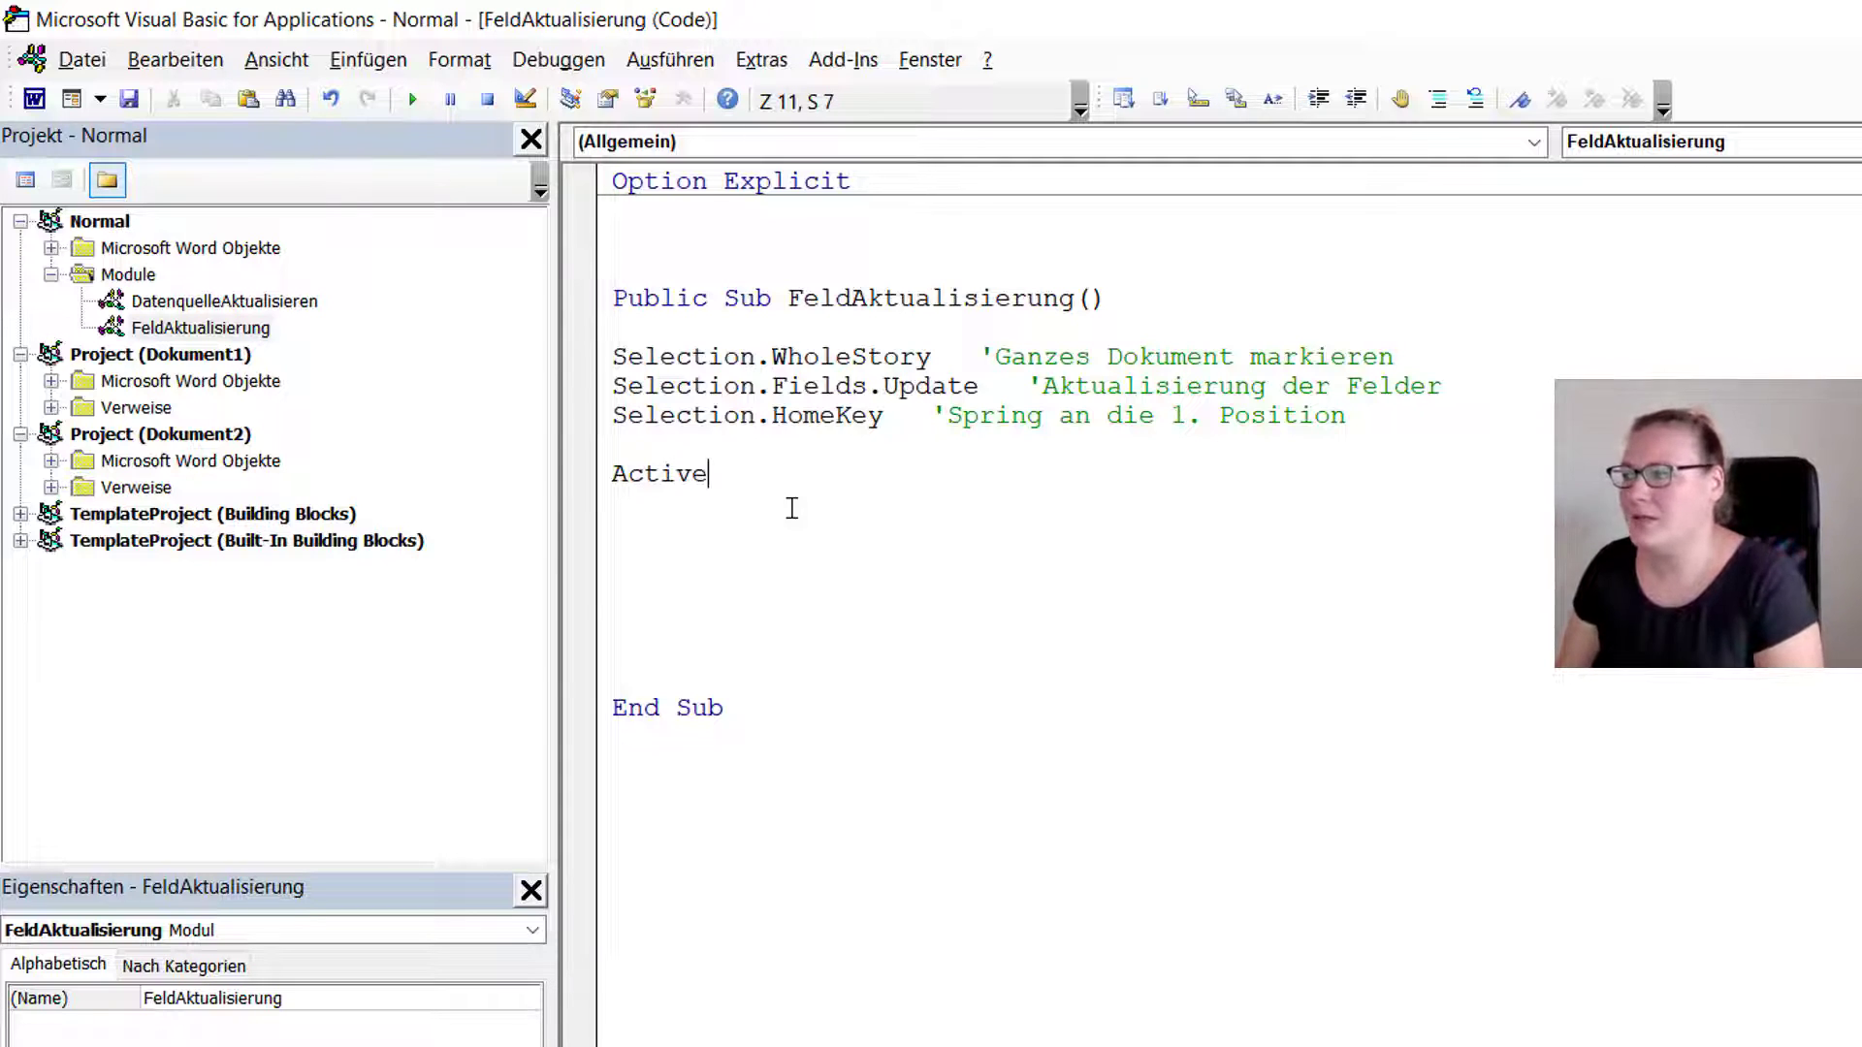
text(Do)
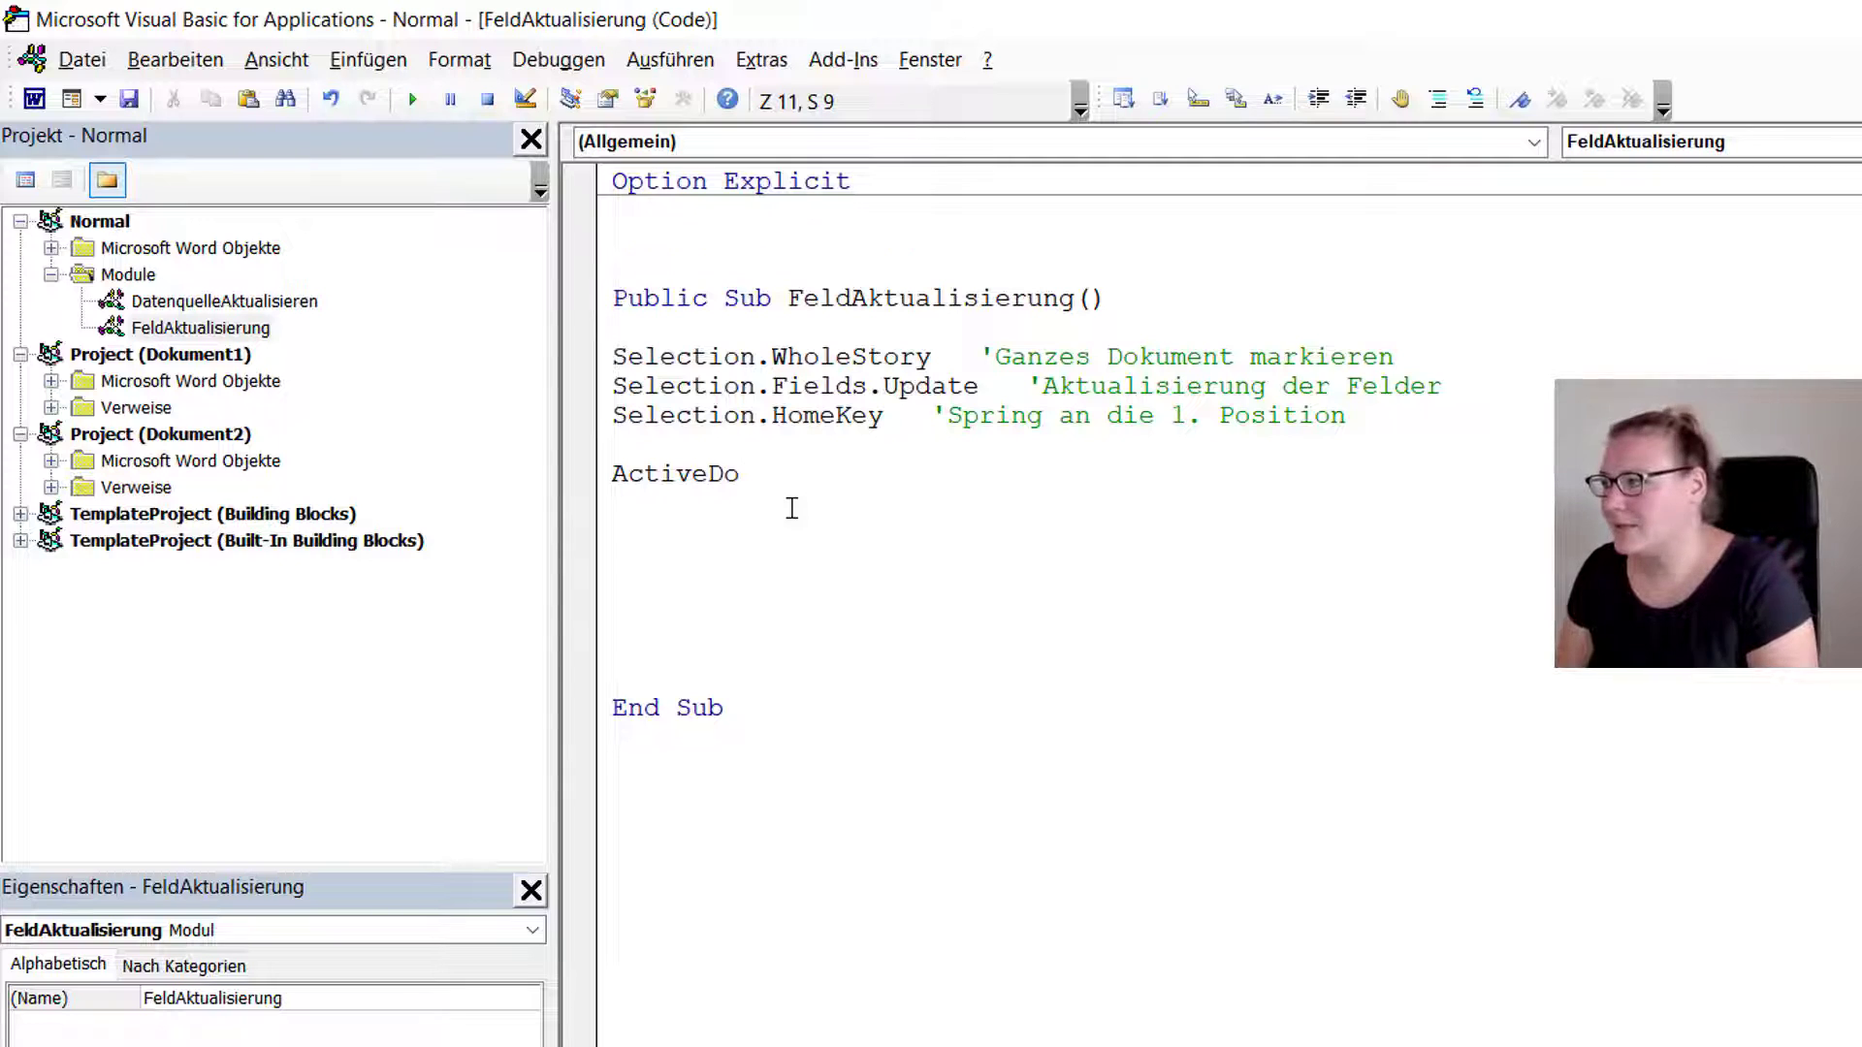
text(cument)
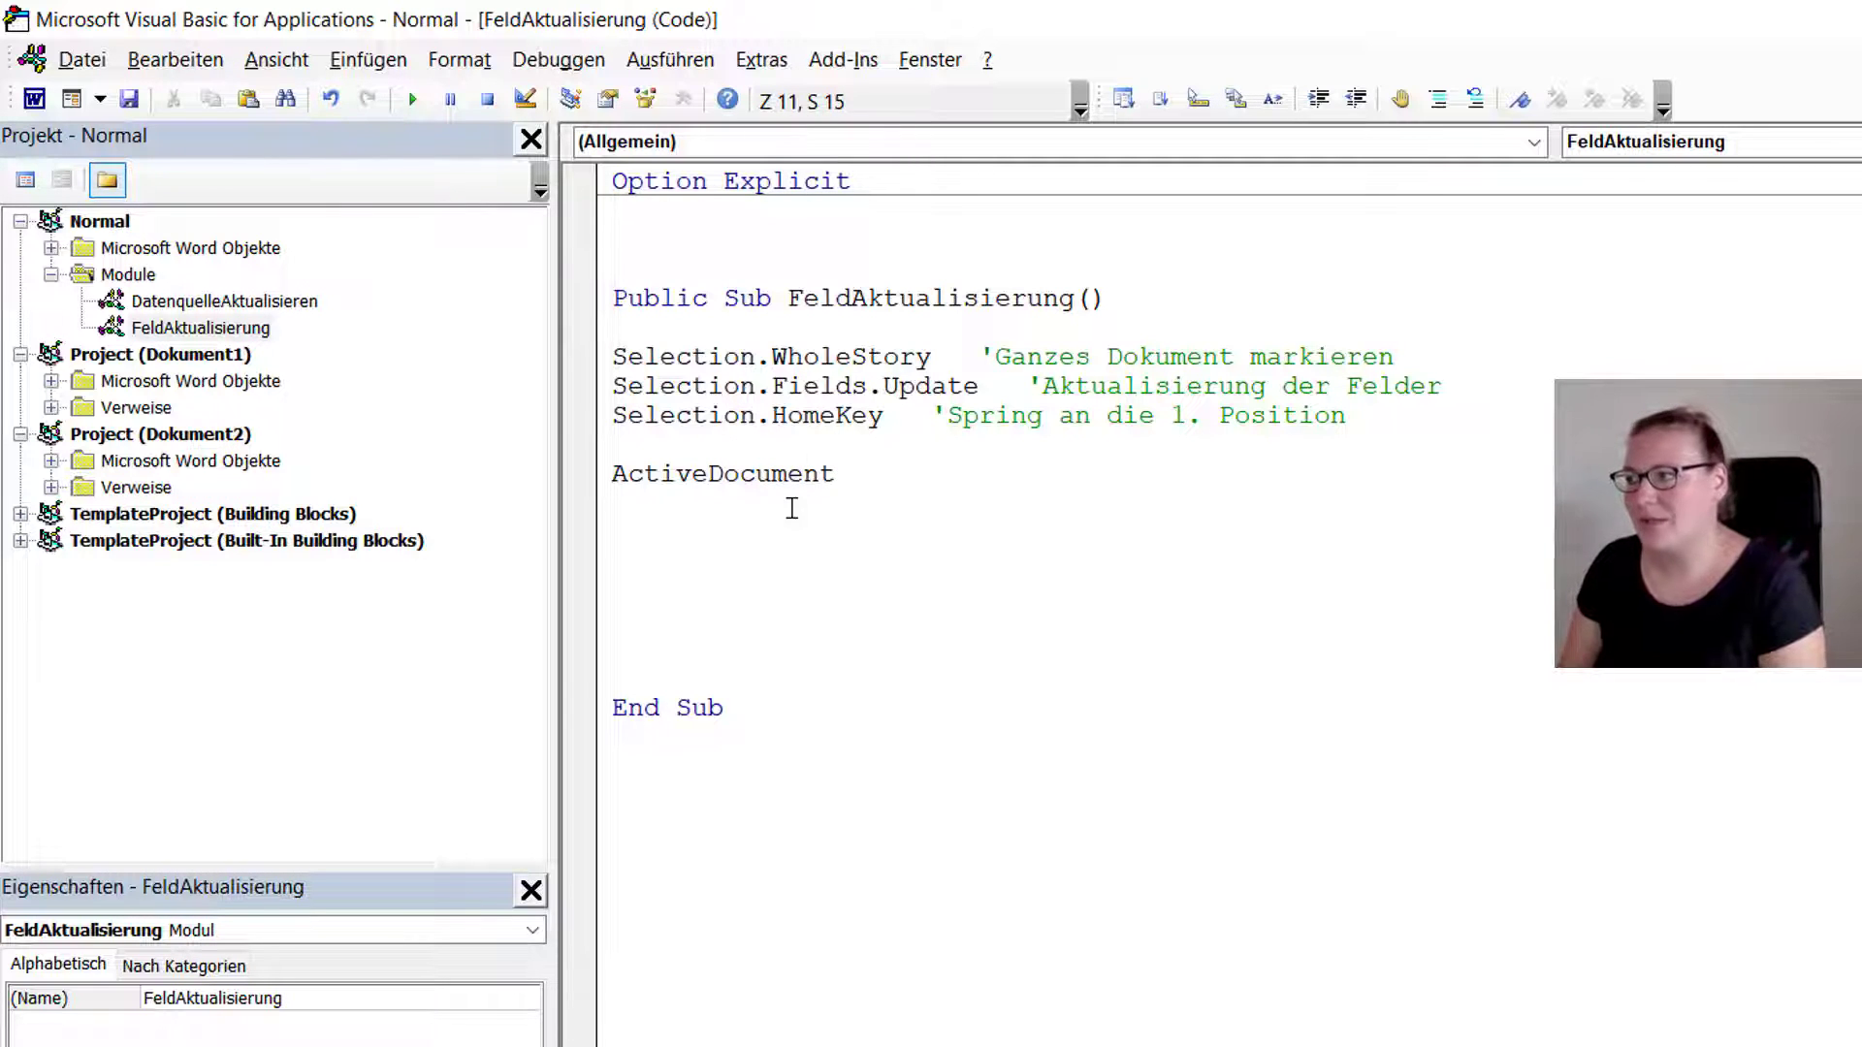
text(.)
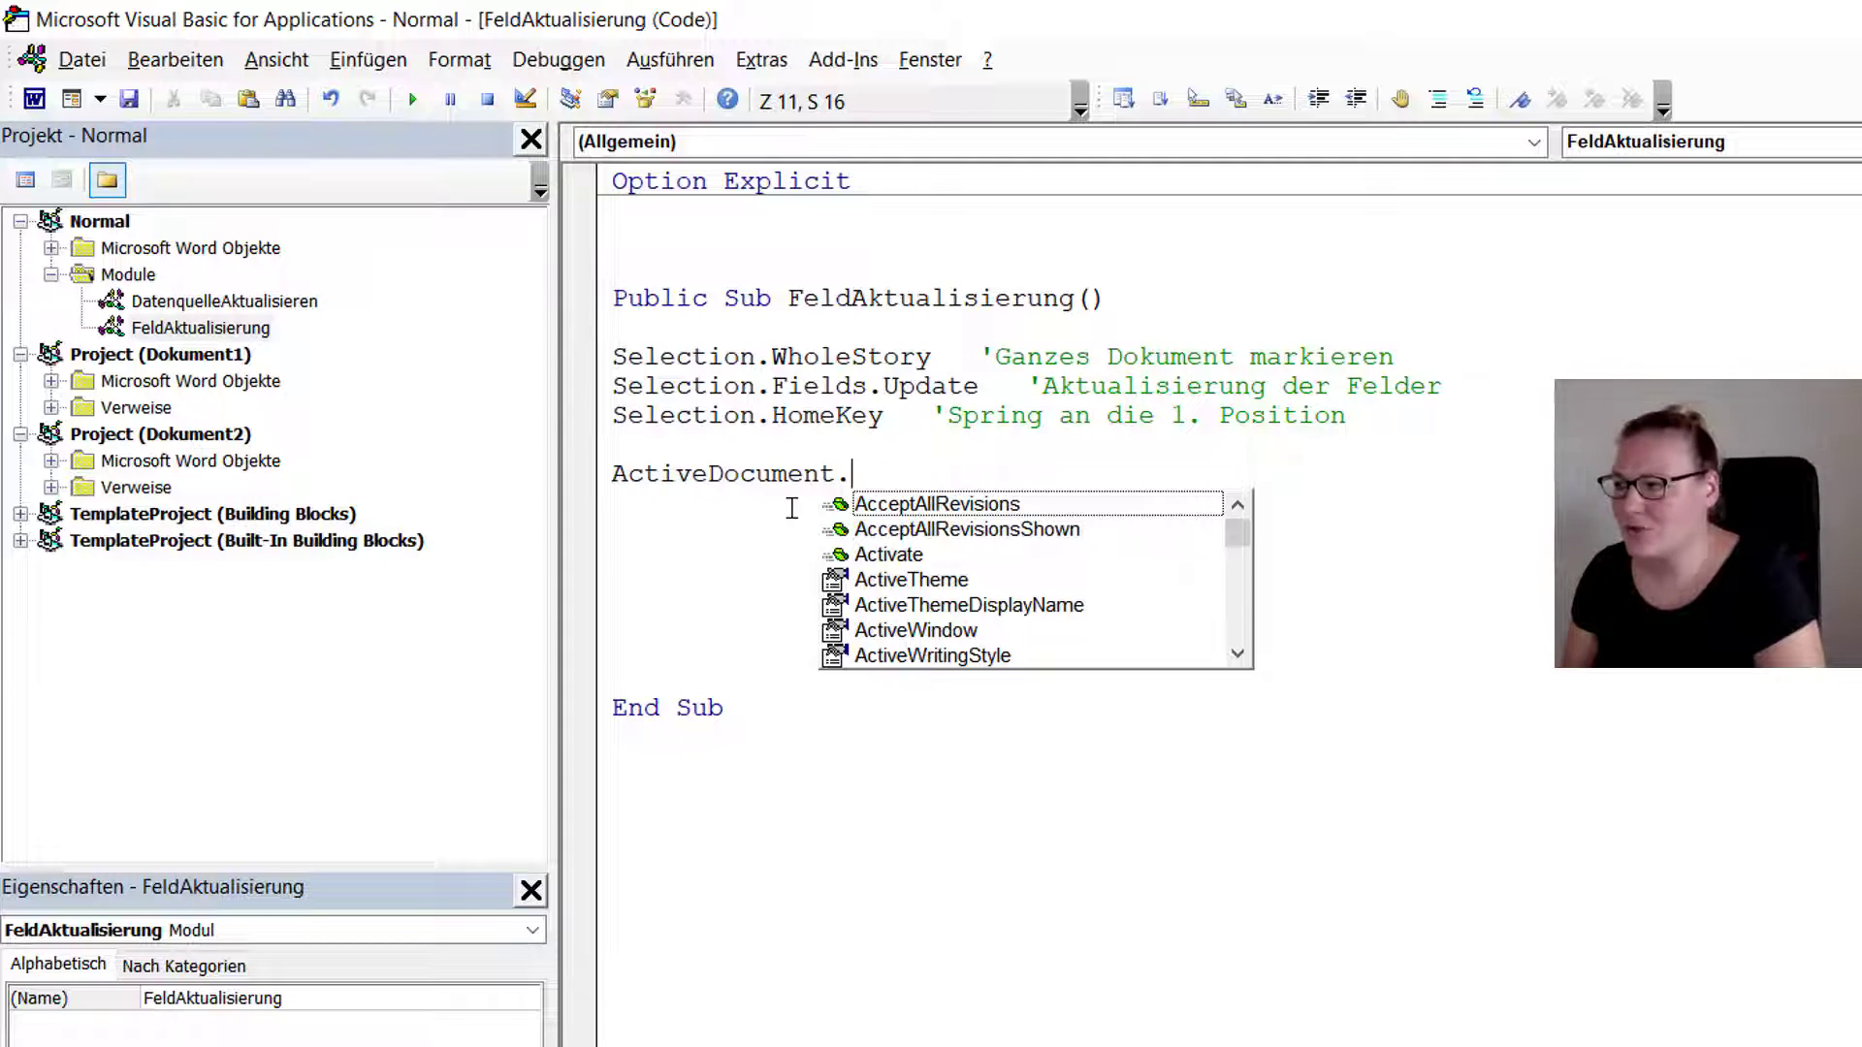
text(p)
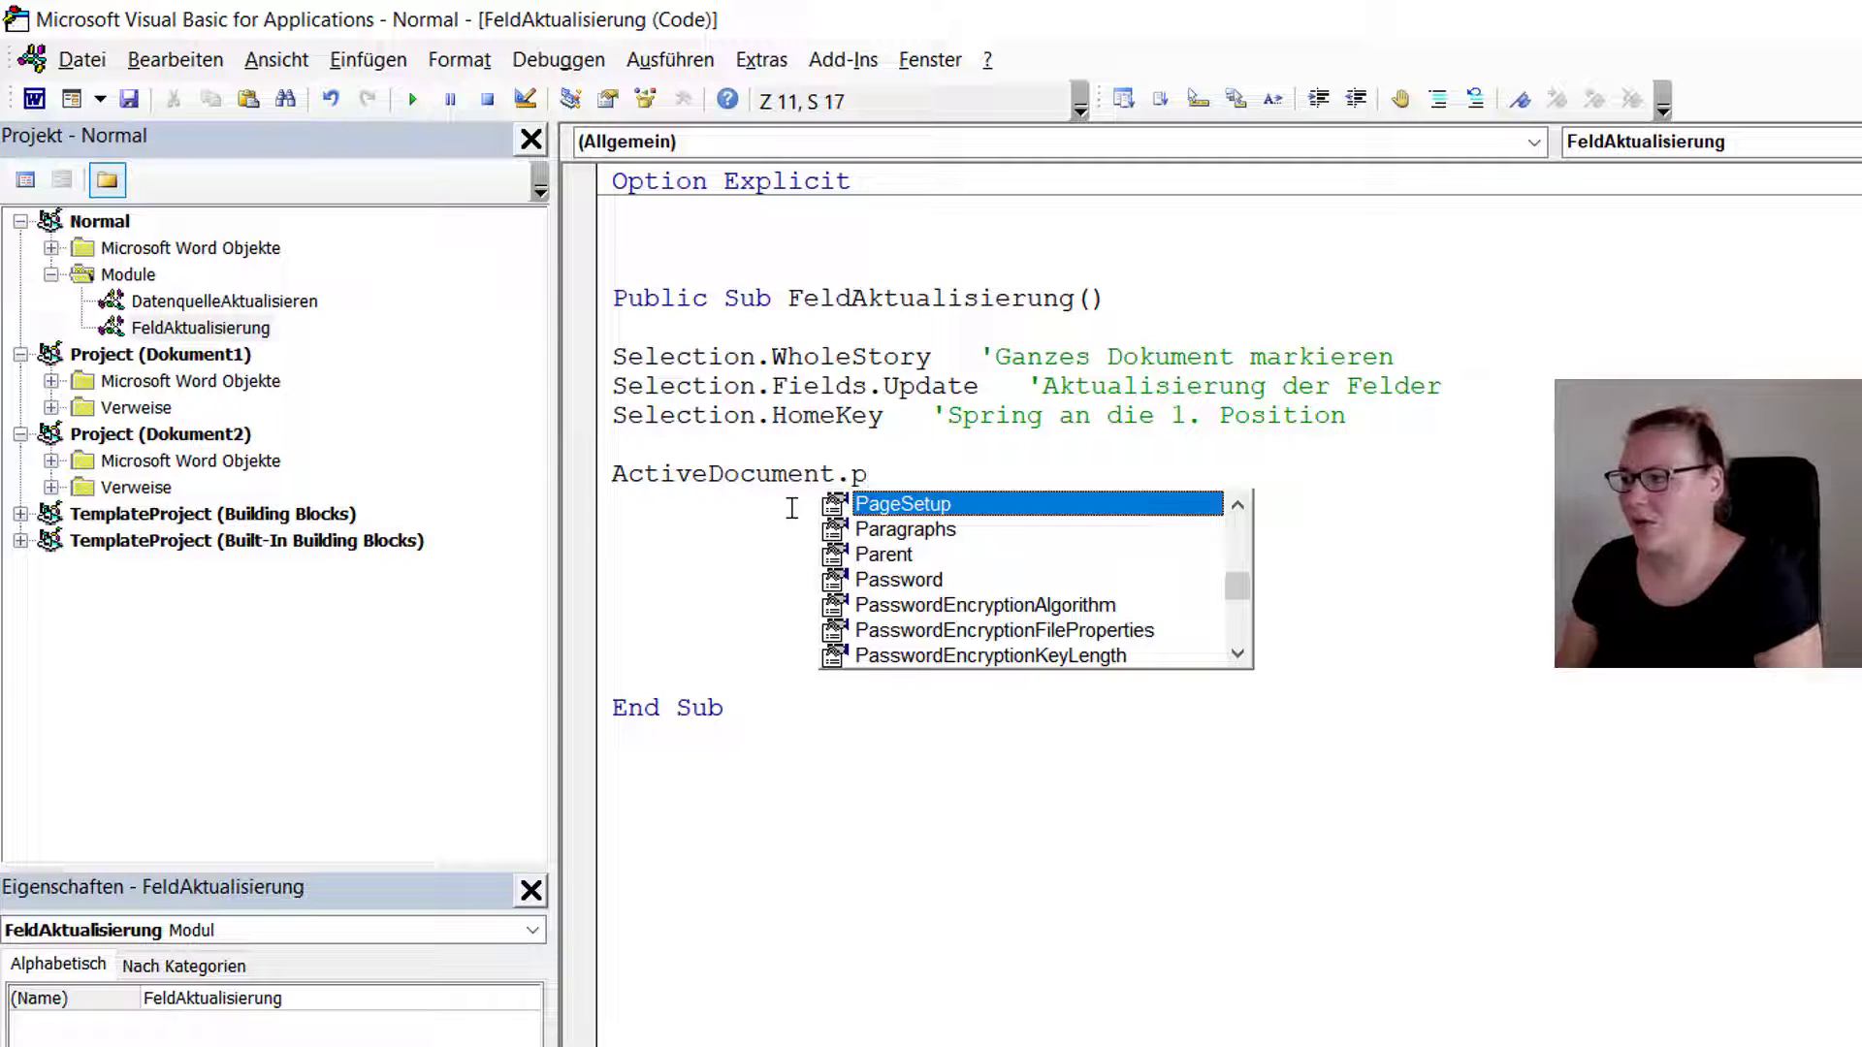
text(r)
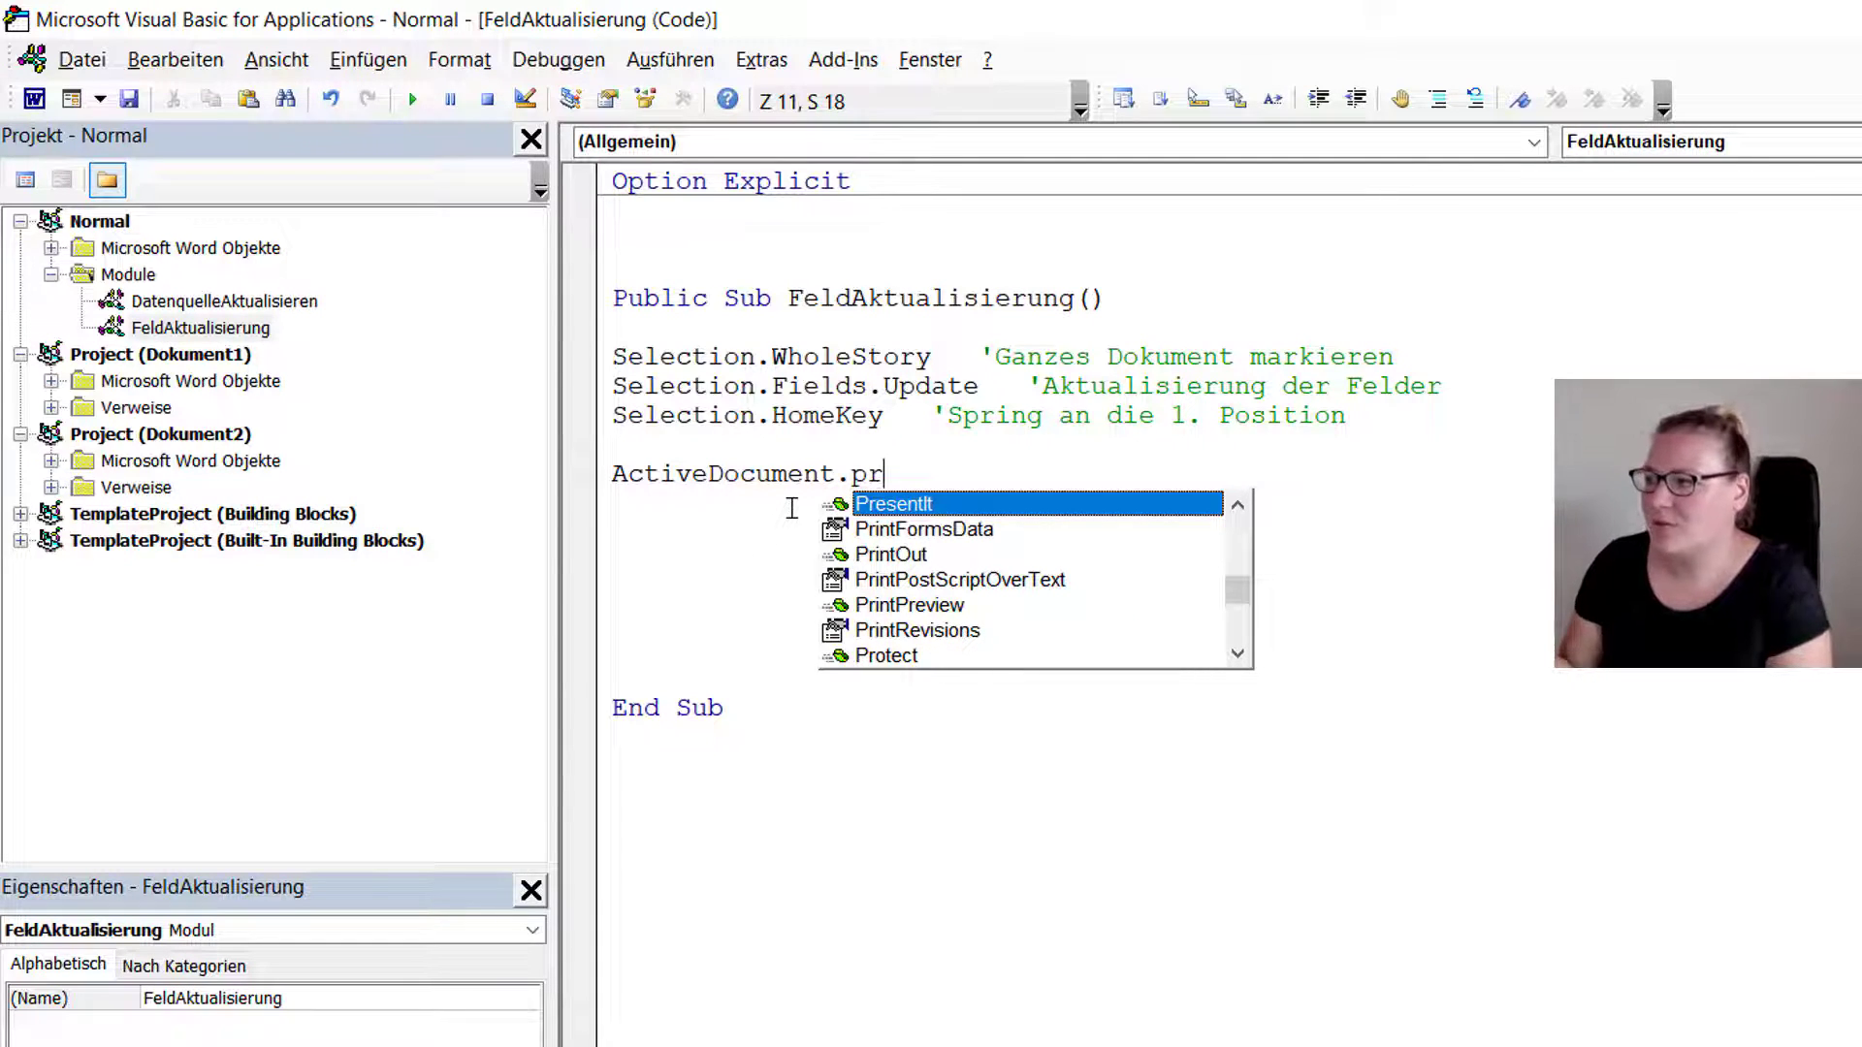
key(Down)
key(Down)
key(Down)
key(Down)
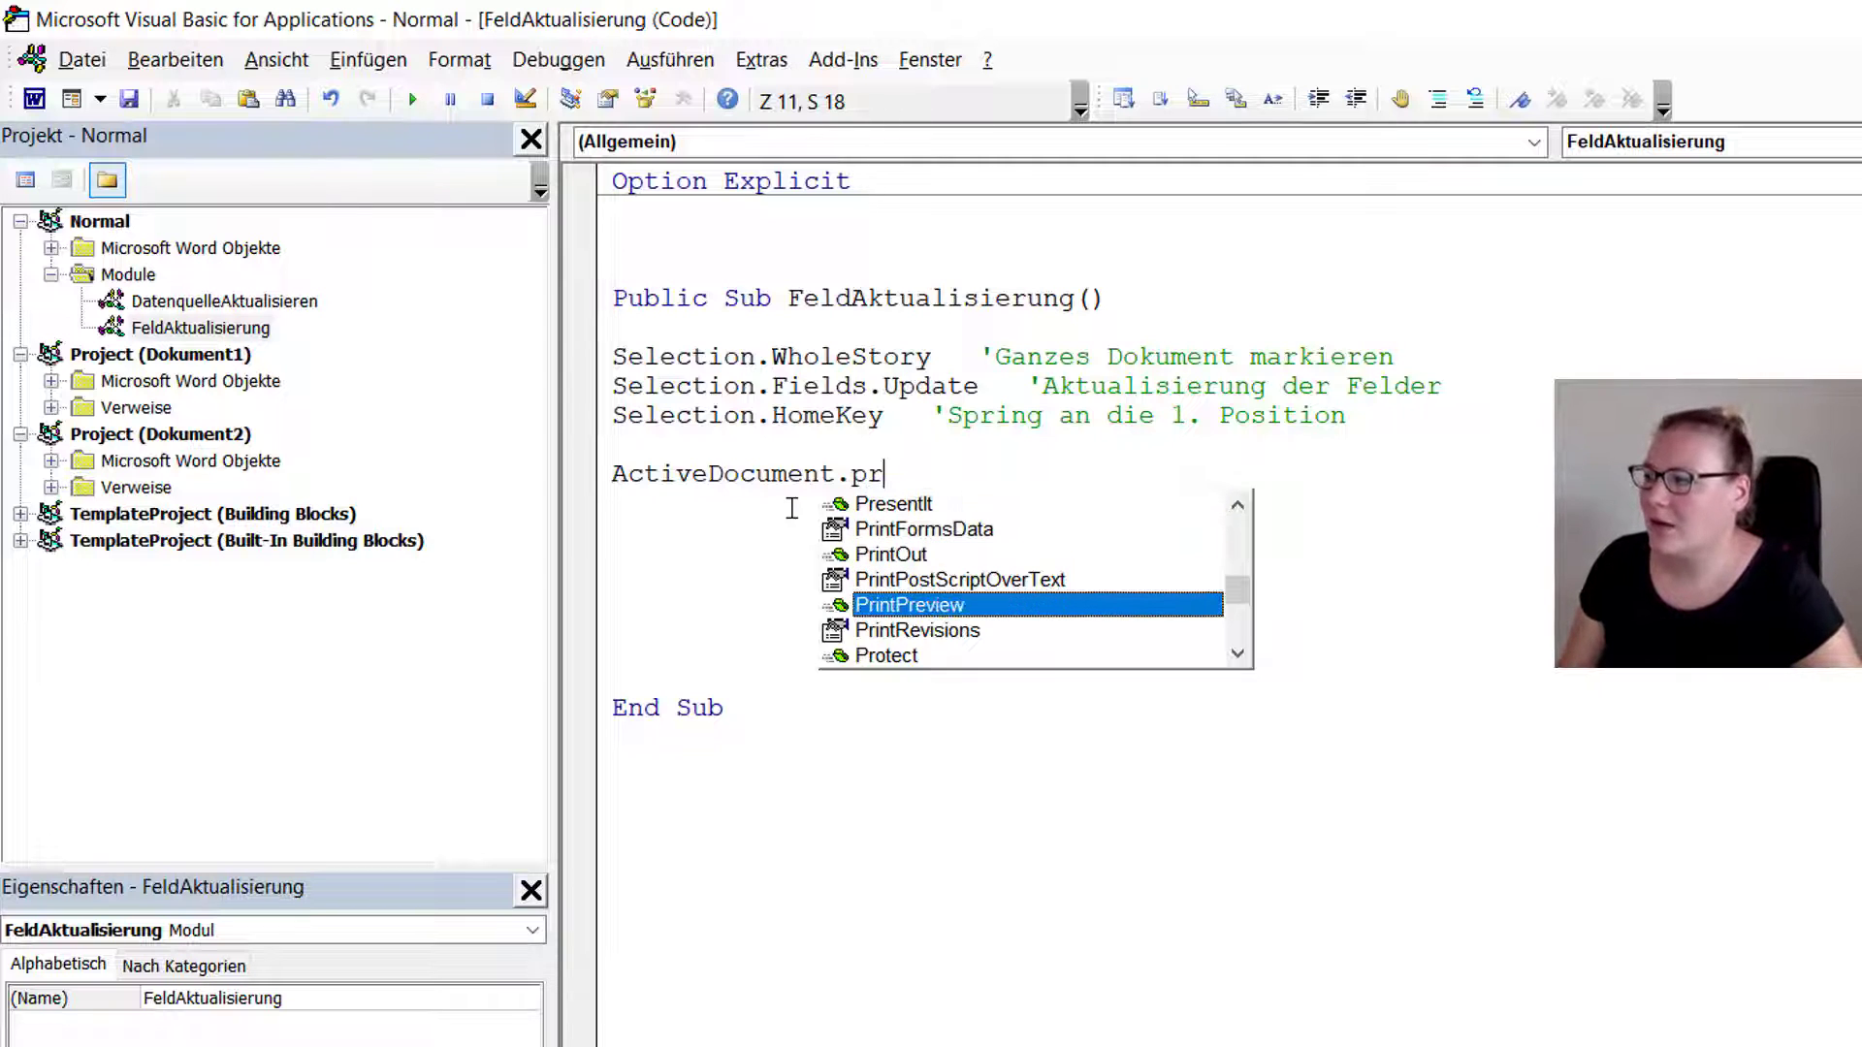
key(Down)
key(Down)
key(Up)
key(Up)
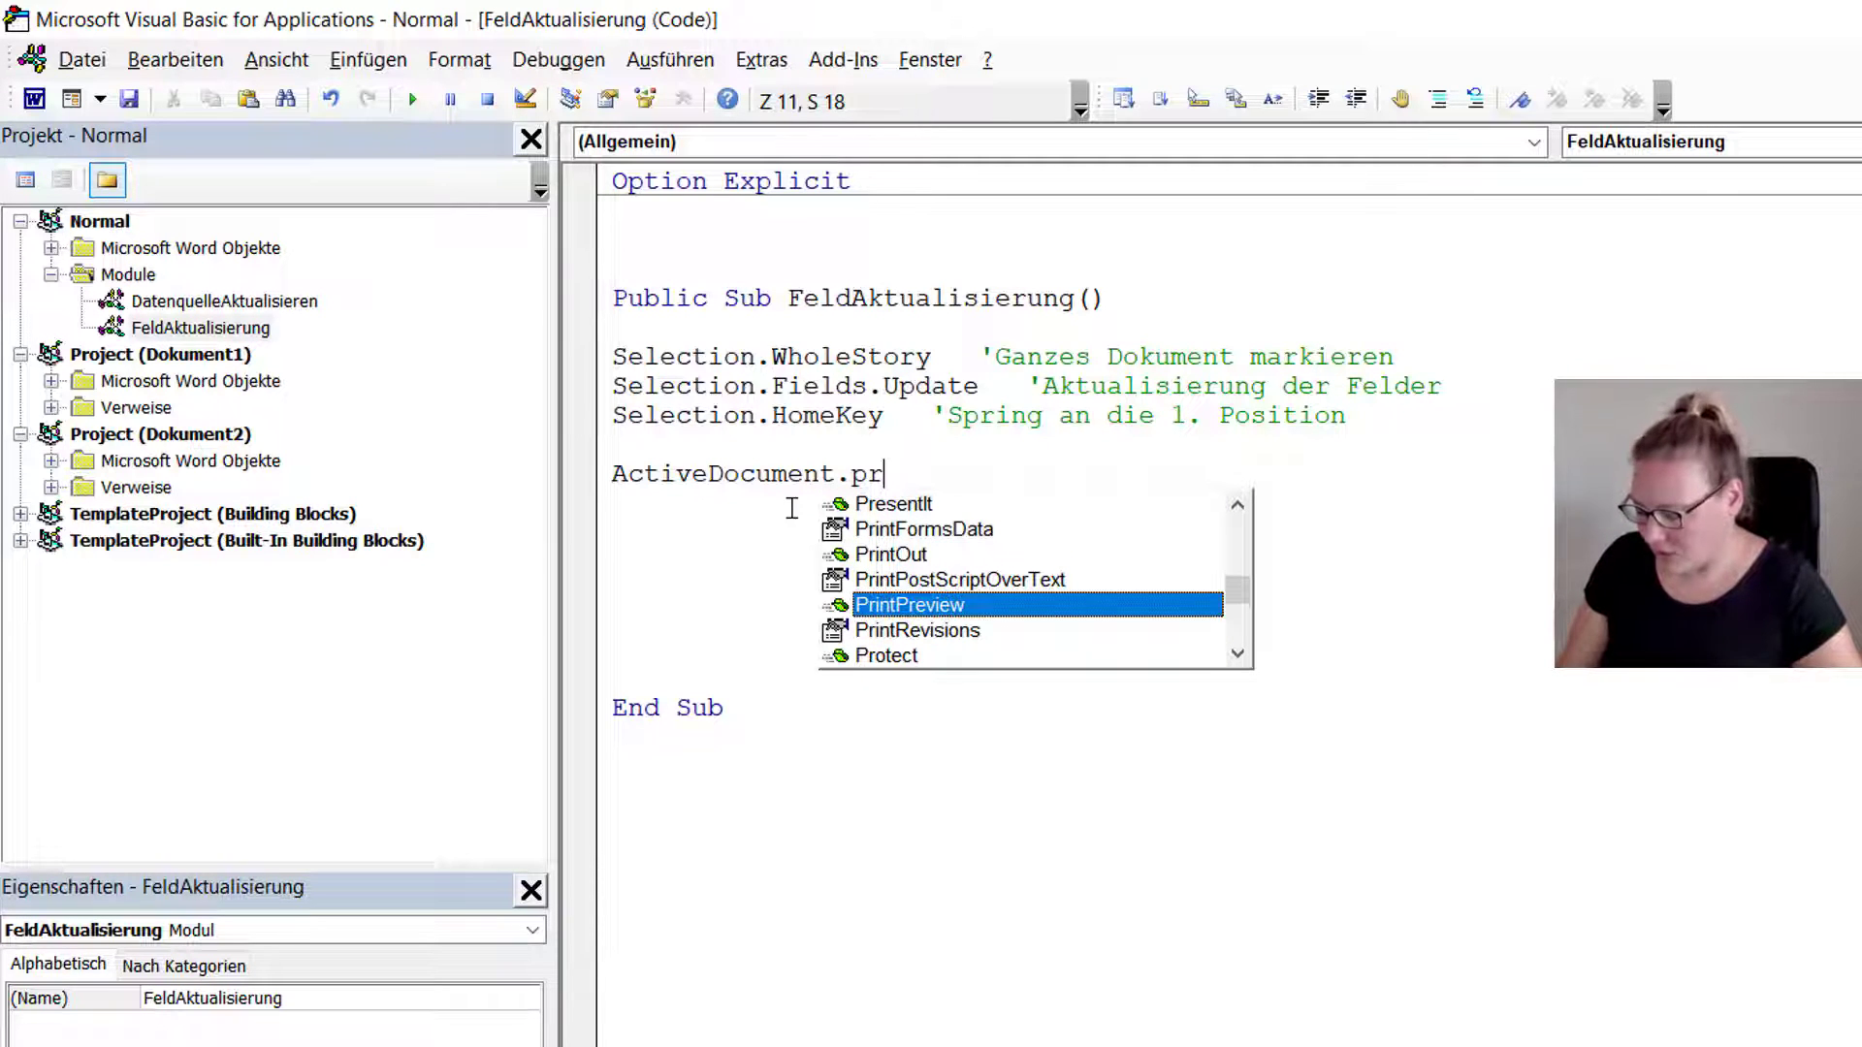
key(Tab)
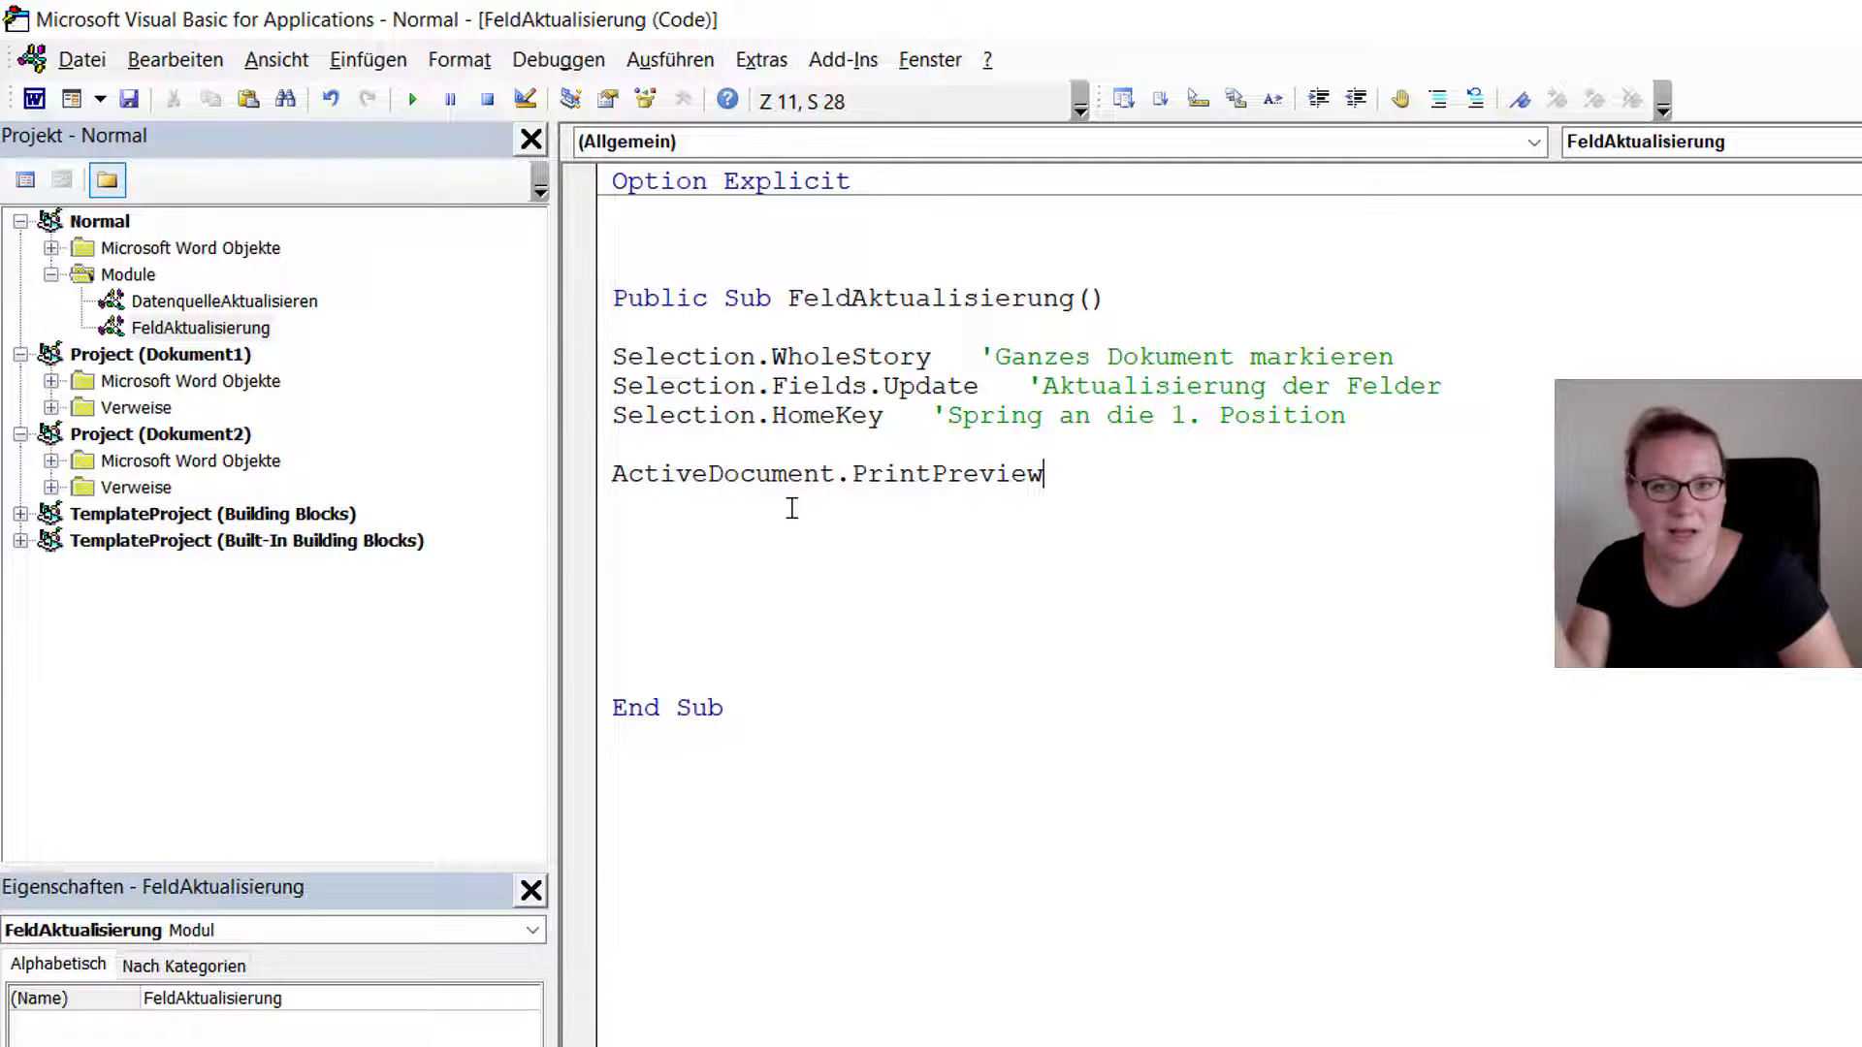
key(Return)
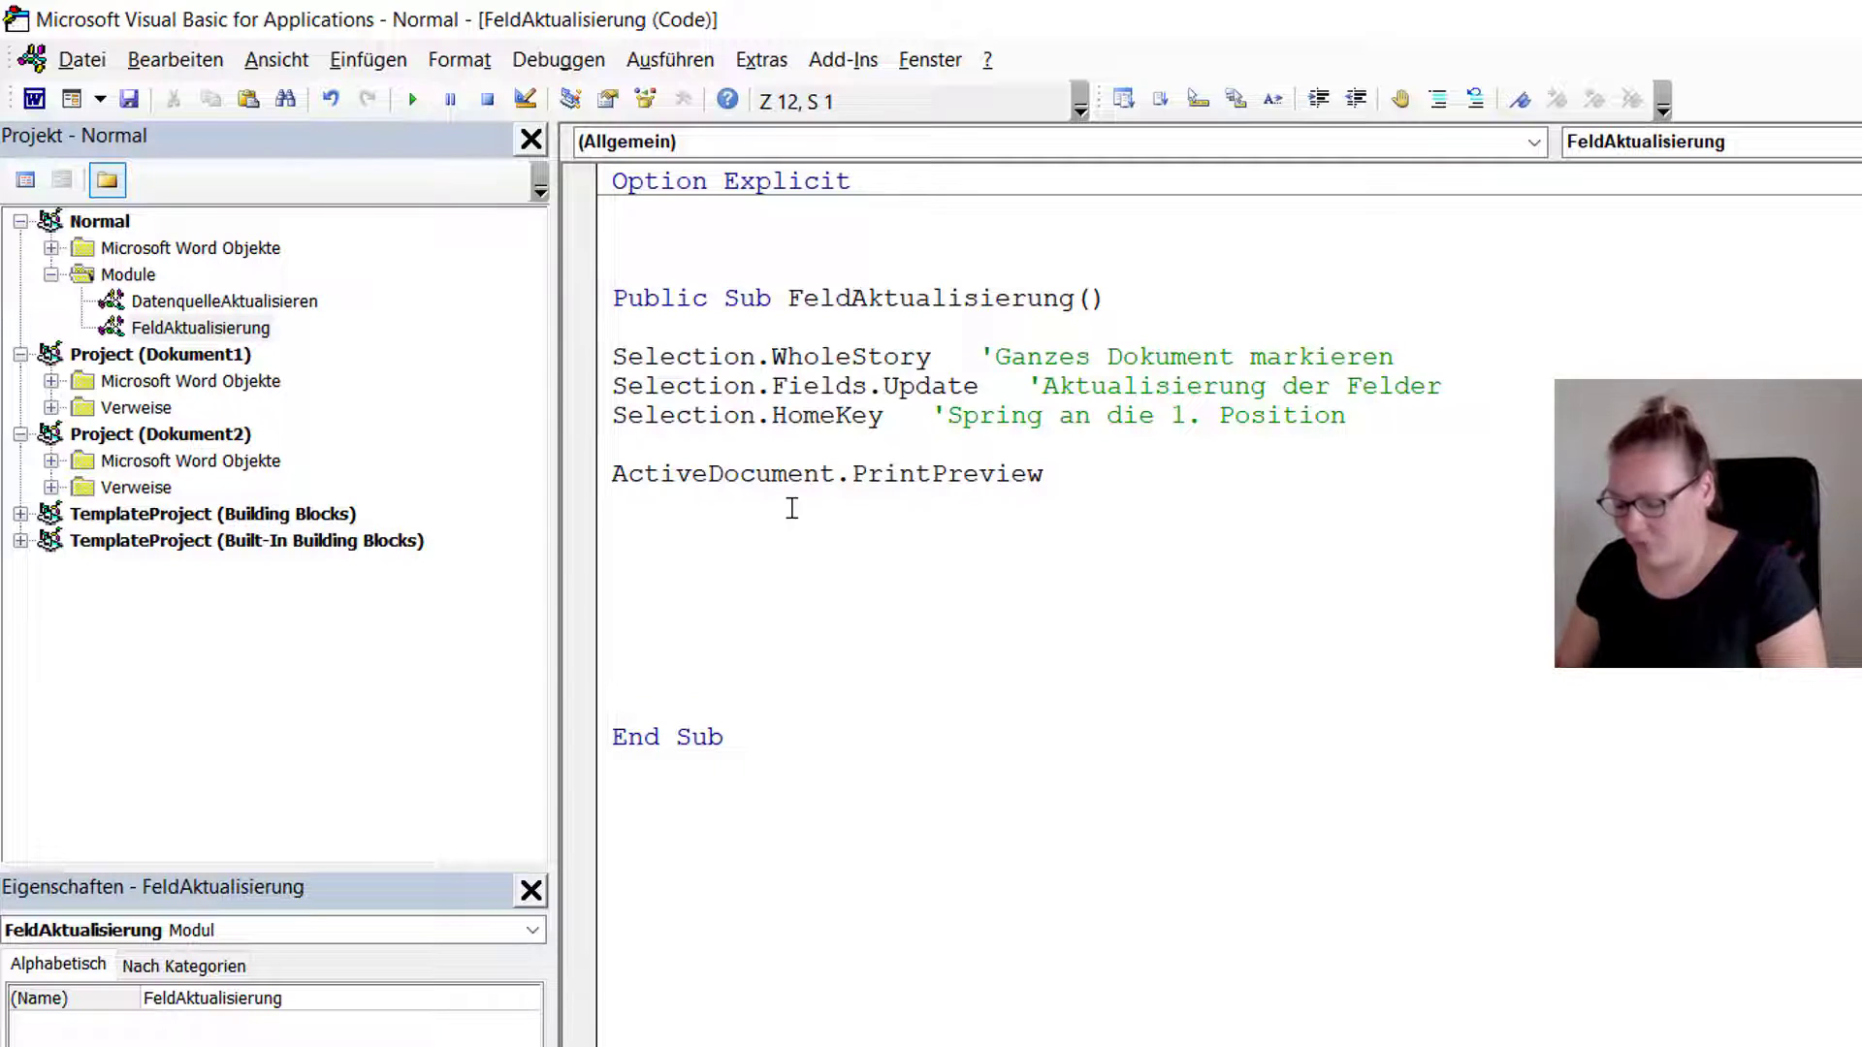
- Add ActiveDocument.ClosePrintPreview after PrintPreview and delete the blank lines above End Sub
text(Active)
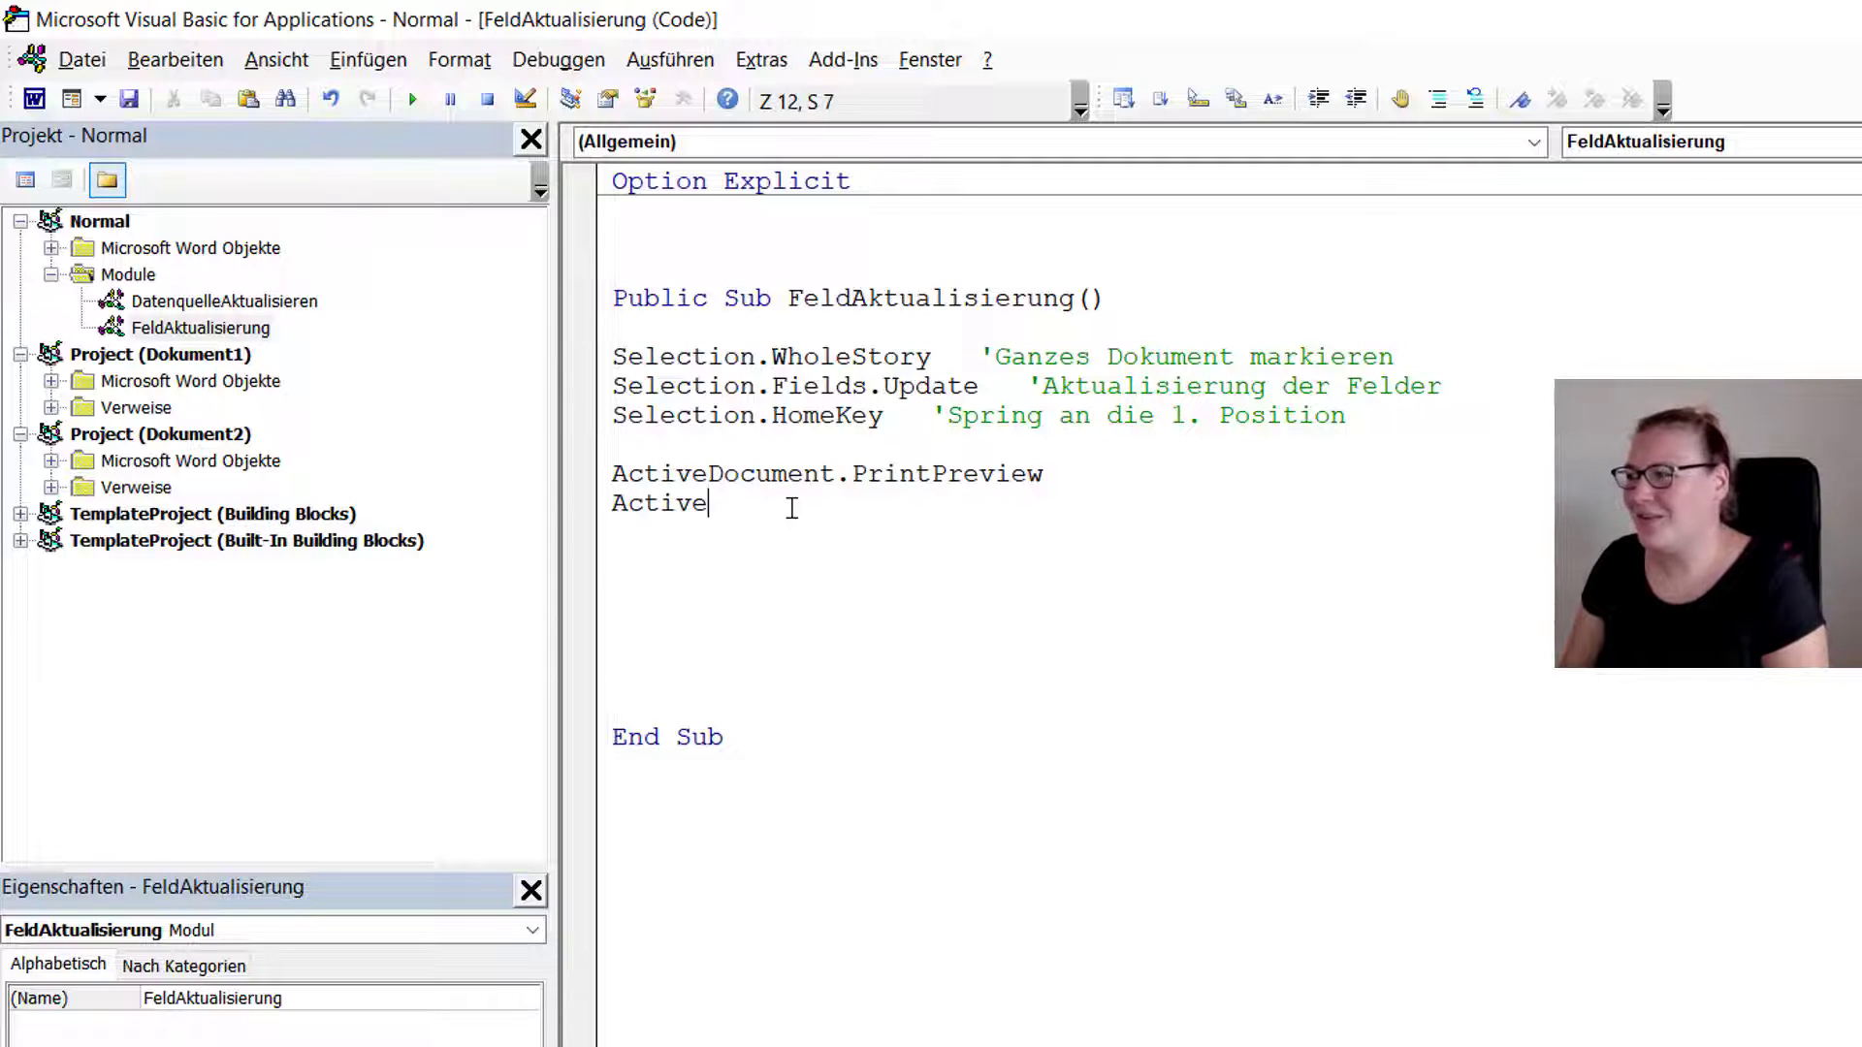
text(Documen)
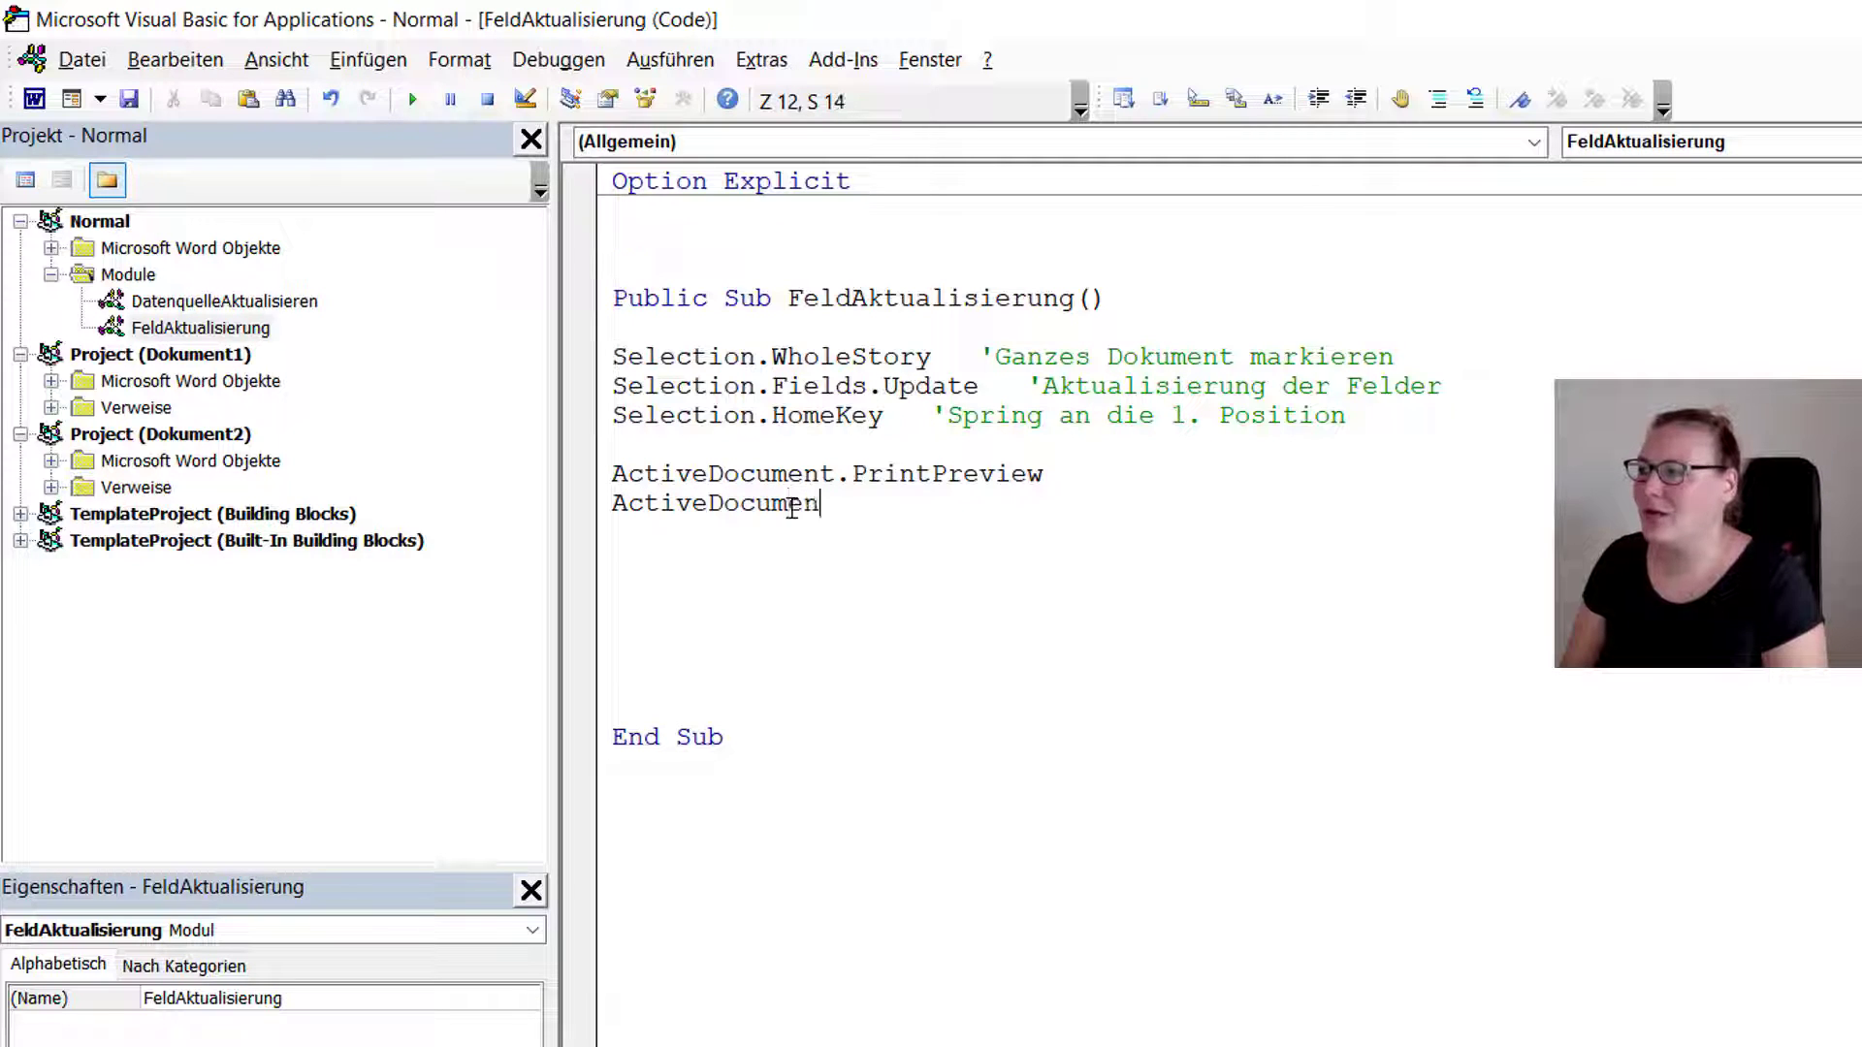
text(t.)
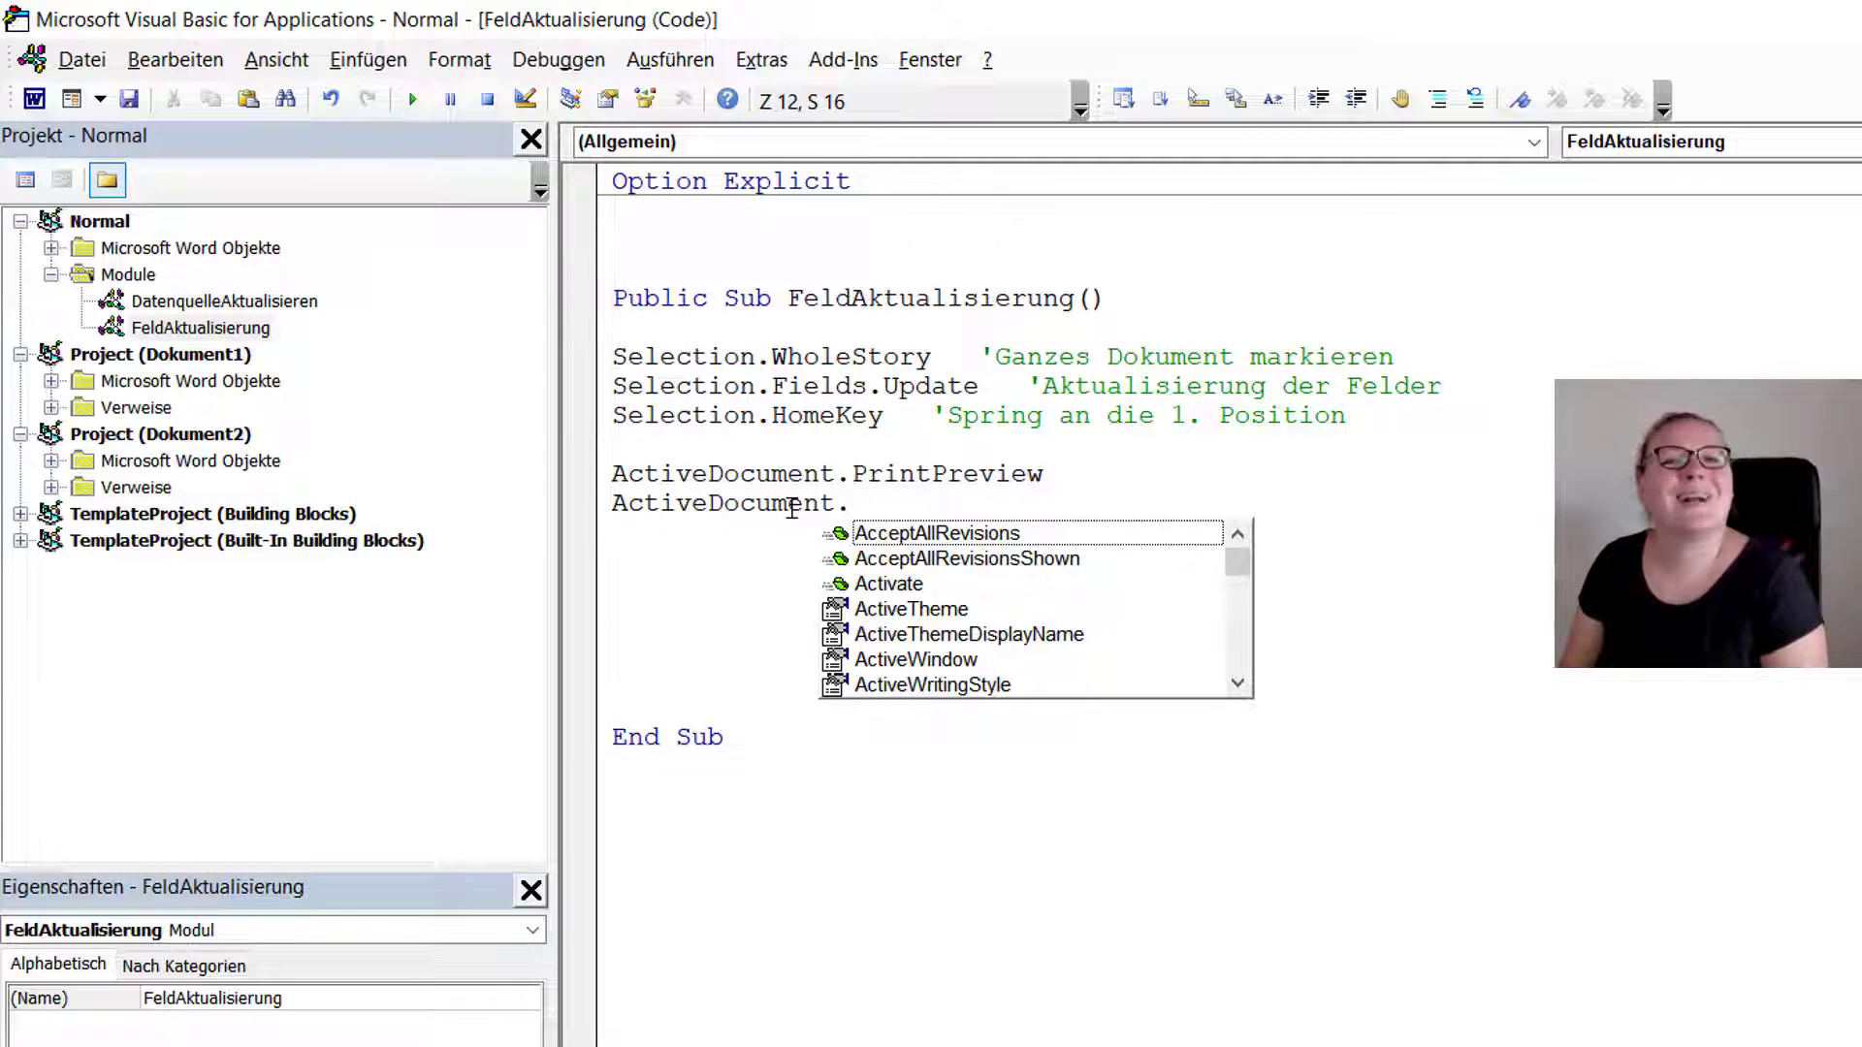
text(Clo)
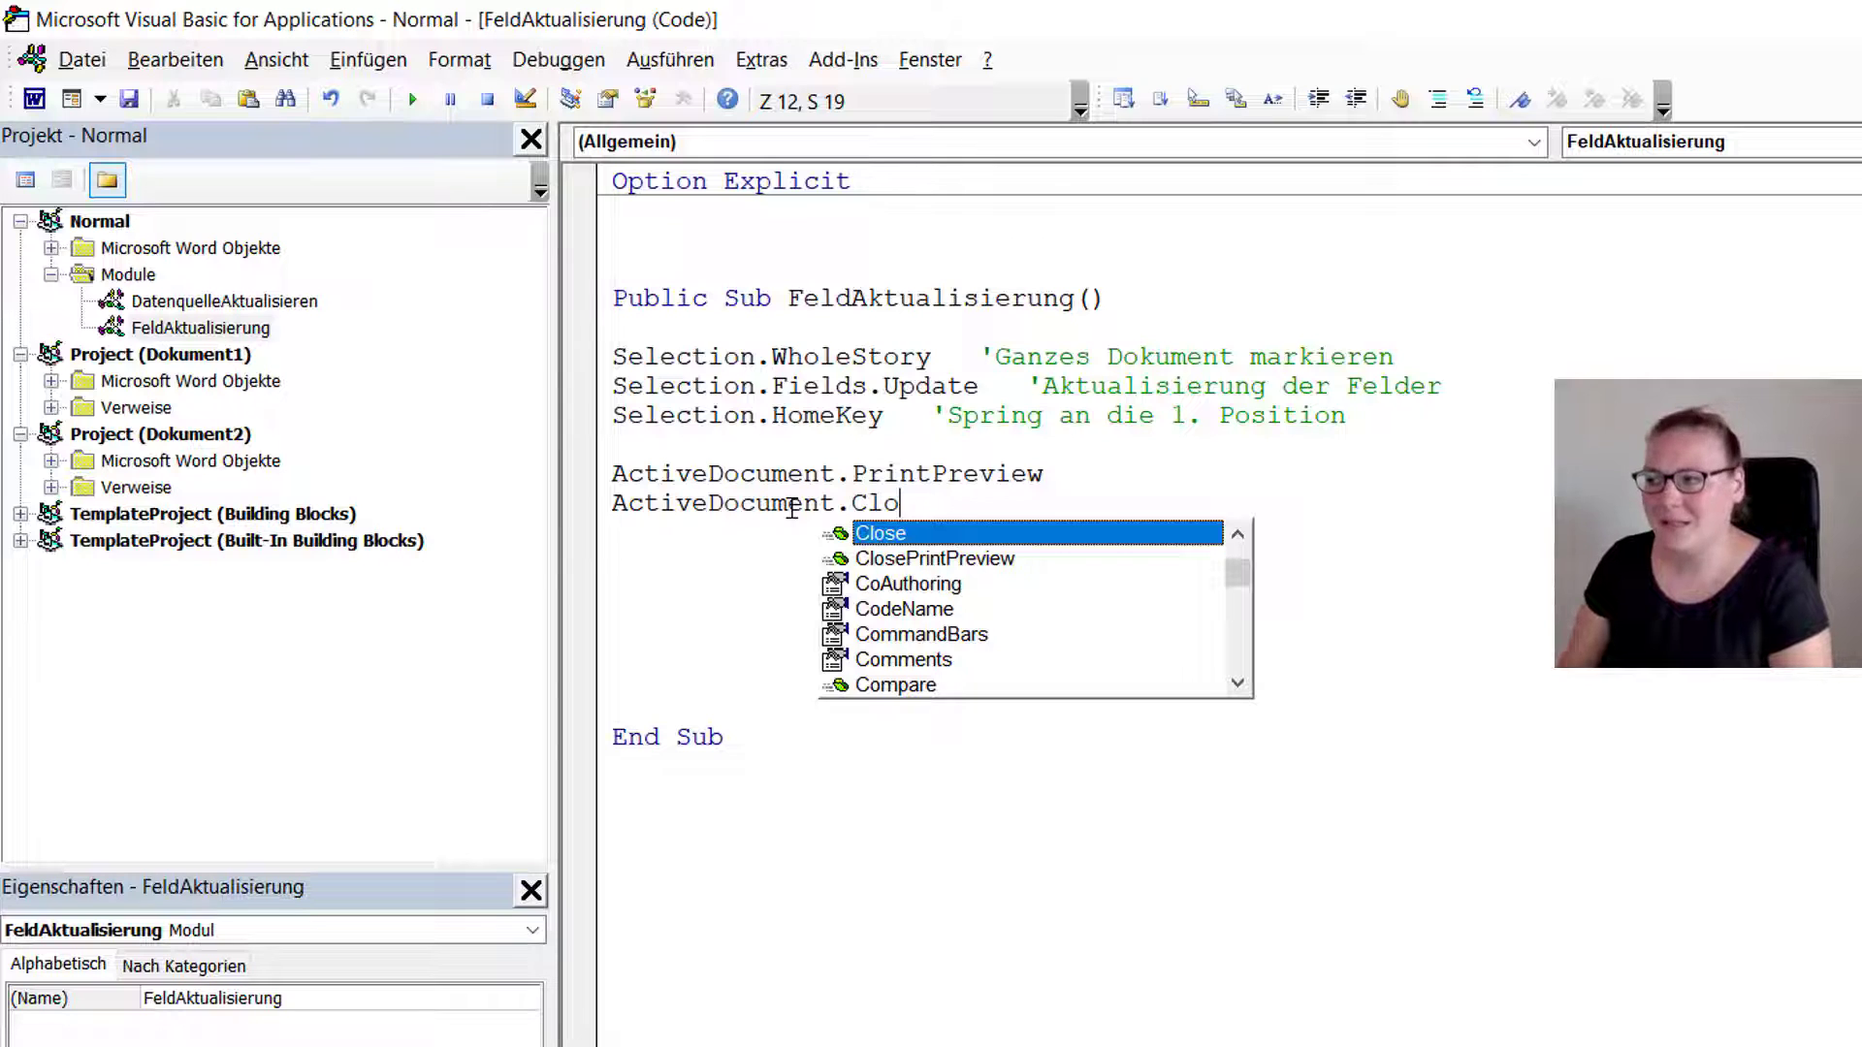
key(Down)
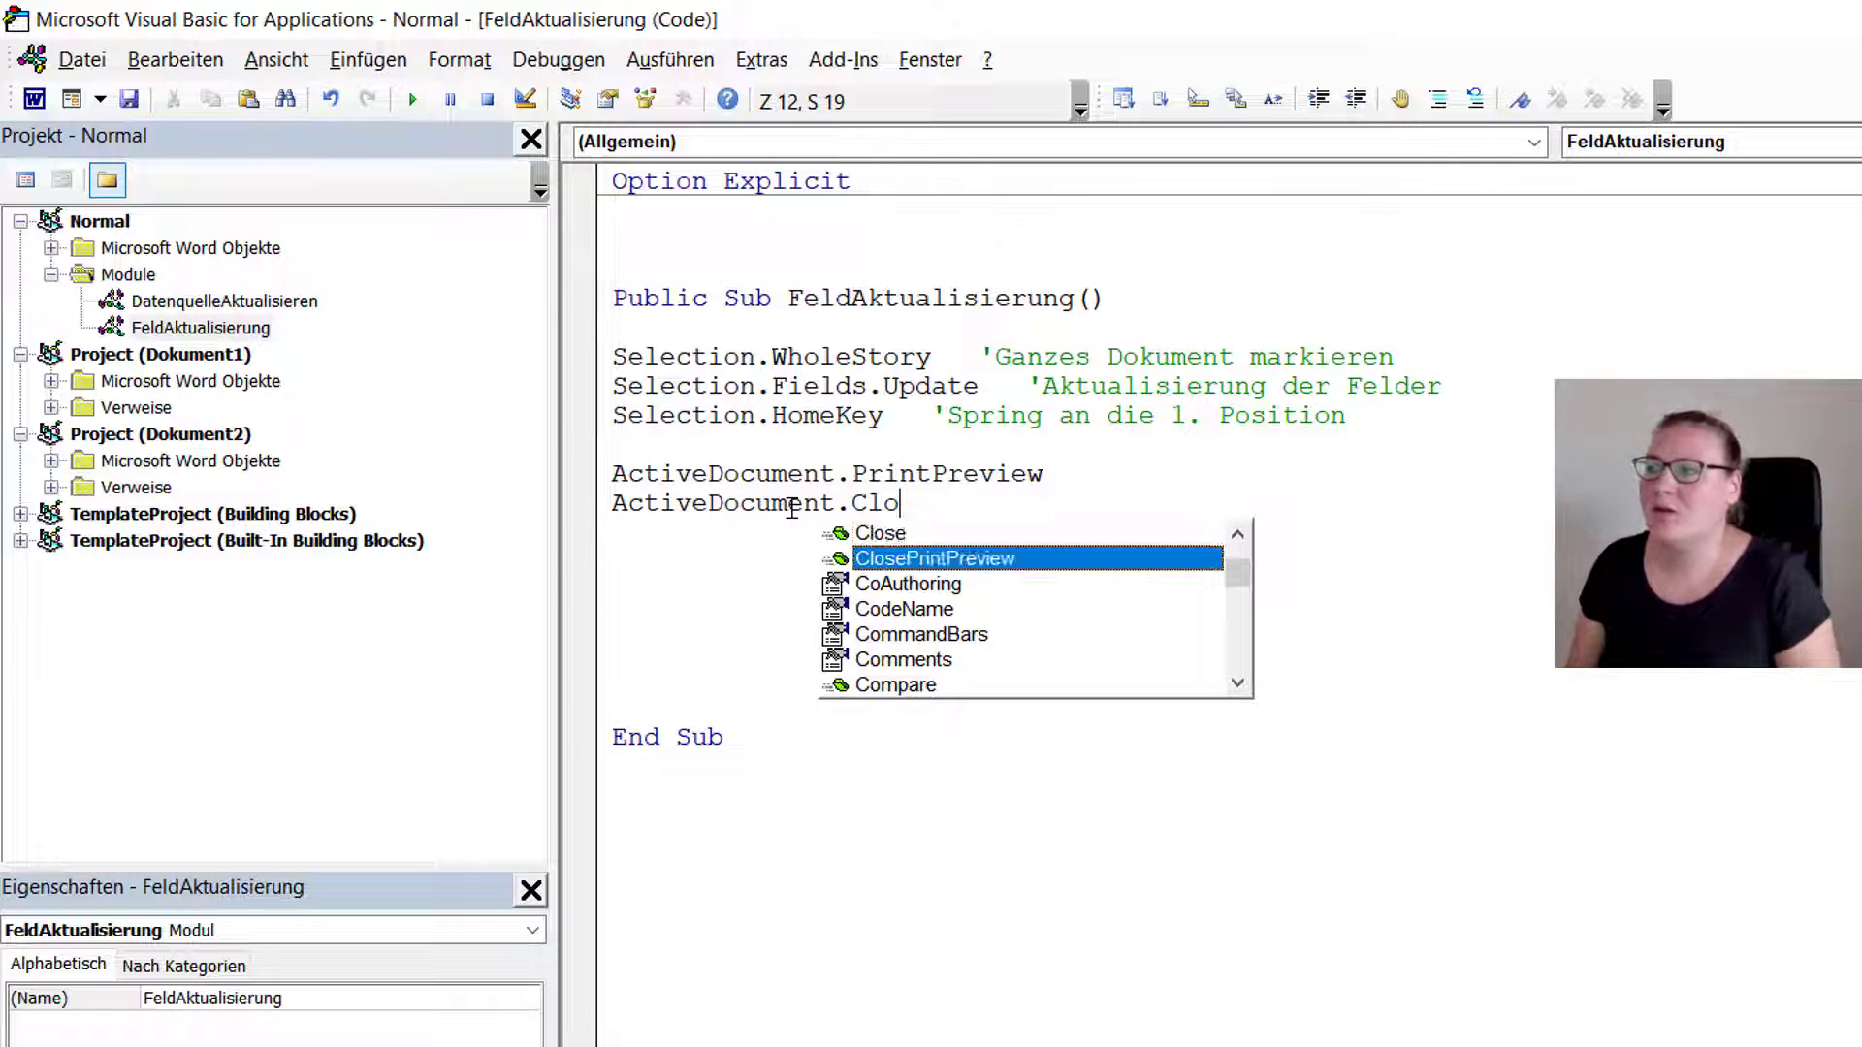
key(Tab)
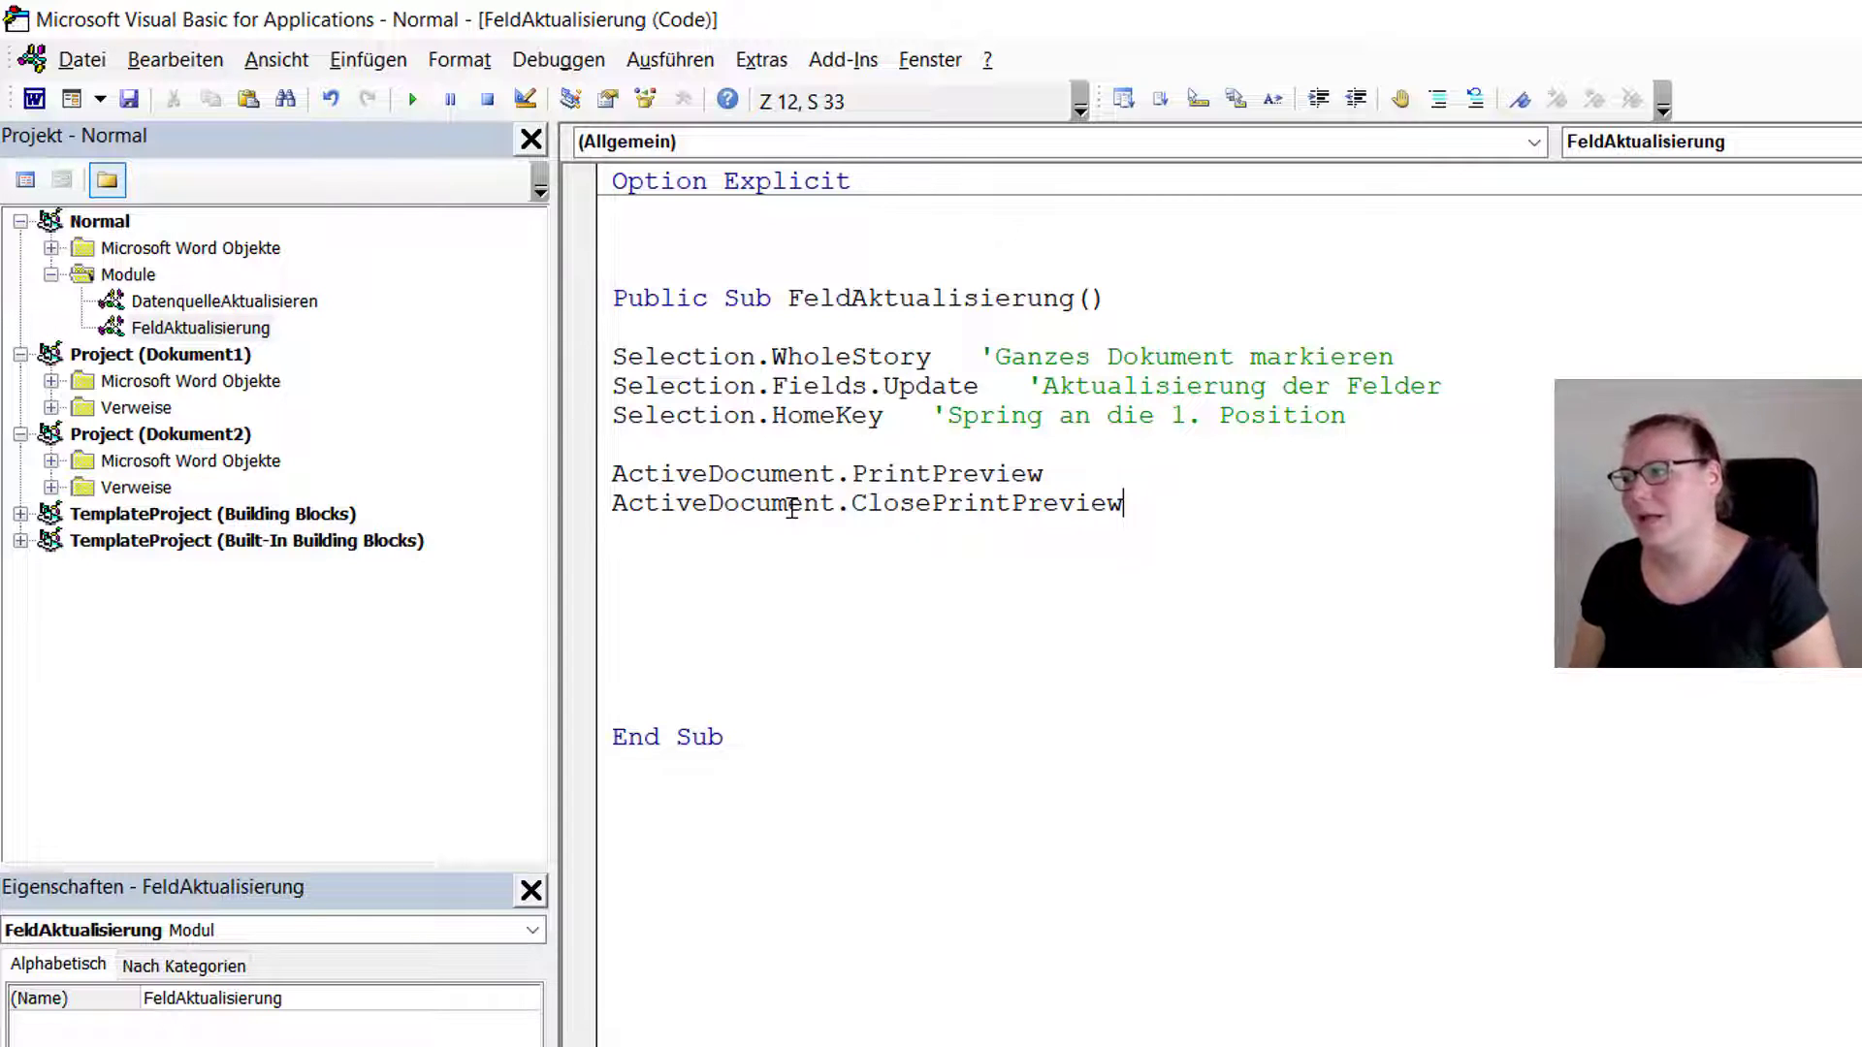
key(Delete)
key(Delete)
key(Delete)
key(Delete)
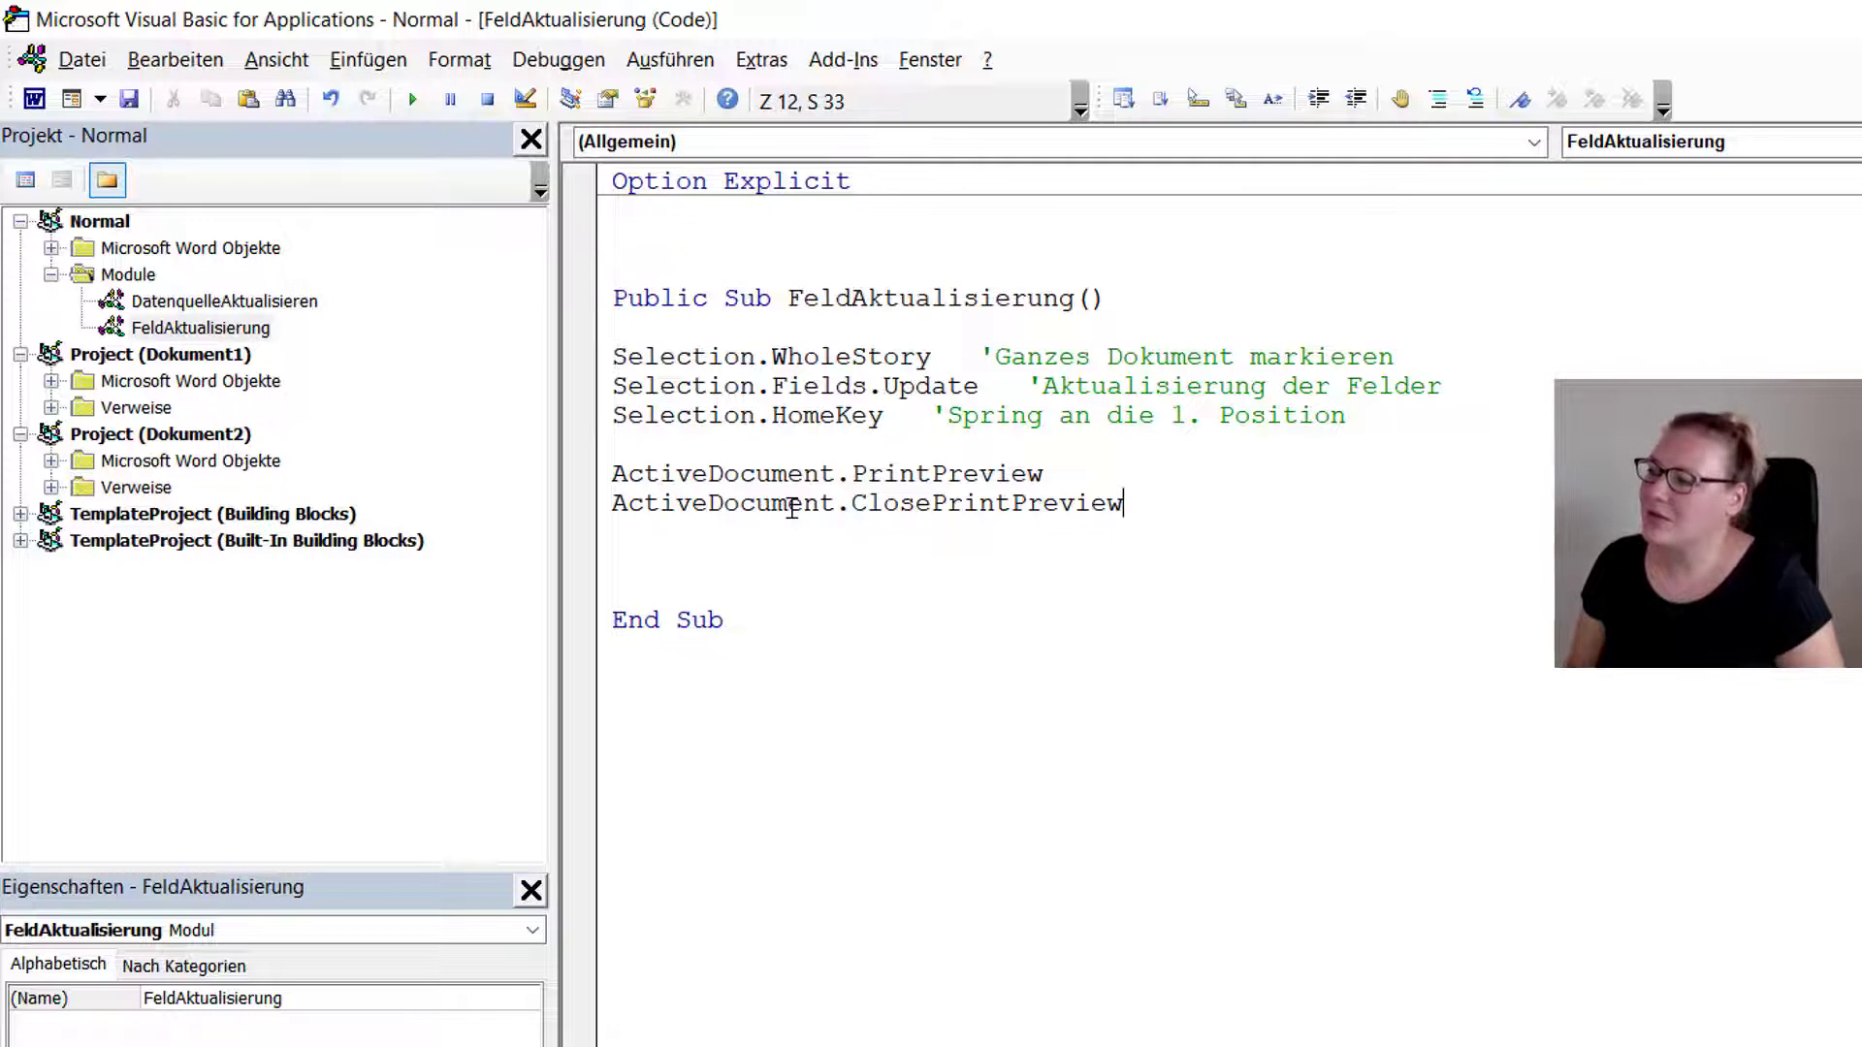
key(Delete)
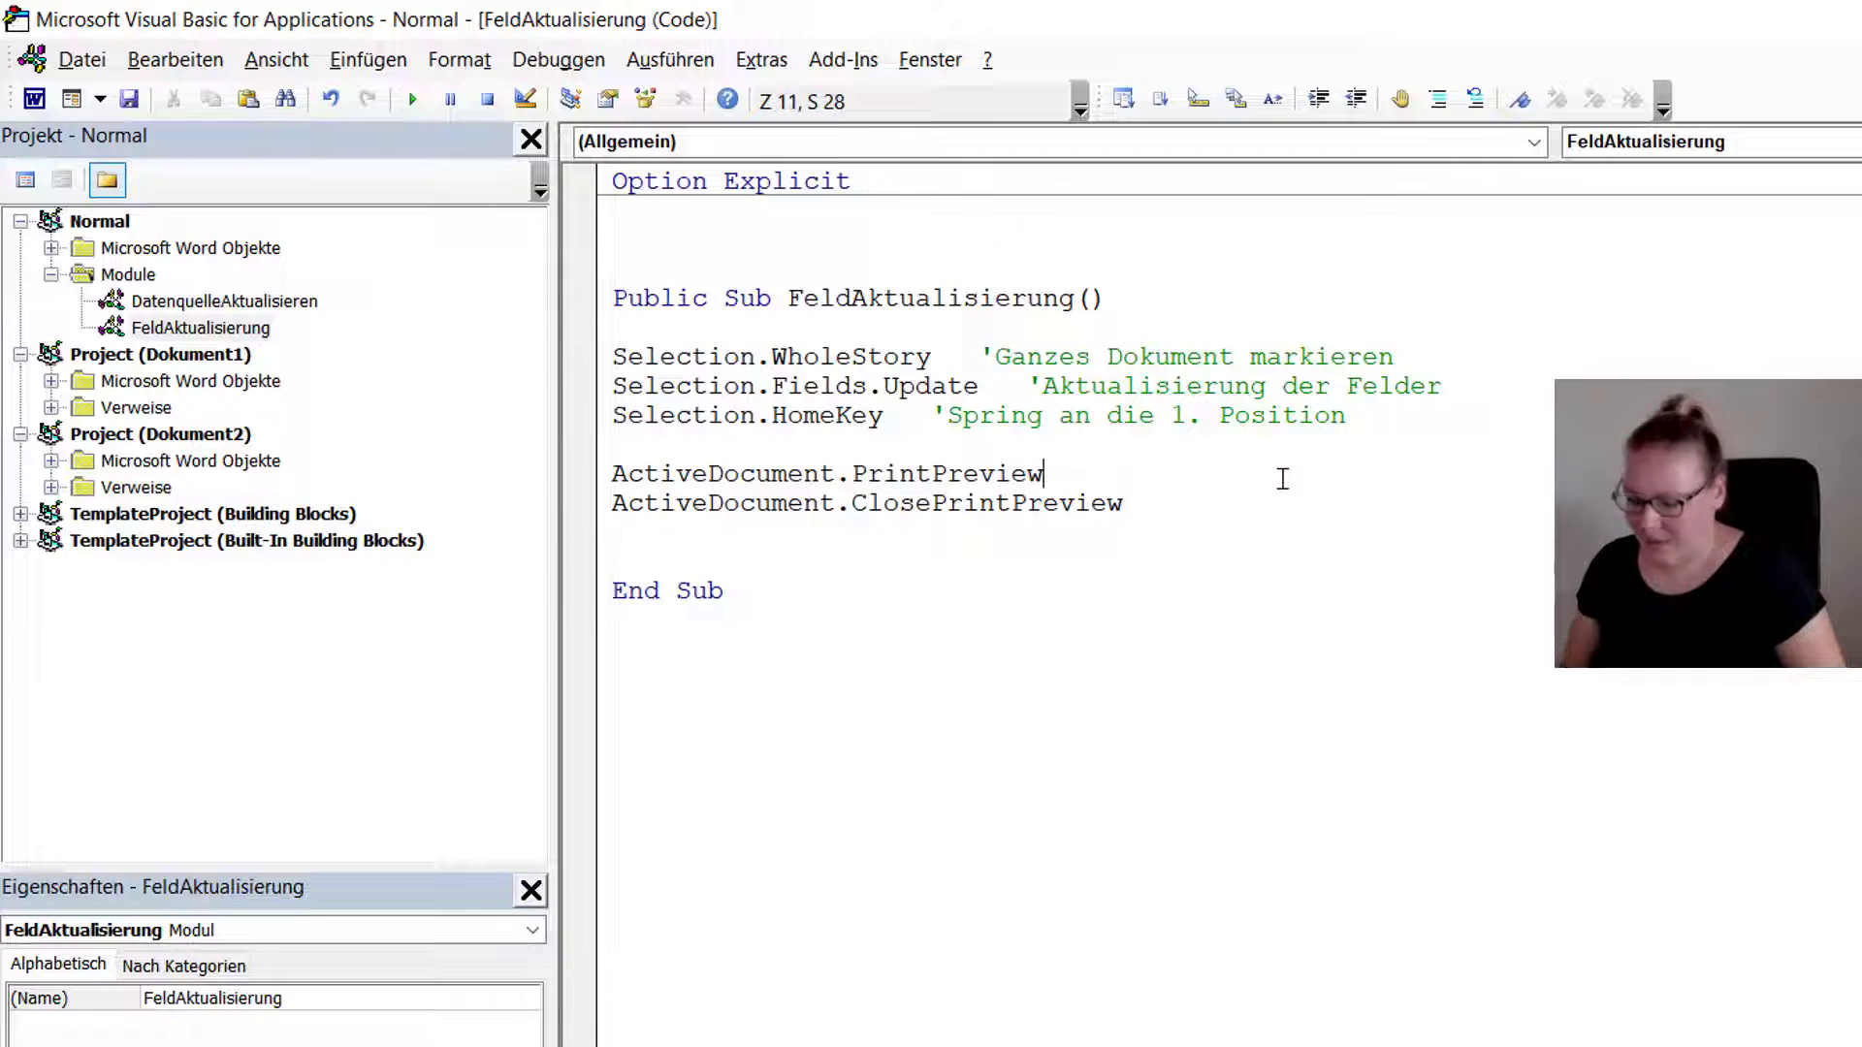
- Comment the preview lines 'Öffnen der Druckvorschau' and 'Schließen der Druckvorschau'
click(1190, 472)
text(')
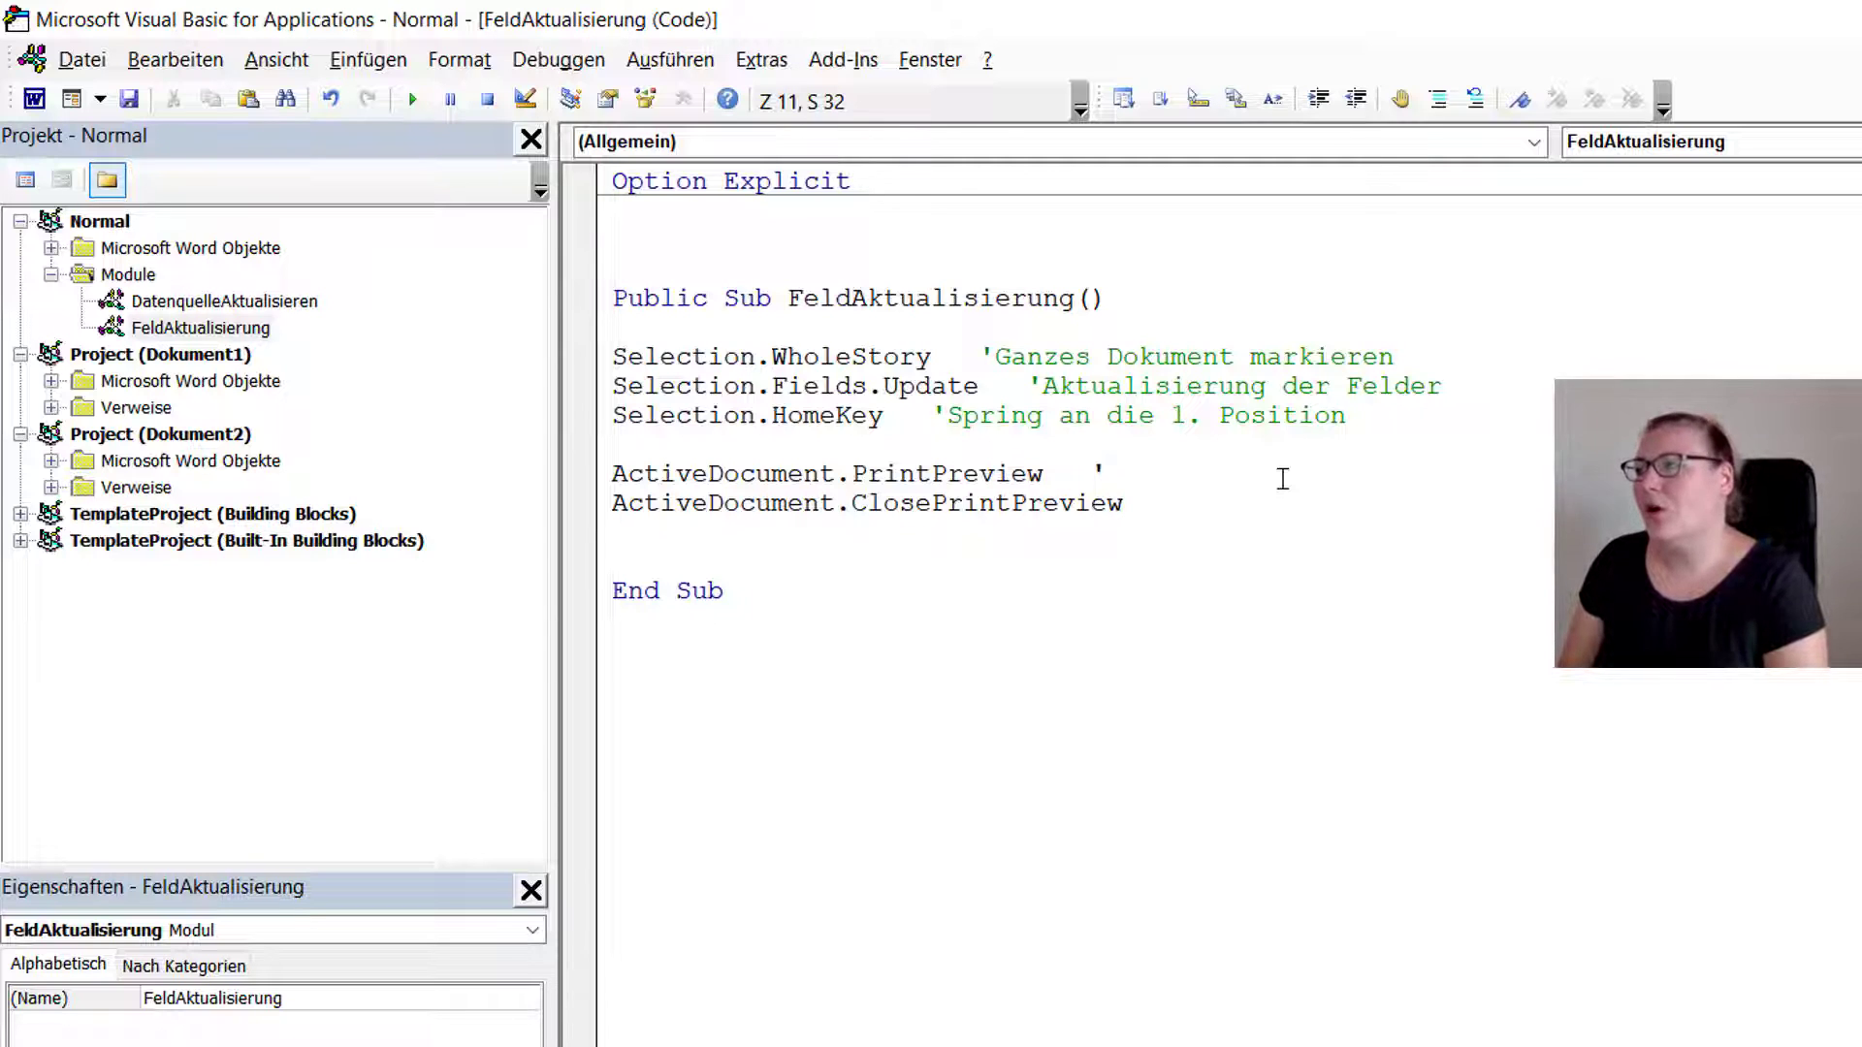
text(Öffnen der )
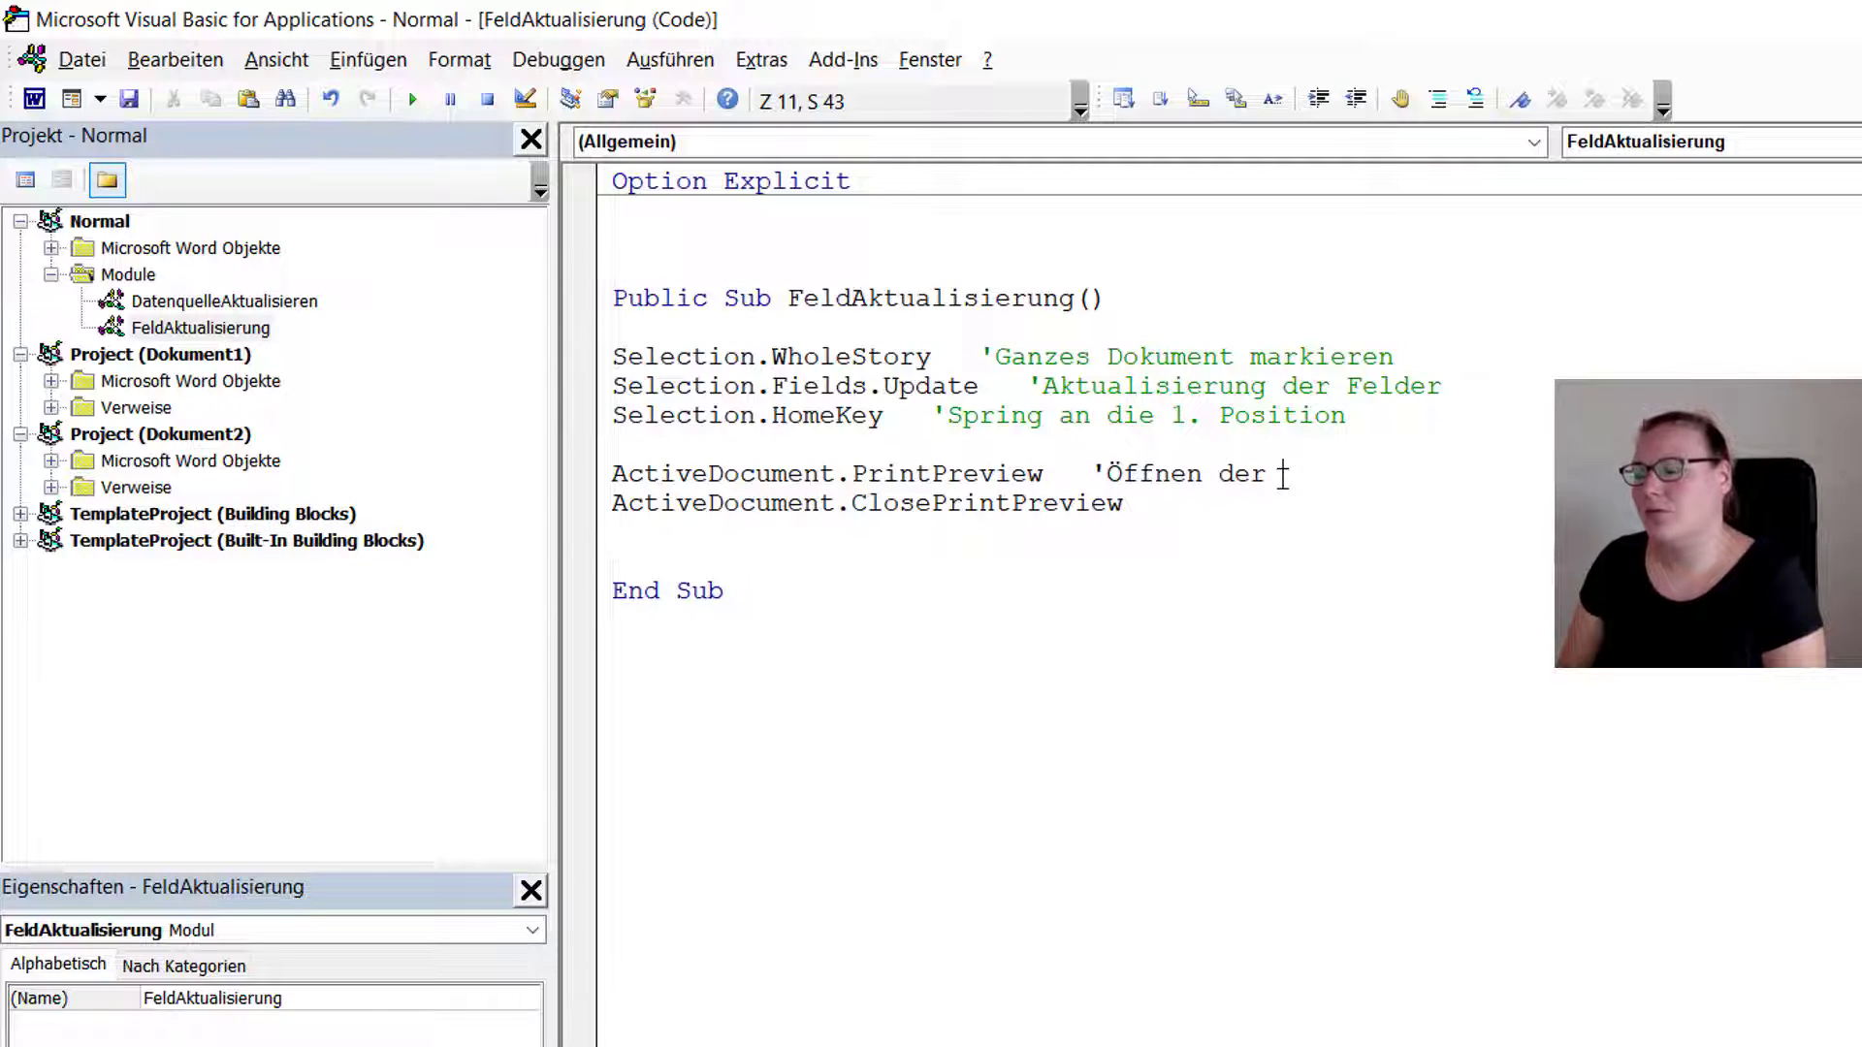
text(Druckvorschau)
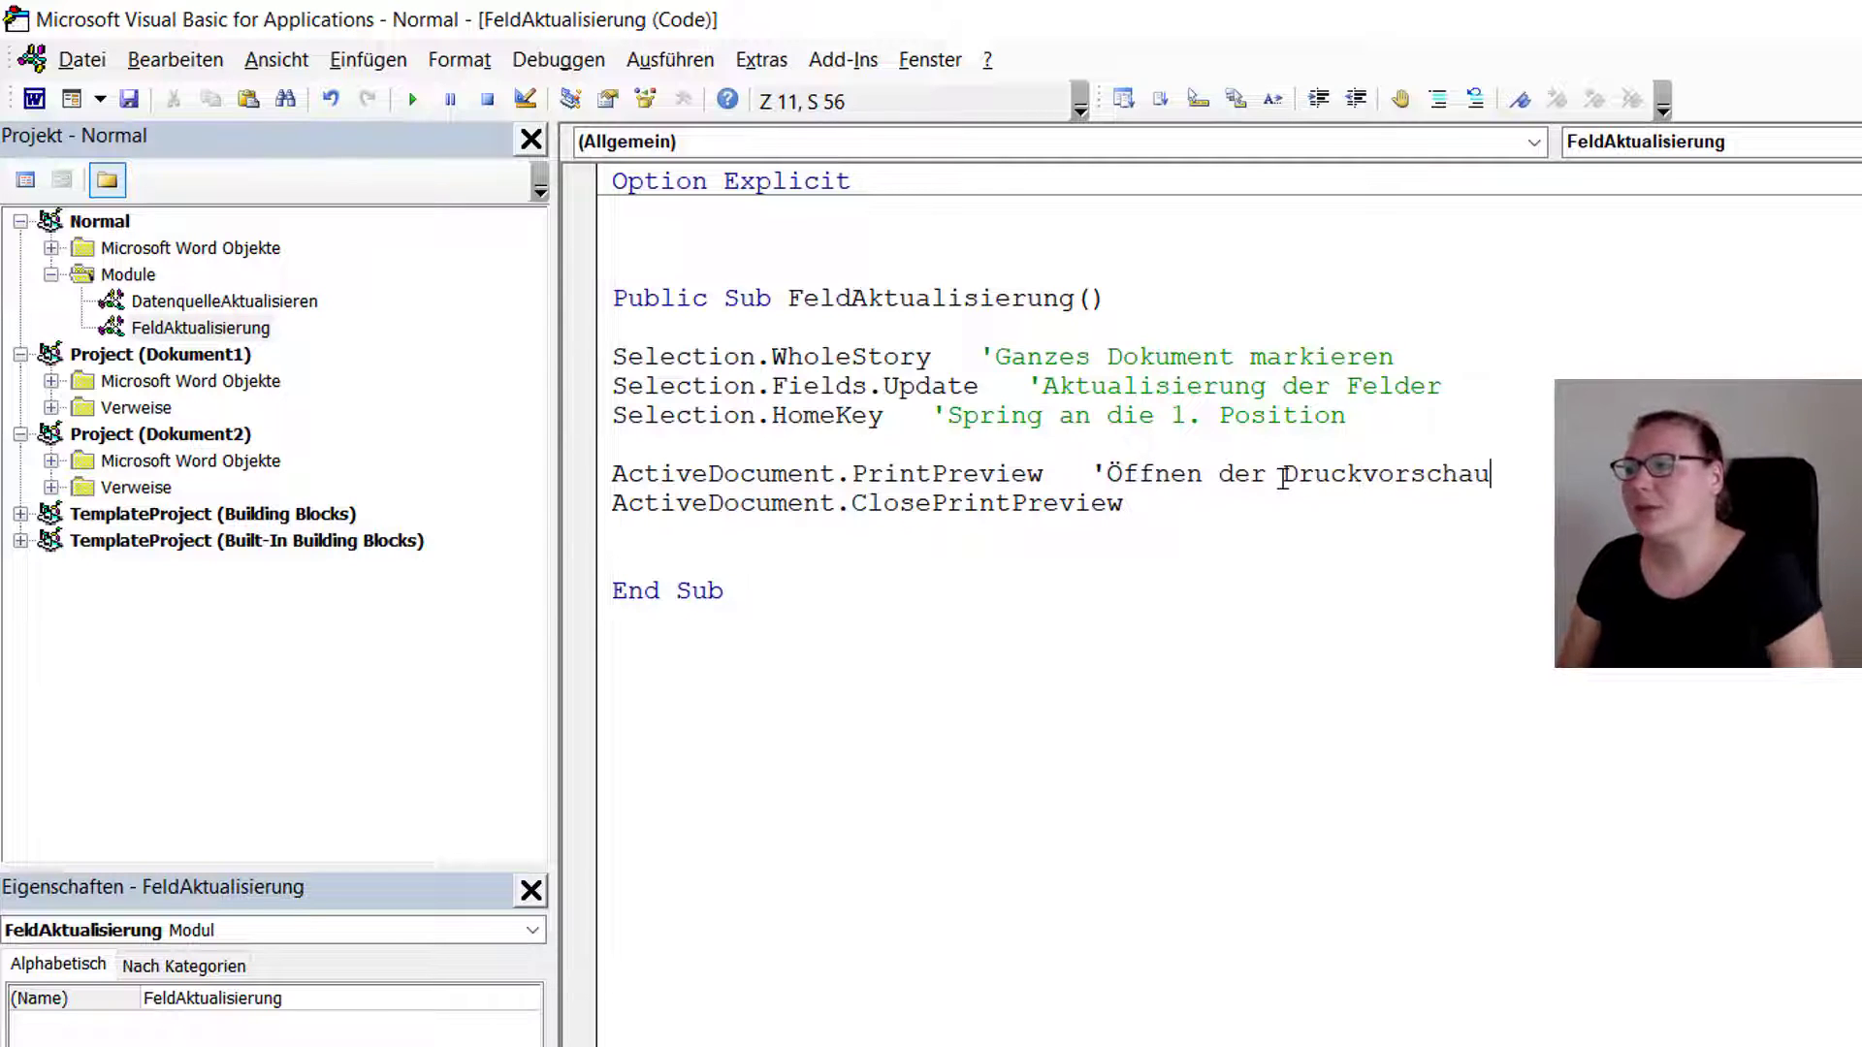
key(Down)
text(')
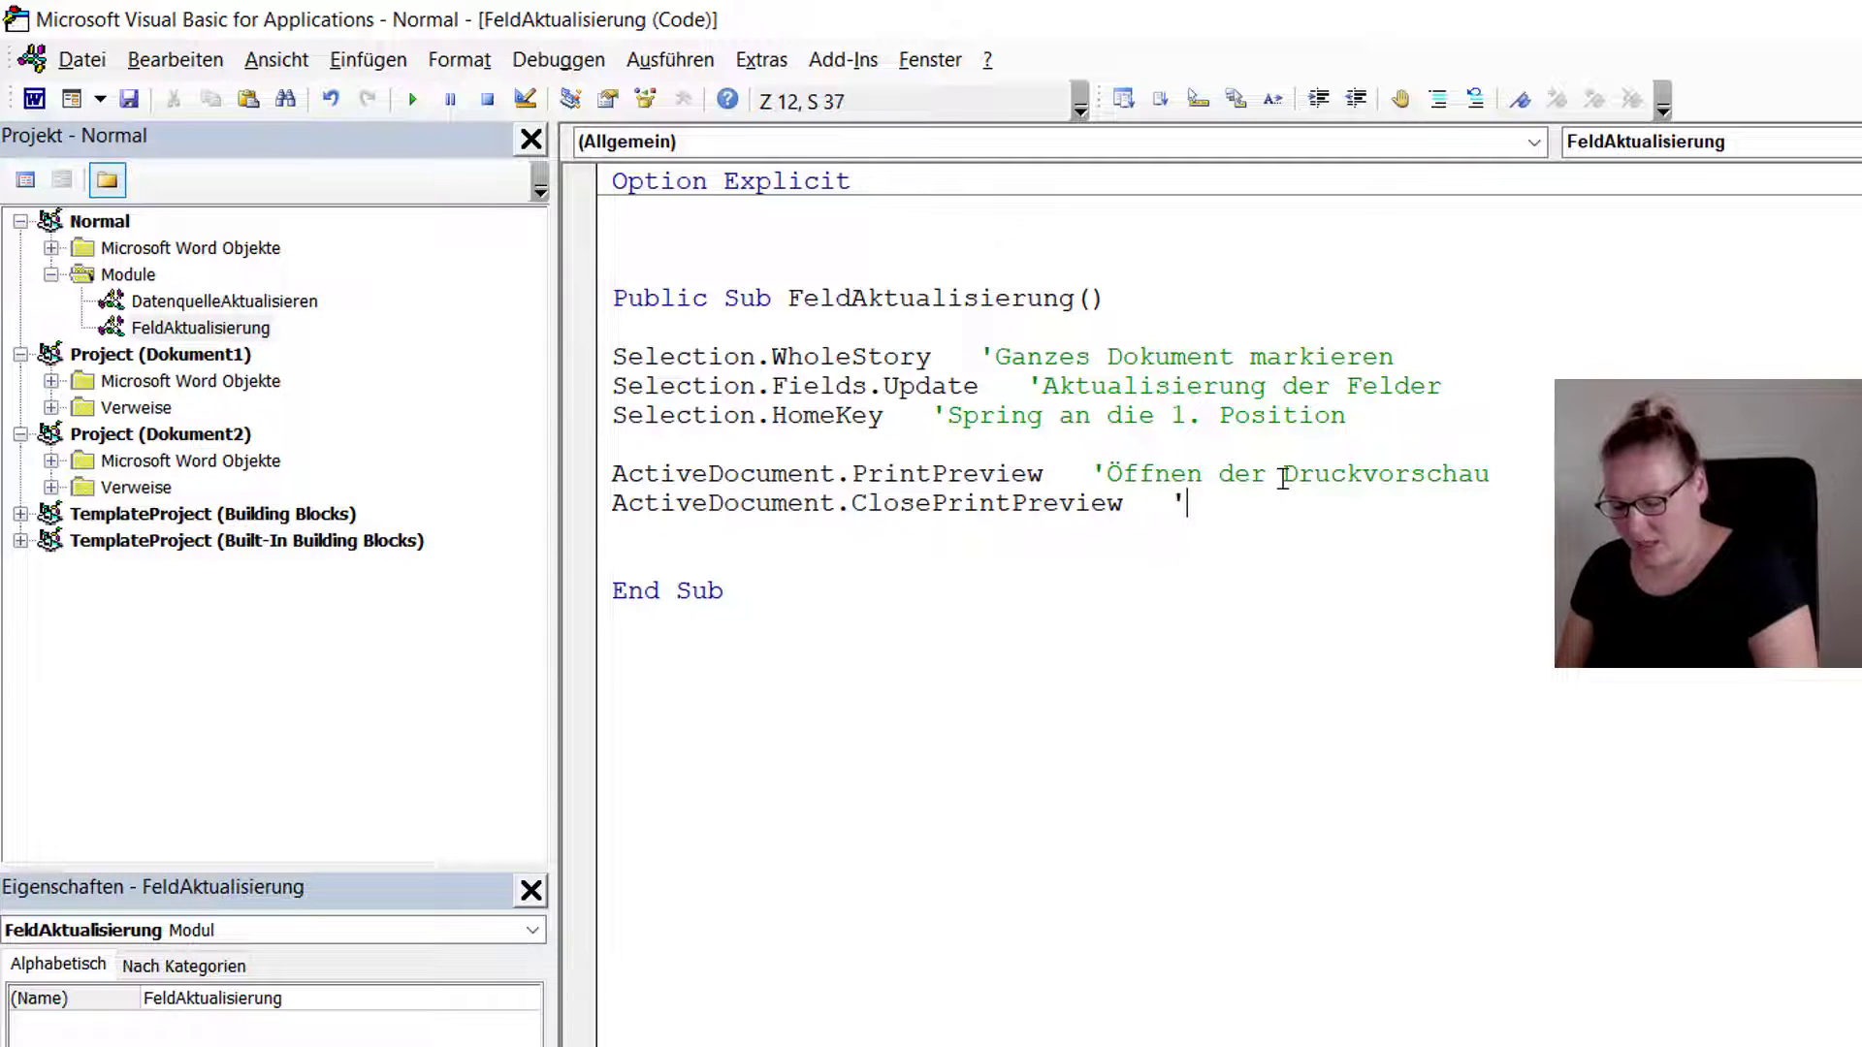
text(S)
key(BackSpace)
text(Schließe)
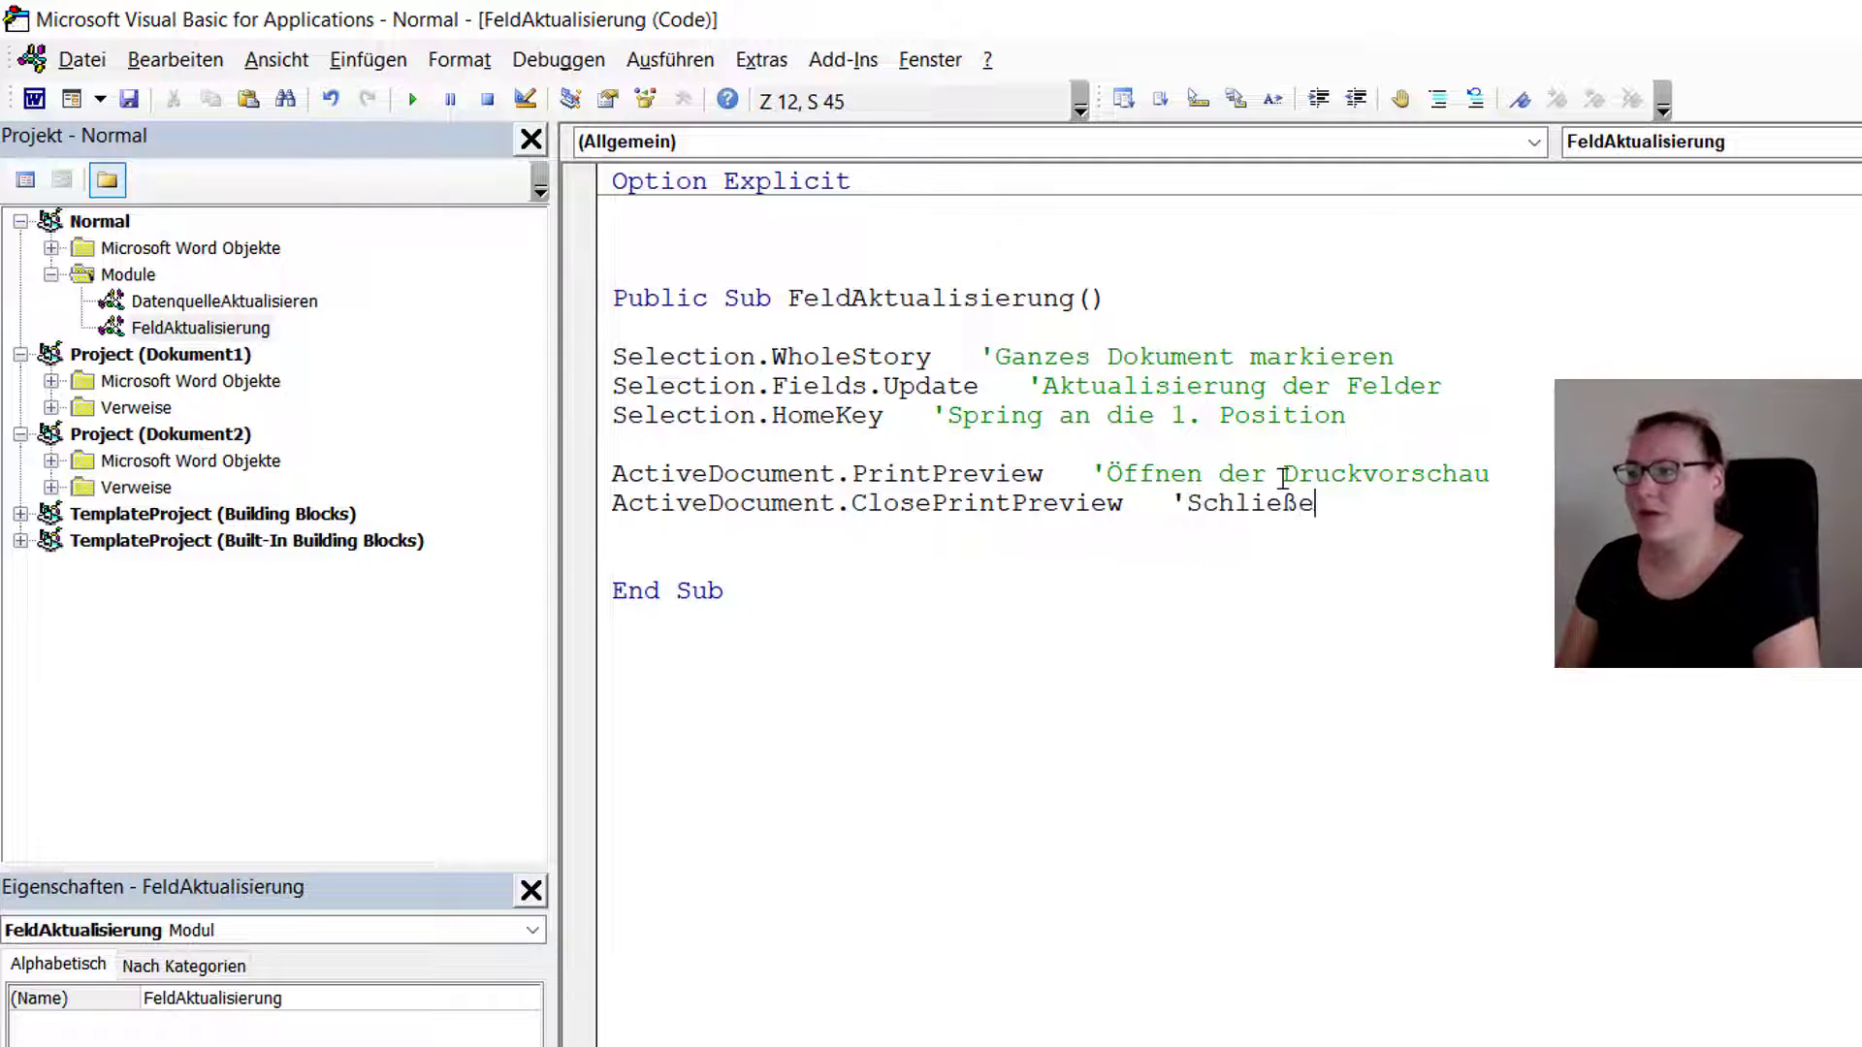
text(n der Druckv)
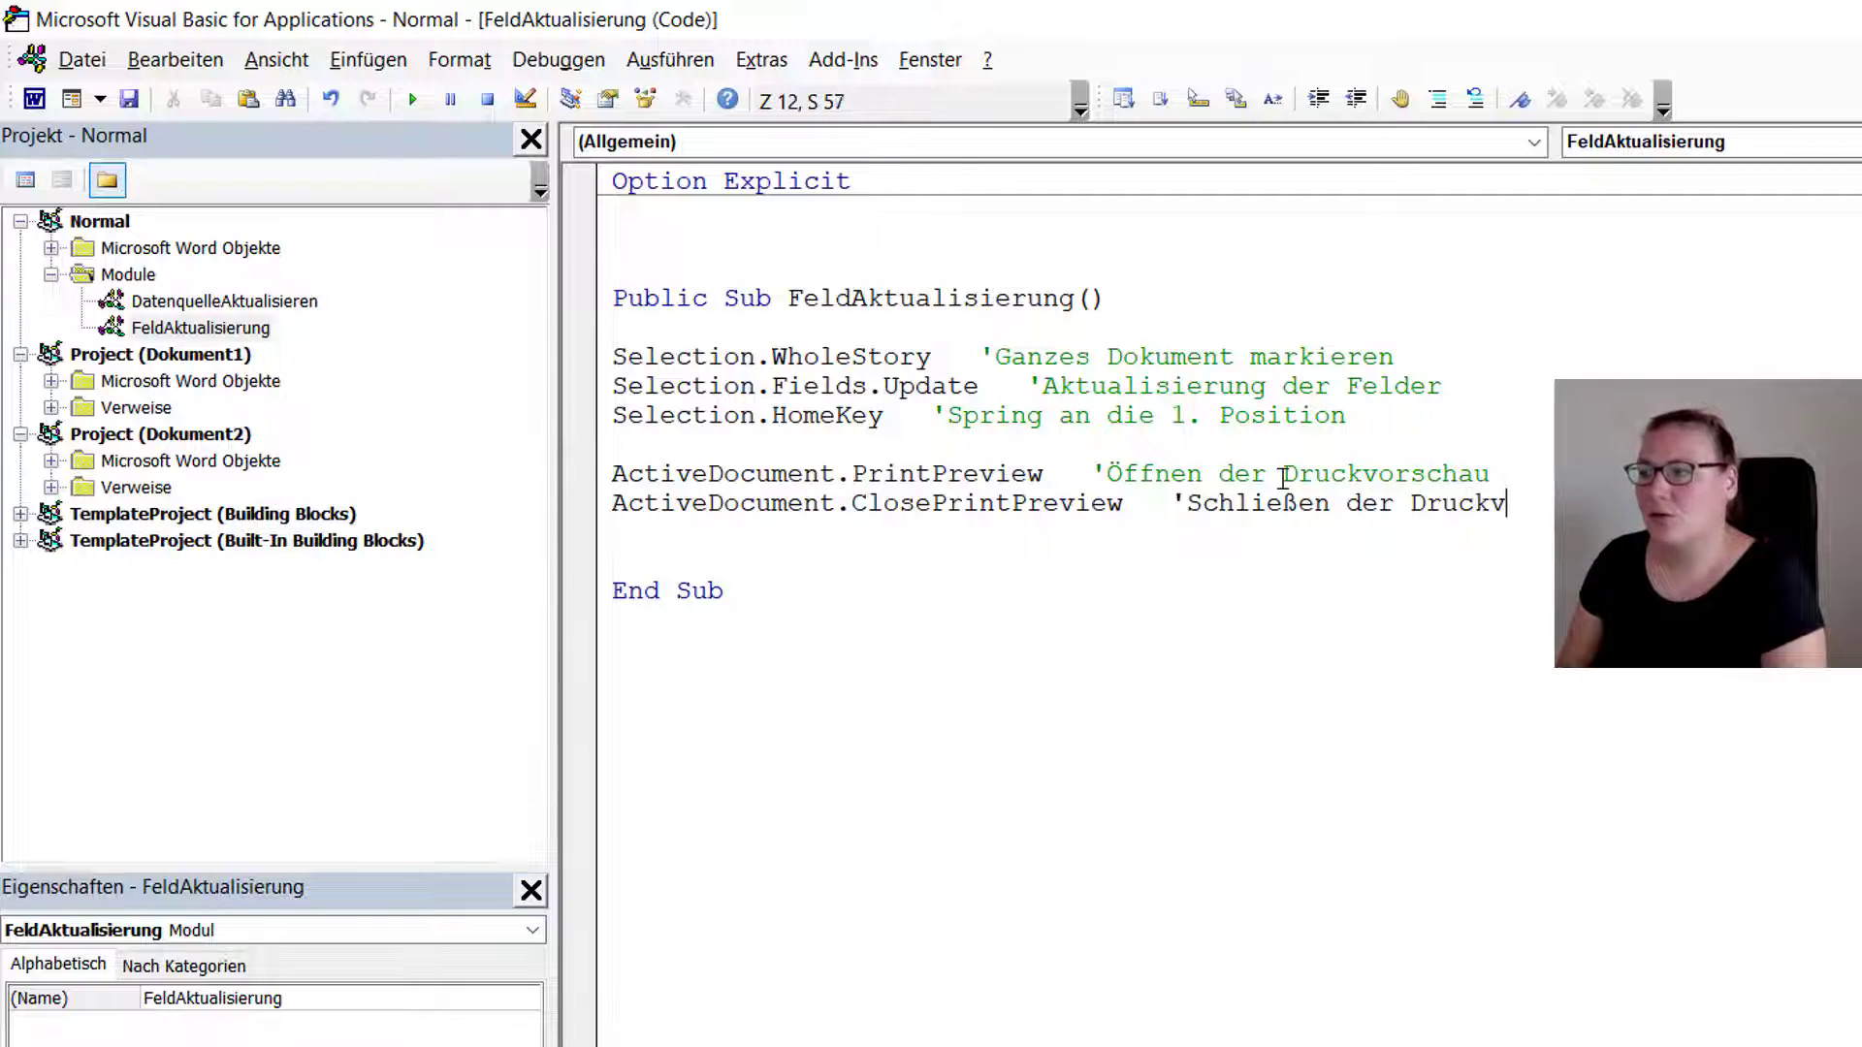
text(orschau)
key(Return)
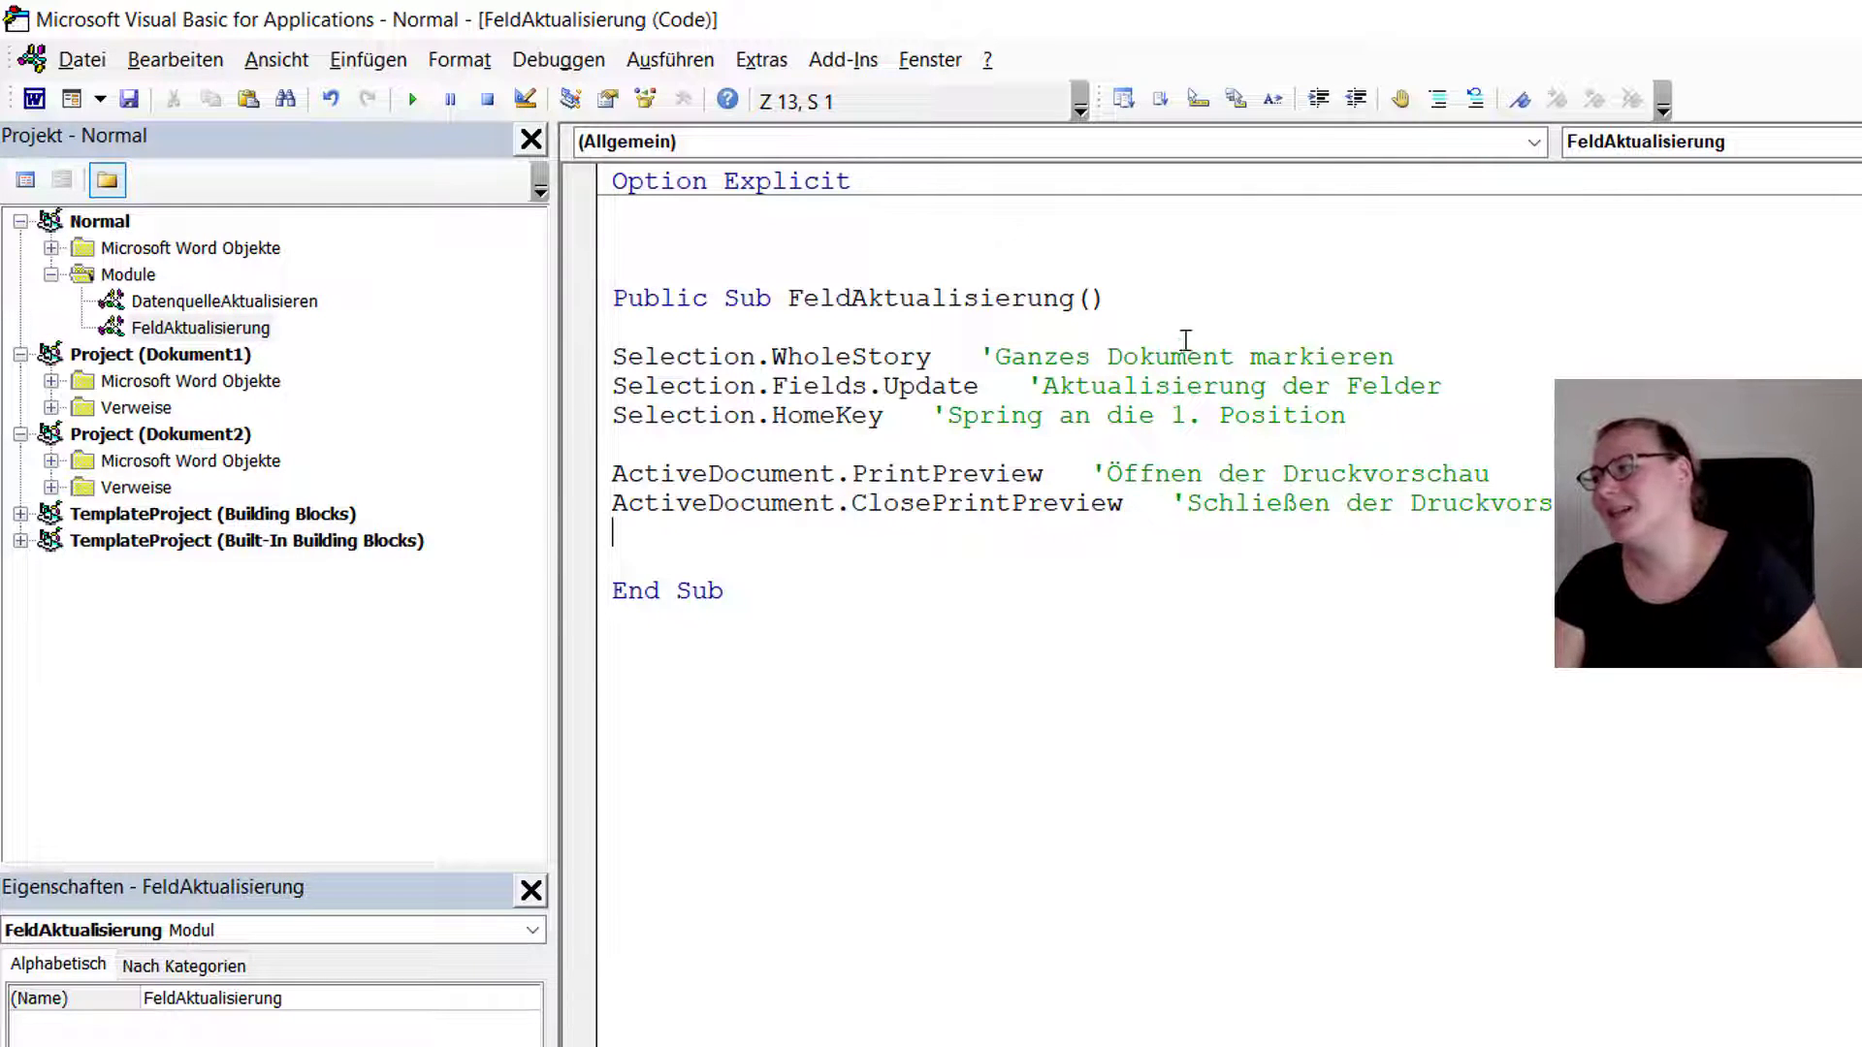
- Delete the blank line below Option Explicit and collapse the Normal project's modules
click(653, 245)
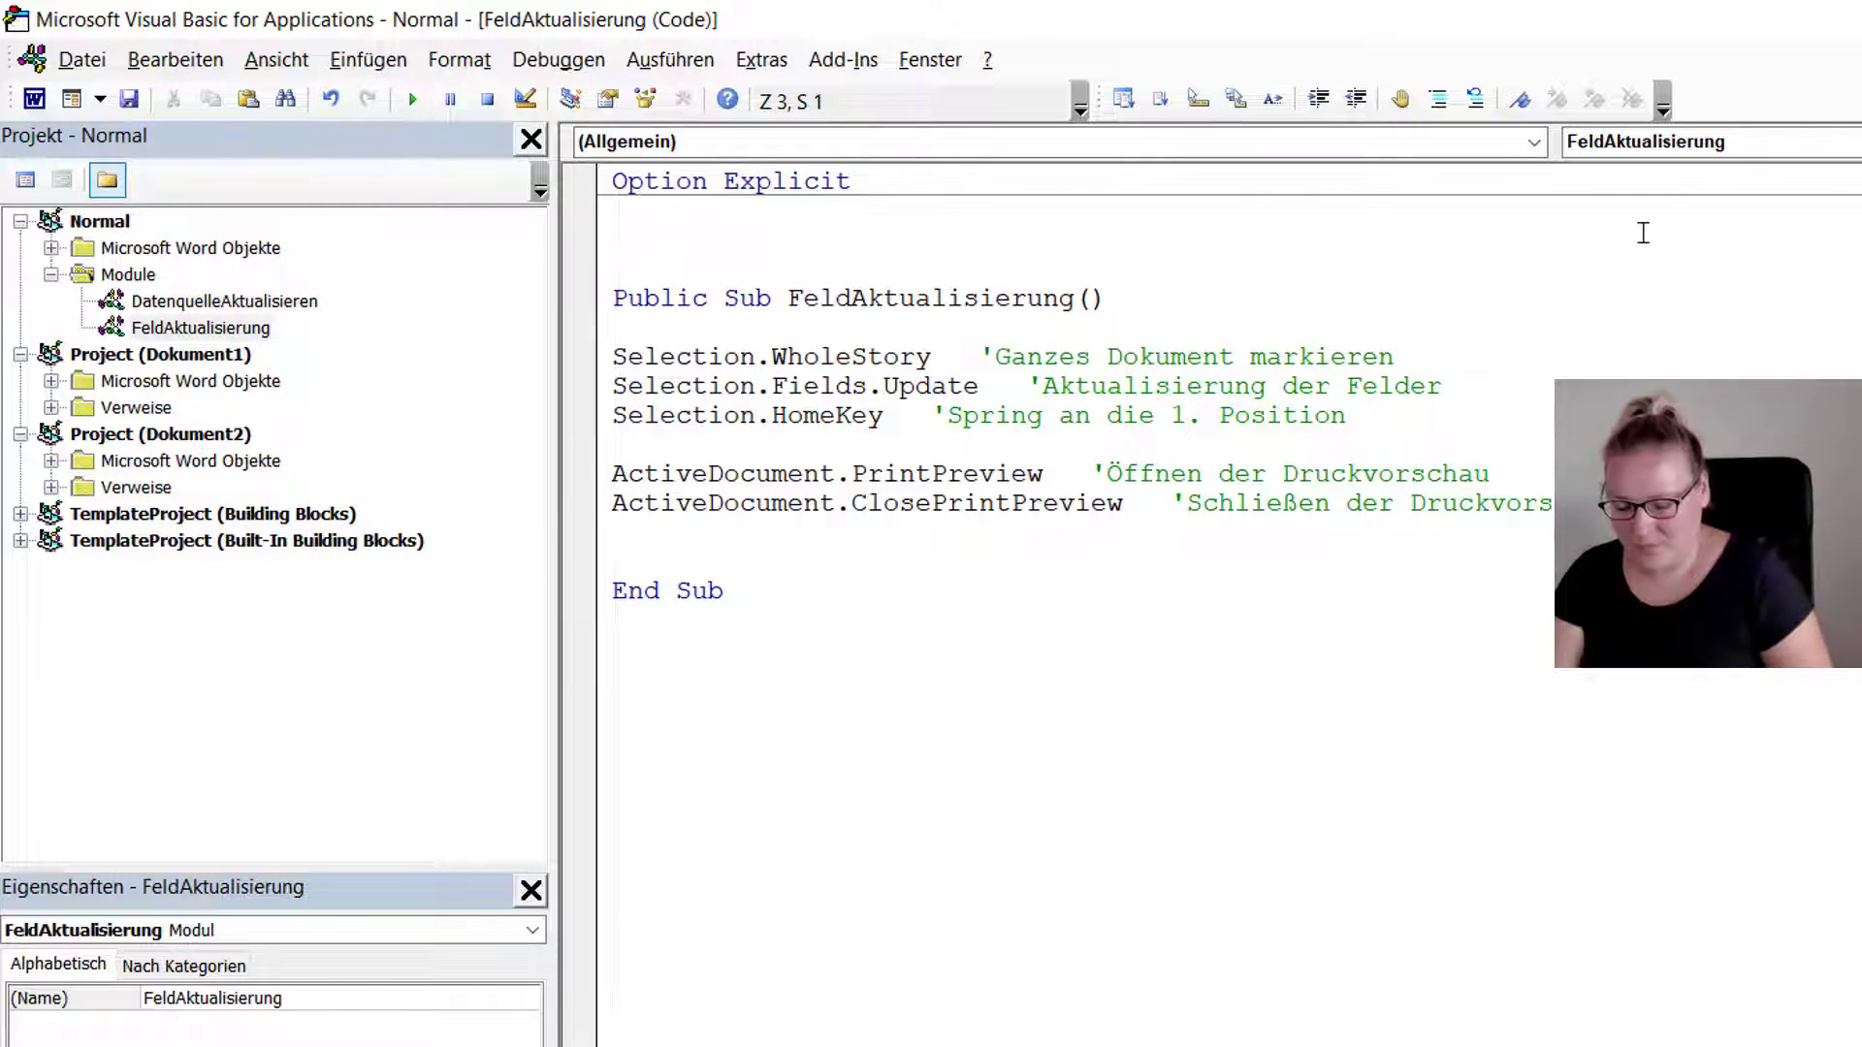
key(Delete)
key(Delete)
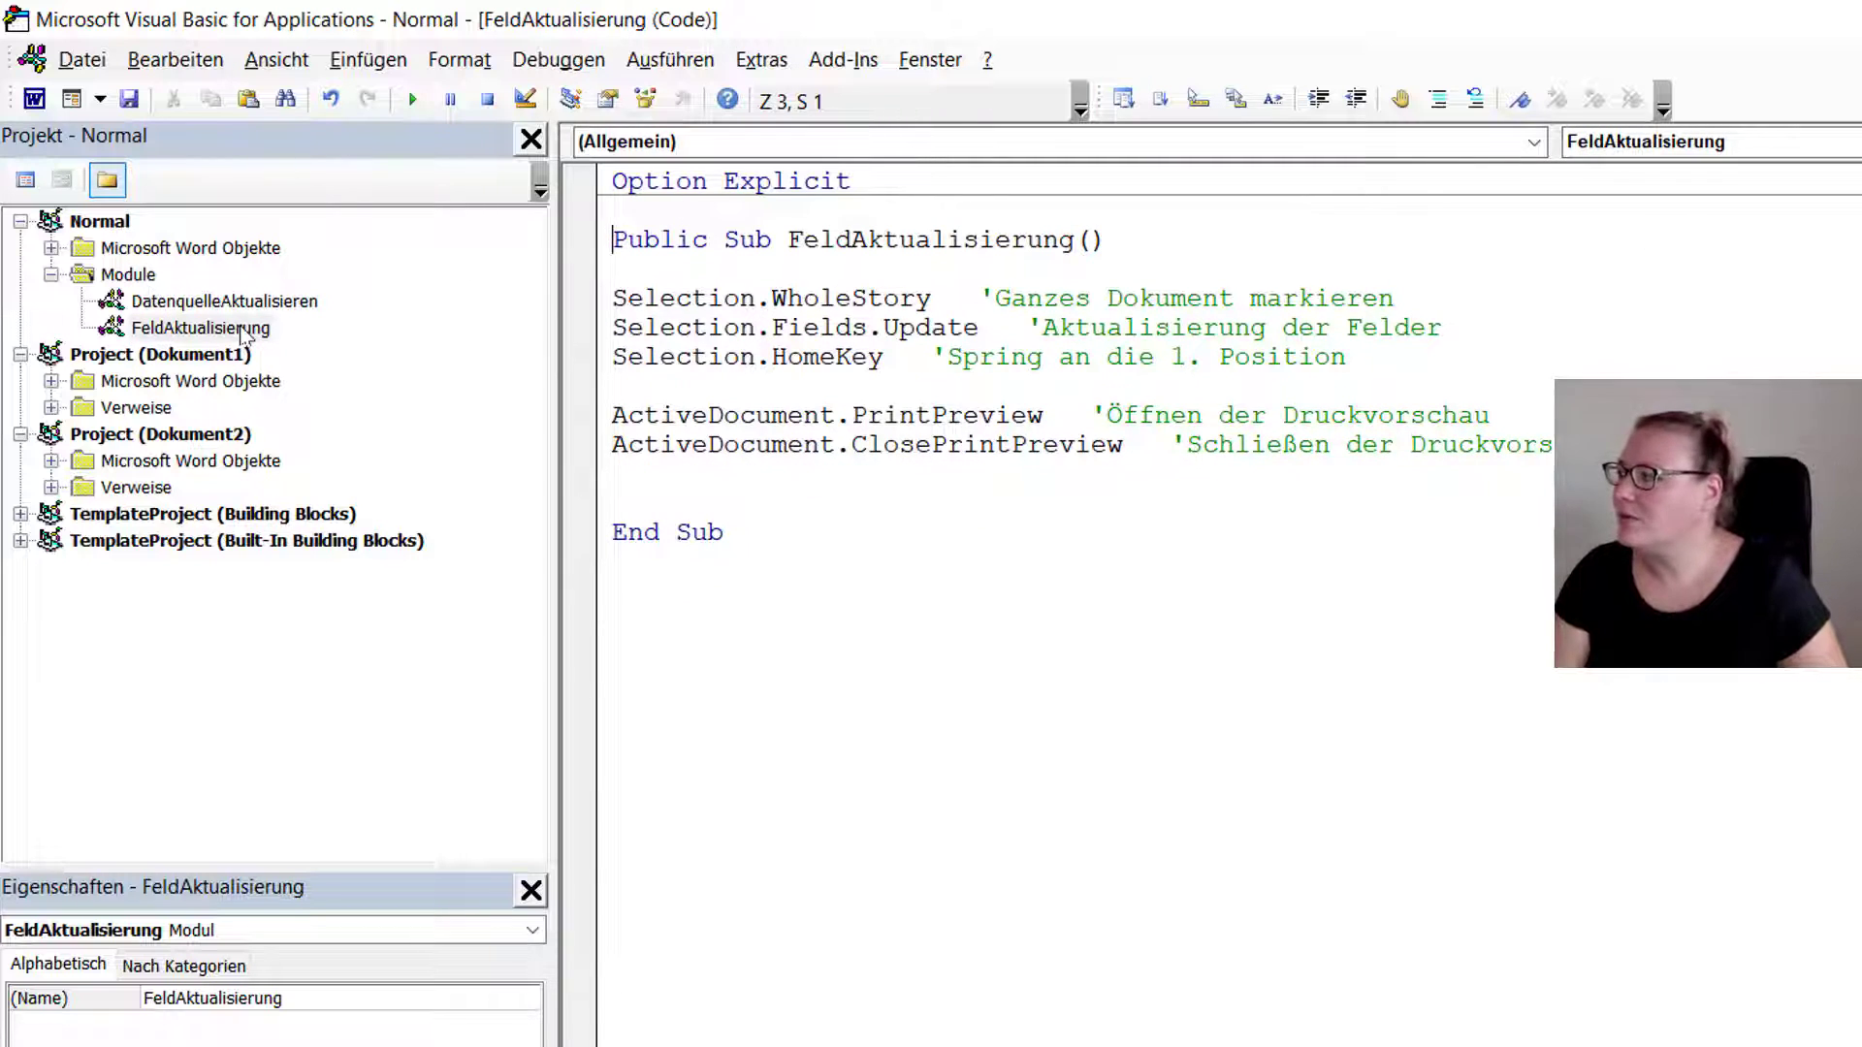
click(51, 275)
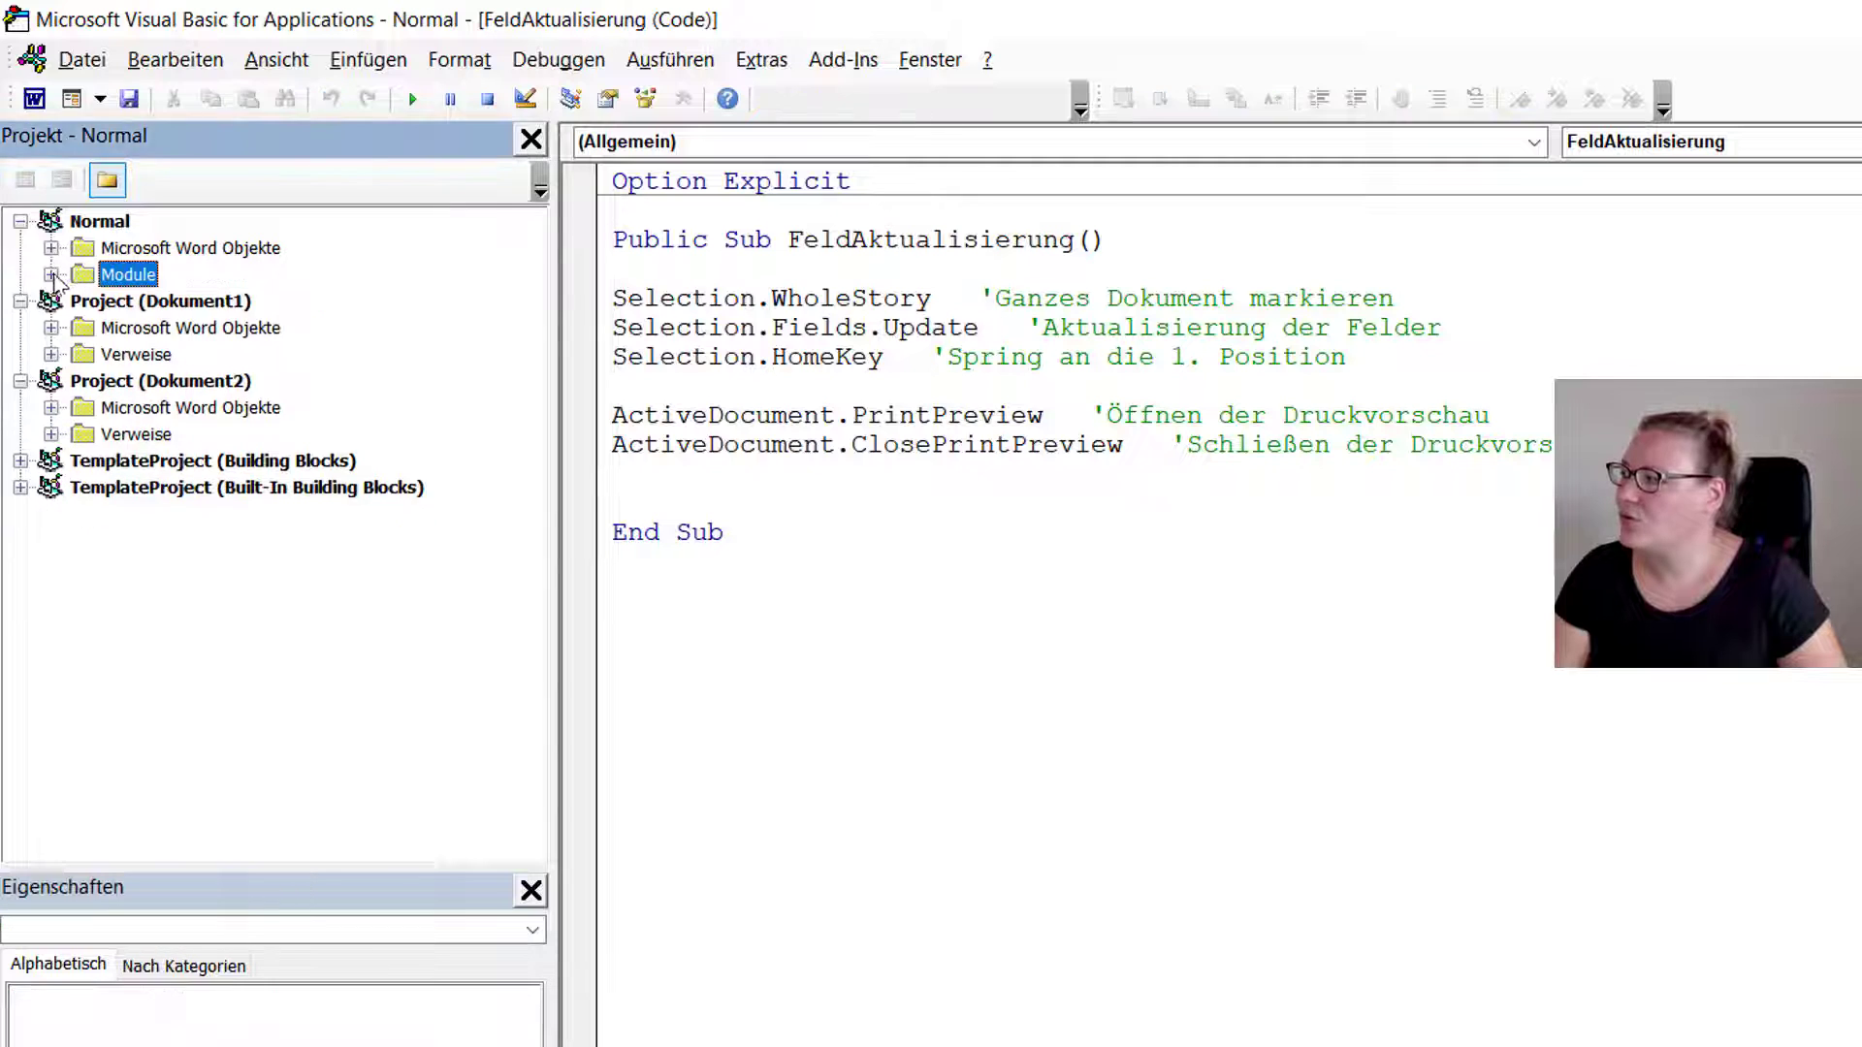
click(51, 274)
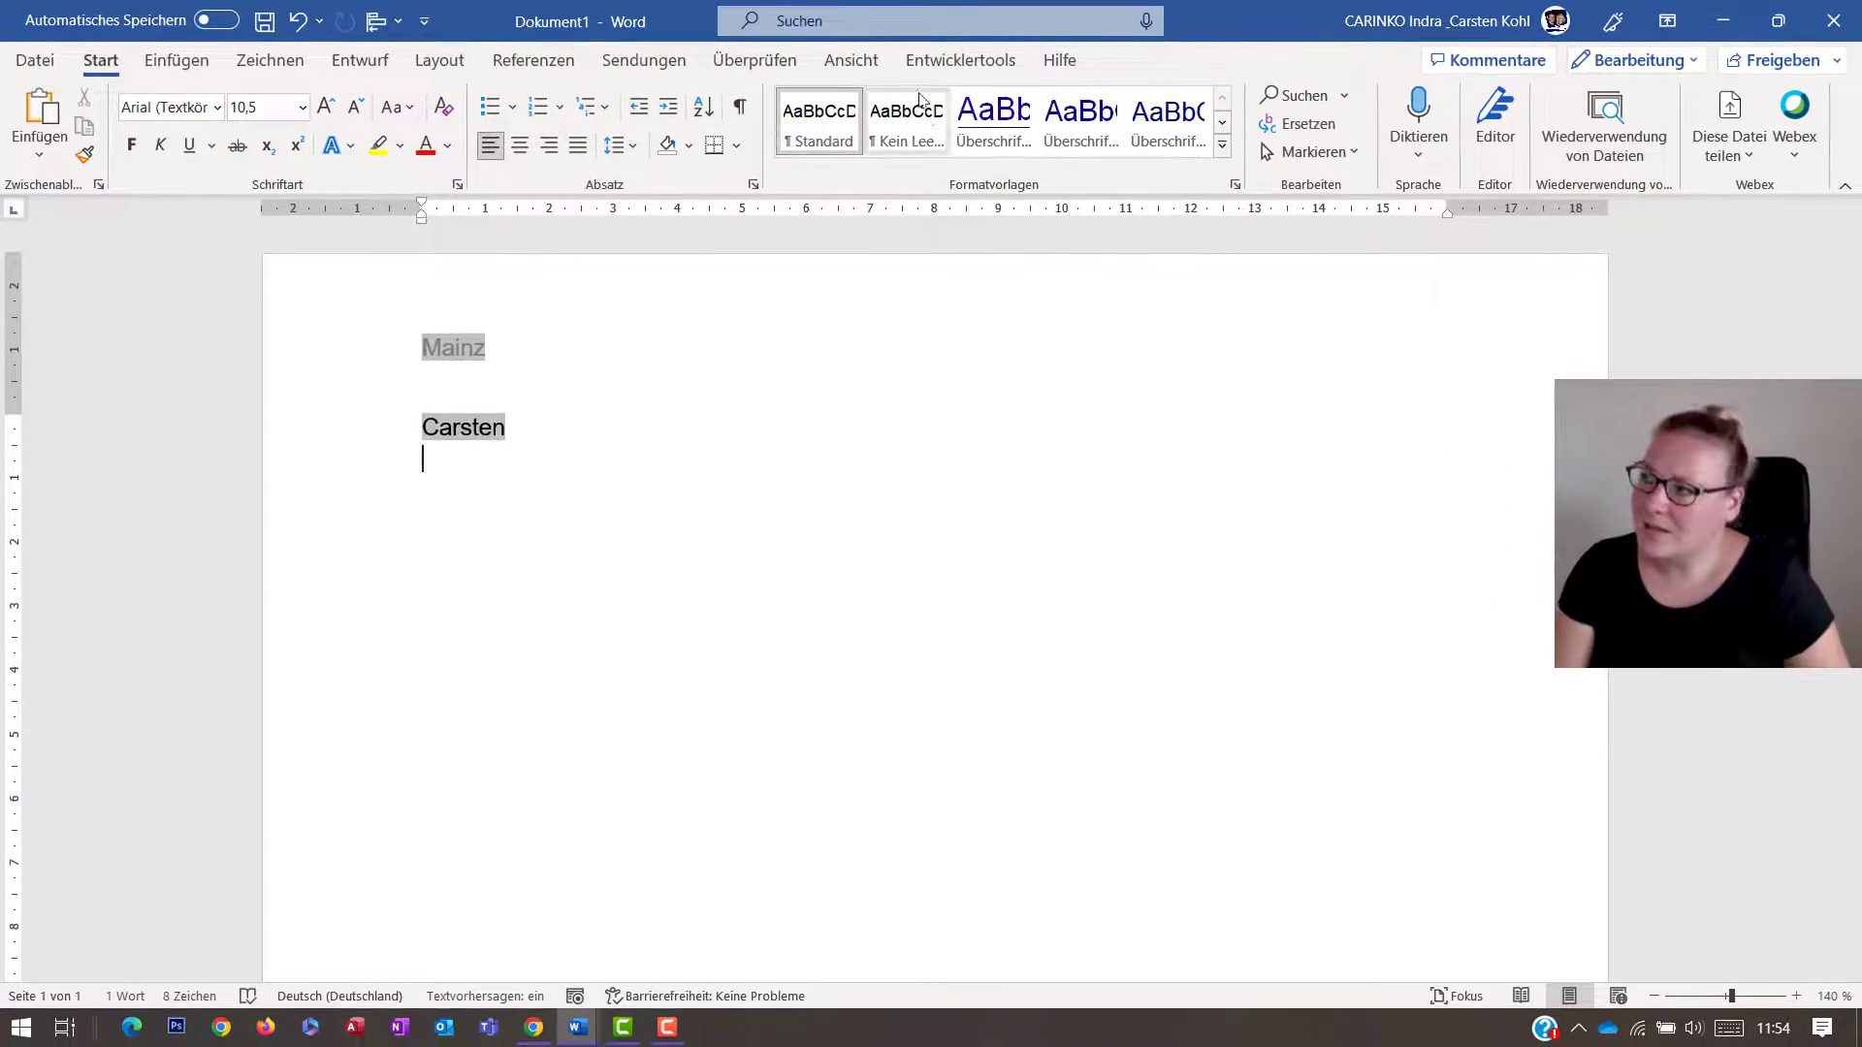
- Run FeldAktualisierung from Ansicht > Makros, accept the Name and Ort prompts, and add a line below
click(851, 60)
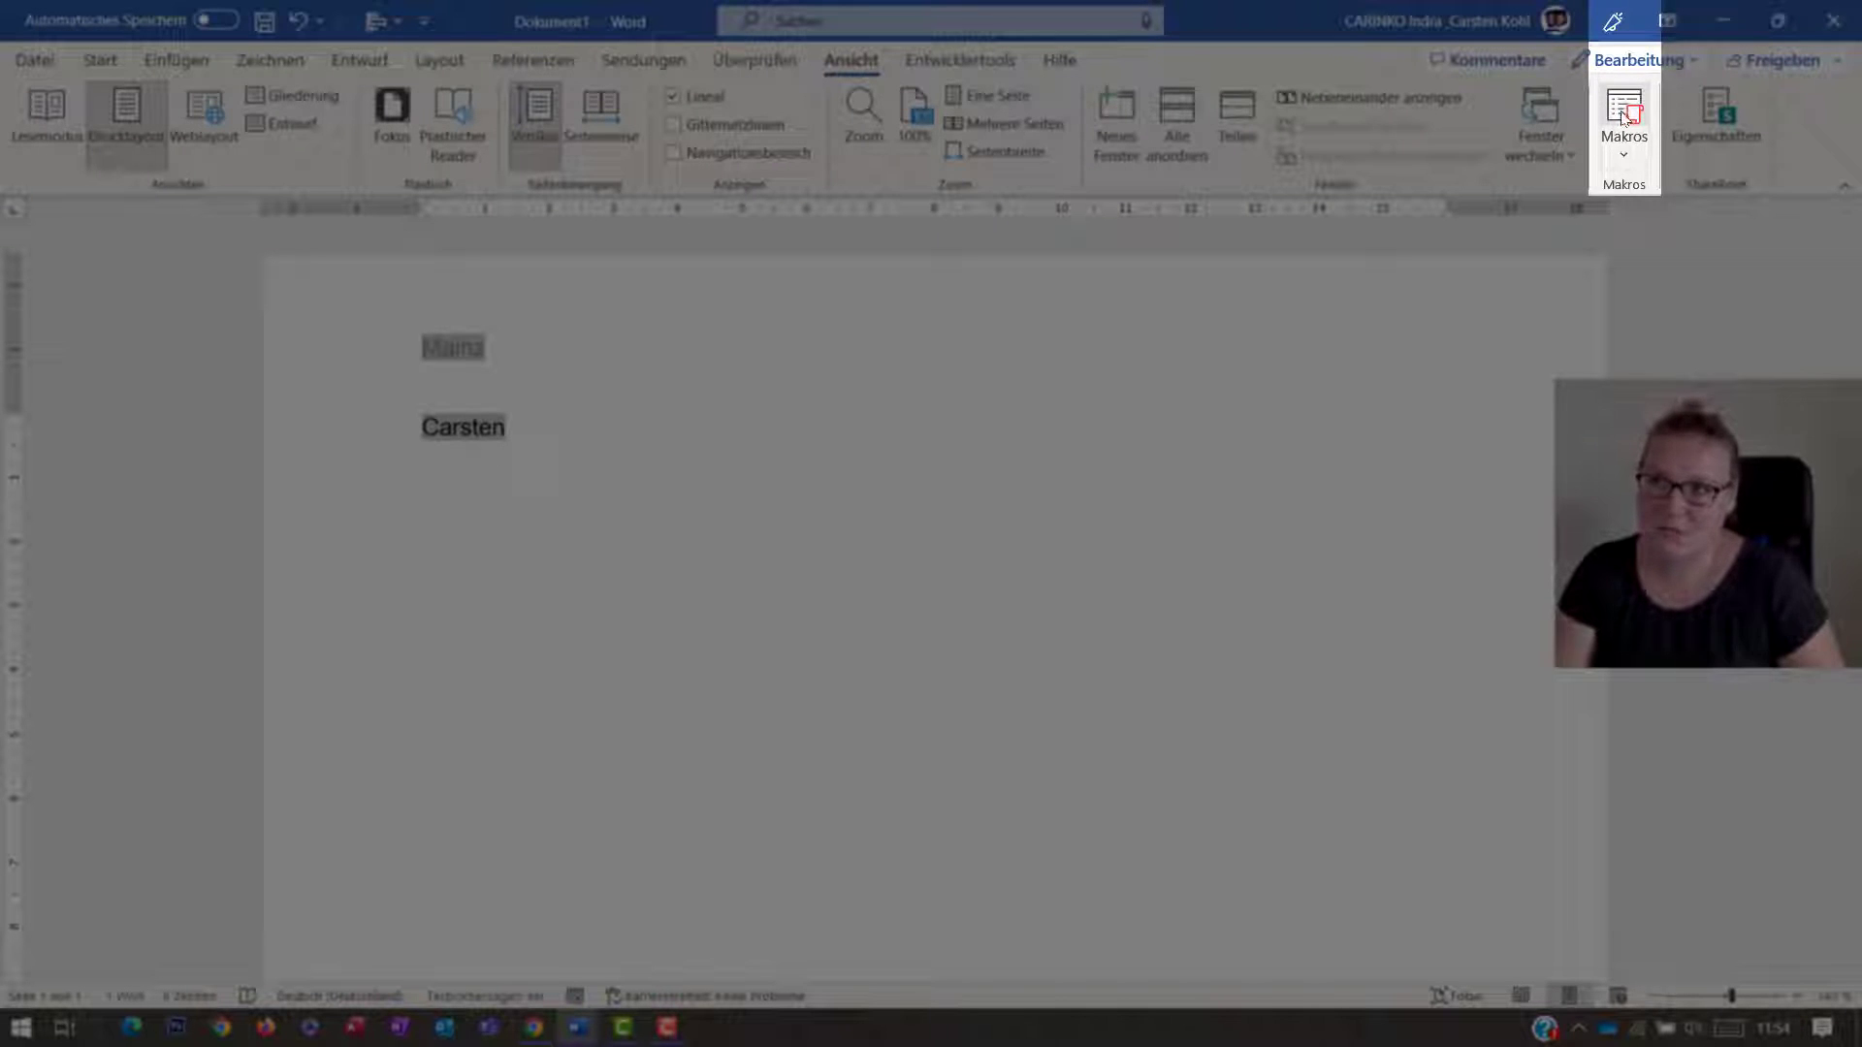
click(1624, 112)
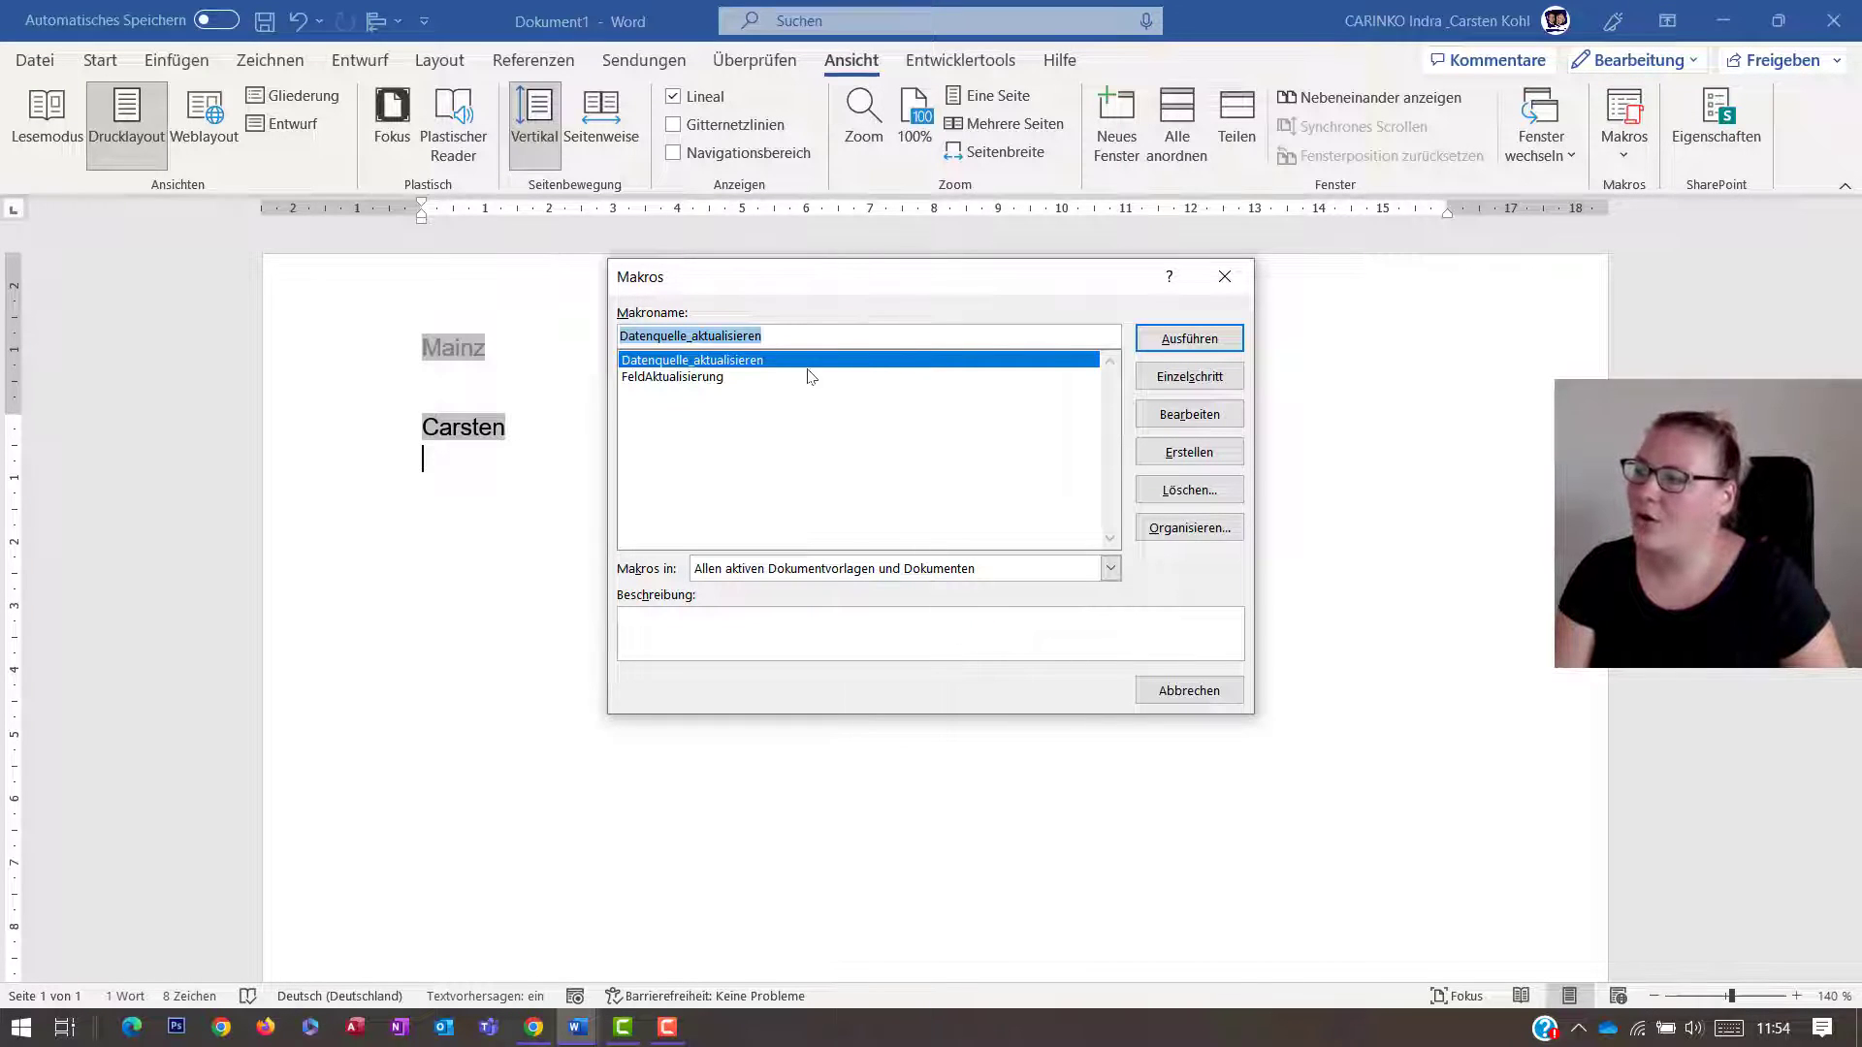
click(756, 380)
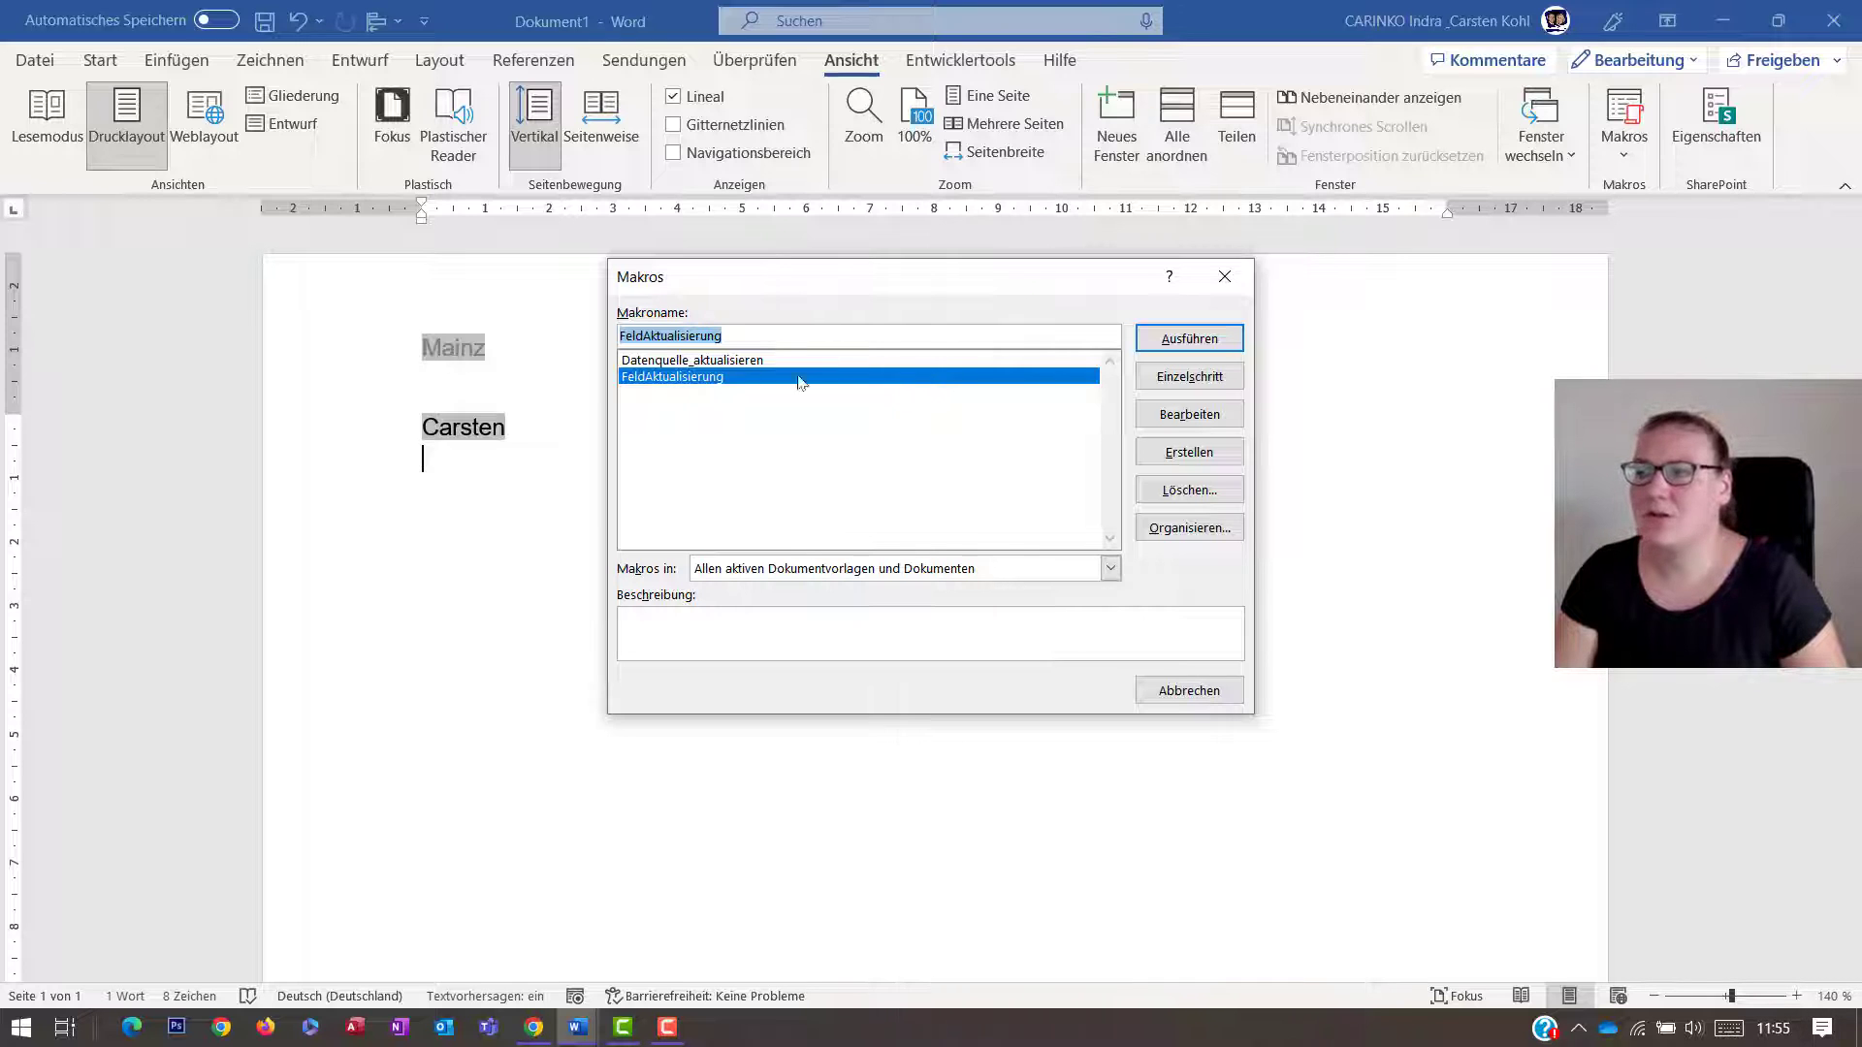
click(1203, 342)
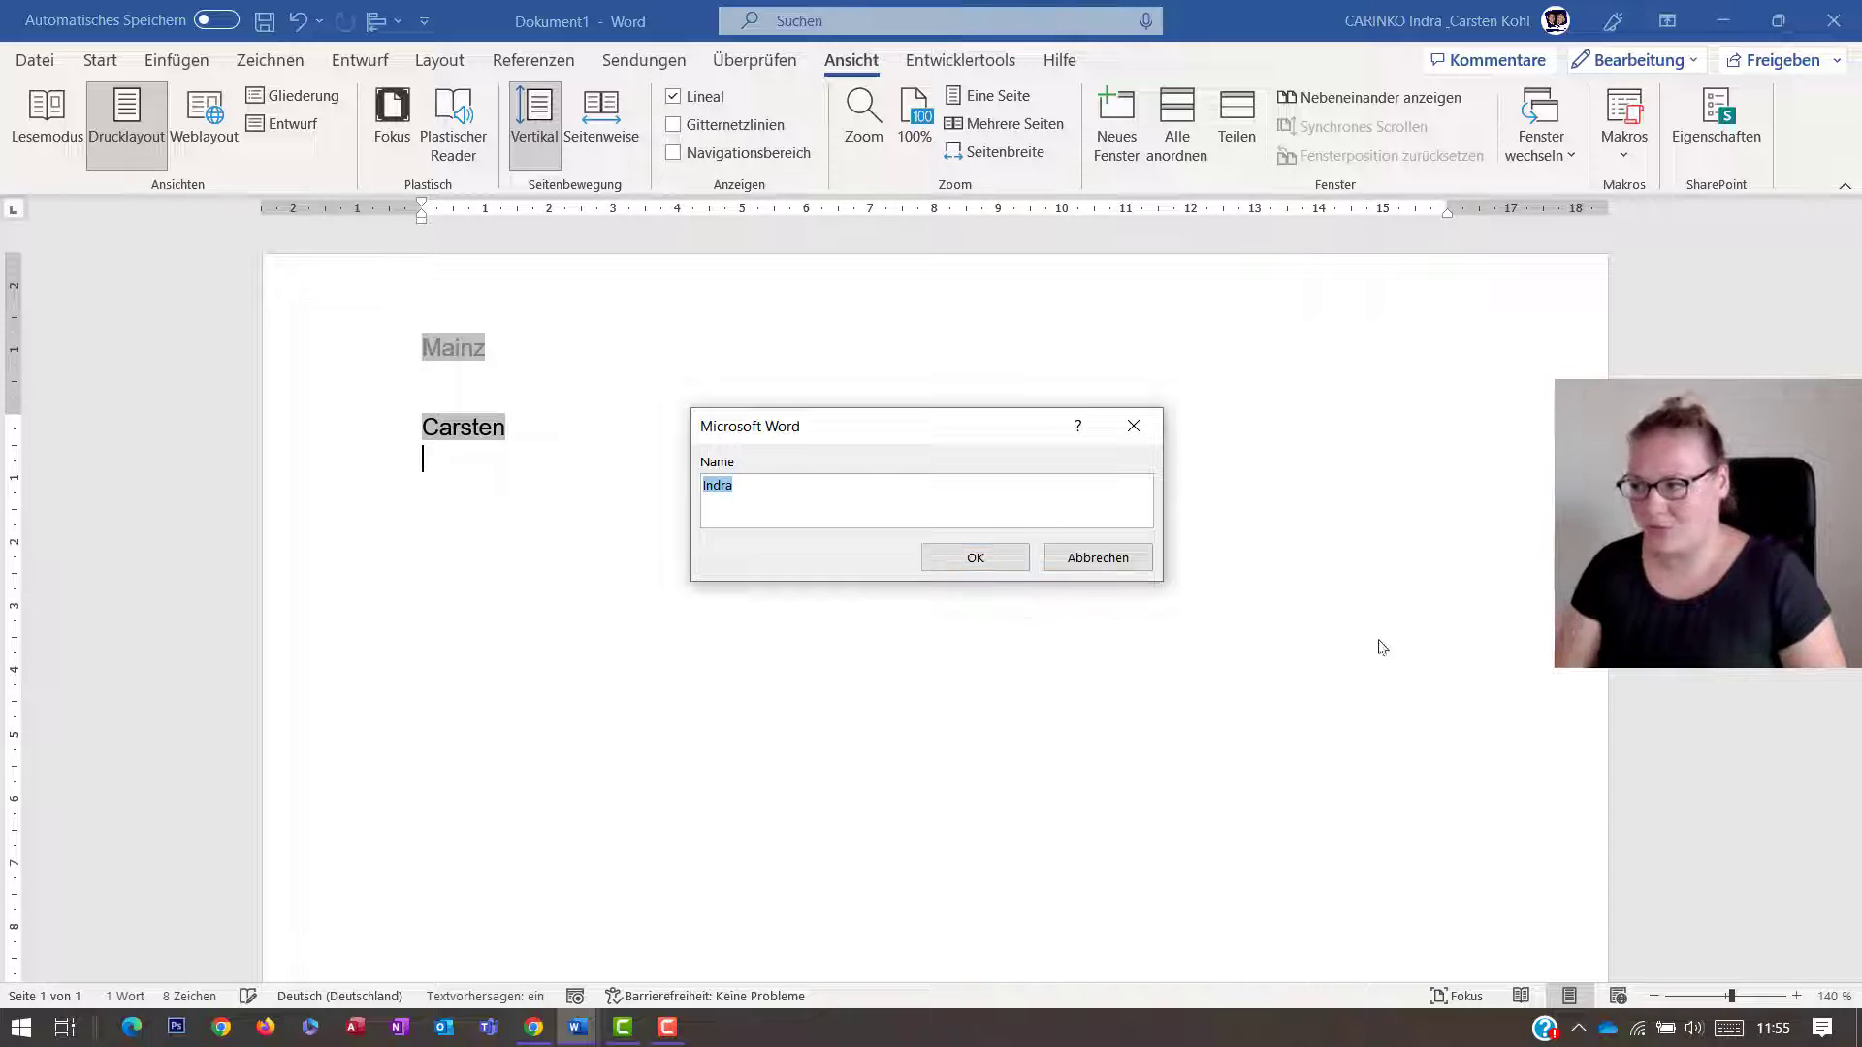
click(1003, 557)
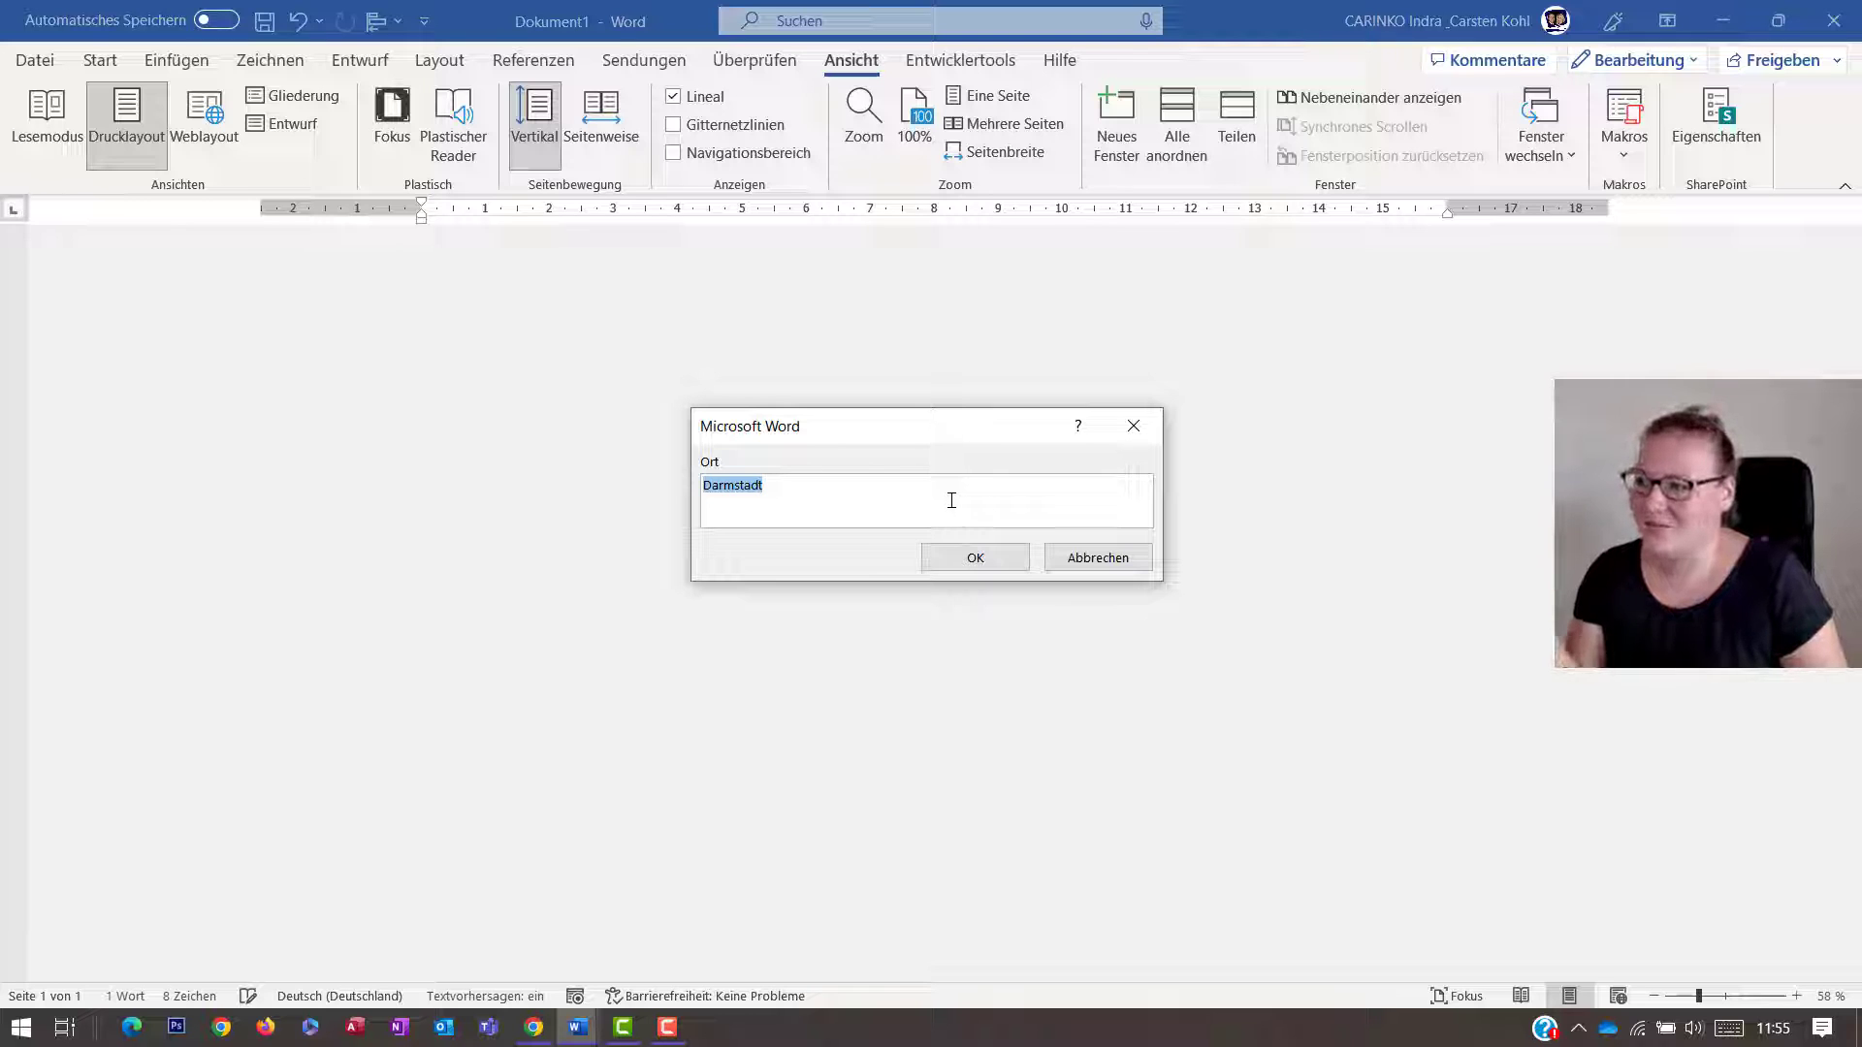
click(979, 562)
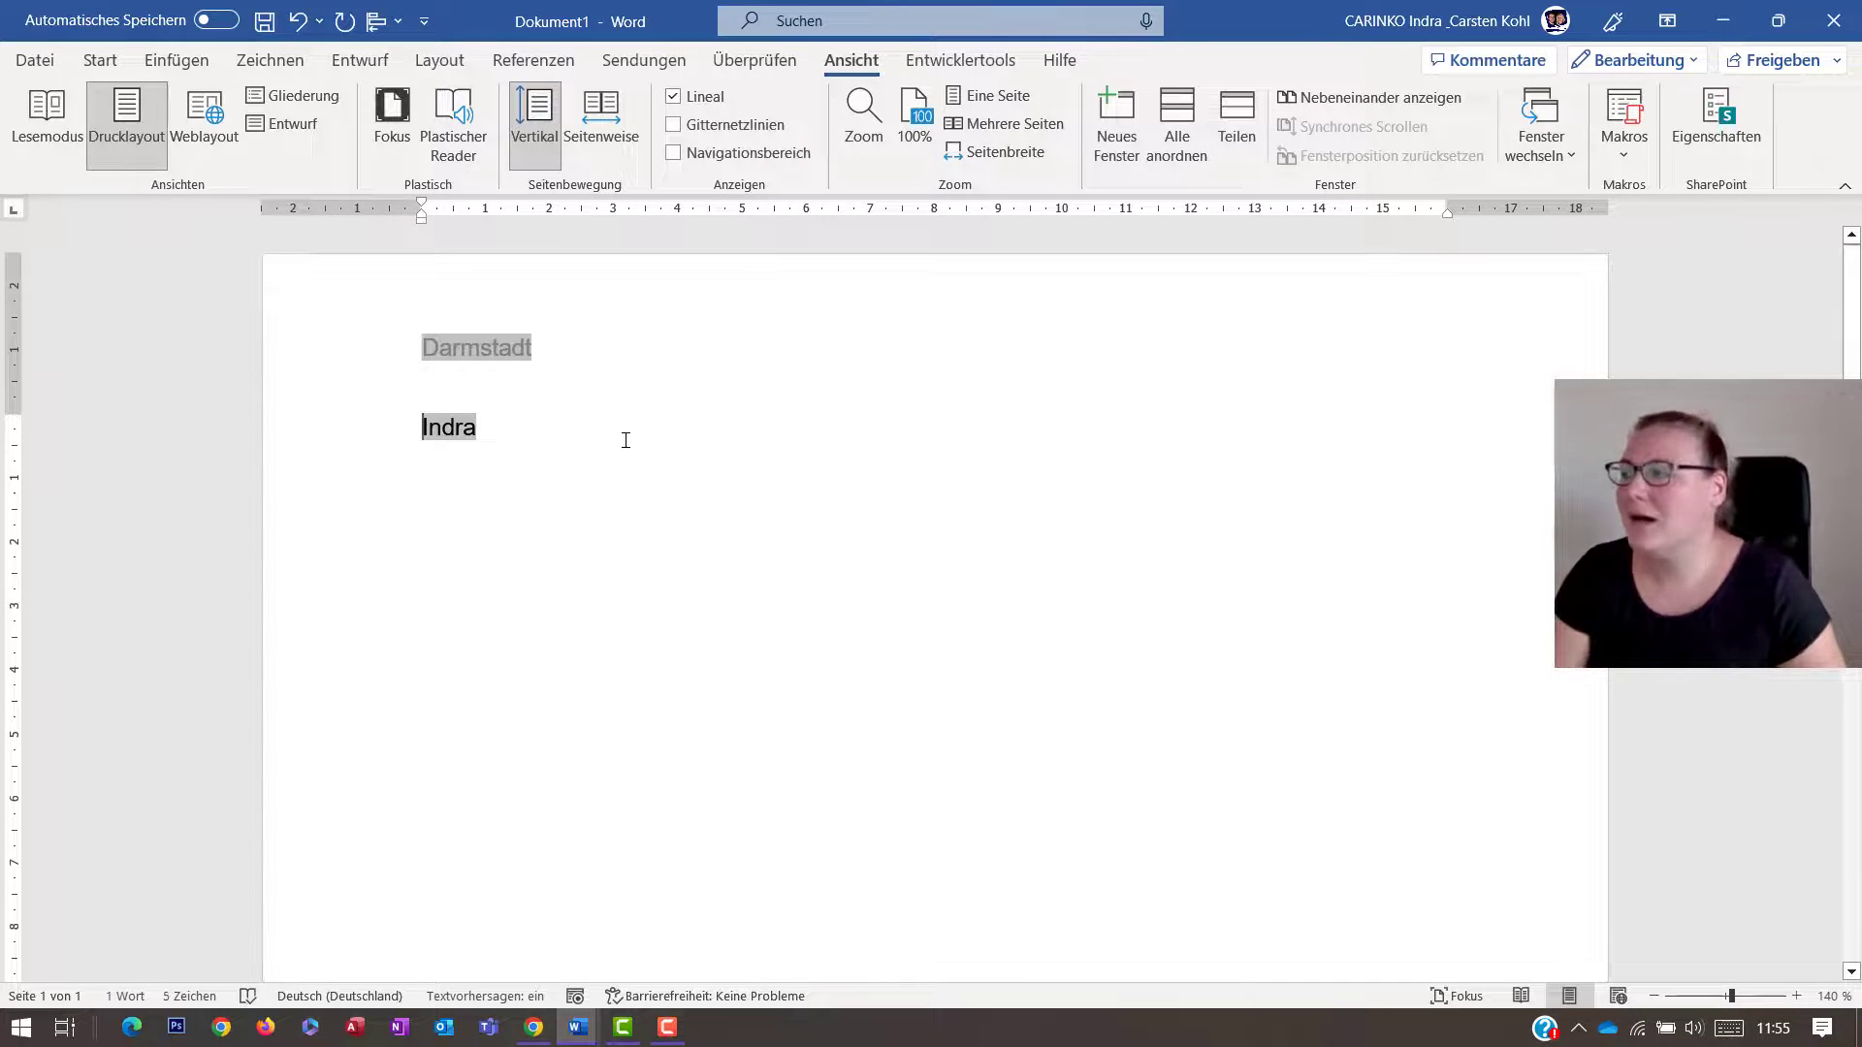
click(423, 427)
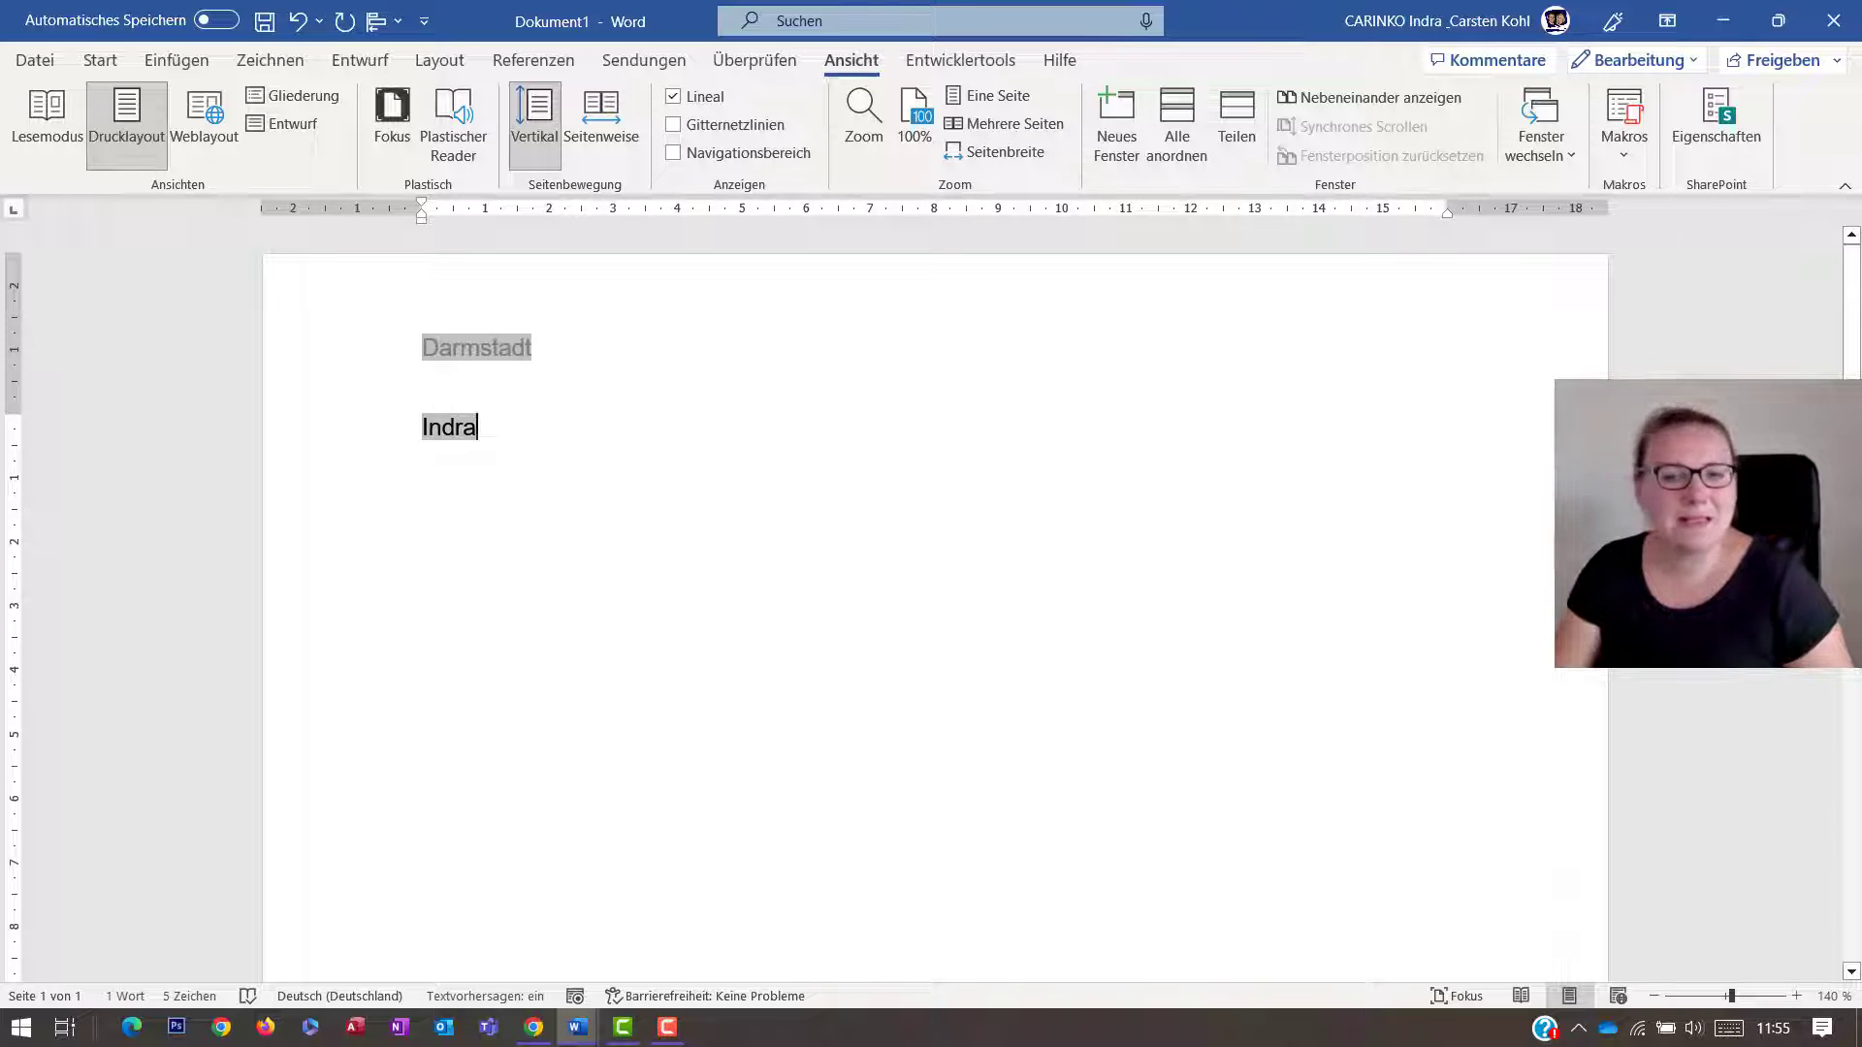
key(Return)
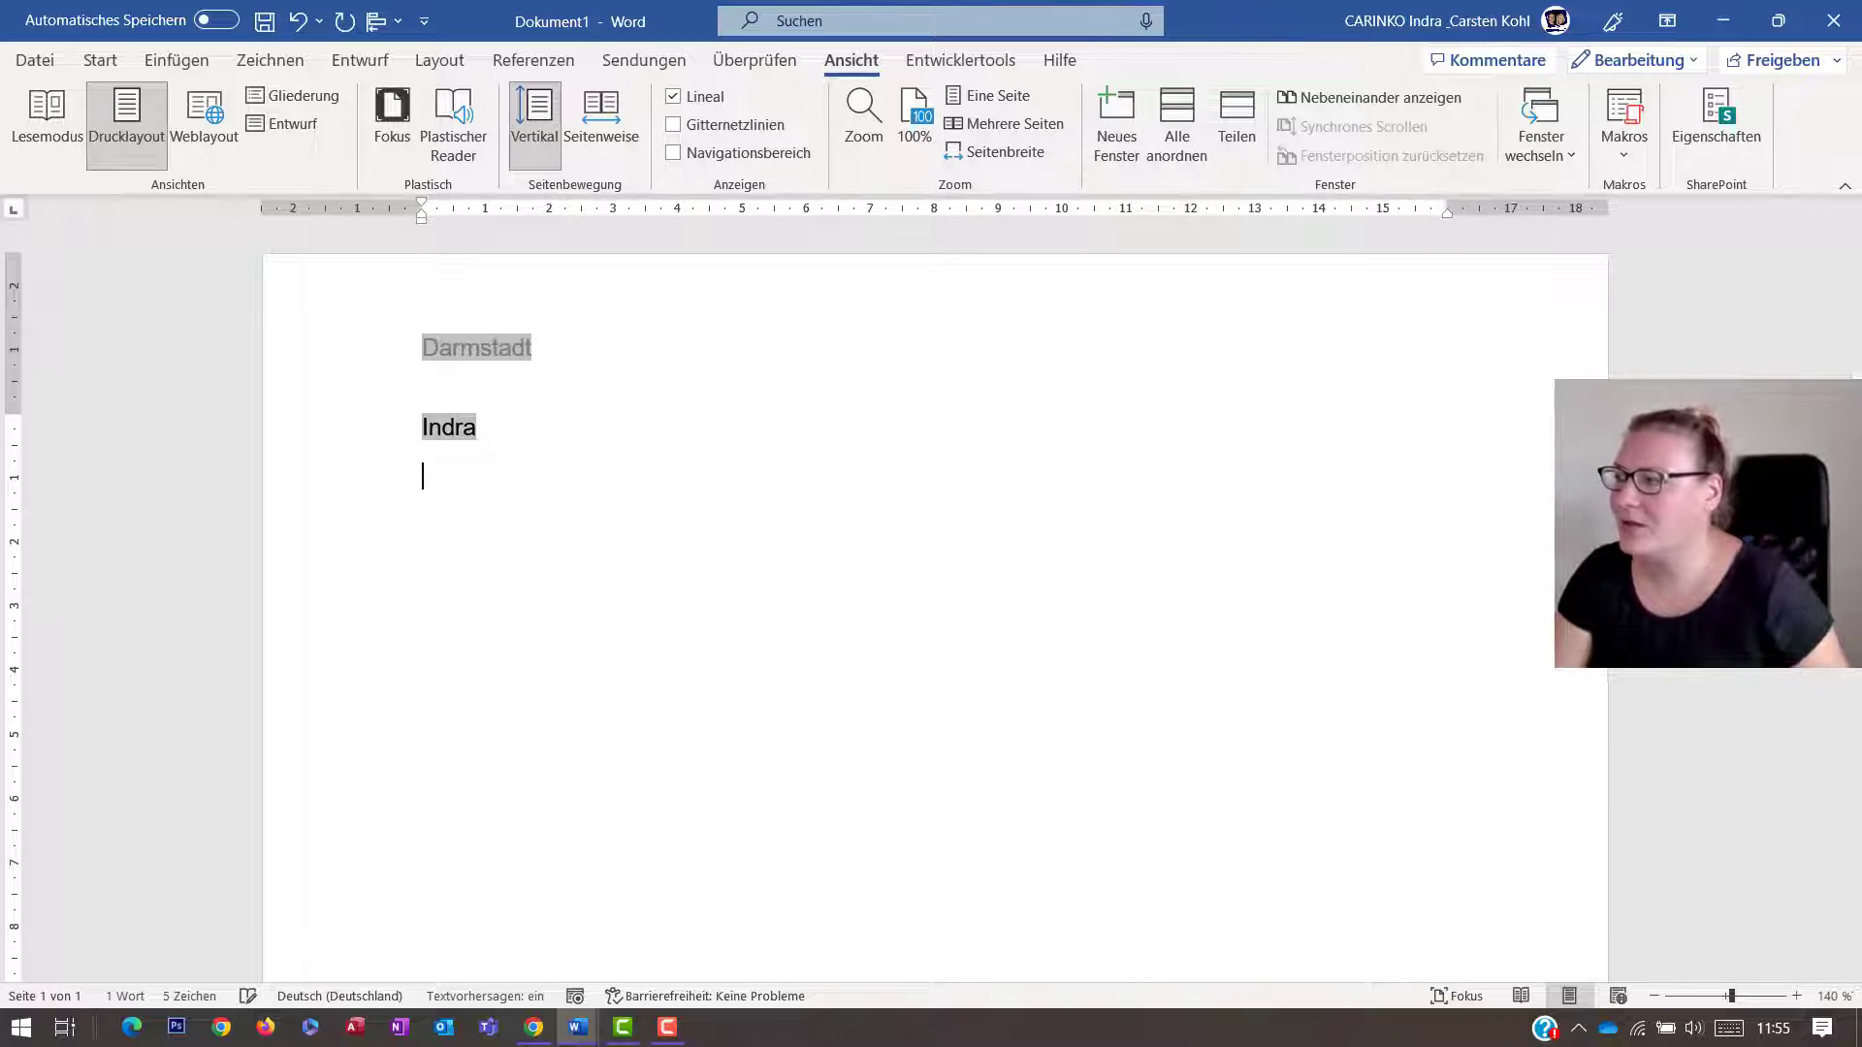
key(Return)
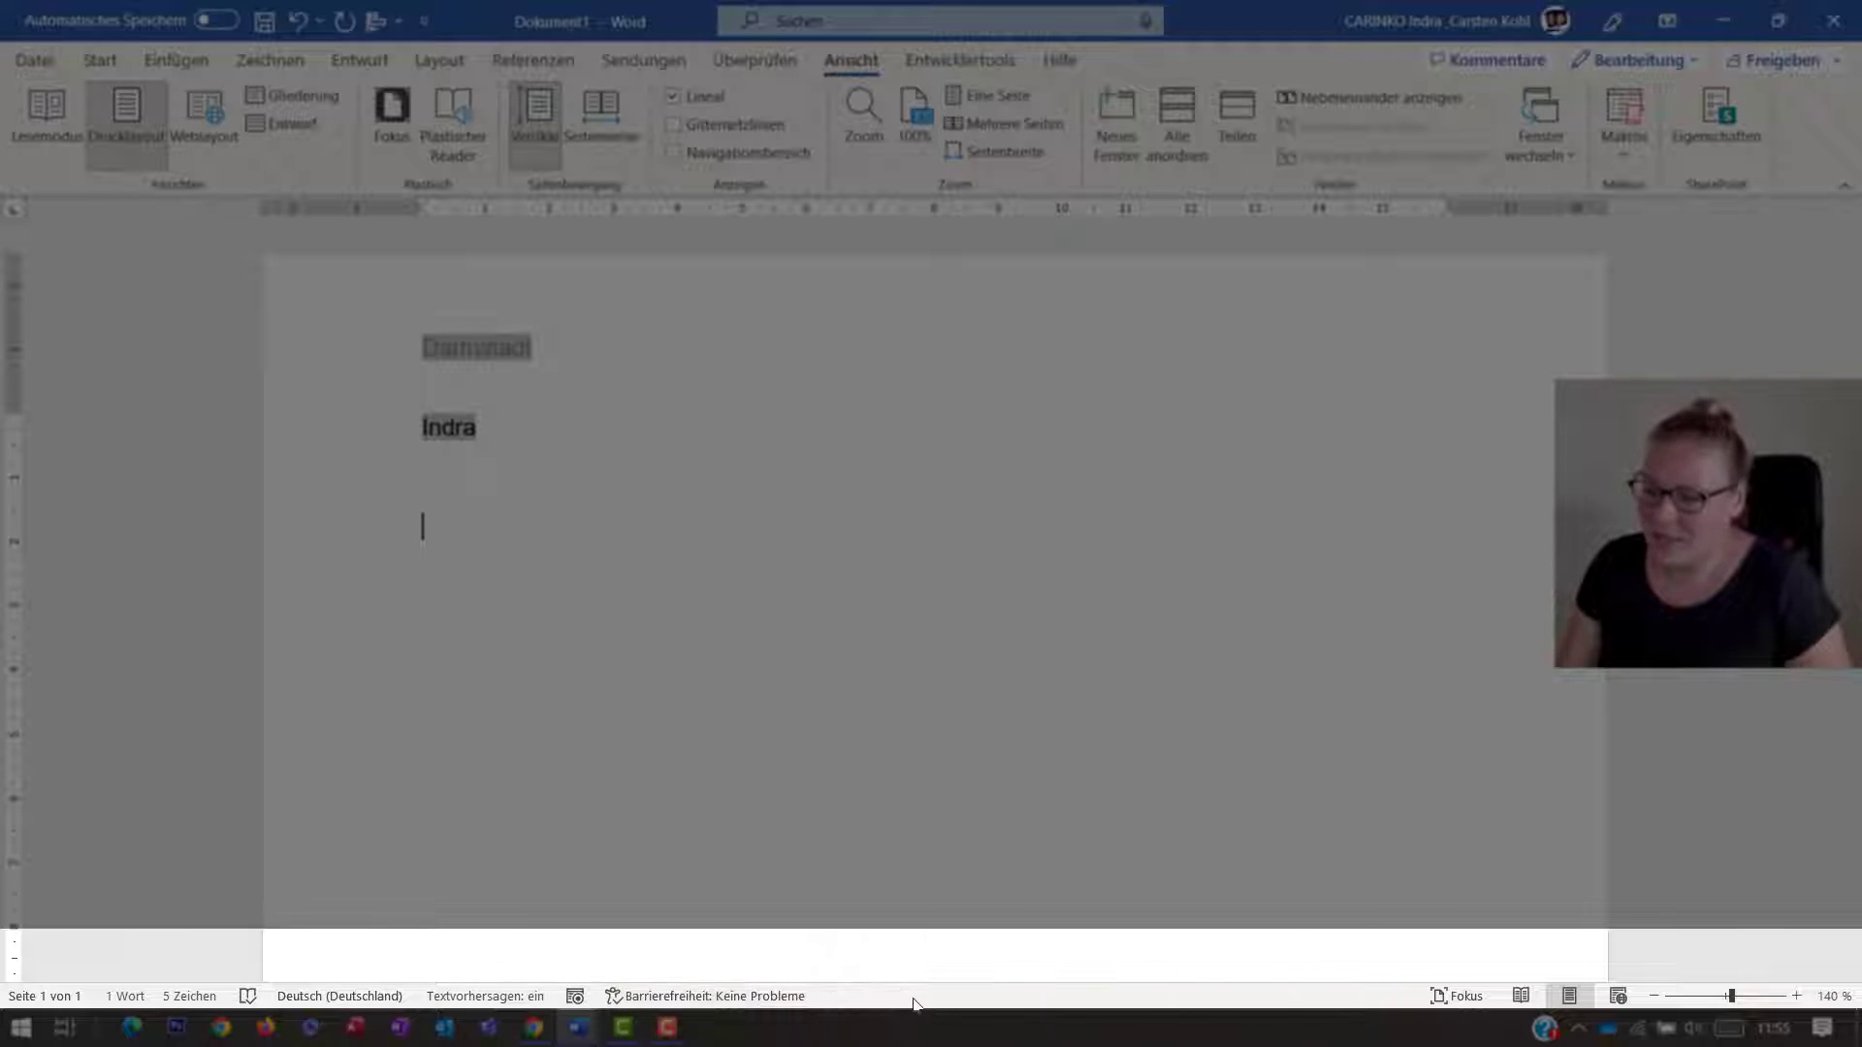
right_click(908, 1001)
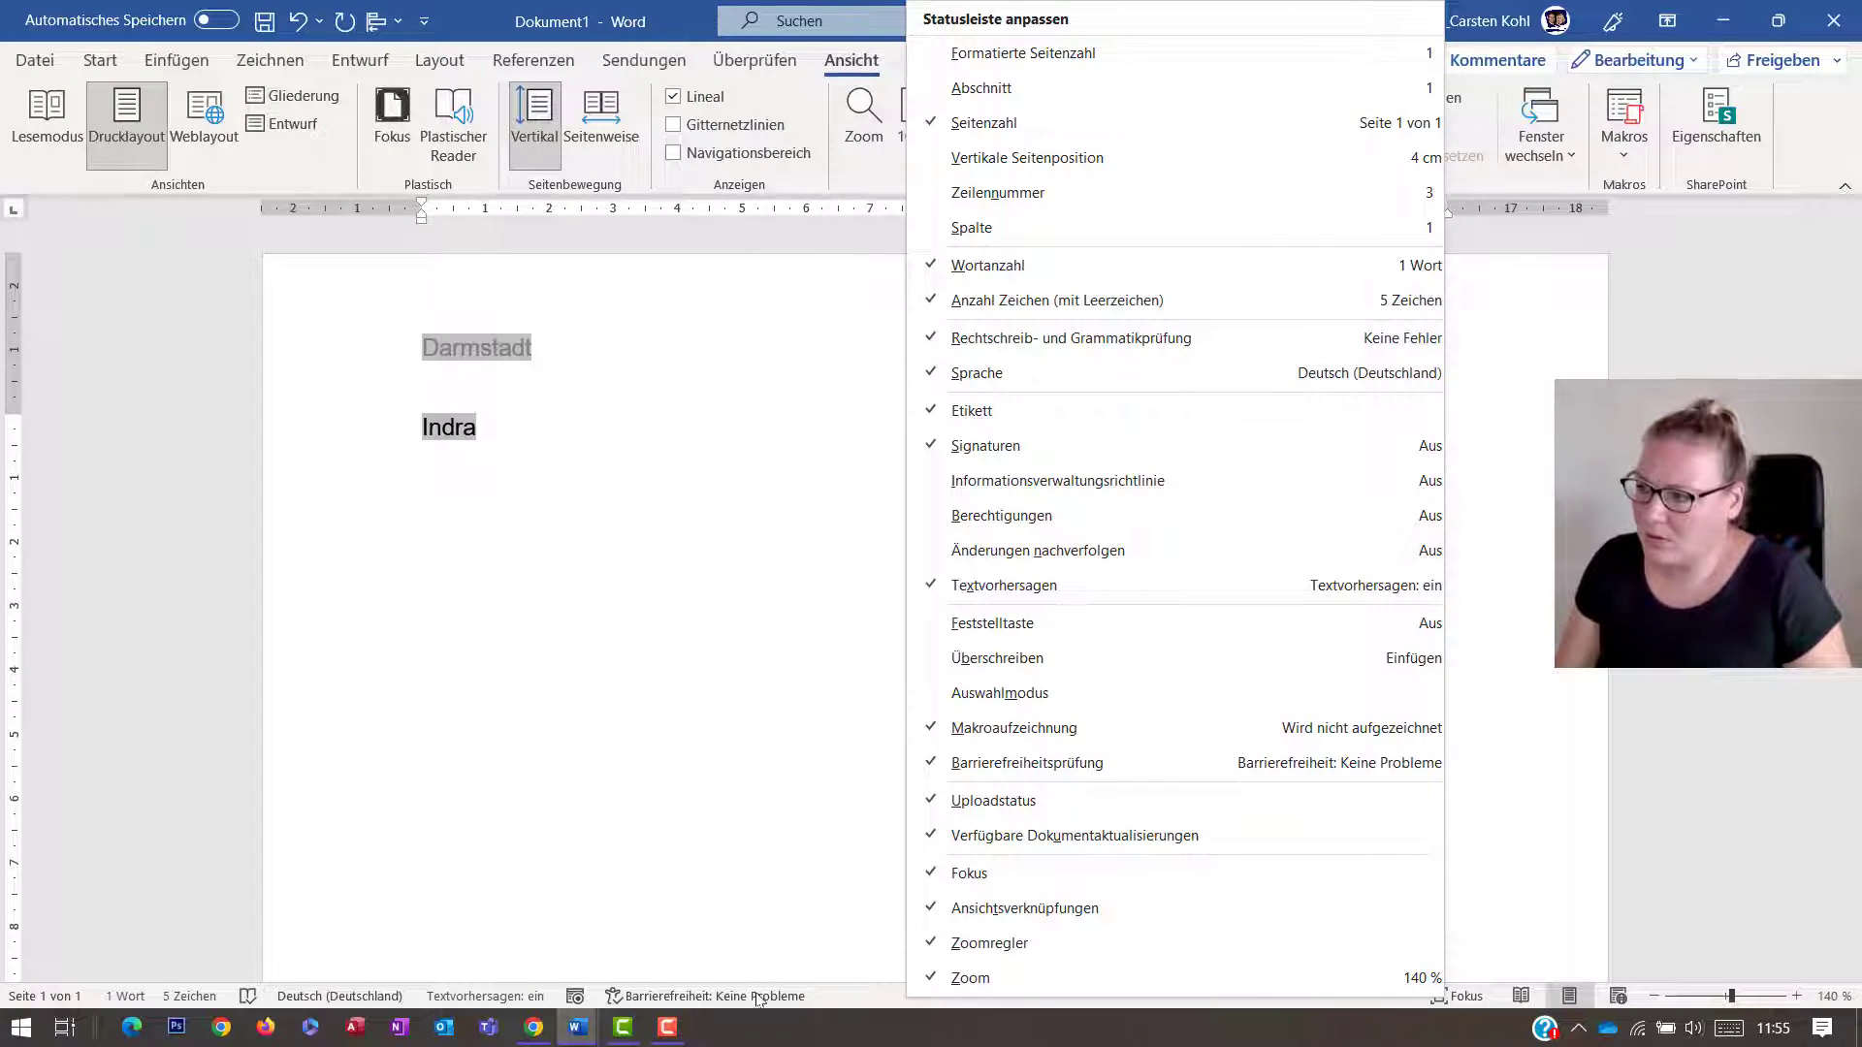
click(1044, 730)
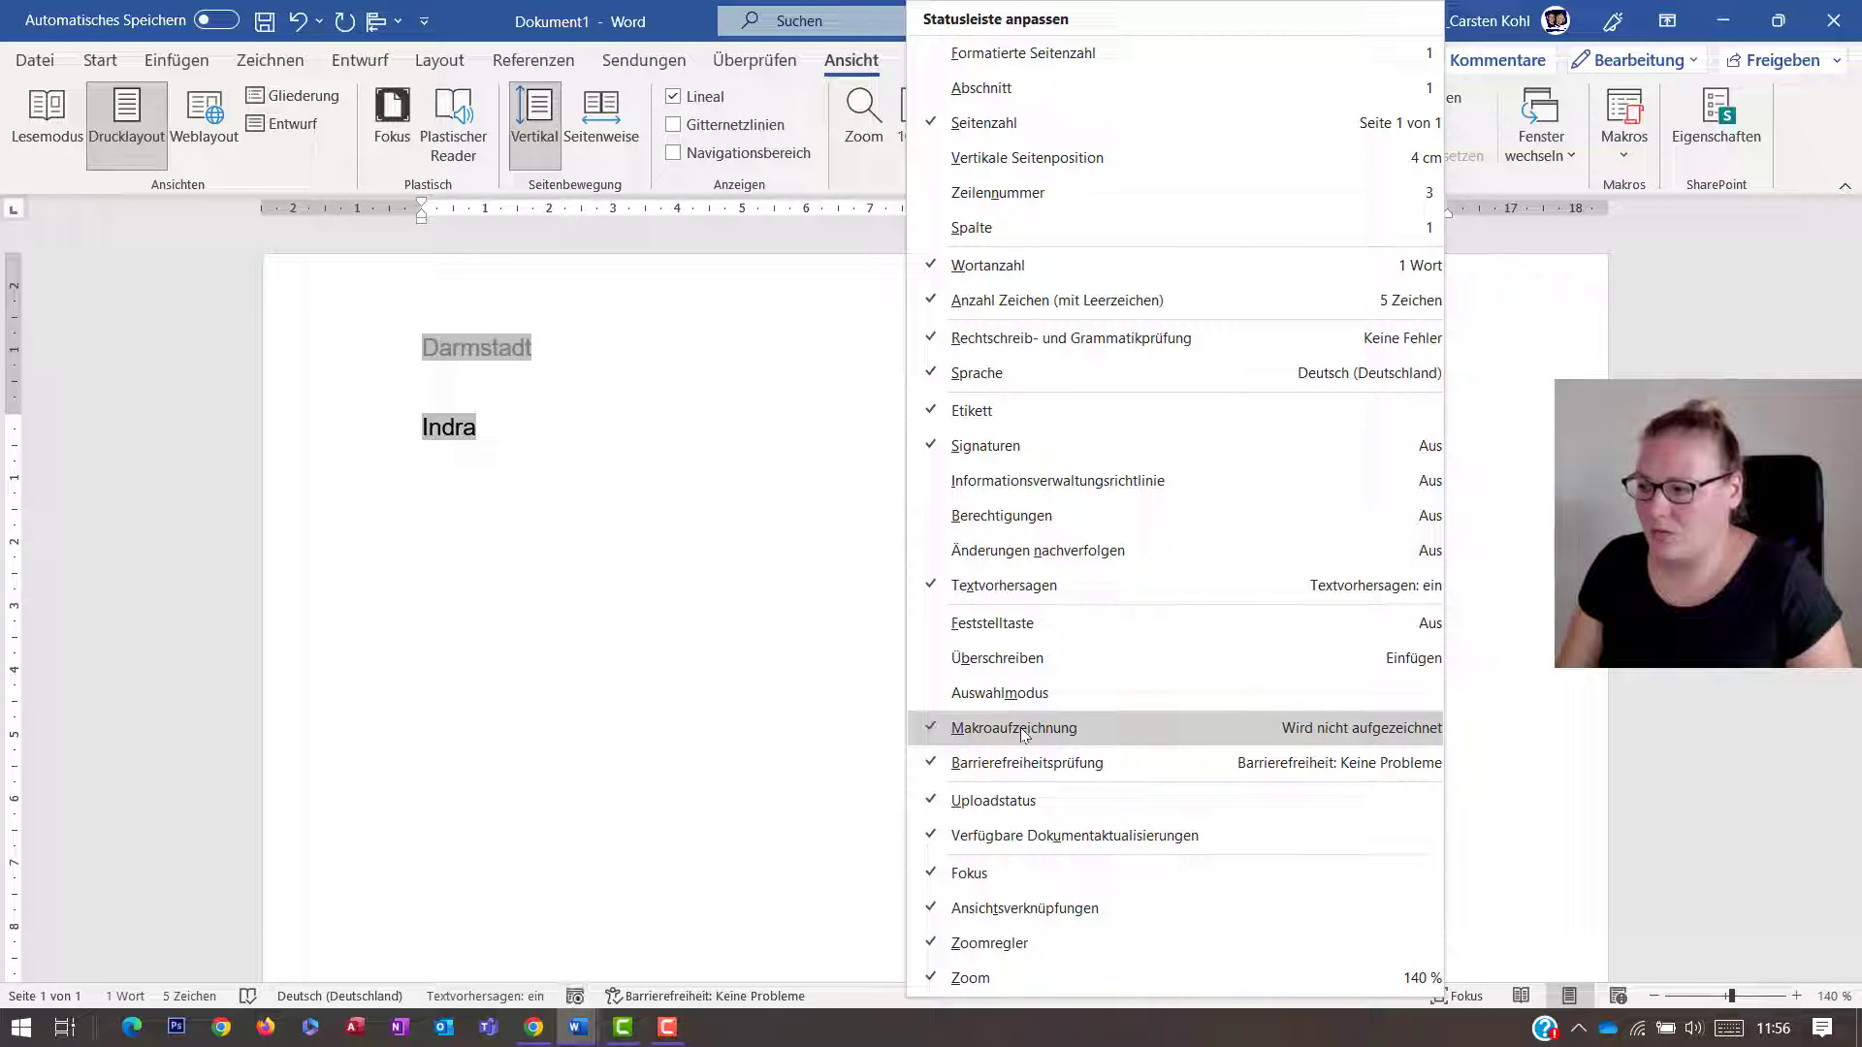
click(1018, 738)
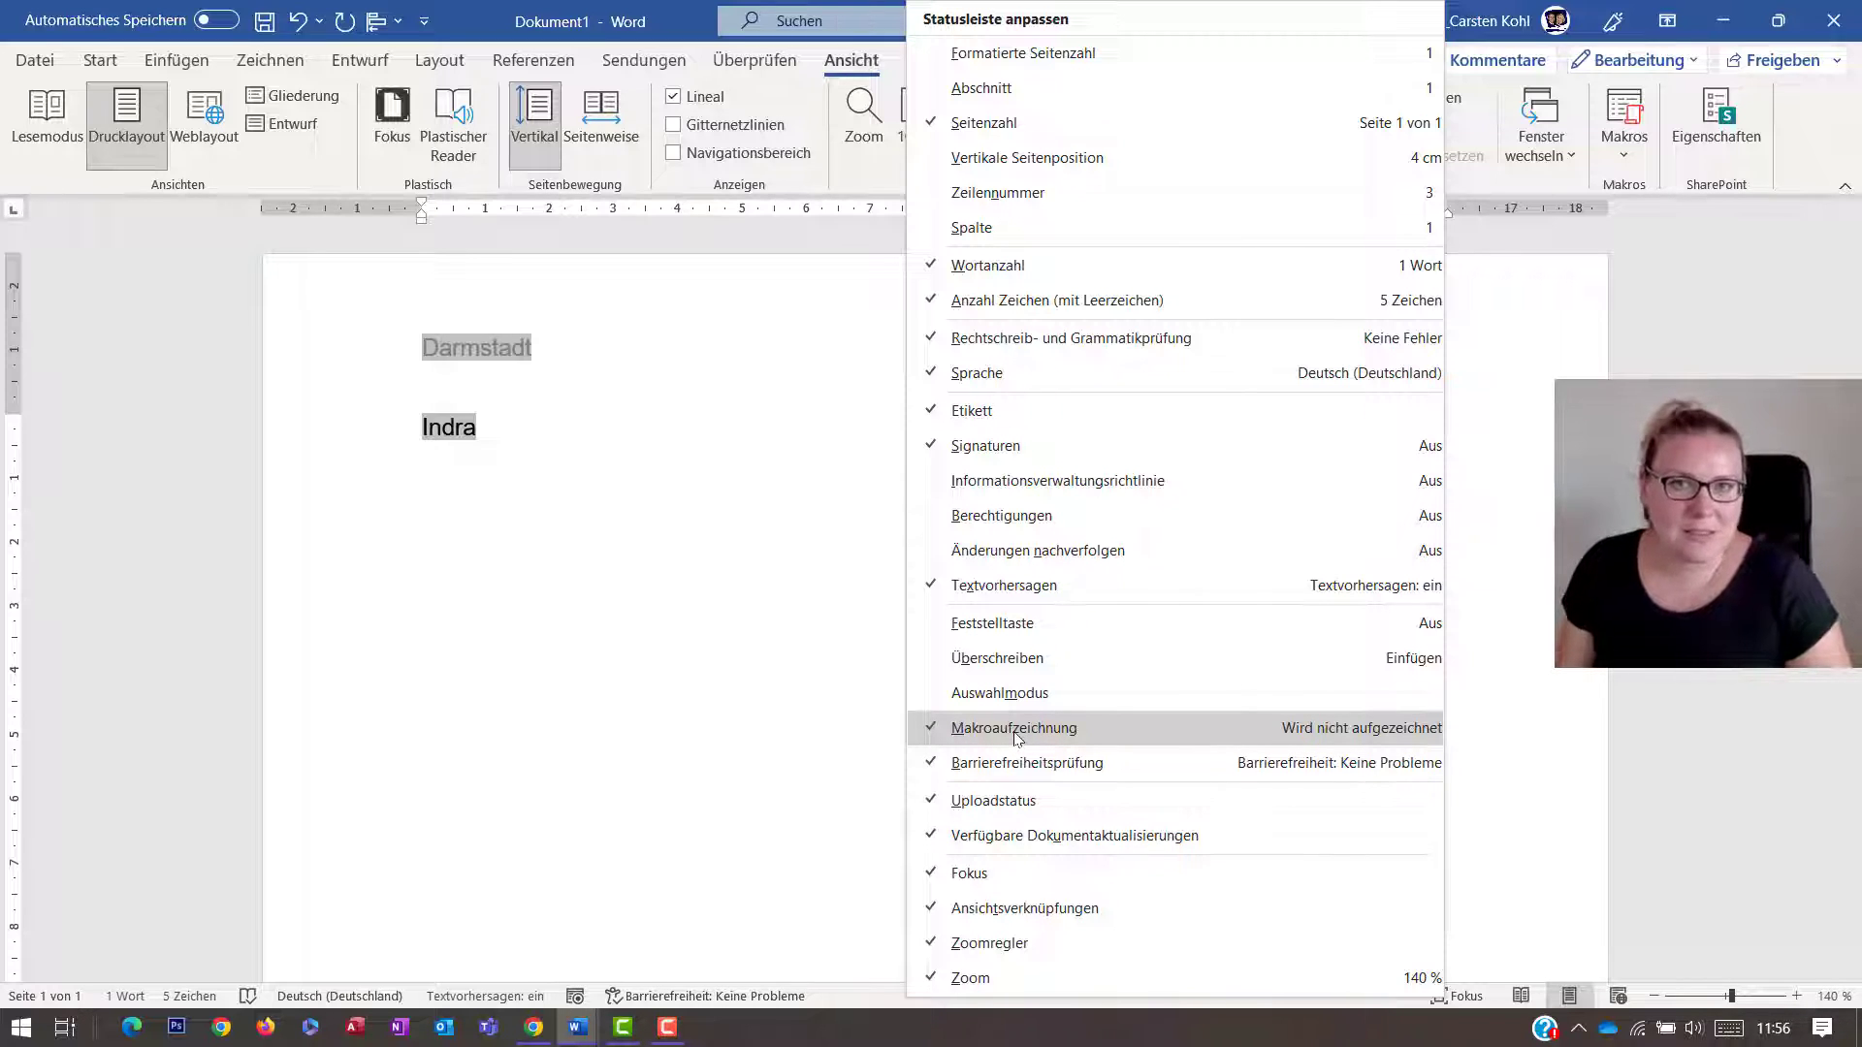
click(866, 1004)
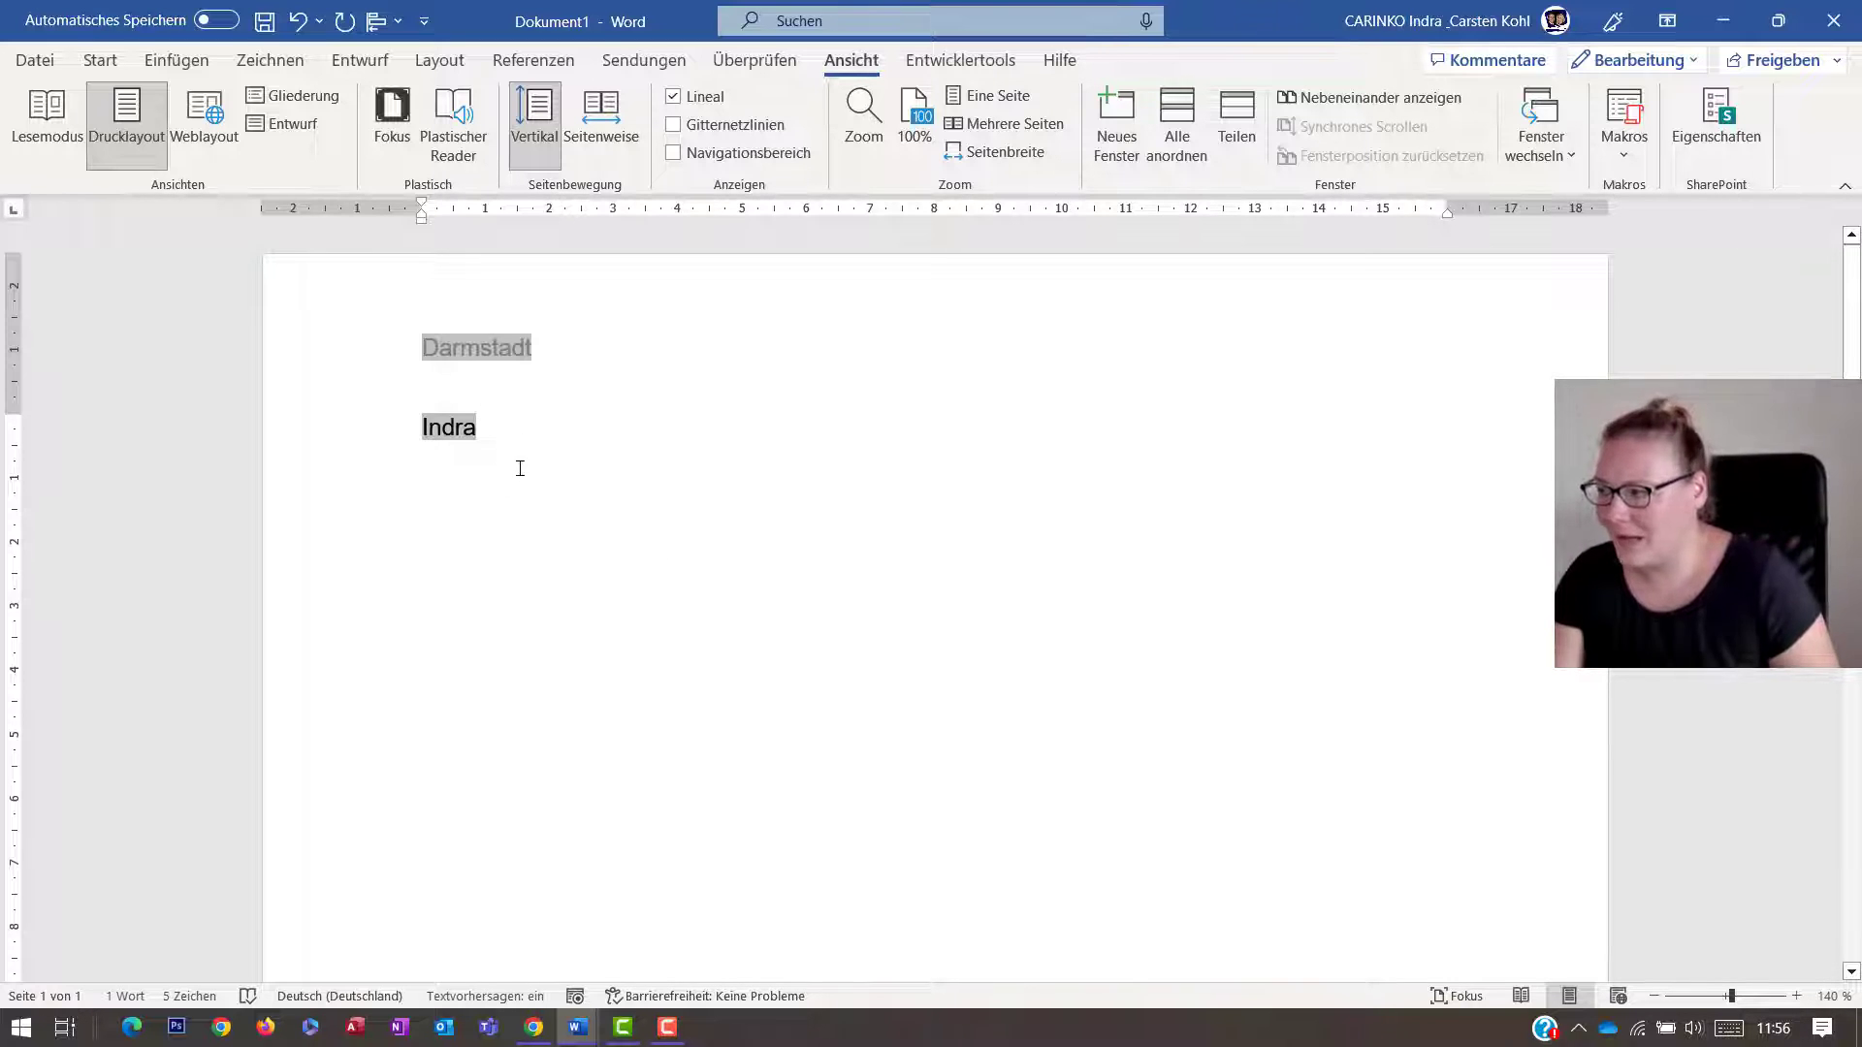
- Start recording a new macro lower on the page and assign it to a toolbar button
double_click(529, 505)
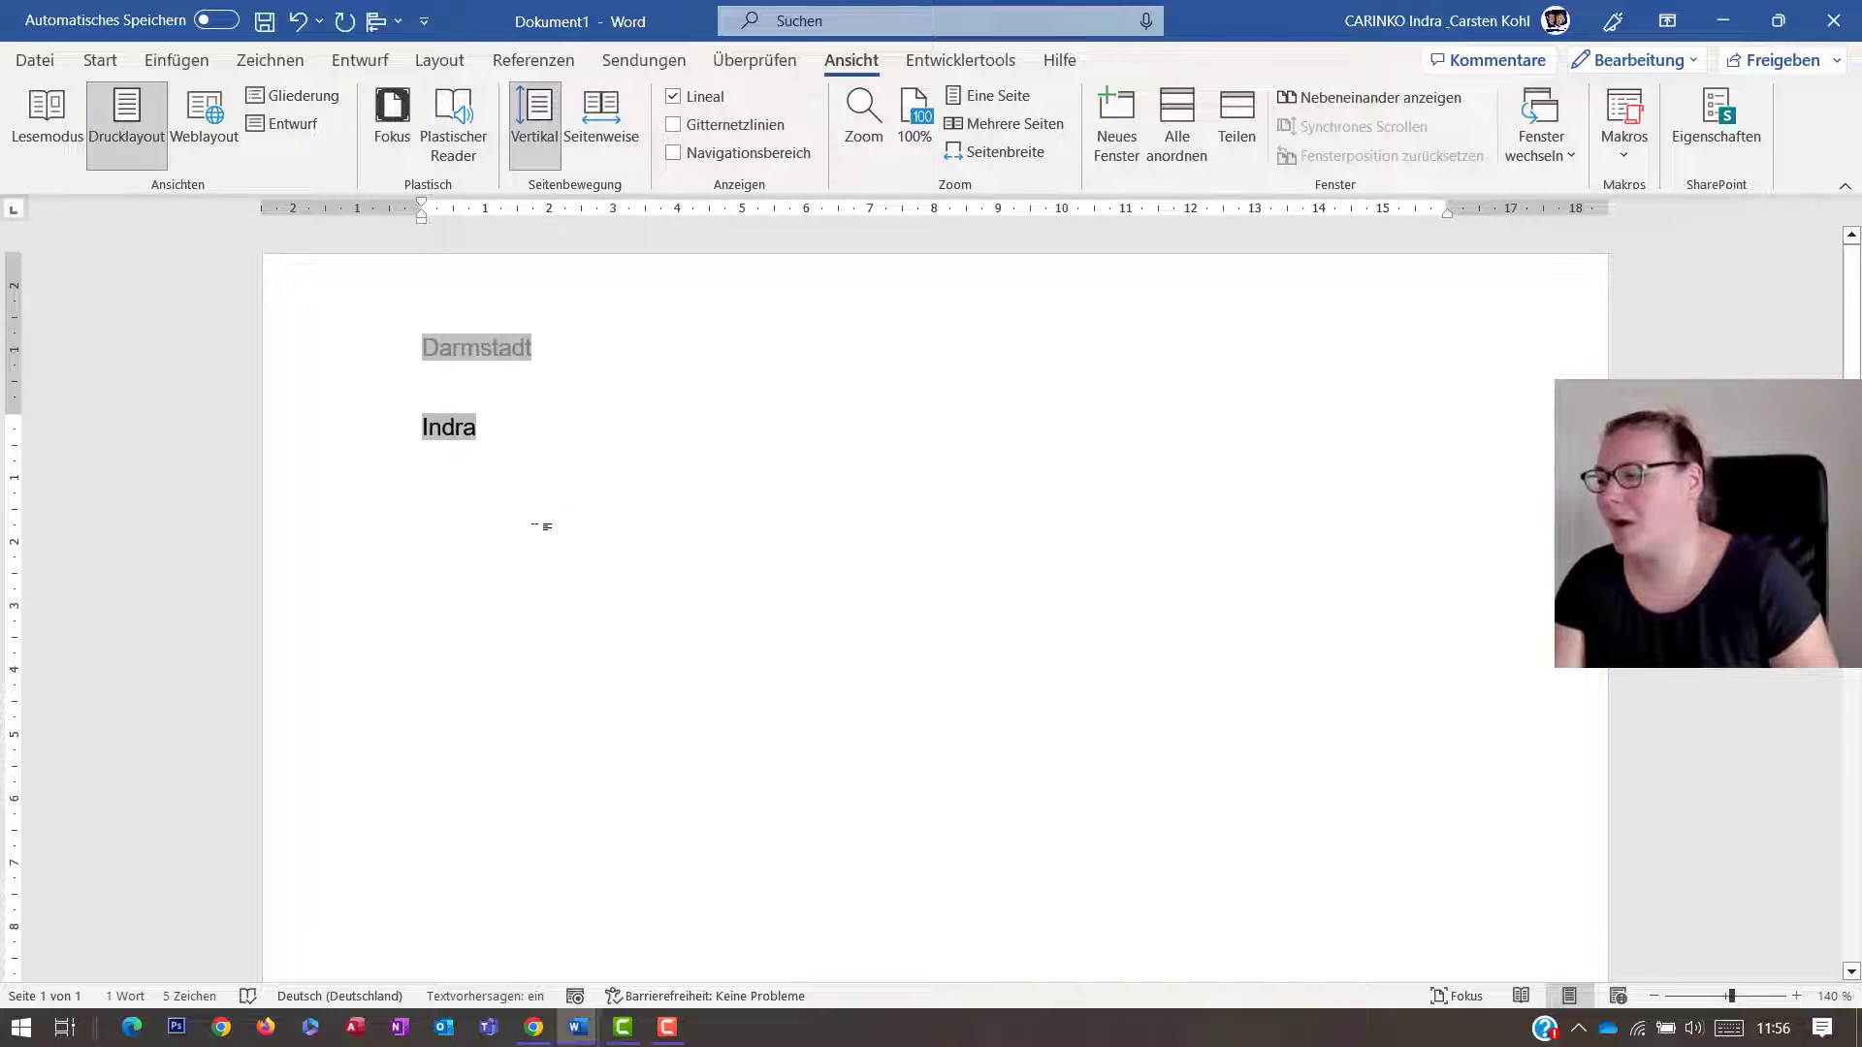
click(576, 997)
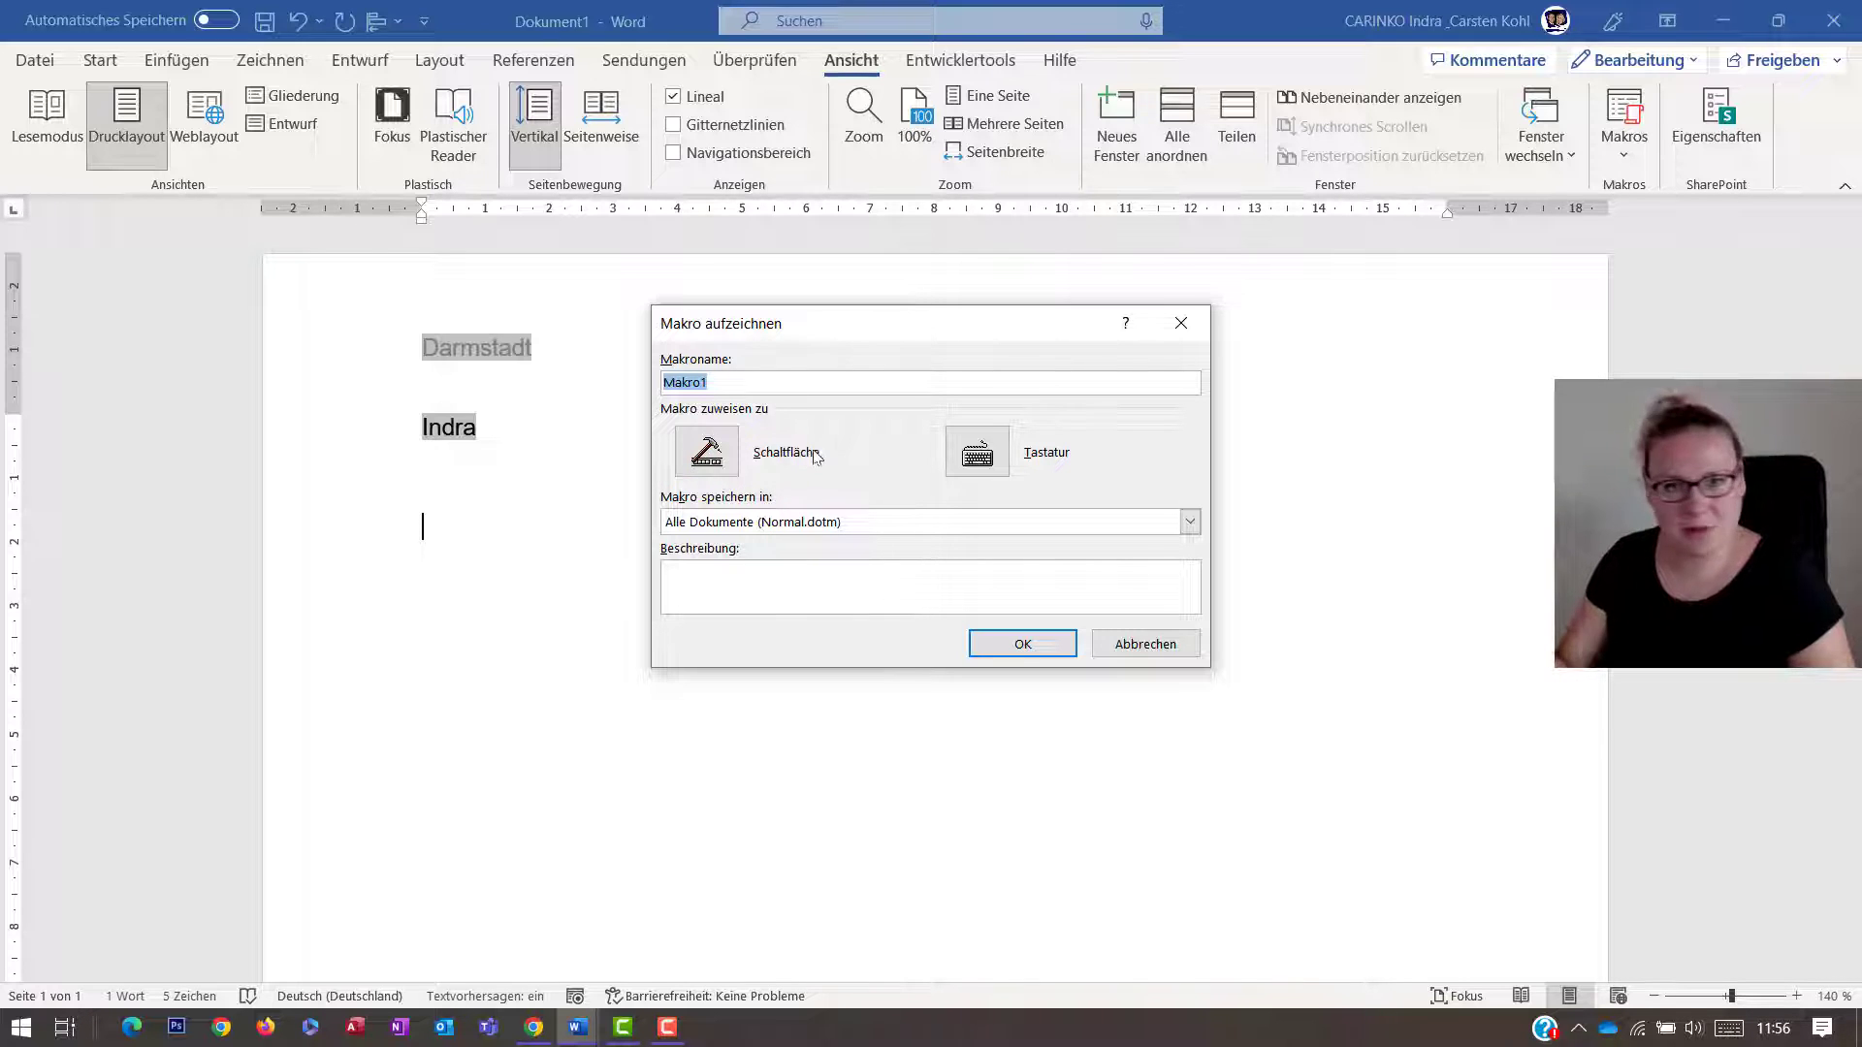
click(729, 458)
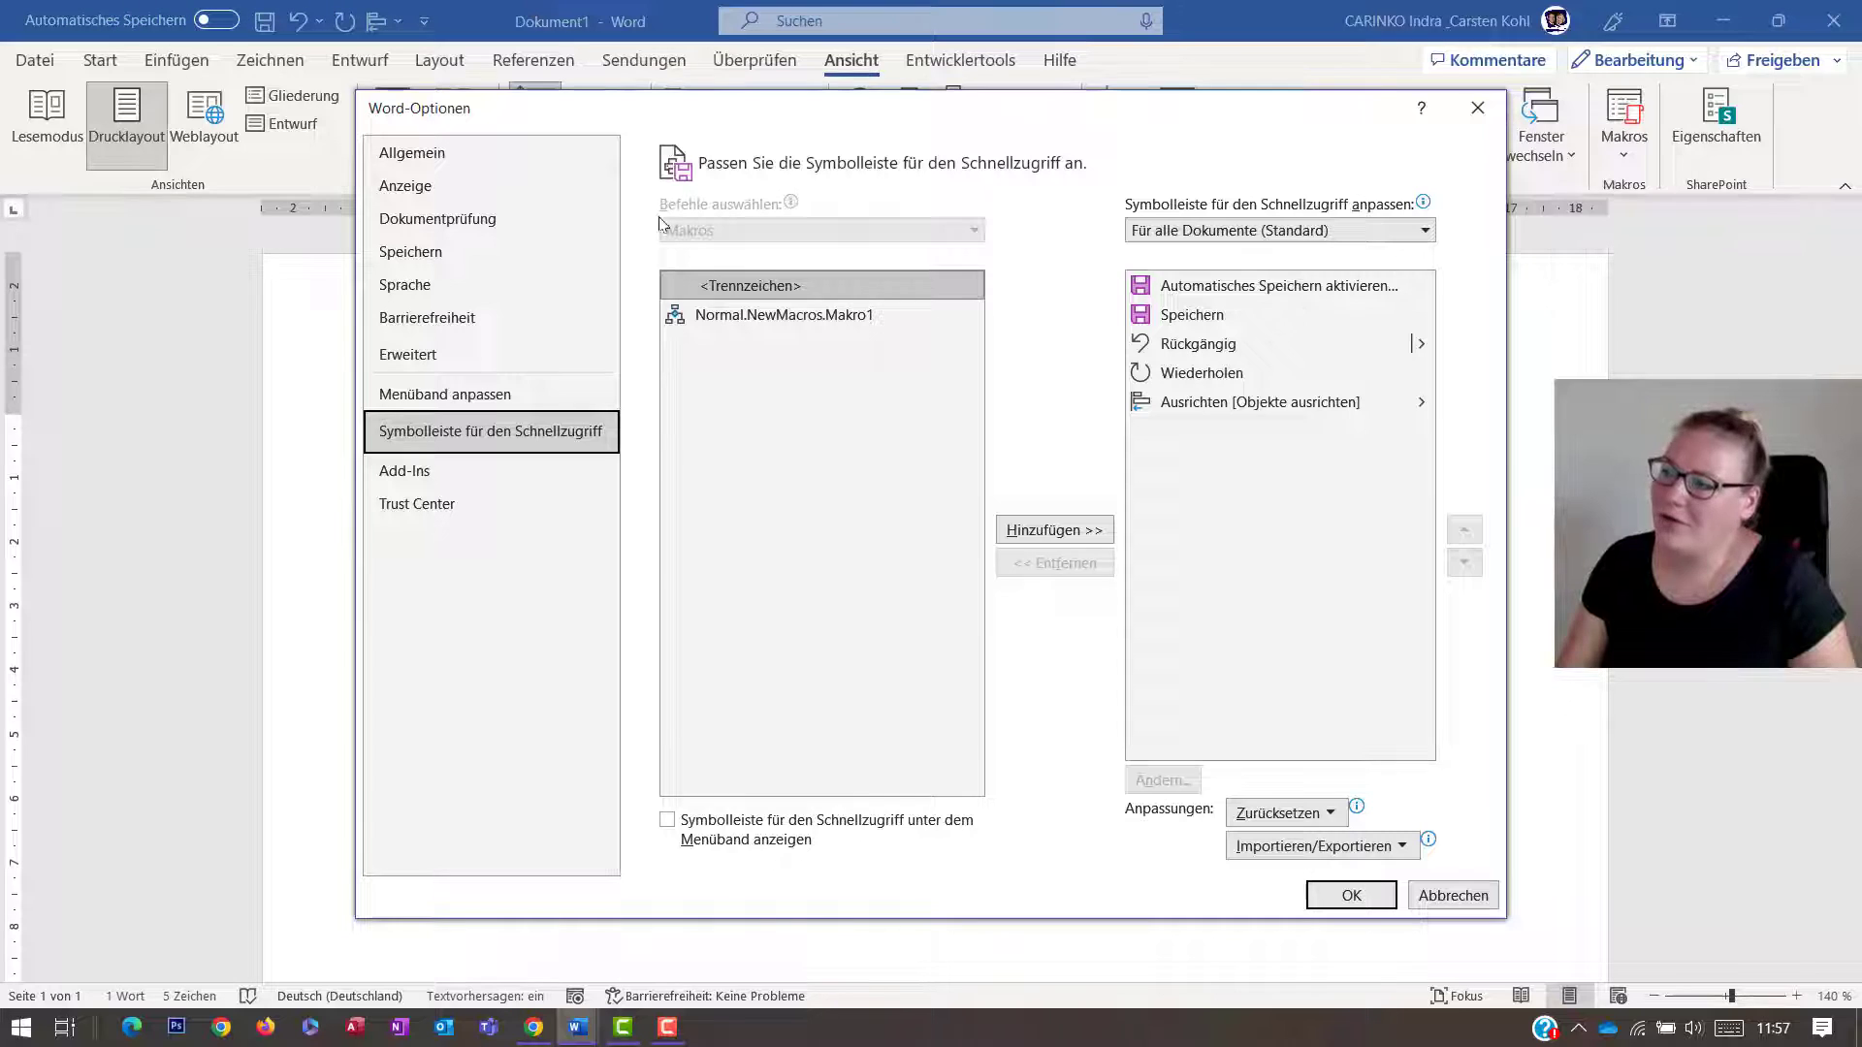
- Add Normal.NewMacros.Makro1 to the Quick Access Toolbar with a smiley symbol
click(705, 315)
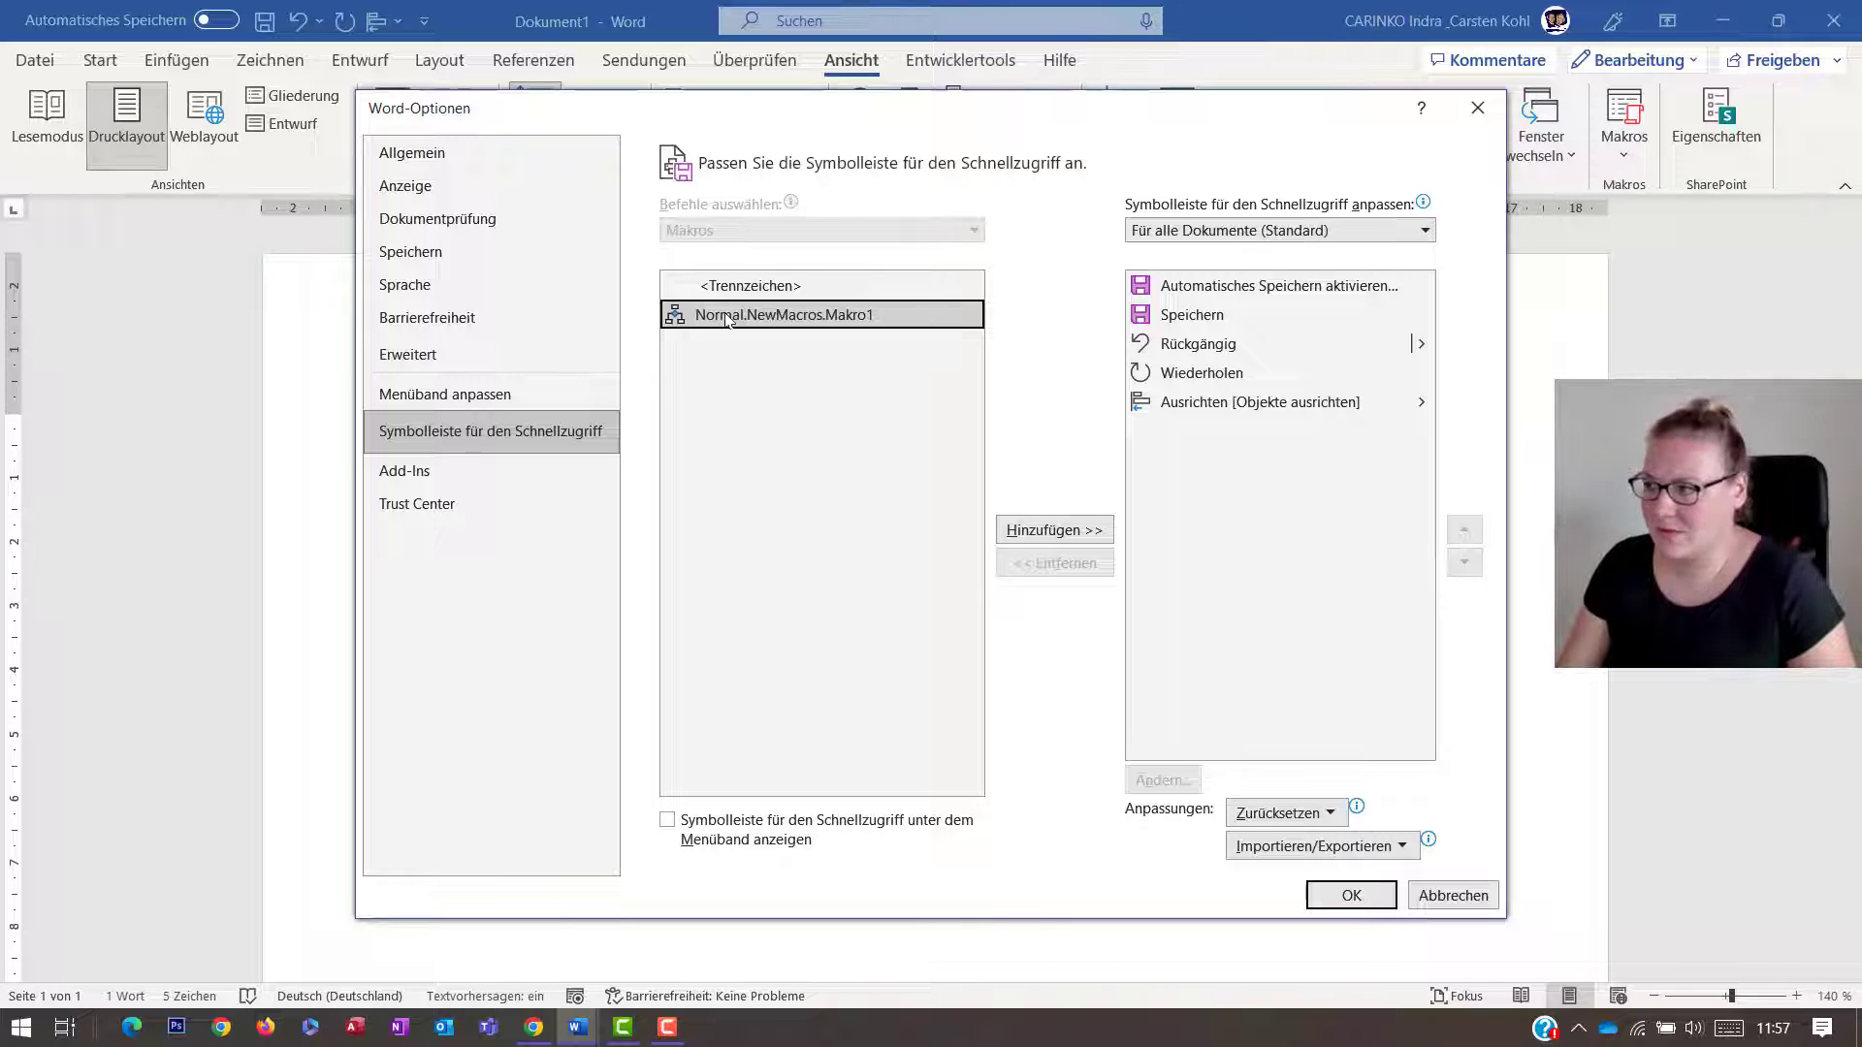
click(1057, 540)
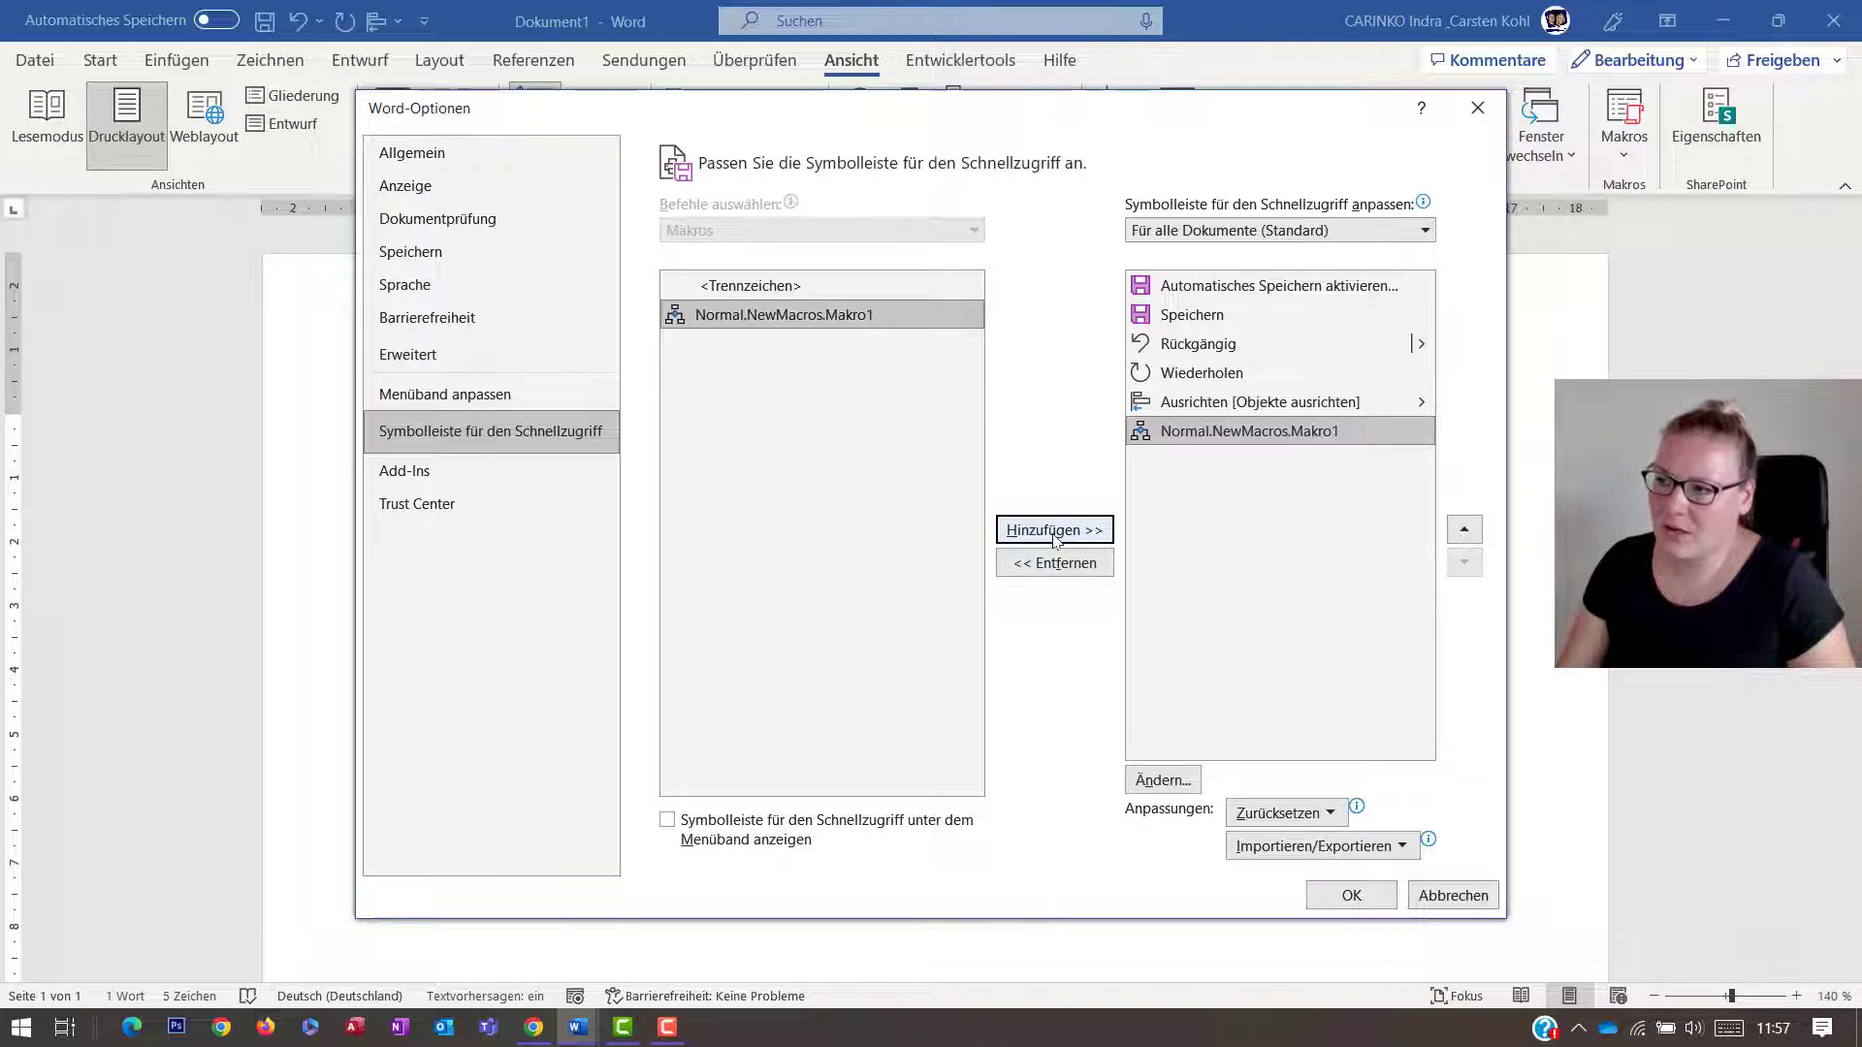
click(1167, 781)
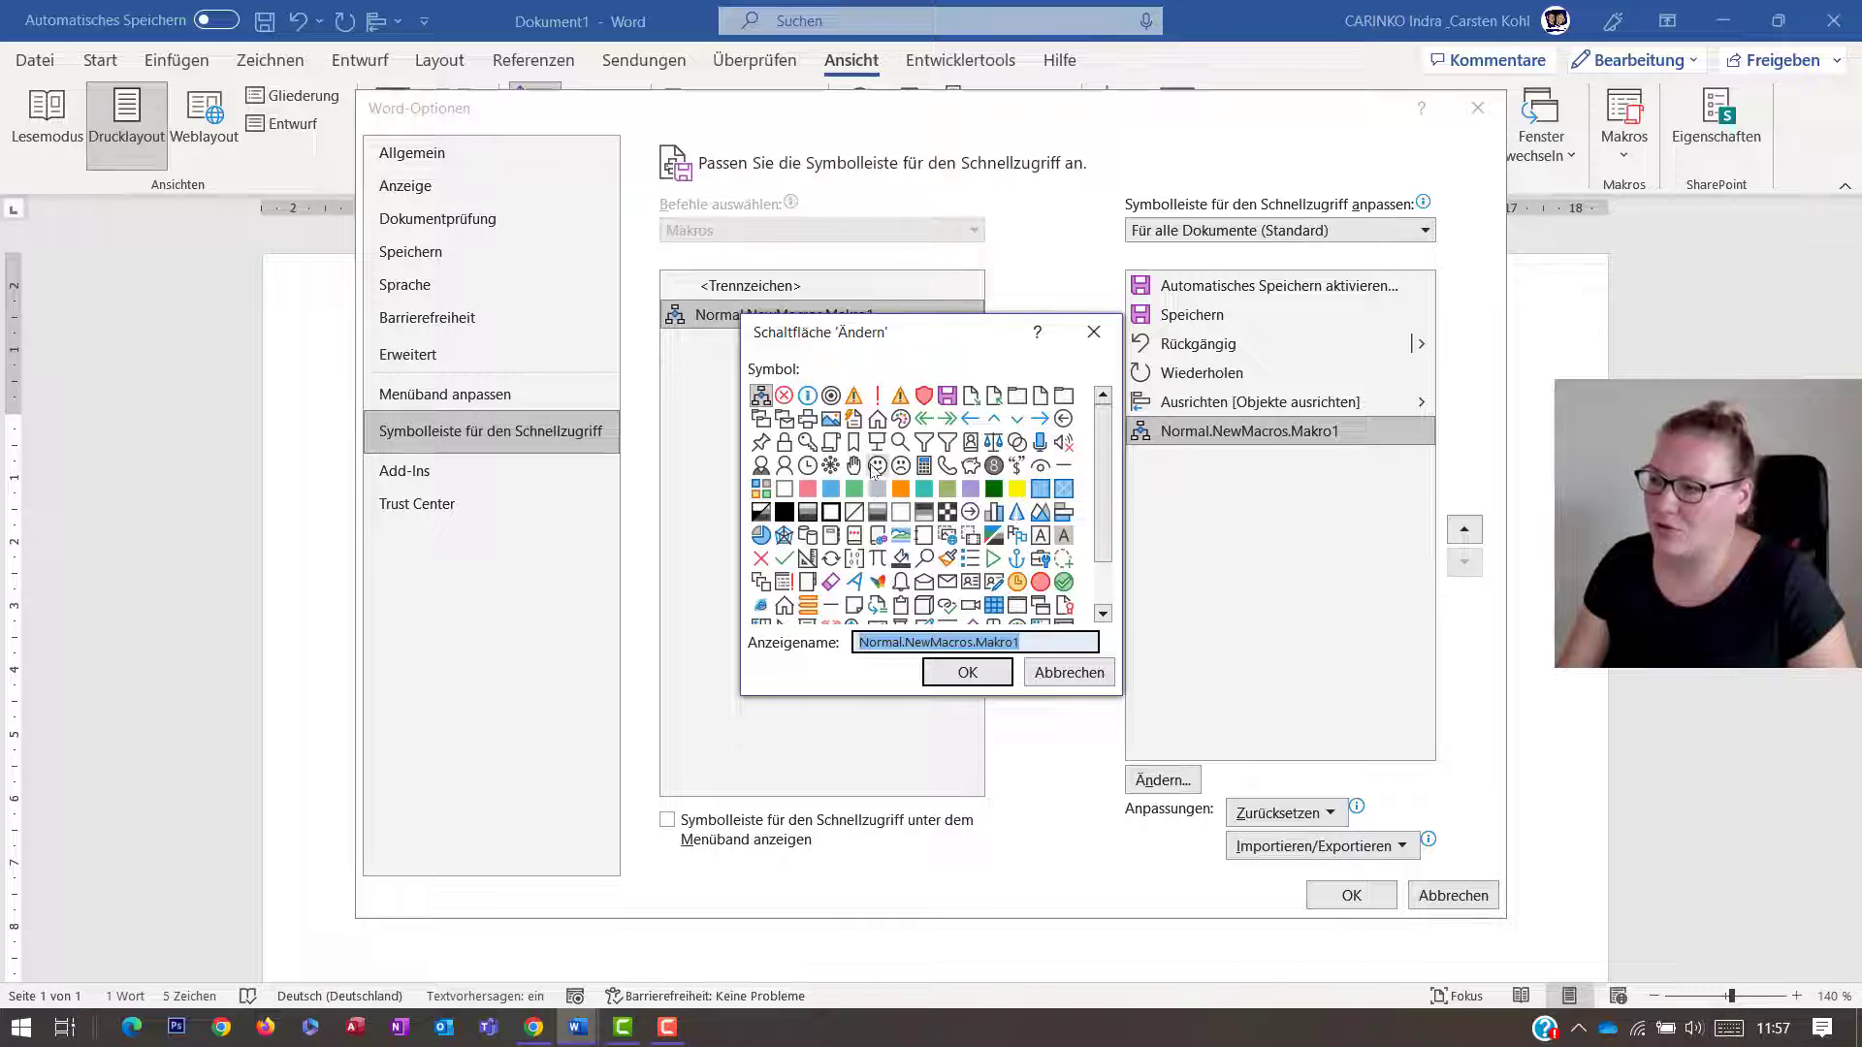
click(877, 467)
click(972, 678)
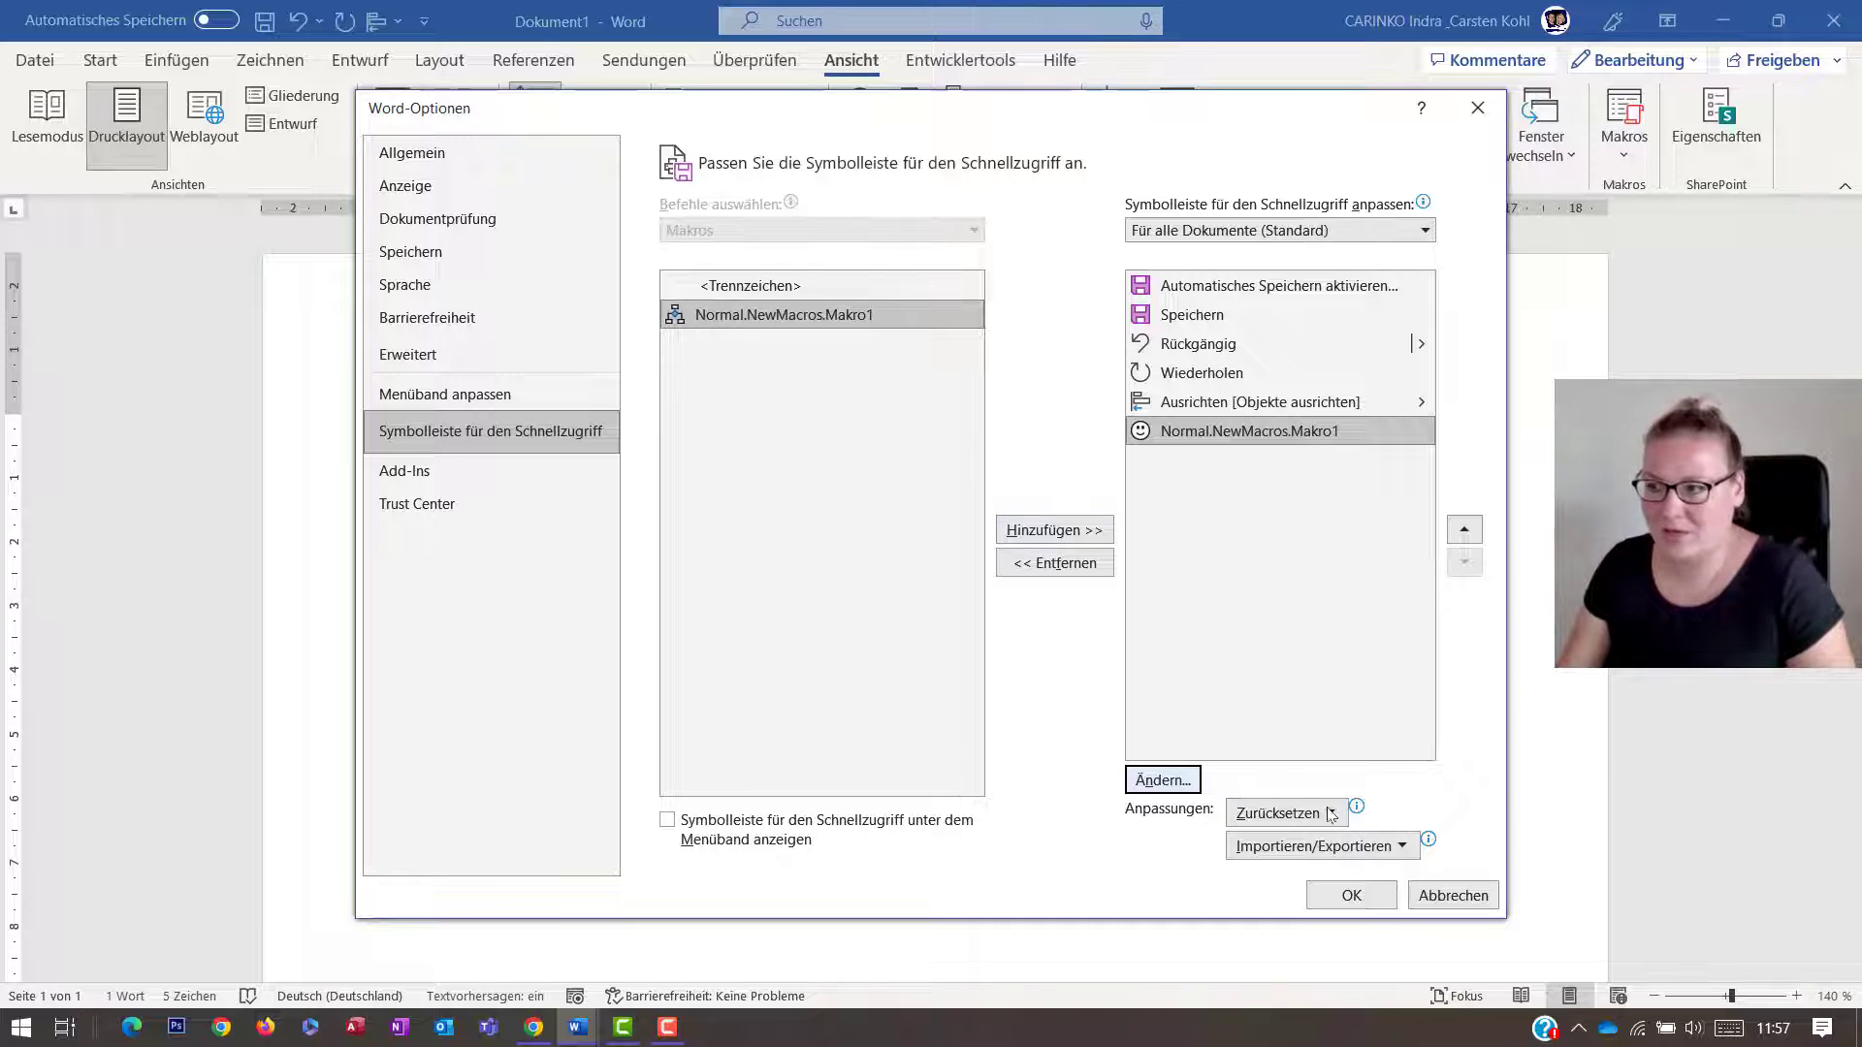
click(1352, 895)
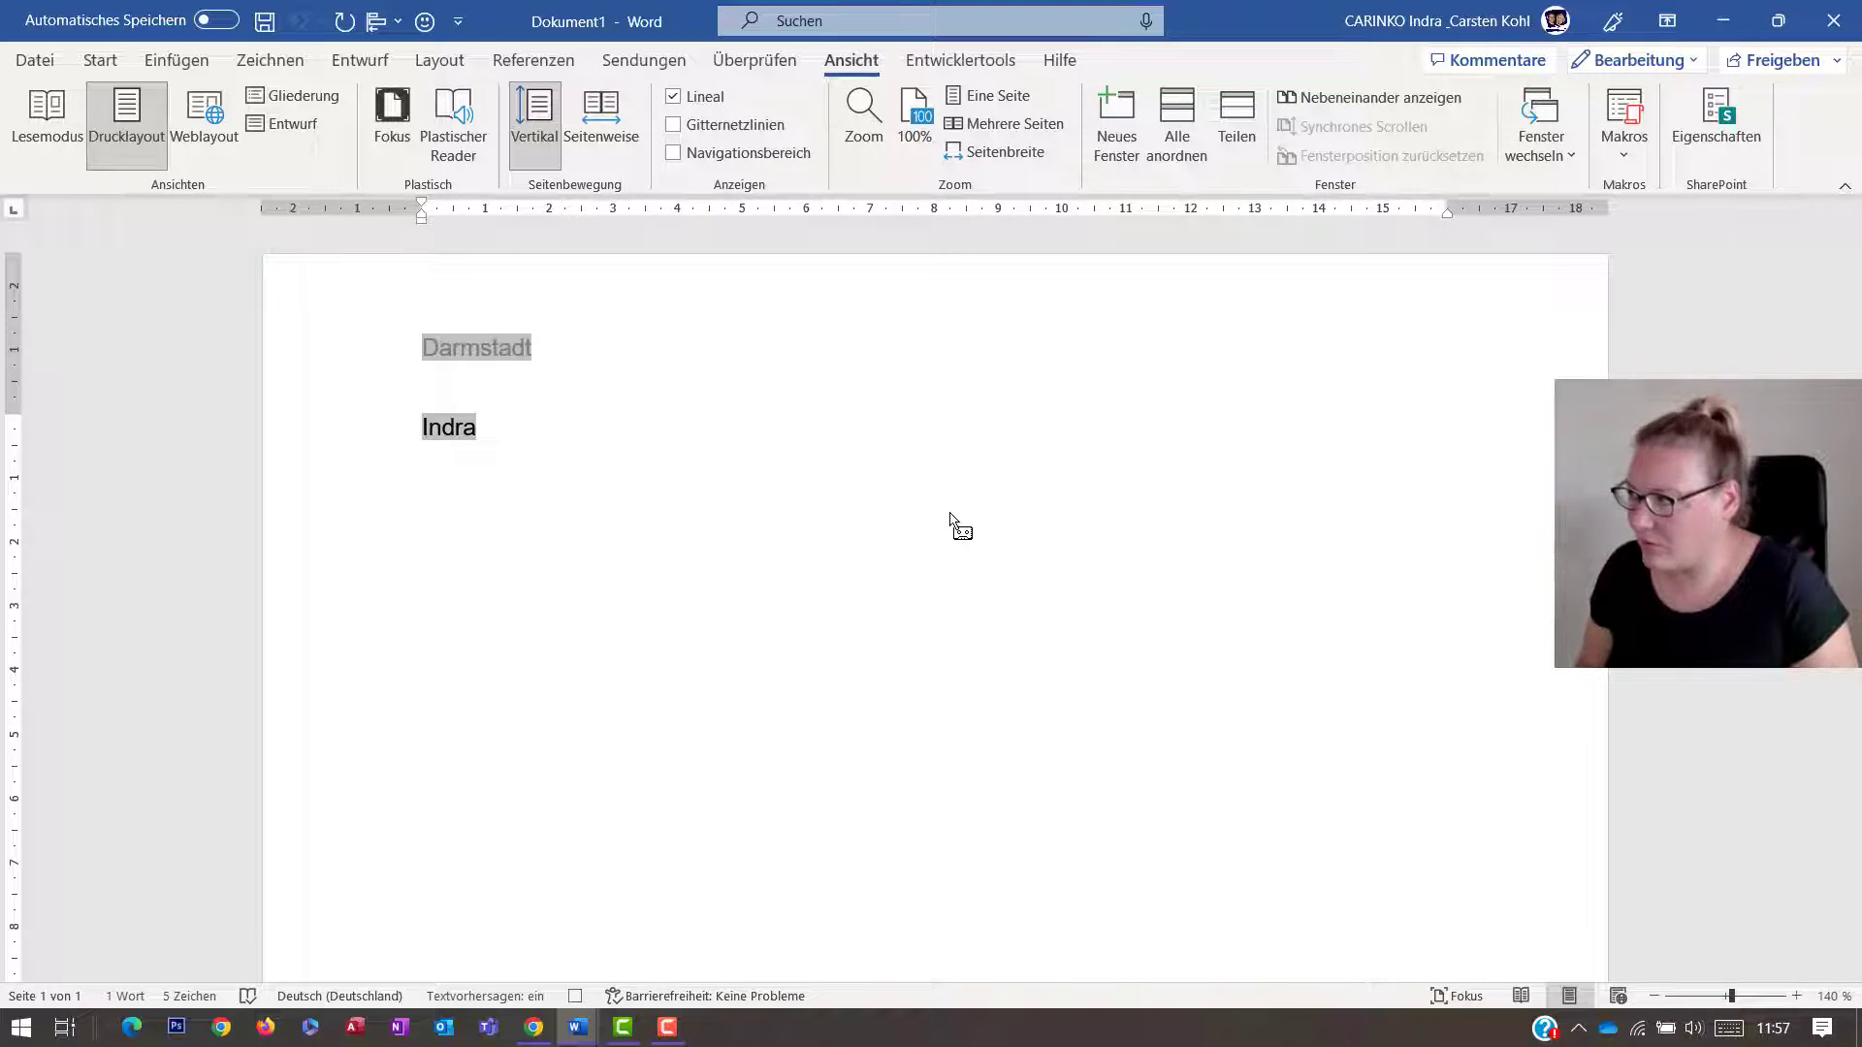
- Select the field lines, update them confirming the Name and Ort prompts, and open Datei > Drucken
key(shift+Up)
key(shift+Up)
key(alt+F3)
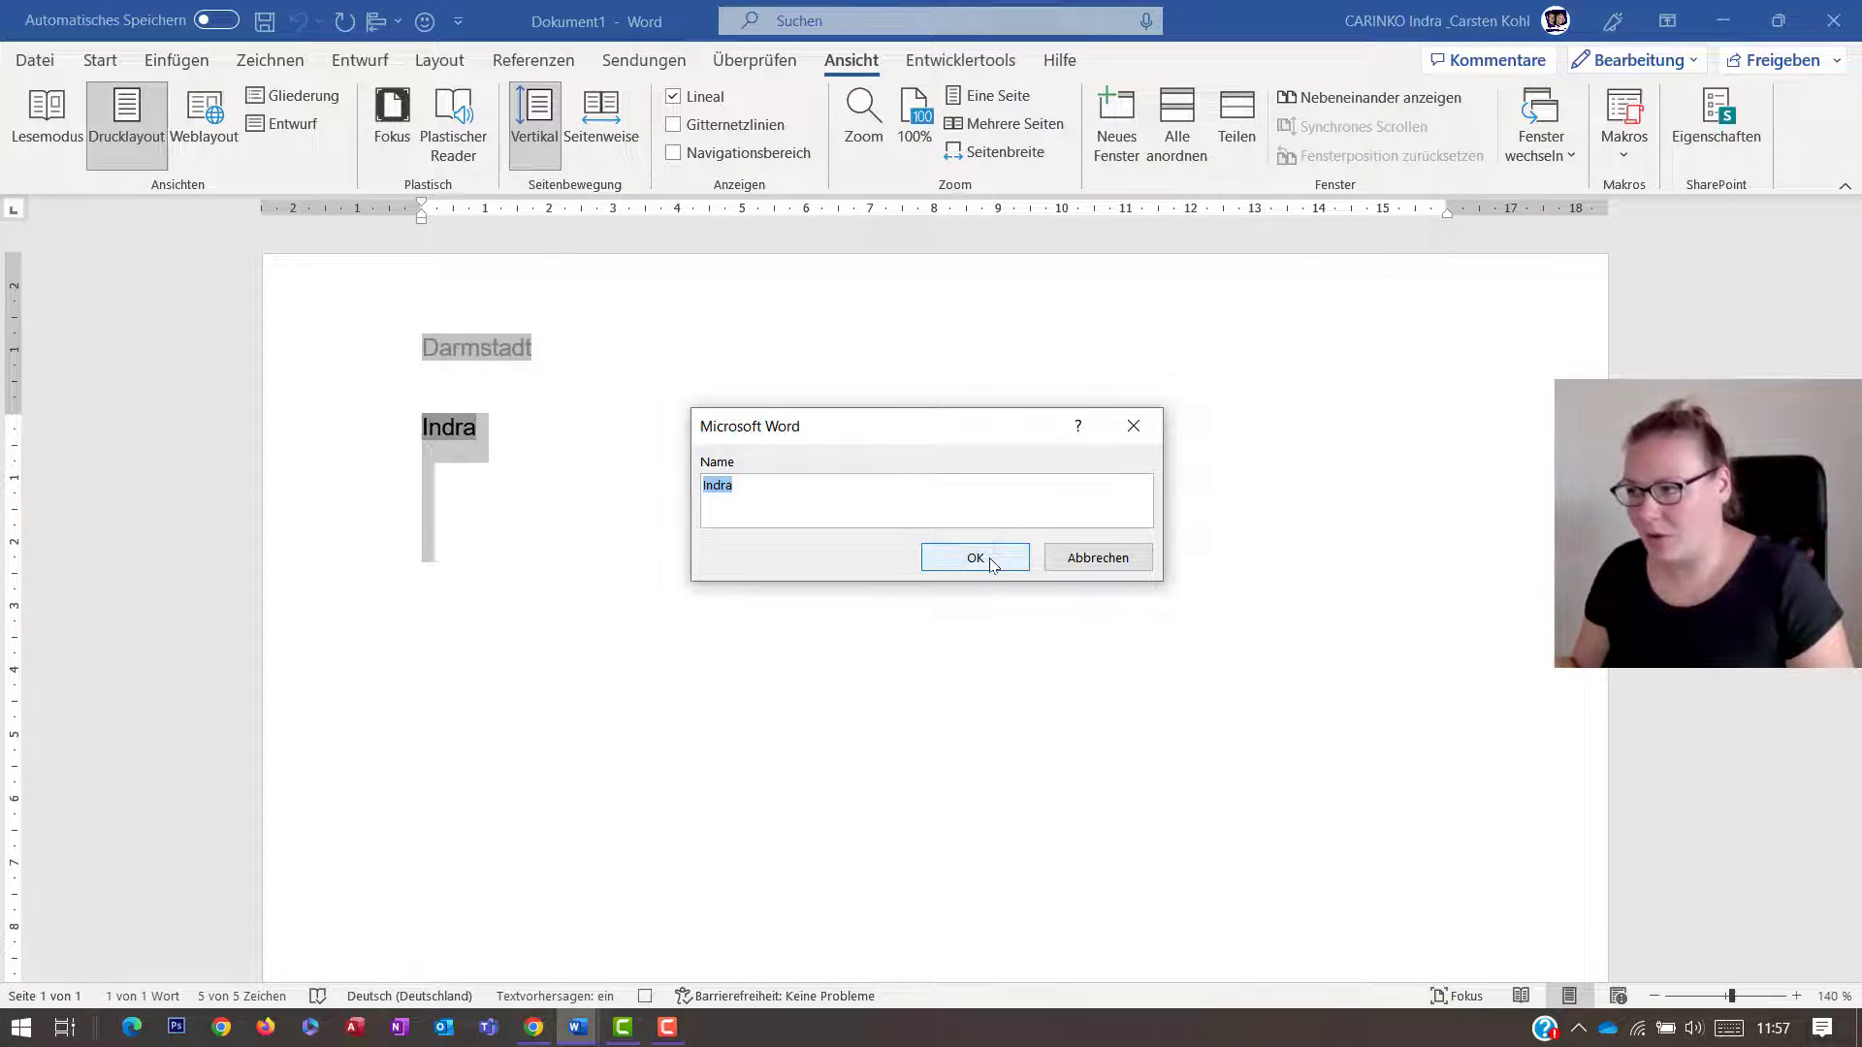
click(984, 558)
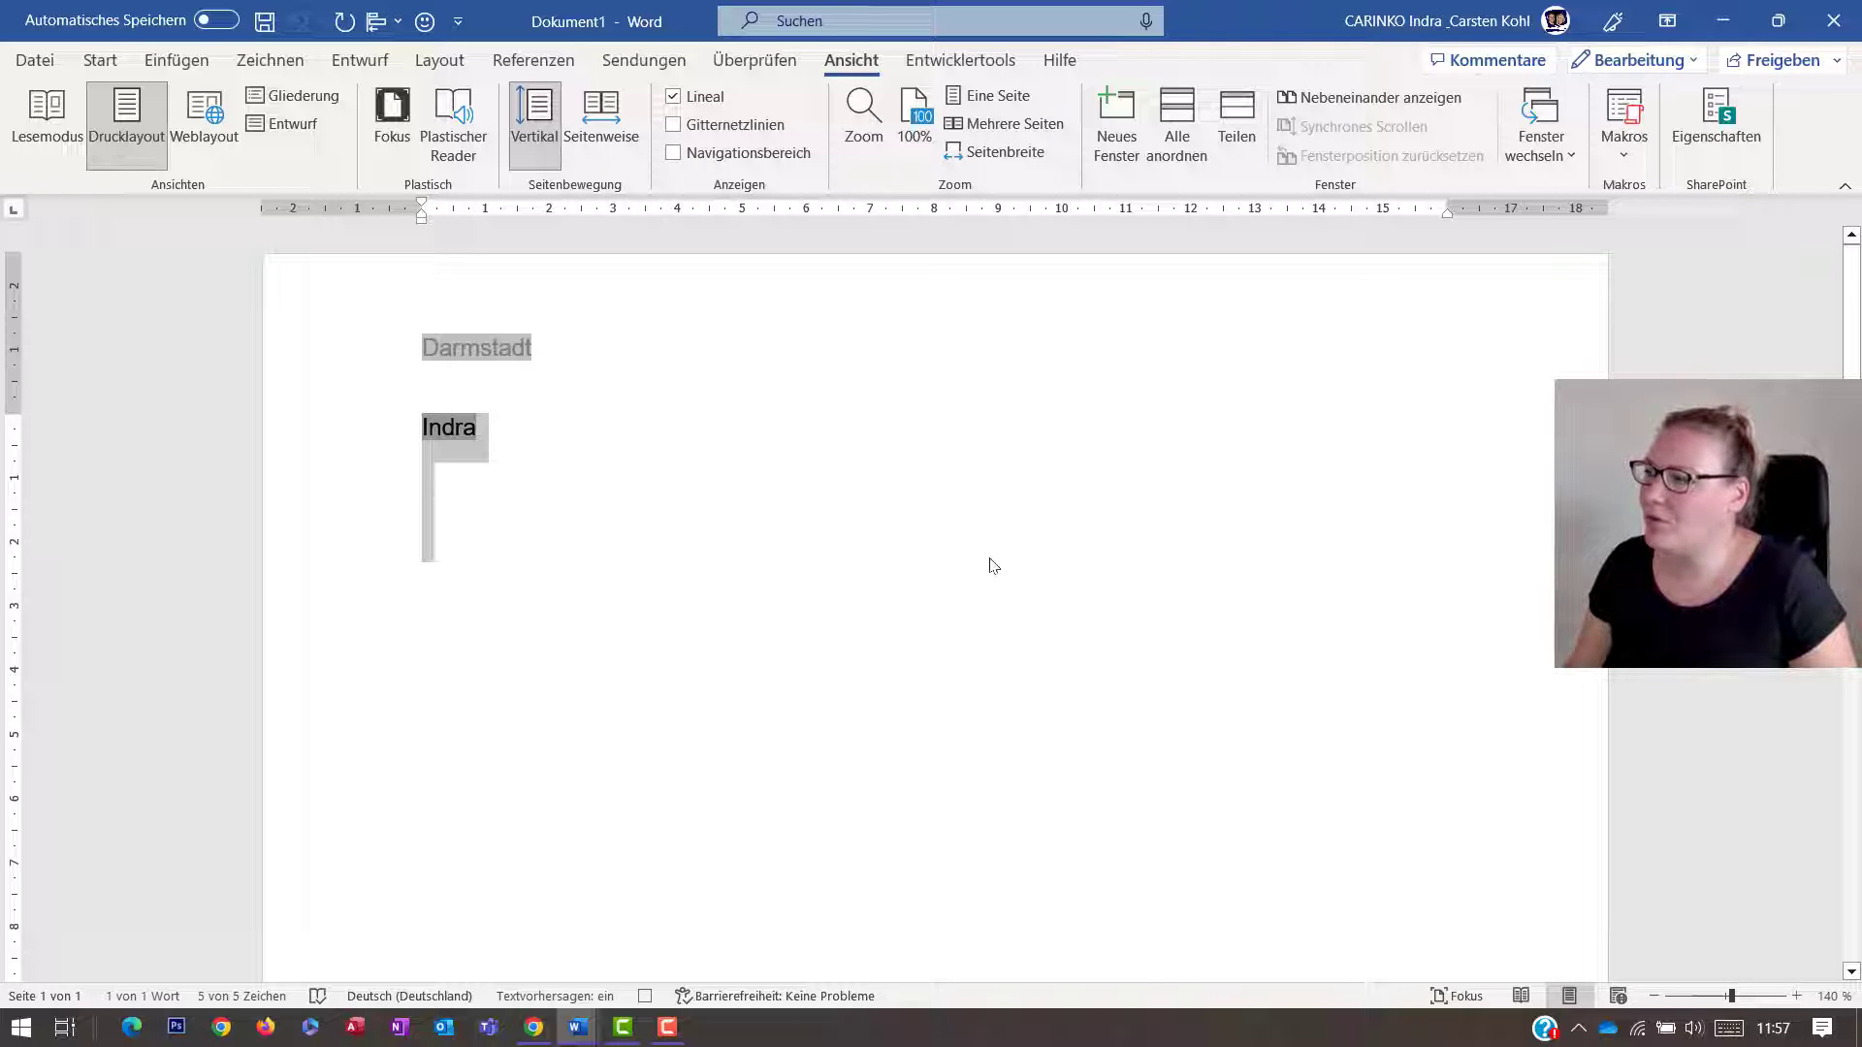
click(21, 65)
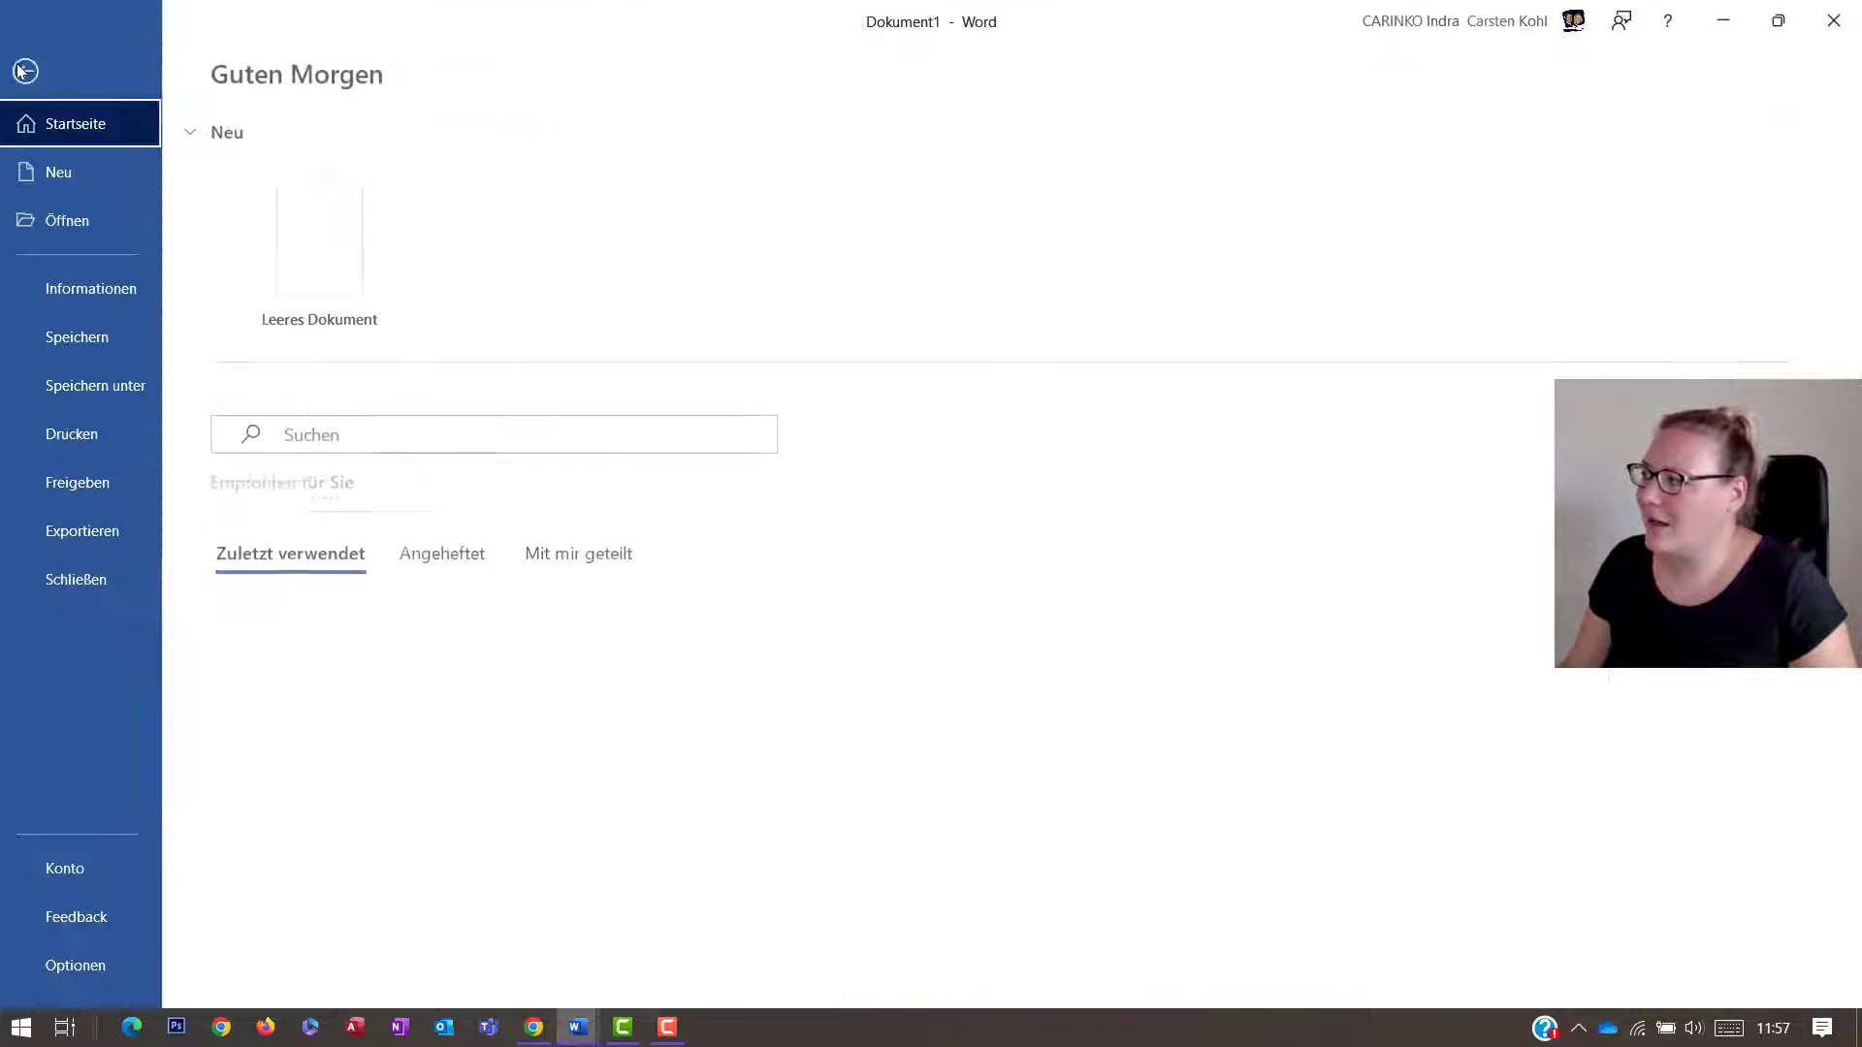
click(120, 434)
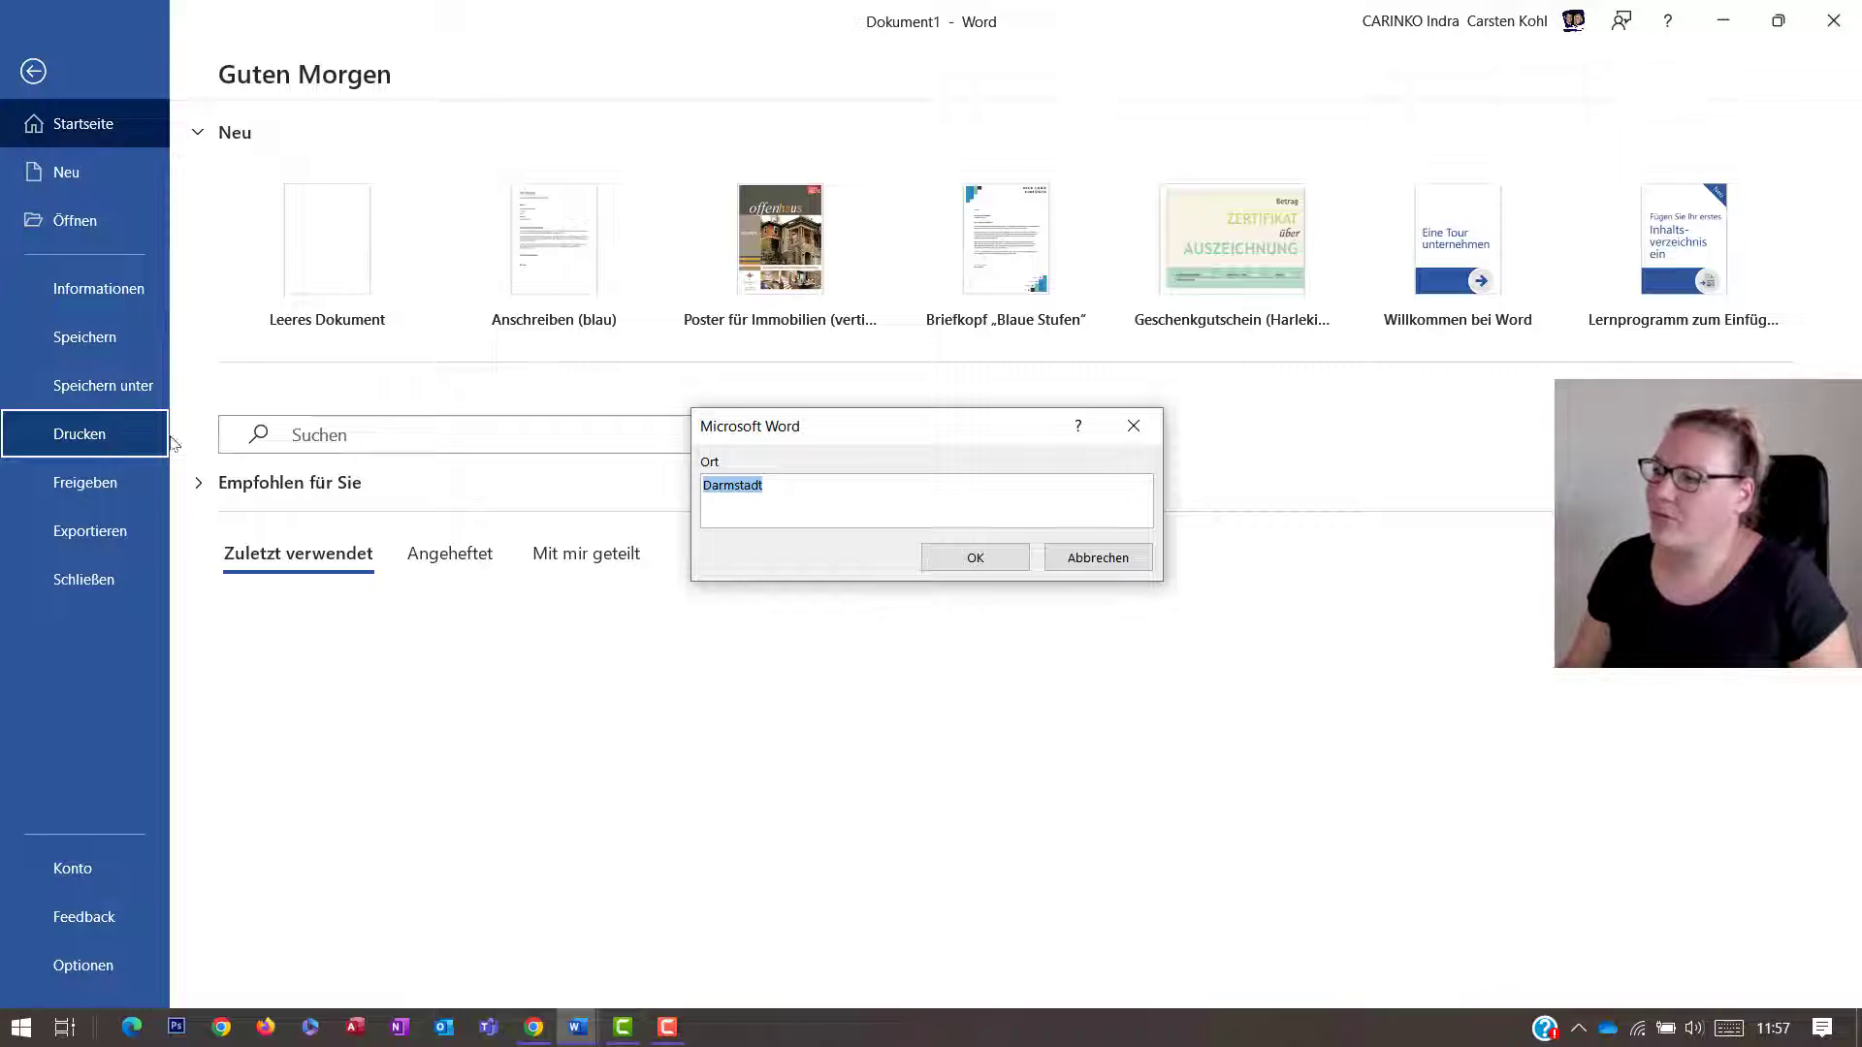
click(1007, 560)
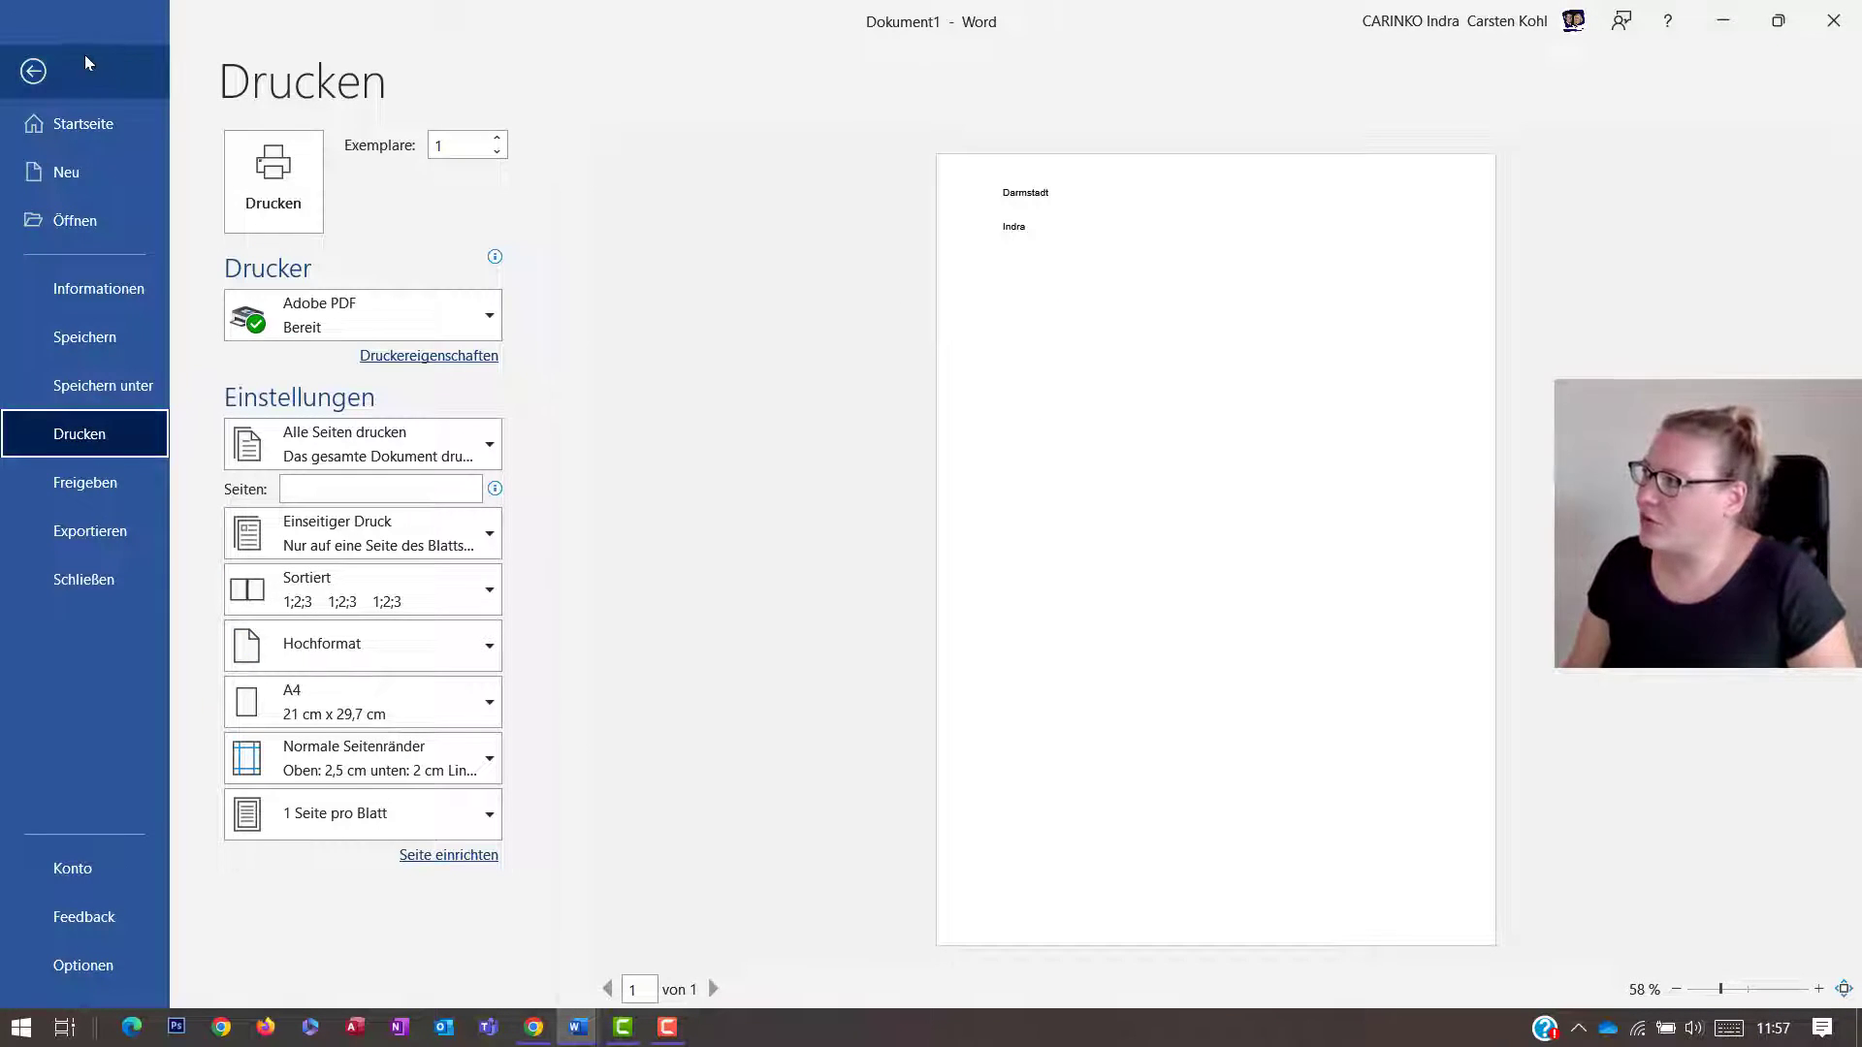
- Leave the print view, stop recording Makro1, and start recording Makro2
click(39, 72)
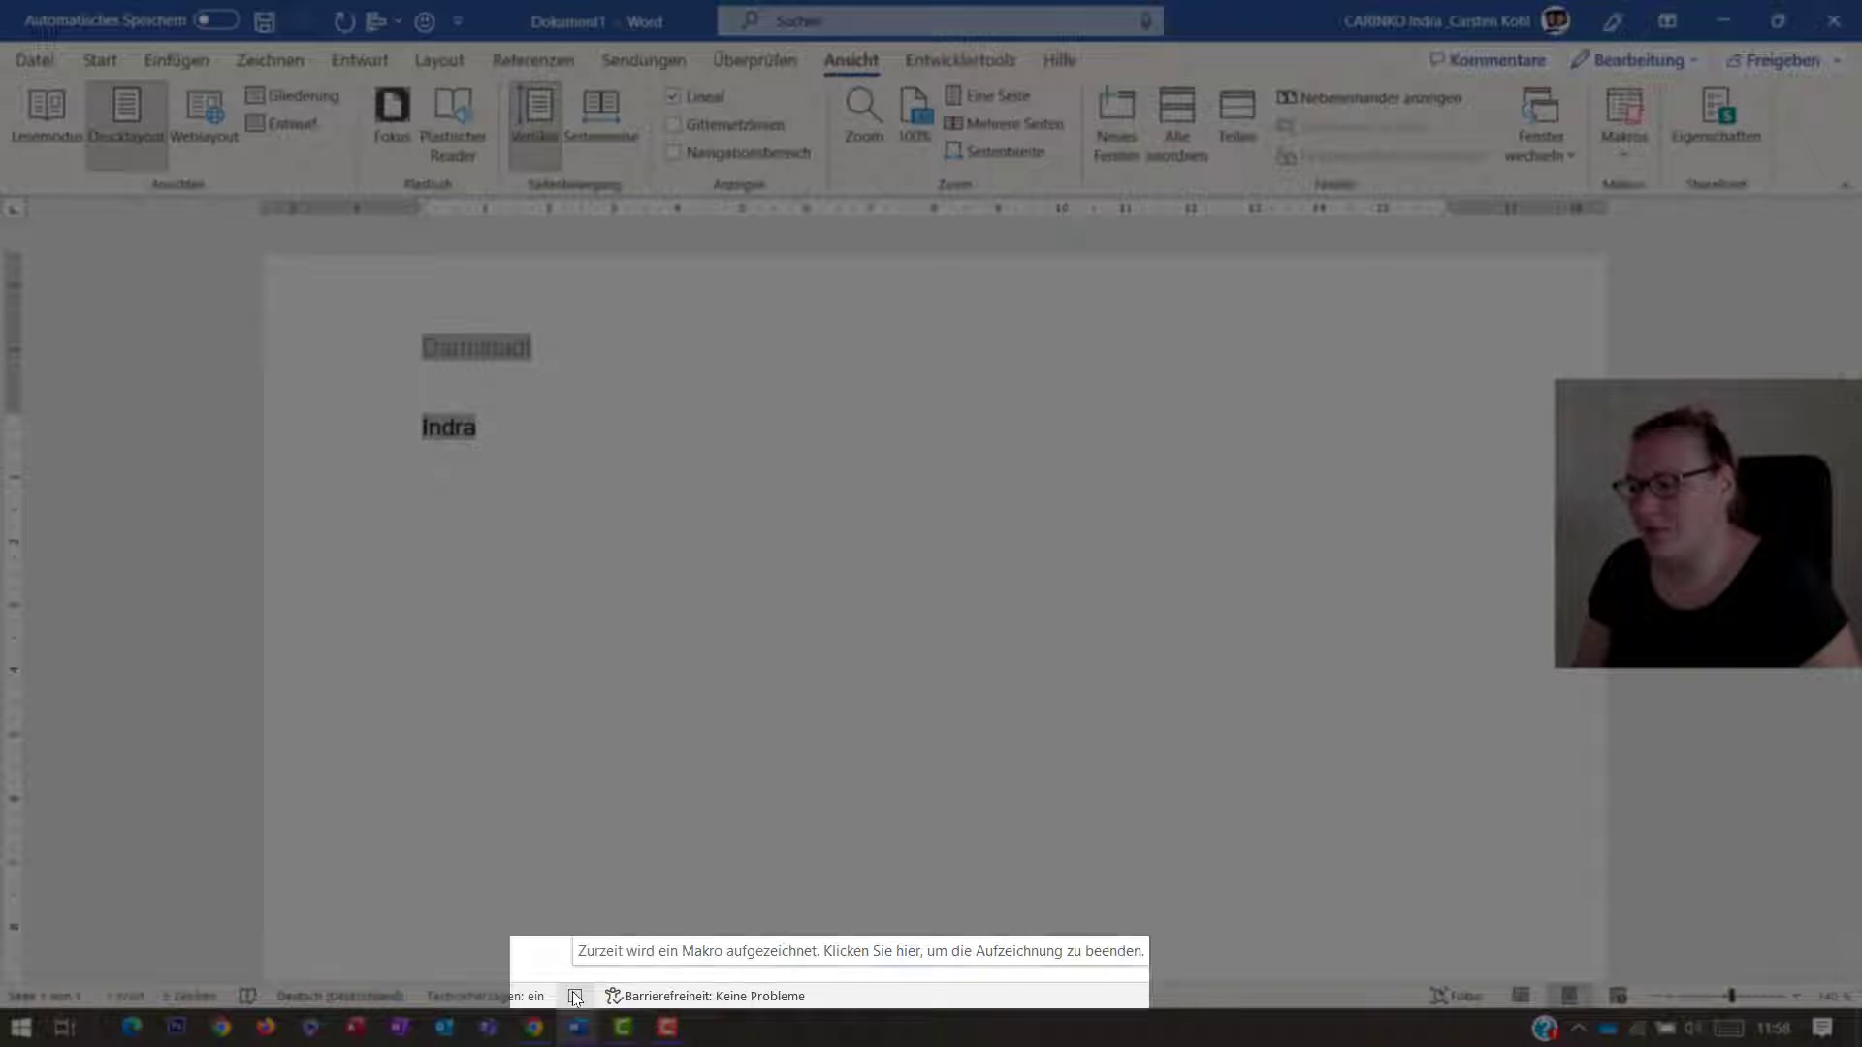
click(575, 996)
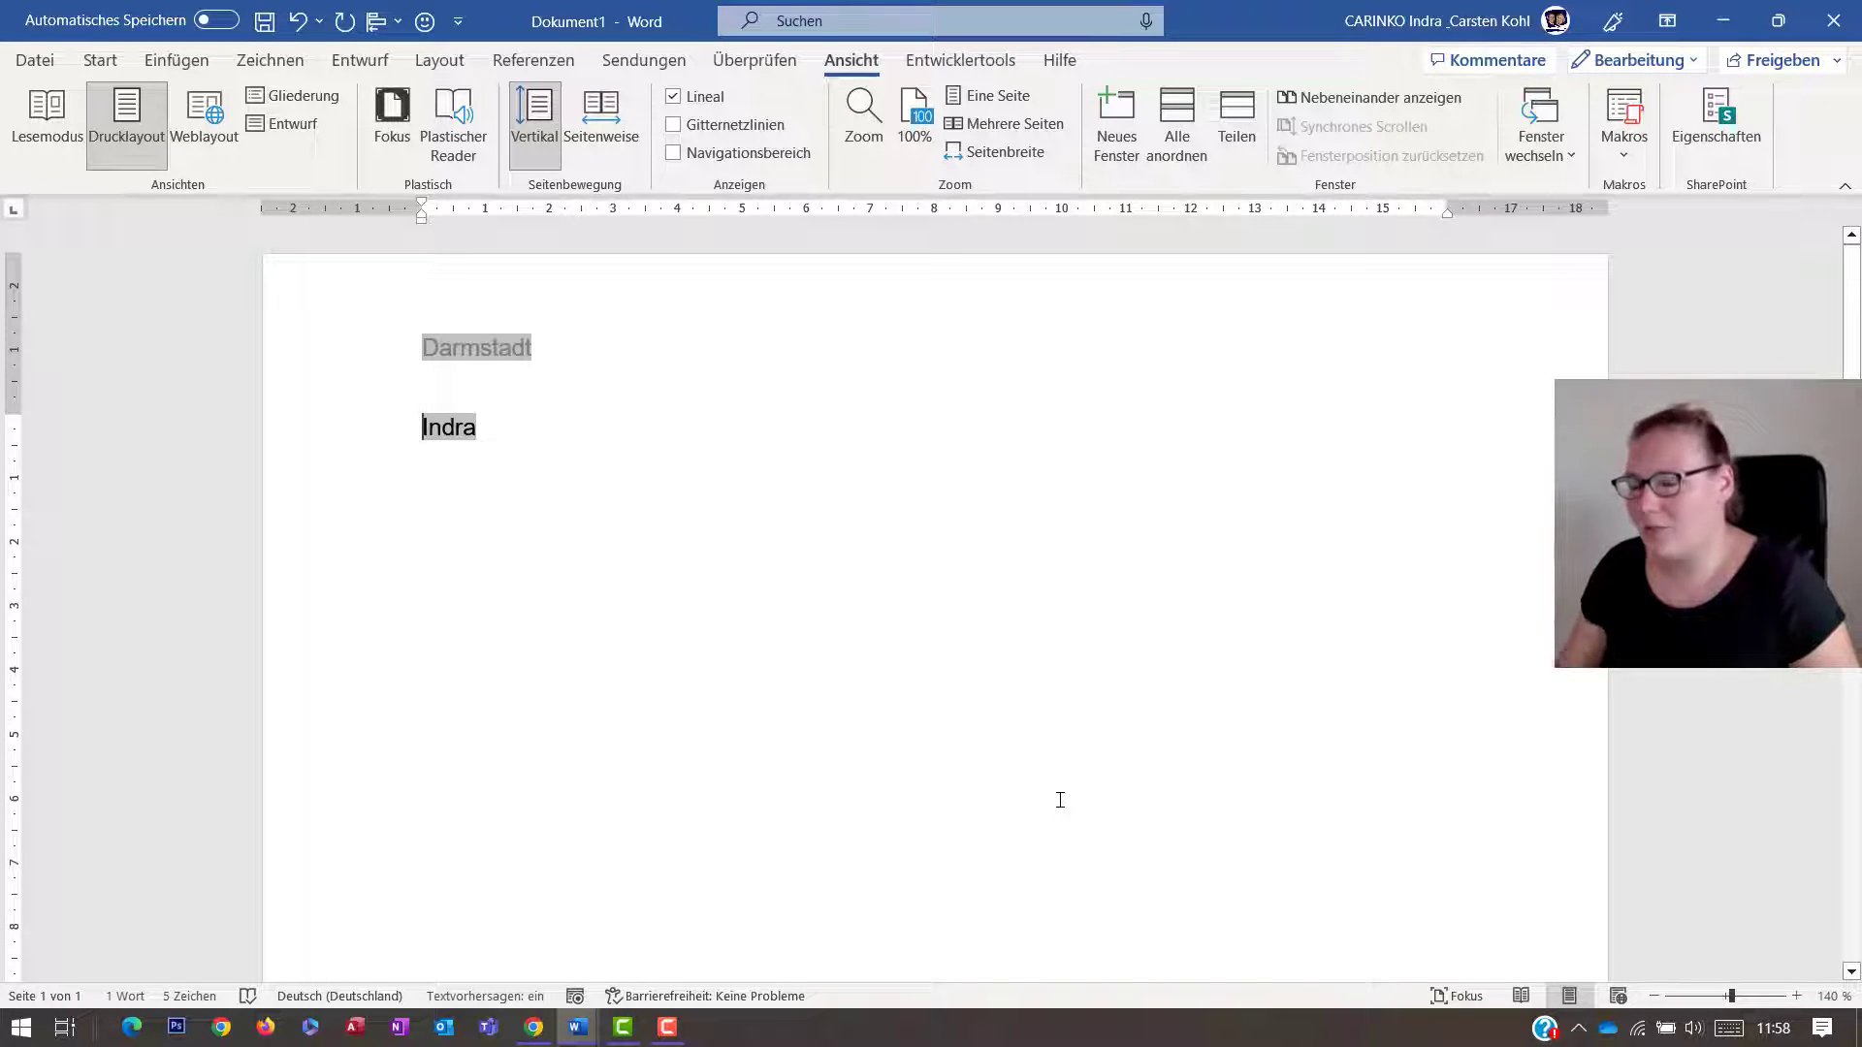
click(575, 996)
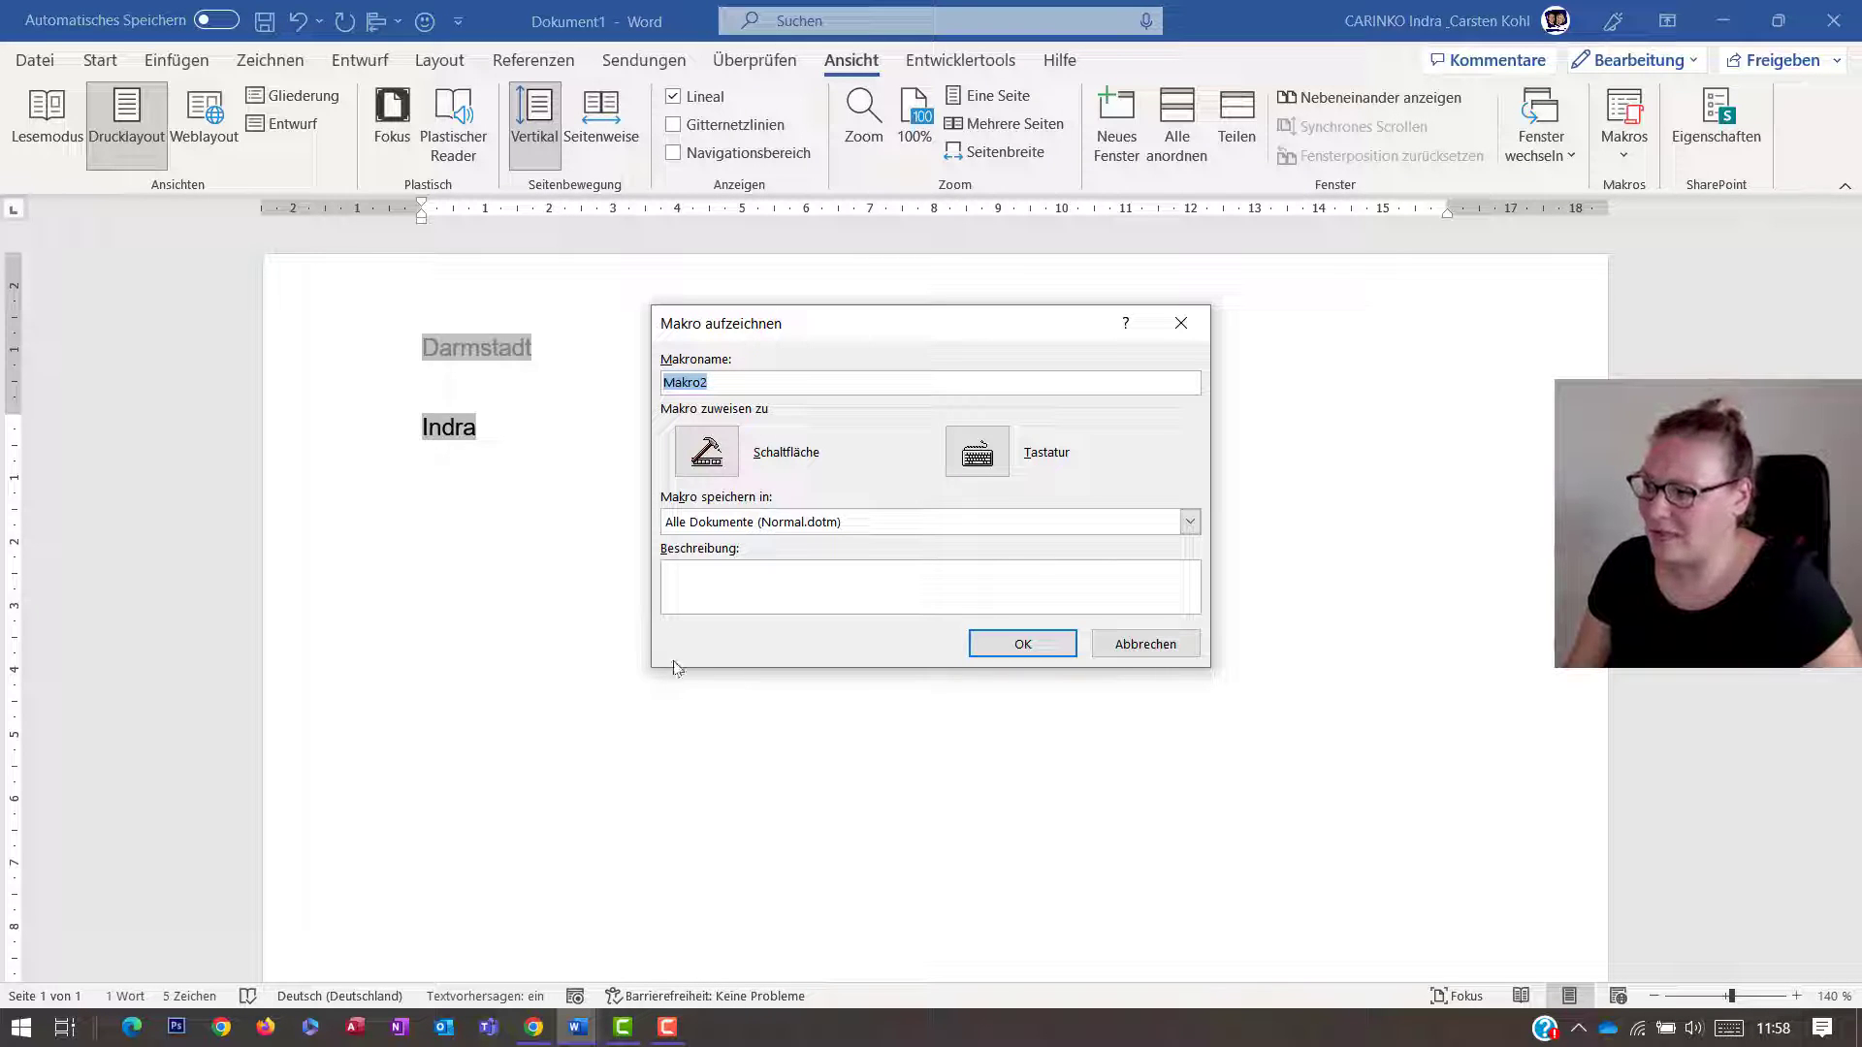
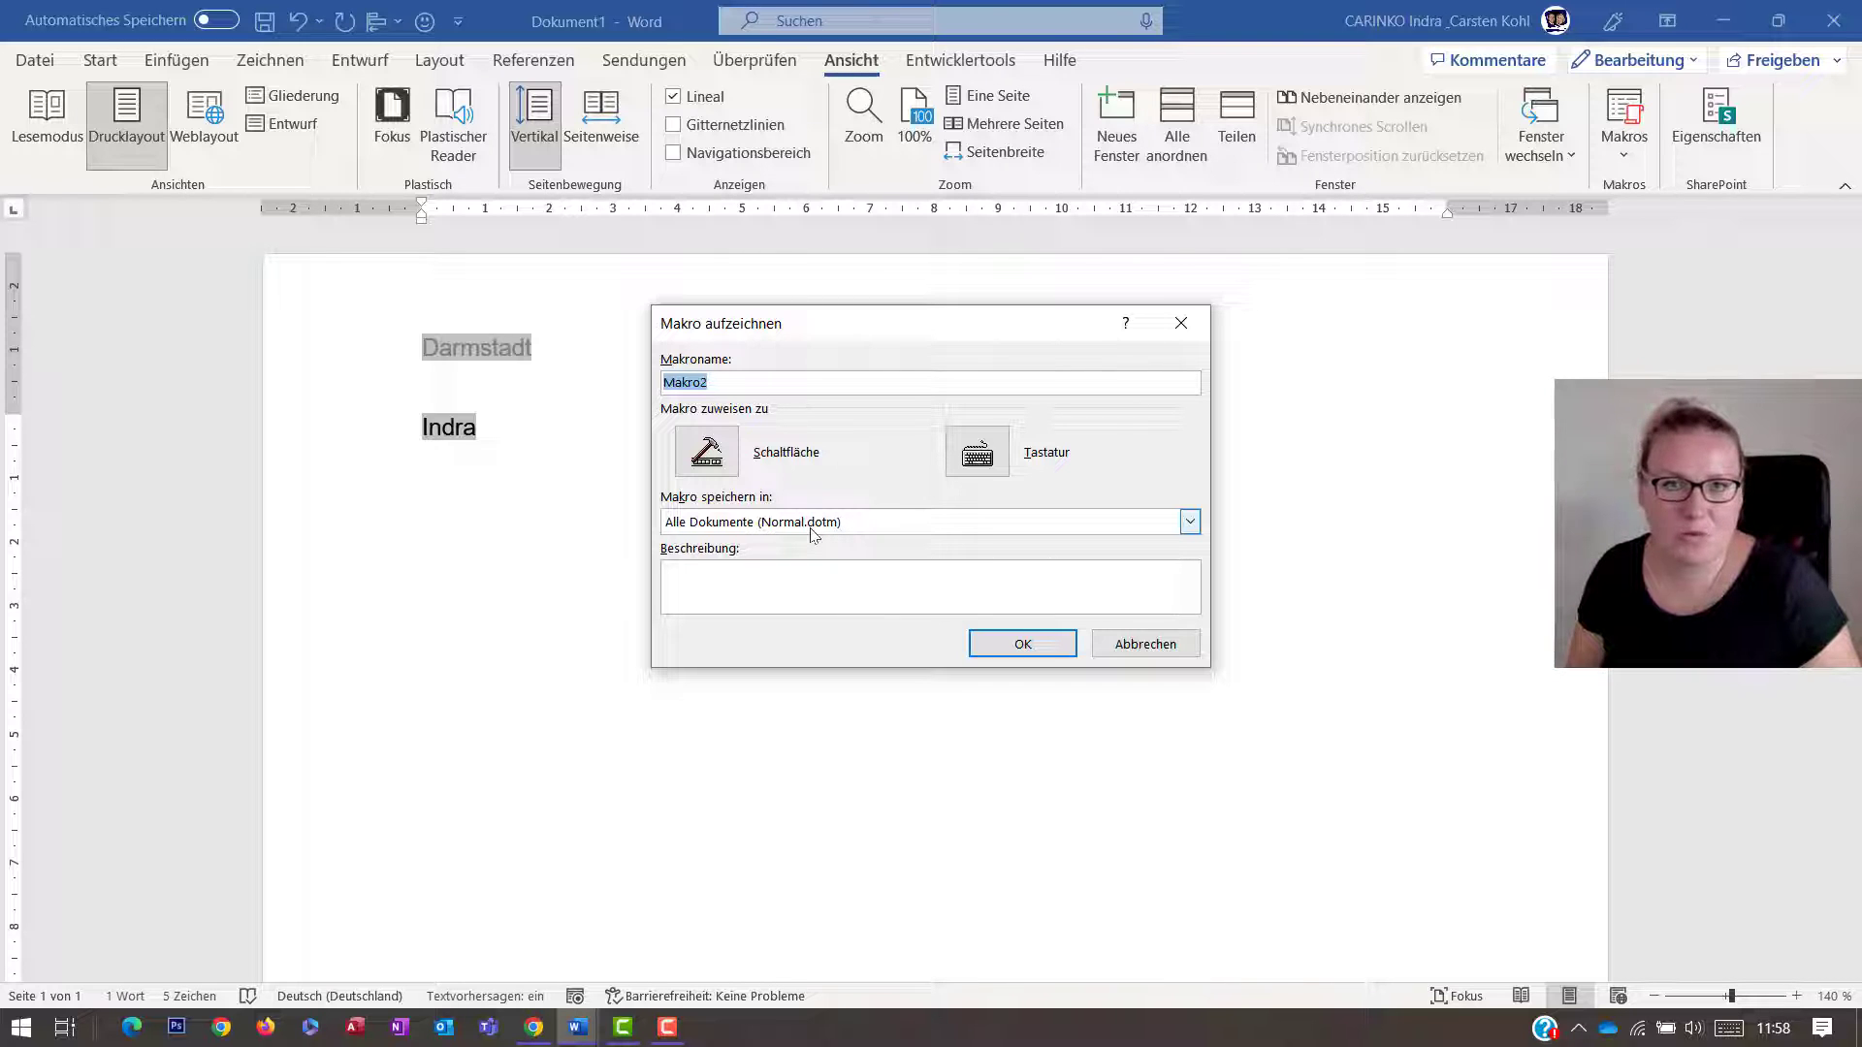
- Try Dokument1 and Normal.dotm as macro storage locations, then cancel the Makro aufzeichnen dialog
click(835, 527)
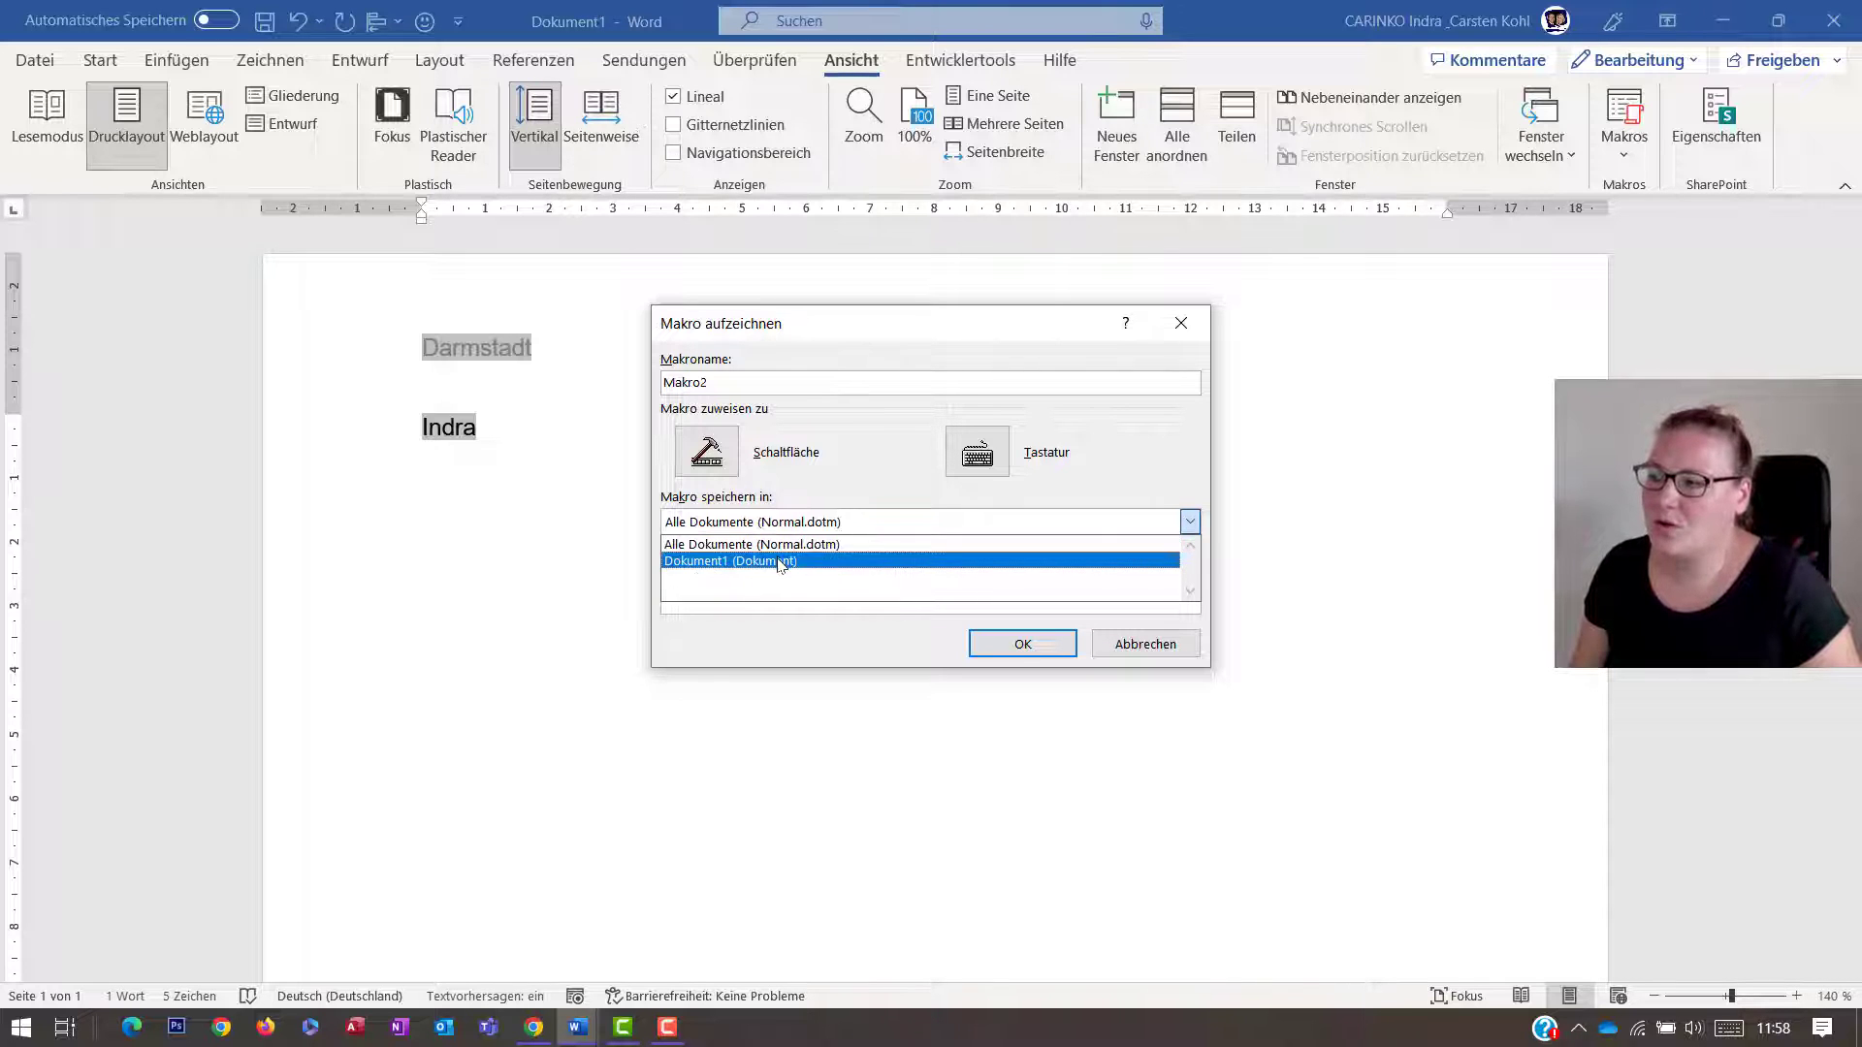
click(781, 564)
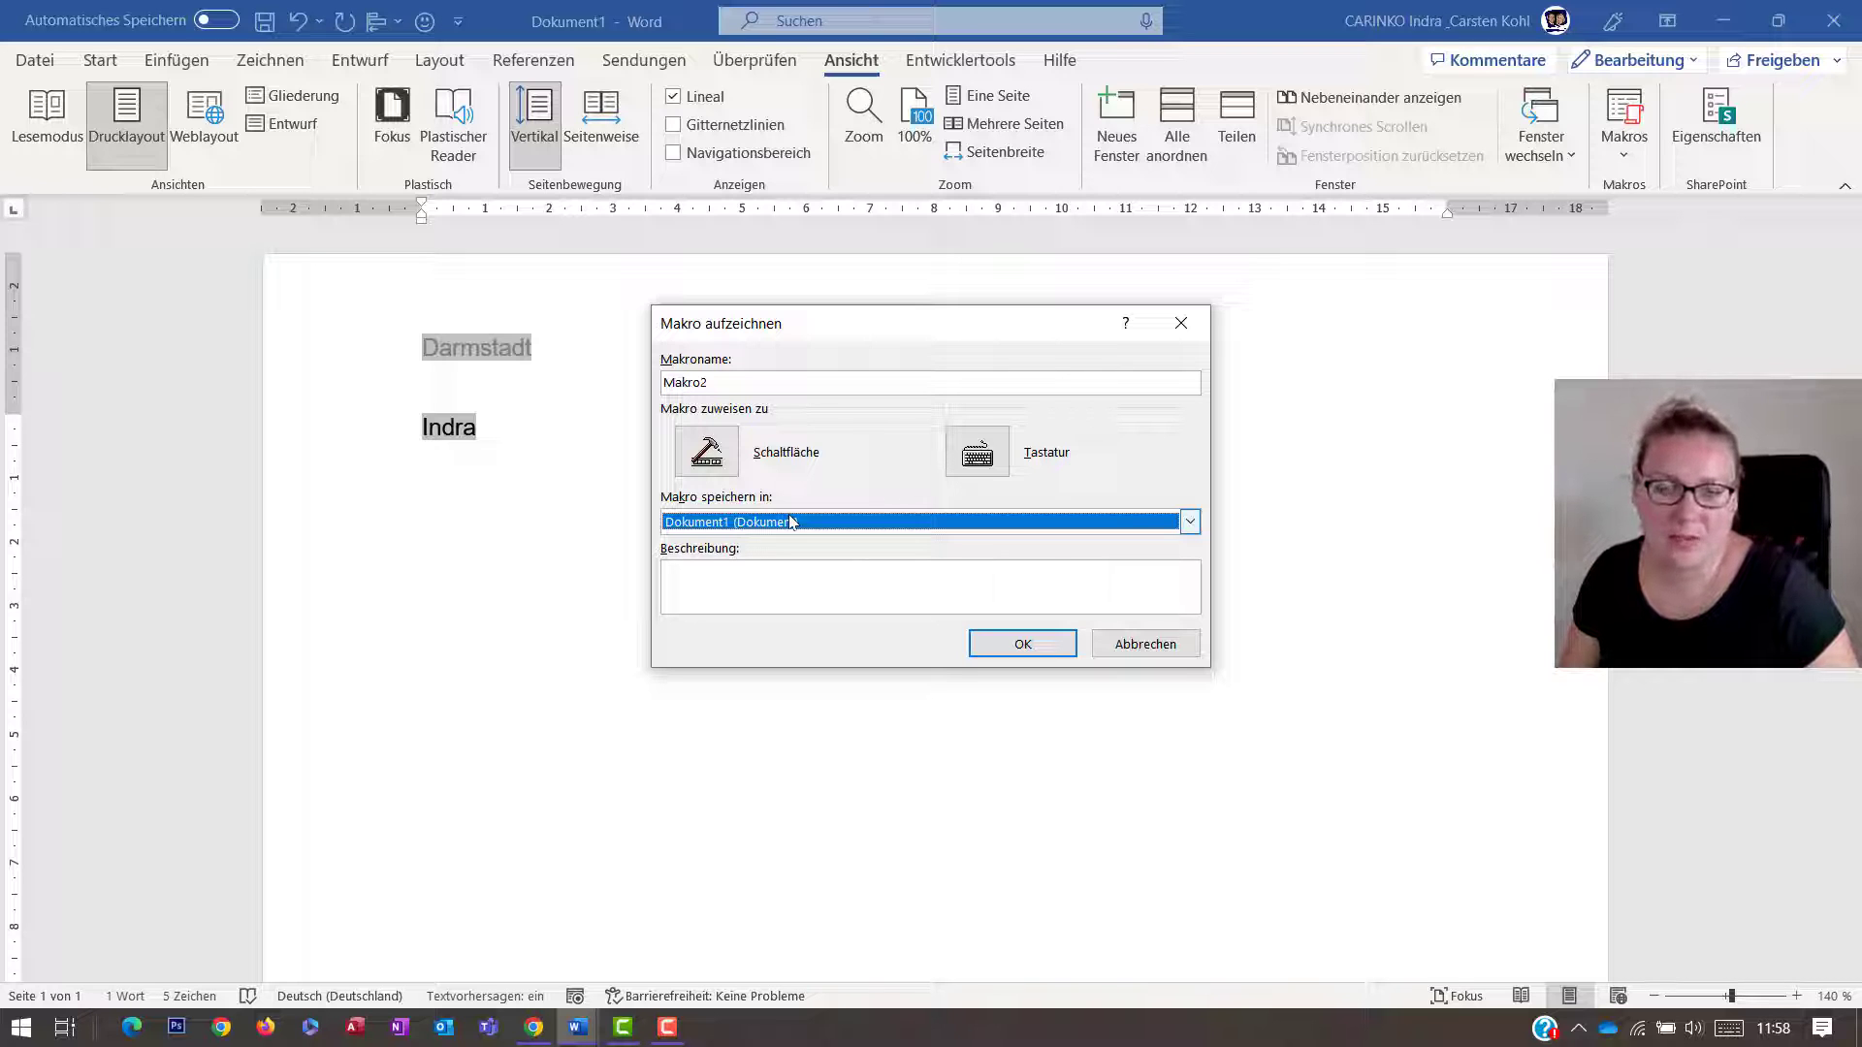
click(791, 521)
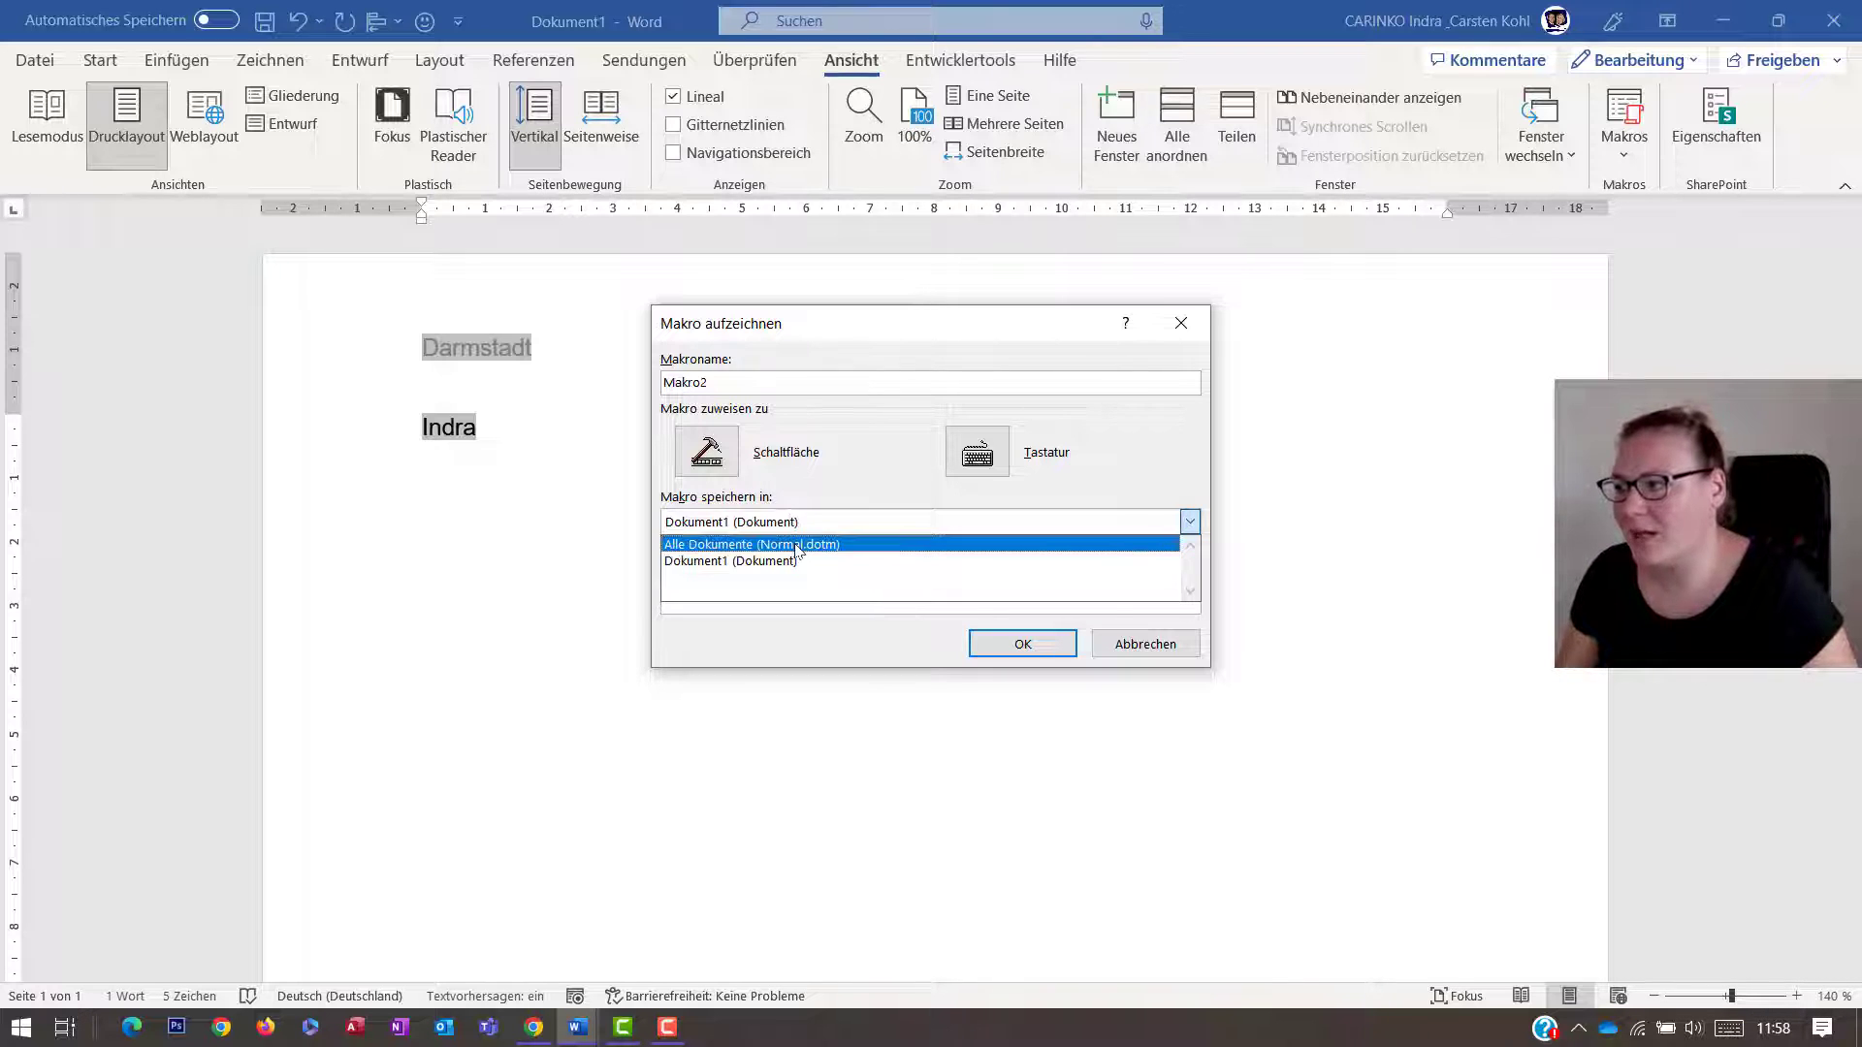
click(801, 541)
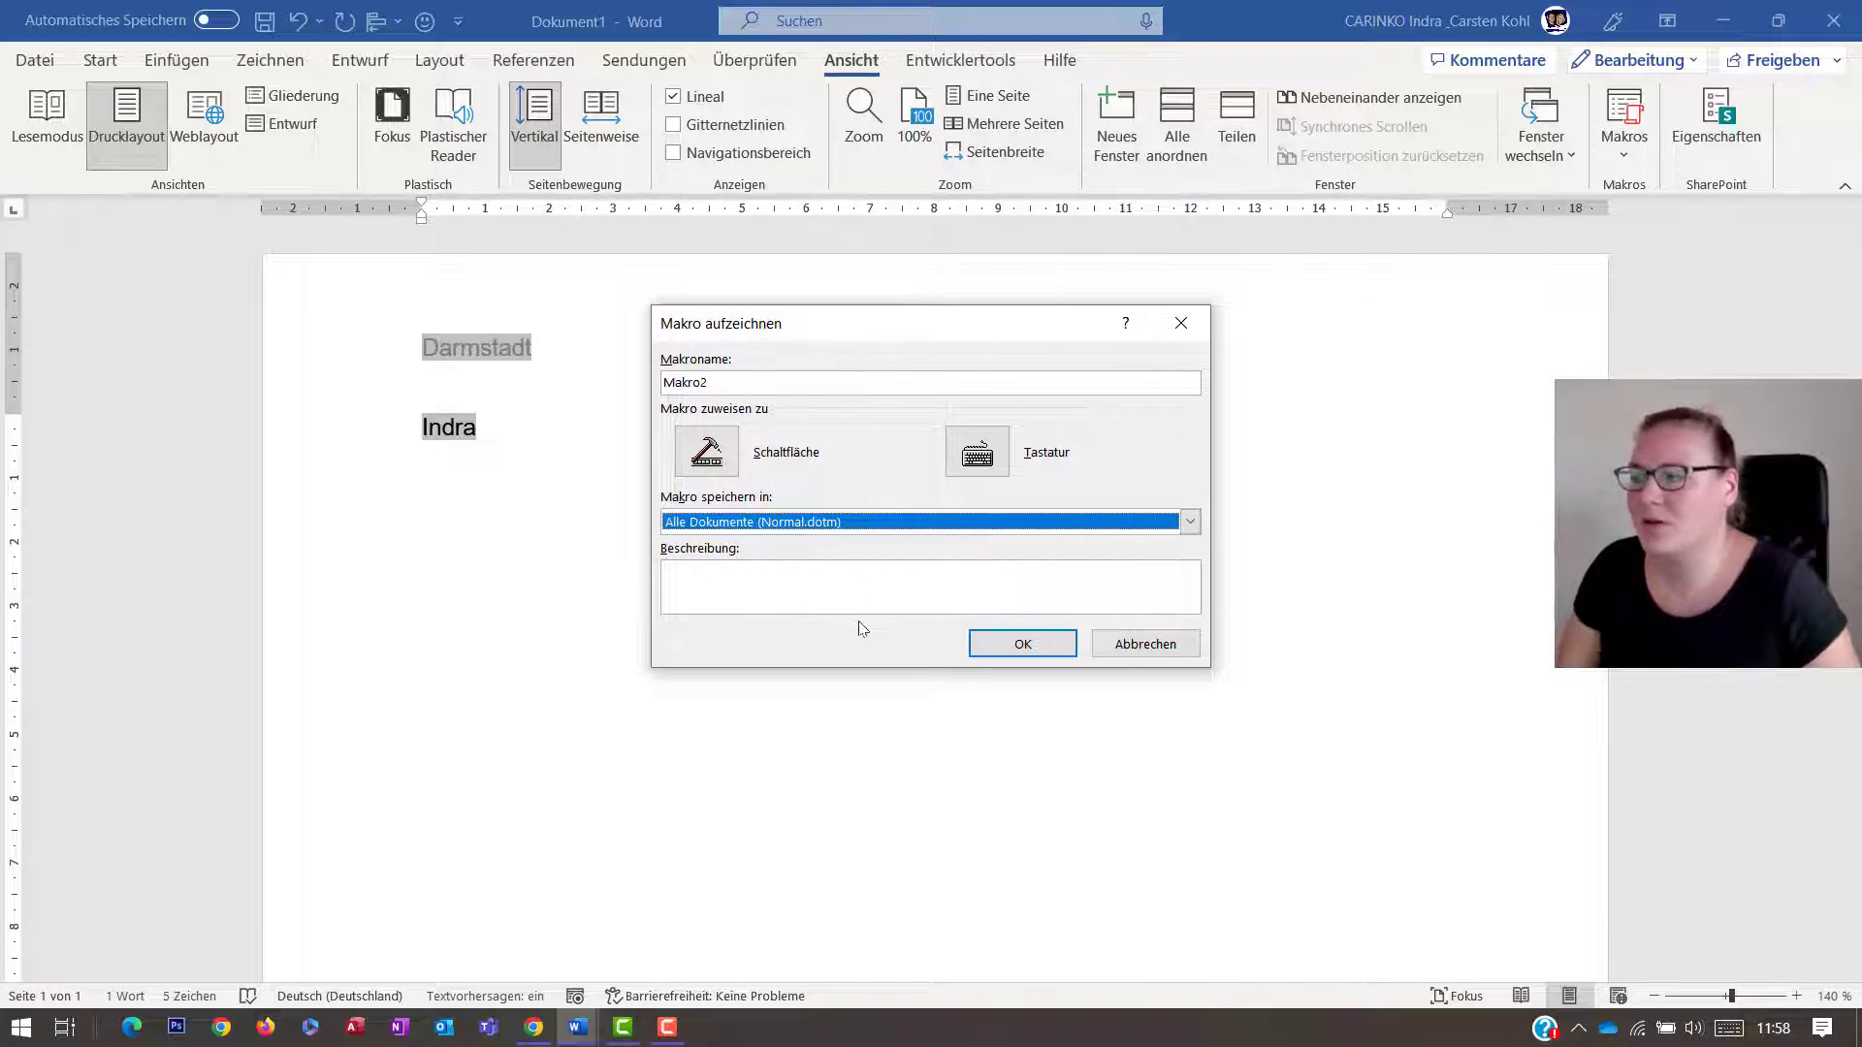
click(1137, 642)
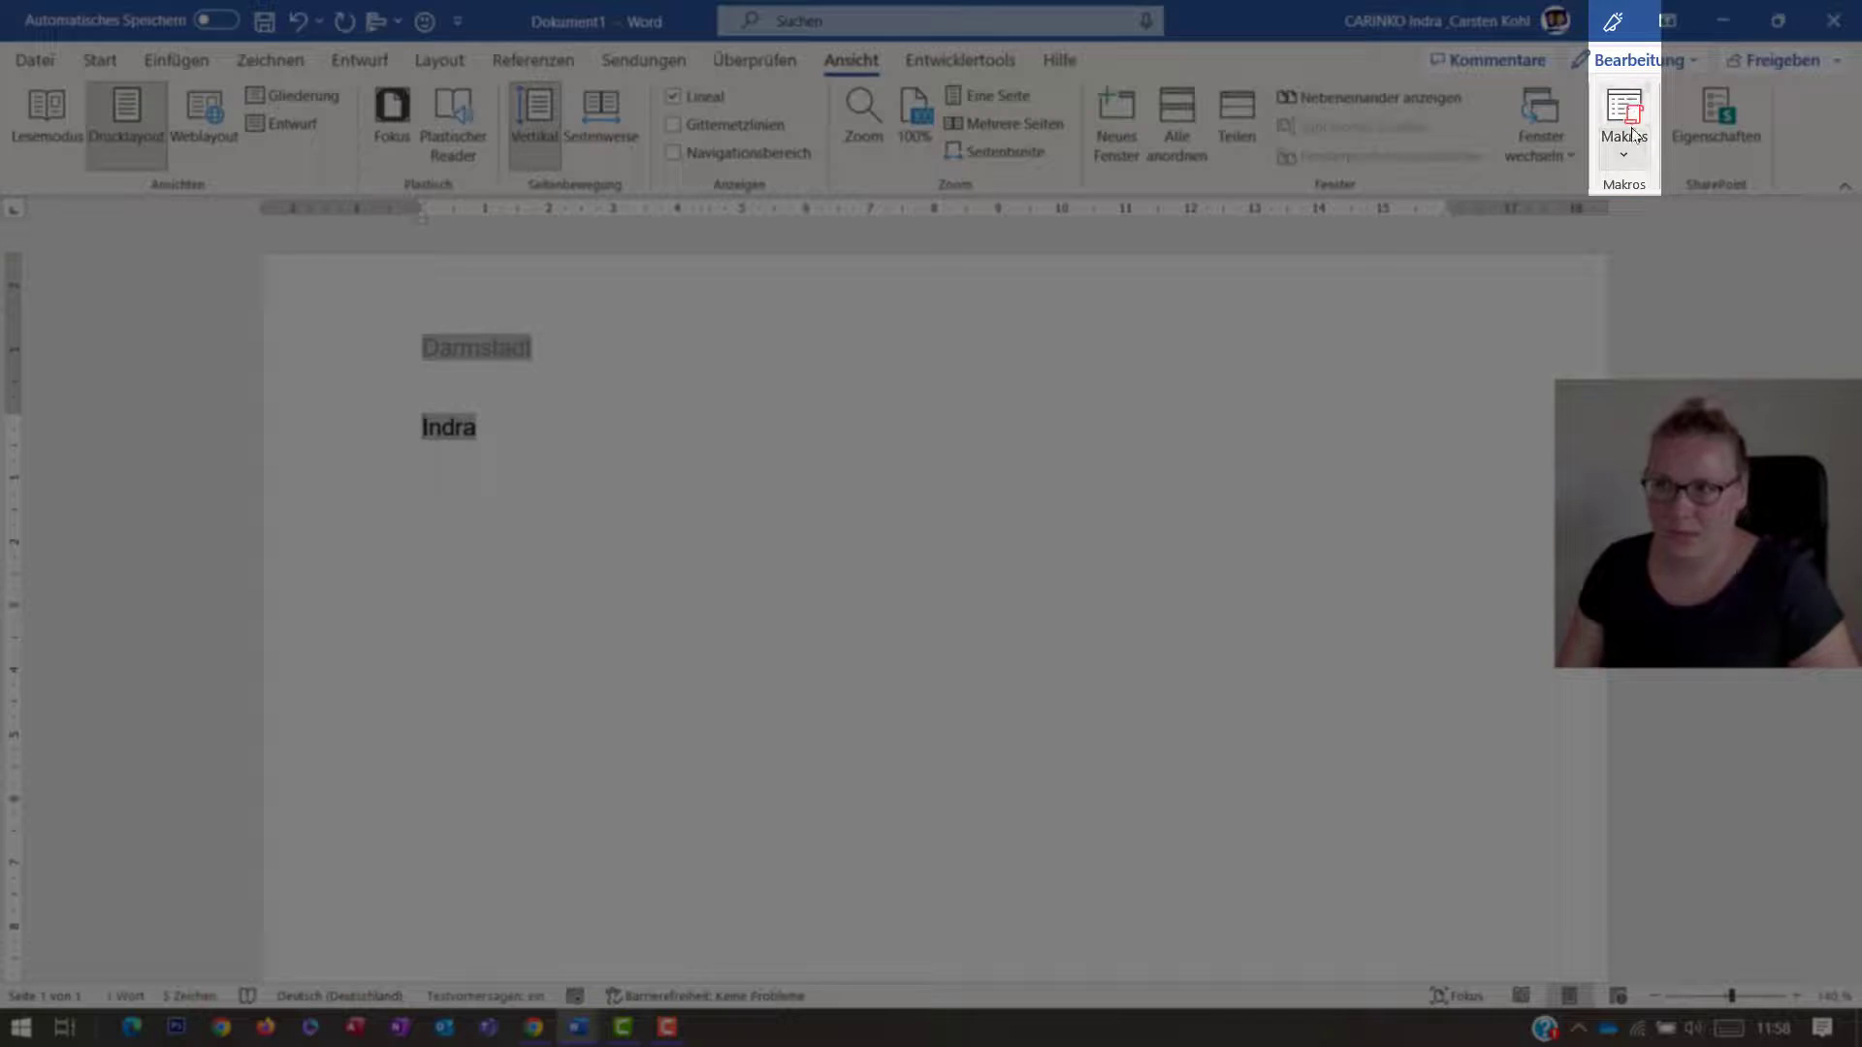
- Select Makro1 in the Makros list and open its code in the VBA editor
click(1625, 126)
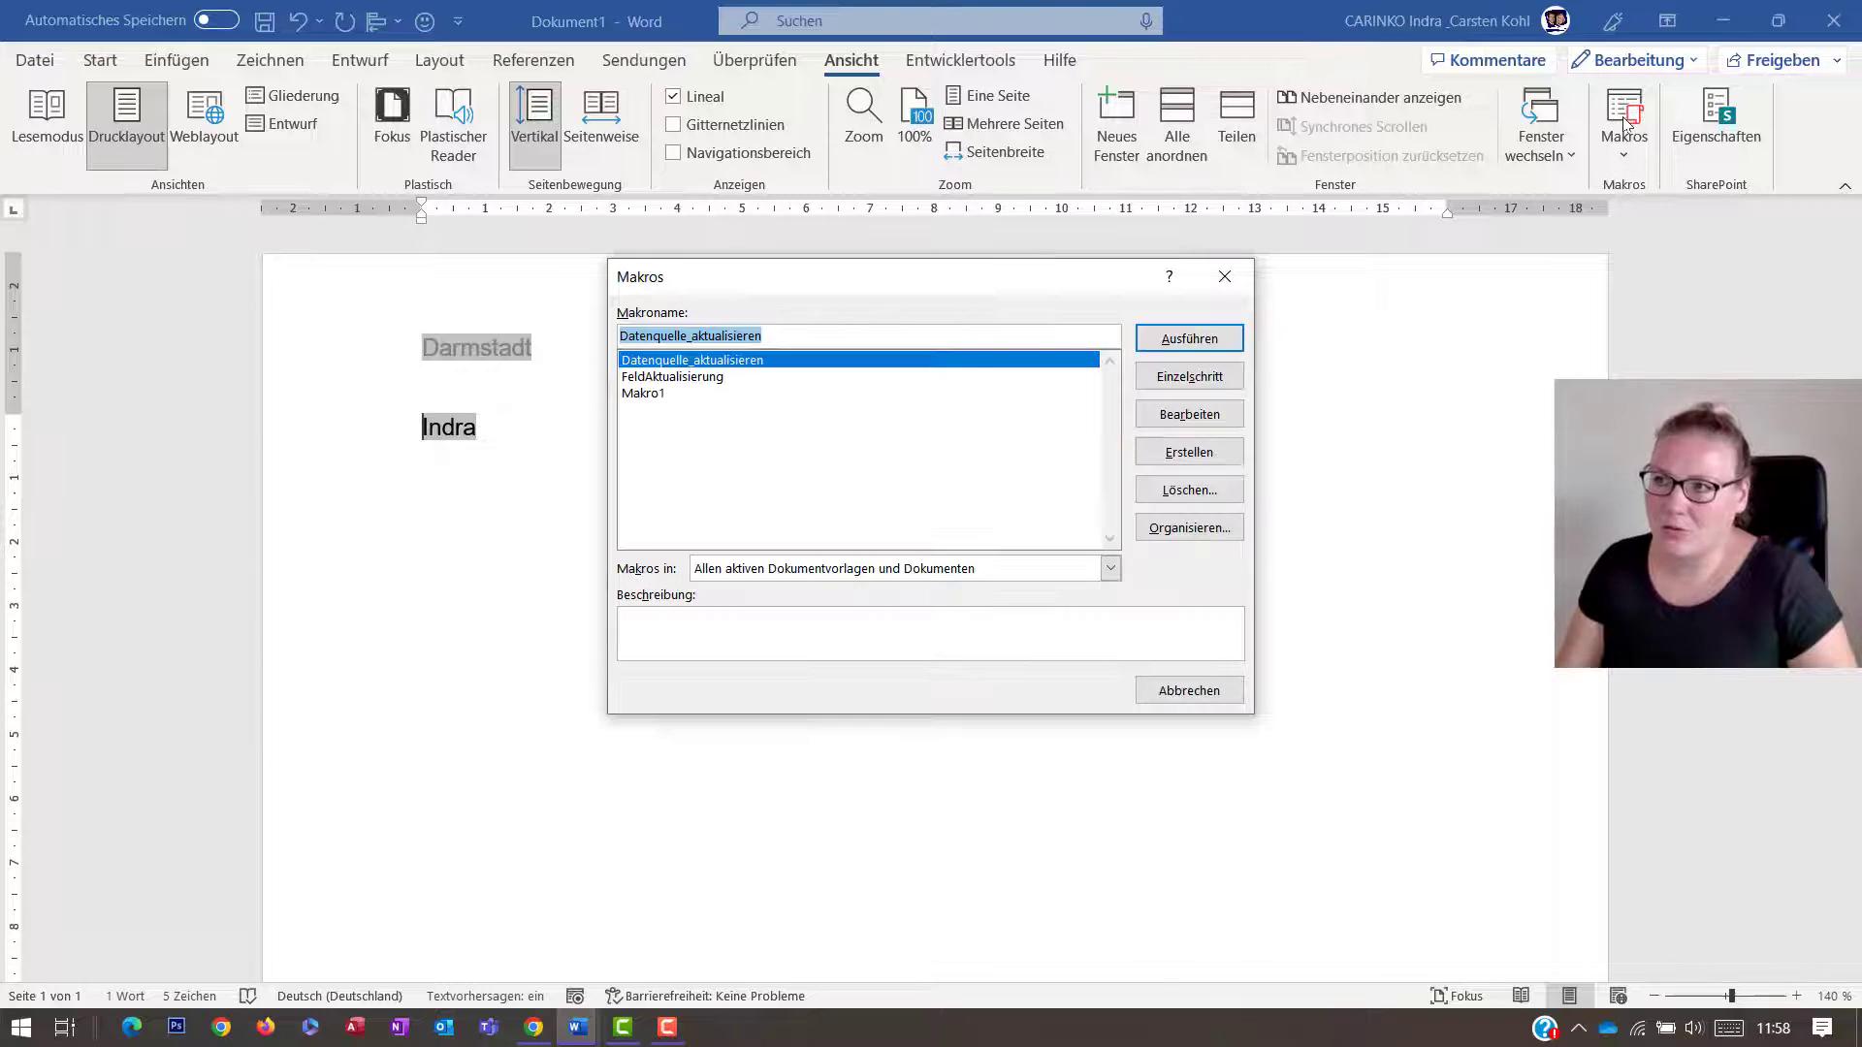
click(650, 393)
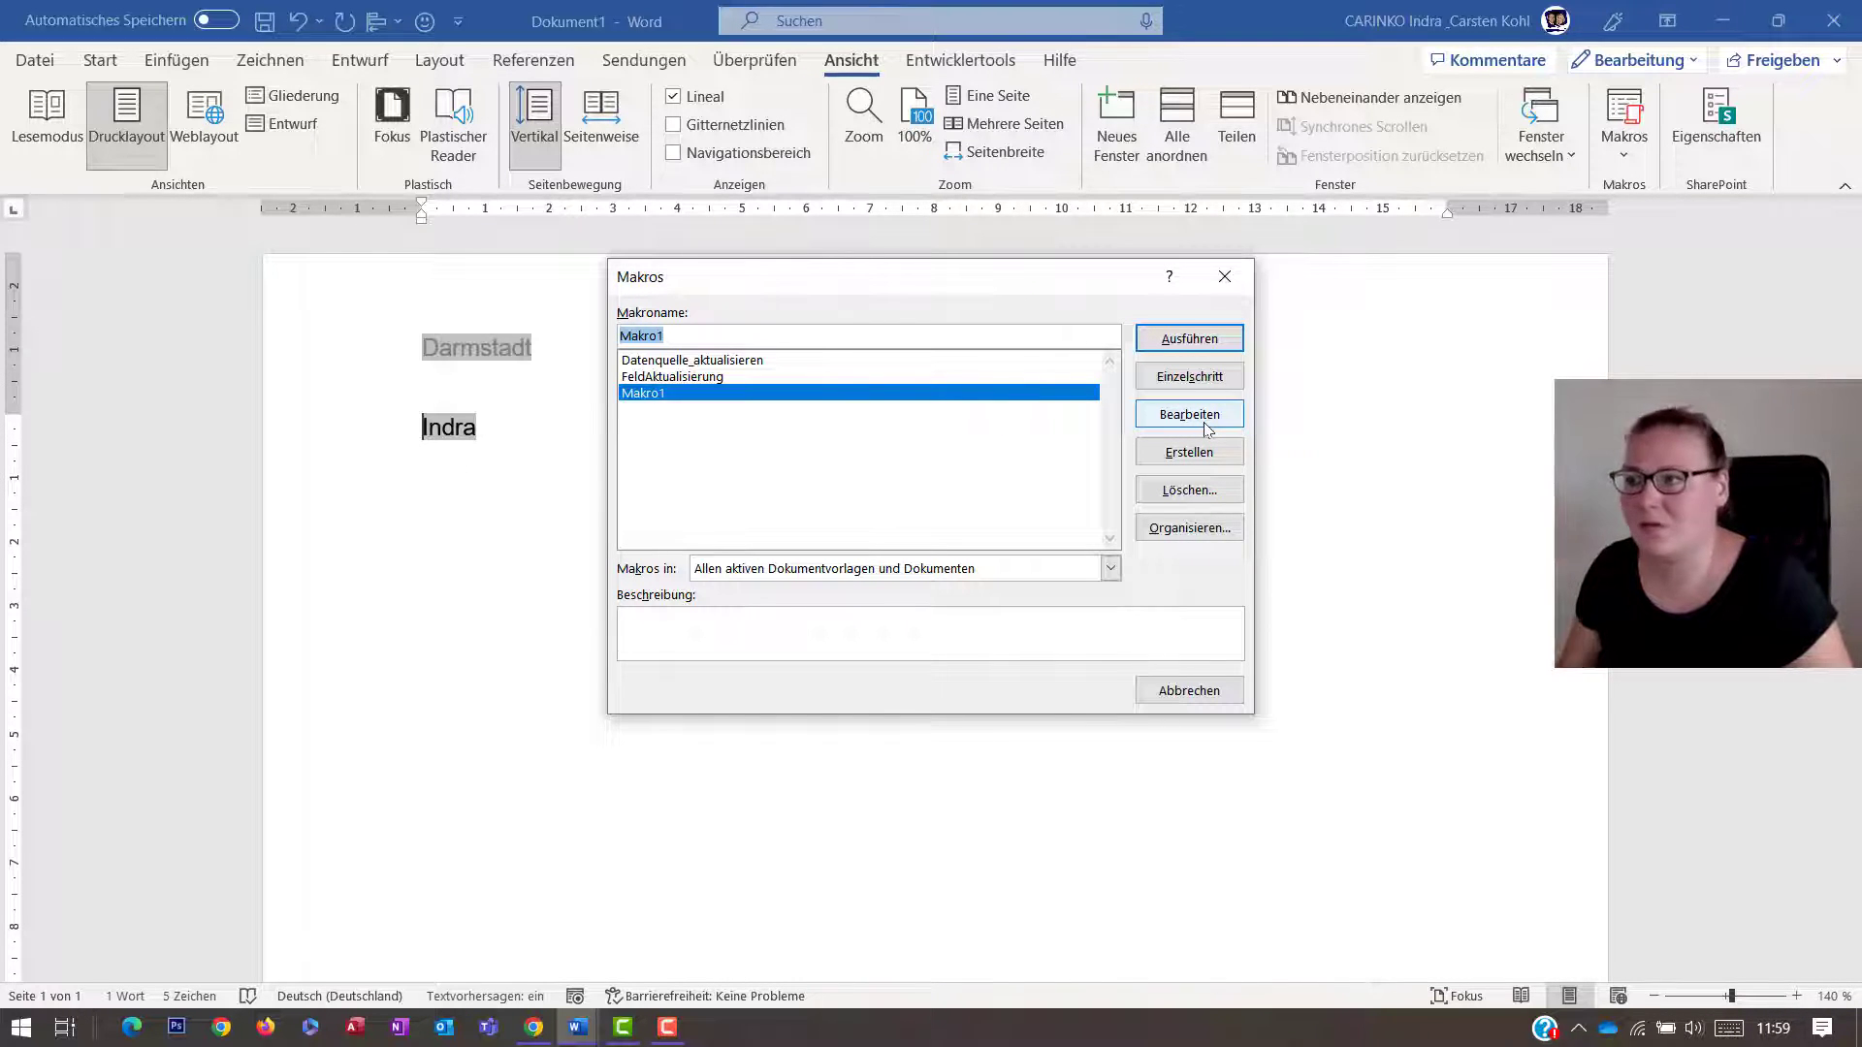
click(1206, 429)
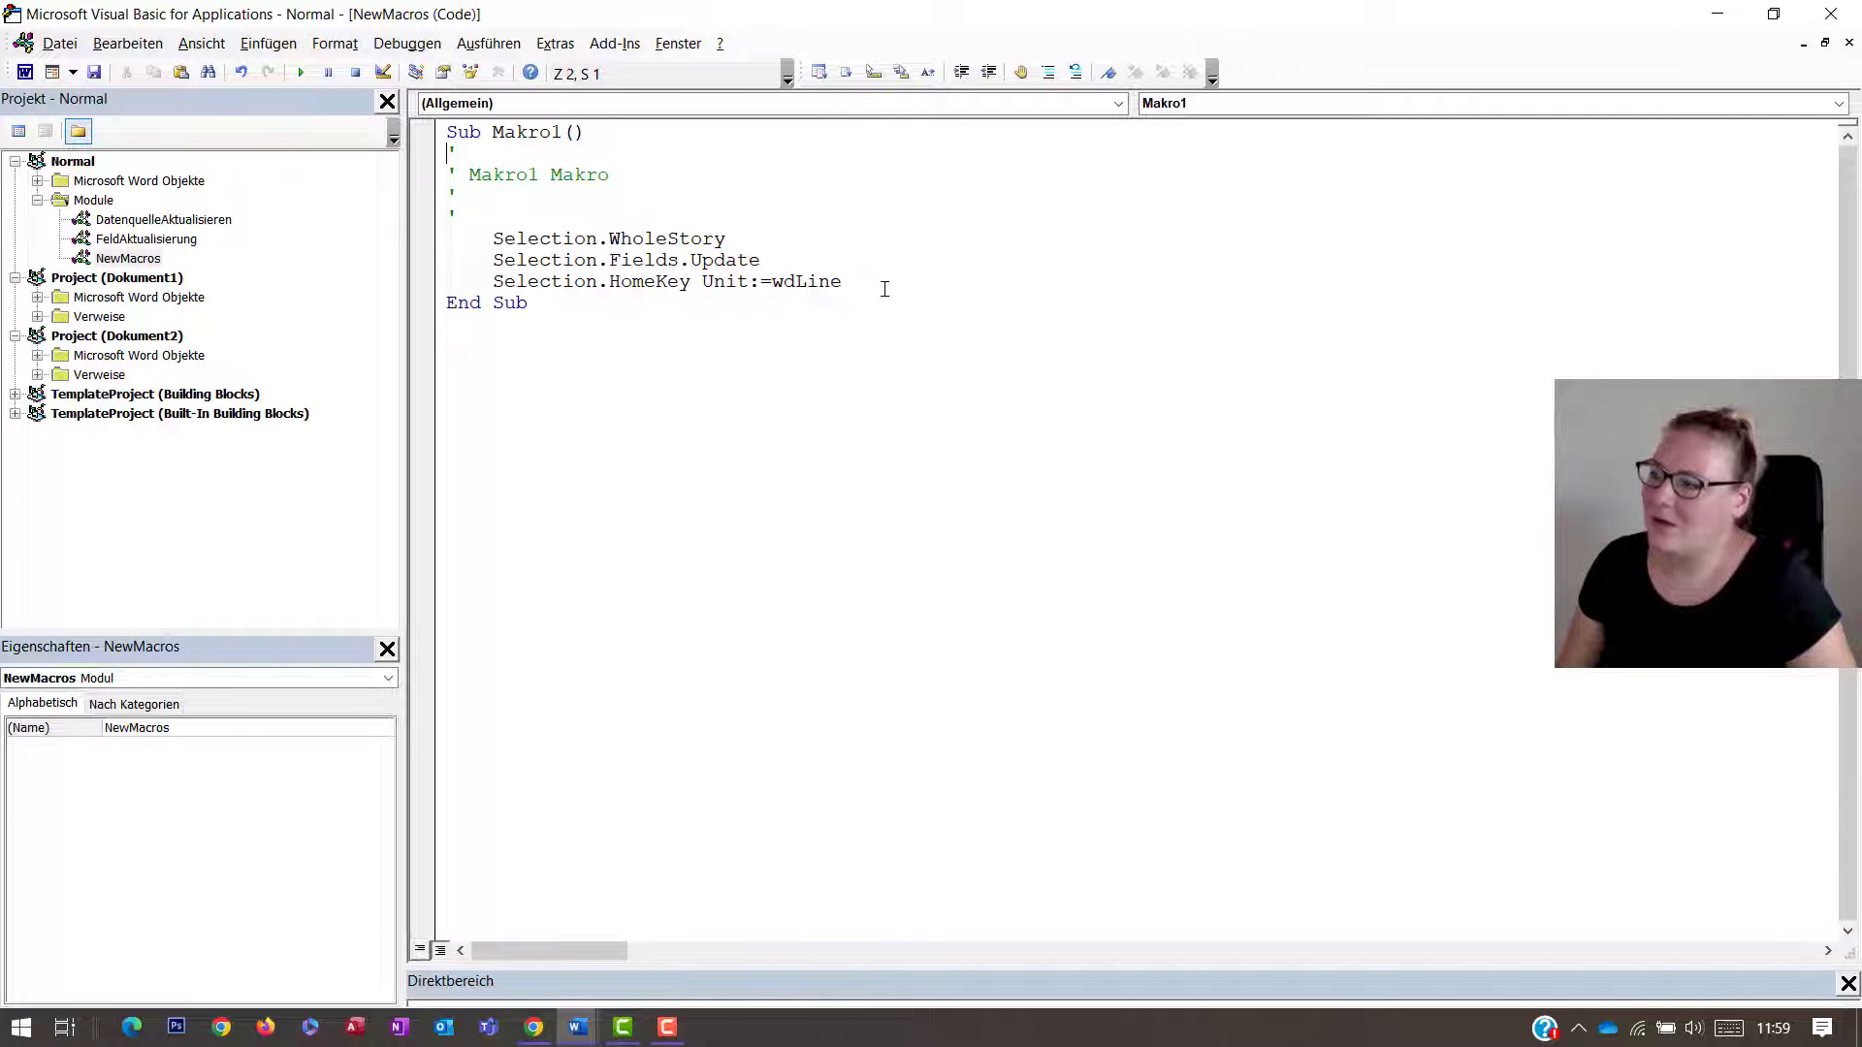
- Add blank lines before End Sub and copy the two print preview lines from FeldAktualisierung
key(Return)
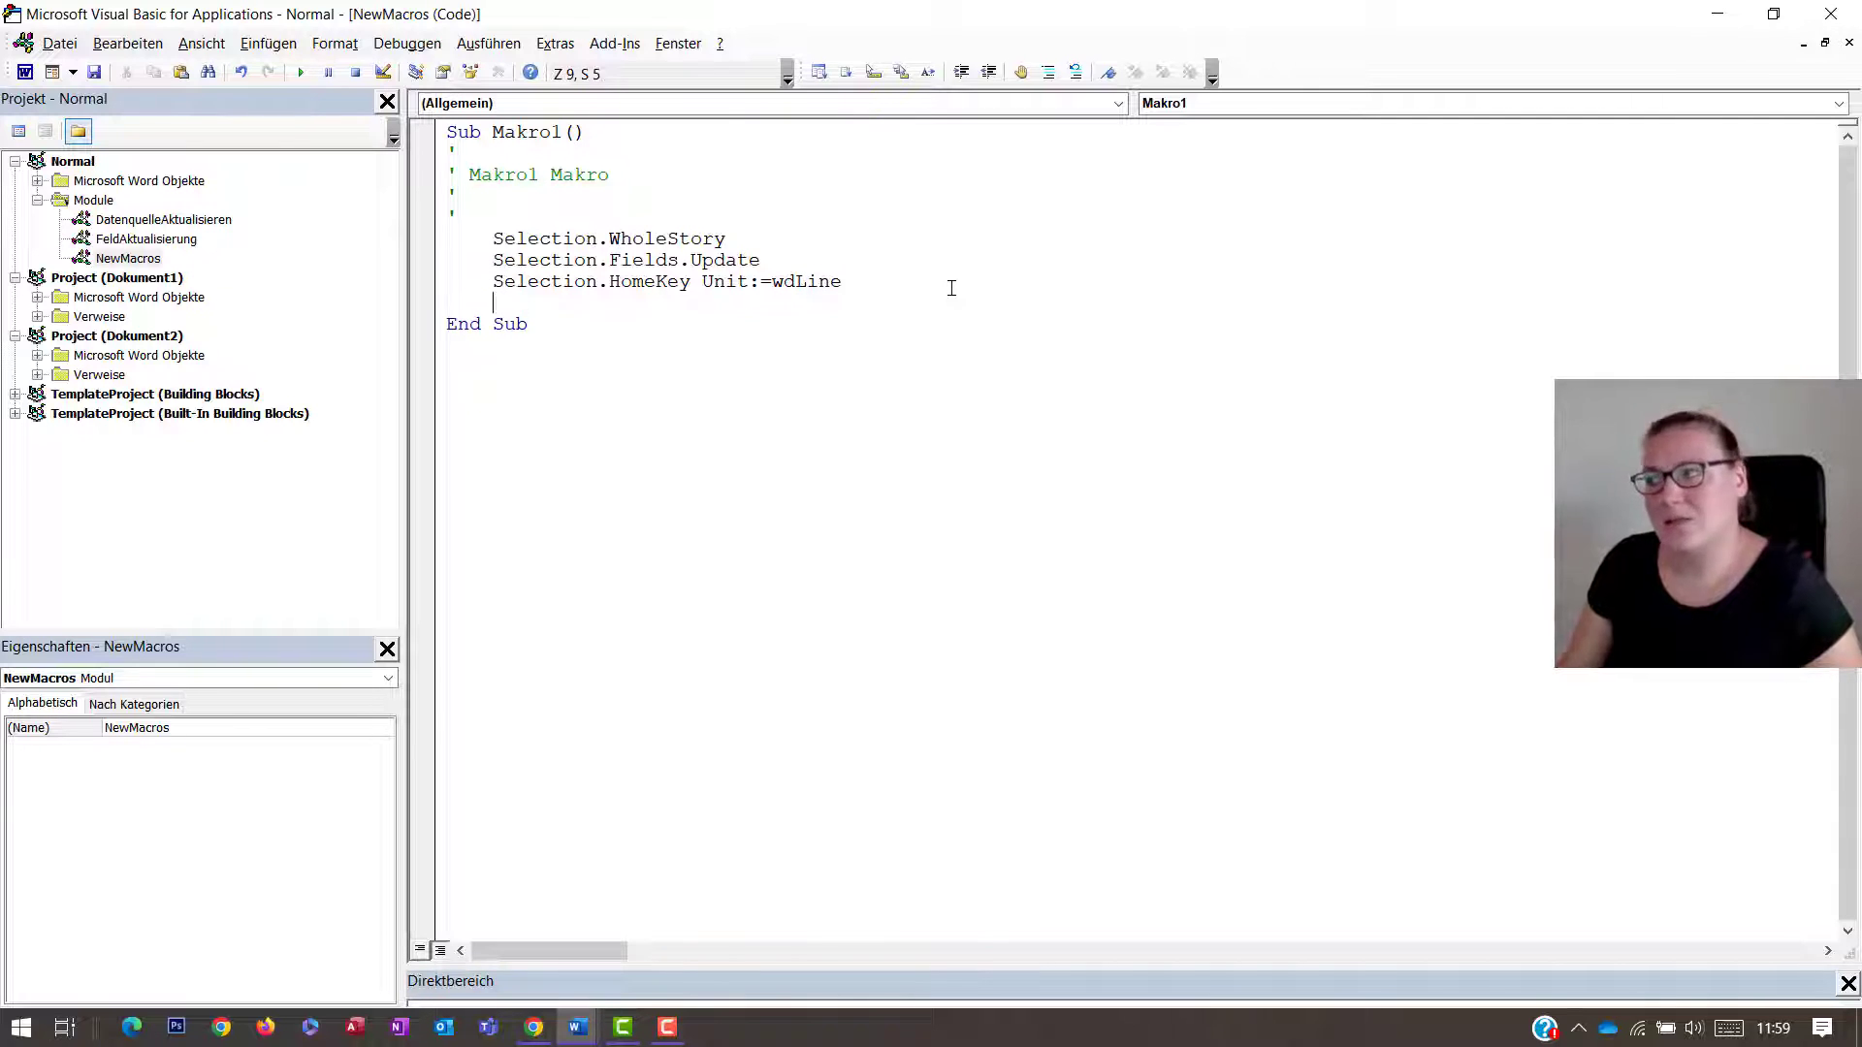
key(Return)
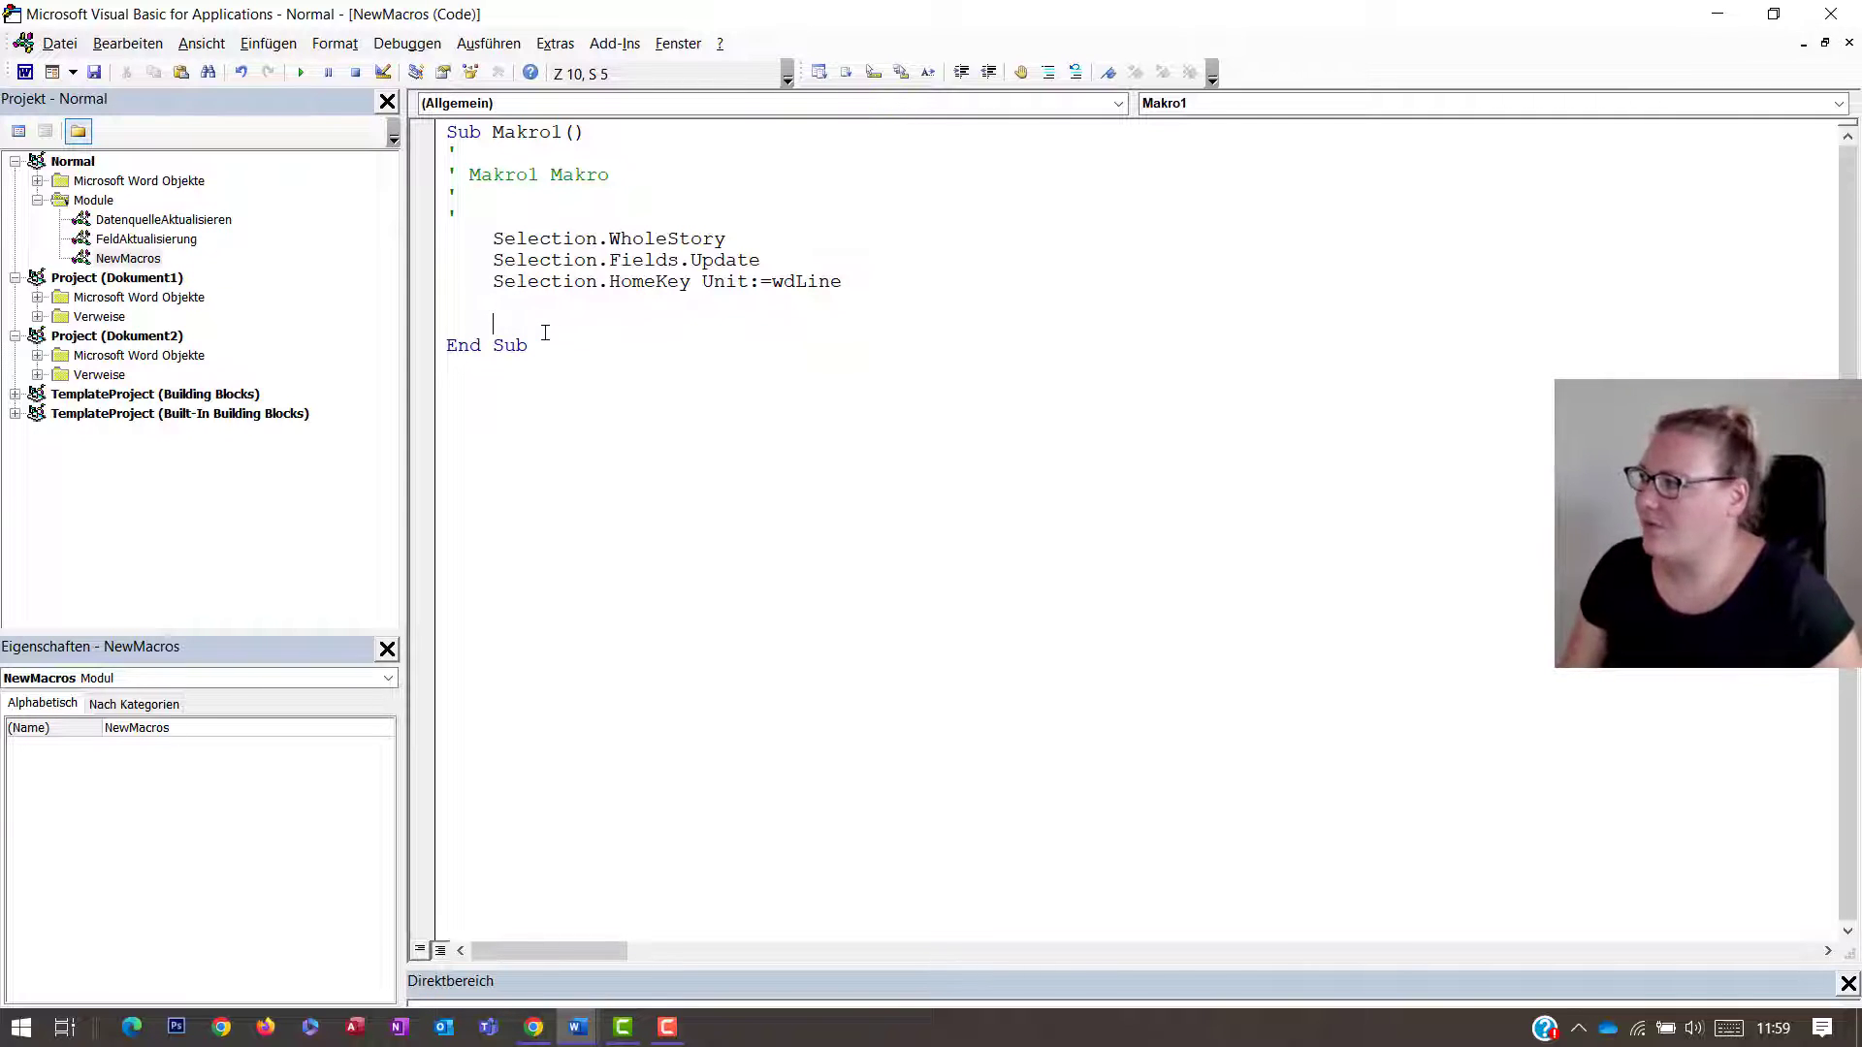
double_click(185, 241)
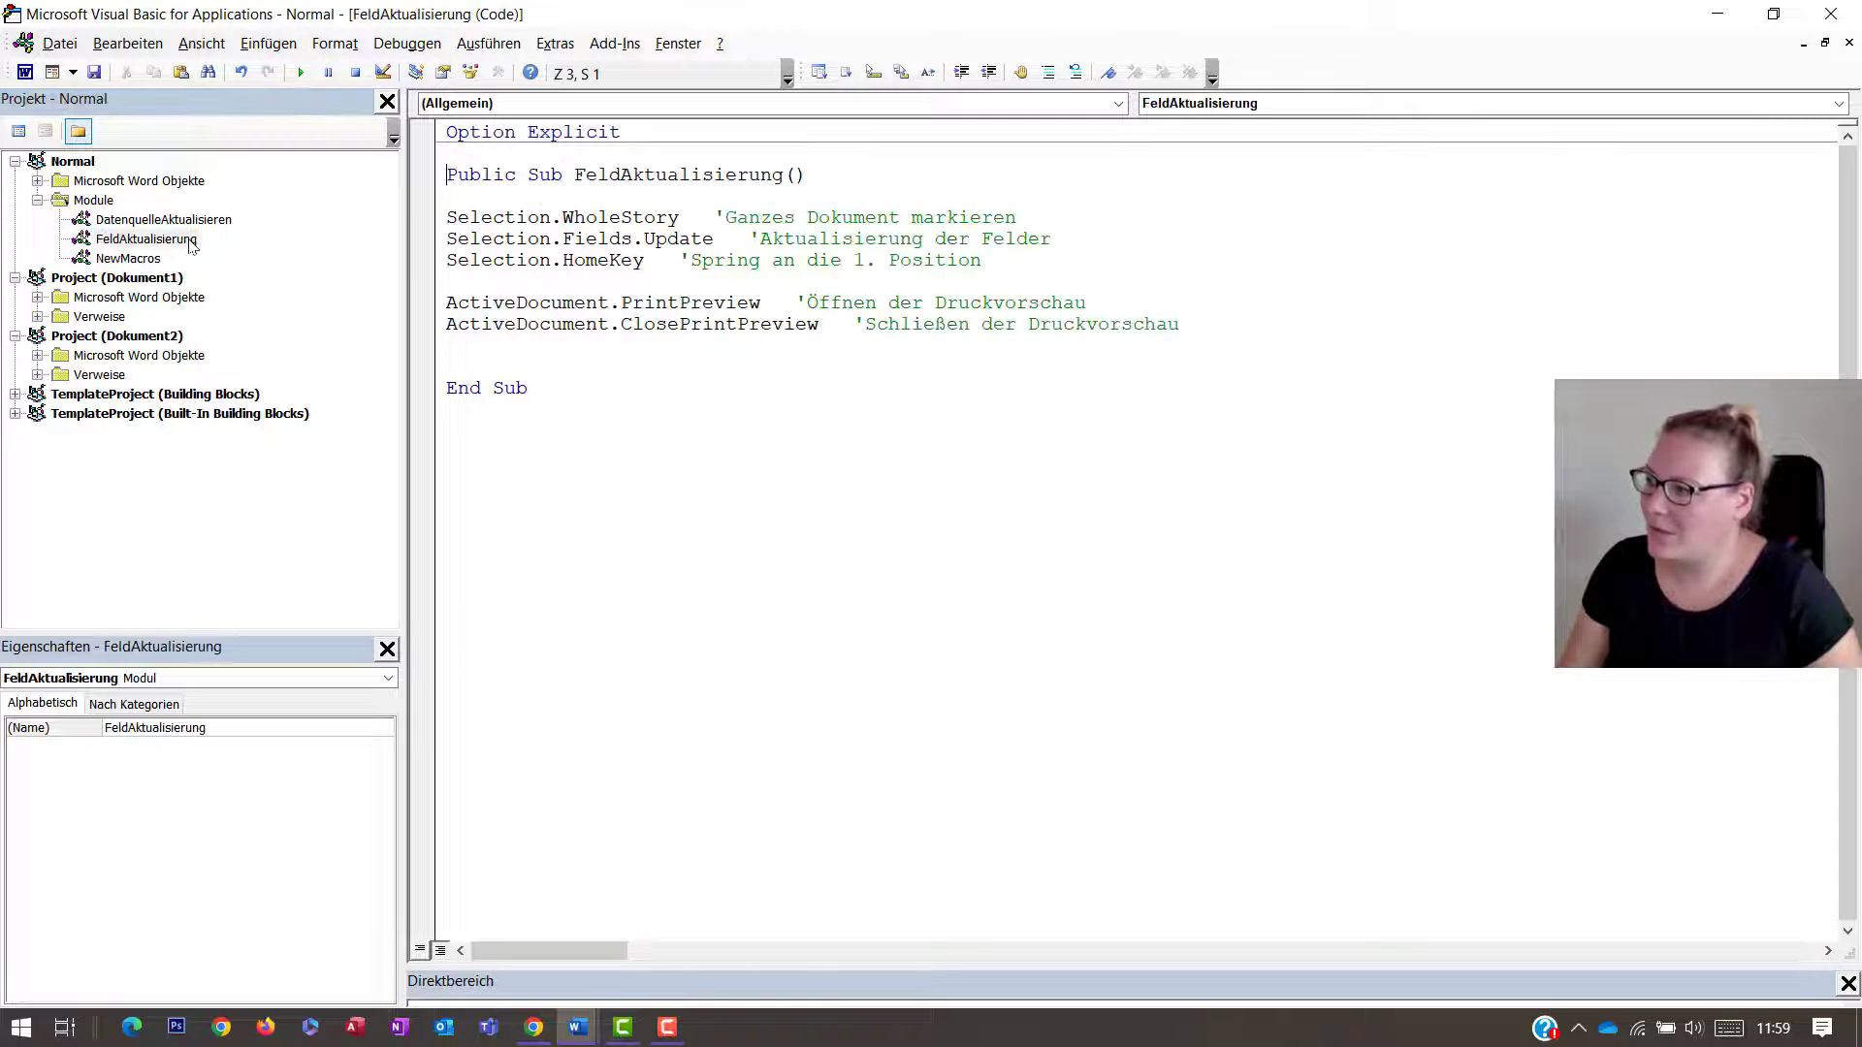
drag(445, 304, 1185, 322)
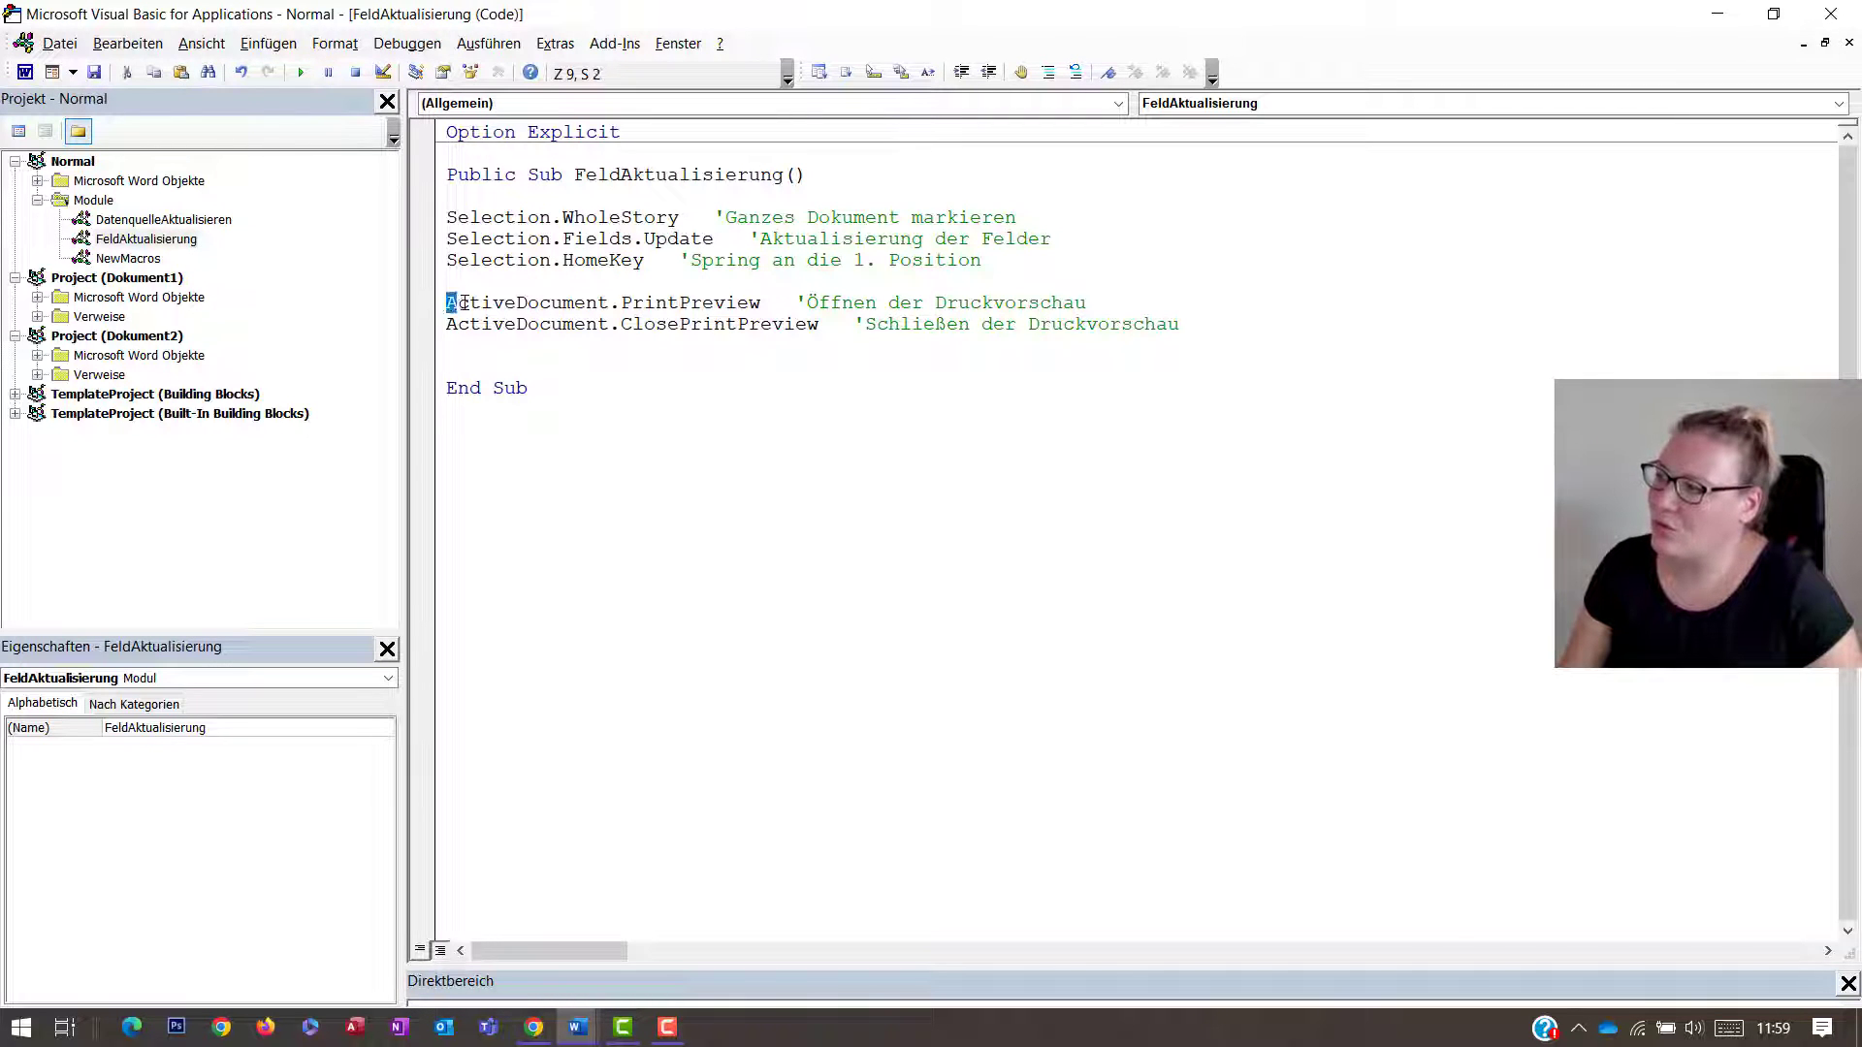
right_click(1061, 317)
click(1105, 358)
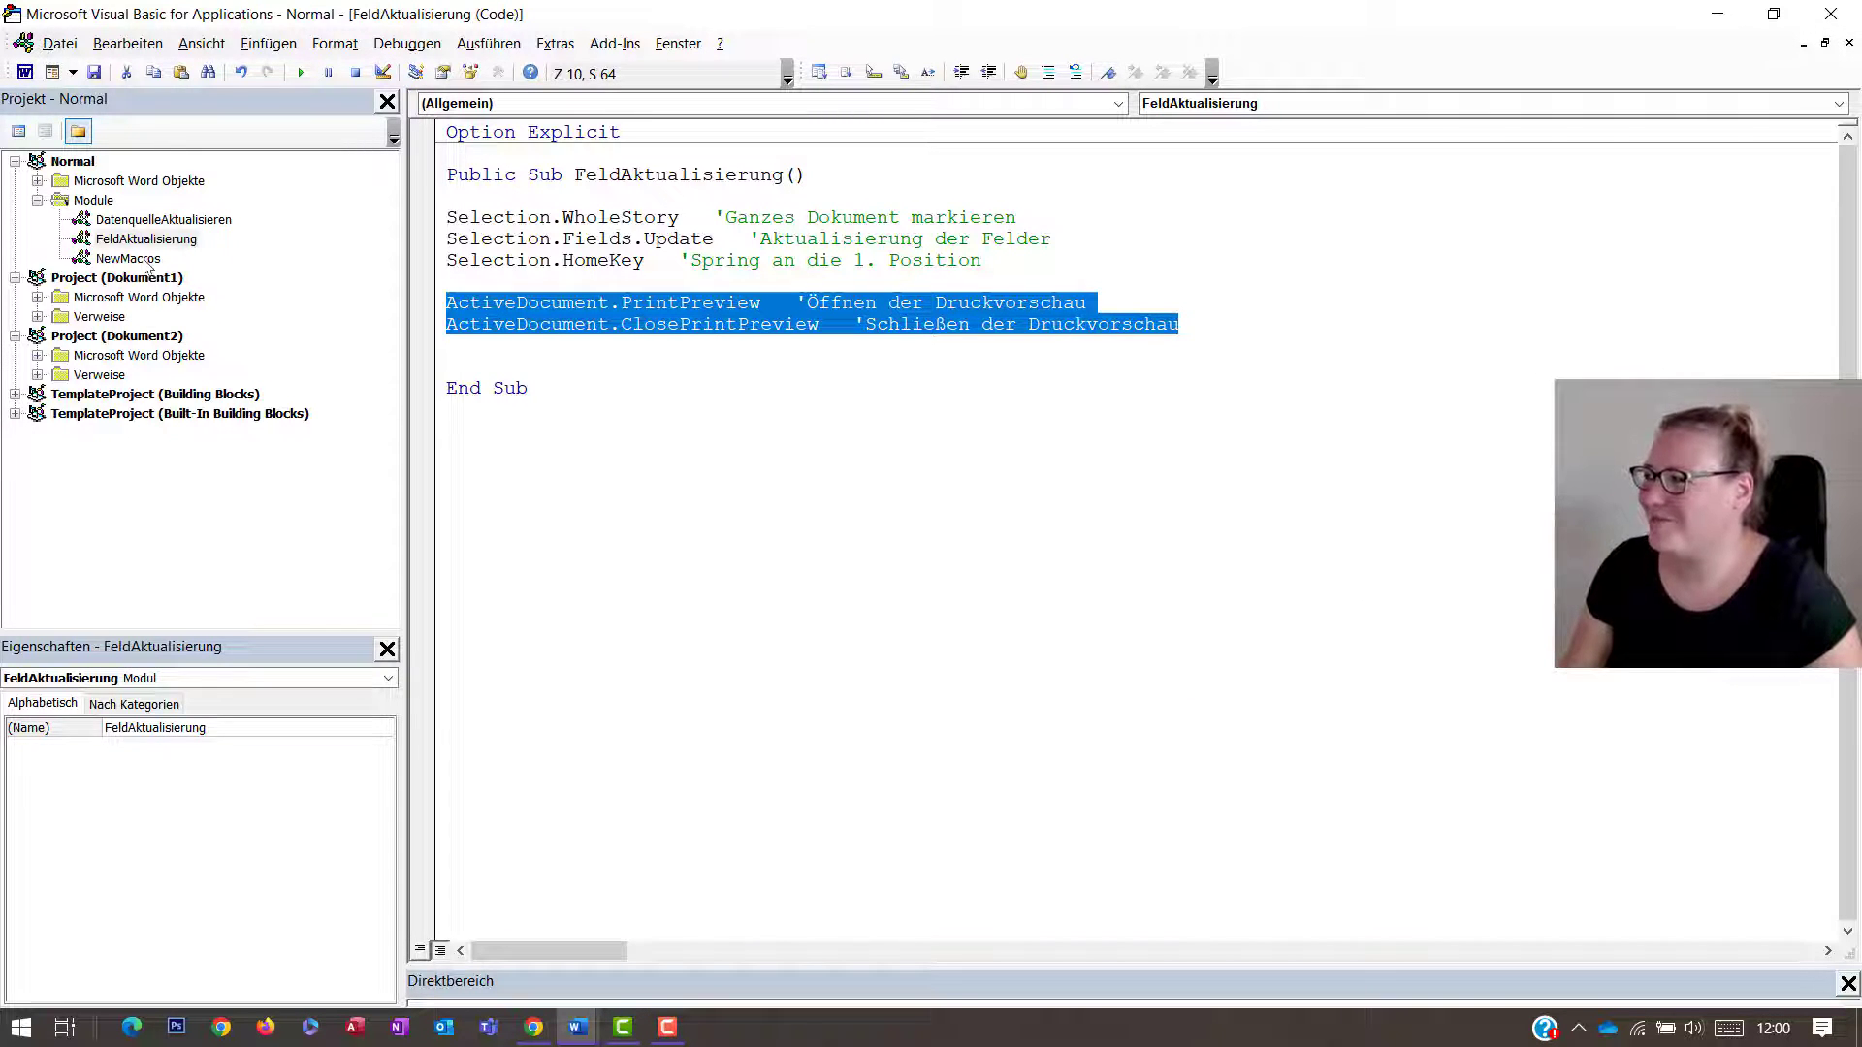
- Paste the PrintPreview and ClosePrintPreview lines into Makro1 and align their indentation
double_click(145, 260)
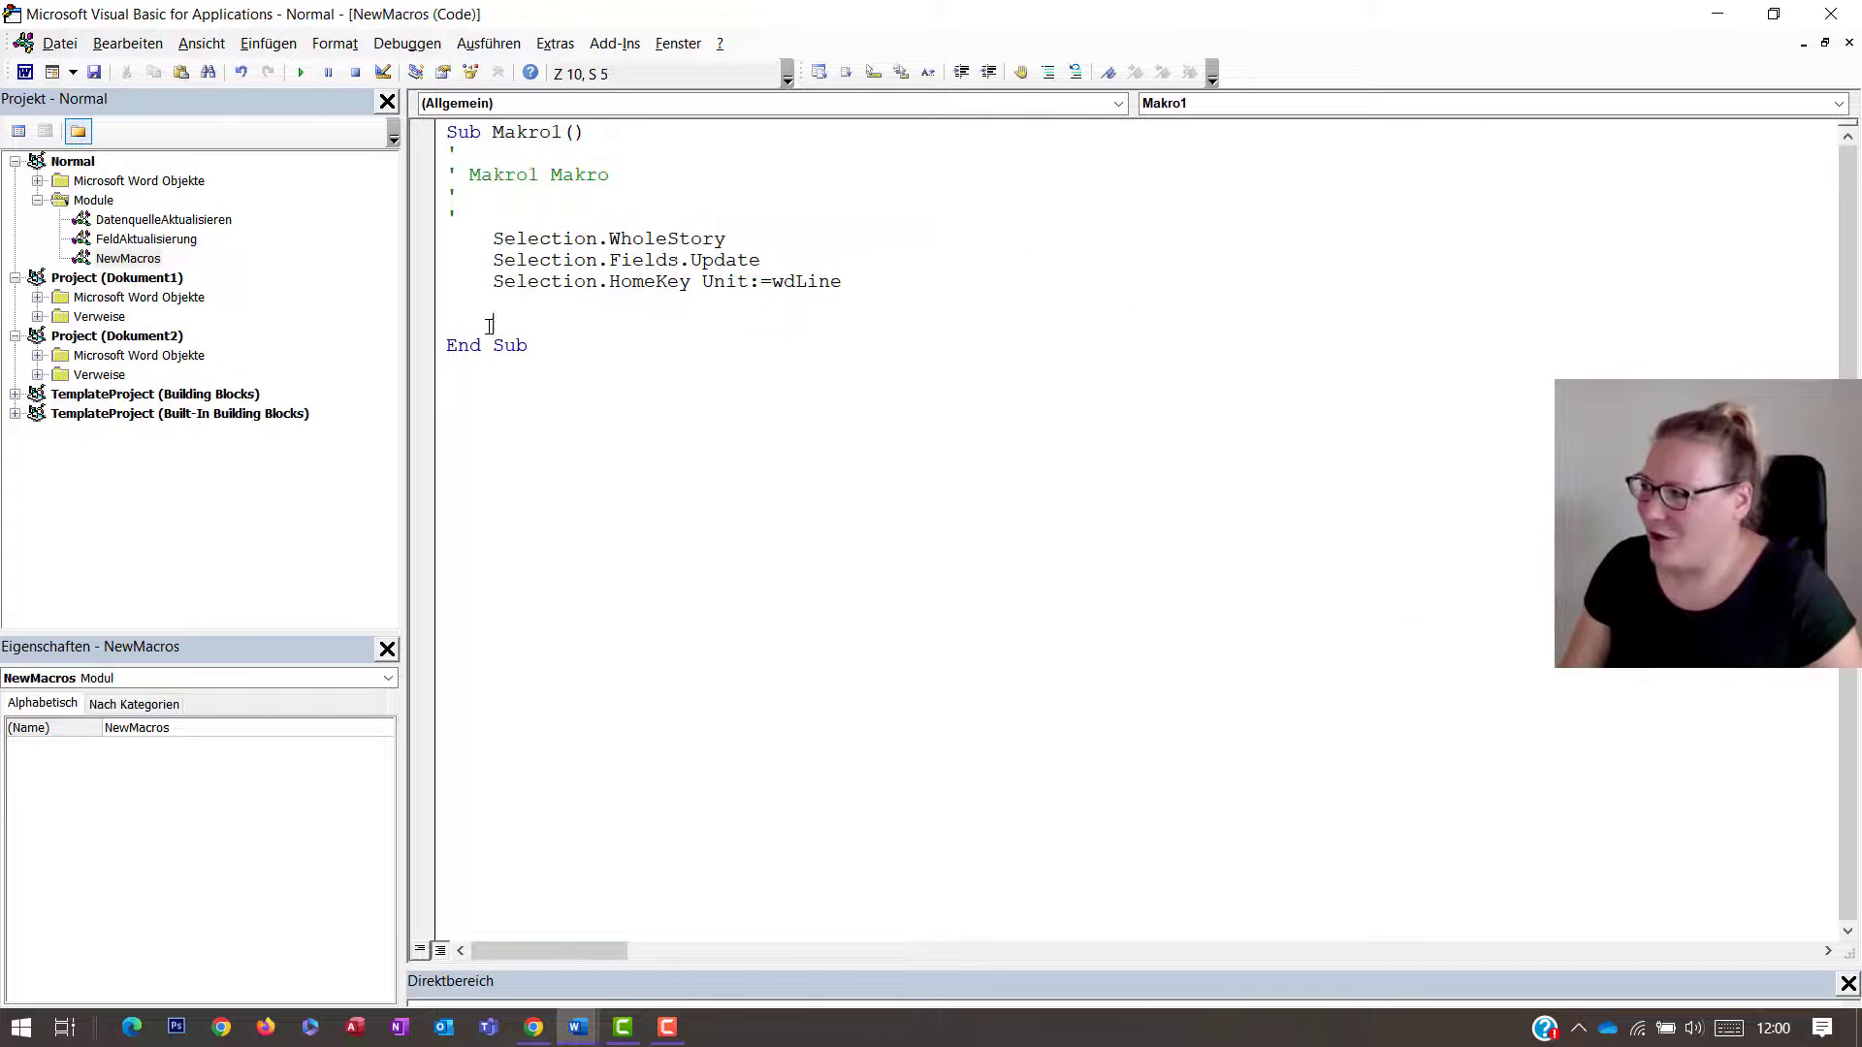
right_click(495, 319)
click(536, 381)
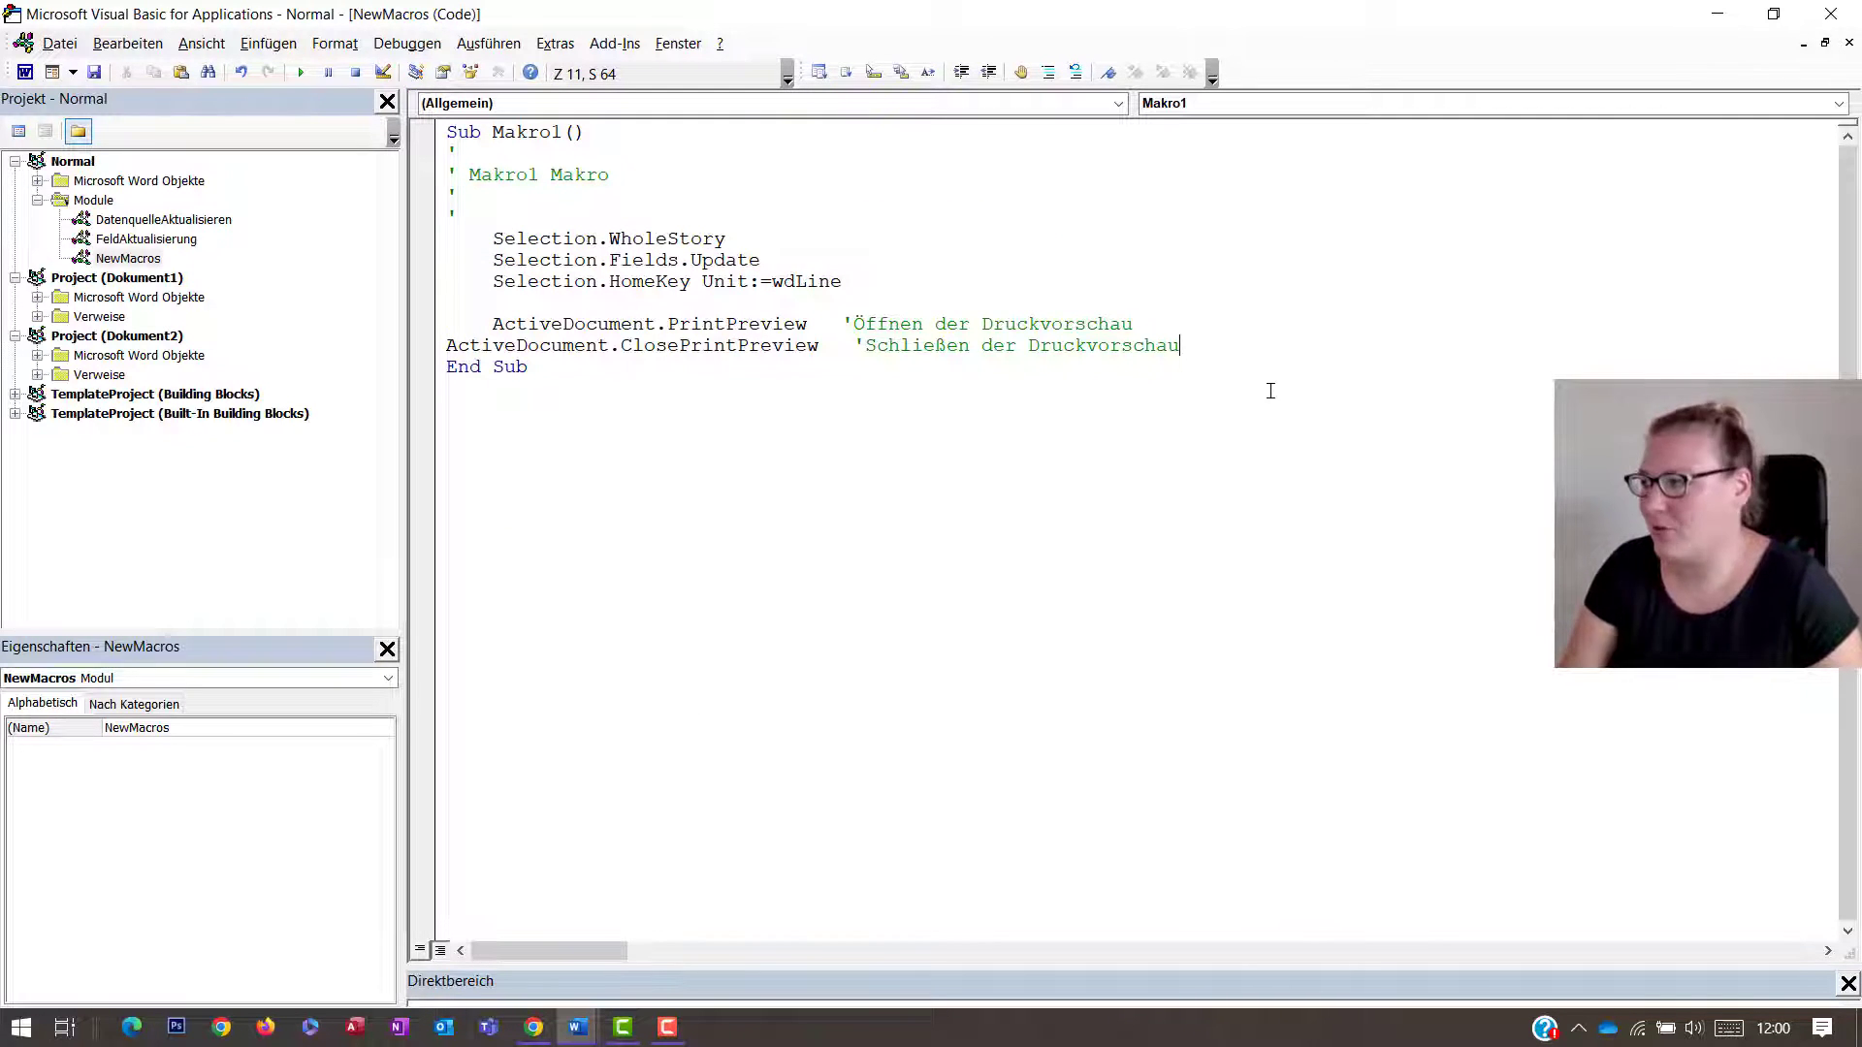
key(Return)
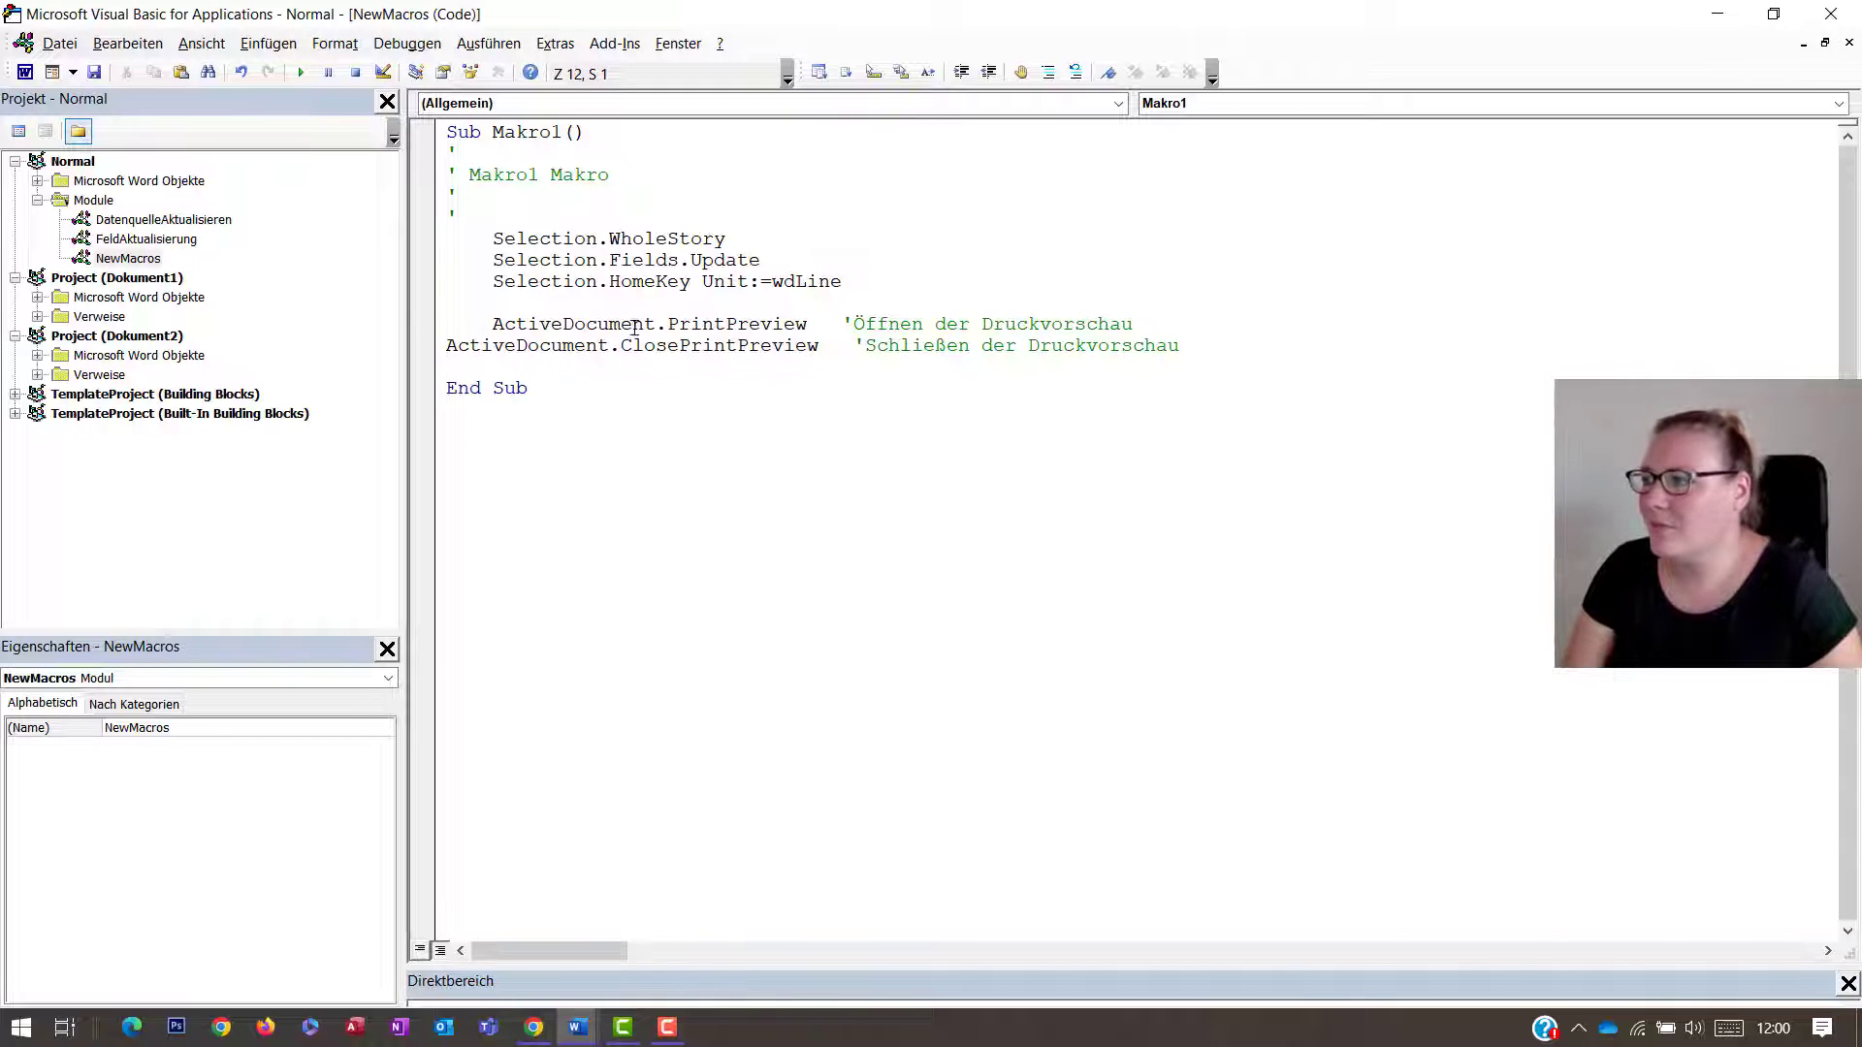
click(444, 346)
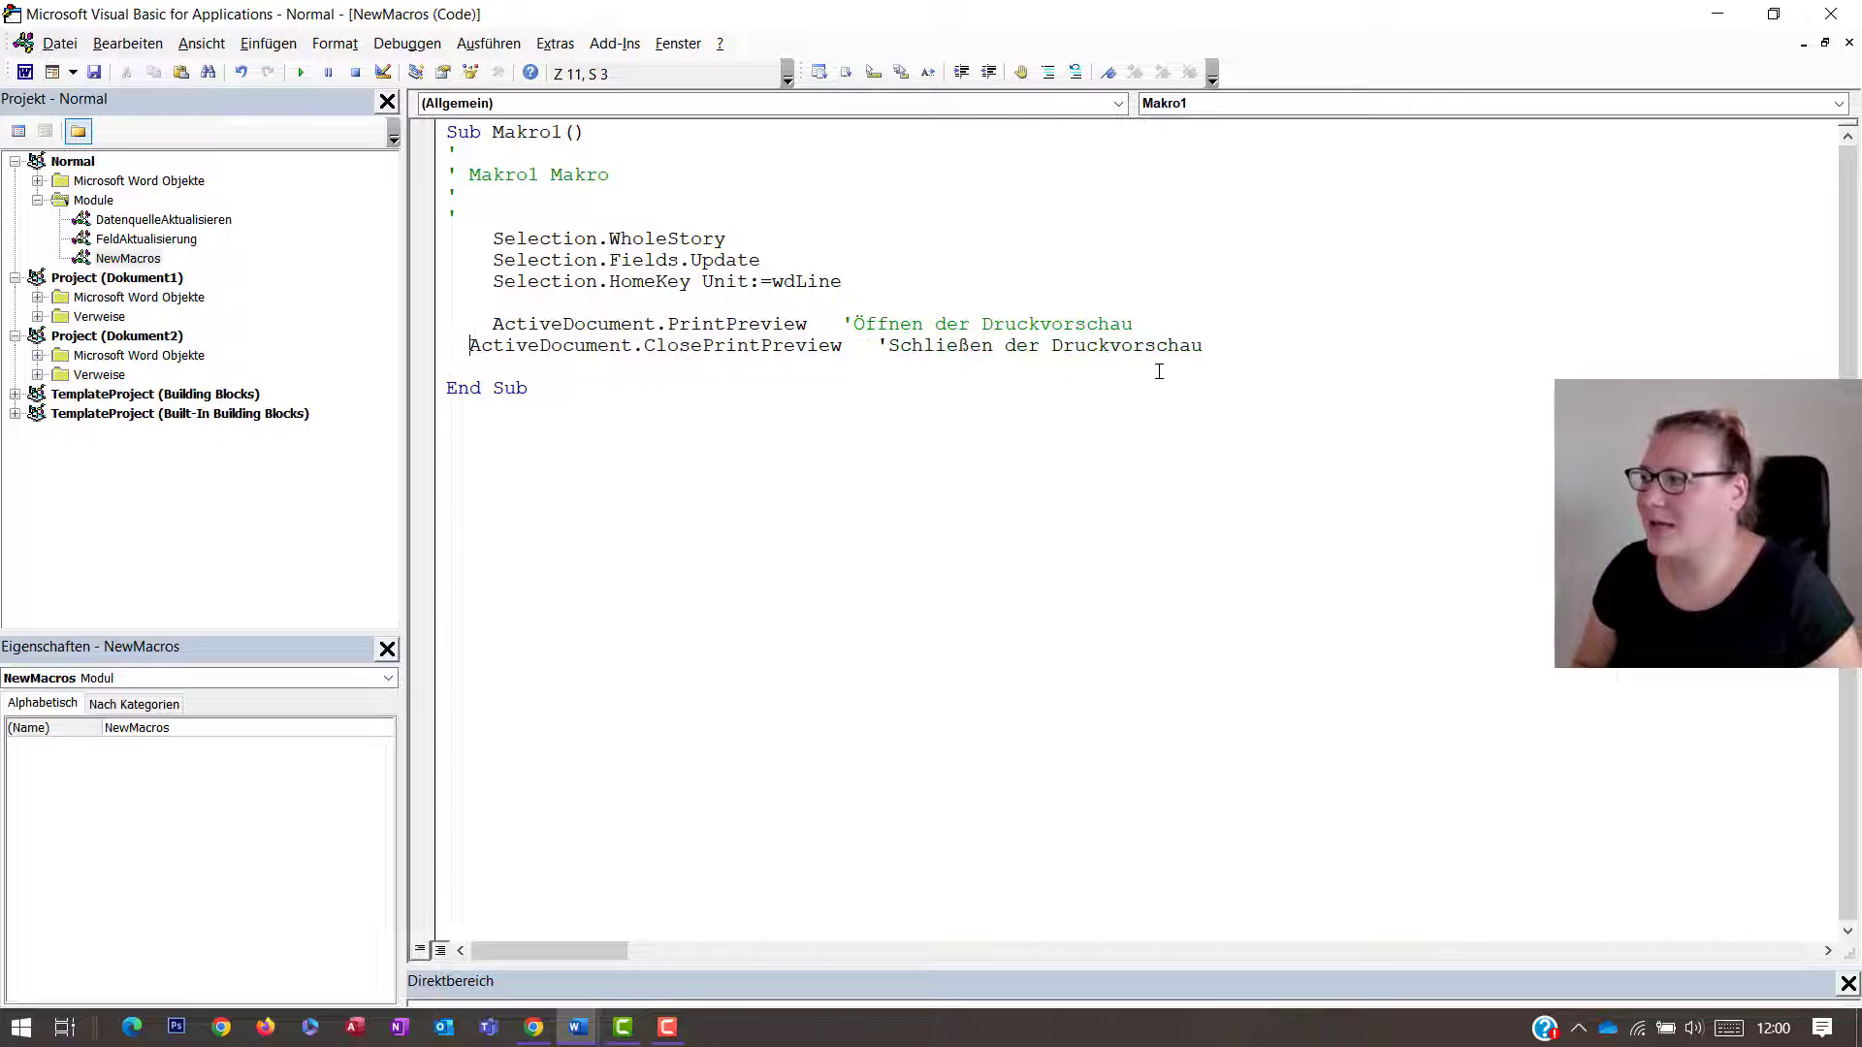
key(BackSpace)
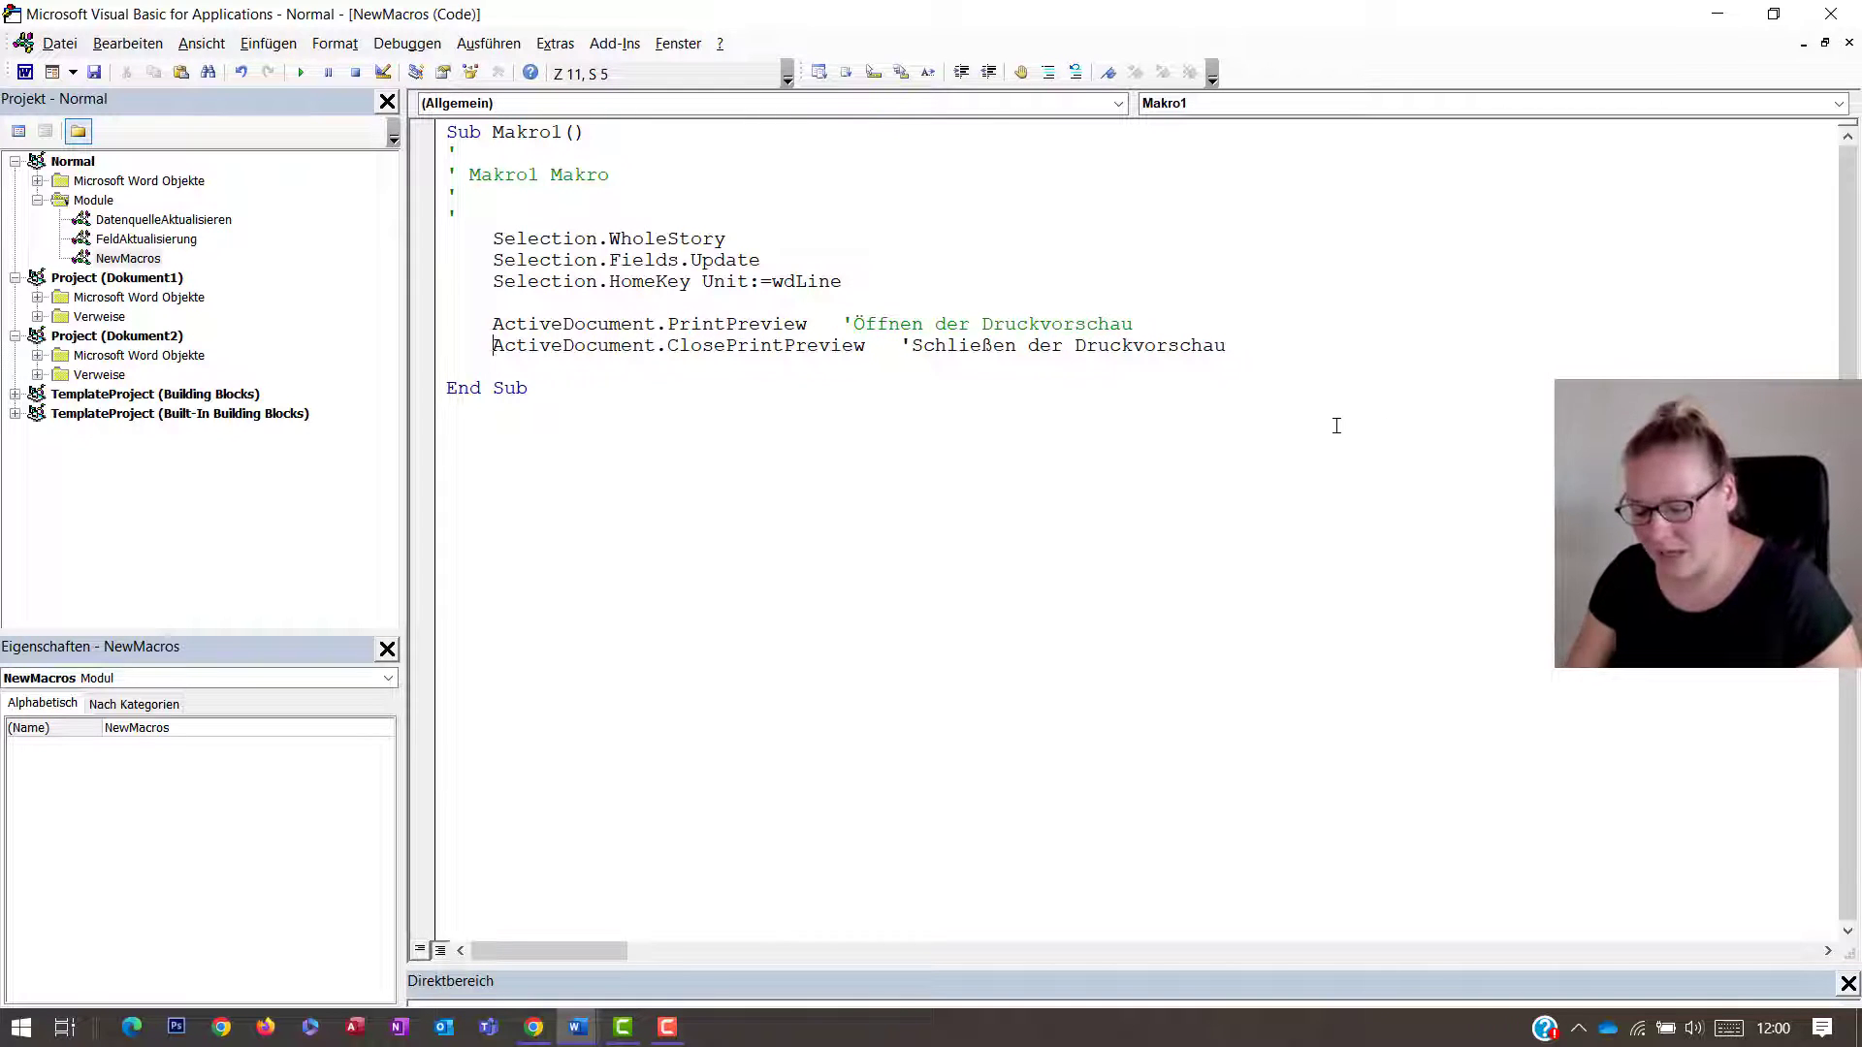
key(BackSpace)
key(BackSpace)
key(BackSpace)
key(Return)
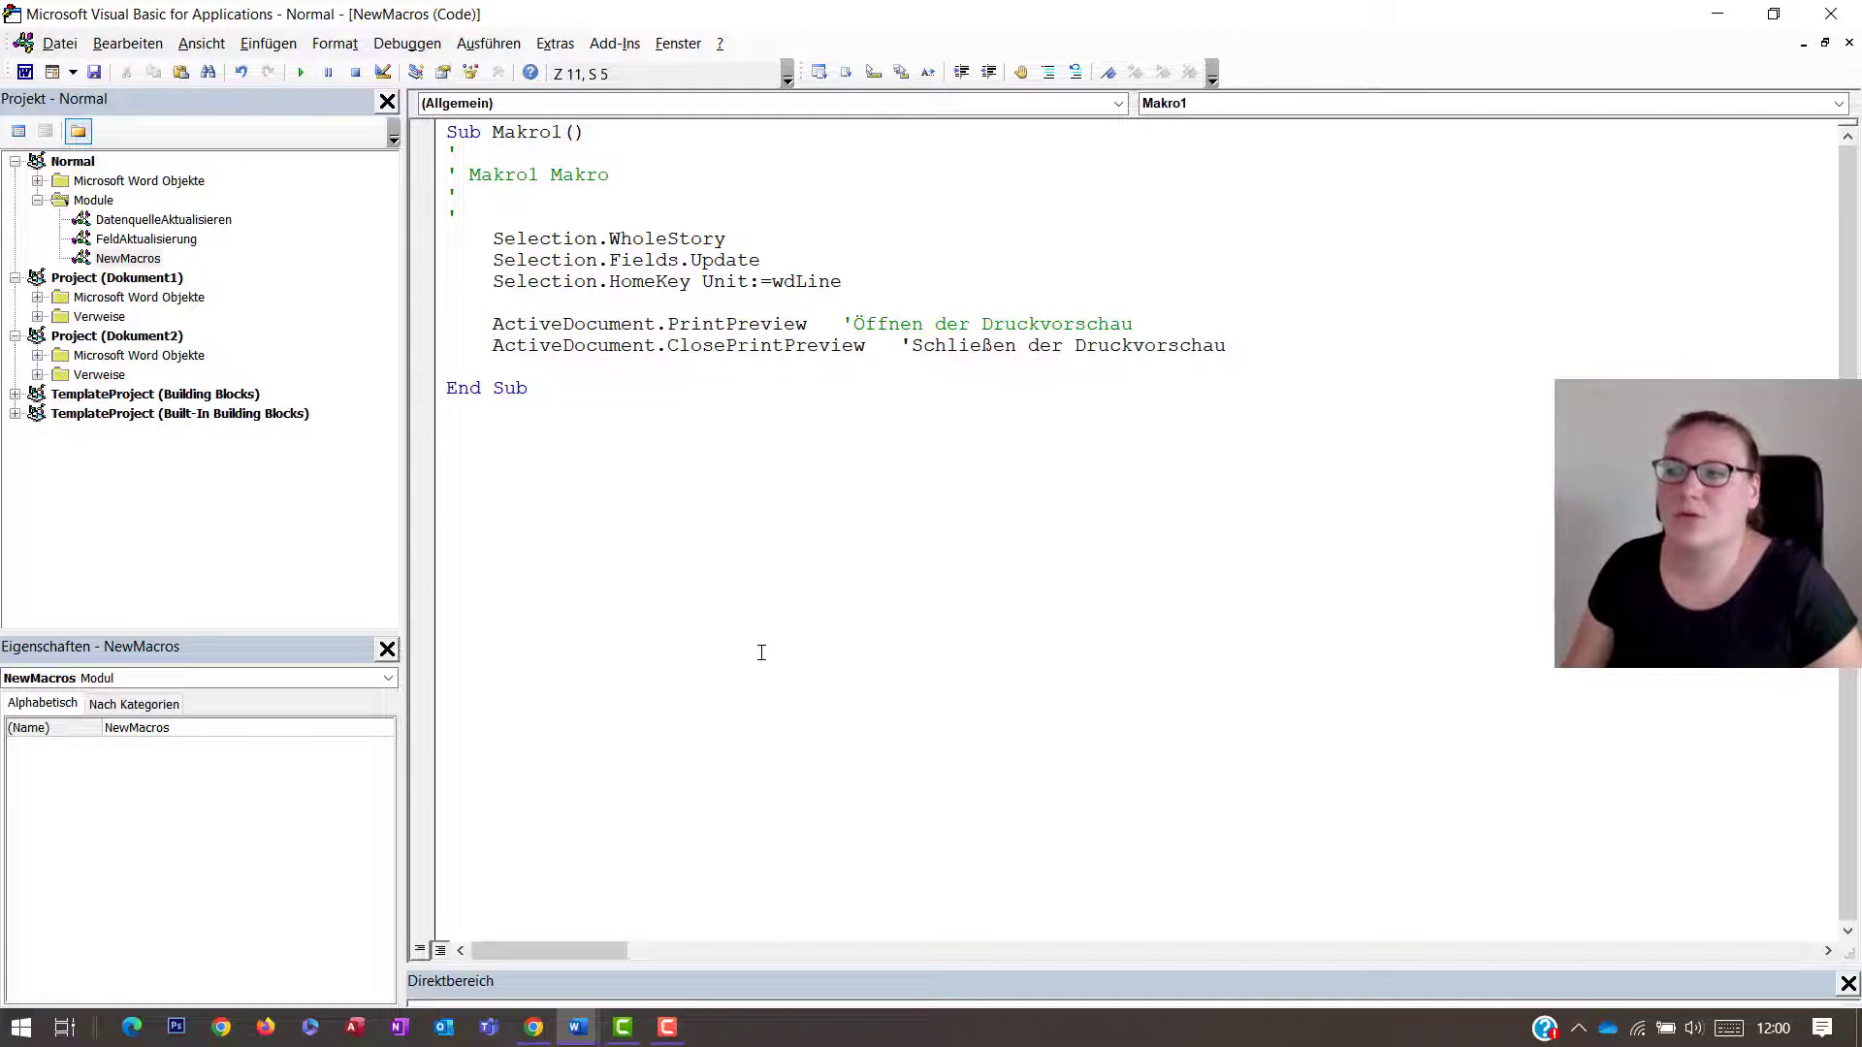
click(791, 416)
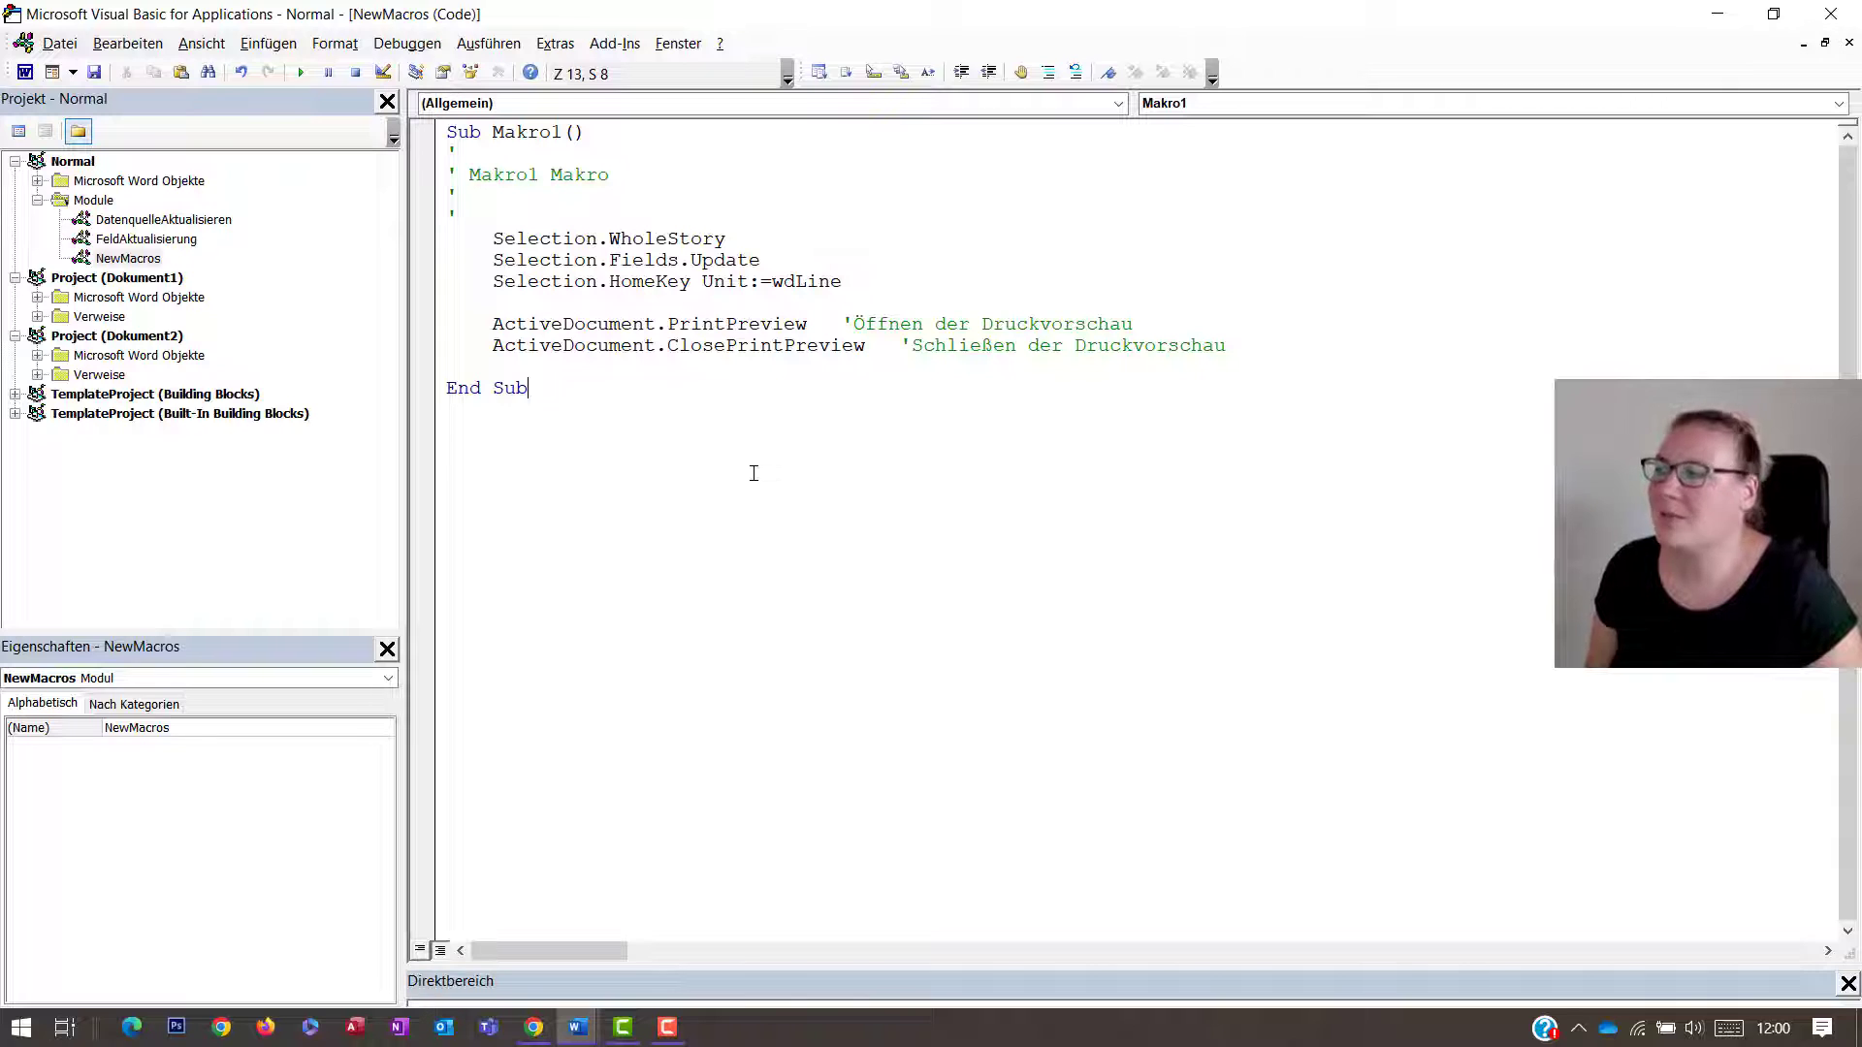
- Comment out Makro1's HomeKey line with an apostrophe and return to Word with Alt+F11
click(438, 287)
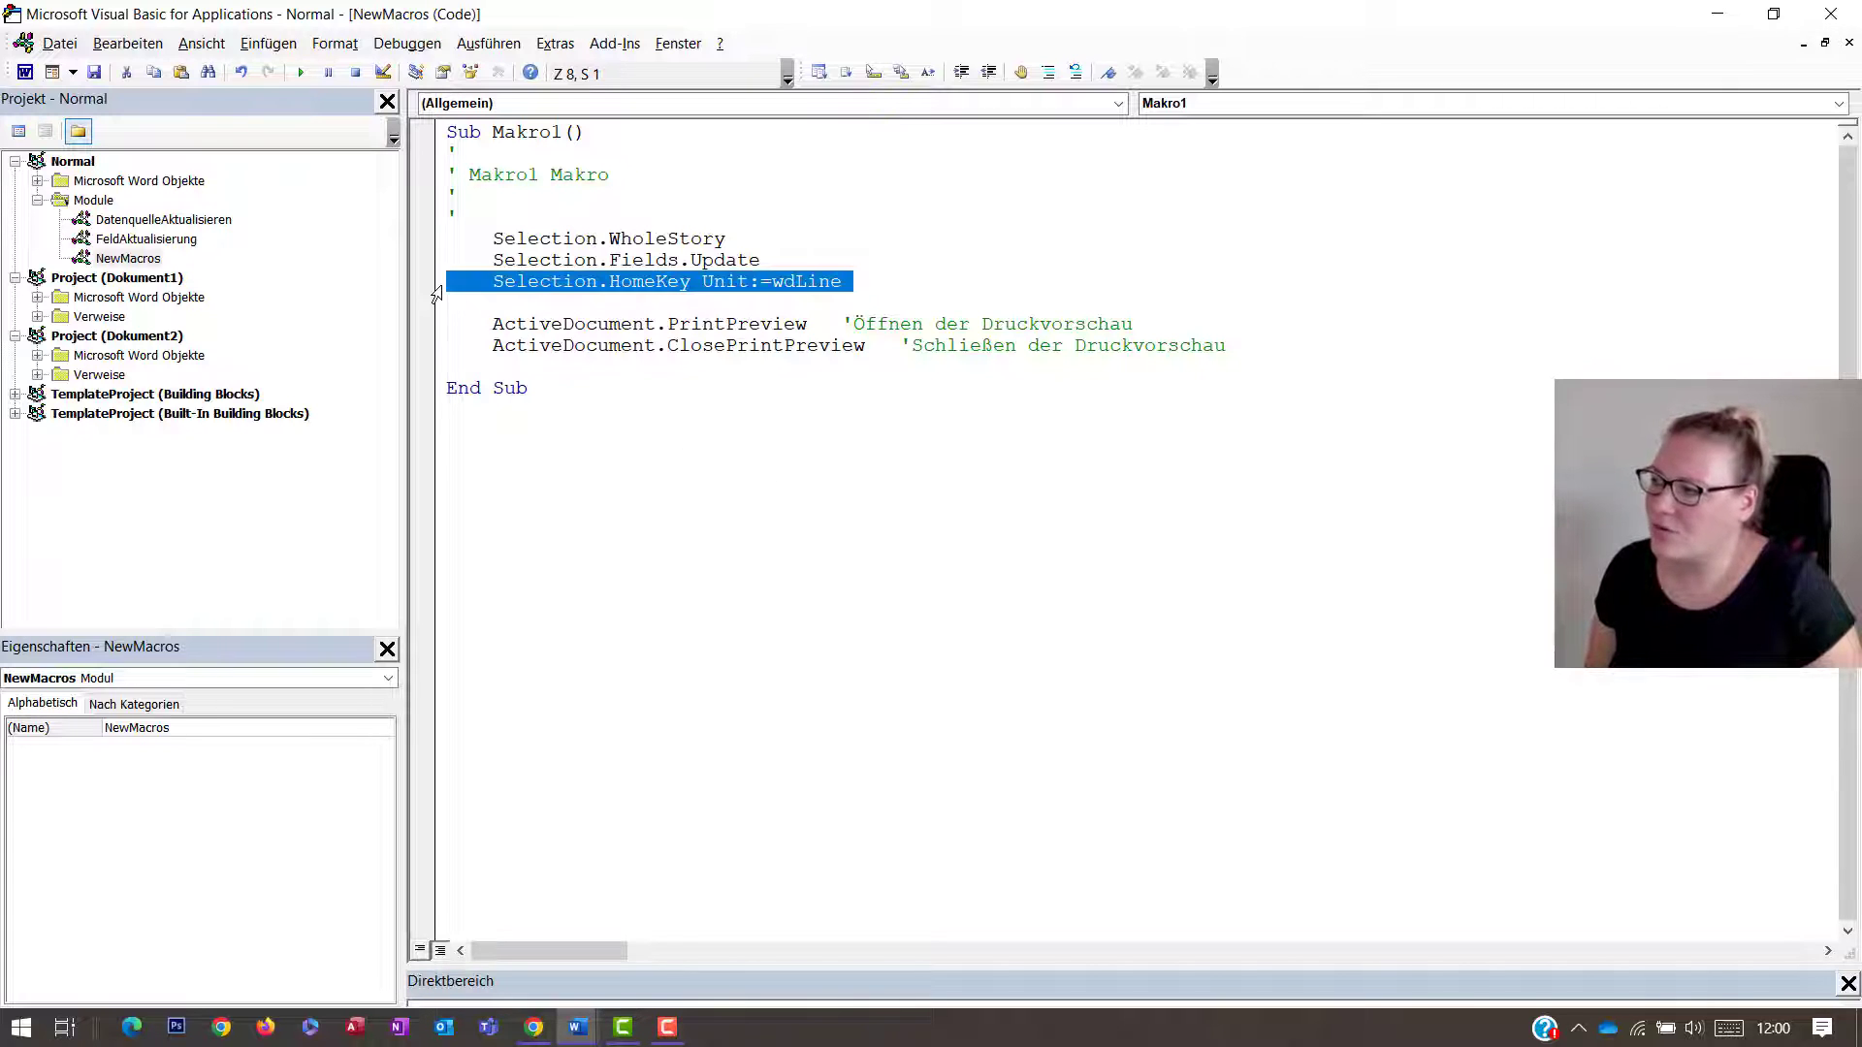
click(498, 291)
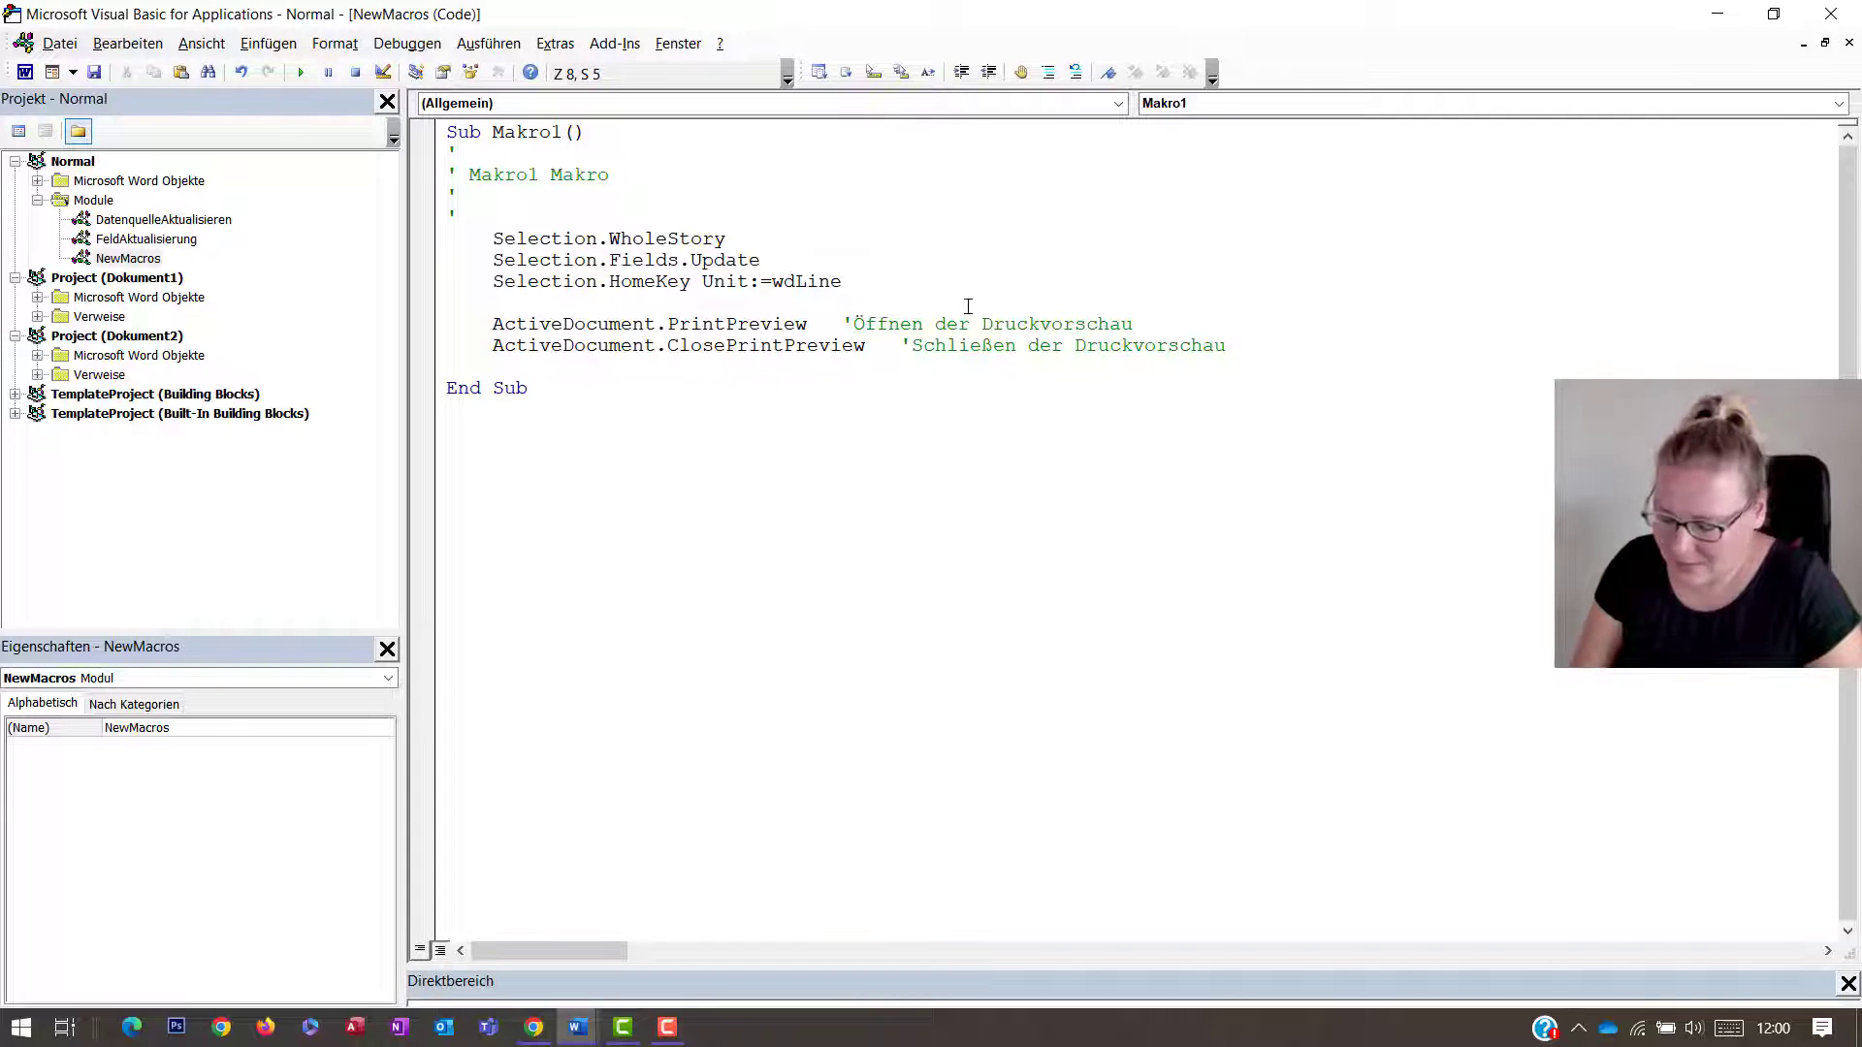
text(')
key(ctrl+End)
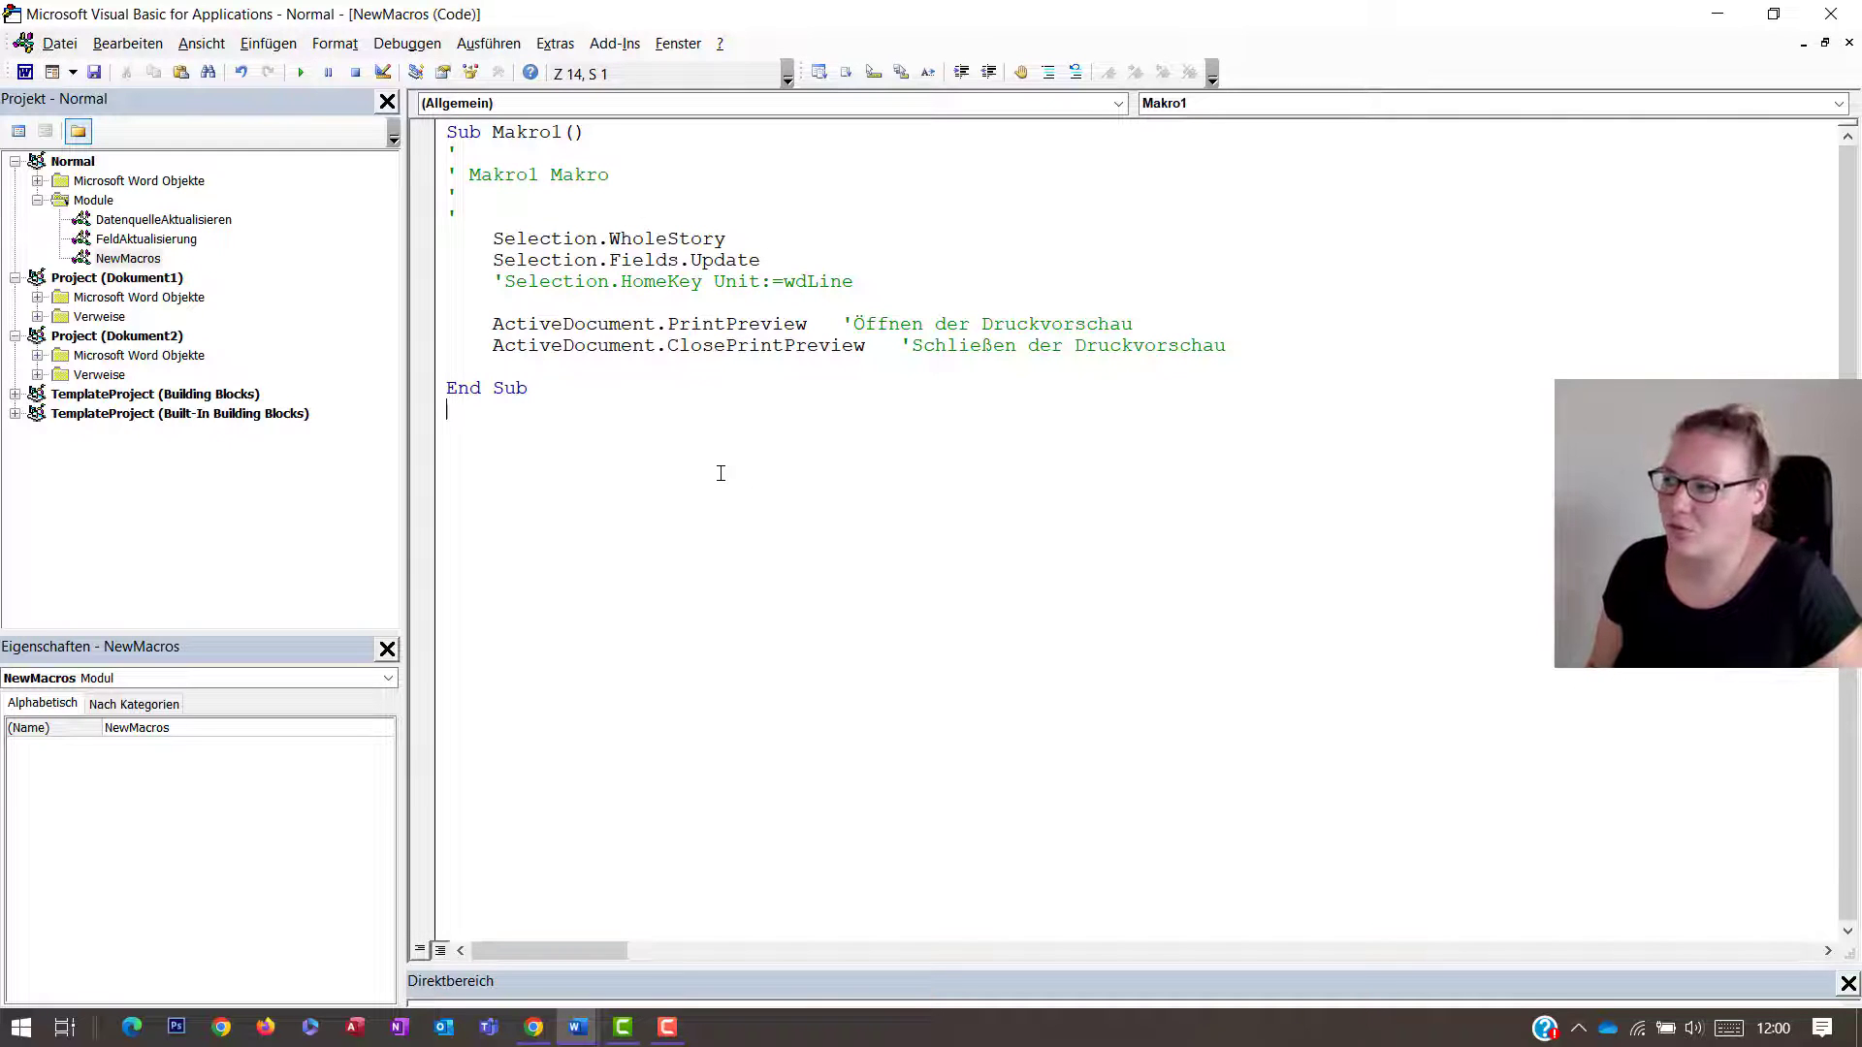
key(alt+F11)
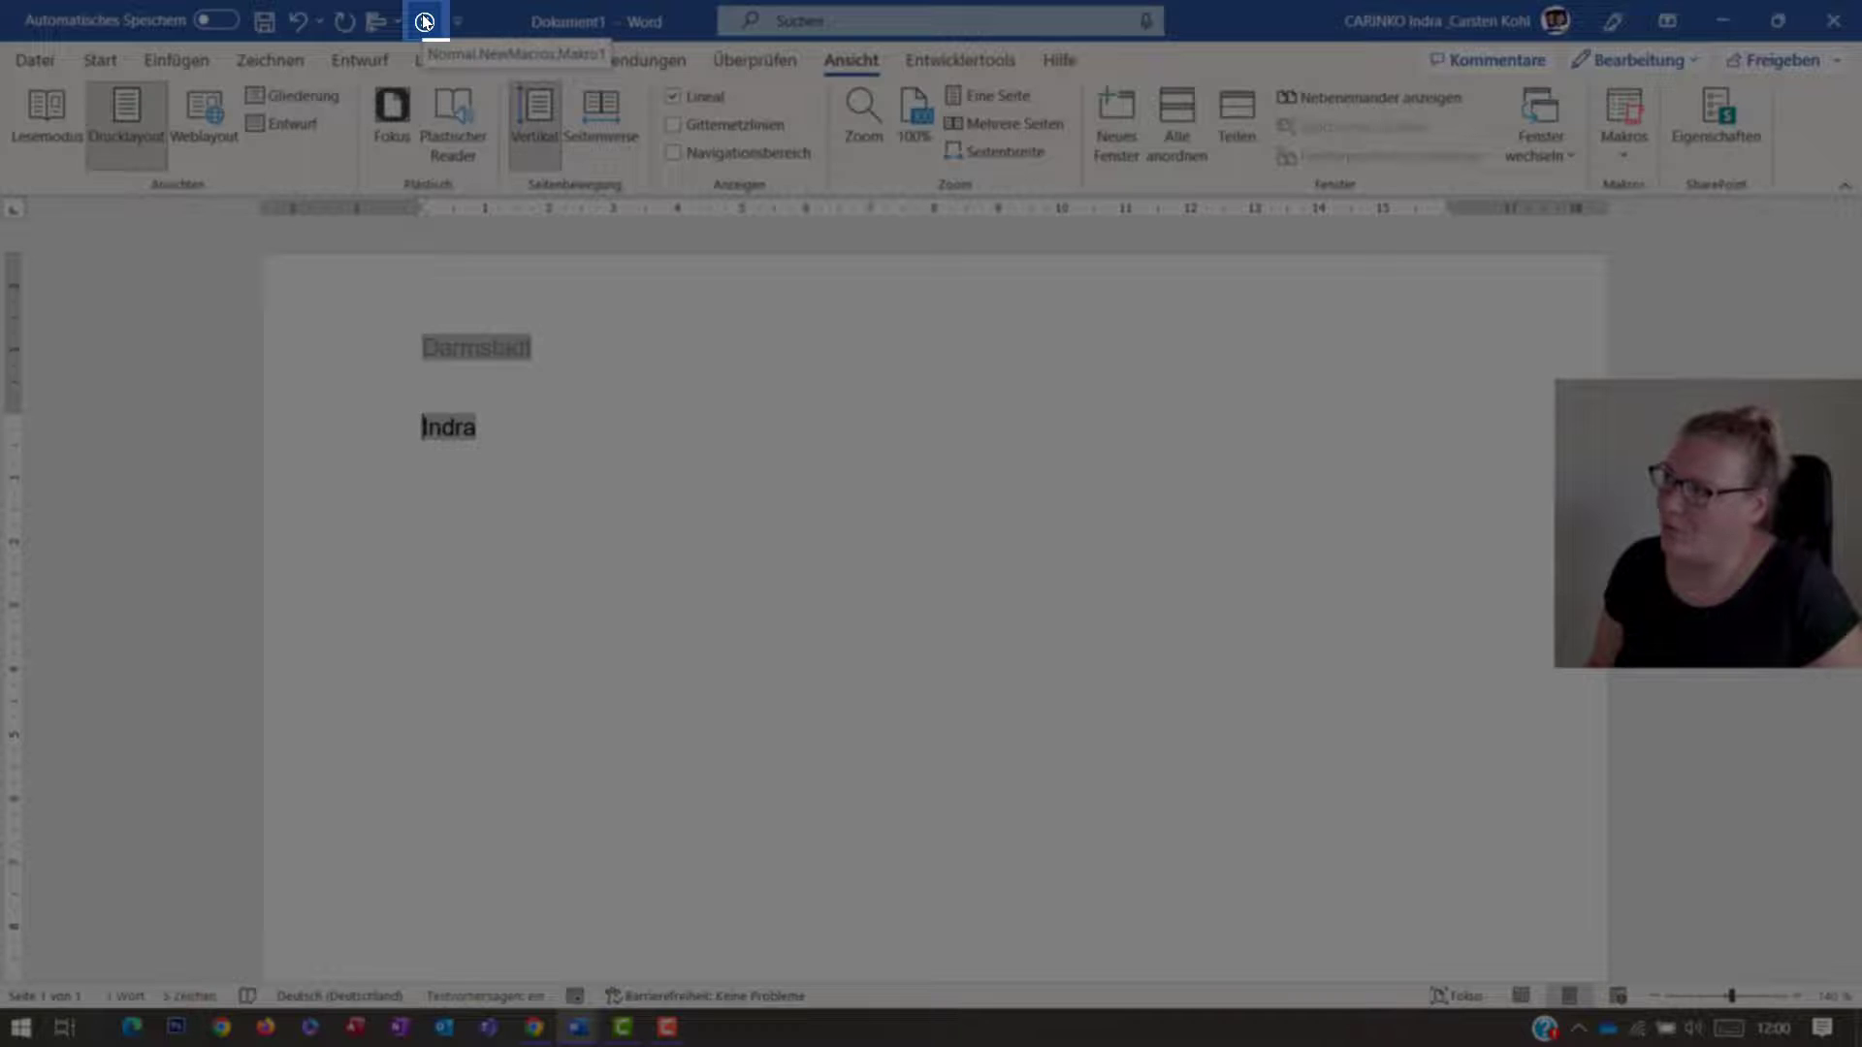
- Run Makro1 from the Quick Access Toolbar, entering Carsten as the name and FFM as the place
click(424, 22)
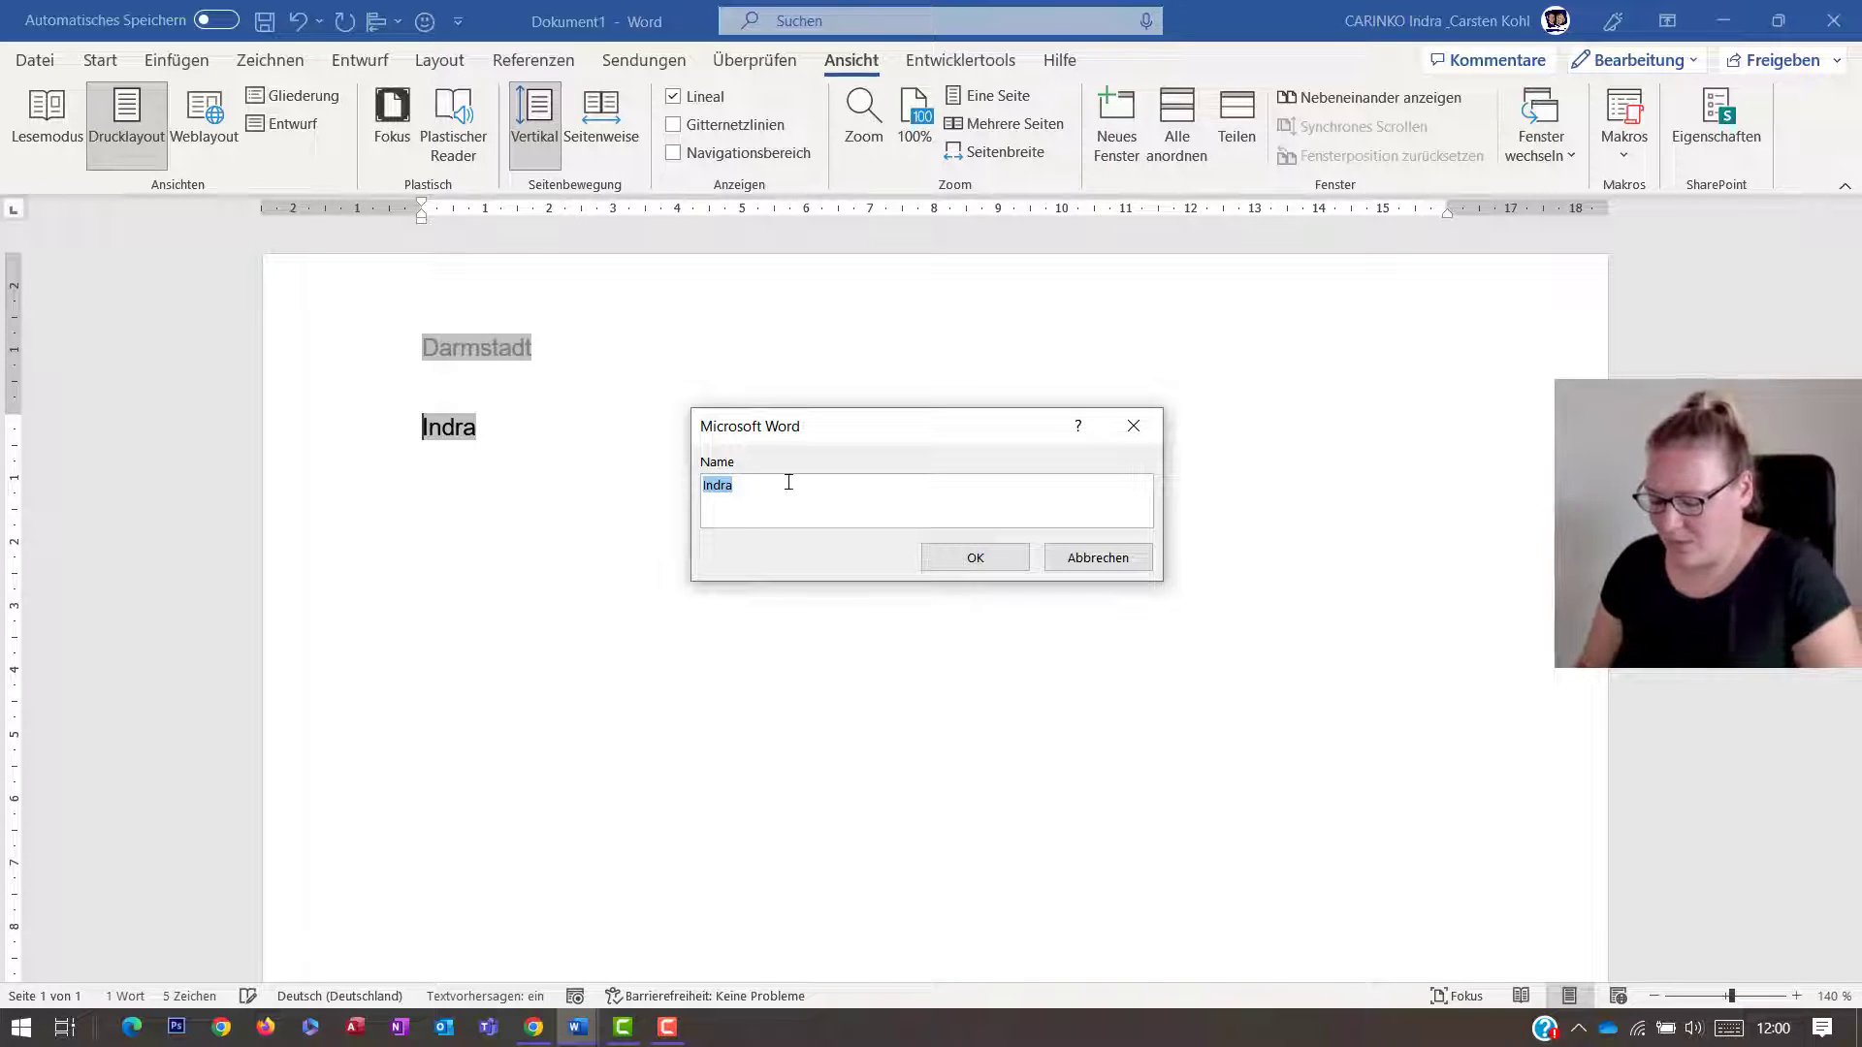
text(Carsten)
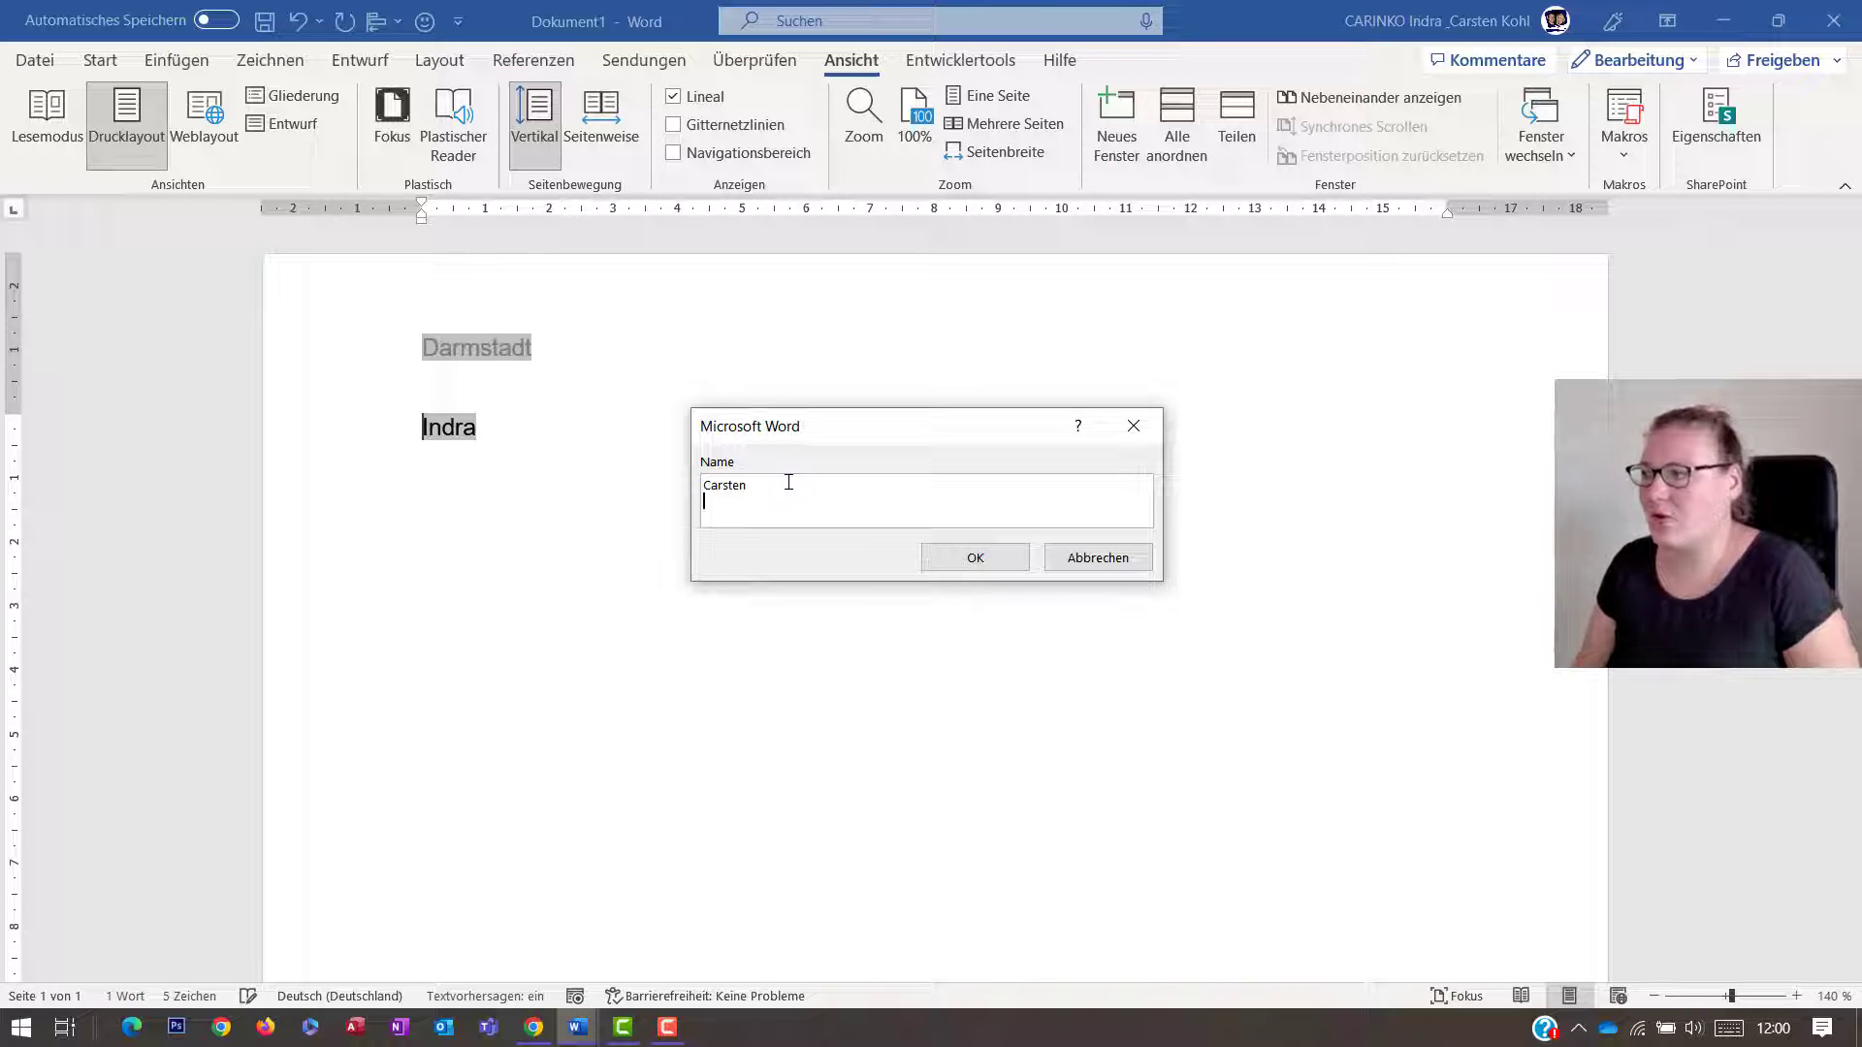
click(970, 557)
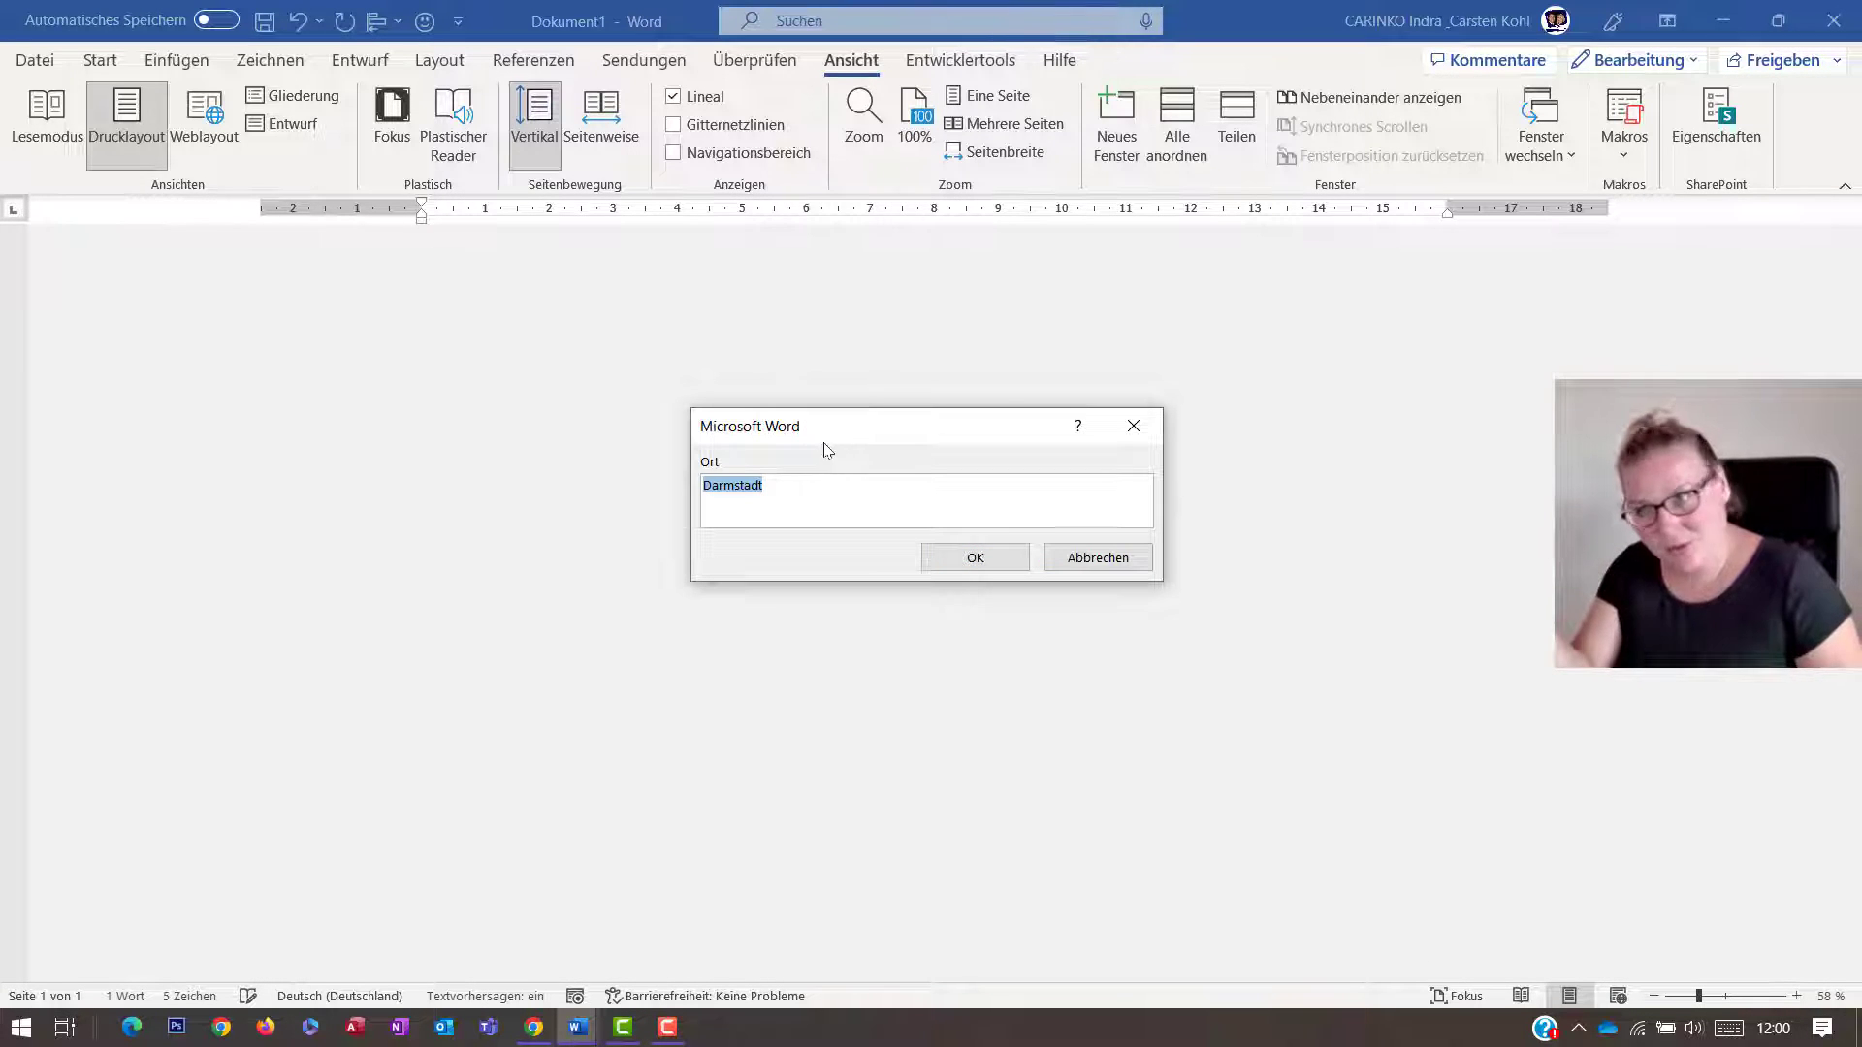
text(FF)
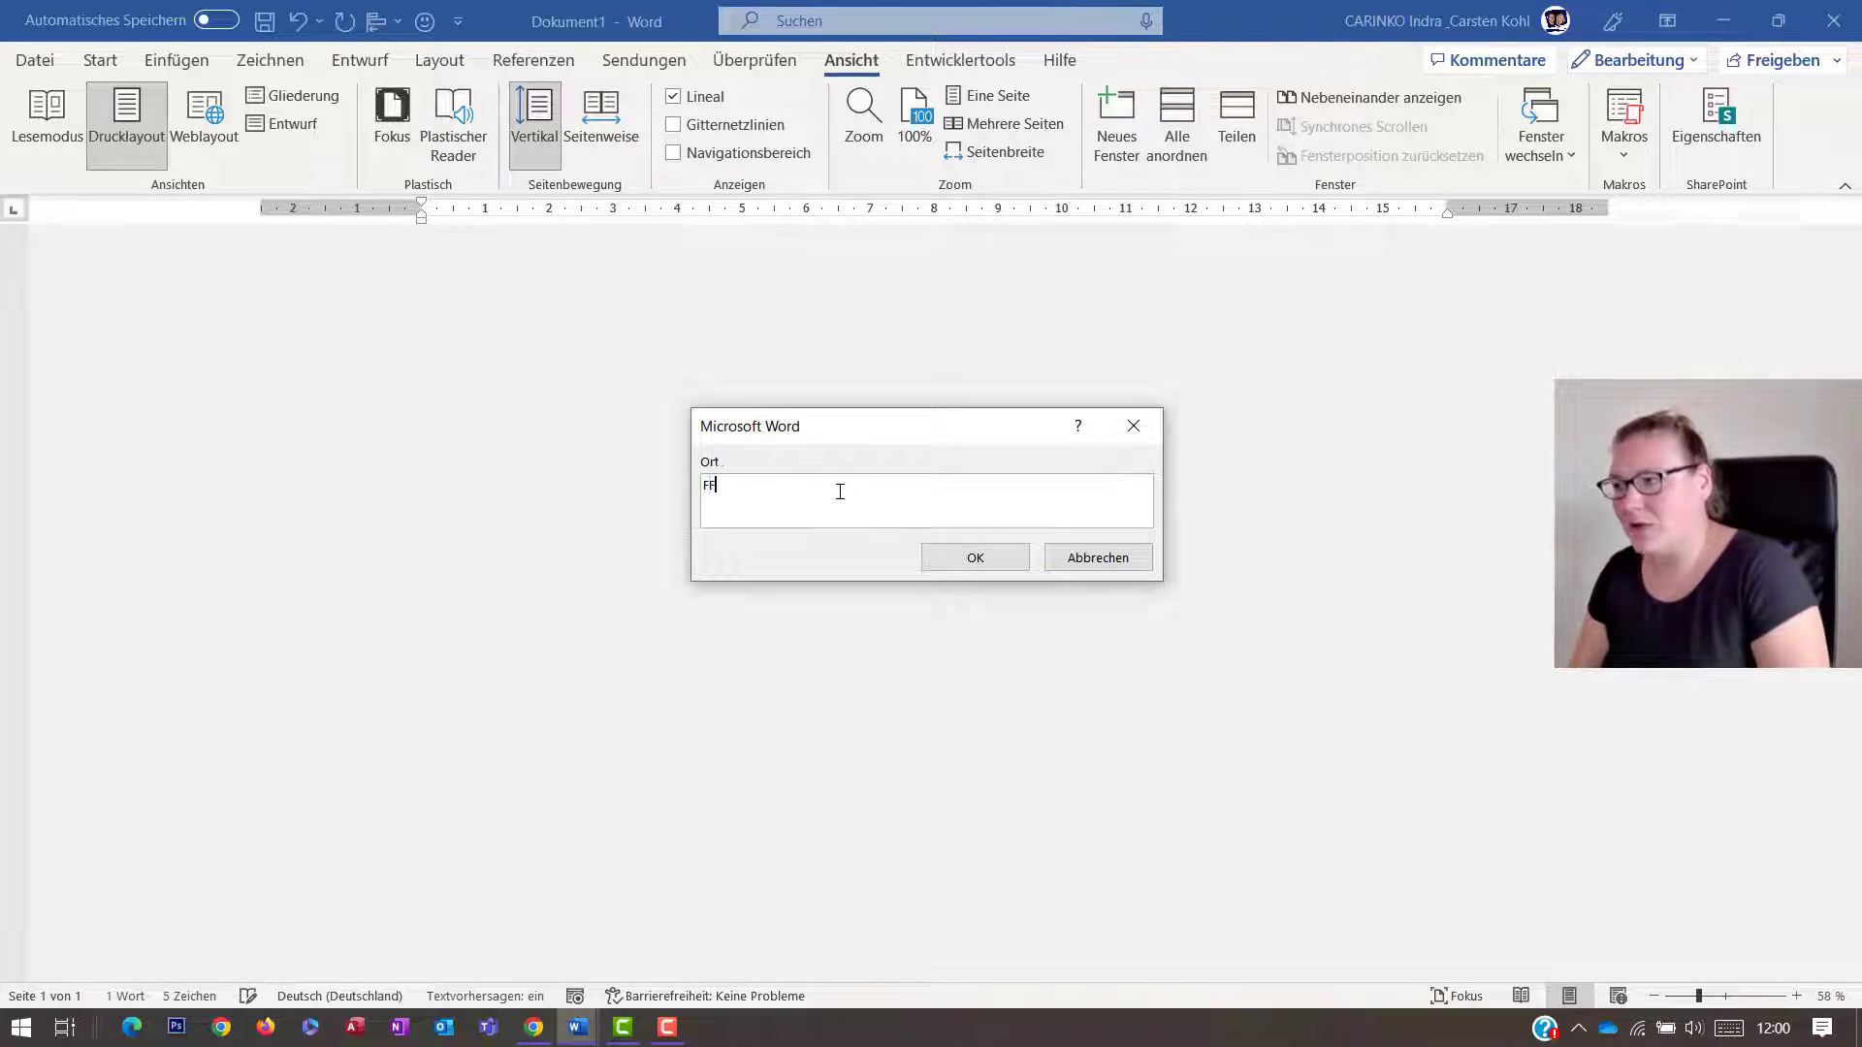
text(M)
click(929, 548)
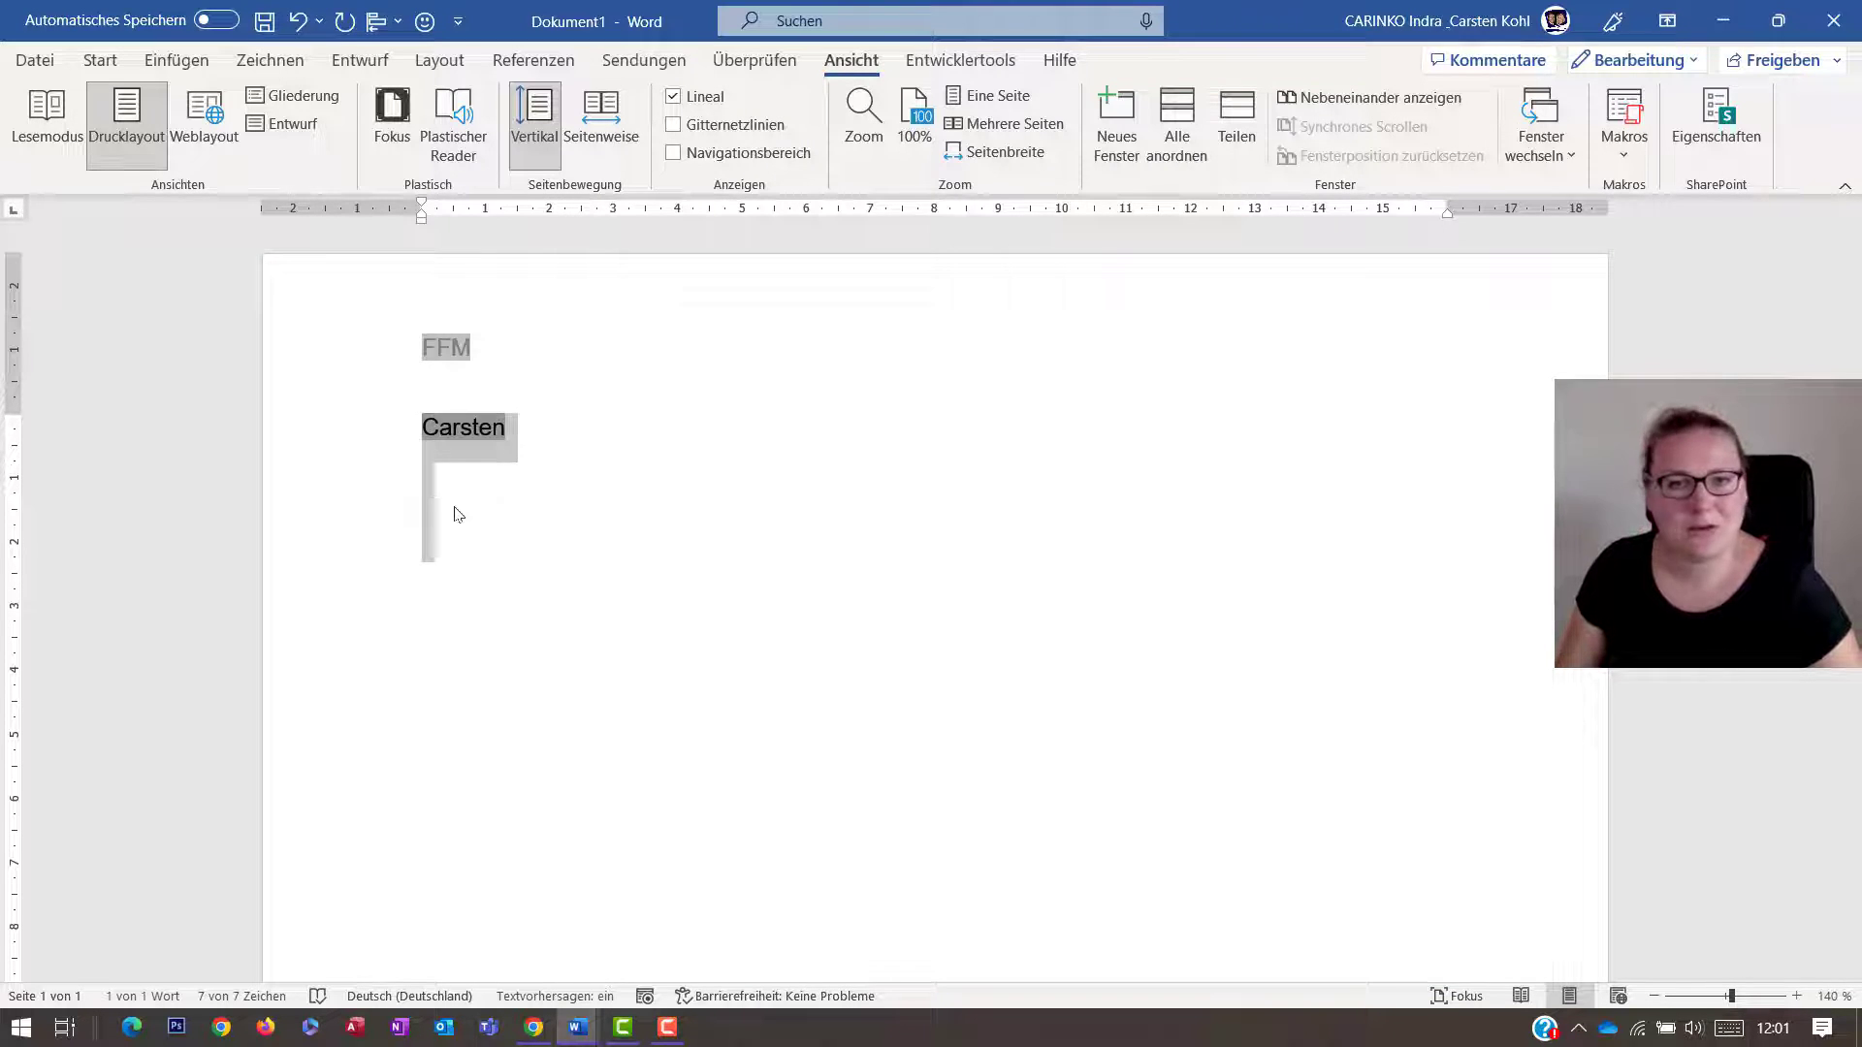
click(459, 514)
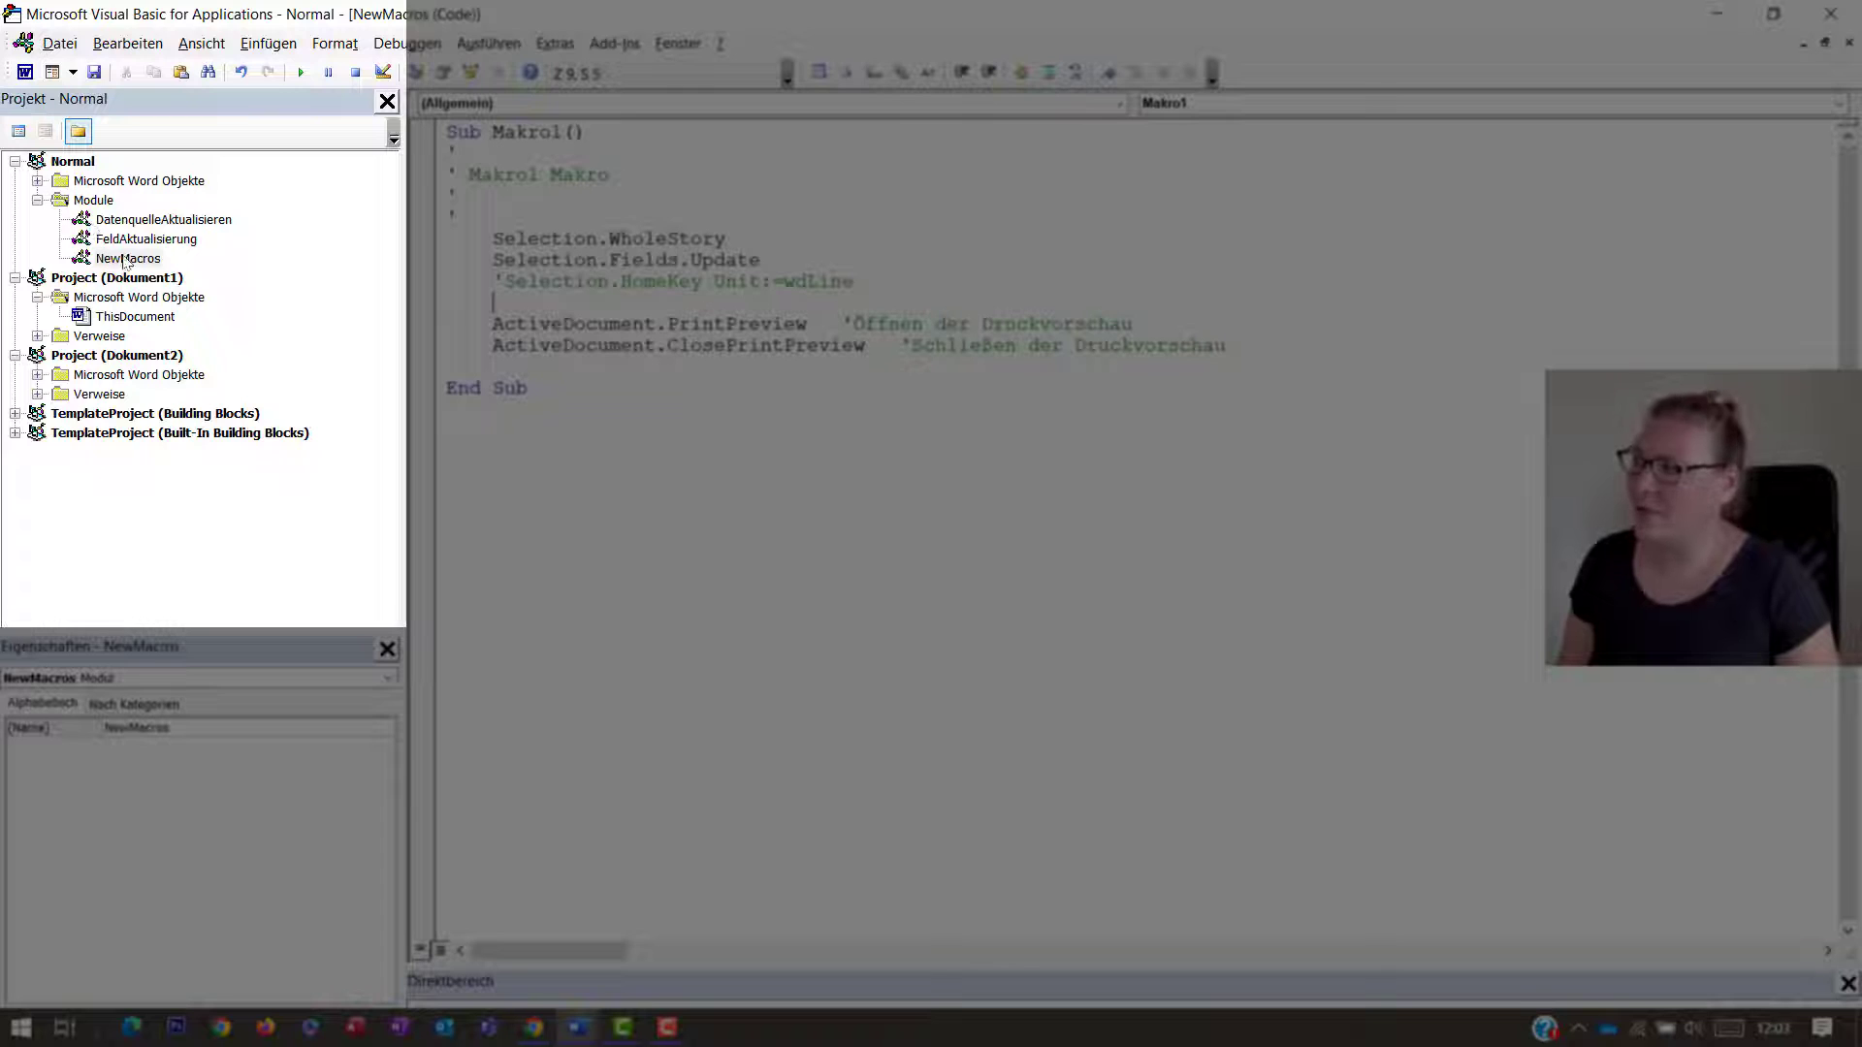
- Remove the NewMacros module from Normal without exporting it, then switch back to Word
right_click(138, 262)
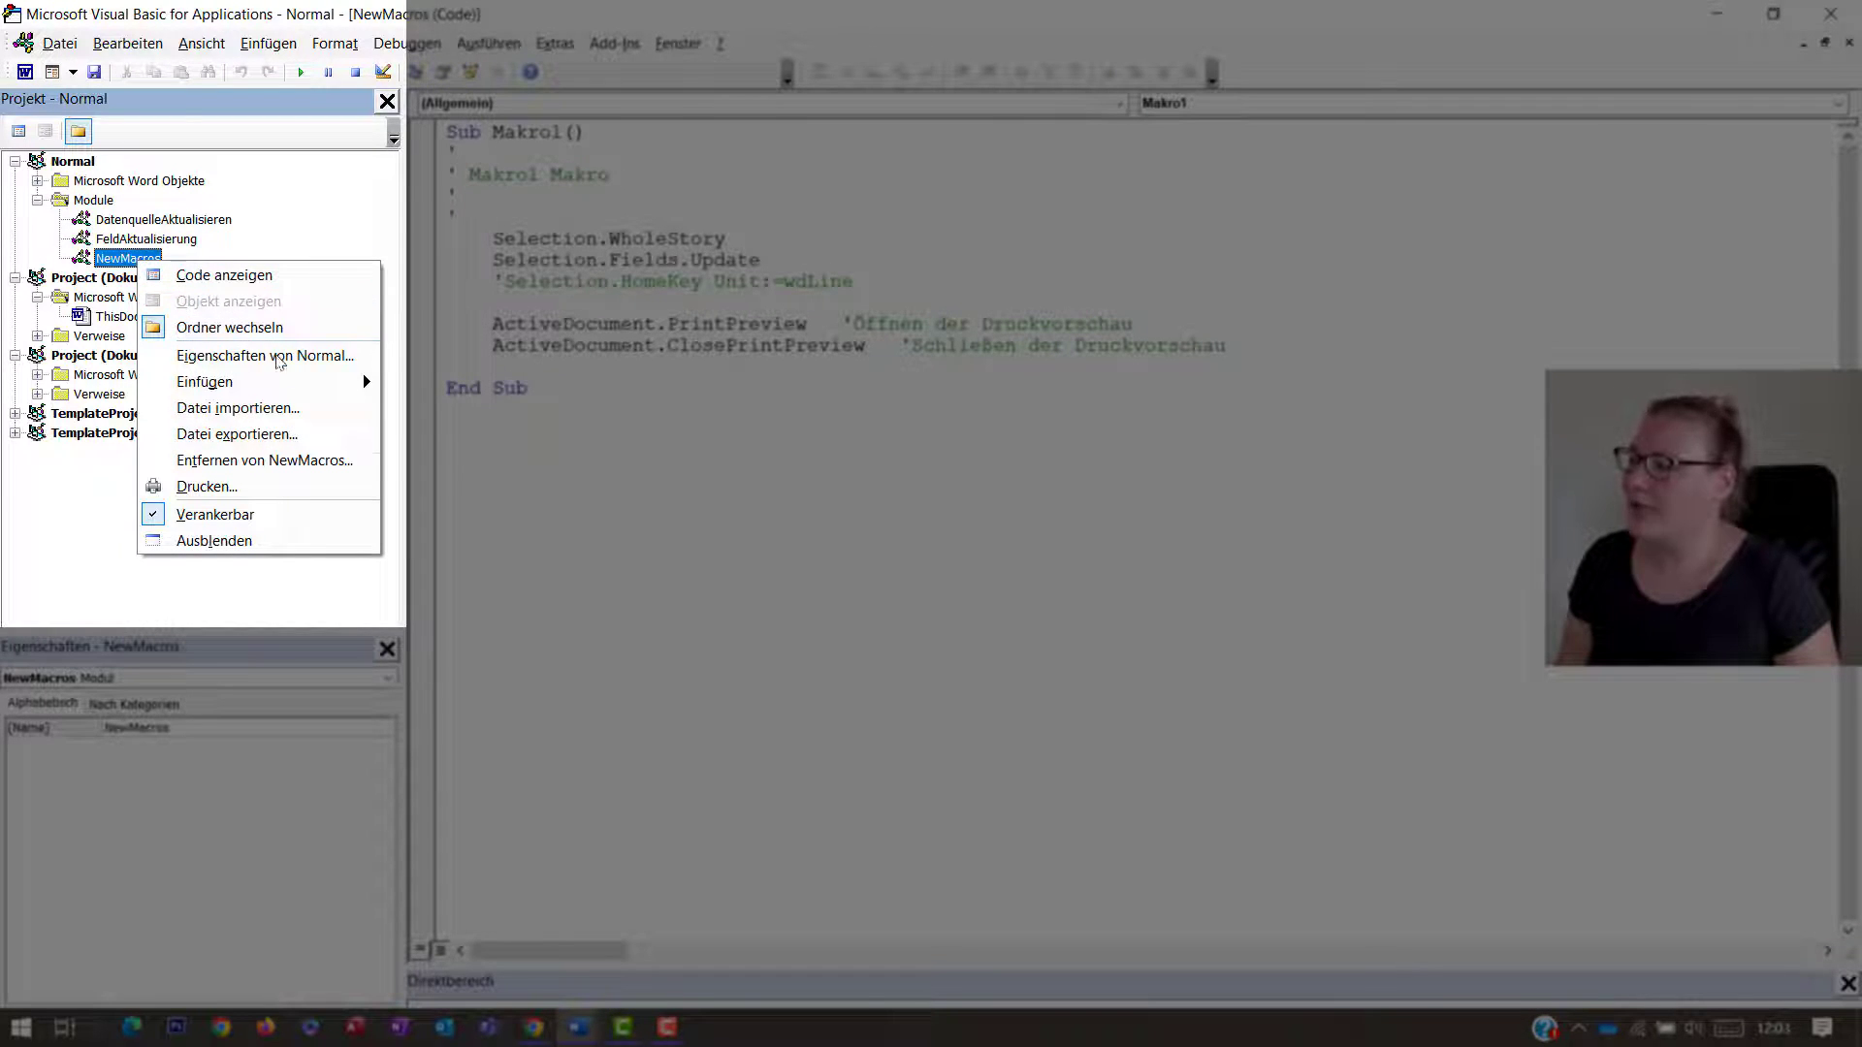
click(281, 460)
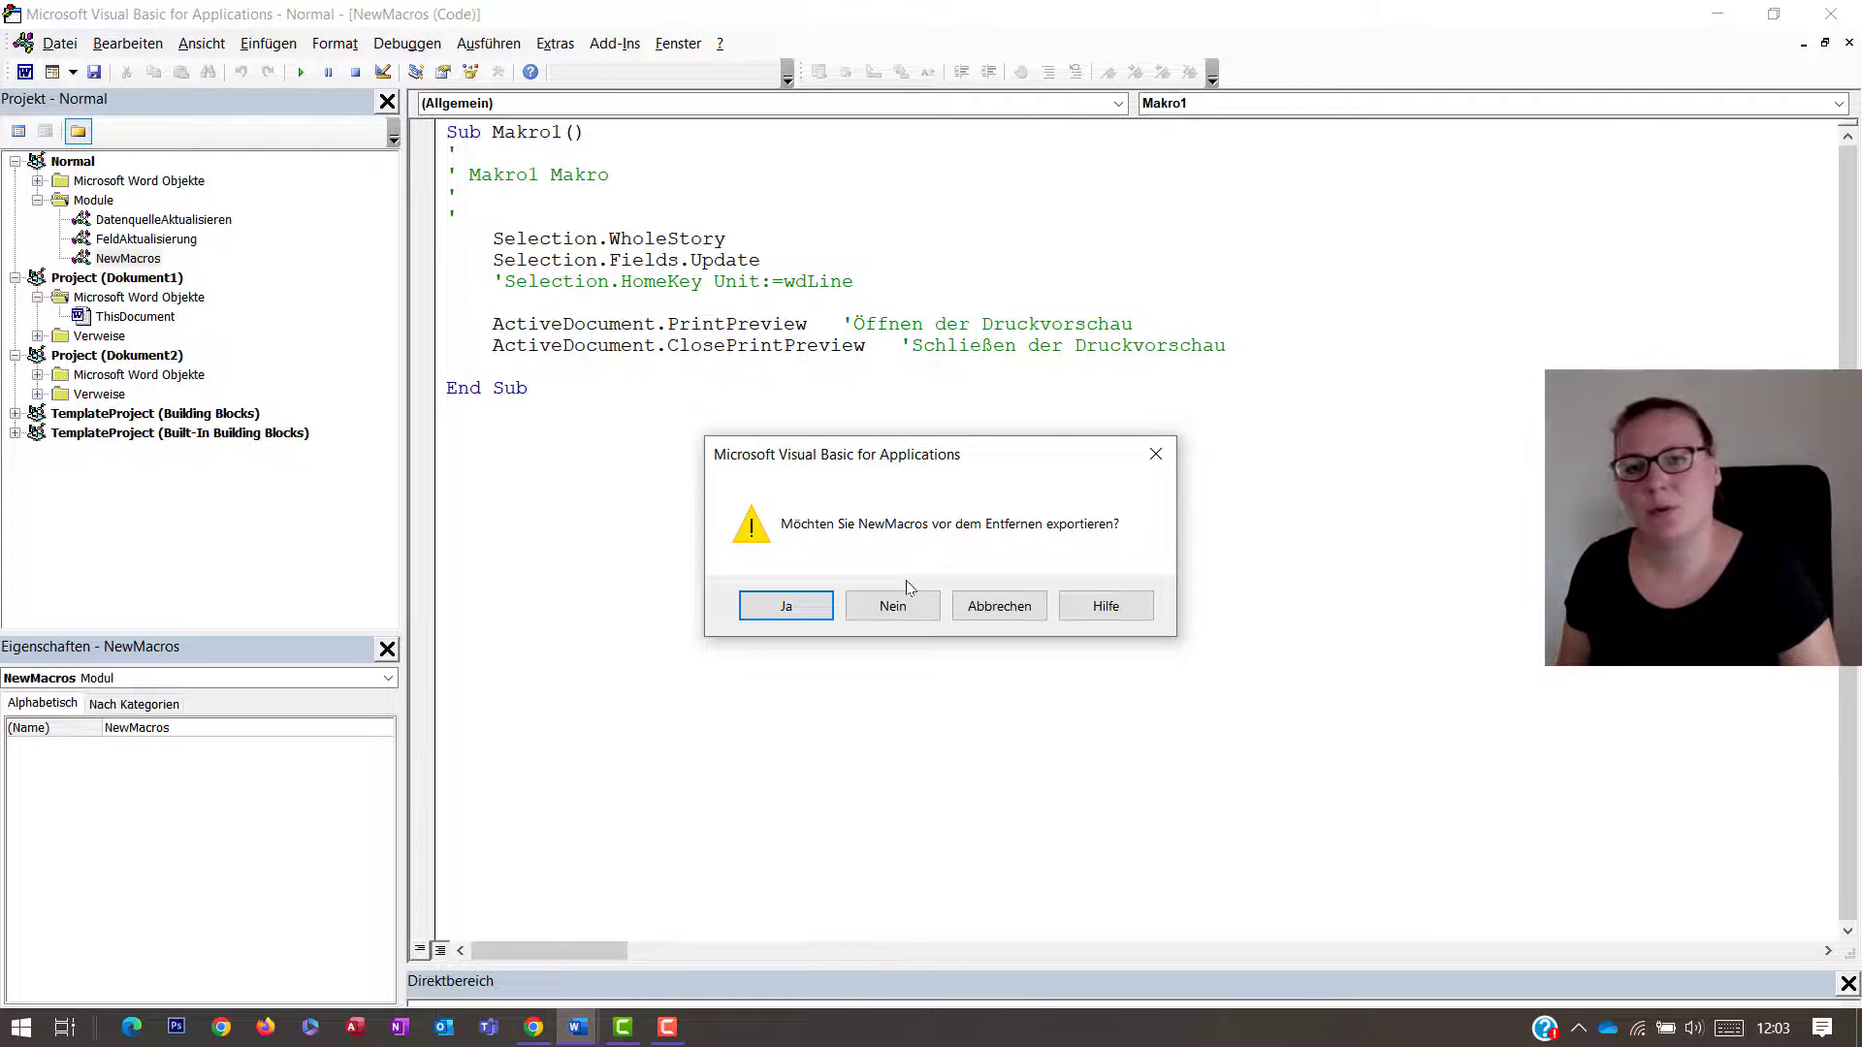
click(871, 607)
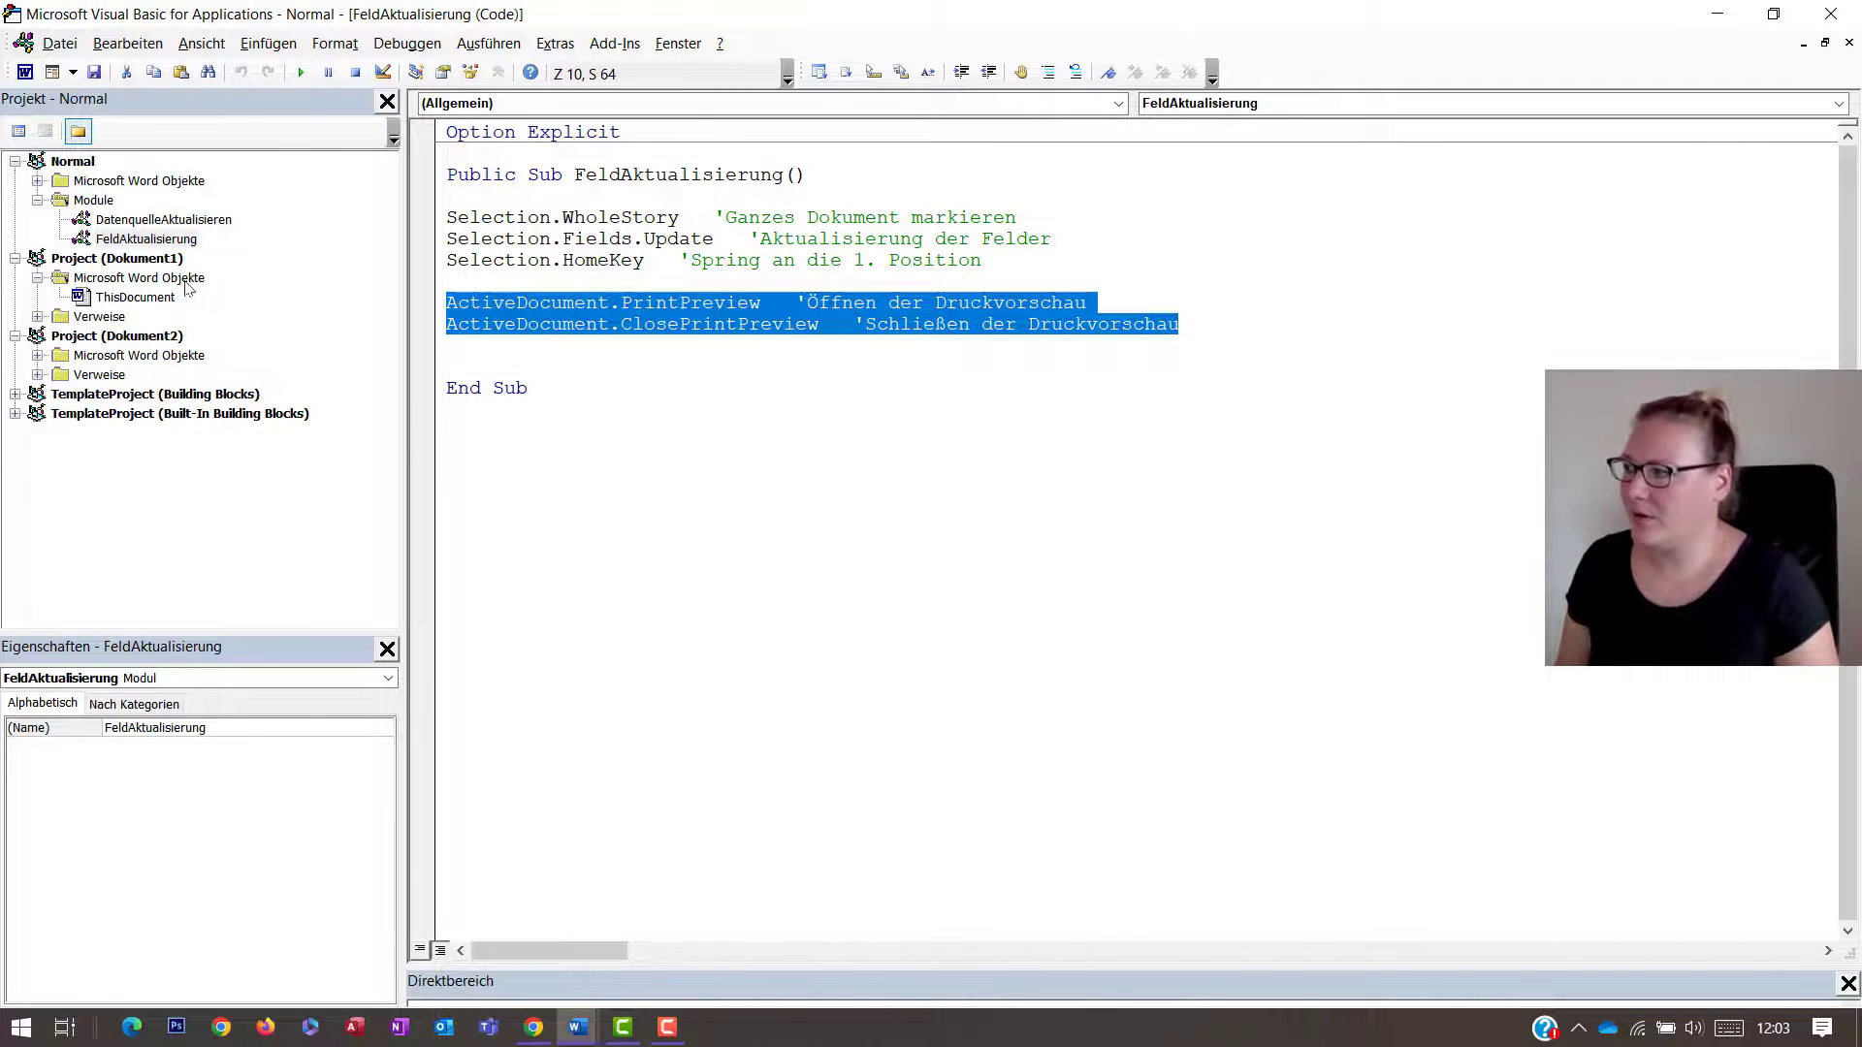
click(151, 240)
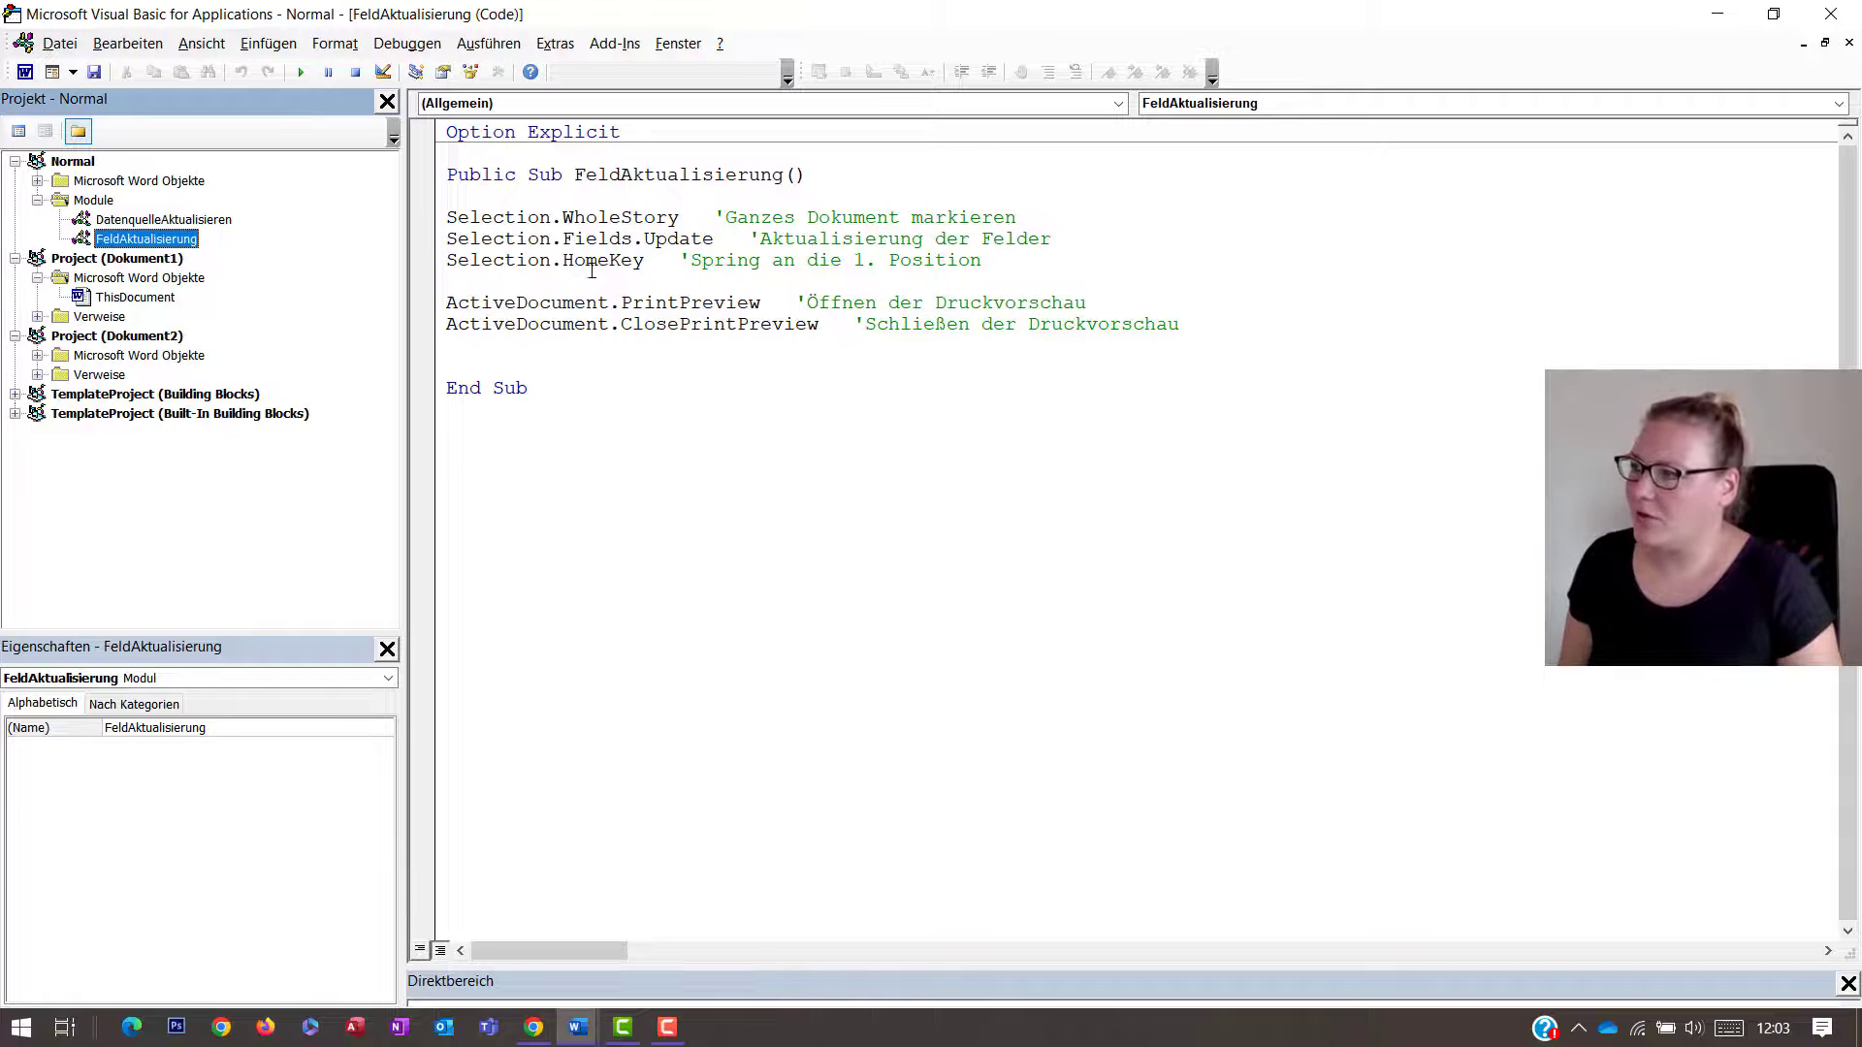
key(alt+F11)
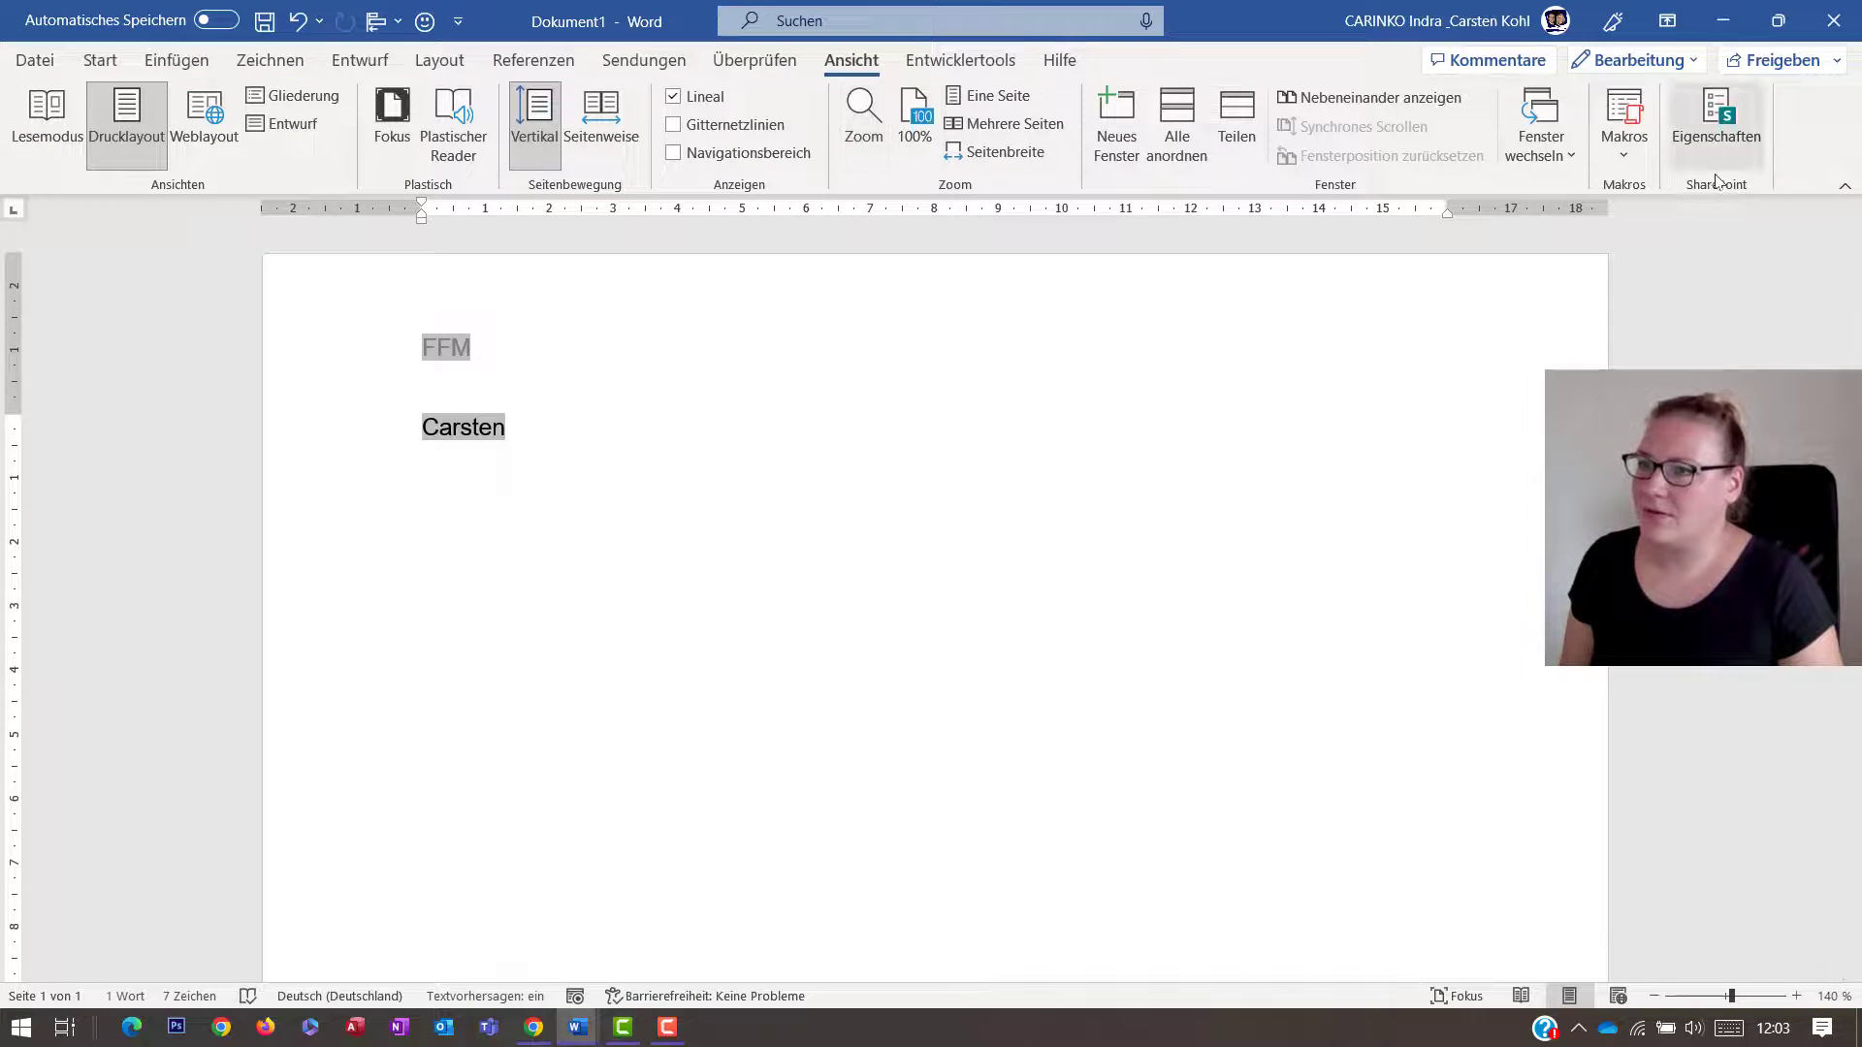
- Check the macro list, then remove the Makro1 button from the Quick Access Toolbar
click(1628, 111)
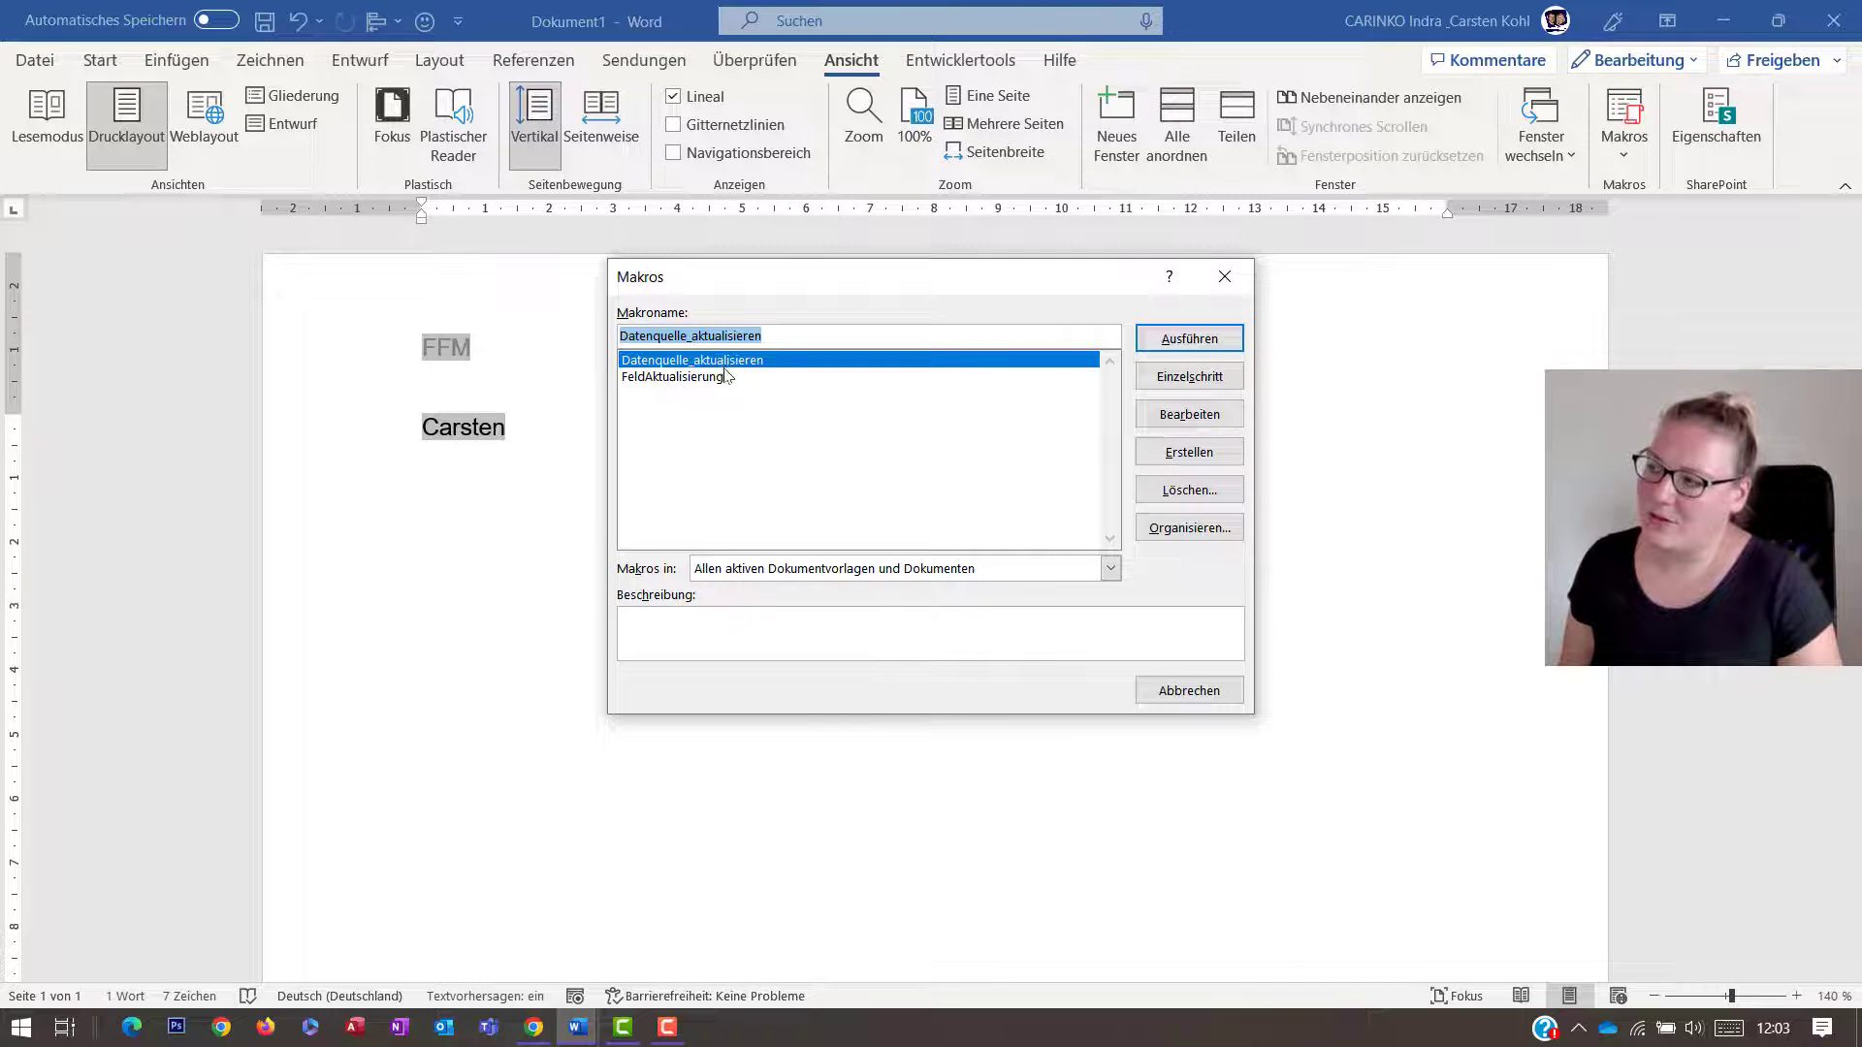
click(1225, 277)
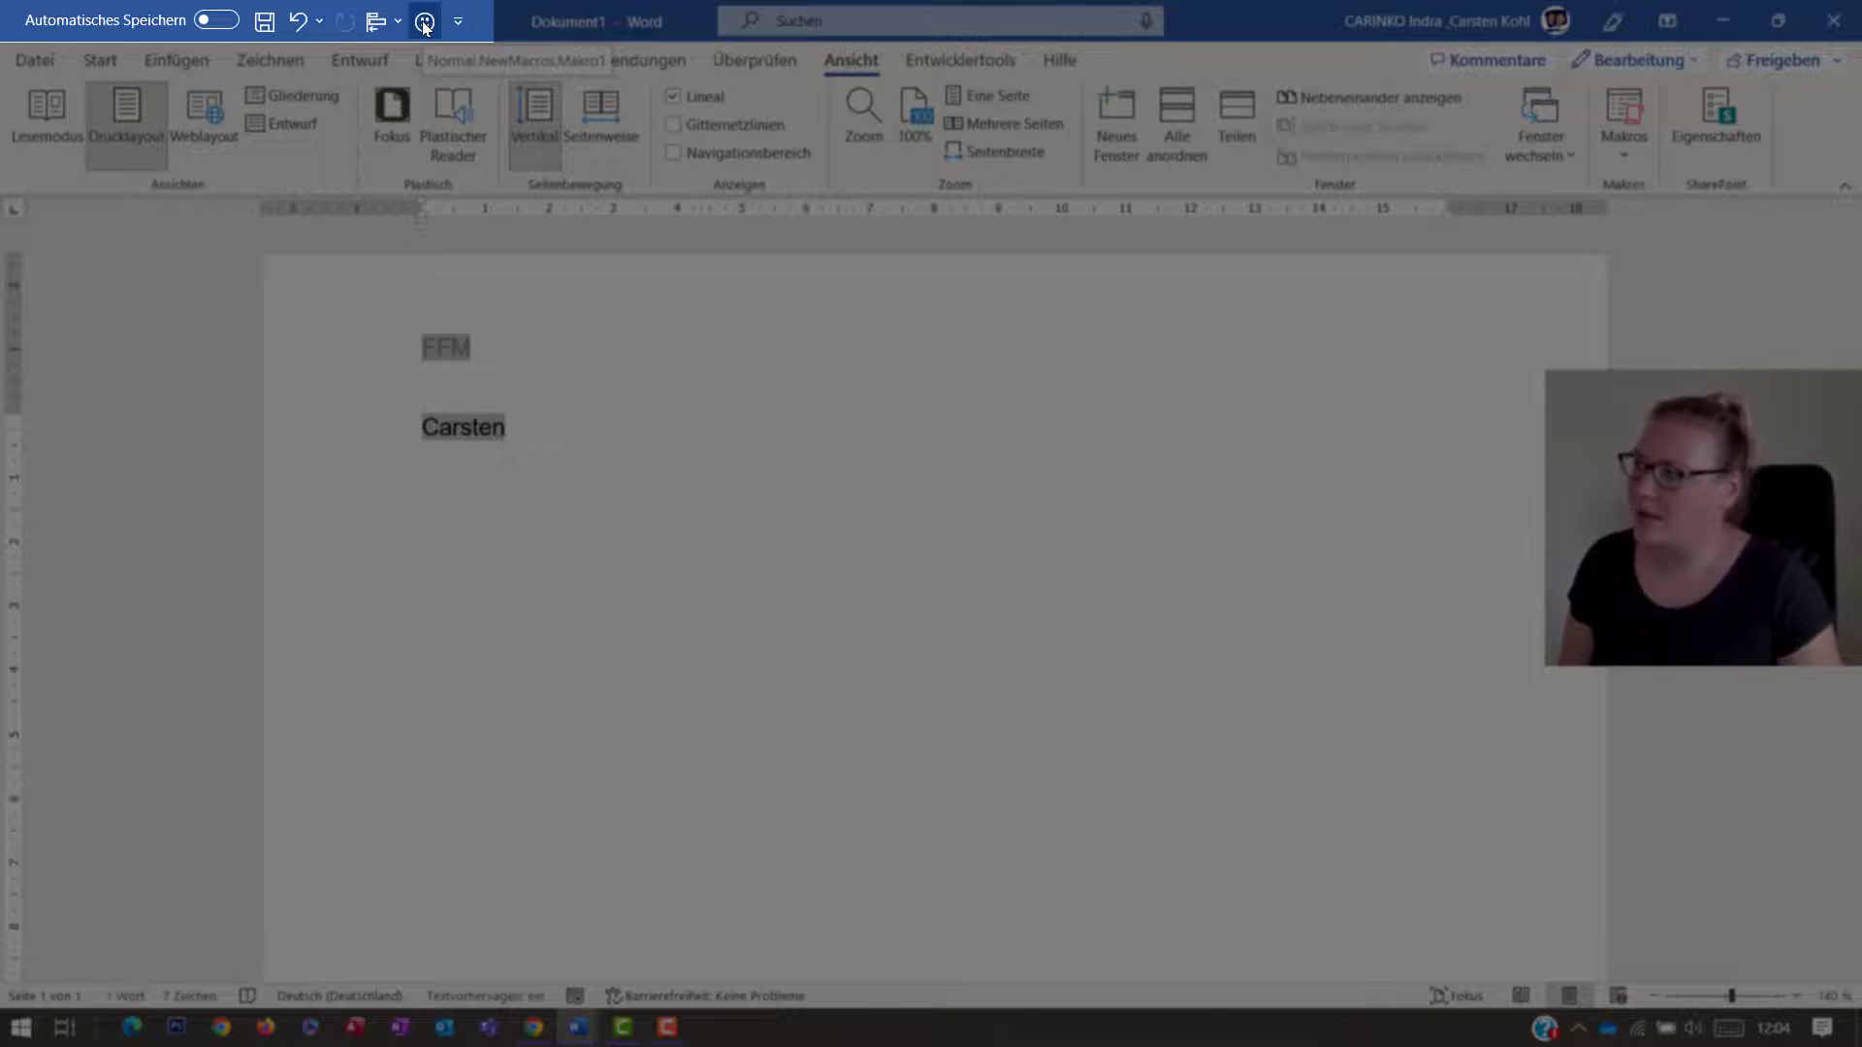
right_click(424, 24)
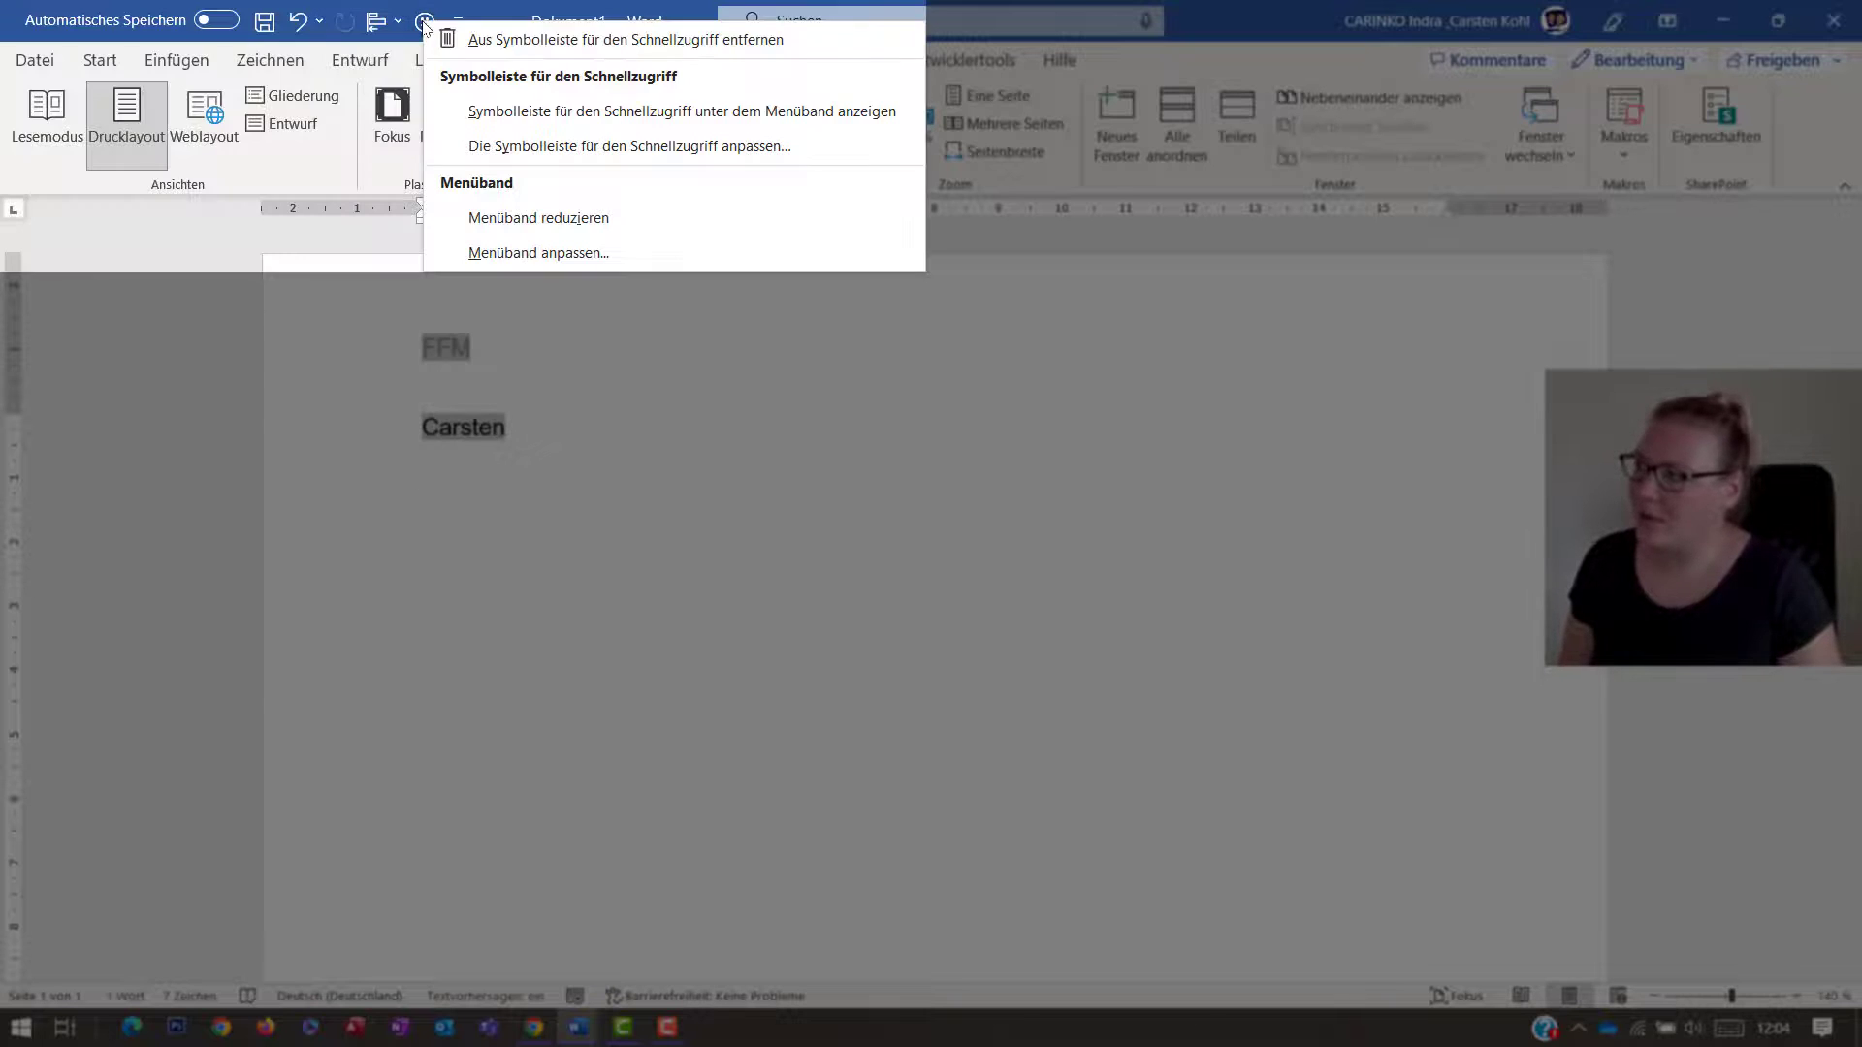
click(470, 41)
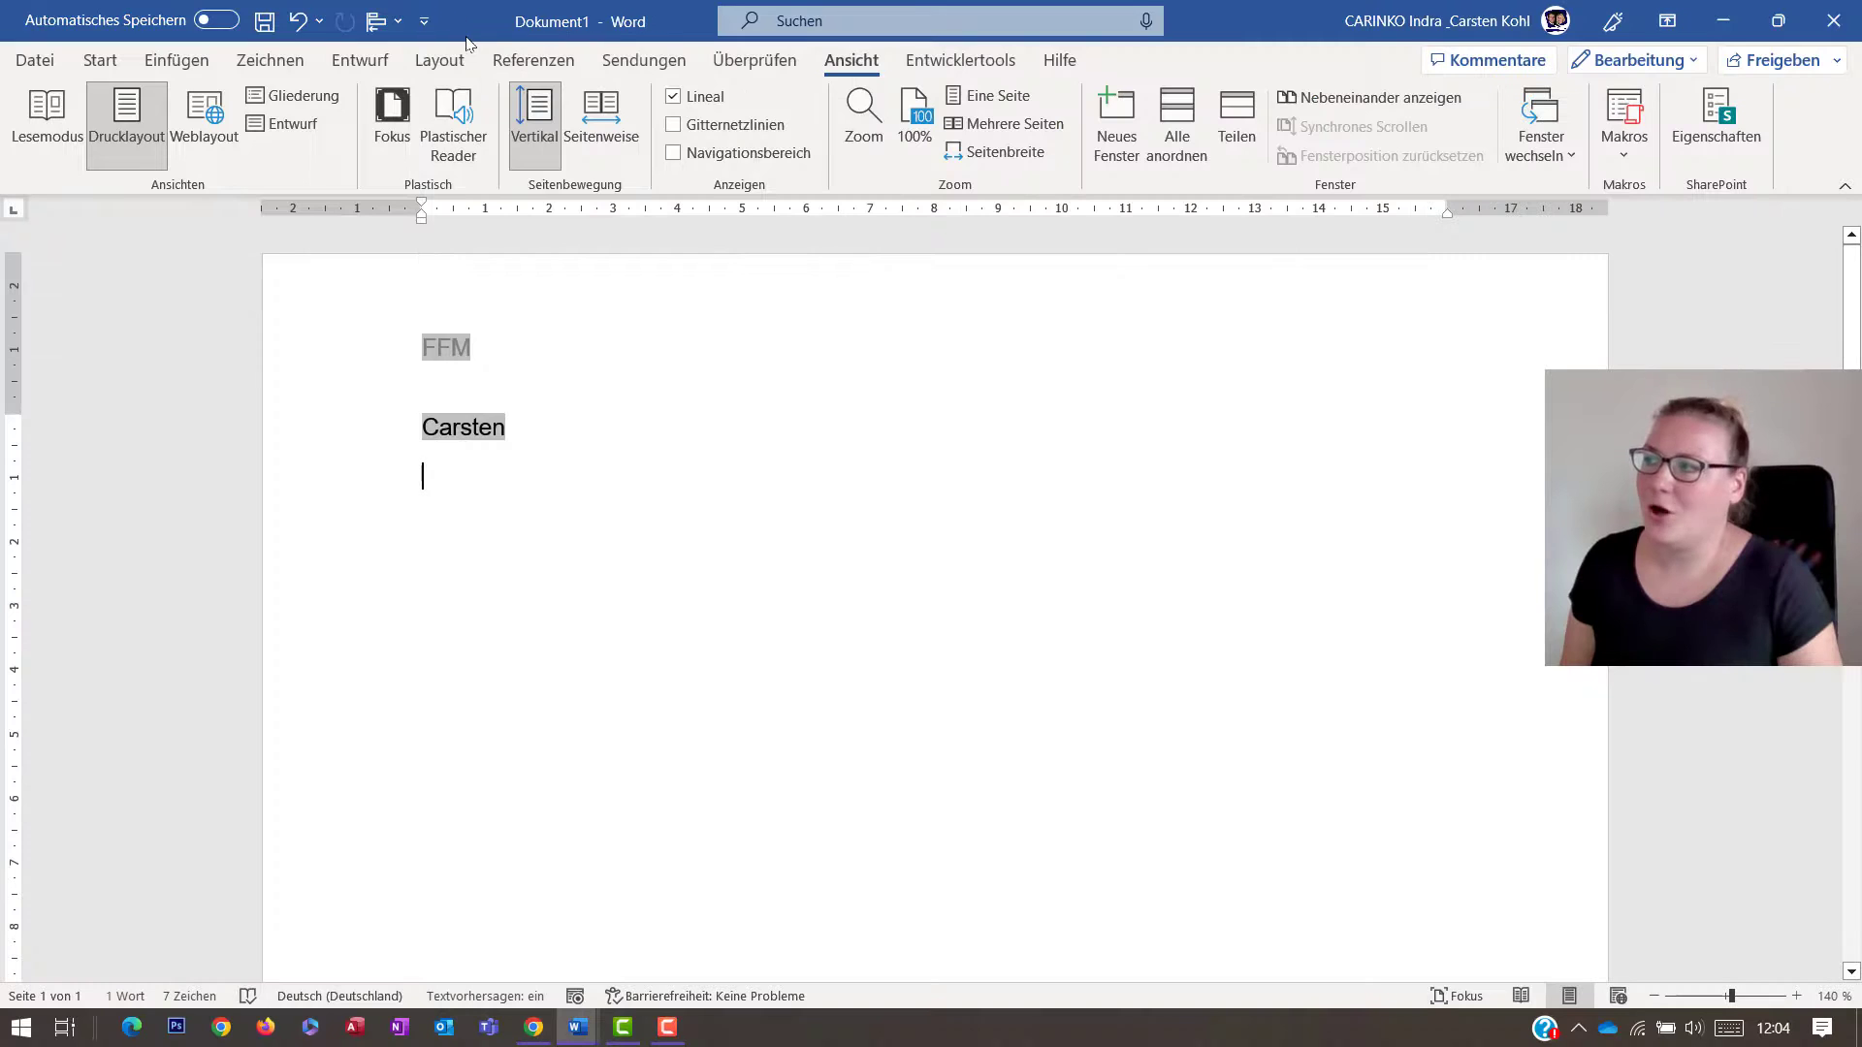